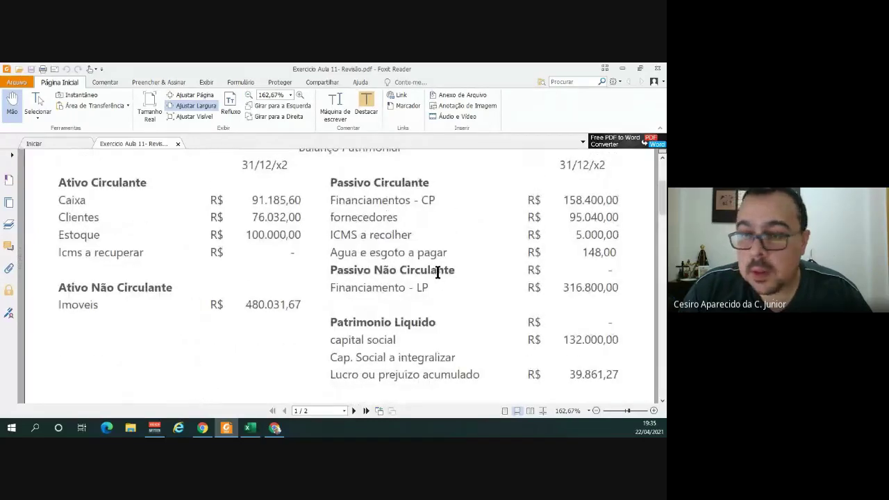
# Review the PDF's balance sheet, switch to the Excel workbook and title the first T-account on Planilha1 "caixa".
pyautogui.scroll(1, 436, 272)
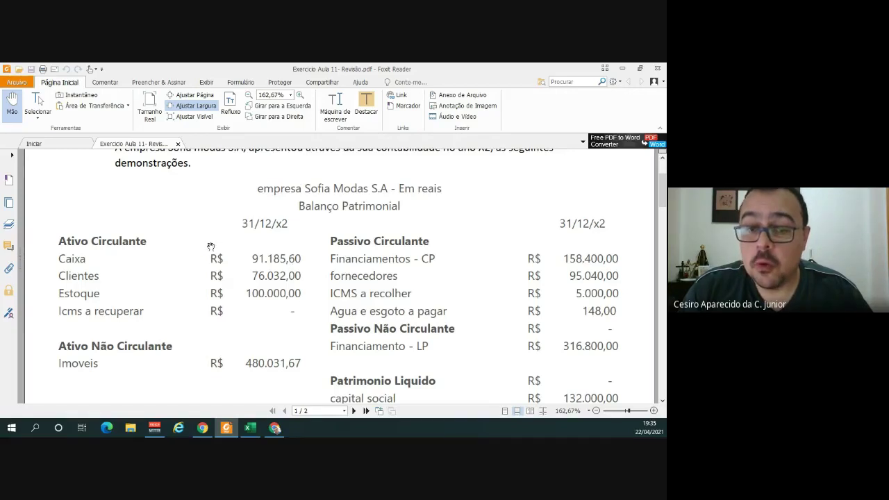
pyautogui.scroll(-5, 211, 246)
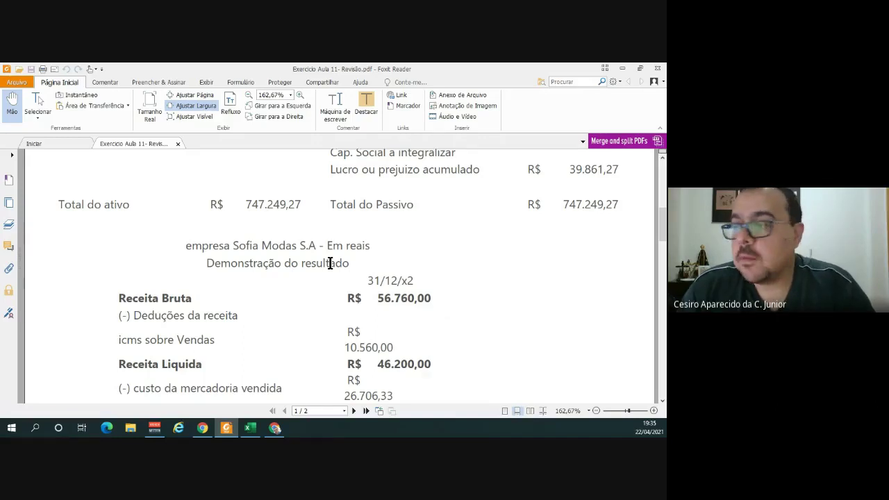
pyautogui.scroll(6, 331, 263)
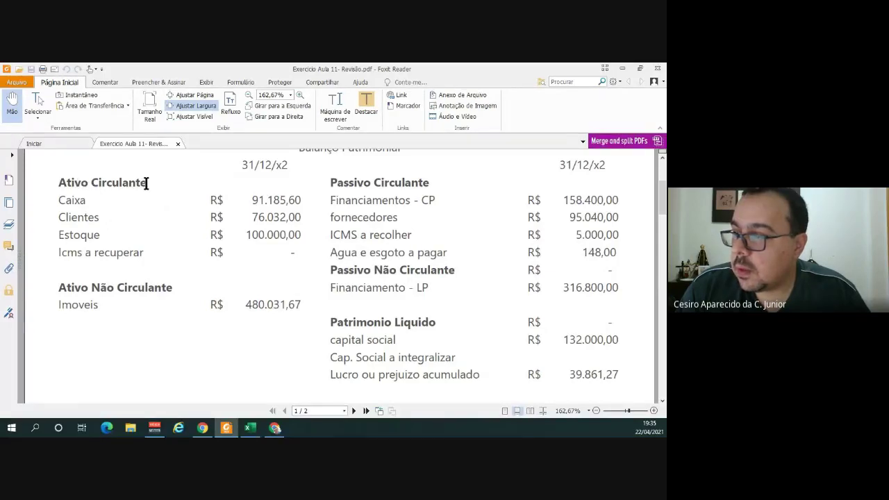
pyautogui.click(249, 427)
pyautogui.scroll(4, 133, 291)
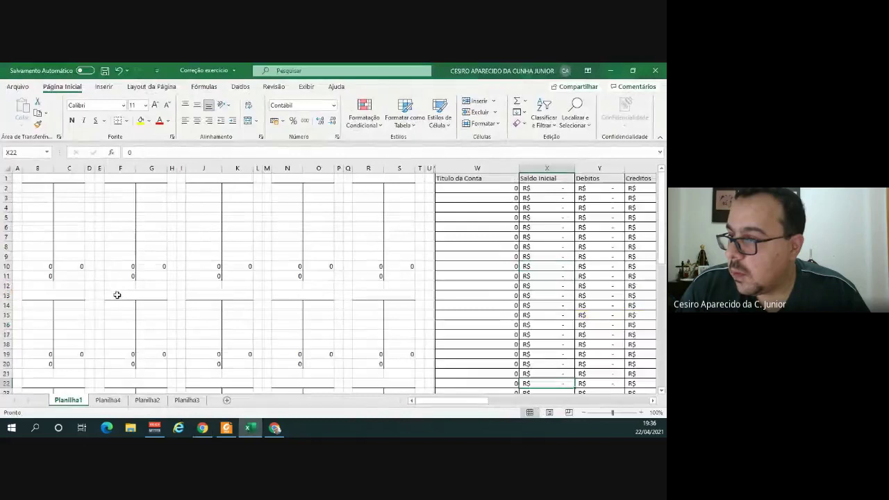
pyautogui.click(62, 180)
pyautogui.write('ca')
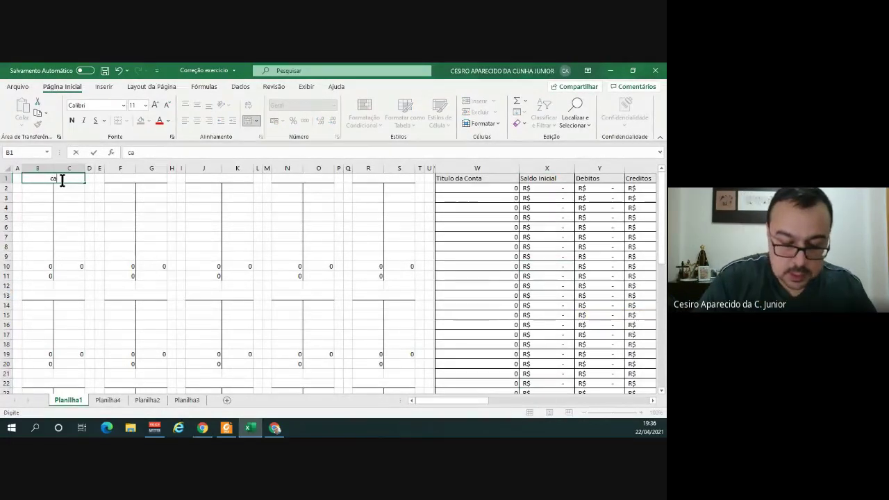
pyautogui.write('ixa')
pyautogui.press('Return')
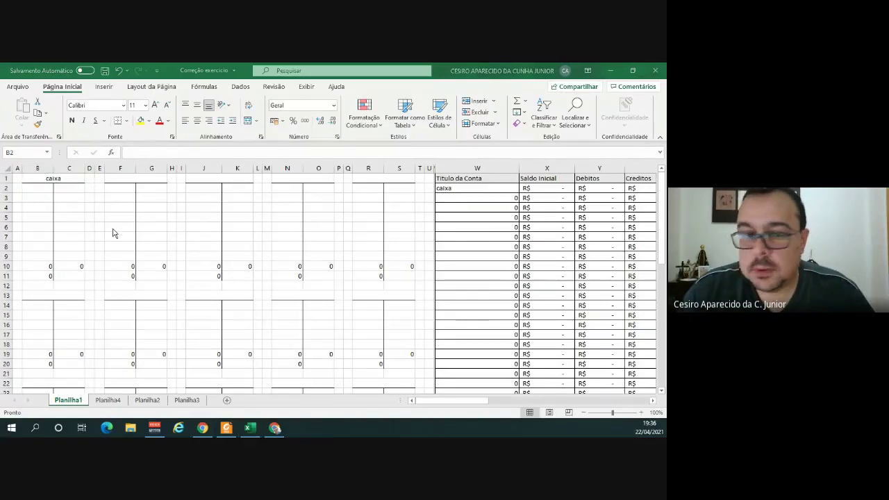
# Enter the Caixa balance from the PDF, 91185,60, as the caixa account's debit in B2 and label it "si" in A2.
pyautogui.hotkey('alt', 'Tab')
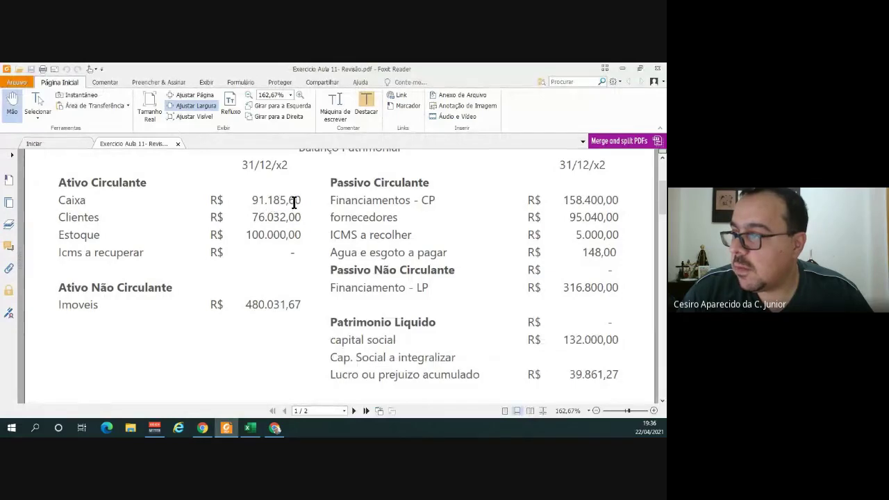
pyautogui.hotkey('alt', 'Tab')
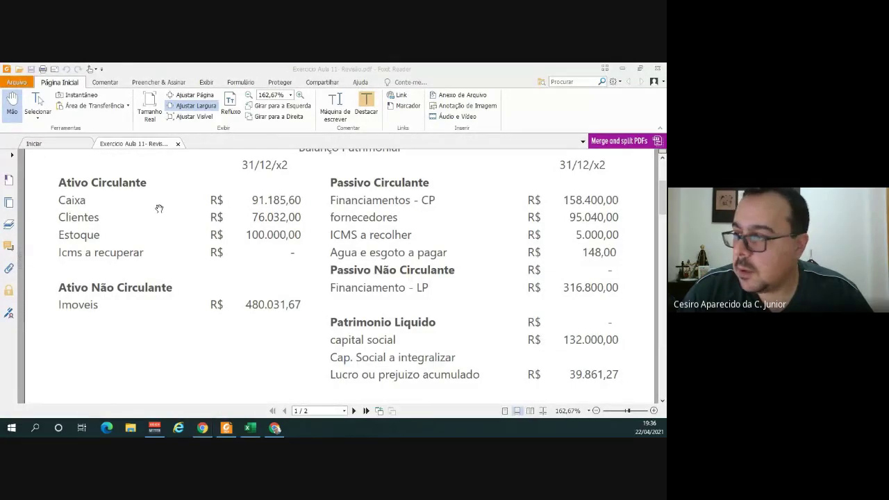
pyautogui.hotkey('alt', 'Tab')
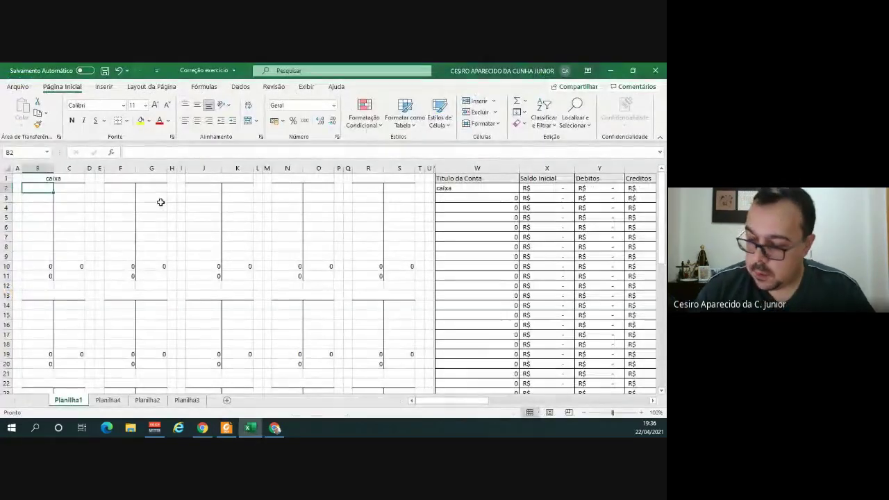
pyautogui.write('91185,60')
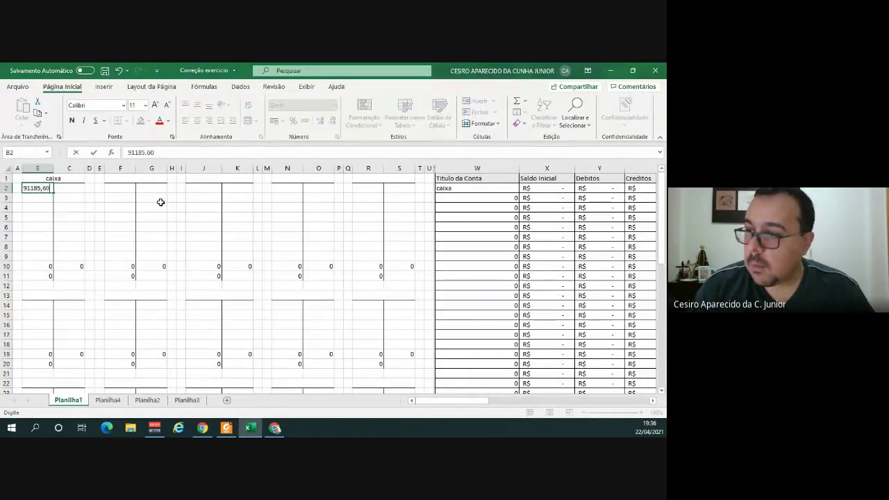
pyautogui.press('Return')
pyautogui.press('Up')
pyautogui.press('Left')
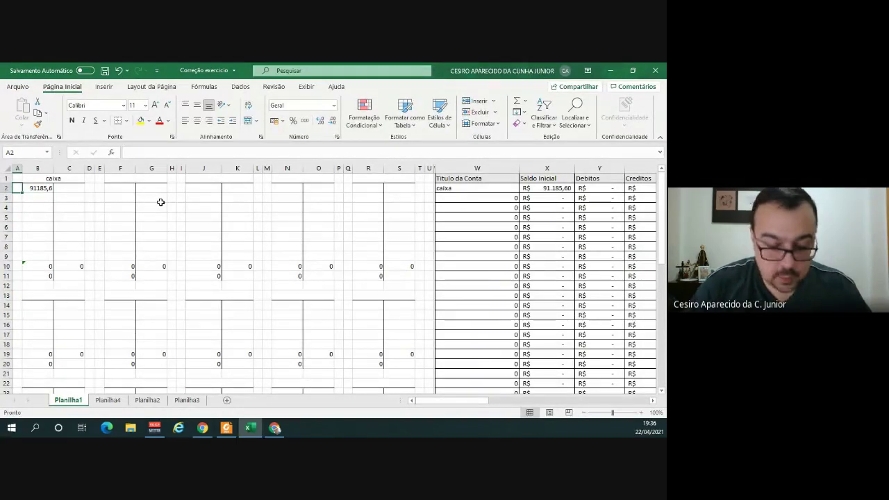
pyautogui.write('si')
# Check the next asset in the PDF's balance sheet and title the second T-account in F1 "Clientes".
pyautogui.press('Right')
pyautogui.press('Right')
pyautogui.press('Right')
pyautogui.press('Right')
pyautogui.press('Right')
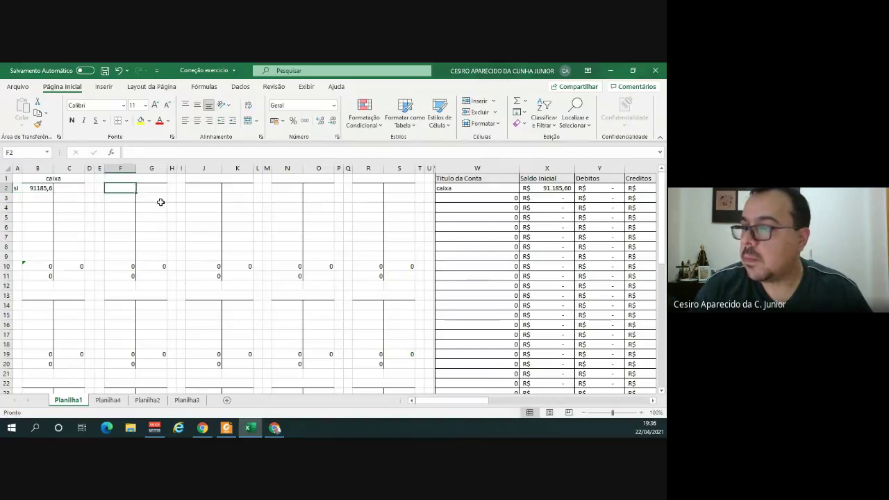
pyautogui.press('Up')
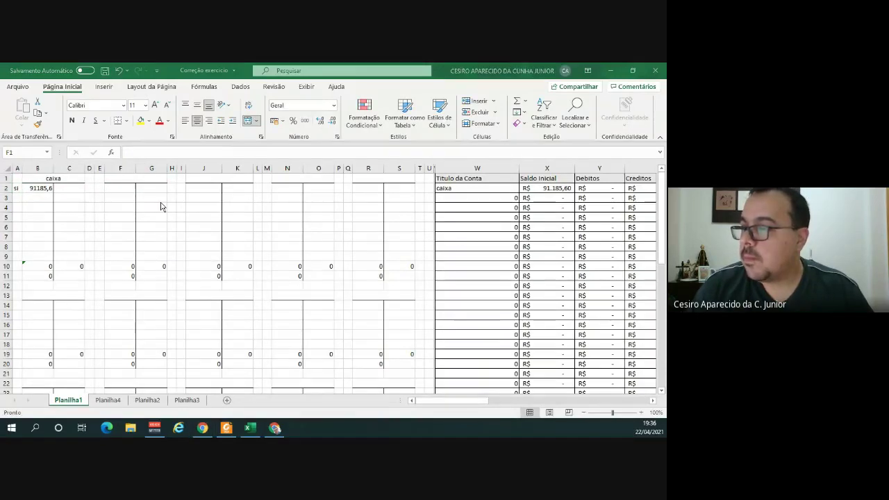
pyautogui.hotkey('alt', 'Tab')
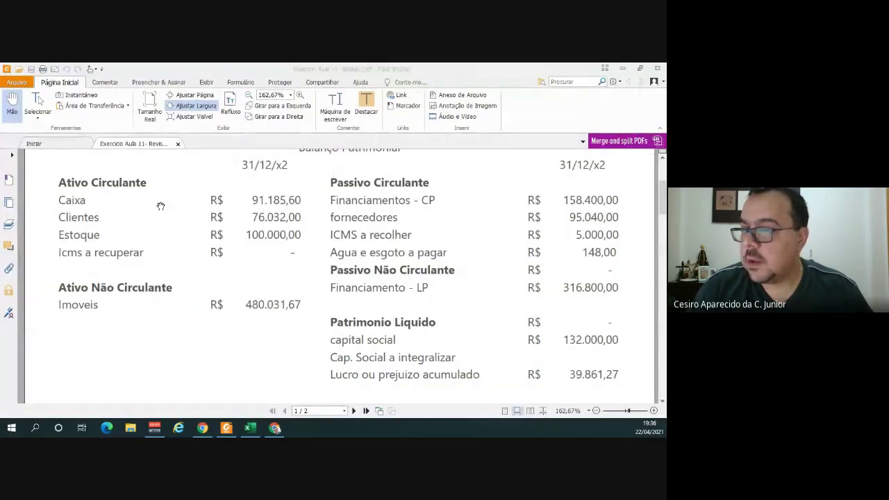
pyautogui.hotkey('alt', 'Tab')
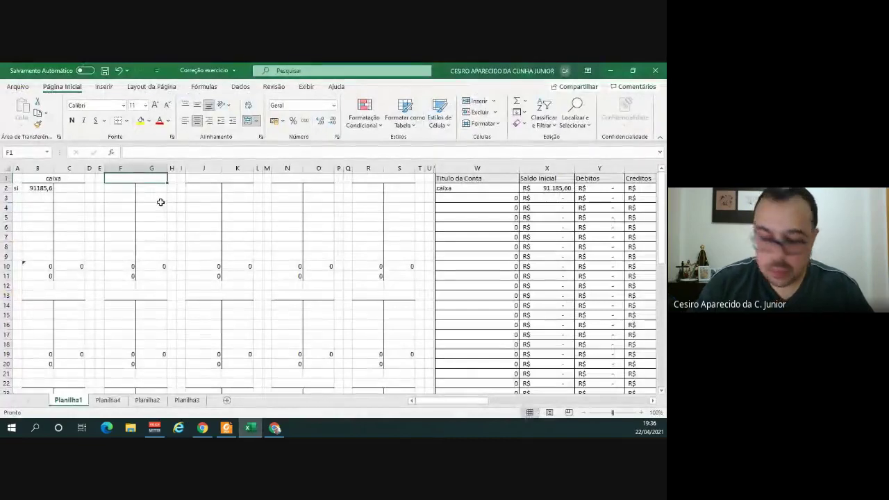
pyautogui.write('Clientes')
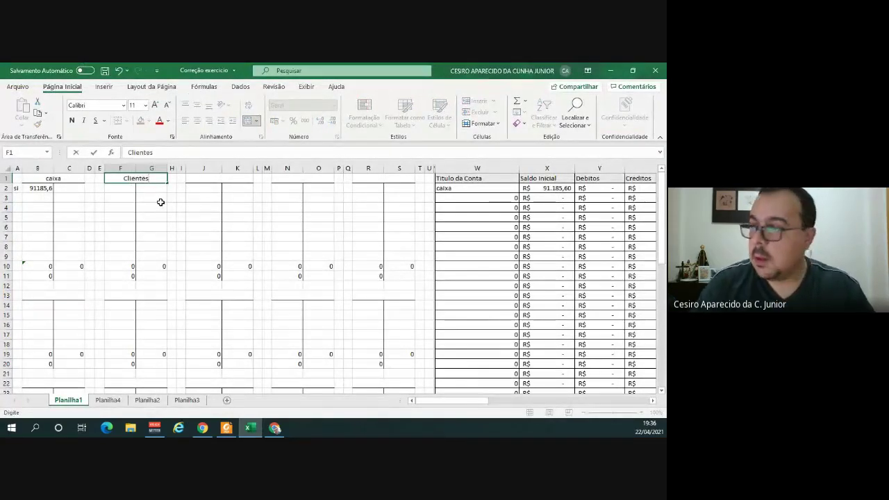
pyautogui.press('Return')
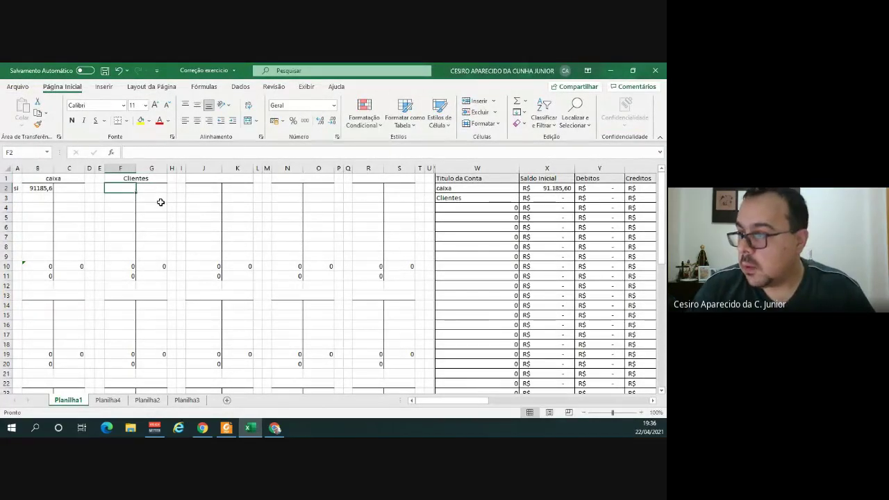
# Look up the Clientes balance in the PDF, enter 76032 as its debit in F2 and label it "si" in E2.
pyautogui.hotkey('alt', 'Tab')
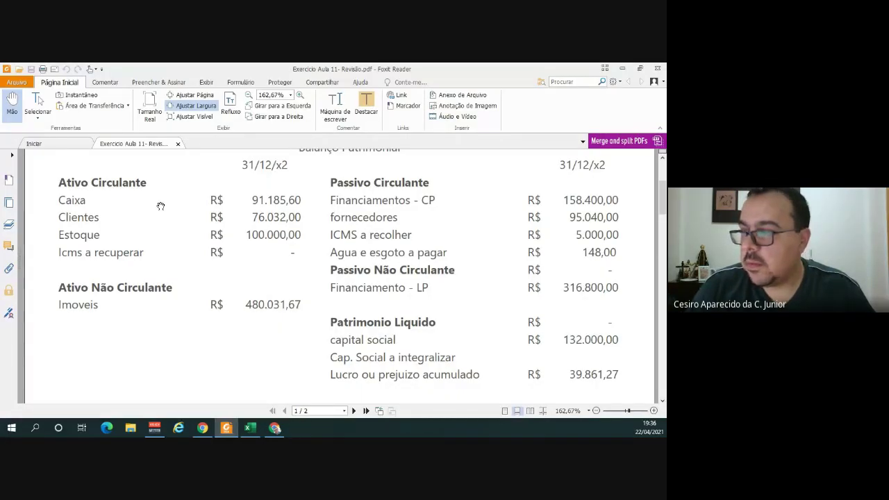
pyautogui.hotkey('alt', 'Tab')
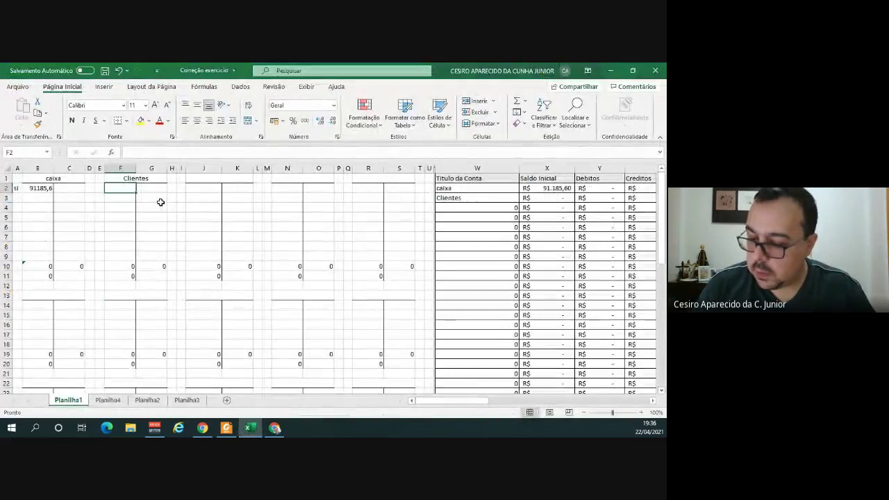
pyautogui.write('76032')
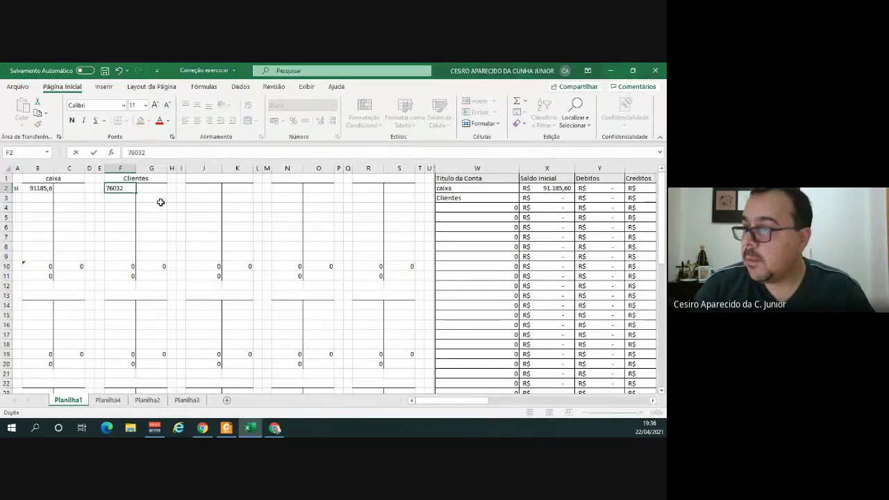
pyautogui.press('Left')
pyautogui.write('si')
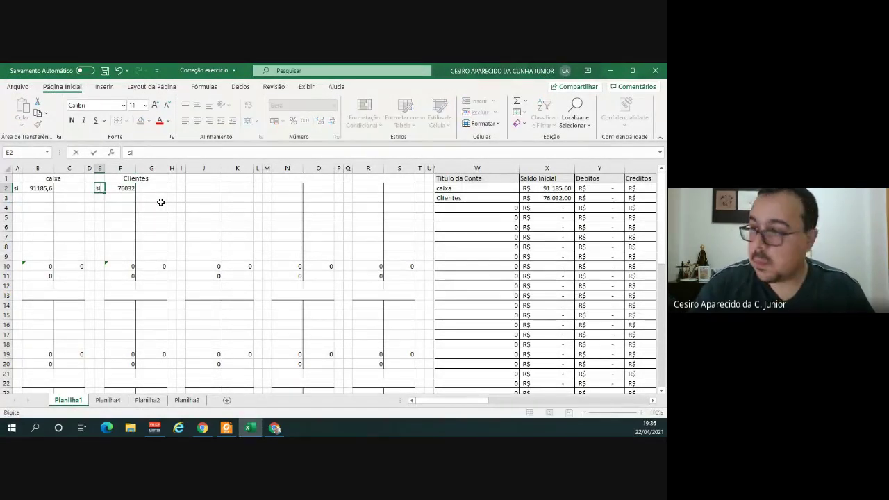
# Check the next asset in the PDF's balance sheet and title the third T-account in J1 "Estoque".
pyautogui.press('Right')
pyautogui.press('Right')
pyautogui.press('Right')
pyautogui.press('Right')
pyautogui.press('Right')
pyautogui.press('Up')
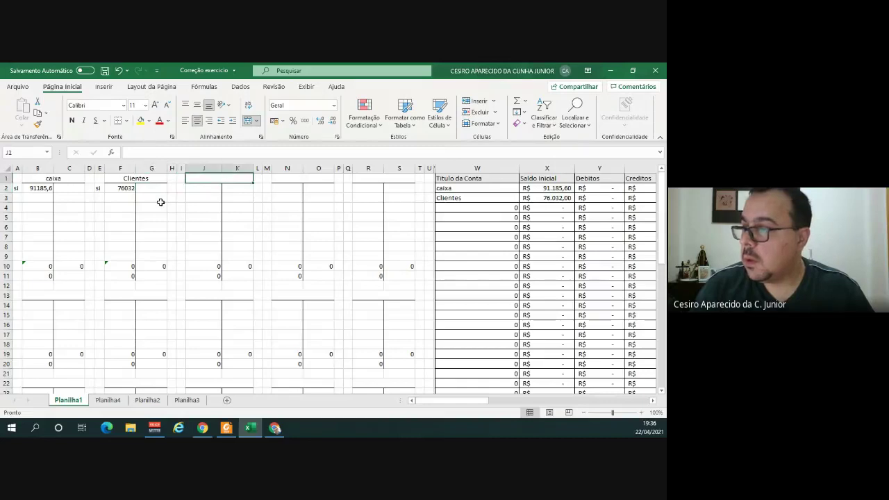
pyautogui.hotkey('alt', 'Tab')
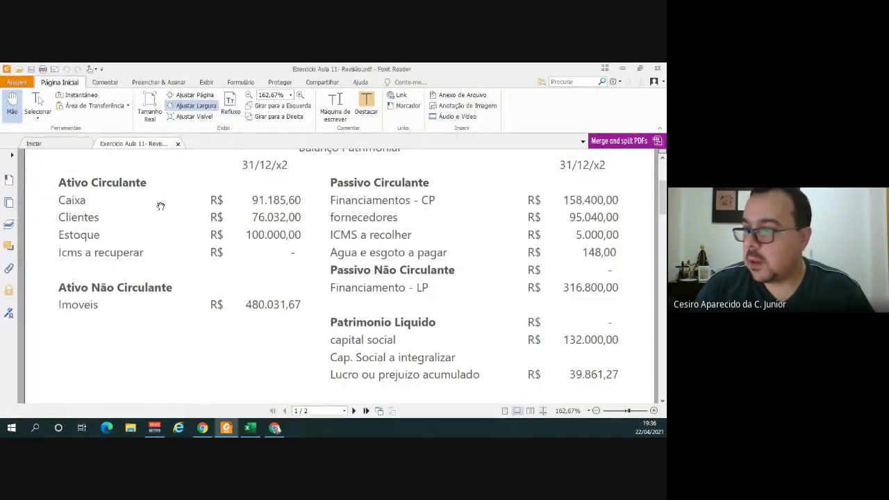
pyautogui.hotkey('alt', 'Tab')
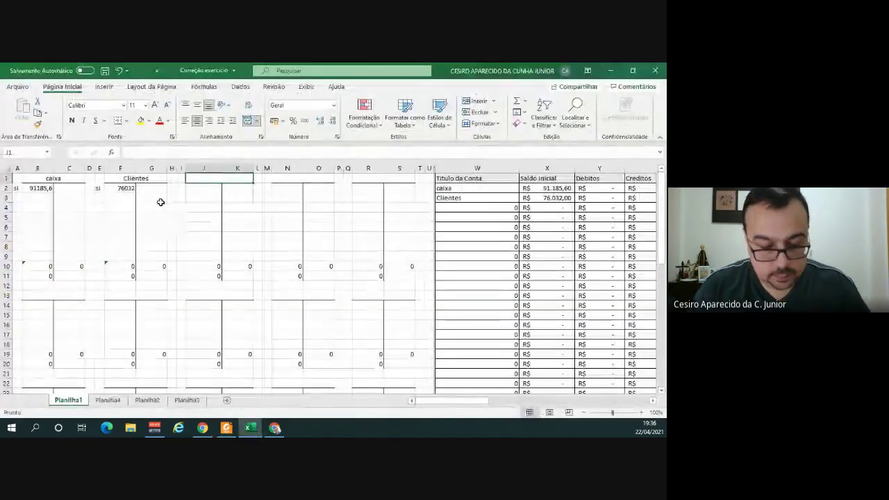
pyautogui.write('Estoque')
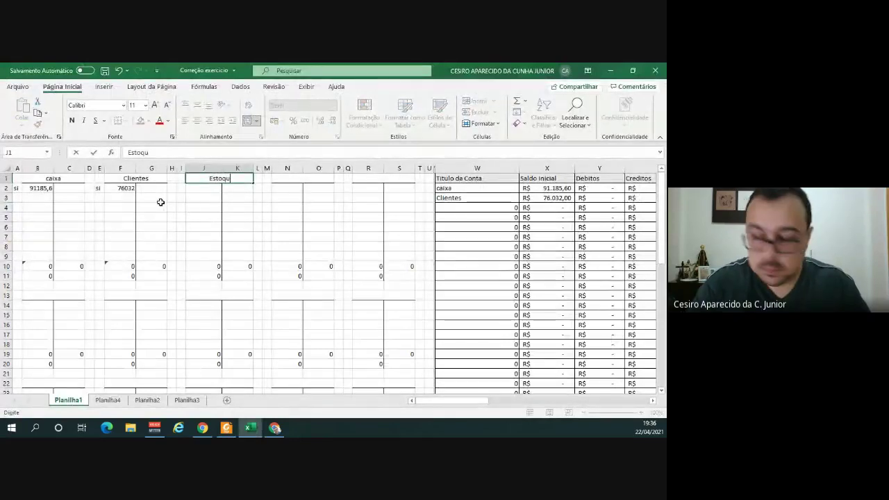
pyautogui.press('Return')
# Label the Estoque account's first row "si" in I2 and enter its balance from the PDF, 100000, as the debit in J2.
pyautogui.press('Left')
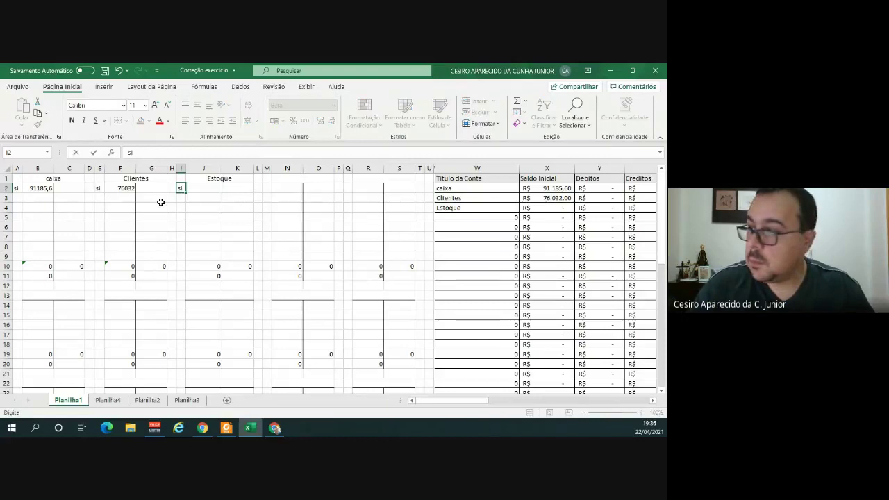
pyautogui.press('Right')
pyautogui.hotkey('alt', 'Tab')
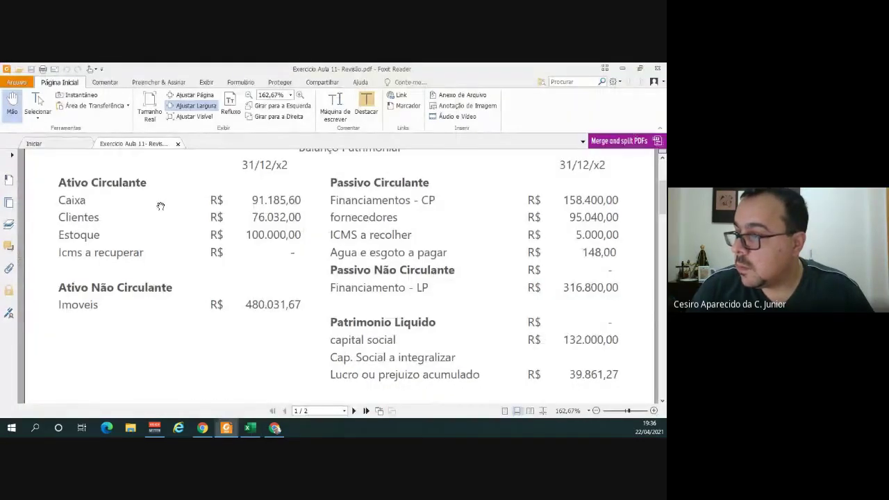
pyautogui.hotkey('alt', 'Tab')
pyautogui.write('10000')
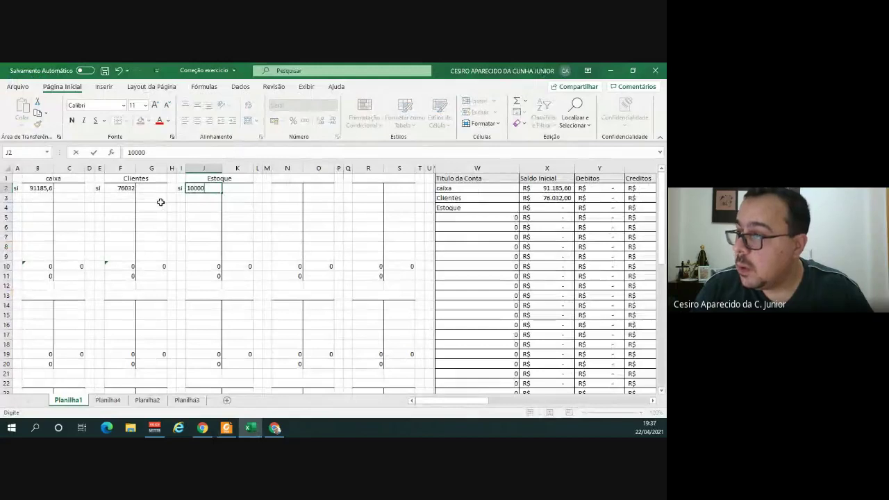
pyautogui.write('0')
pyautogui.press('Return')
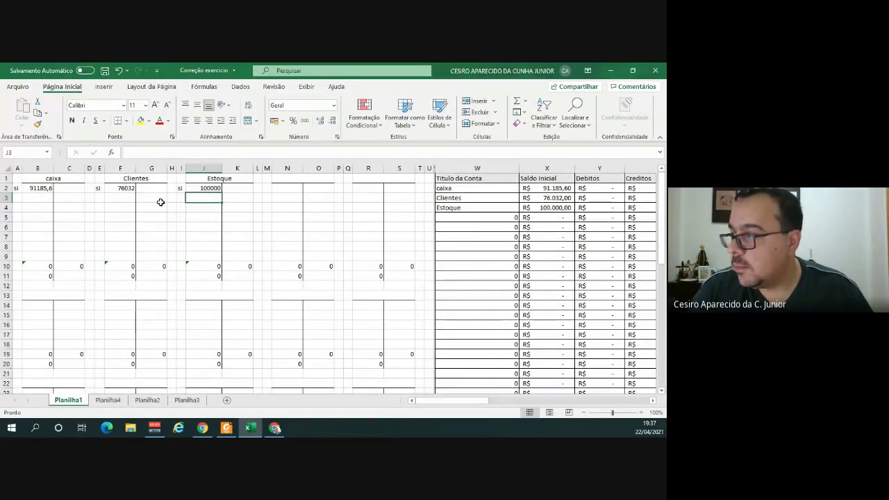
# Title the fourth T-account in N1 "ICMS a Recuperar", leaving its opening balance empty.
pyautogui.press('Up')
pyautogui.press('Up')
pyautogui.press('Right')
pyautogui.press('Right')
pyautogui.press('Right')
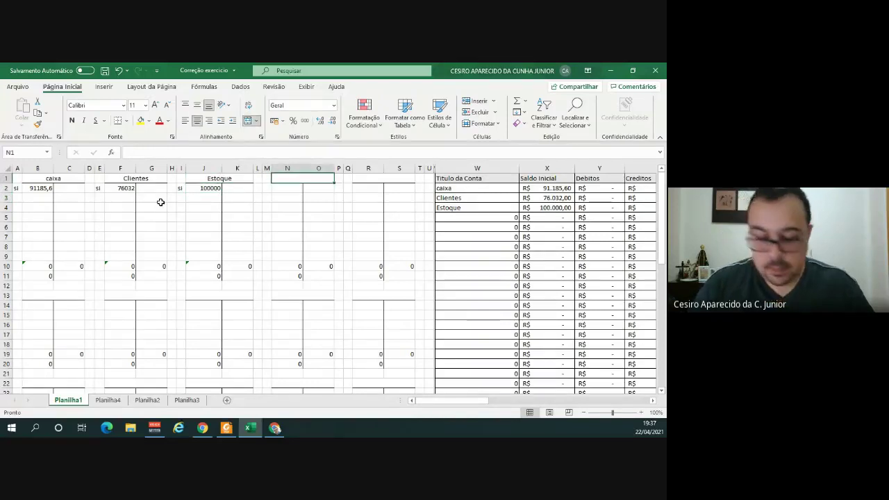
pyautogui.write('ICM')
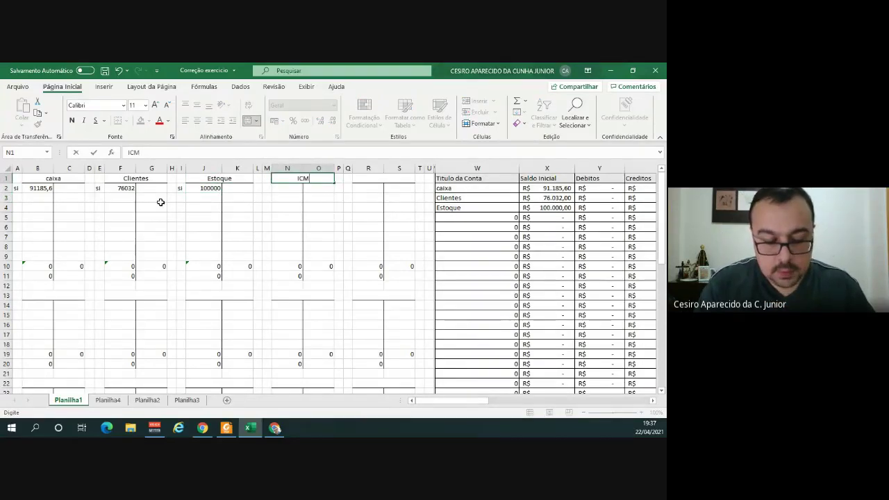
pyautogui.write('S a R')
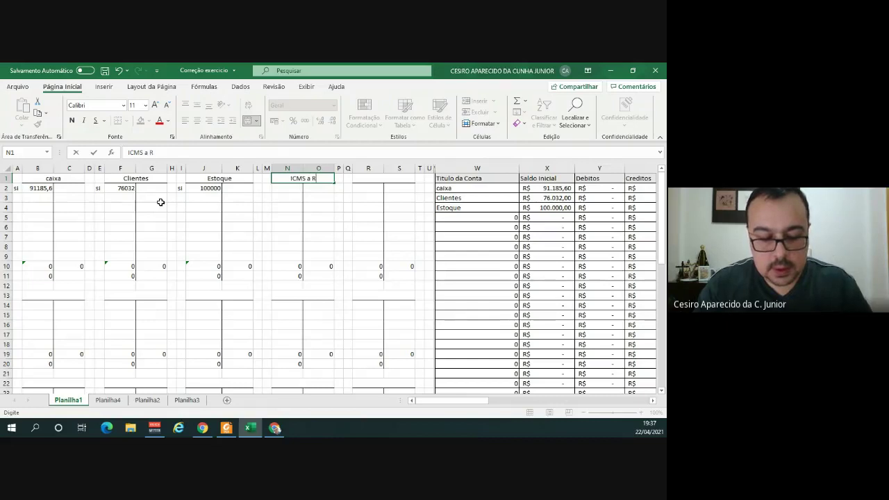
pyautogui.write('ecuperar')
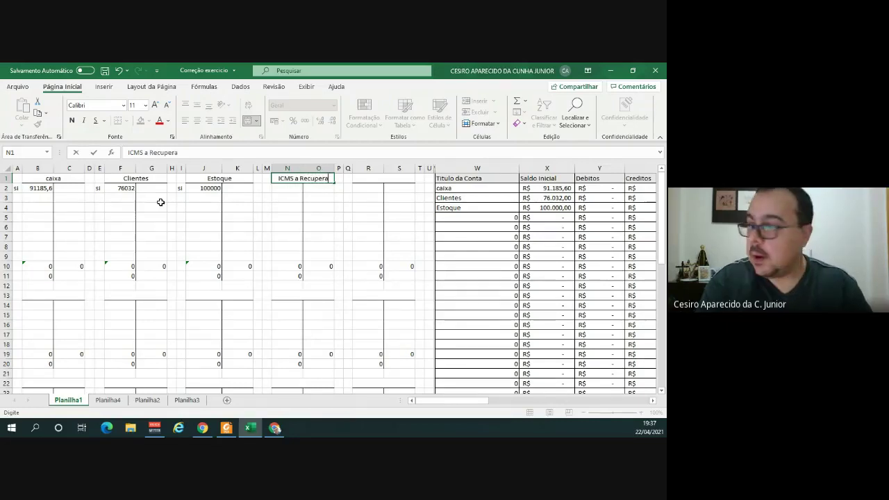
pyautogui.press('Tab')
pyautogui.press('Down')
pyautogui.press('Left')
pyautogui.press('Left')
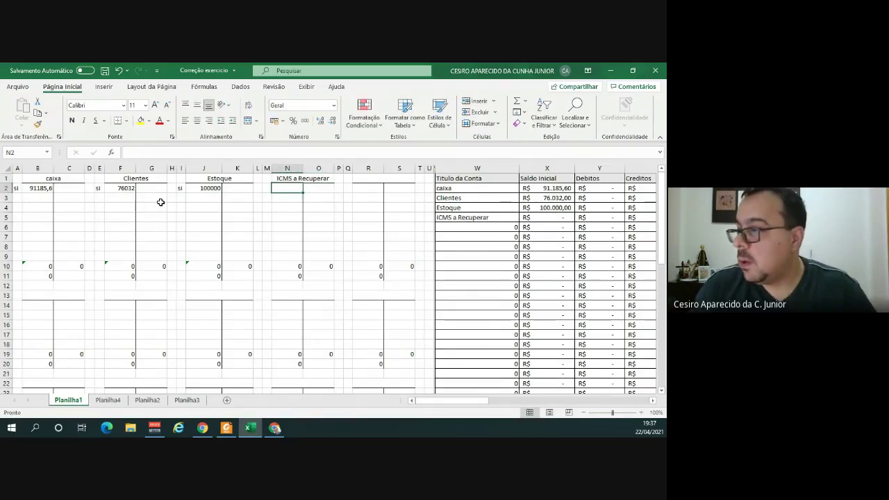
# Check the next asset in the PDF's balance sheet and title the fifth T-account in R1 "Imoveis".
pyautogui.press('Right')
pyautogui.press('Right')
pyautogui.press('Right')
pyautogui.press('Right')
pyautogui.press('Up')
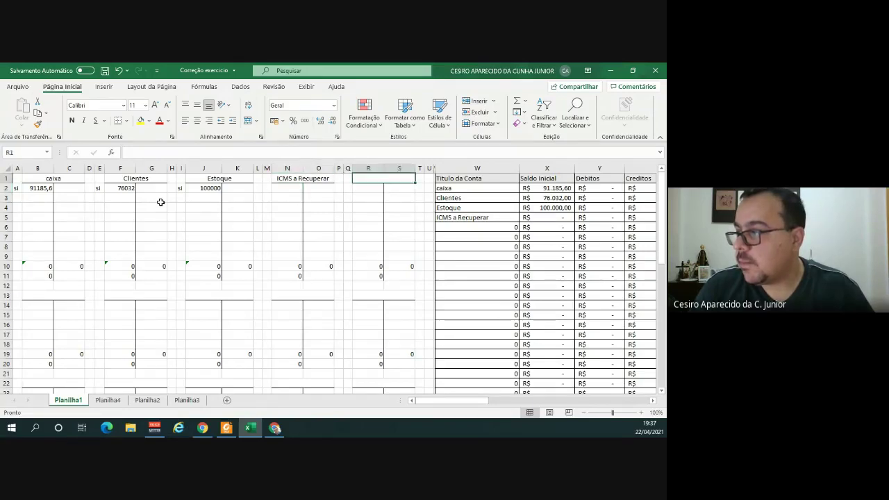
pyautogui.hotkey('alt', 'Tab')
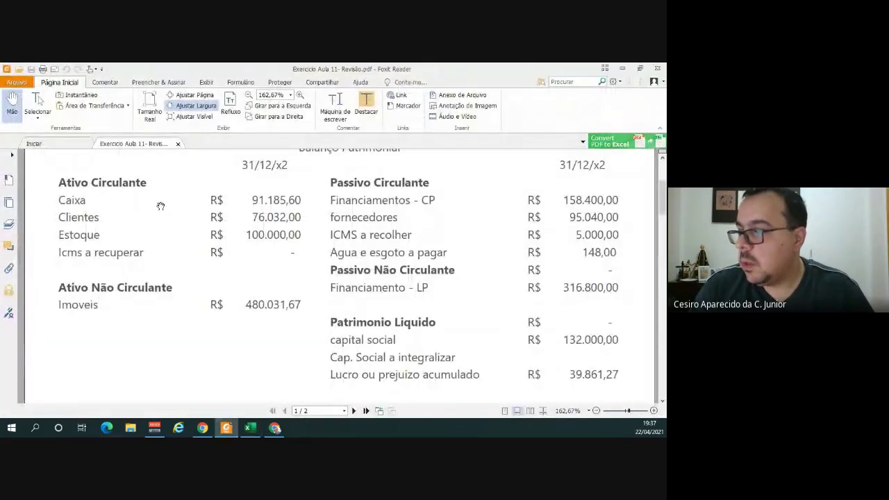
pyautogui.hotkey('alt', 'Tab')
pyautogui.write('Imoveis')
pyautogui.press('Return')
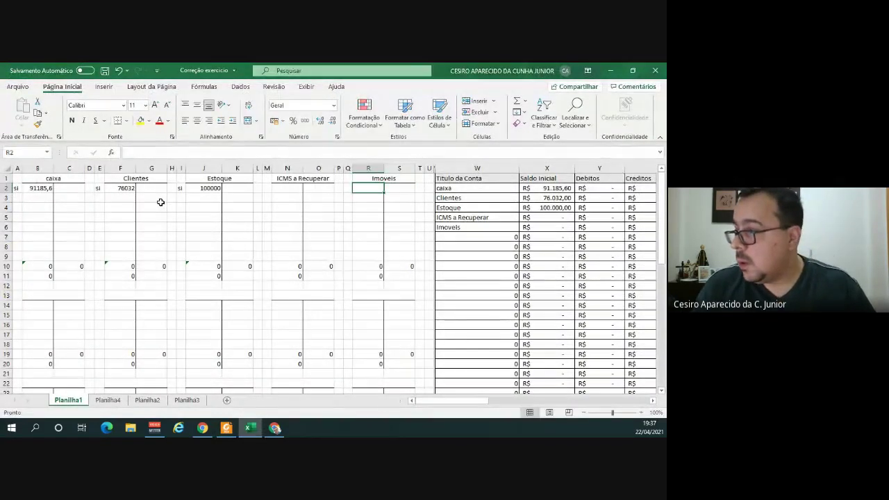
# Label the Imoveis account's first row "si" in Q2 and enter its balance from the PDF, 480031,67, as the debit in R2.
pyautogui.press('Left')
pyautogui.write('si')
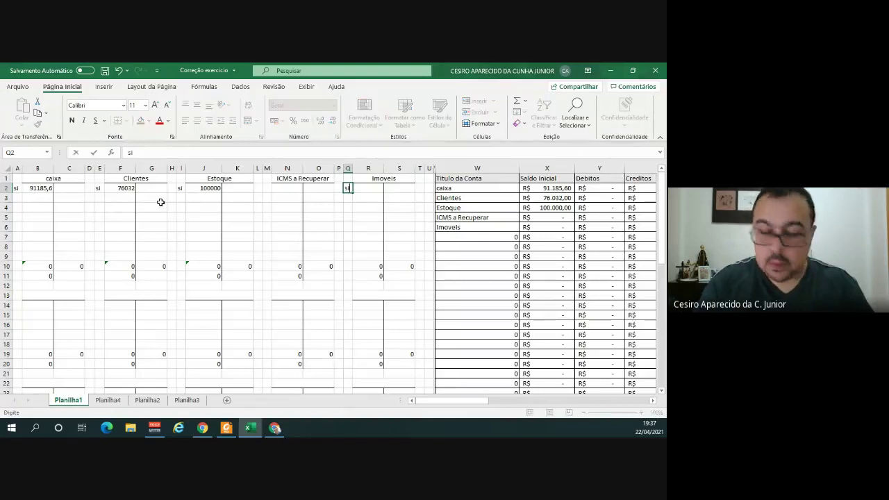
pyautogui.hotkey('alt', 'Tab')
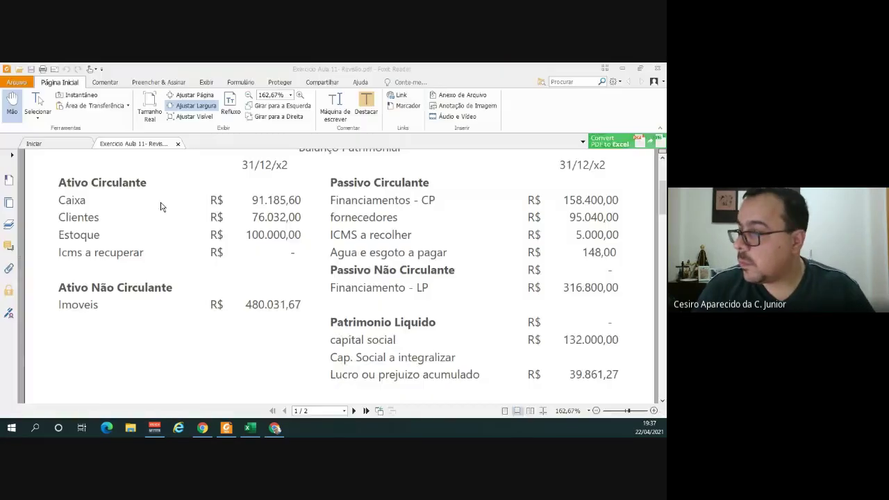
pyautogui.hotkey('alt', 'Tab')
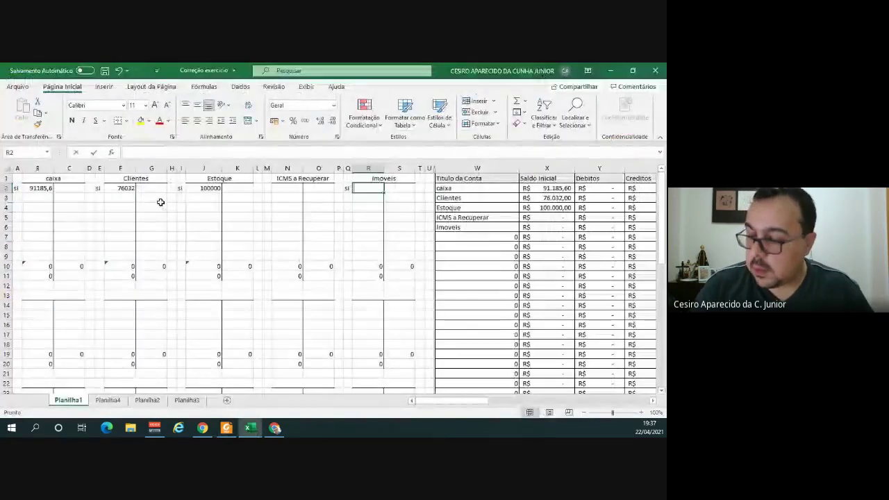
pyautogui.write('480')
pyautogui.hotkey('alt', 'Tab')
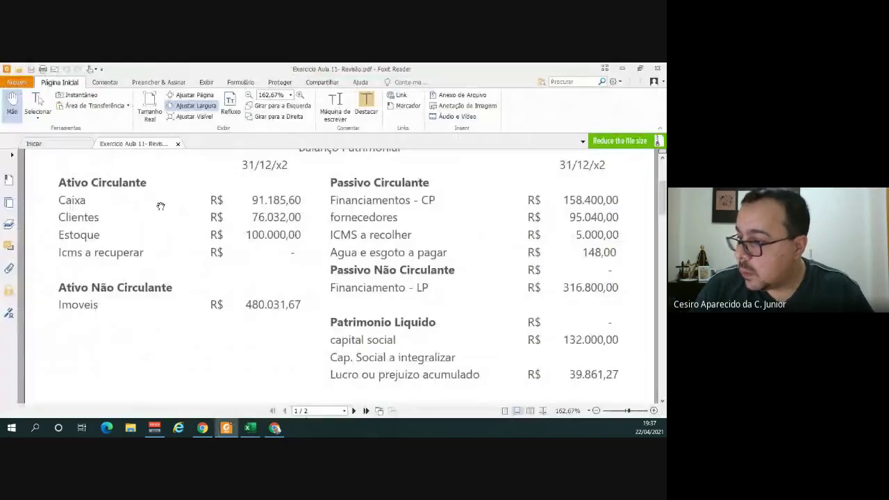
pyautogui.hotkey('alt', 'Tab')
pyautogui.write('031,')
pyautogui.write('67')
pyautogui.press('Return')
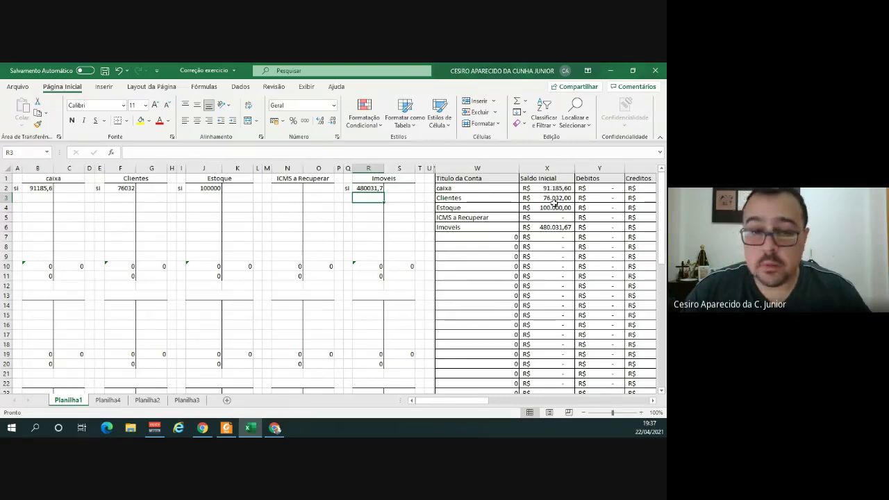
# Compare the Saldo Inicial column's total in the trial balance with the Total do ativo in the PDF.
pyautogui.scroll(-2, 555, 203)
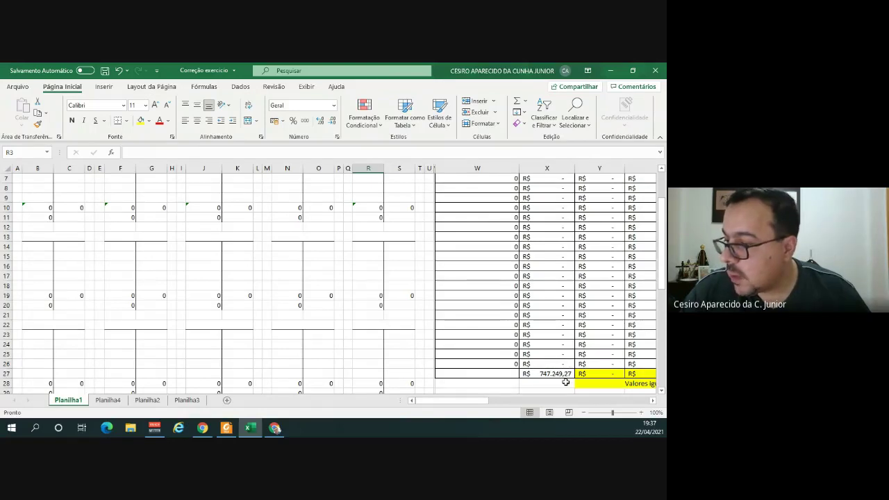
pyautogui.click(226, 428)
pyautogui.scroll(-2, 291, 317)
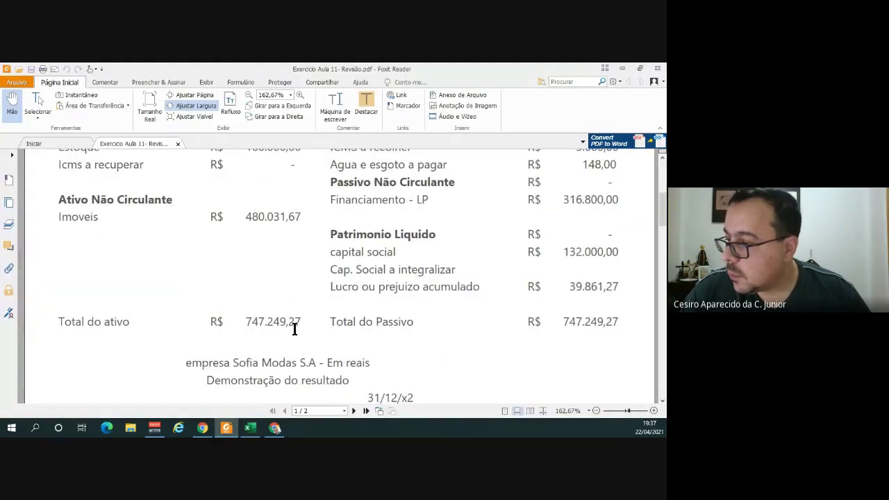
pyautogui.hotkey('alt', 'Tab')
pyautogui.scroll(3, 110, 348)
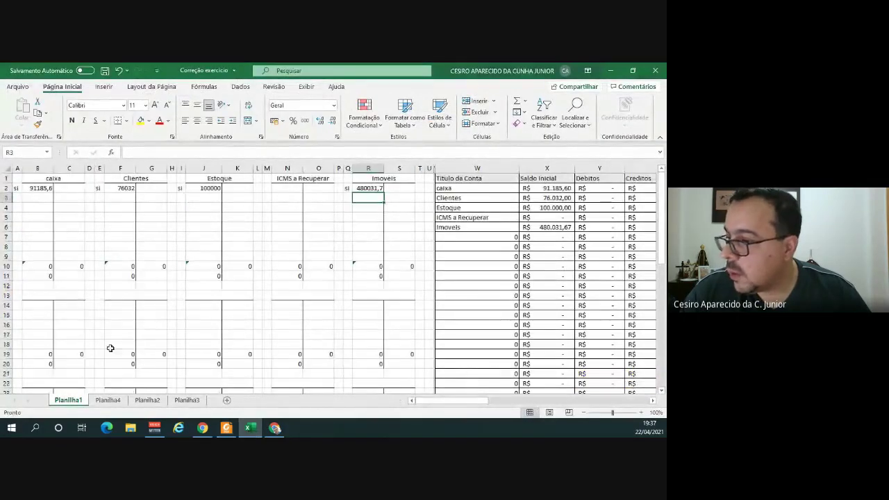
# Look up the first liability in the PDF's balance sheet and title the second row's first T-account in B13 "Financiamentos - CP".
pyautogui.click(50, 297)
pyautogui.hotkey('alt', 'Tab')
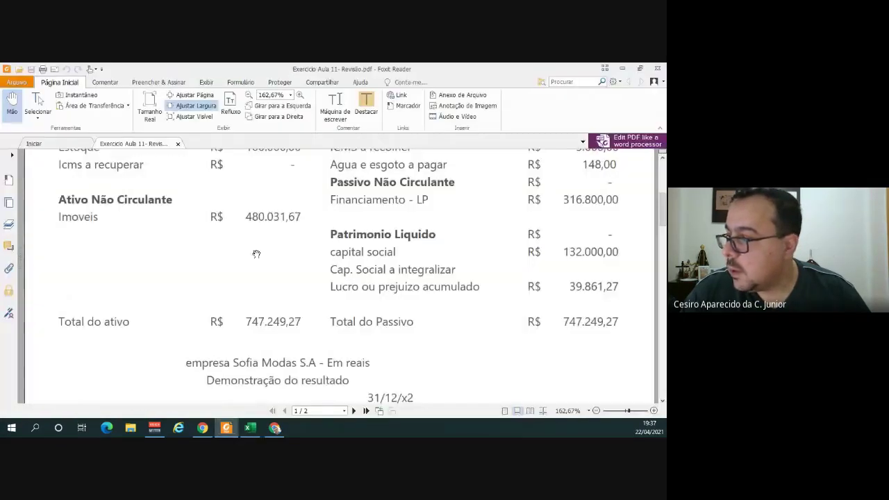
pyautogui.scroll(1, 394, 273)
pyautogui.scroll(1, 389, 174)
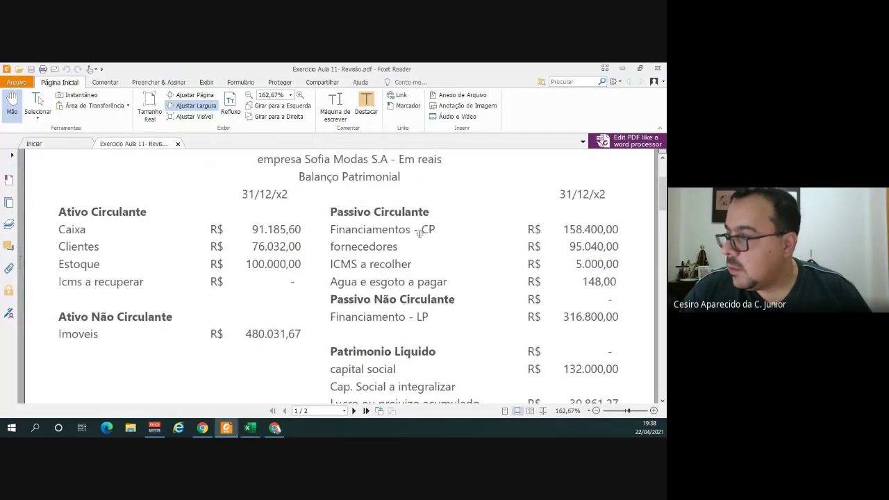
pyautogui.hotkey('alt', 'Tab')
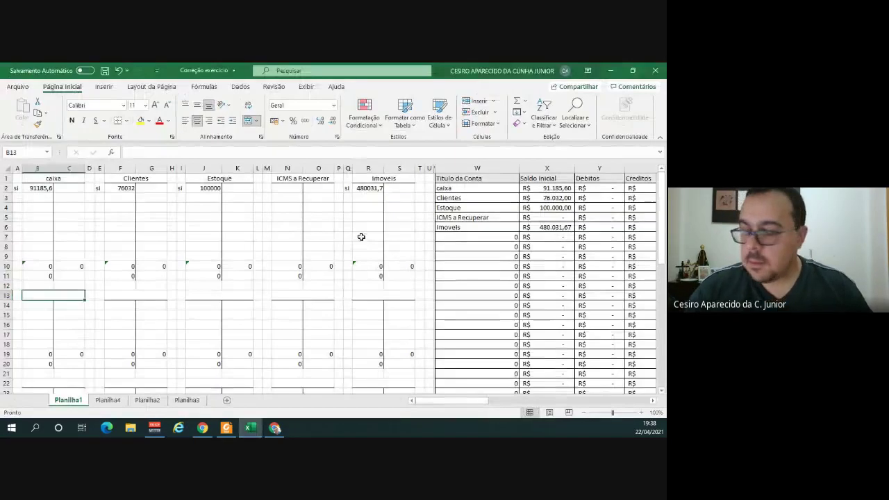
pyautogui.write('Financ')
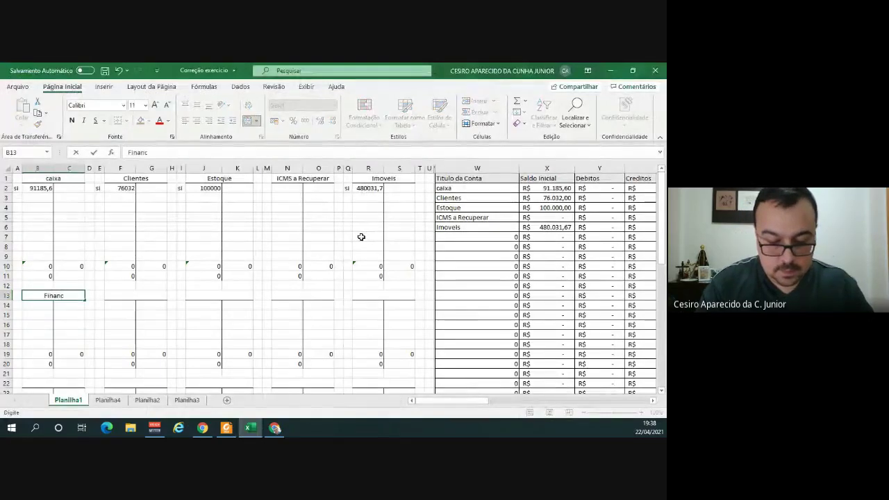
pyautogui.write('iamentos C')
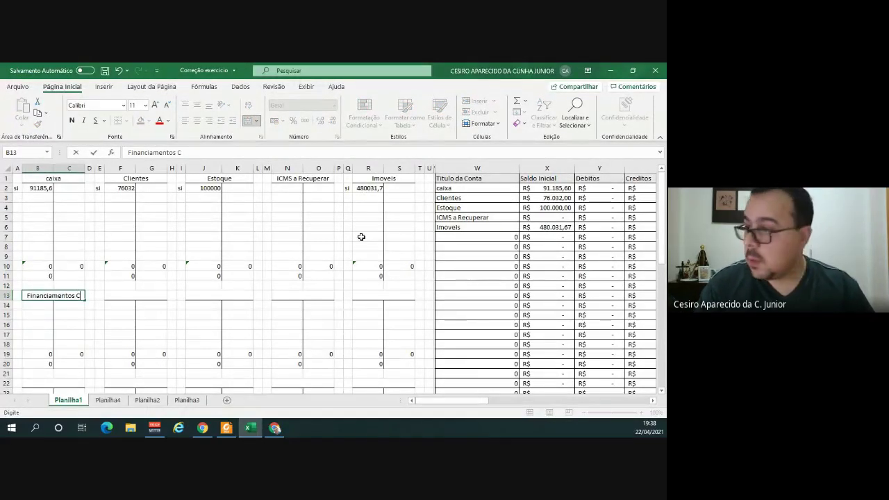
pyautogui.press('BackSpace')
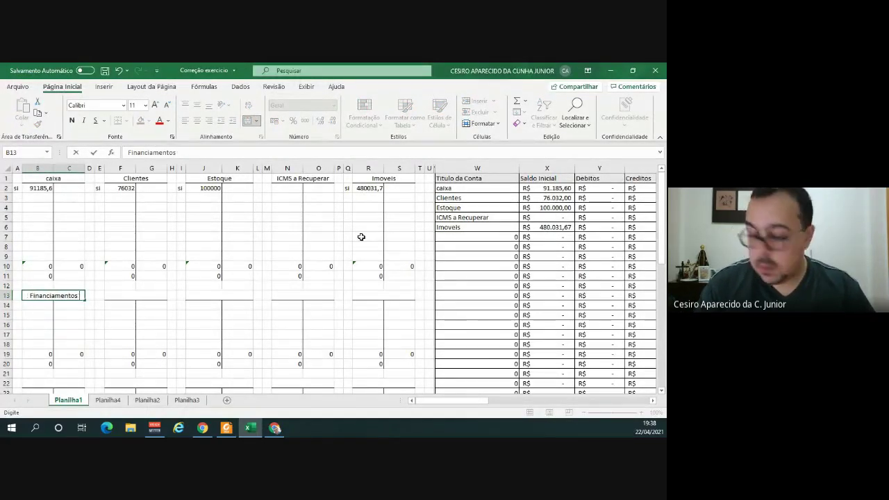
pyautogui.write('- C')
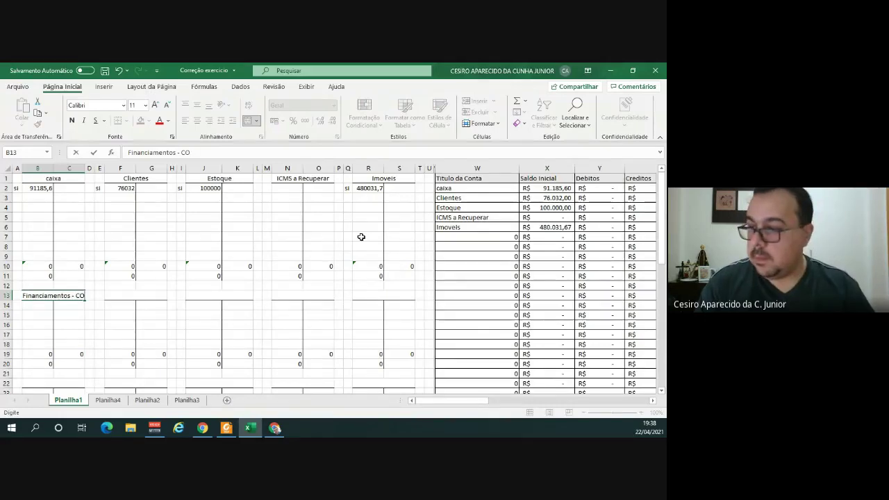
pyautogui.write('P')
pyautogui.press('Tab')
# Check the next liability in the PDF and title the T-account in F13 "Fornecedores".
pyautogui.press('Tab')
pyautogui.press('Tab')
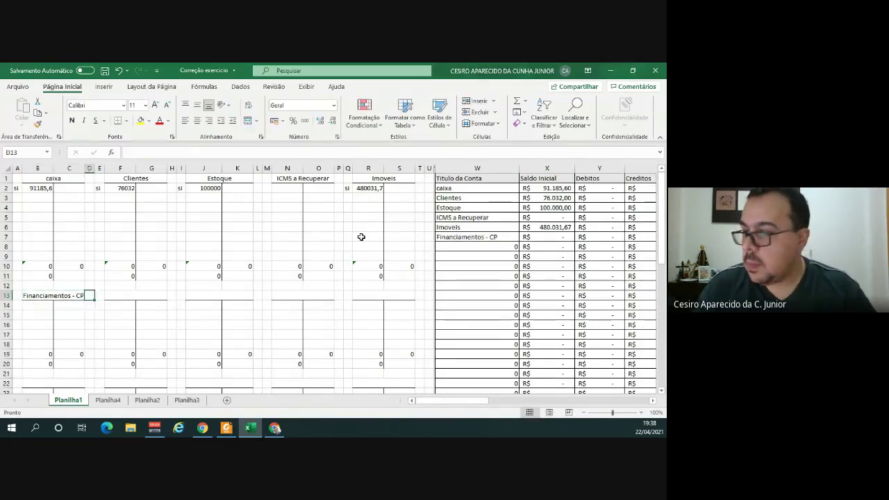
pyautogui.hotkey('alt', 'Tab')
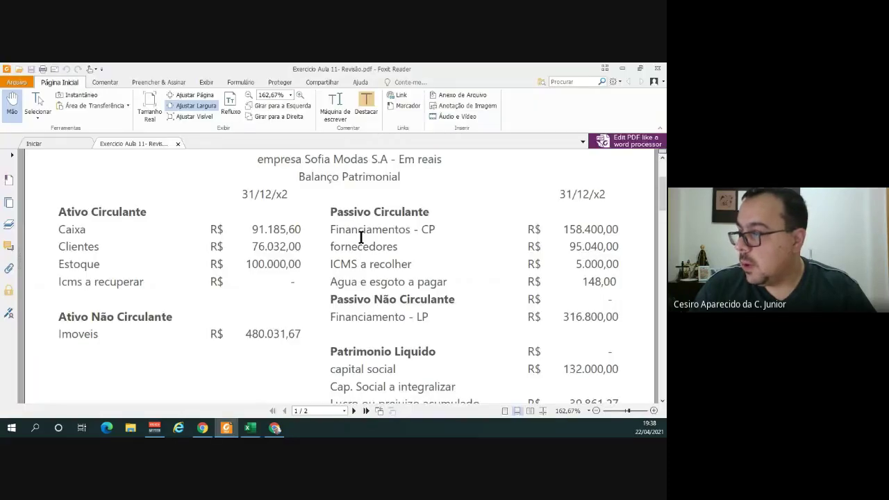
pyautogui.hotkey('alt', 'Tab')
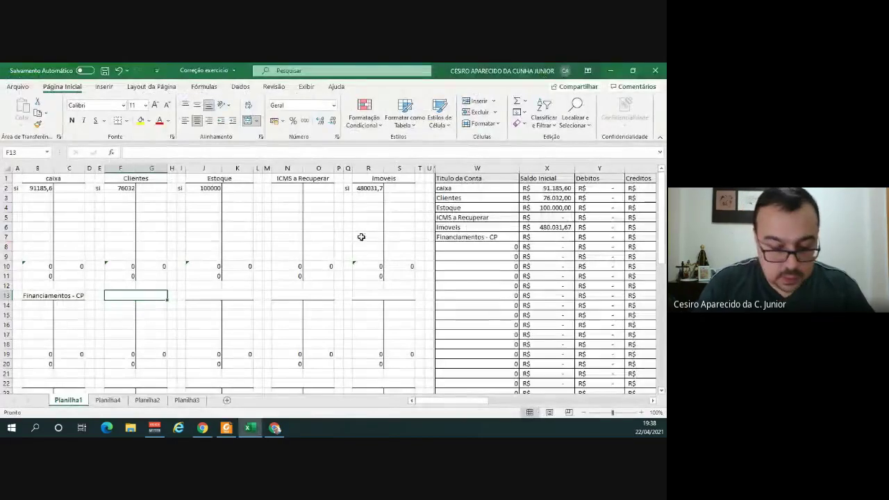
pyautogui.write('Fornece')
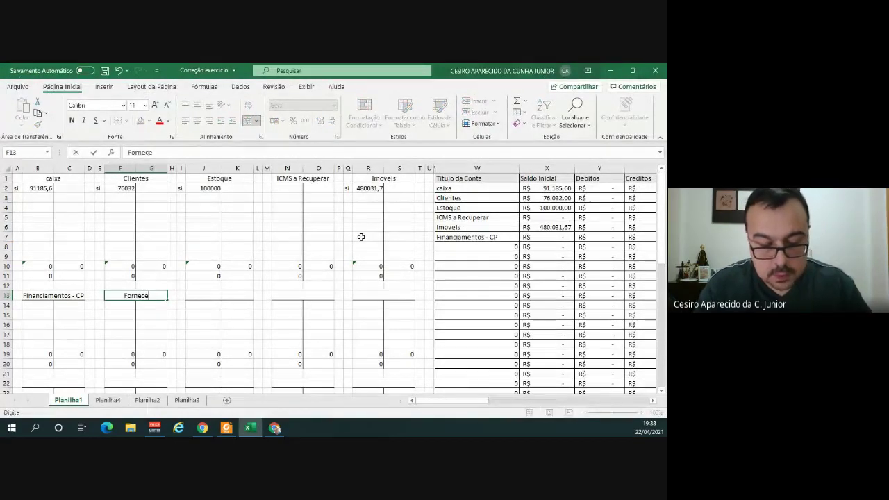
pyautogui.write('dores')
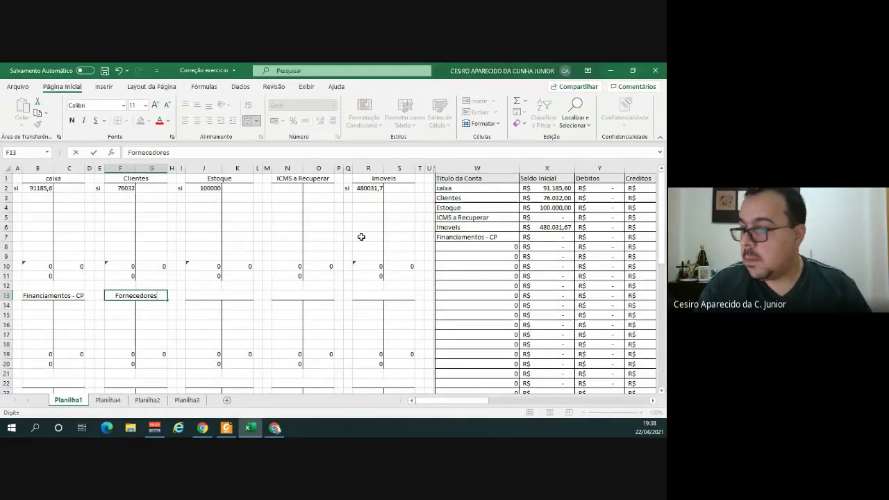
pyautogui.press('Right')
# Check the following liability in the PDF and title the T-account in J13 "ICMS a Recolher".
pyautogui.press('Right')
pyautogui.press('Right')
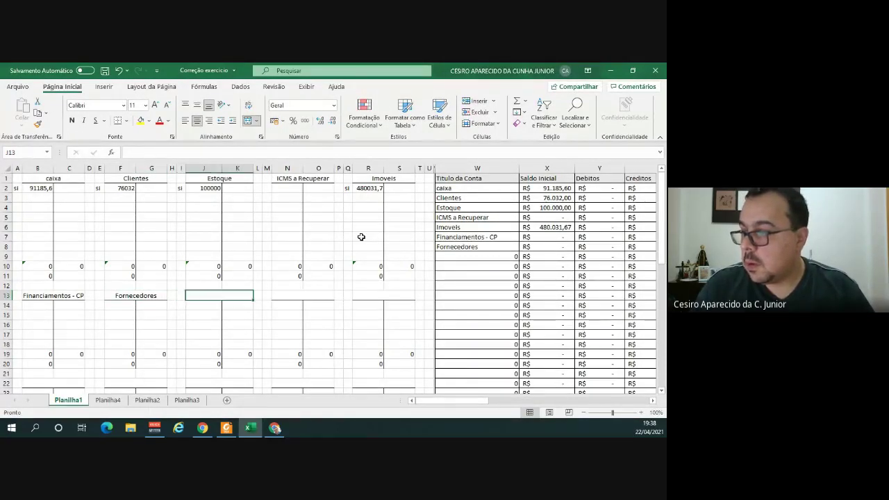
pyautogui.hotkey('alt', 'Tab')
pyautogui.hotkey('alt', 'Tab')
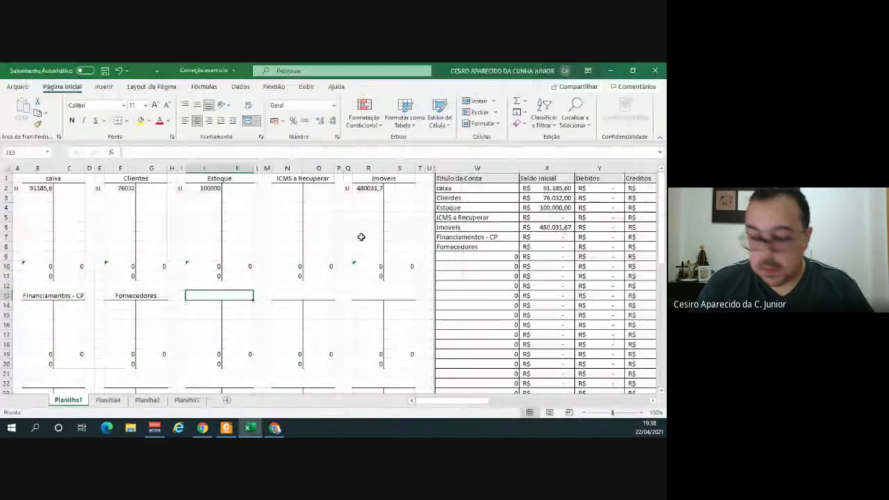
pyautogui.write('ICMS a')
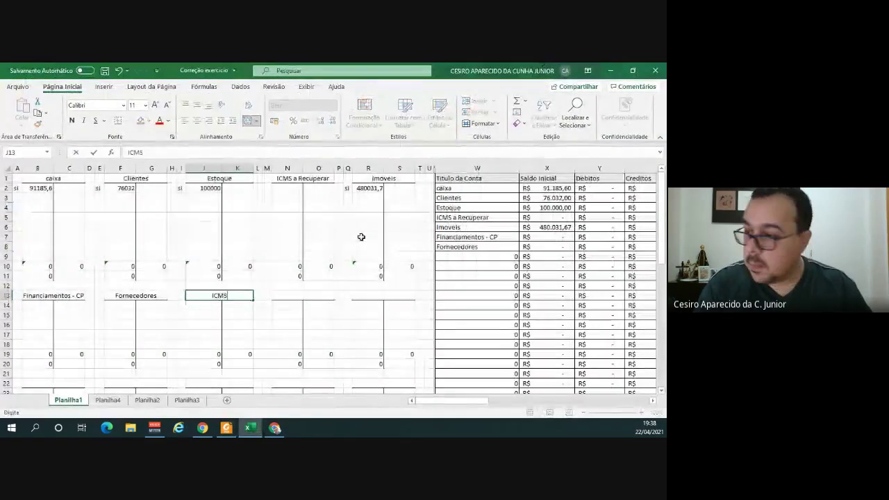
pyautogui.write('Re')
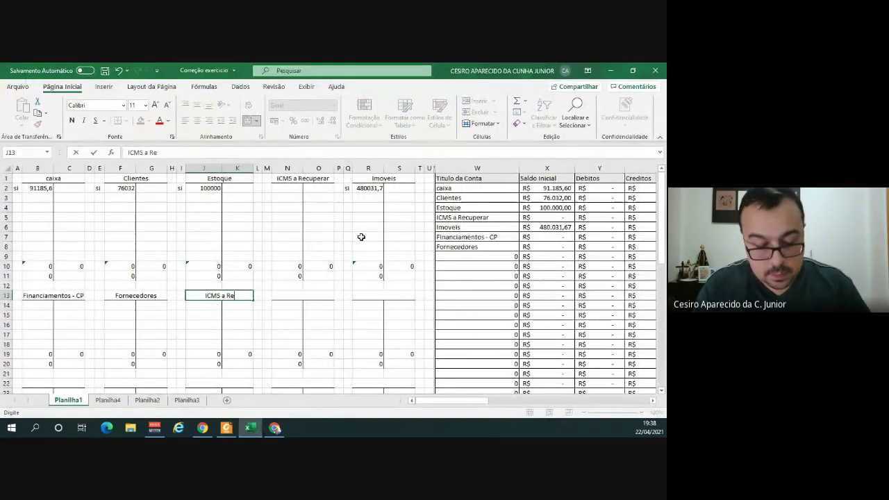
pyautogui.write('colher')
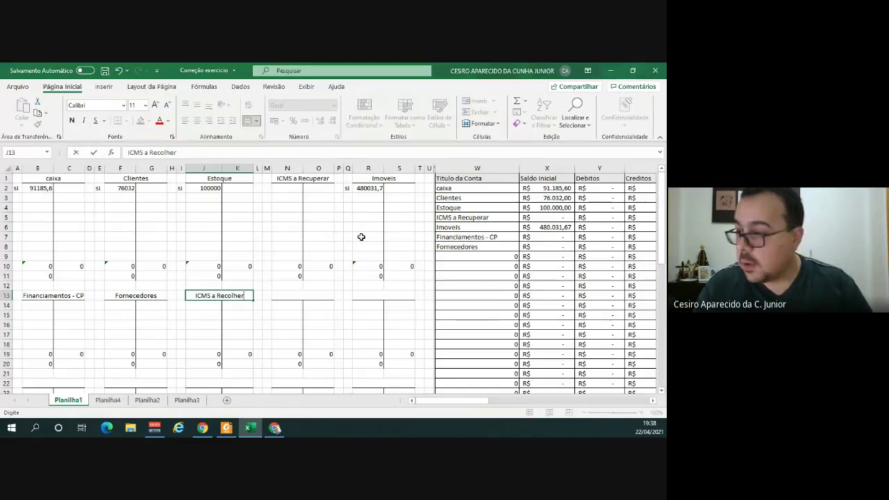
pyautogui.press('Tab')
# Title the T-account in N13 "Agua e esgoro a pagar".
pyautogui.press('Tab')
pyautogui.press('Tab')
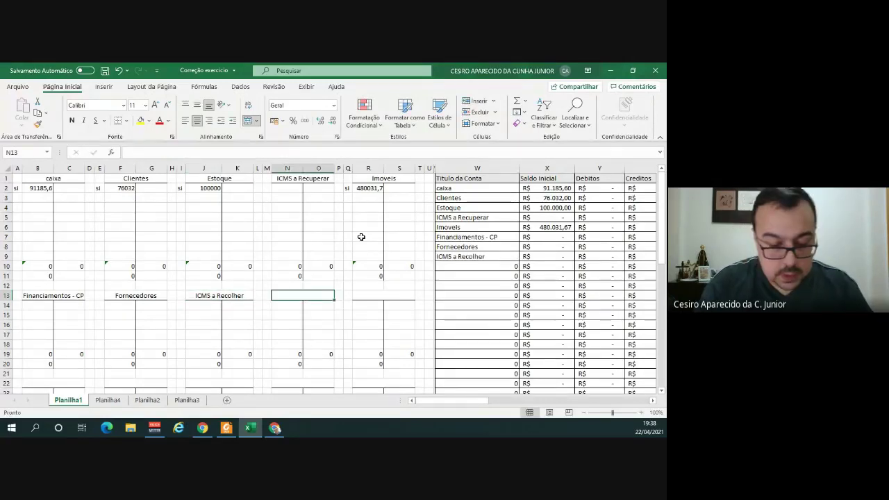
pyautogui.write('Agua e es')
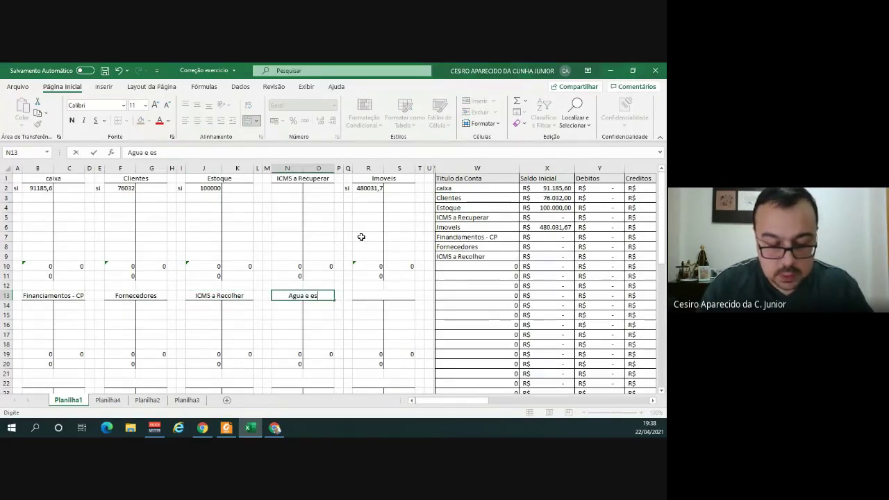
pyautogui.write('goro a pagar')
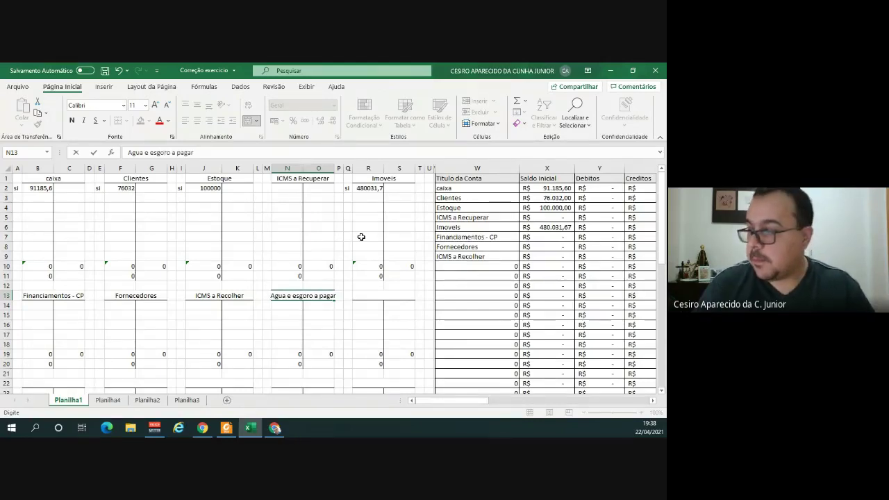
pyautogui.press('Tab')
# Look up the Financiamentos - CP balance in the PDF, enter 158400 as its credit in C14 and label it "si" in D14.
pyautogui.press('Left')
pyautogui.press('Left')
pyautogui.press('Left')
pyautogui.press('Left')
pyautogui.press('Left')
pyautogui.press('Left')
pyautogui.press('Left')
pyautogui.press('Left')
pyautogui.press('Left')
pyautogui.press('Left')
pyautogui.press('Left')
pyautogui.press('Left')
pyautogui.press('Down')
pyautogui.press('Right')
pyautogui.hotkey('alt', 'Tab')
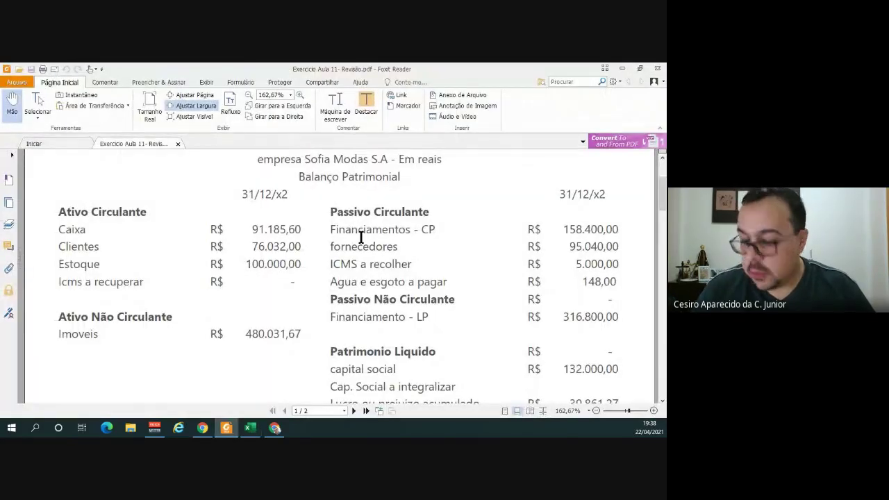
pyautogui.hotkey('alt', 'Tab')
pyautogui.write('158400')
pyautogui.press('Tab')
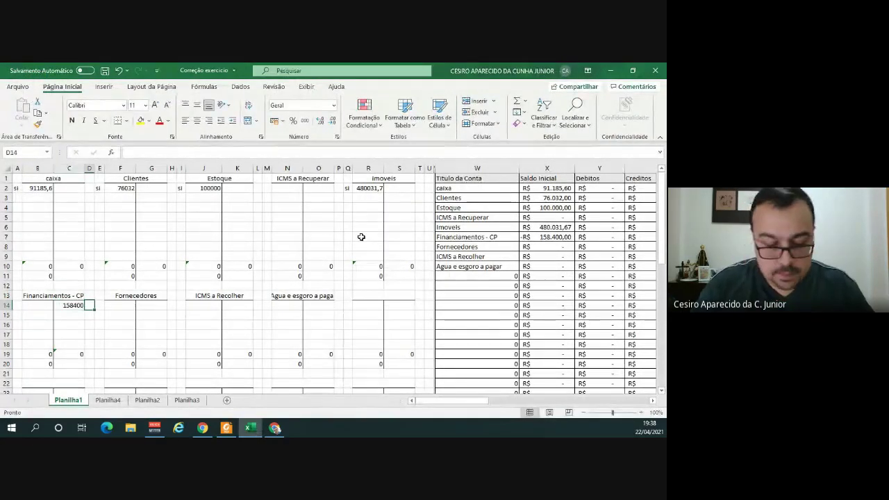
pyautogui.press('Tab')
# Look up the Fornecedores balance in the PDF, enter 95040 as its credit in G14 and label it "si" in H14.
pyautogui.press('Tab')
pyautogui.press('Tab')
pyautogui.hotkey('alt', 'Tab')
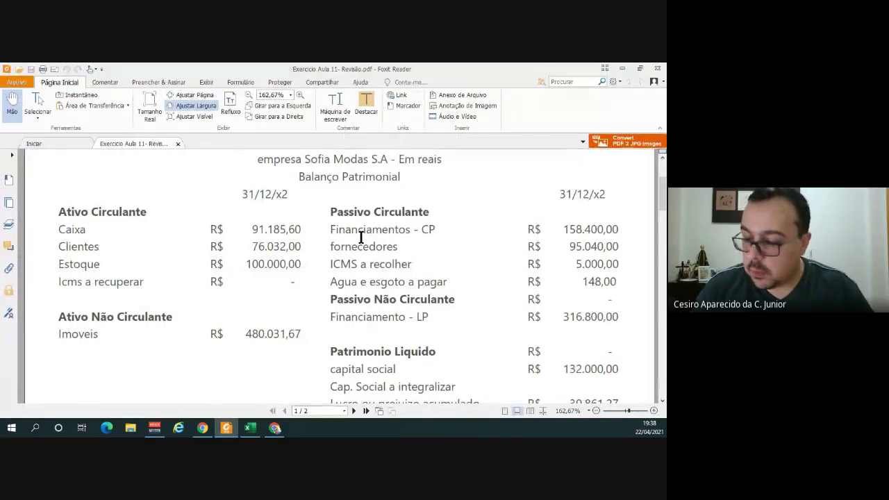
pyautogui.hotkey('alt', 'Tab')
pyautogui.write('95040')
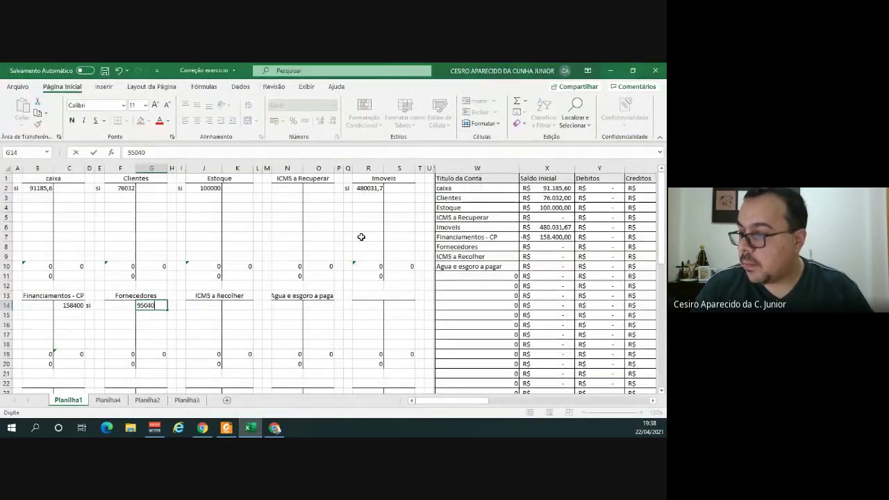
pyautogui.press('Tab')
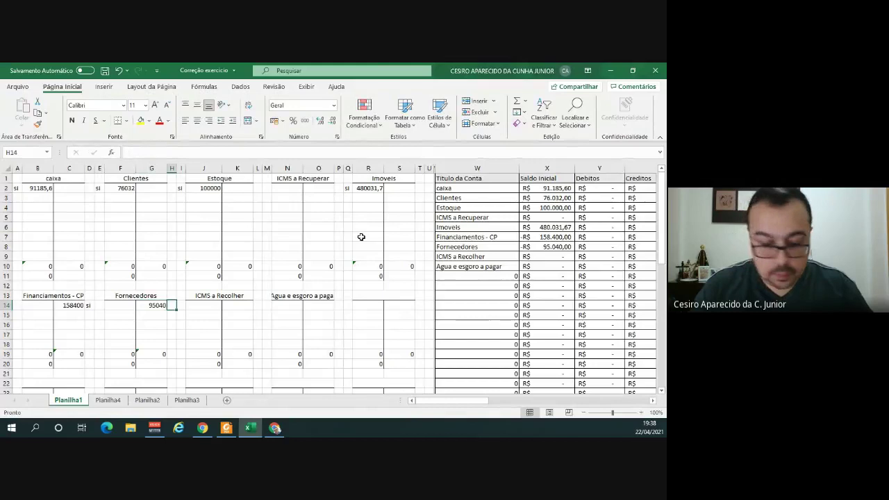
pyautogui.write('si')
# Enter 5000 as the ICMS a Recolher credit in K14 and label it "i" in L14.
pyautogui.press('Tab')
pyautogui.press('Tab')
pyautogui.press('Tab')
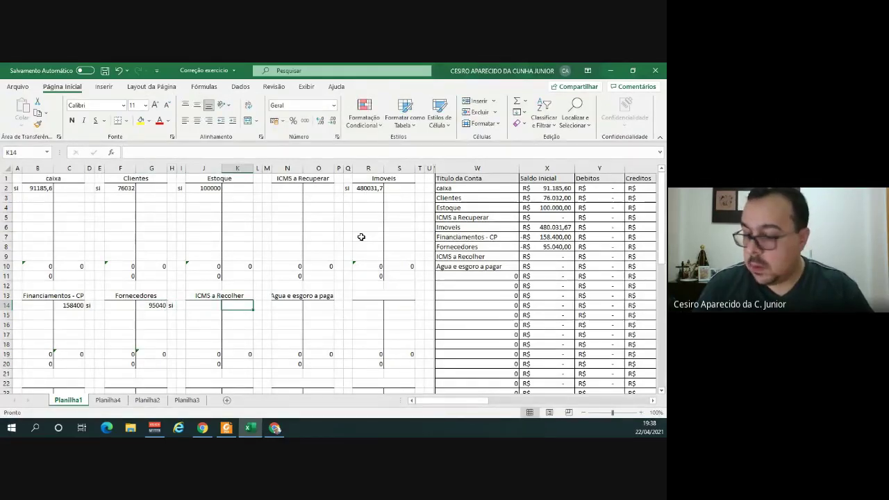
pyautogui.write('5000')
pyautogui.press('Tab')
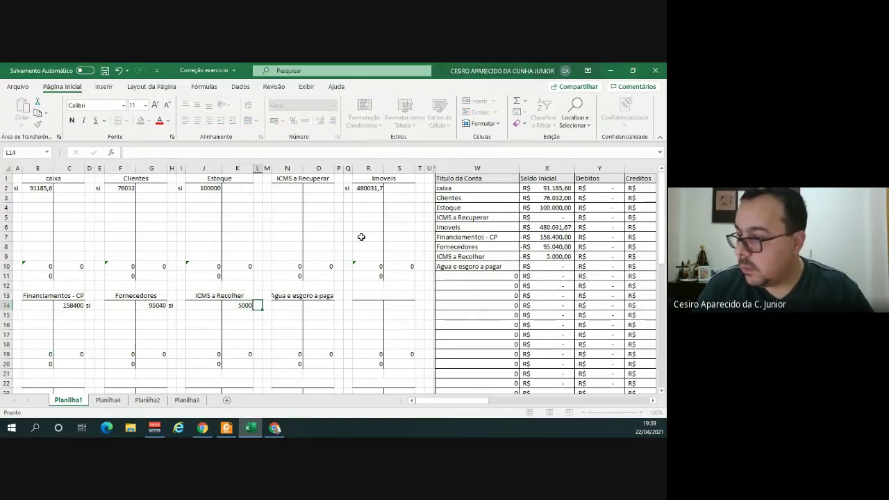
pyautogui.write('si')
# Look up the water and sewage balance in the PDF, enter 148 as its credit in O14 and label it "si" in P14.
pyautogui.press('Tab')
pyautogui.press('Tab')
pyautogui.press('Tab')
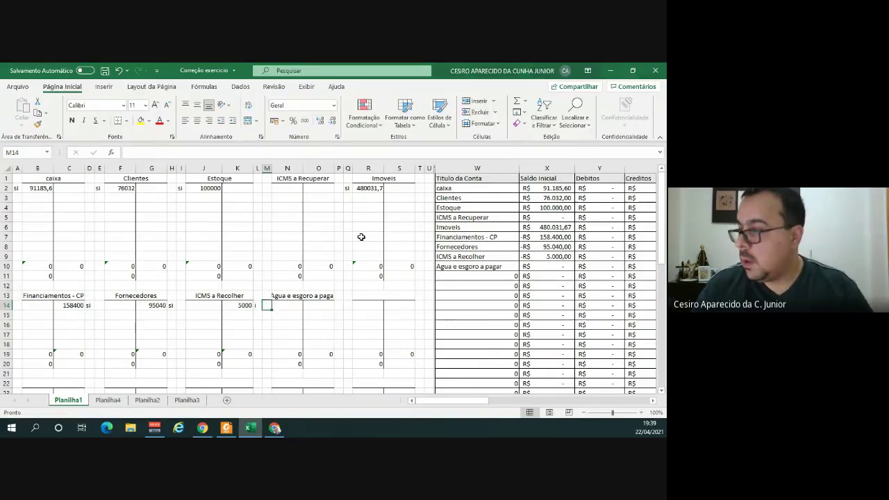
pyautogui.hotkey('alt', 'Tab')
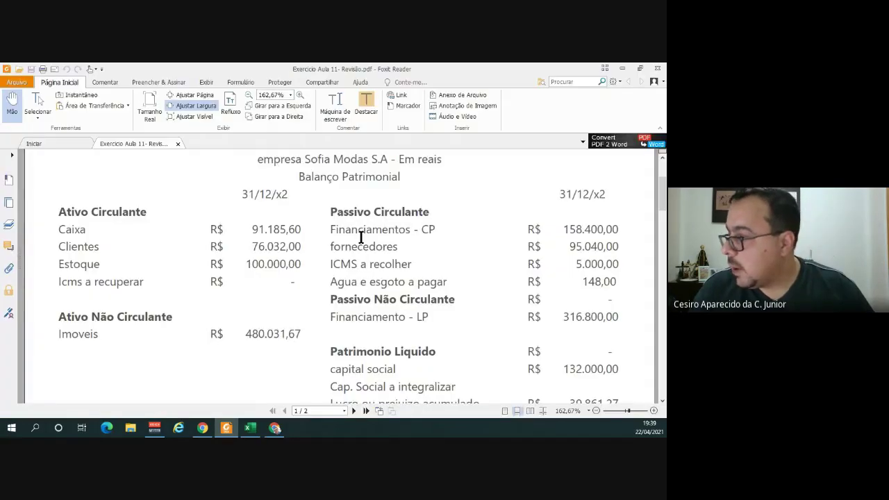
pyautogui.hotkey('alt', 'Tab')
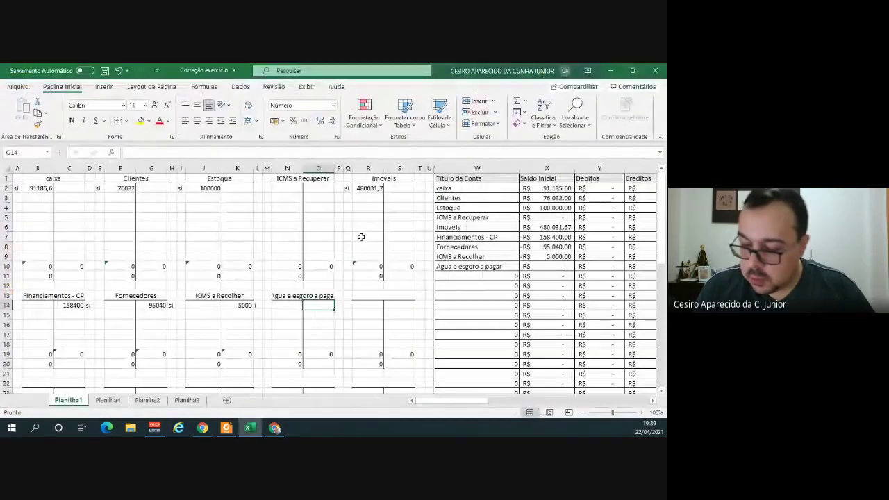
pyautogui.write('148')
pyautogui.press('Tab')
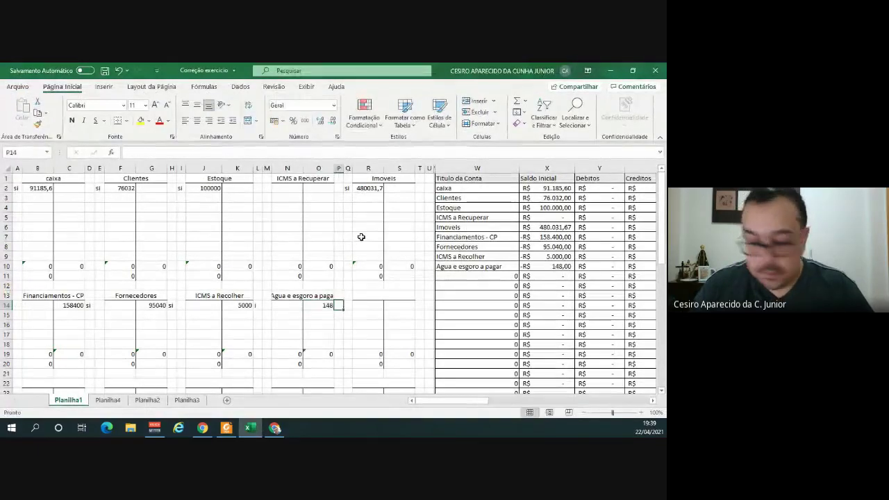
pyautogui.write('si')
# Title the T-account in R13 "Financiamentos Lp".
pyautogui.press('Tab')
pyautogui.press('Tab')
pyautogui.press('Up')
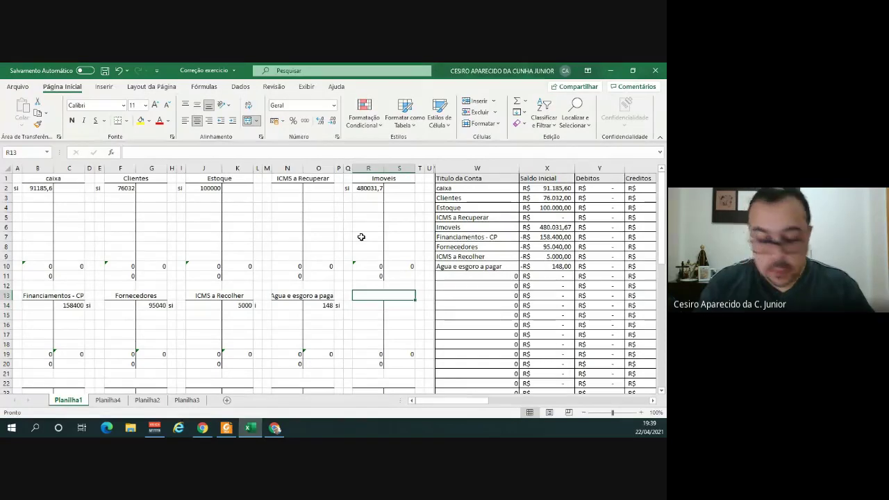
pyautogui.write('C')
pyautogui.write('Fi')
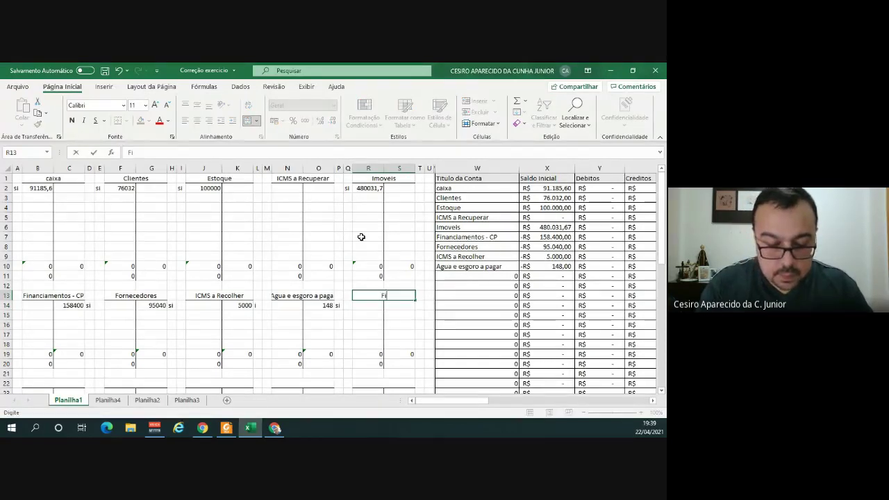
pyautogui.write('nanciame')
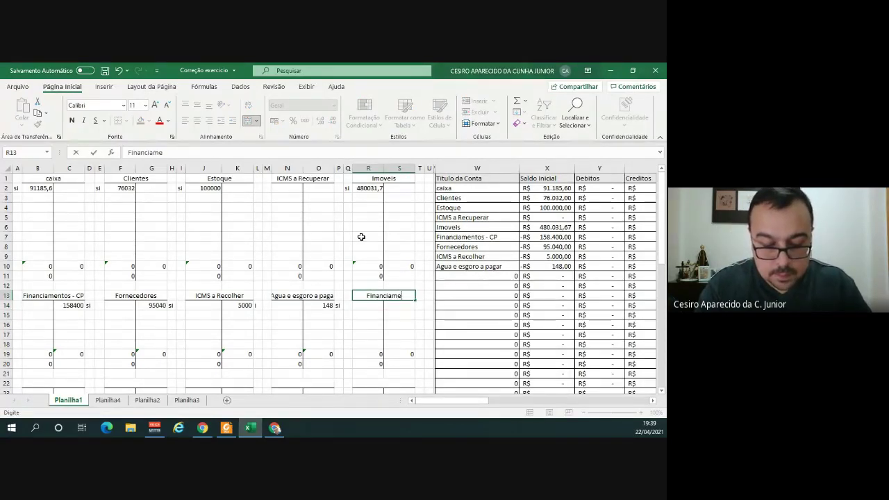
pyautogui.write('ntos L')
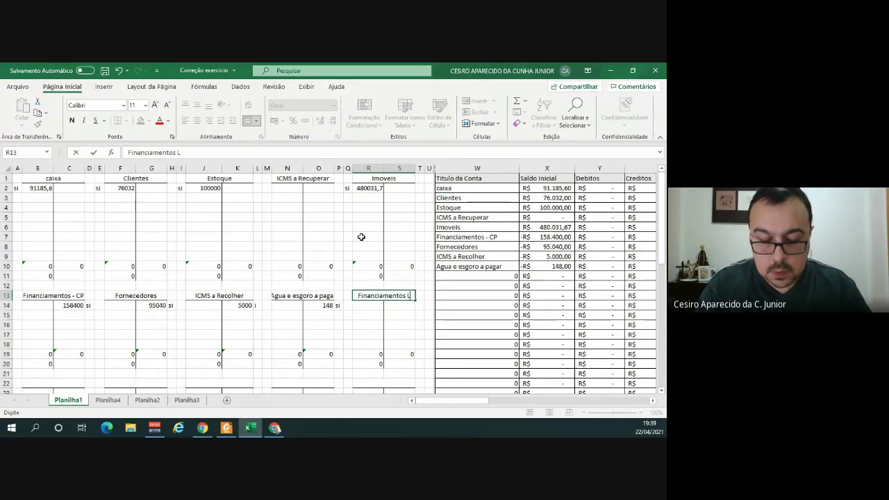
pyautogui.write('p')
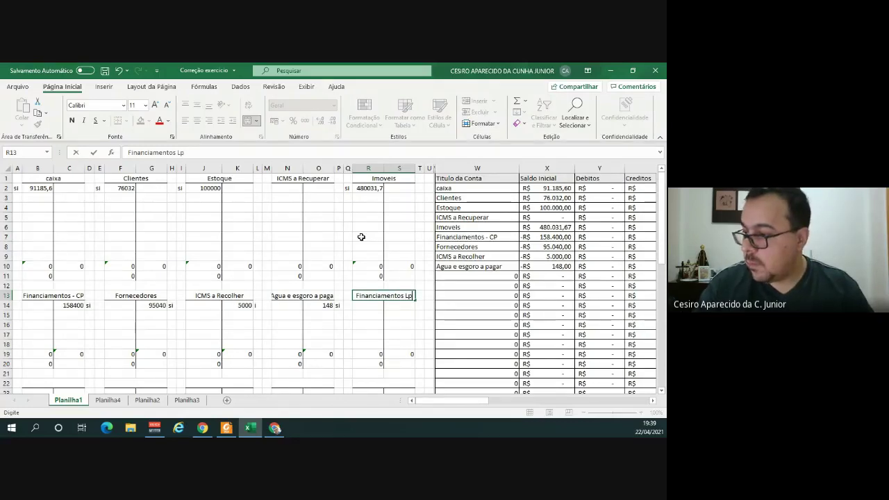
pyautogui.press('Return')
# Look up the Financiamento - LP balance in the PDF and enter 316800 as its credit in S14.
pyautogui.hotkey('alt', 'Tab')
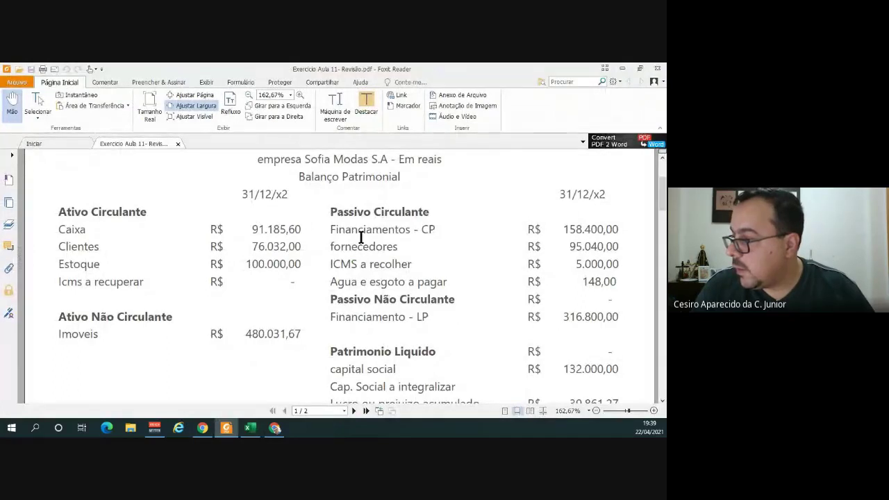
pyautogui.hotkey('alt', 'Tab')
pyautogui.press('Right')
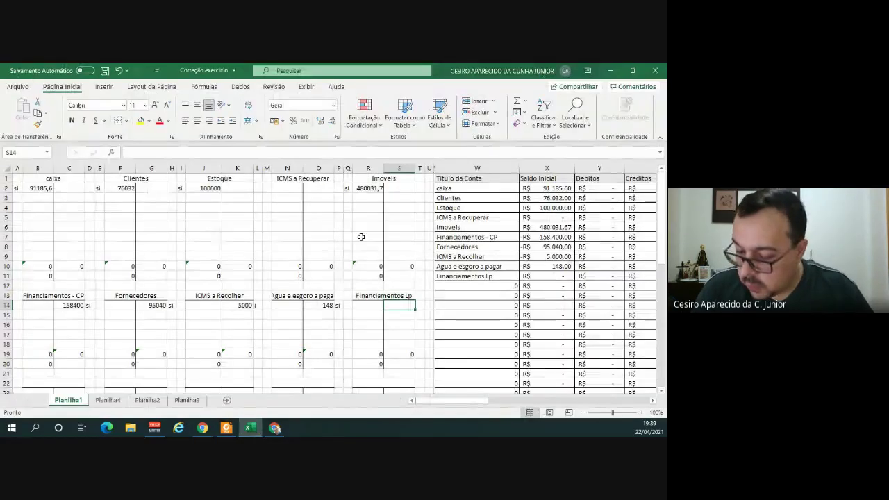
pyautogui.write('316800')
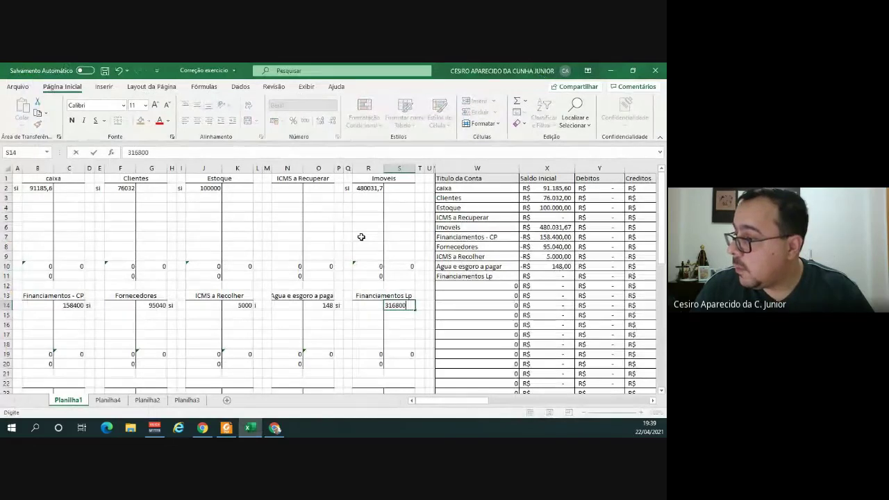
pyautogui.press('Return')
# Check the first Patrimonio Liquido account in the PDF and title the T-account in B22 "Cpital Social".
pyautogui.press('Down')
pyautogui.press('Down')
pyautogui.press('Down')
pyautogui.press('Down')
pyautogui.press('Down')
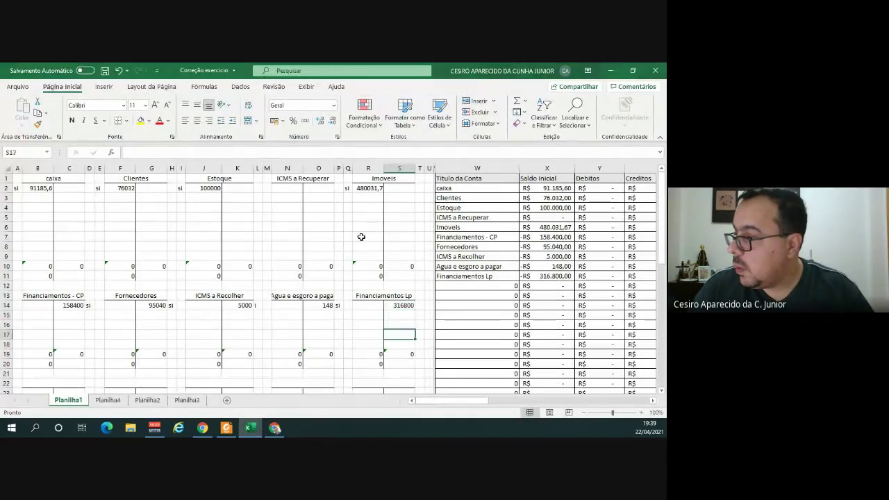
pyautogui.press('Down')
pyautogui.press('Down')
pyautogui.press('Left')
pyautogui.press('Left')
pyautogui.press('Left')
pyautogui.press('Left')
pyautogui.press('Left')
pyautogui.press('Left')
pyautogui.press('Left')
pyautogui.press('Left')
pyautogui.press('Left')
pyautogui.press('Left')
pyautogui.press('Left')
pyautogui.press('Left')
pyautogui.press('Left')
pyautogui.press('Left')
pyautogui.press('Left')
pyautogui.press('Left')
pyautogui.press('Left')
pyautogui.press('Left')
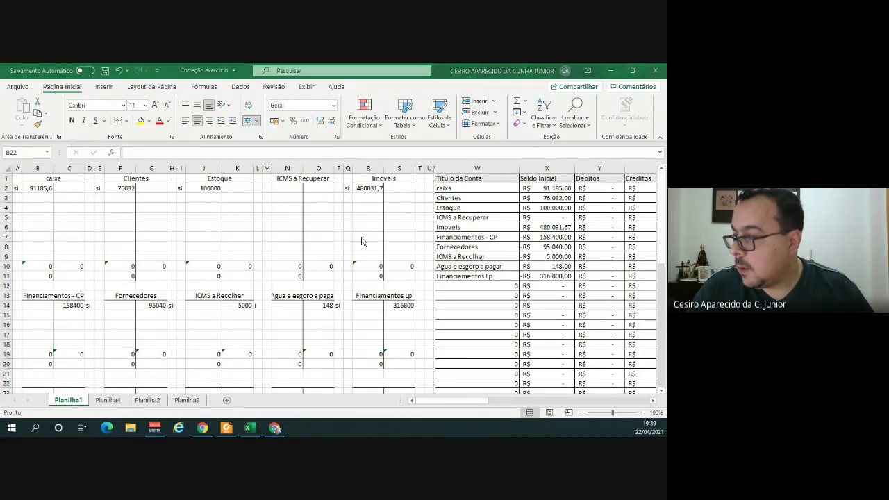
pyautogui.hotkey('alt', 'Tab')
pyautogui.scroll(-3, 360, 238)
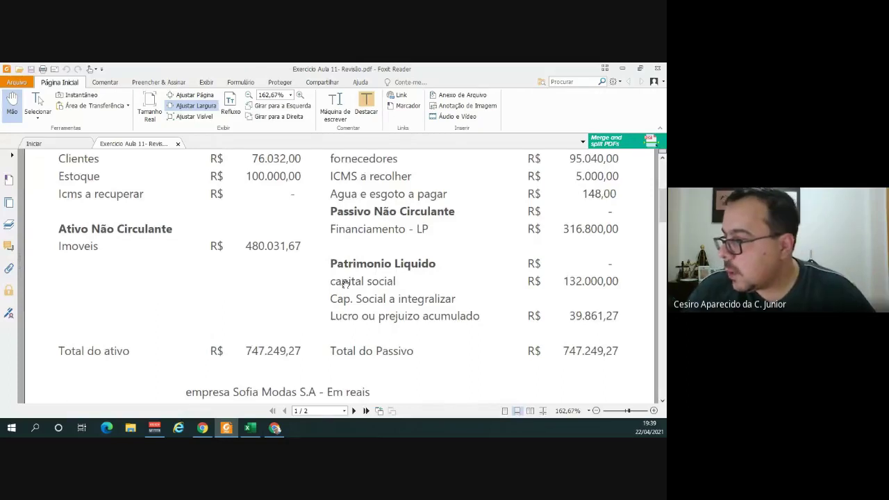
pyautogui.hotkey('alt', 'Tab')
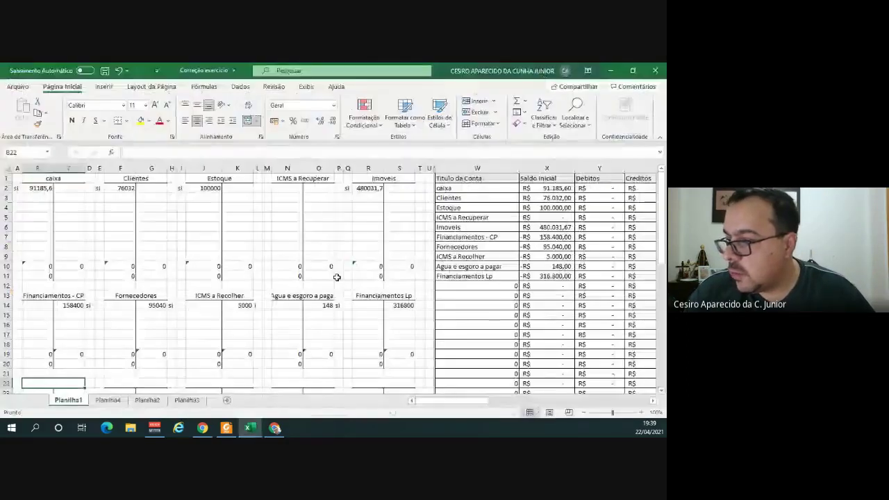
pyautogui.write('Cpi')
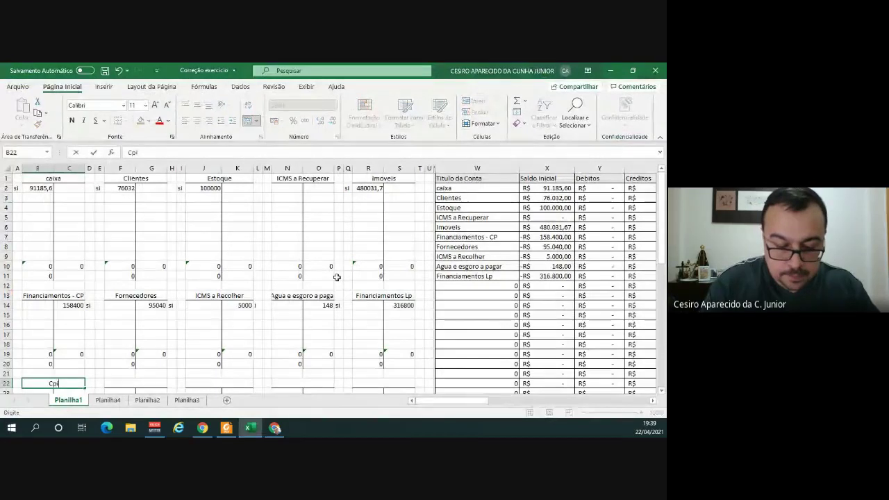
pyautogui.write('tal Social')
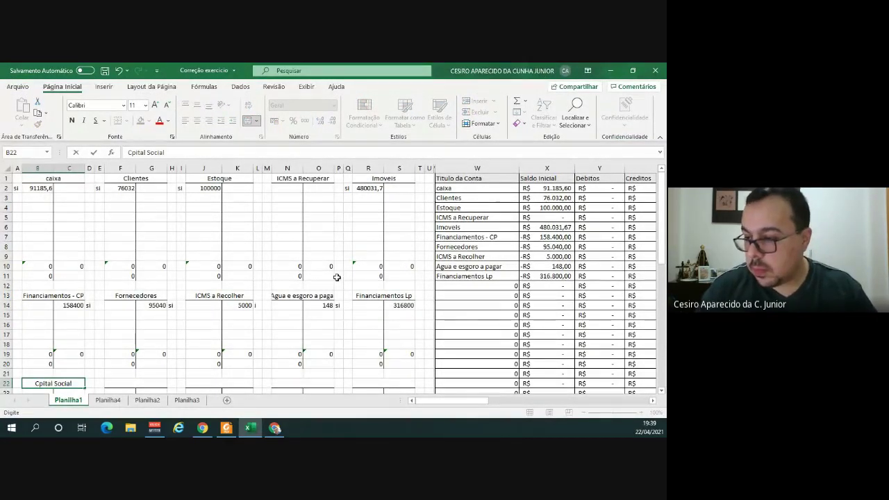
pyautogui.press('Return')
# Enter 132000 as the share capital credit in C23 and label it "si" in D23.
pyautogui.press('Right')
pyautogui.write('132000')
pyautogui.press('Right')
pyautogui.write('si')
pyautogui.press('Right')
# Check the remaining equity account in the PDF and title the T-account in F22 "Lucro ou Prejuizo Acumulado".
pyautogui.hotkey('alt', 'Tab')
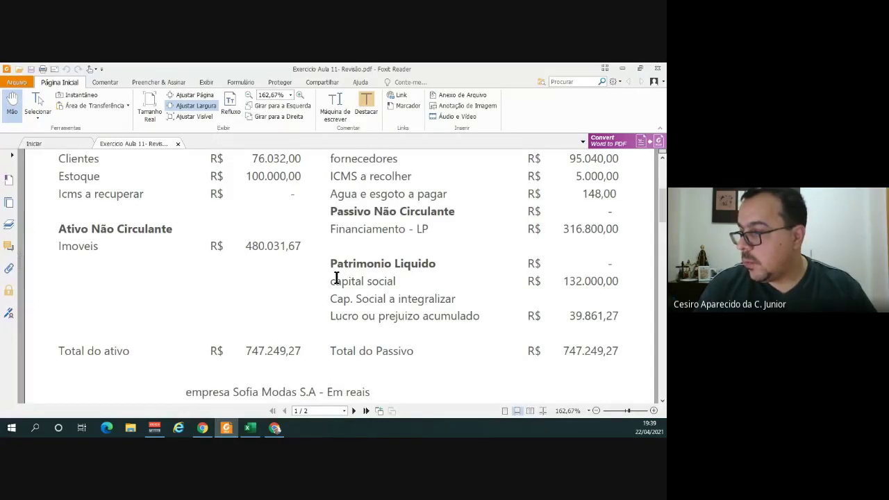
pyautogui.hotkey('alt', 'Tab')
pyautogui.write('Lu')
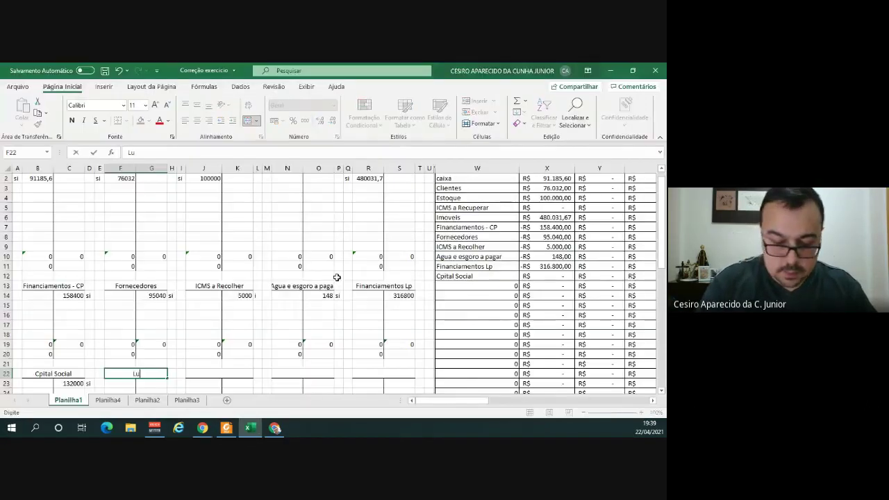
pyautogui.write('cro ou Prejuizo Acumulado')
pyautogui.press('Return')
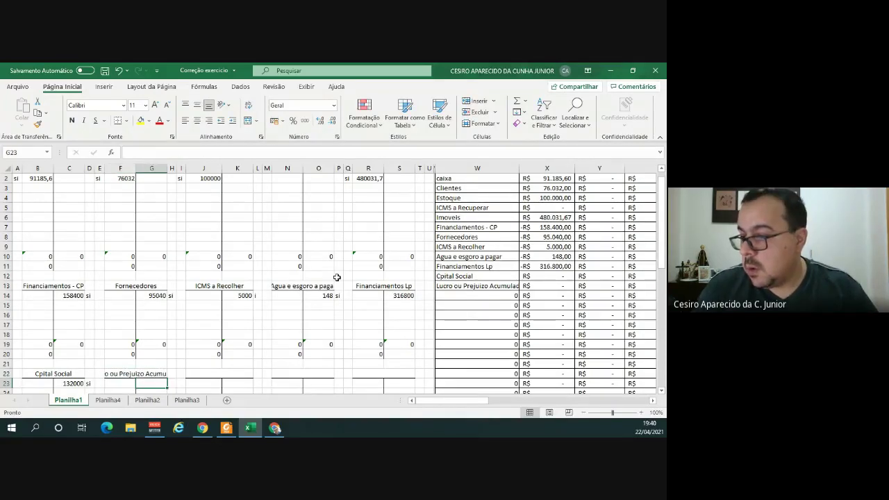
# Look up the accumulated profit or loss balance in the PDF, enter 39861,27 as its credit in G23 and label it "si" in H23.
pyautogui.hotkey('alt', 'Tab')
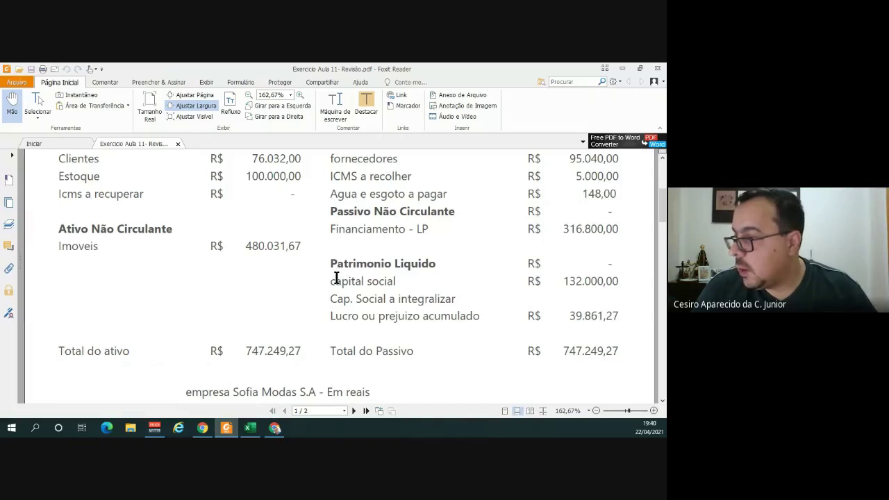
pyautogui.hotkey('alt', 'Tab')
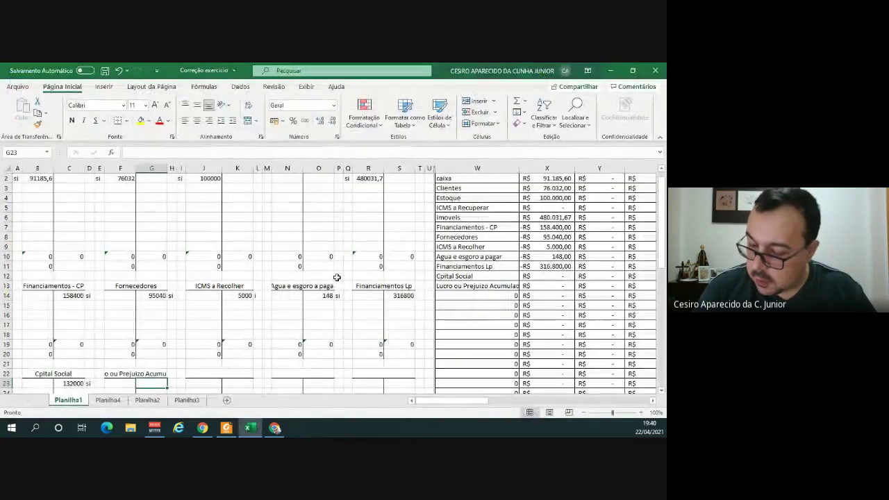
pyautogui.write('39861,27')
pyautogui.press('Return')
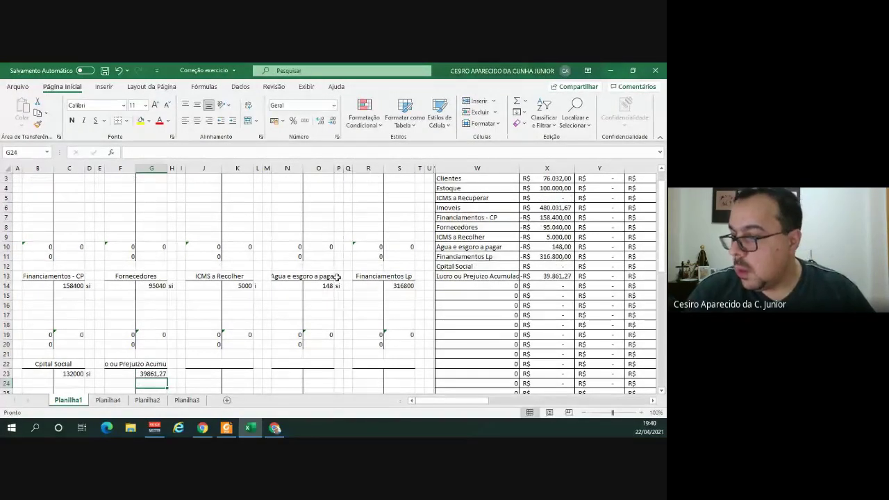
pyautogui.click(174, 373)
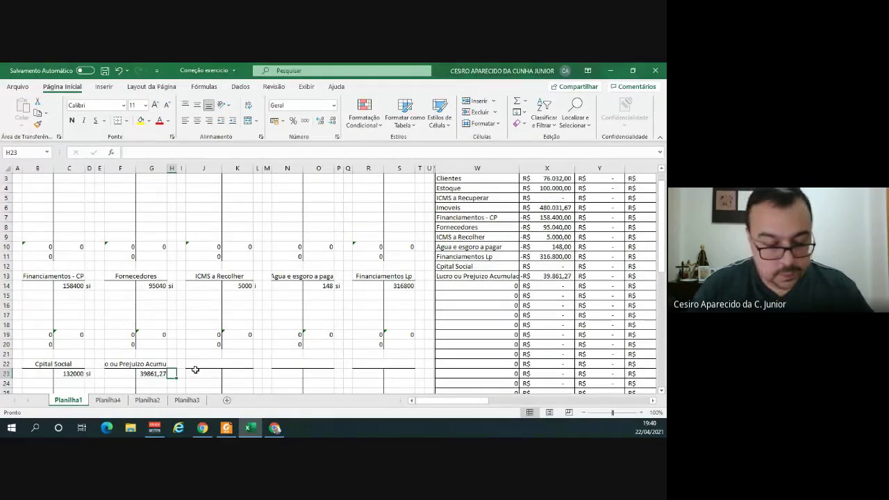
pyautogui.write('si')
pyautogui.scroll(-1, 501, 300)
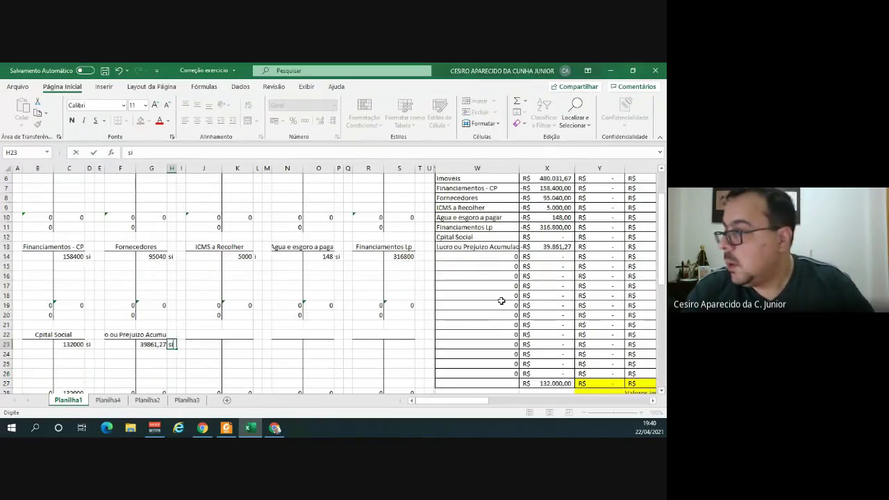
pyautogui.scroll(-1, 502, 300)
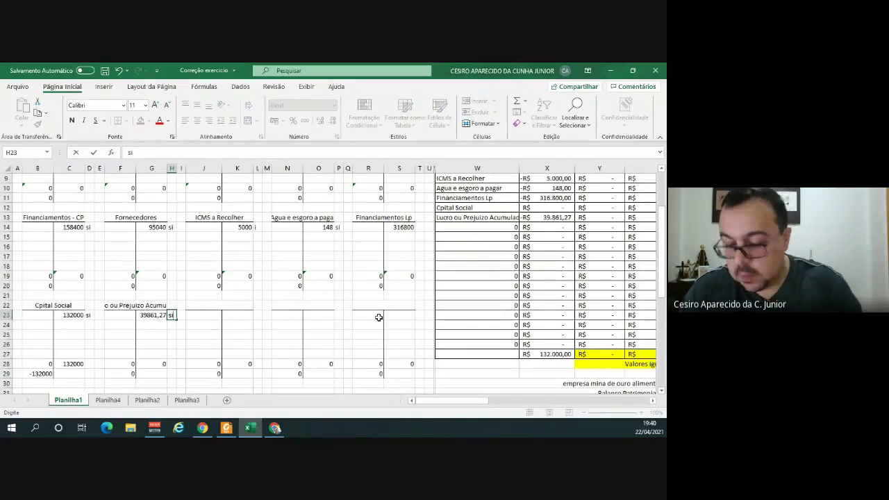
pyautogui.press('Return')
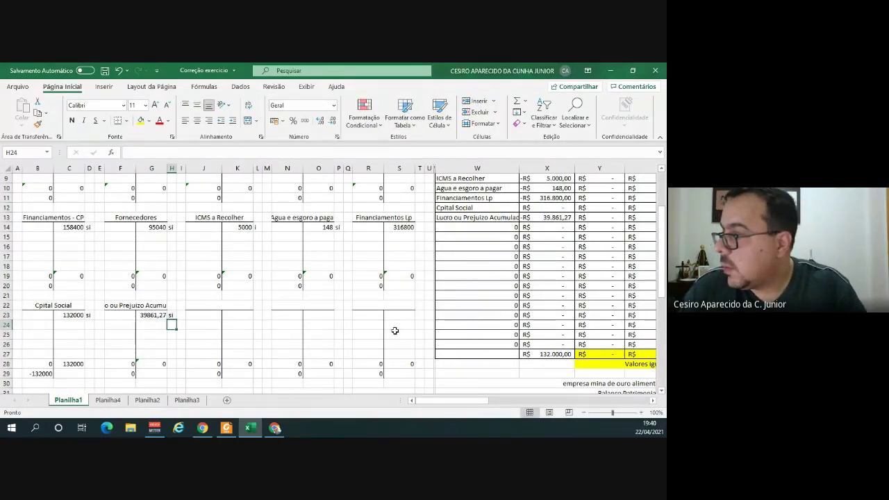
# Check the Cpital Social reference in X12 and make the T-account totals in B28 and C28 sum only rows 24 to 27.
pyautogui.click(542, 207)
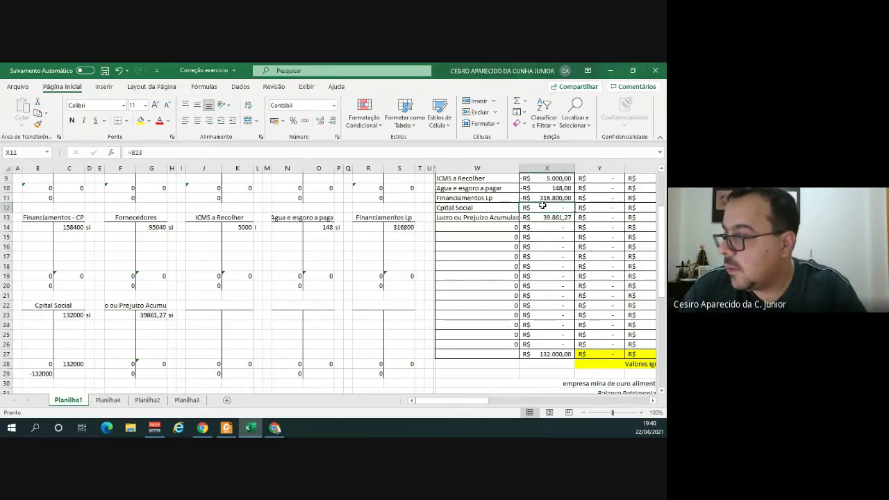
pyautogui.doubleClick(542, 207)
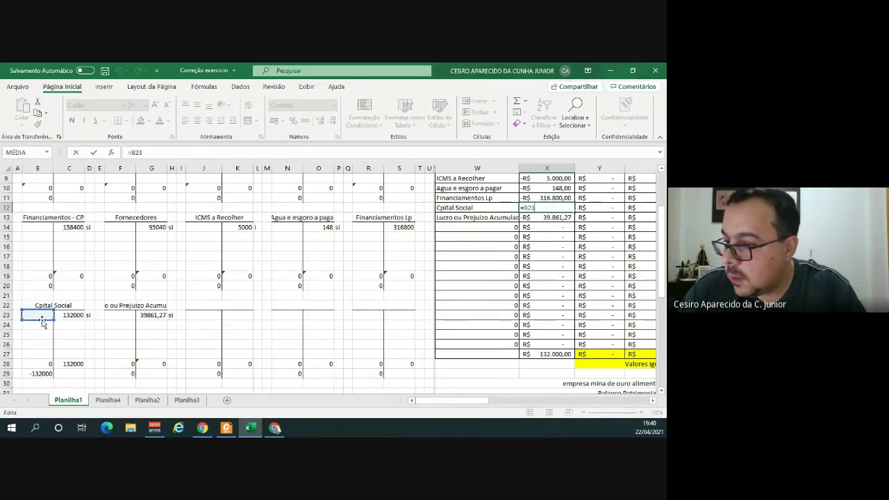
pyautogui.press('Return')
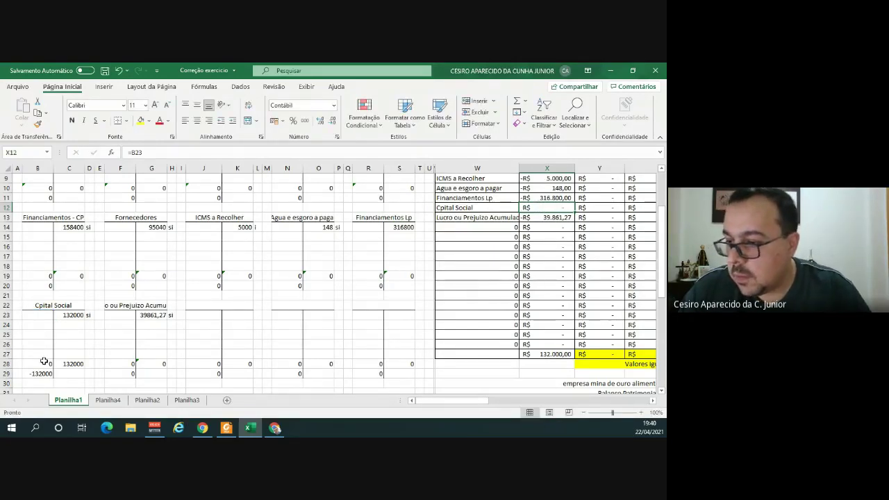
pyautogui.click(45, 363)
pyautogui.hotkey('alt', '=')
pyautogui.moveTo(54, 319); pyautogui.dragTo(56, 312)
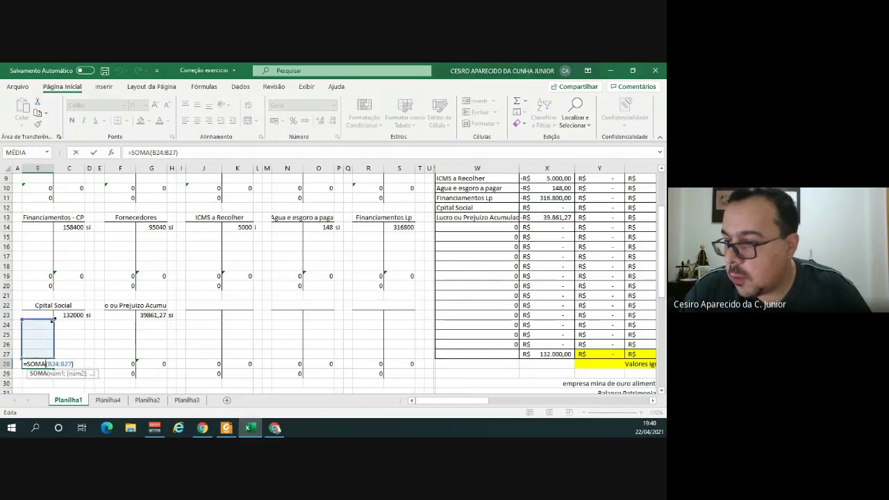
pyautogui.press('Return')
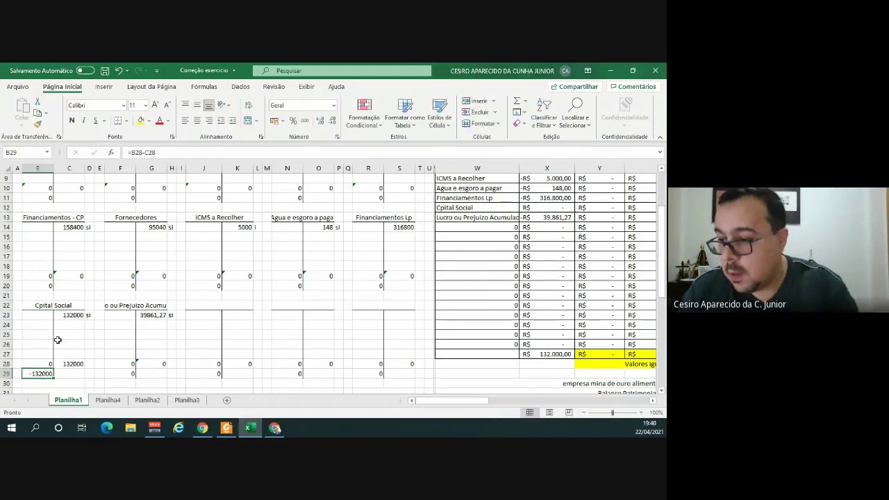
pyautogui.click(68, 363)
pyautogui.doubleClick(68, 363)
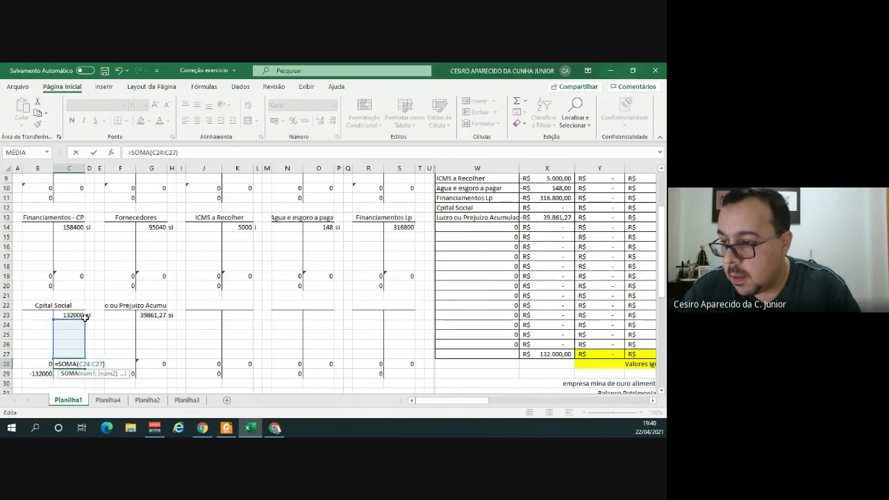
pyautogui.press('Return')
# Set the Cpital Social opening balance in X12 to =-C23 and review the trial balance's Saldo Inicial column and total.
pyautogui.click(529, 208)
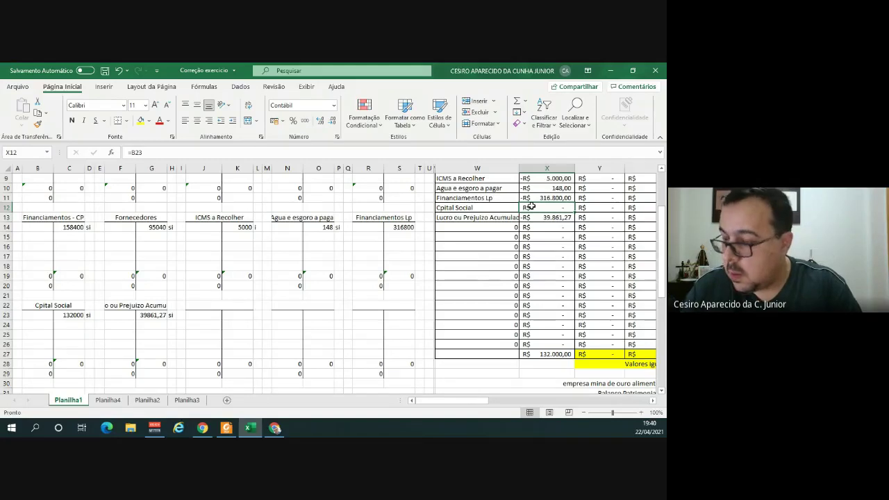
pyautogui.write('=-')
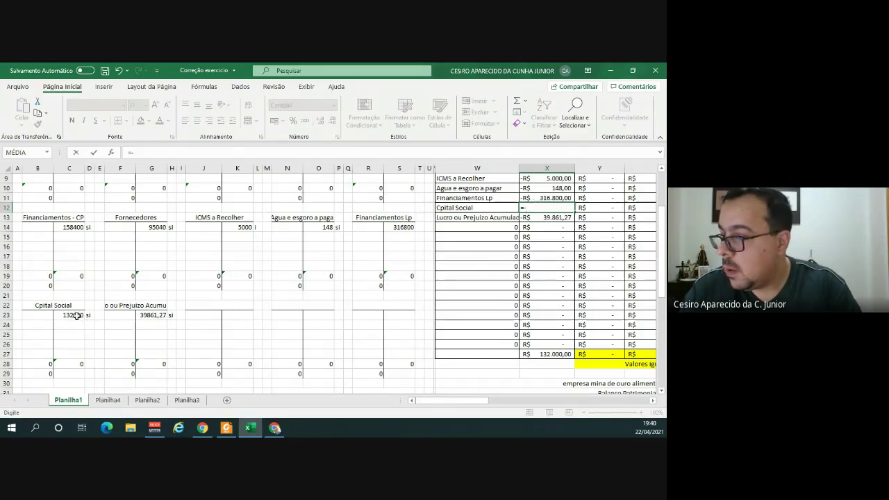
pyautogui.click(76, 315)
pyautogui.press('Return')
pyautogui.scroll(1, 513, 308)
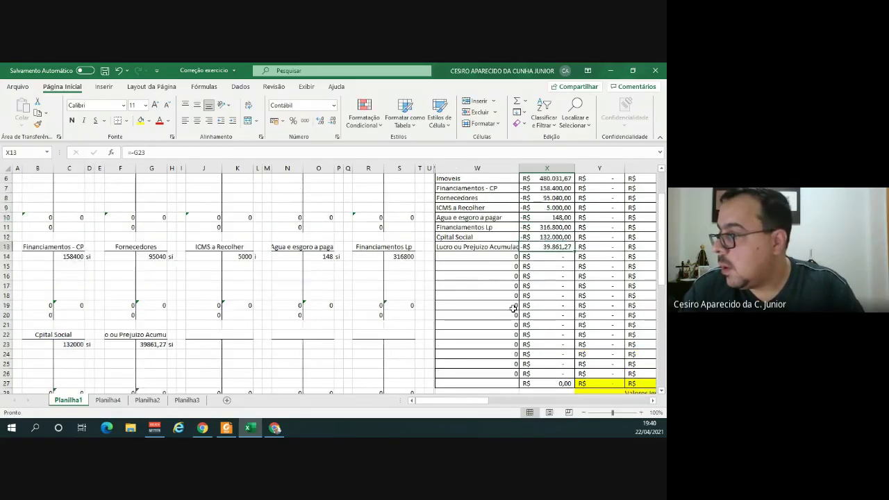
pyautogui.scroll(1, 513, 309)
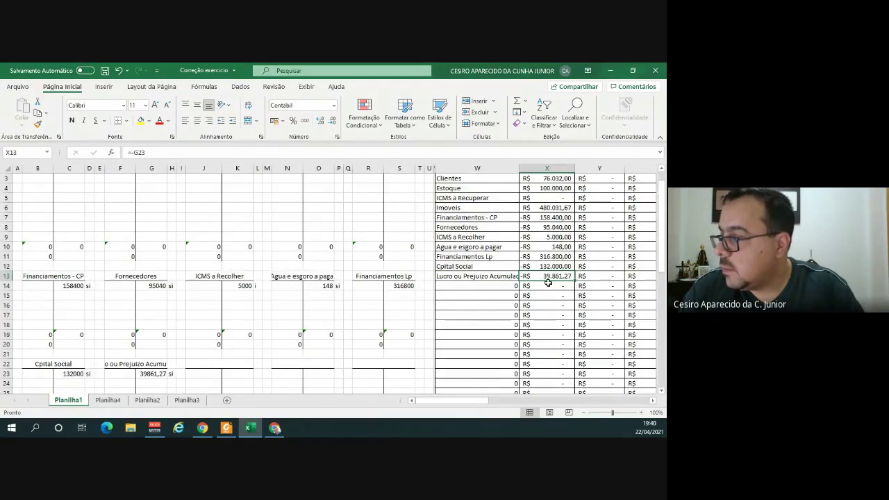
pyautogui.scroll(-3, 548, 291)
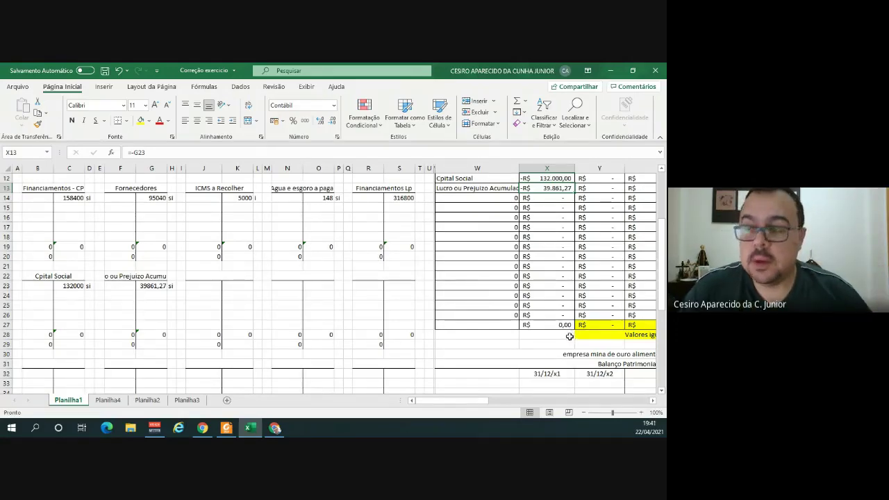
pyautogui.scroll(4, 571, 325)
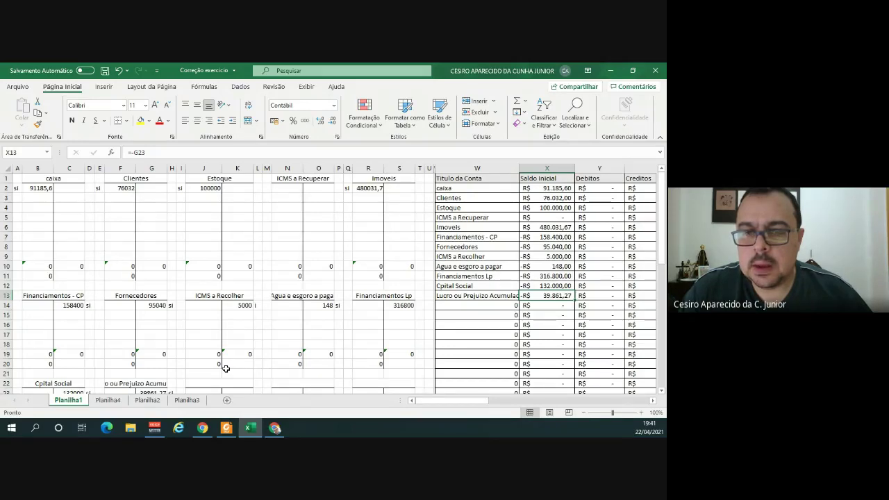
# Switch to the exercise PDF and read past the income statement to the closing stock note and the X3 accounting events.
pyautogui.click(226, 428)
pyautogui.scroll(-5, 242, 356)
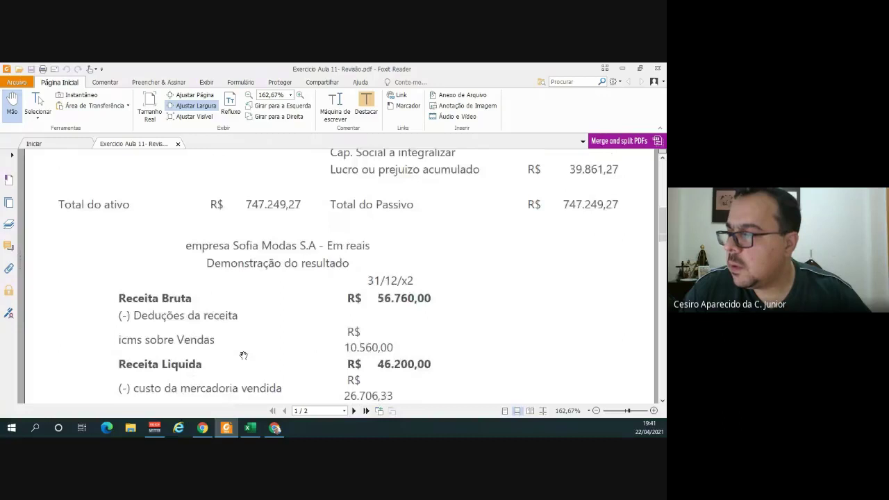
pyautogui.scroll(-8, 243, 355)
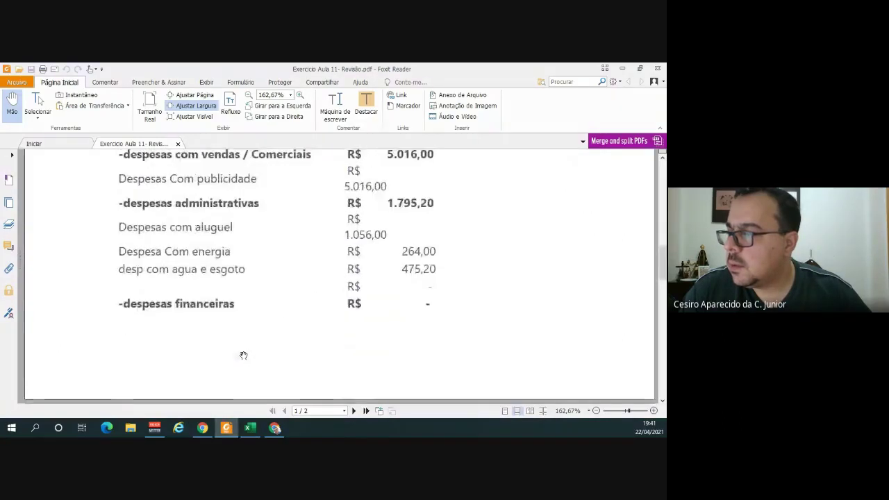
pyautogui.scroll(-8, 243, 355)
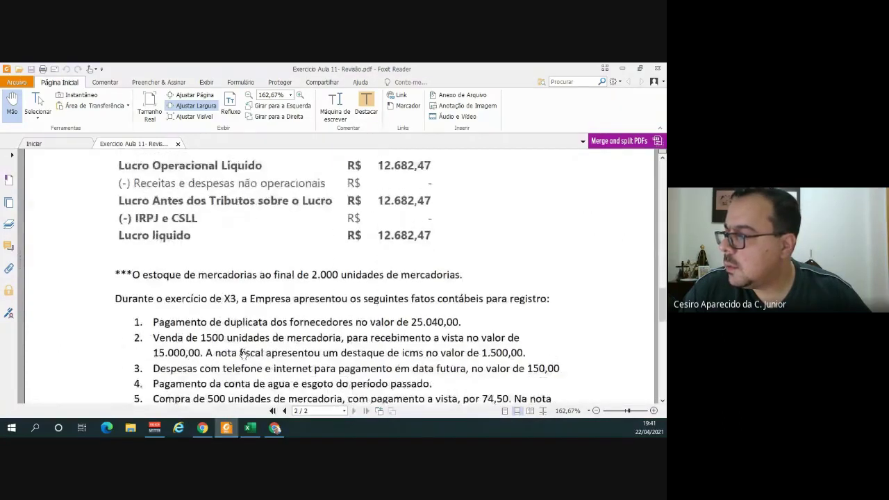
pyautogui.scroll(-1, 243, 355)
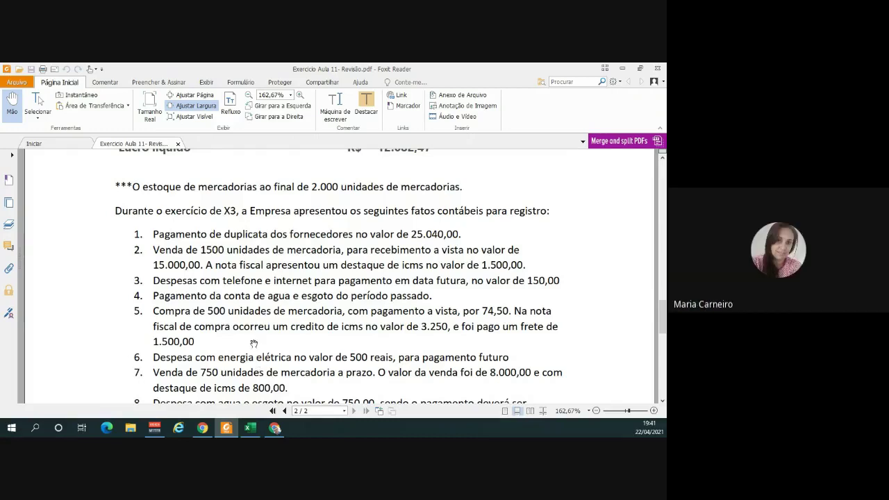
# Switch back to Excel and label the first row of the stock record on Planilha4 "si" in A3.
pyautogui.moveTo(252, 433)
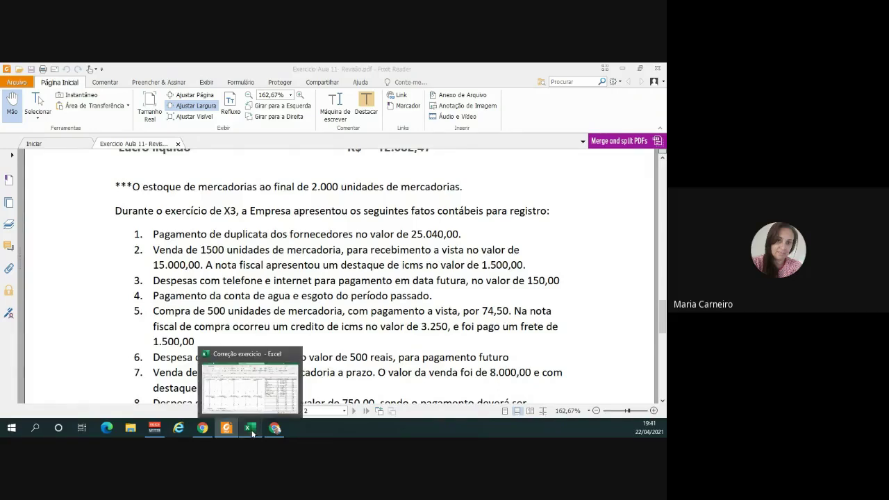
pyautogui.click(252, 434)
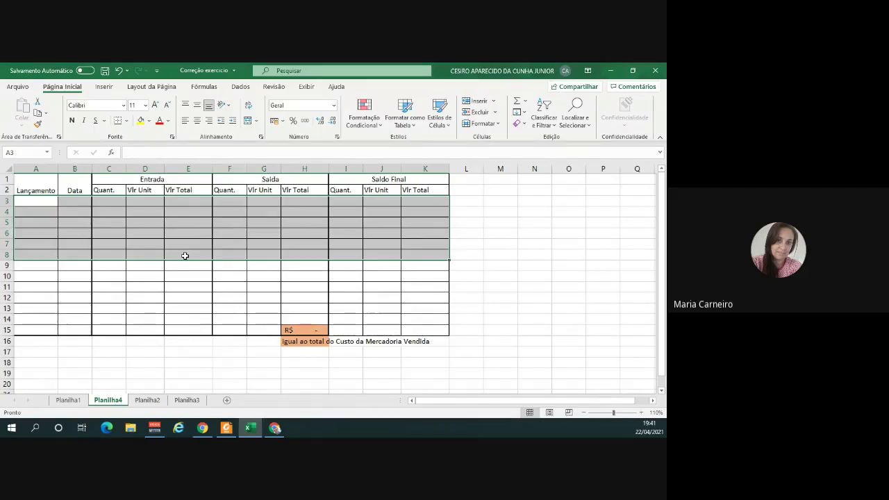
pyautogui.click(49, 202)
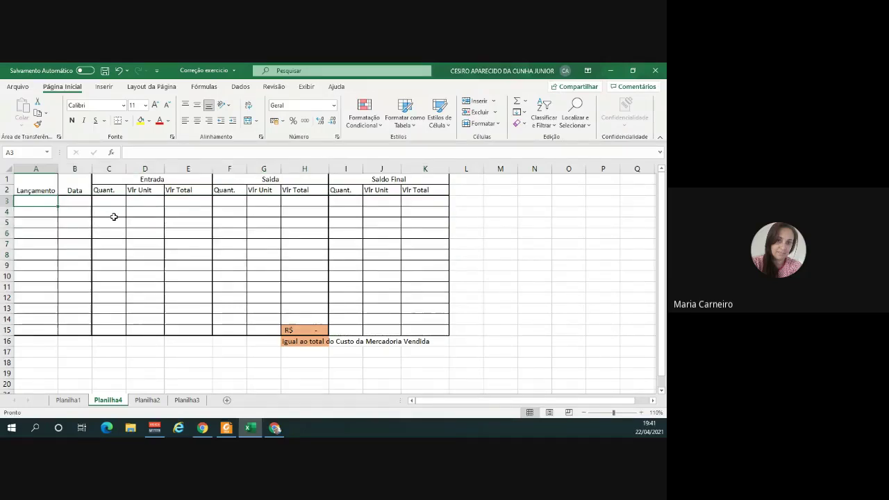
pyautogui.write('si')
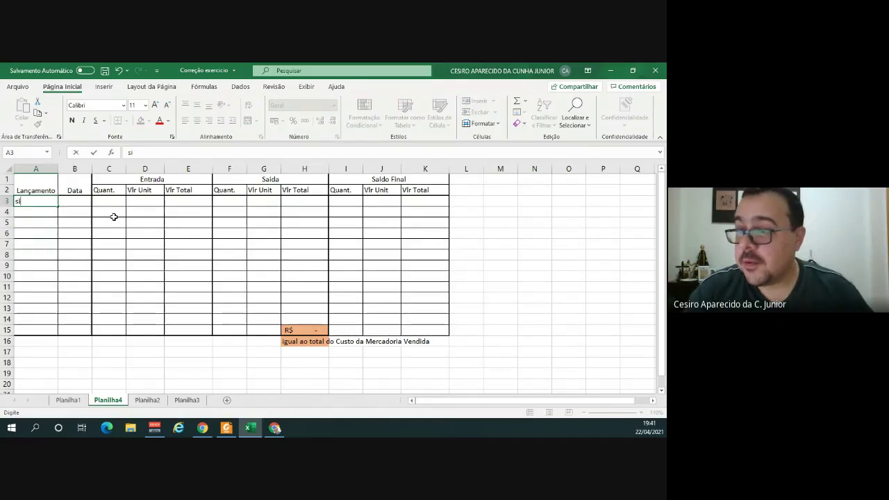
pyautogui.press('Tab')
pyautogui.press('Tab')
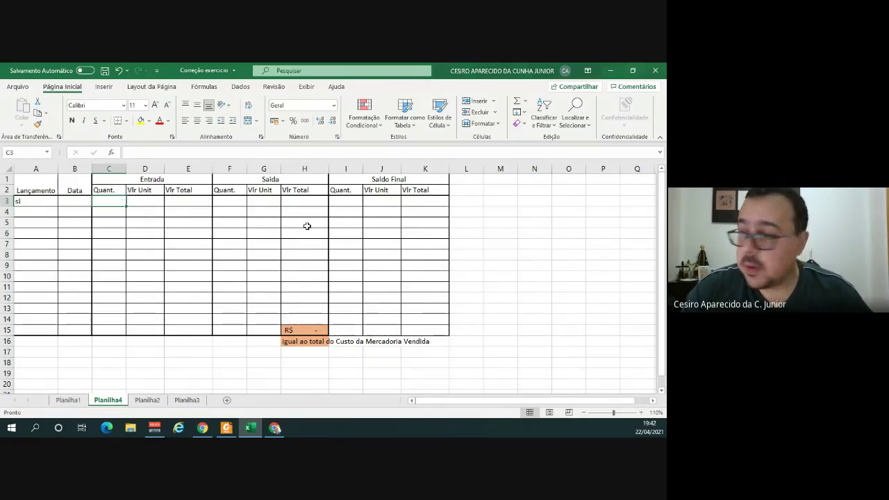
# Look up the closing stock units in the PDF and enter 2000 as the Saldo Final quantity in I3.
pyautogui.click(350, 200)
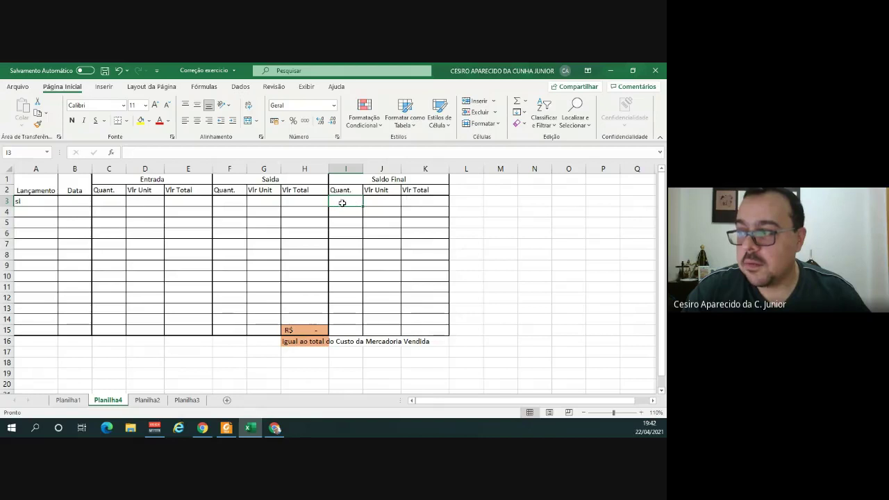
pyautogui.hotkey('alt', 'Tab')
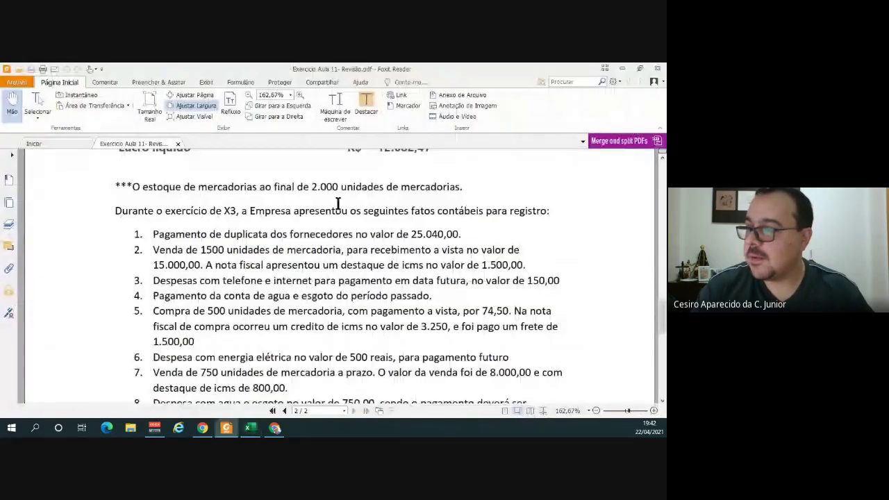
pyautogui.scroll(1, 338, 204)
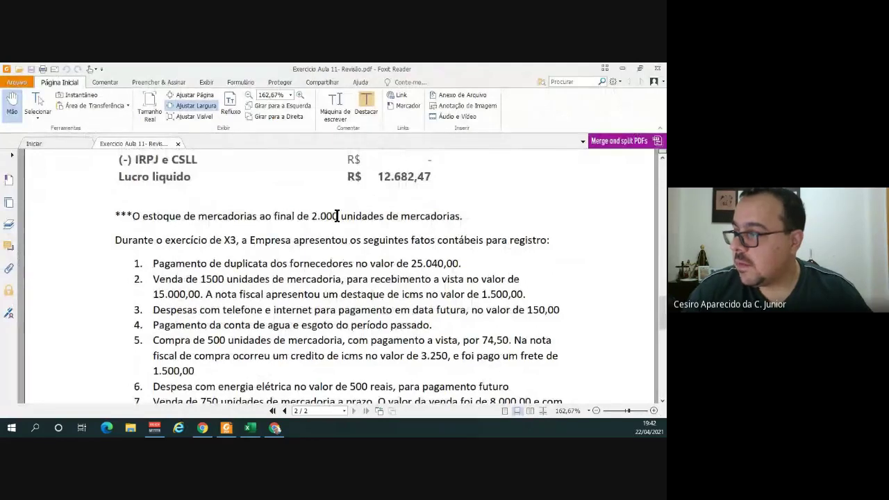
pyautogui.hotkey('alt', 'Tab')
pyautogui.write('2000')
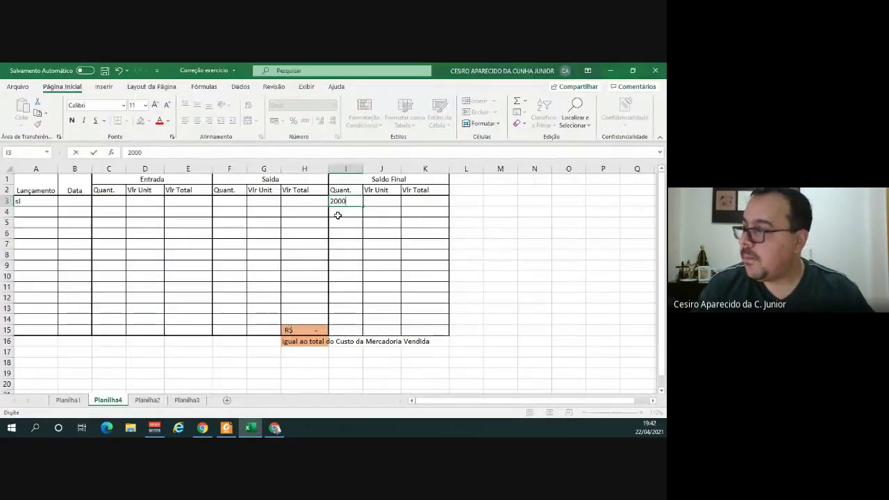
pyautogui.press('Tab')
pyautogui.press('Tab')
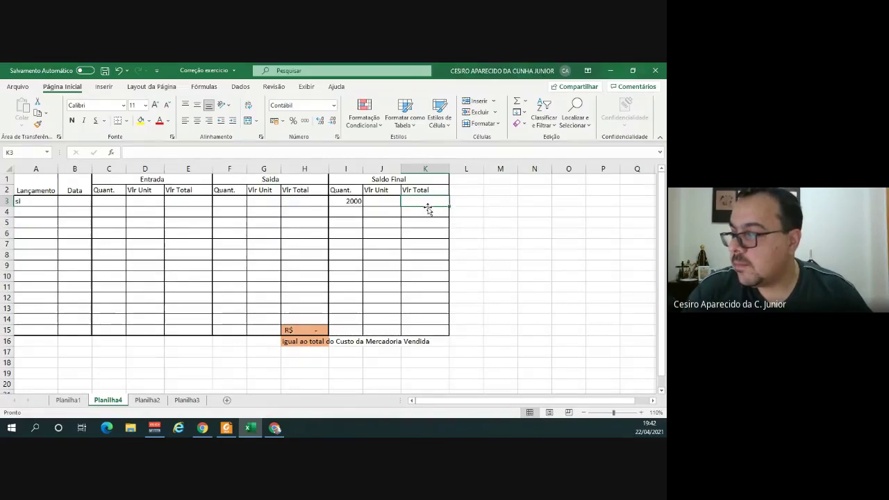
# Check the Estoque balance on Planilha1 and enter 100000 as the Saldo Final total value in K3 of Planilha4.
pyautogui.click(70, 400)
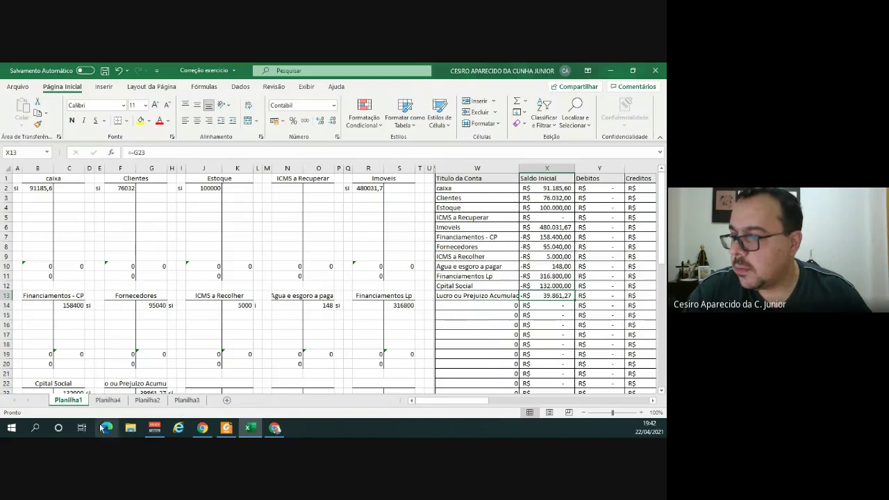
pyautogui.click(107, 400)
pyautogui.write('100.000')
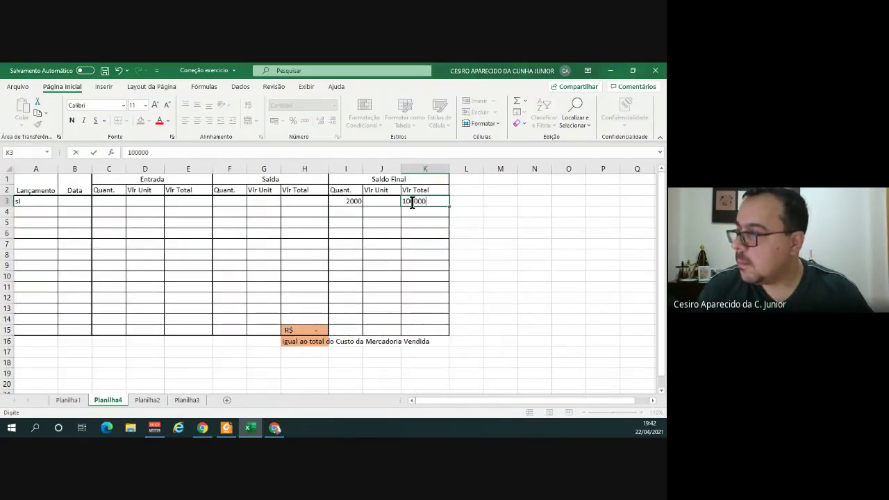
pyautogui.press('Return')
# Calculate the opening stock's unit value in J3 with the formula =K3/I3.
pyautogui.click(387, 201)
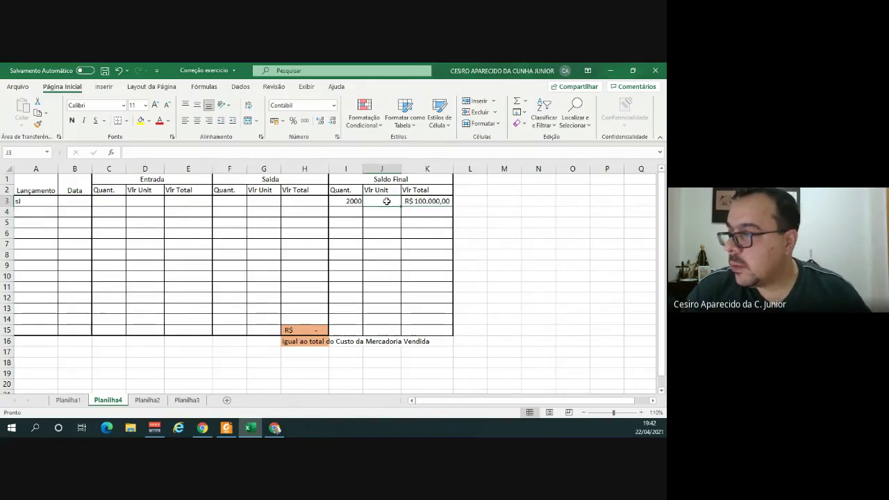
pyautogui.write('=')
pyautogui.click(425, 200)
pyautogui.write('/')
pyautogui.click(344, 201)
pyautogui.press('Return')
pyautogui.click(383, 199)
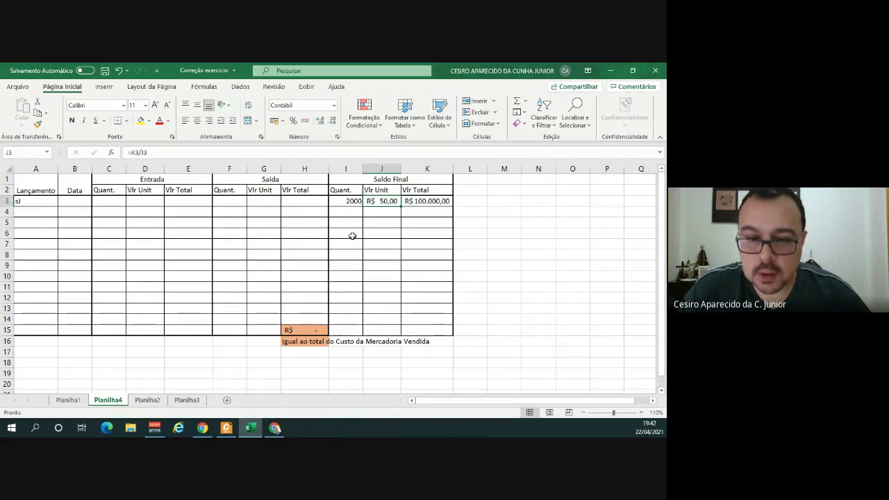
# Go back to Planilha1, switch to the exercise PDF and read the first X3 accounting events to register.
pyautogui.click(68, 401)
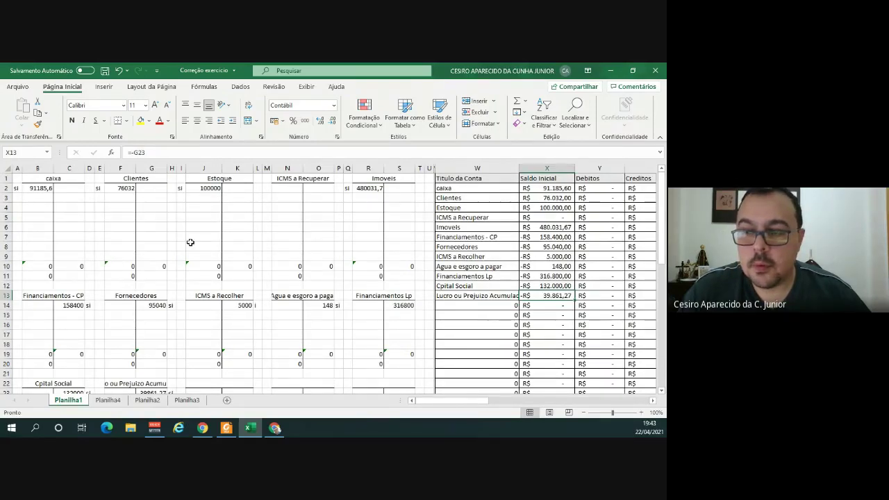
pyautogui.click(232, 431)
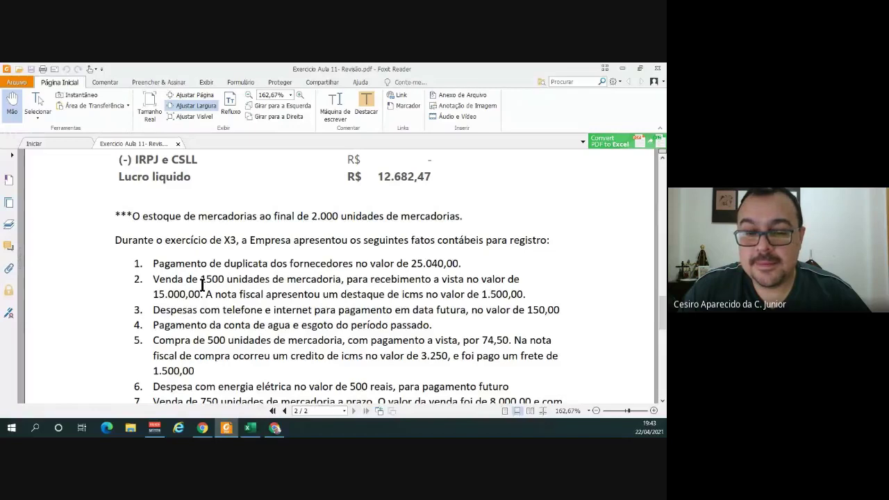
pyautogui.scroll(1, 202, 286)
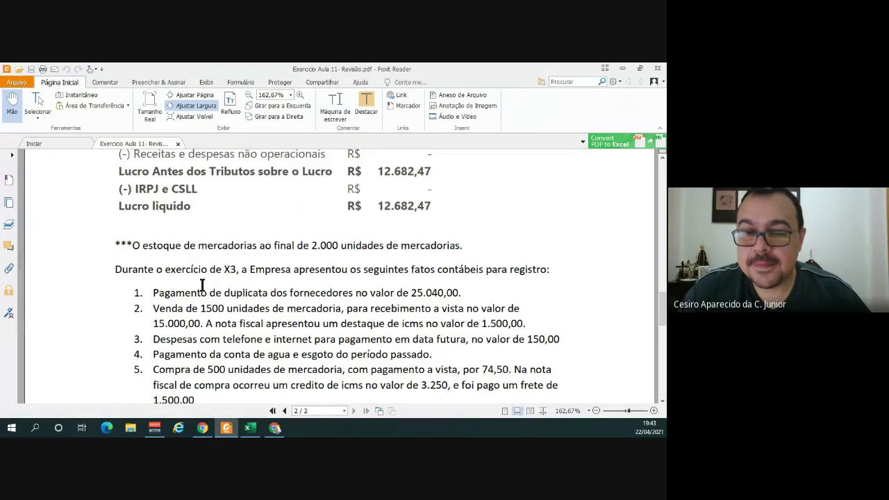
pyautogui.scroll(1, 202, 285)
pyautogui.scroll(1, 202, 284)
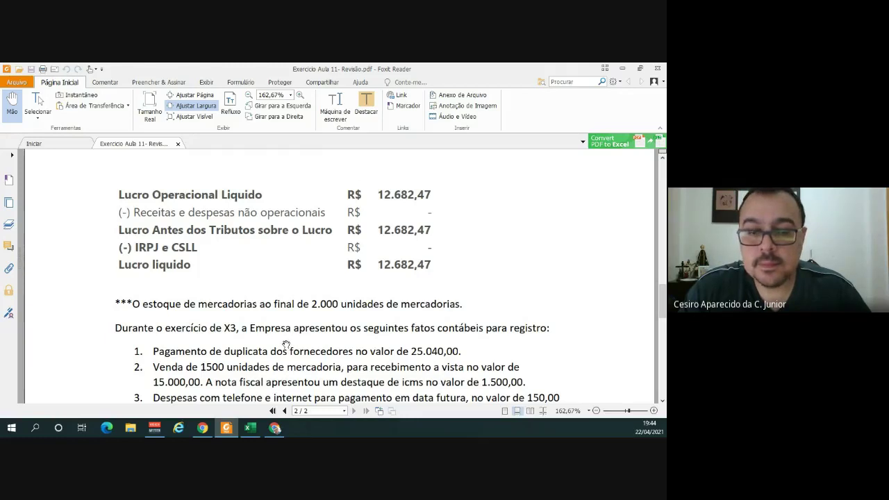
pyautogui.scroll(-2, 282, 342)
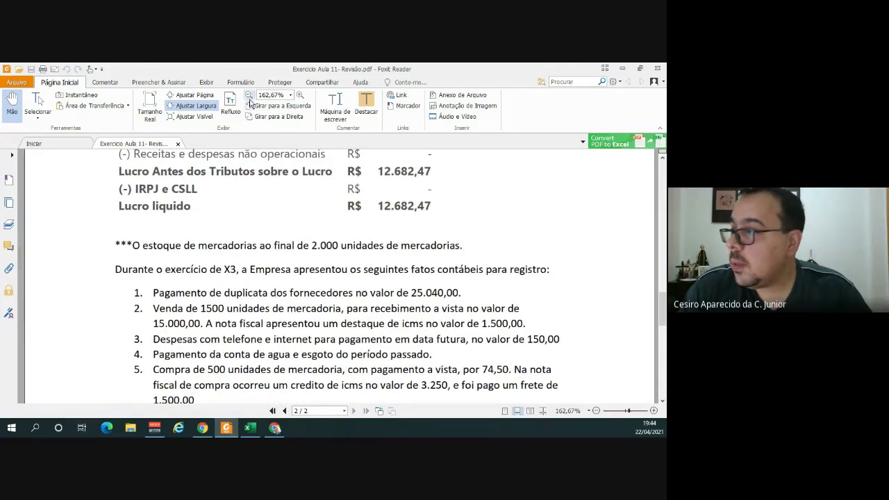
# Activate the PDF's highlighter, then switch to Excel and debit Fornecedores with 25040 in F14, labelling the entry 1 in E14.
pyautogui.click(364, 104)
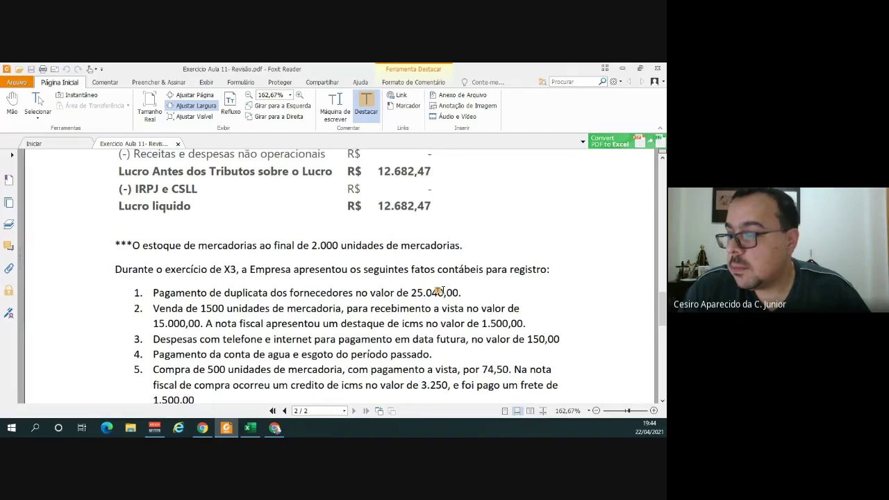
pyautogui.hotkey('alt', 'Tab')
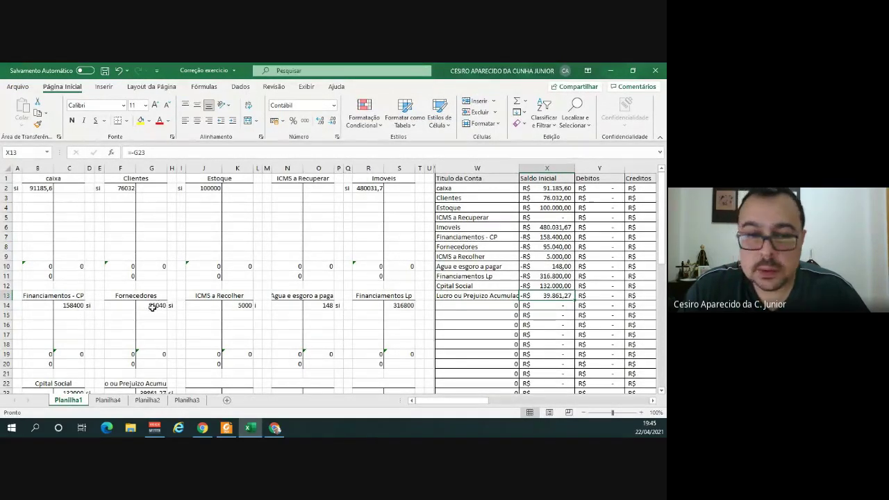
pyautogui.click(102, 305)
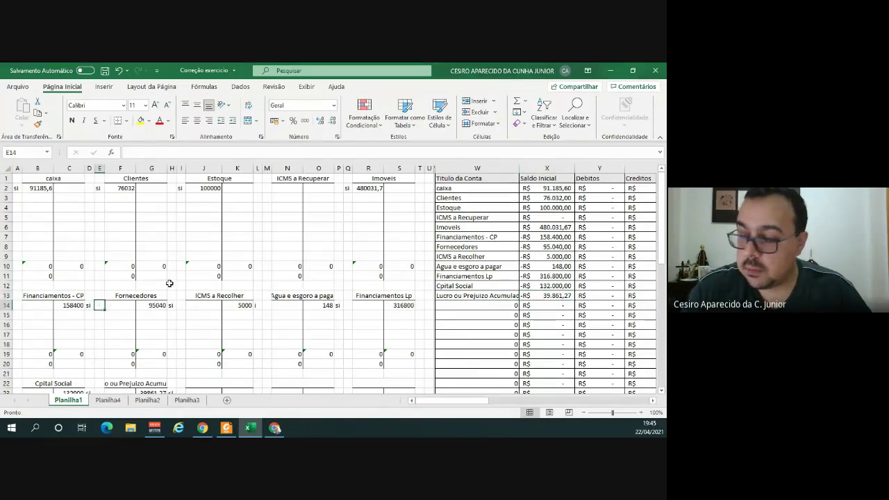
pyautogui.write('1')
pyautogui.press('Tab')
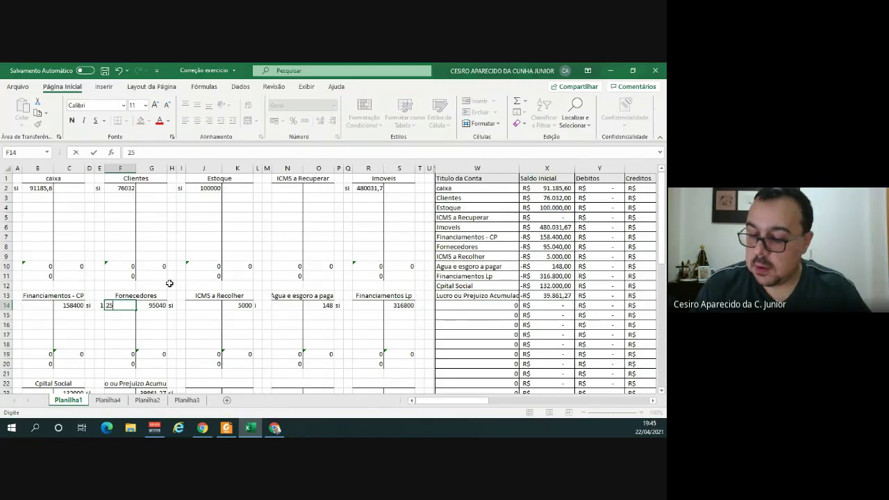
pyautogui.write('5040')
pyautogui.press('Tab')
pyautogui.press('Left')
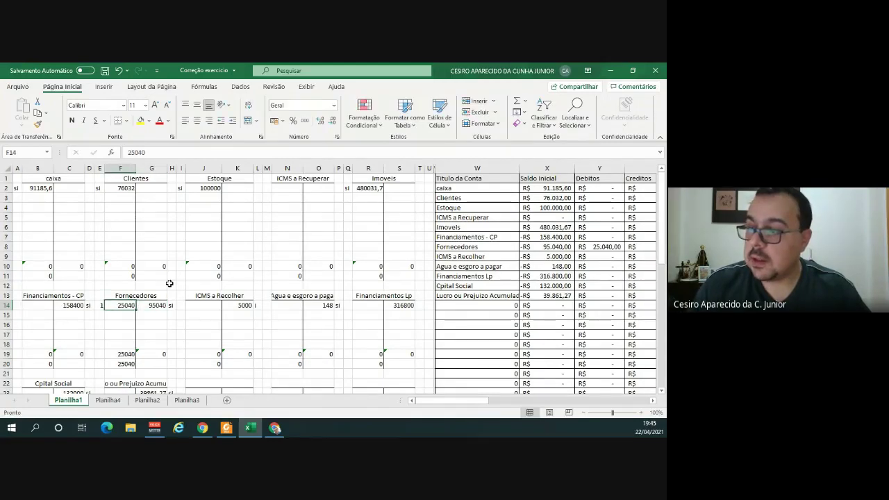
# Credit the caixa account with 25040 in C2 and label the entry 1 in D2.
pyautogui.press('Up')
pyautogui.press('Up')
pyautogui.press('Up')
pyautogui.press('Up')
pyautogui.press('Up')
pyautogui.press('Up')
pyautogui.press('Up')
pyautogui.press('Up')
pyautogui.press('Up')
pyautogui.press('Up')
pyautogui.press('Up')
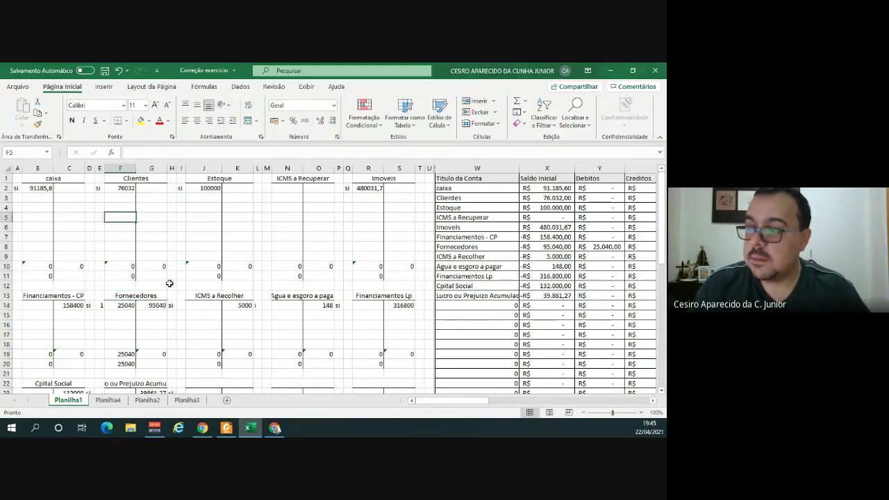
pyautogui.press('Up')
pyautogui.press('Left')
pyautogui.press('Left')
pyautogui.press('Left')
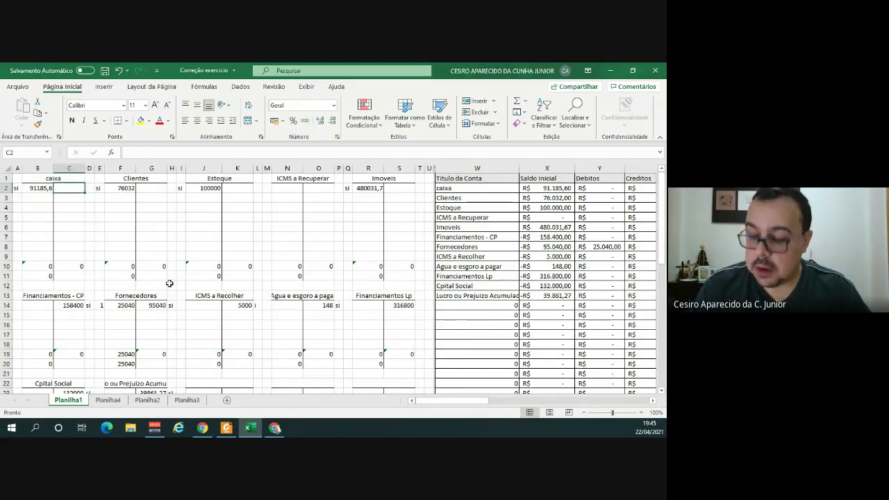
pyautogui.write('25040')
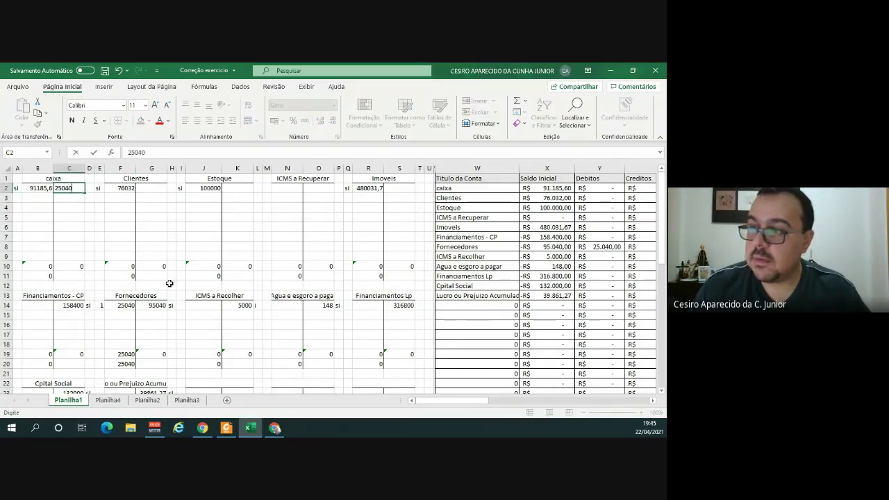
pyautogui.press('Right')
pyautogui.write('1')
pyautogui.press('Right')
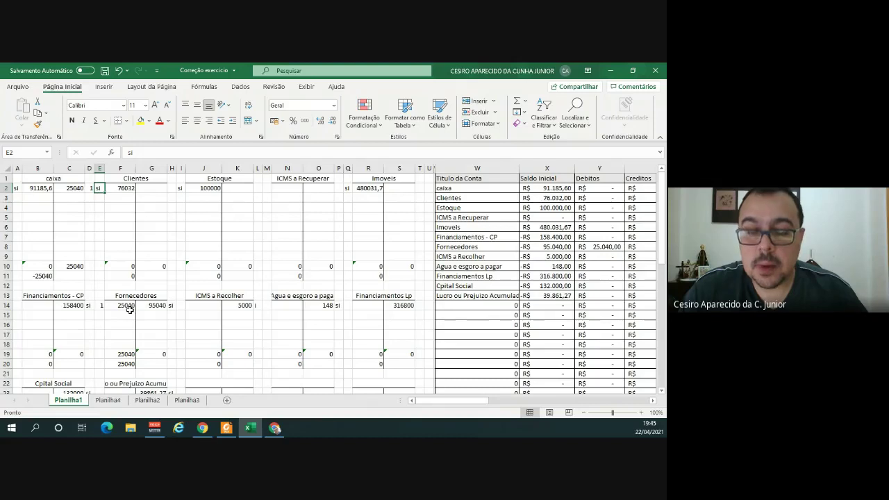
# Highlight event 1, the supplier payment of 25.040,00, in the exercise PDF and return to the Excel workbook.
pyautogui.hotkey('alt', 'Tab')
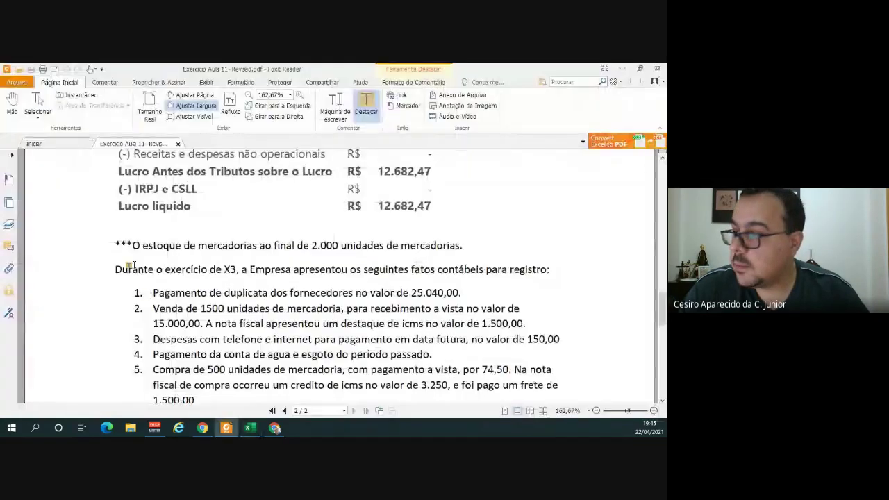
pyautogui.moveTo(152, 292); pyautogui.dragTo(459, 292)
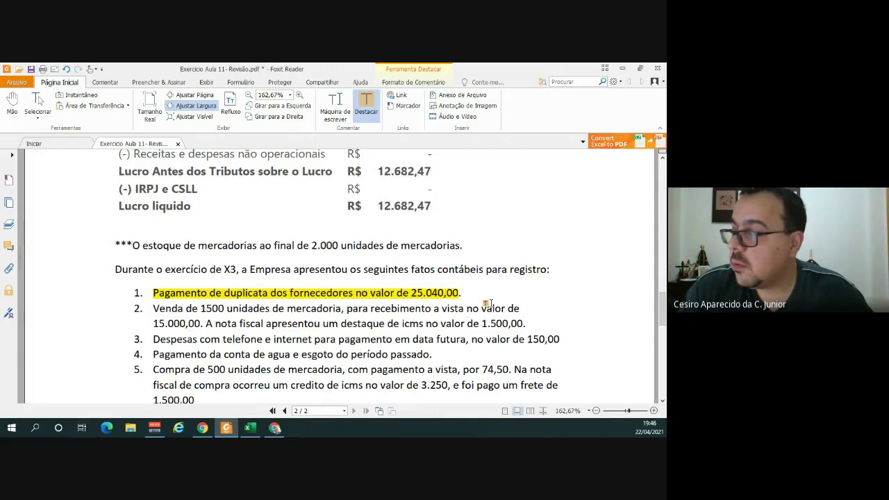
pyautogui.hotkey('alt', 'Tab')
# Title the empty T-account at J22 "Receita com vendas".
pyautogui.scroll(-2, 216, 326)
pyautogui.click(216, 326)
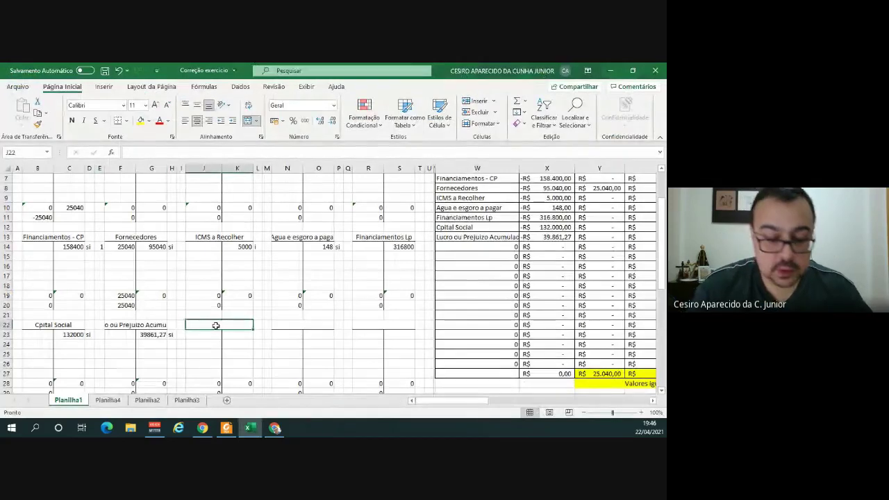
pyautogui.write('Recei')
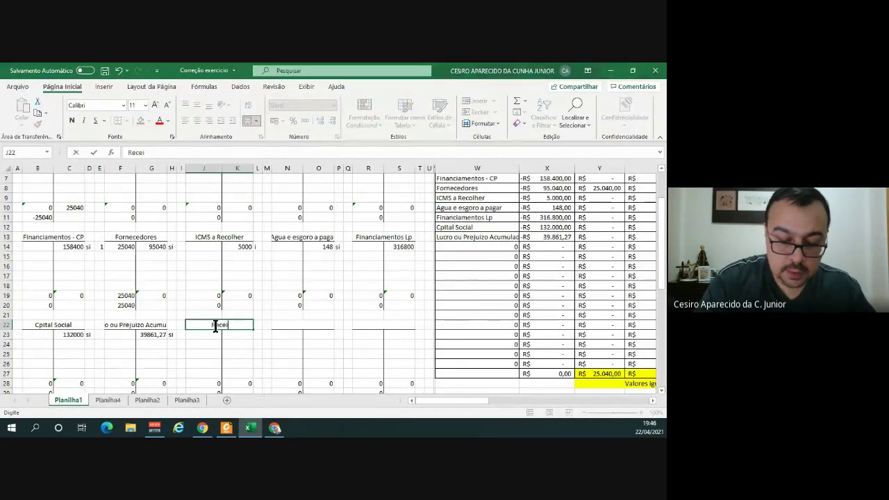
pyautogui.write('ta com venda')
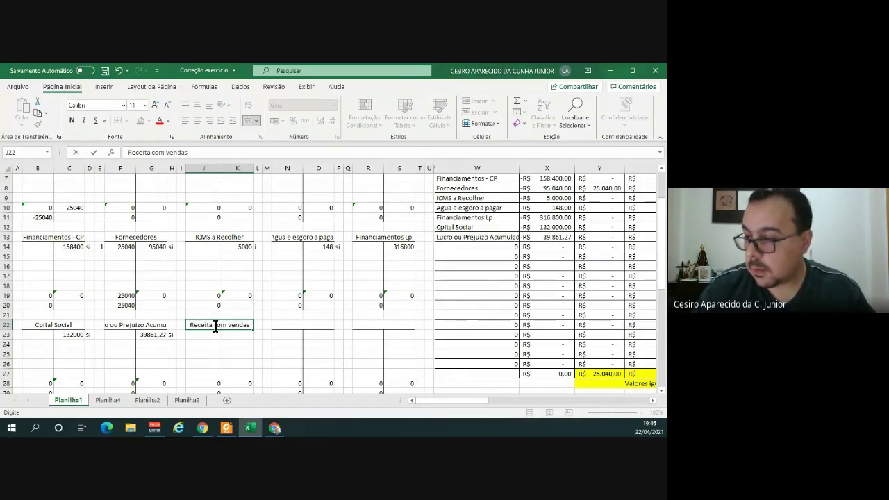
pyautogui.write('s')
pyautogui.press('Return')
pyautogui.click(217, 325)
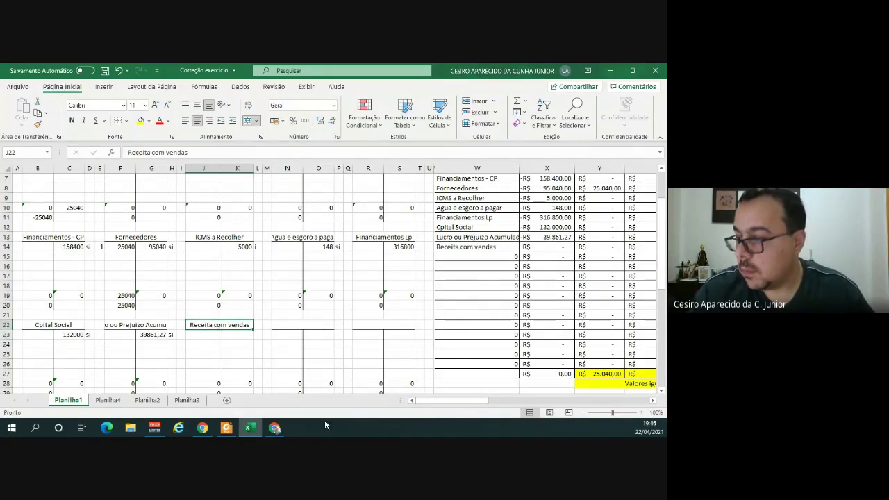
# Enter event 2 on the debit side of Receita com vendas, with label 2 in I23 and 15000 in J23.
pyautogui.click(205, 334)
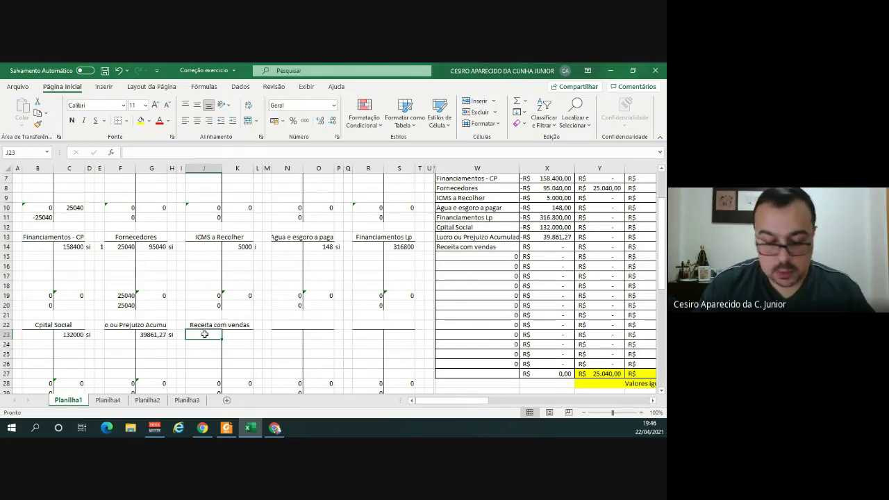
pyautogui.write('2')
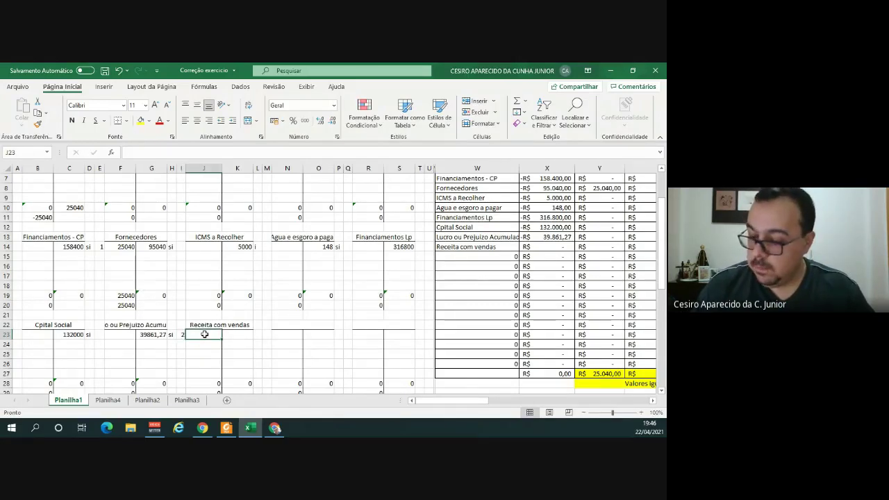
pyautogui.write('15000')
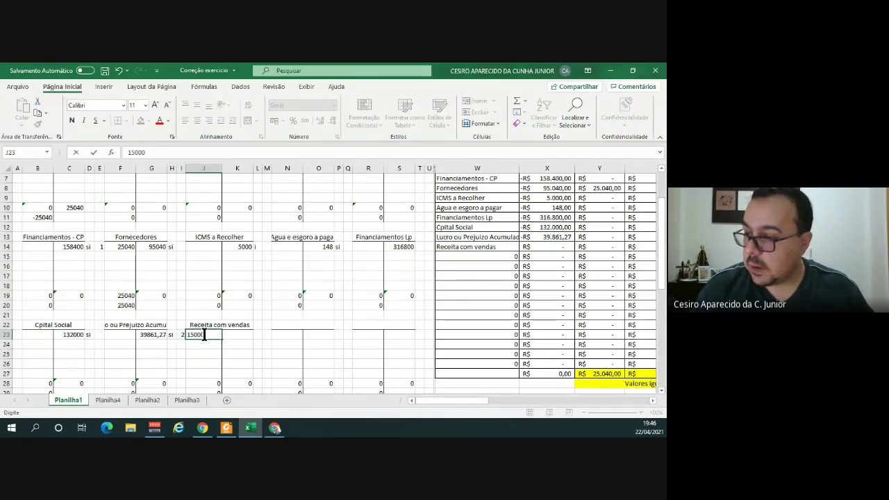
pyautogui.press('Return')
pyautogui.scroll(2, 149, 314)
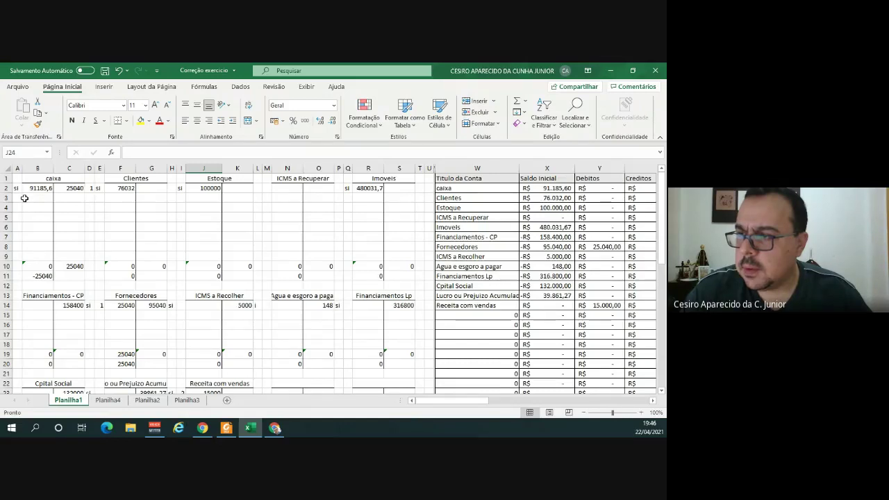
pyautogui.click(66, 199)
pyautogui.write('15')
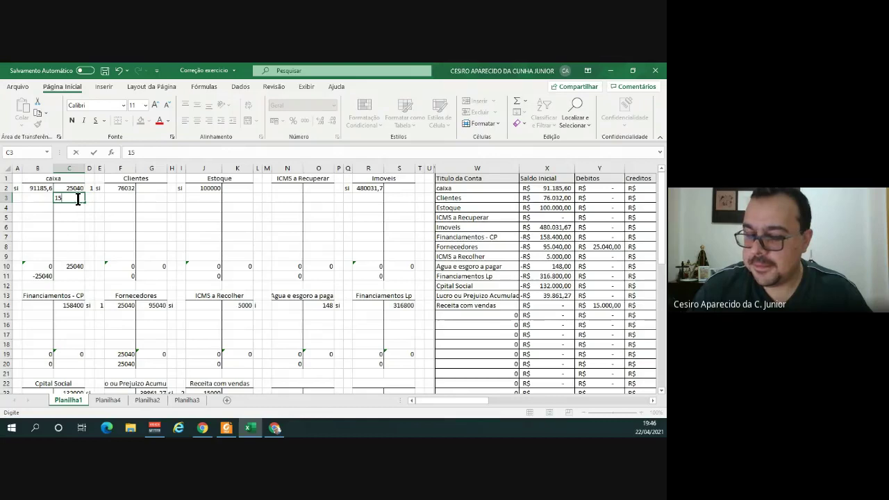
pyautogui.press('BackSpace')
# Debit the caixa account with 15000 in B3 and label the entry 2 in A3.
pyautogui.press('Left')
pyautogui.press('Left')
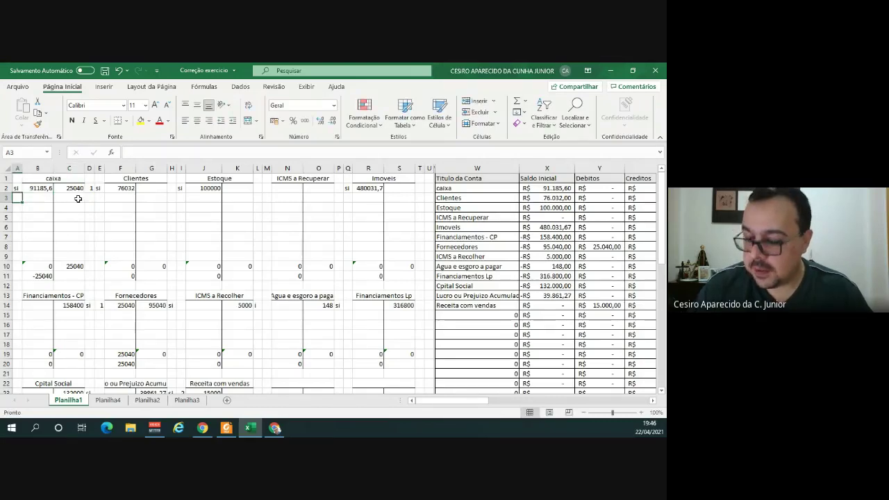
pyautogui.write('2')
pyautogui.press('Right')
pyautogui.write('15')
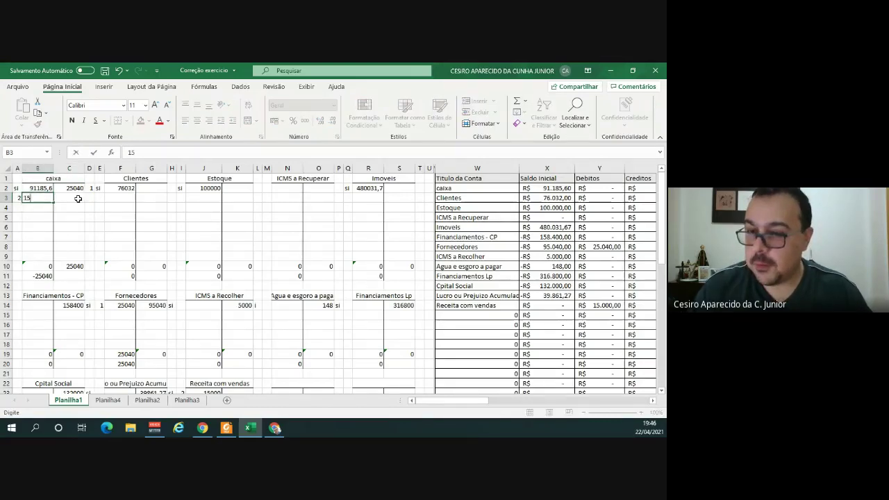
pyautogui.write('000')
pyautogui.press('Right')
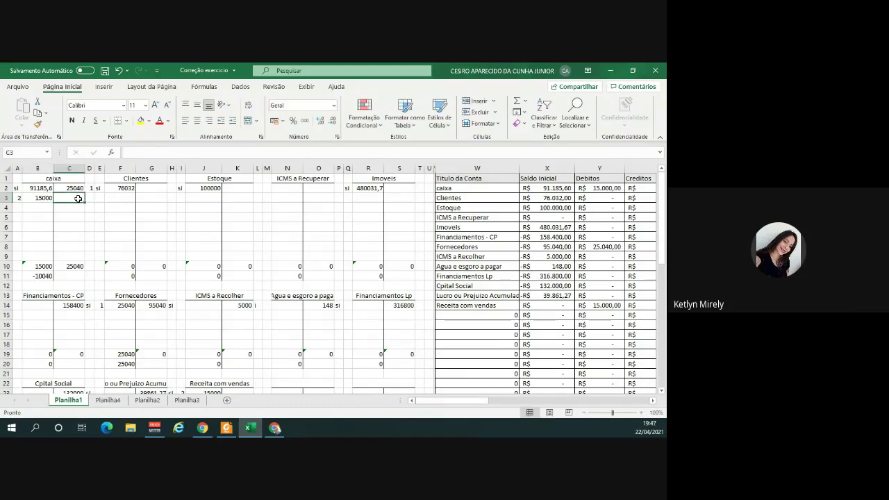
# Clear the 15000 debit in J23 and its label in I23 from Receita com vendas.
pyautogui.scroll(-2, 117, 229)
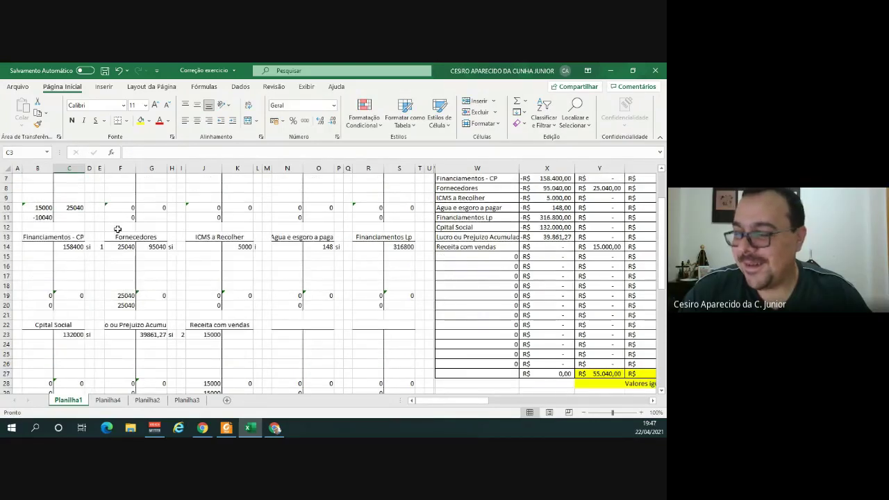
pyautogui.click(207, 333)
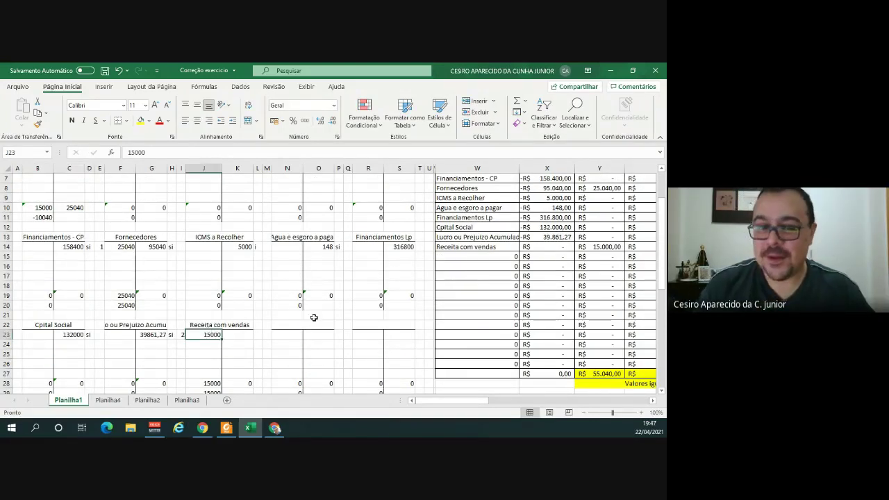
pyautogui.press('Delete')
pyautogui.press('Left')
pyautogui.click(216, 335)
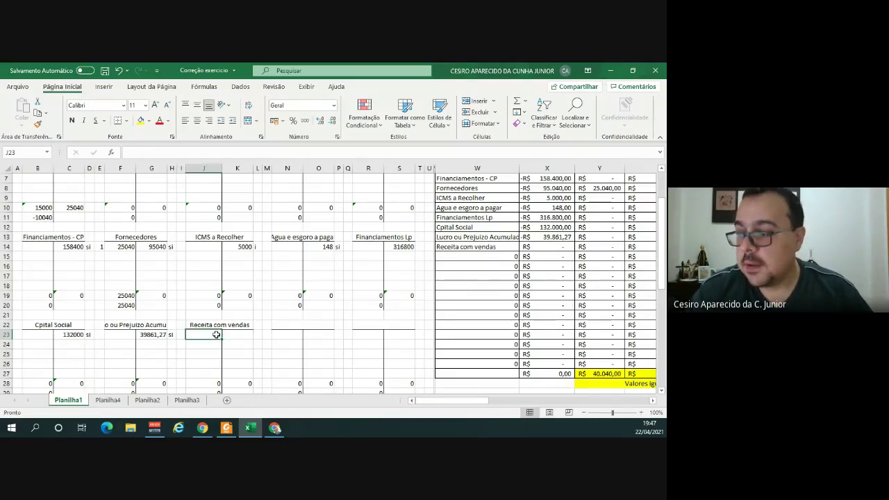
# Re-enter the debit in Receita com vendas with label 1 in I23 and 15000 in J23.
pyautogui.press('Left')
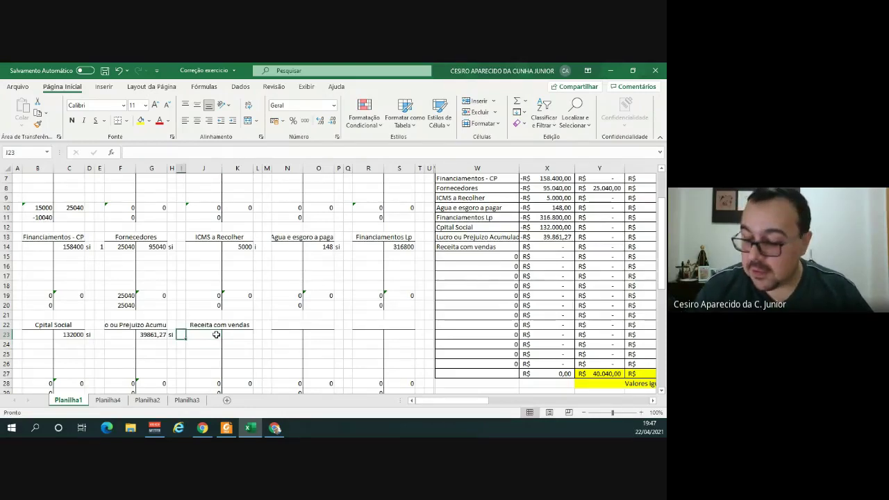
pyautogui.write('1')
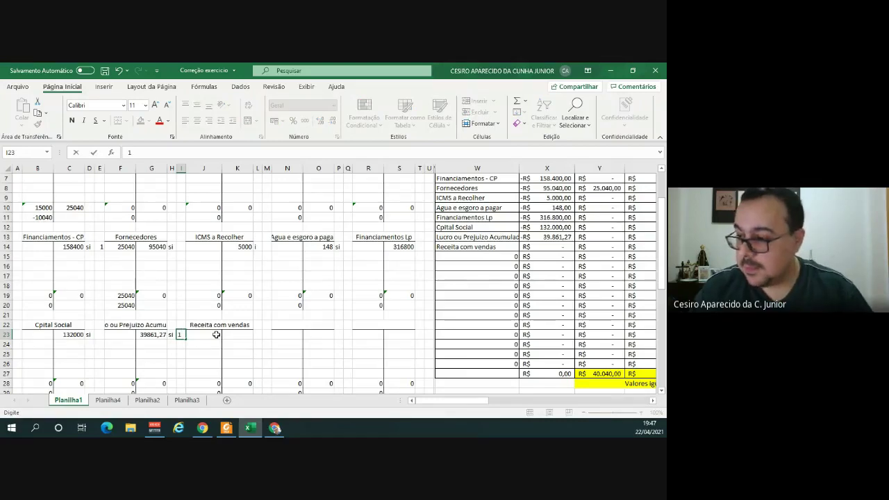
pyautogui.click(216, 335)
pyautogui.write('15000')
pyautogui.press('Return')
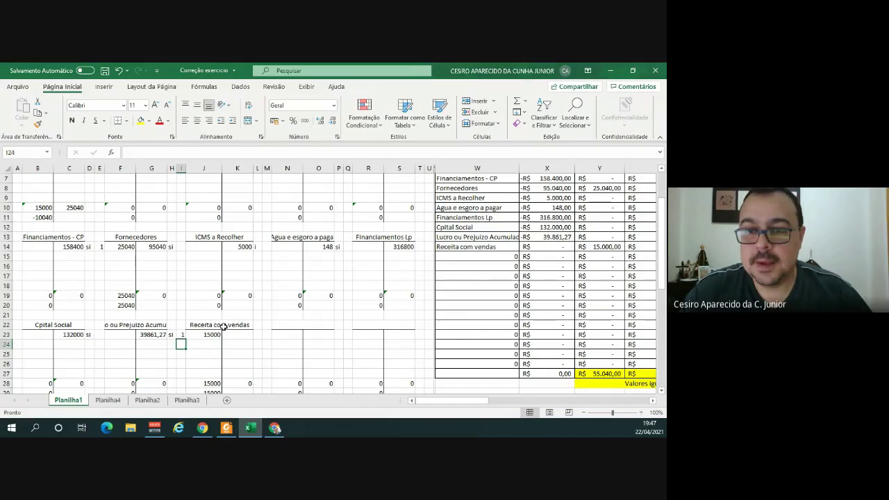
# Check the trial balance totals, then clear the debit entry in Receita com vendas and credit 15000 in K23 instead.
pyautogui.moveTo(455, 401); pyautogui.dragTo(501, 403)
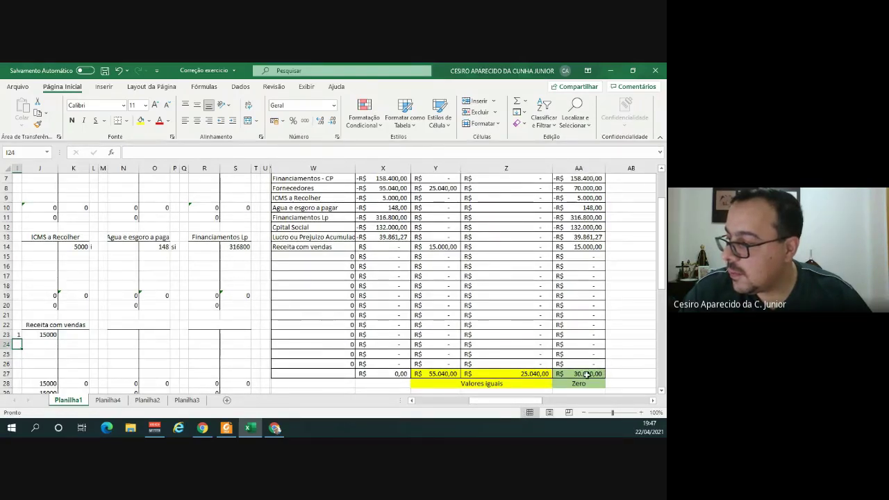
pyautogui.click(421, 402)
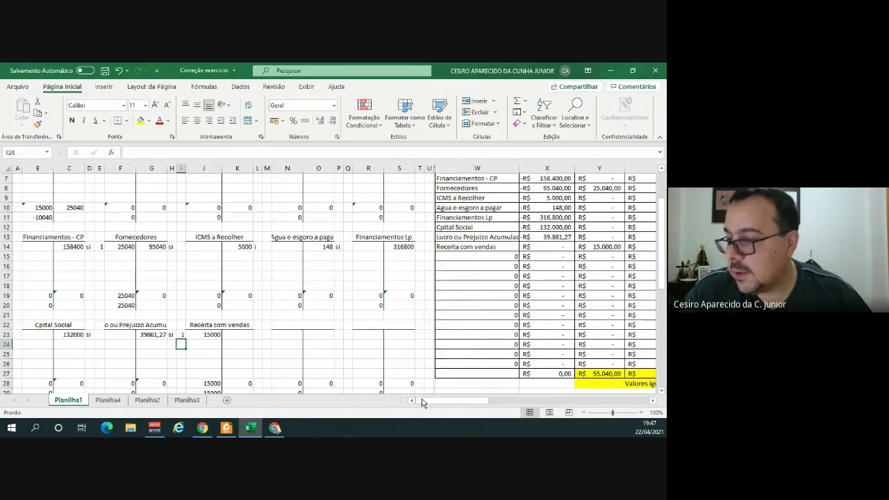
pyautogui.click(209, 334)
pyautogui.press('Delete')
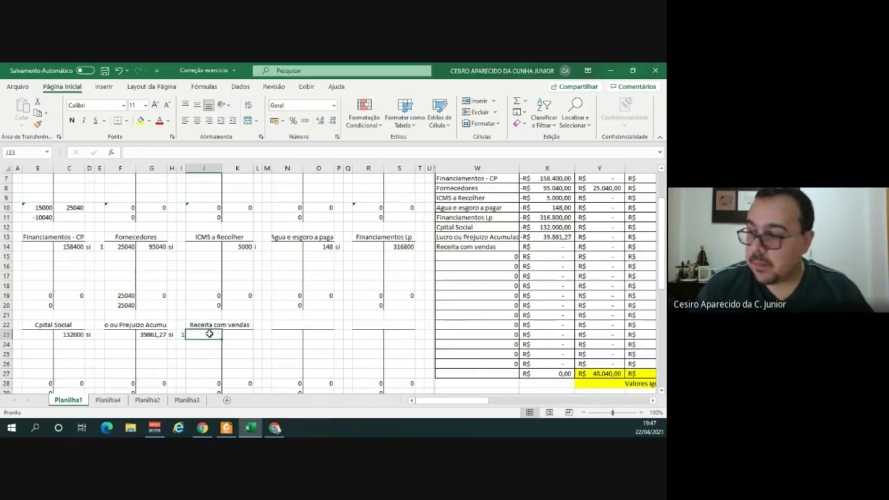
pyautogui.press('Right')
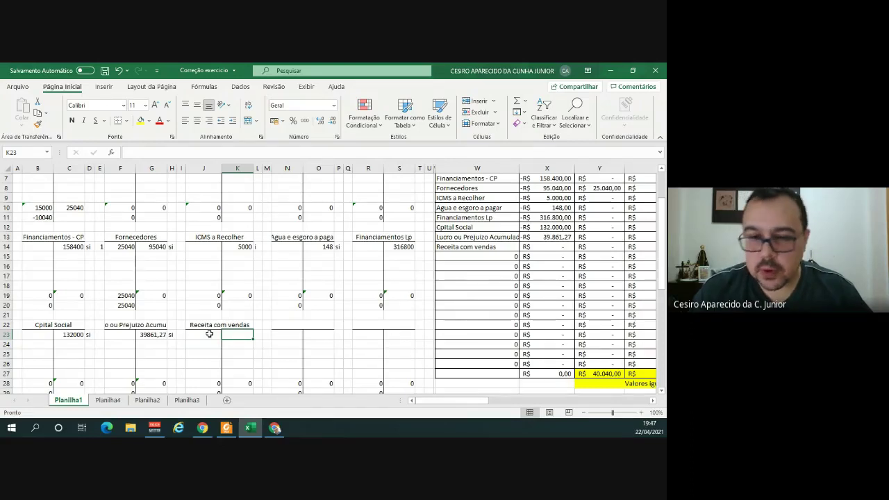
pyautogui.write('15000')
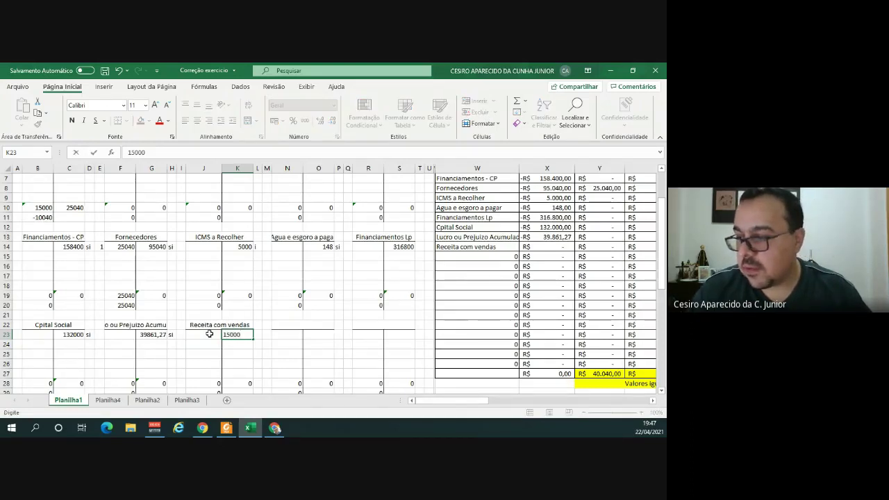
pyautogui.press('Tab')
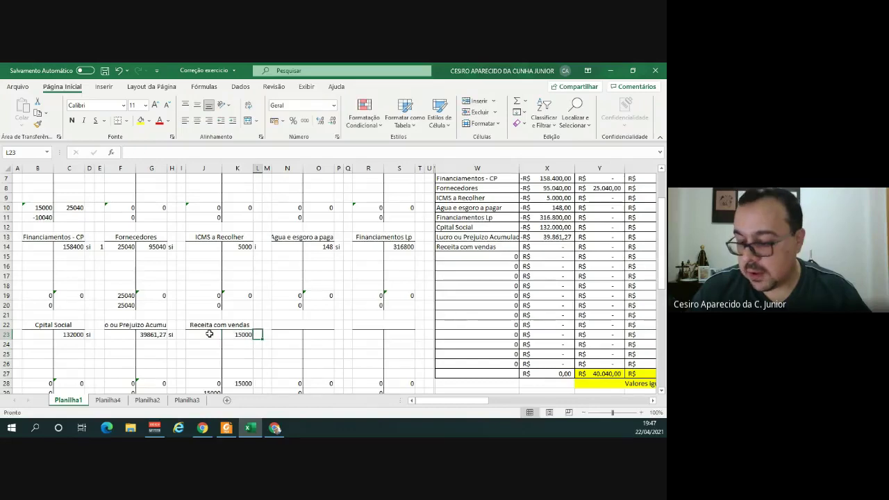
# Label the Receita com vendas credit 2 in L23 and name the blank T-account at N22 ICMS sobre vendas.
pyautogui.write('2')
pyautogui.press('Return')
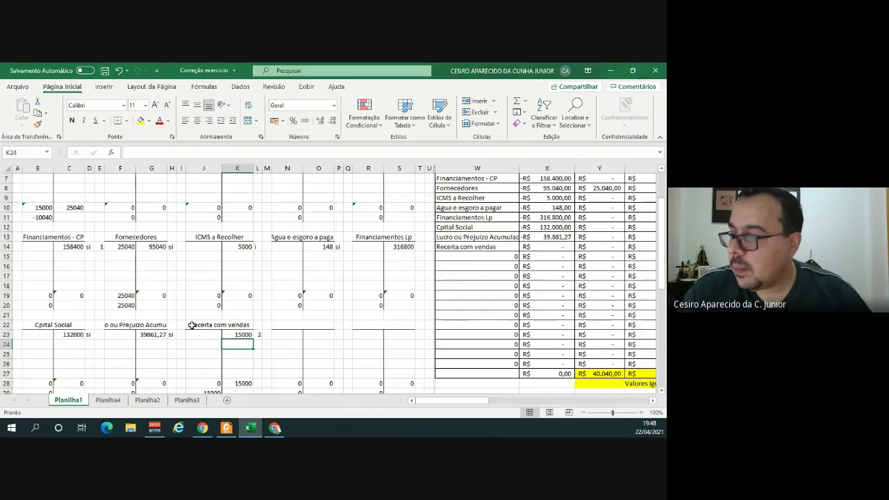
pyautogui.scroll(2, 89, 206)
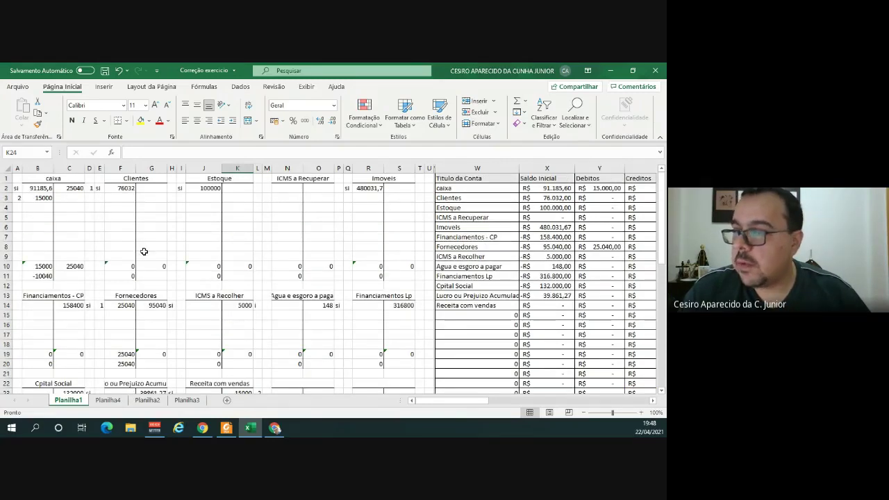
pyautogui.scroll(-1, 210, 371)
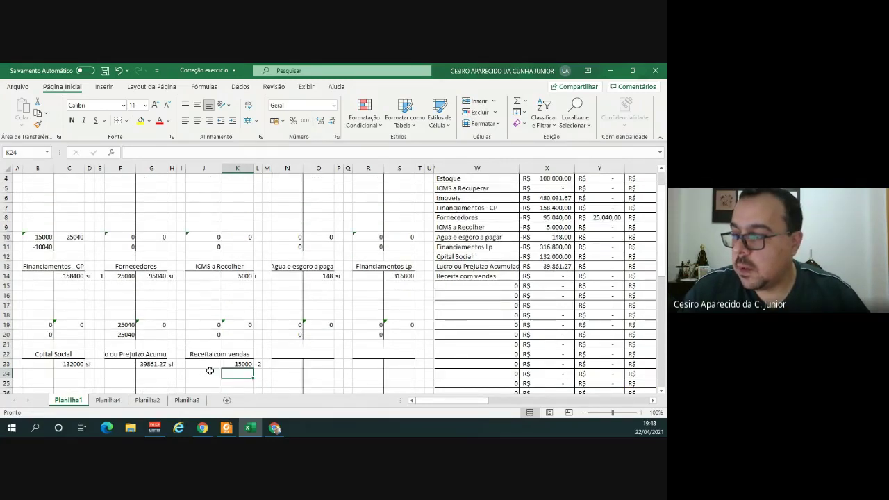
pyautogui.click(304, 353)
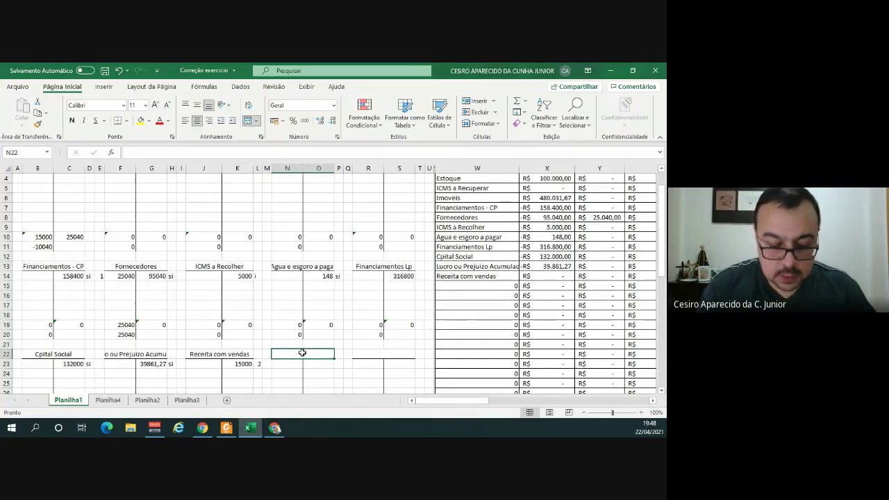
pyautogui.write('ICMS sobre vendas')
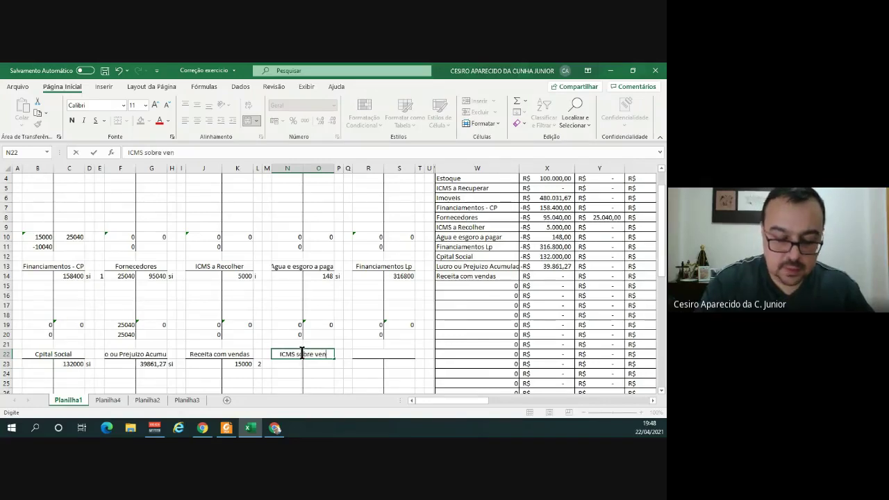
pyautogui.press('Tab')
pyautogui.press('Tab')
pyautogui.press('Tab')
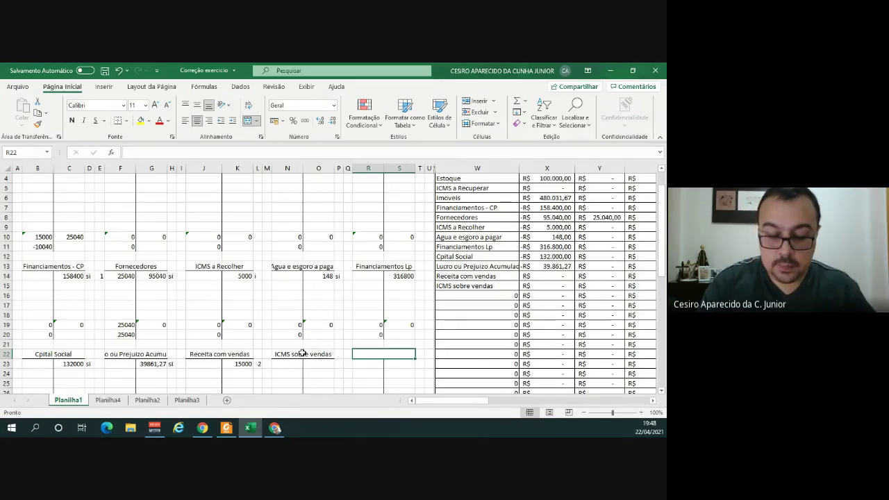
pyautogui.write('icms a')
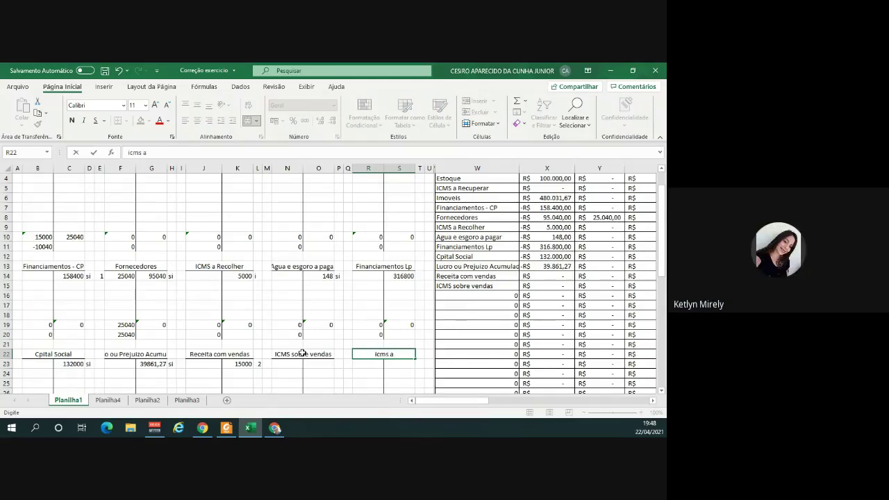
pyautogui.press('BackSpace')
pyautogui.press('BackSpace')
pyautogui.press('BackSpace')
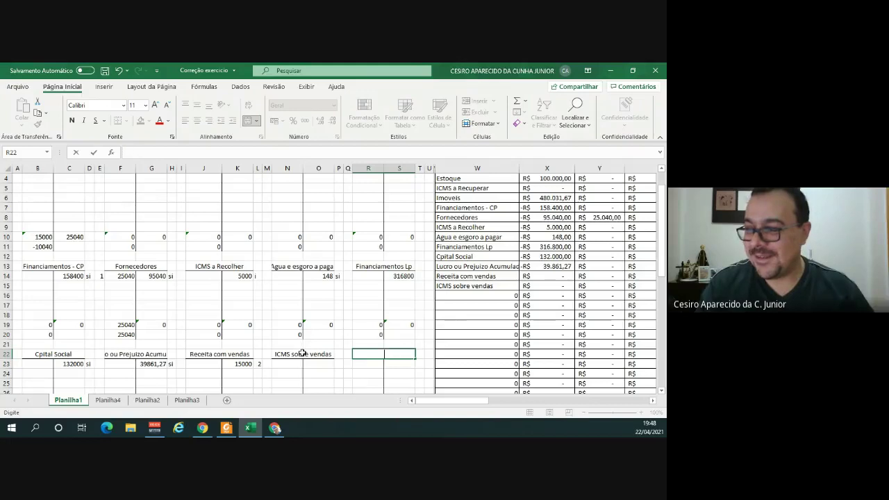
pyautogui.press('Left')
pyautogui.press('Left')
pyautogui.press('Left')
pyautogui.press('Left')
pyautogui.press('Left')
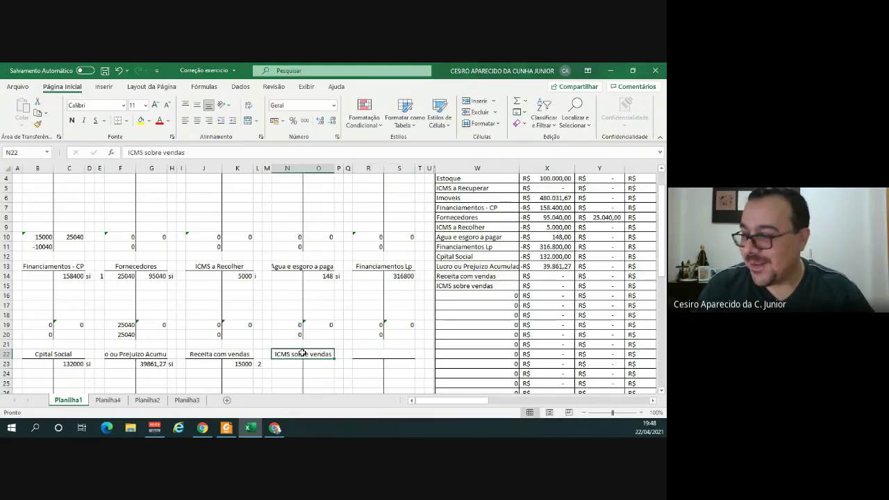
pyautogui.press('Left')
pyautogui.press('Up')
pyautogui.press('Up')
pyautogui.press('Up')
pyautogui.press('Up')
pyautogui.press('Up')
pyautogui.press('Up')
pyautogui.press('Up')
pyautogui.press('Up')
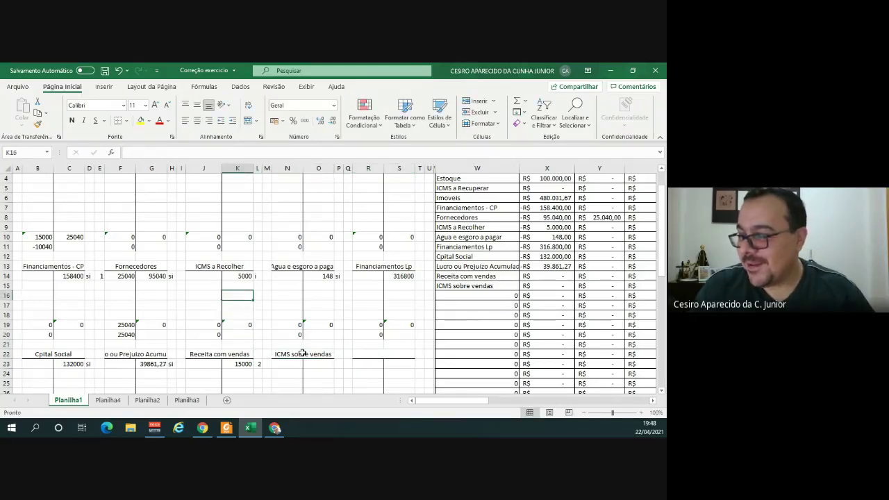
pyautogui.press('Up')
pyautogui.press('Down')
pyautogui.press('Down')
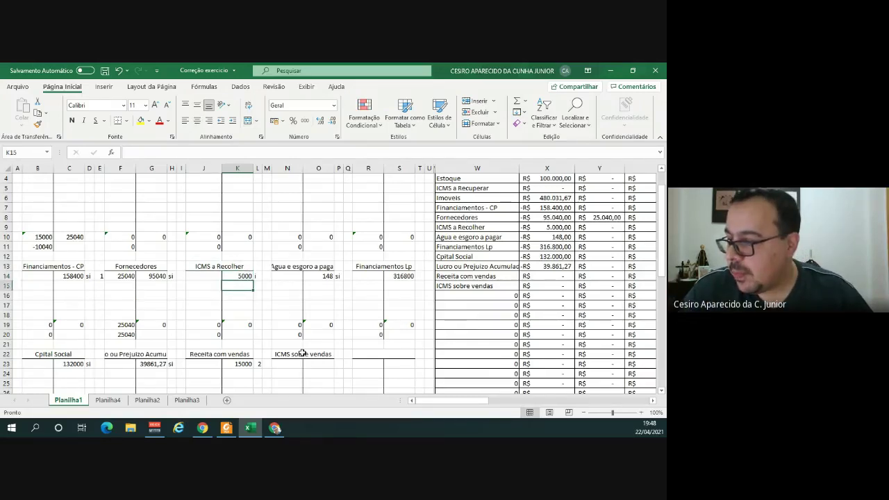
# Check event 2 in the exercise PDF, then debit ICMS sobre vendas with 1500 in N23, labelled 2 in M23.
pyautogui.hotkey('alt', 'Tab')
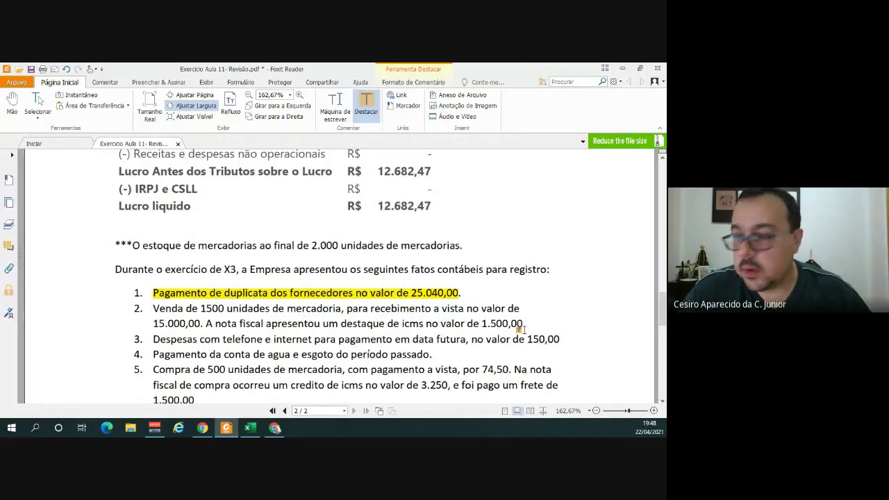
pyautogui.hotkey('alt', 'Tab')
pyautogui.click(292, 364)
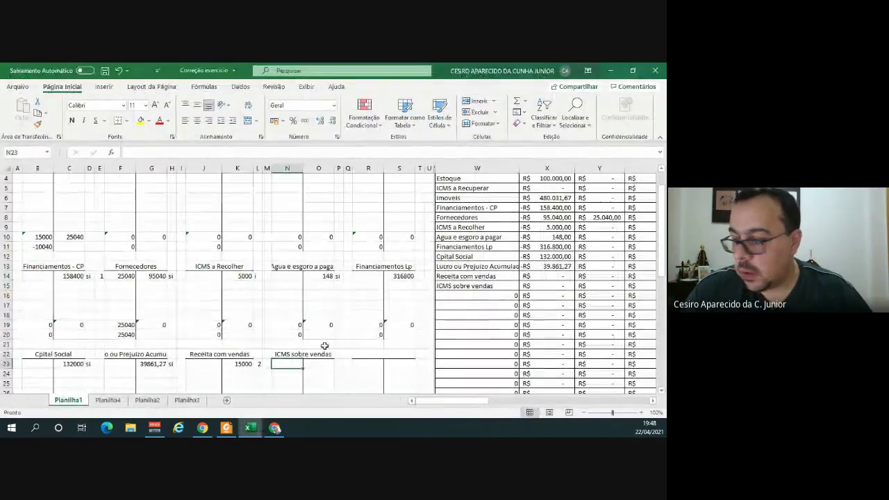
pyautogui.write('2')
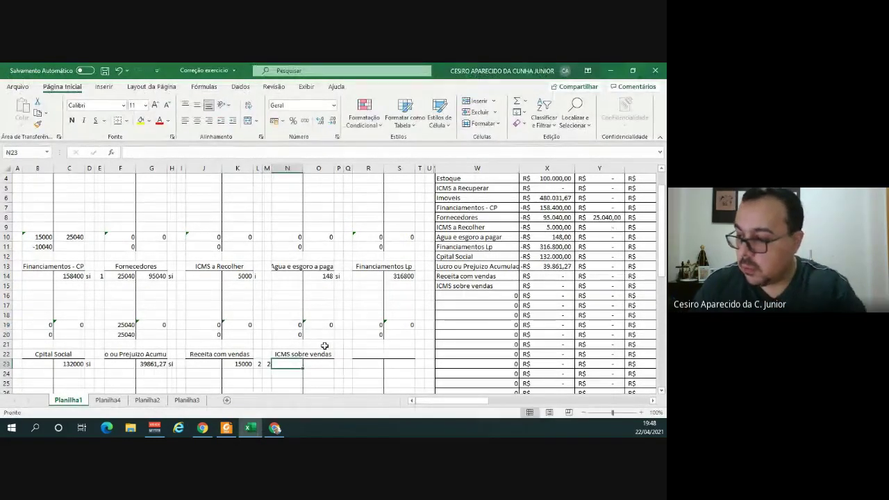
pyautogui.write('15000')
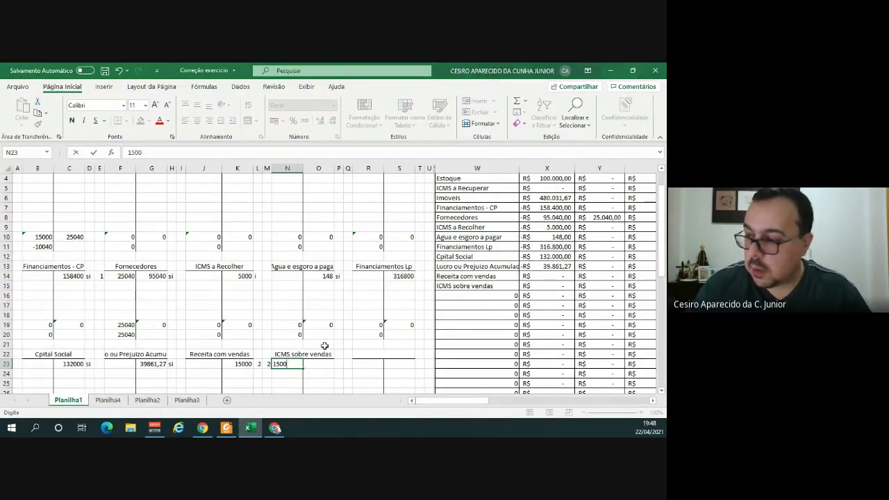
# Credit ICMS a Recolher with 1500 in K15 and label the entry 2 in L15.
pyautogui.press('Up')
pyautogui.press('Up')
pyautogui.press('Up')
pyautogui.press('Up')
pyautogui.press('Up')
pyautogui.press('Up')
pyautogui.press('Up')
pyautogui.press('Up')
pyautogui.press('Left')
pyautogui.press('Left')
pyautogui.press('Left')
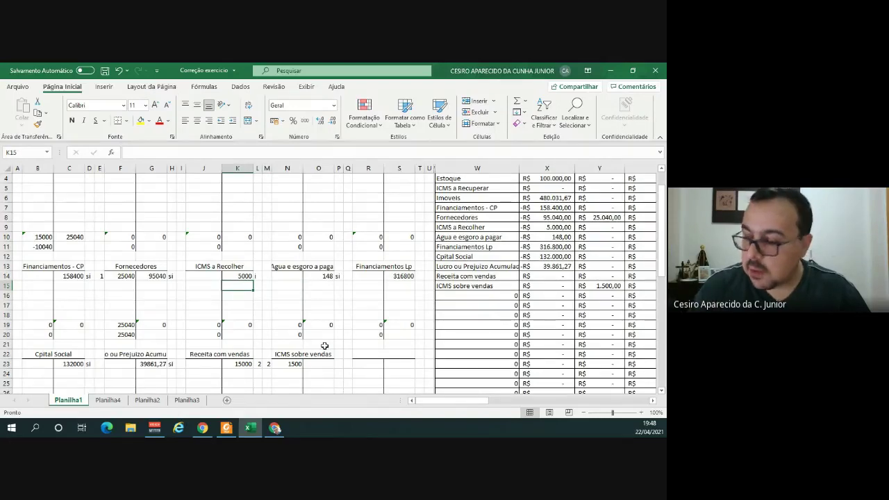
pyautogui.write('1500')
pyautogui.press('Right')
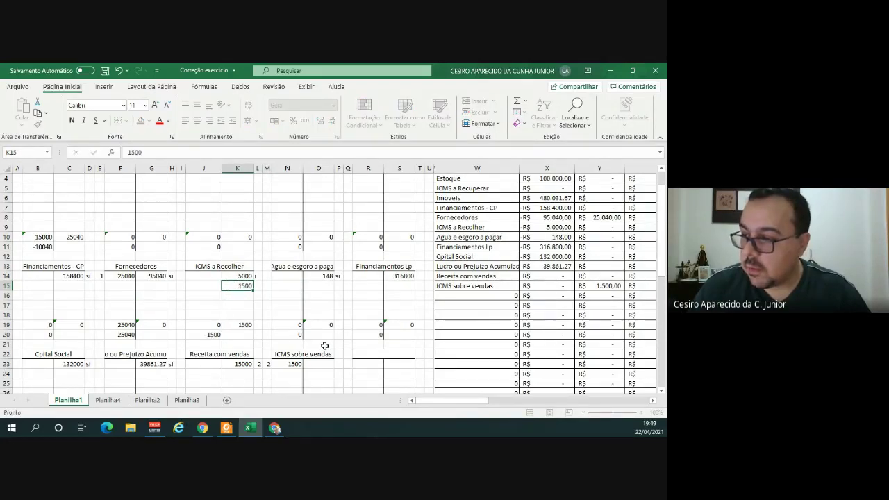
pyautogui.write('2')
pyautogui.press('Return')
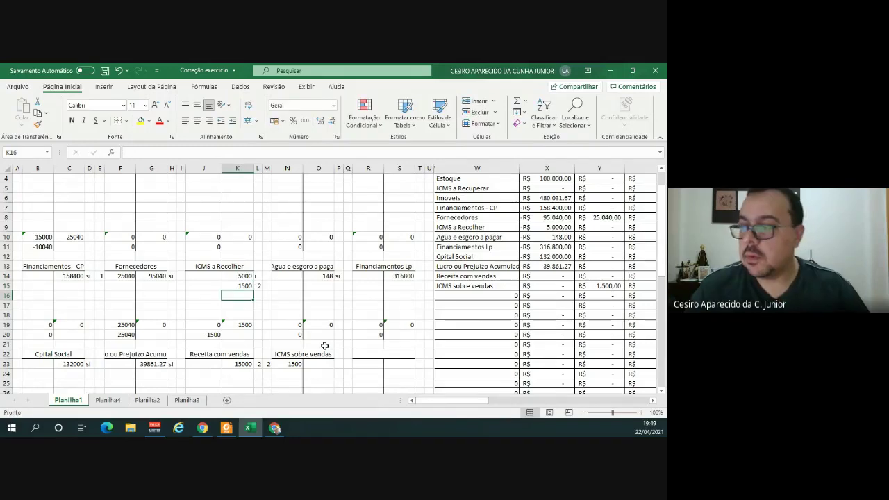
# Name the blank T-account at R22 Custo da mercadoria vendida.
pyautogui.click(383, 354)
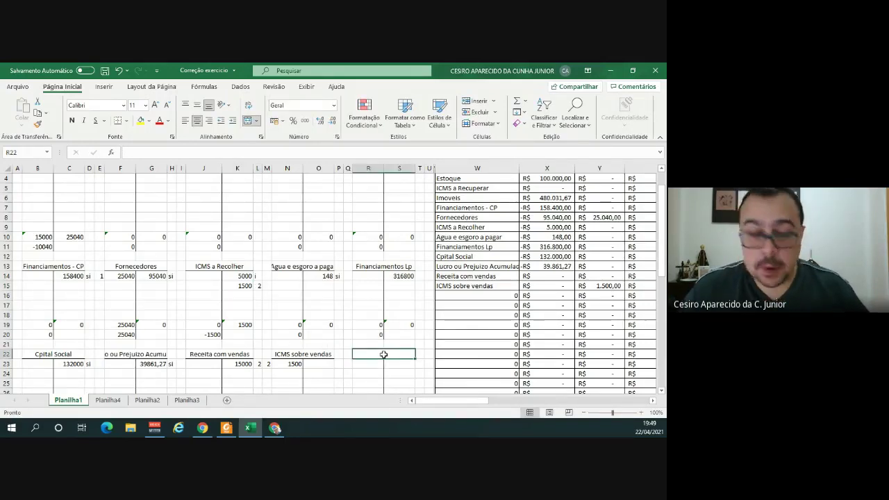
pyautogui.write('Custo da mercadoria vendida')
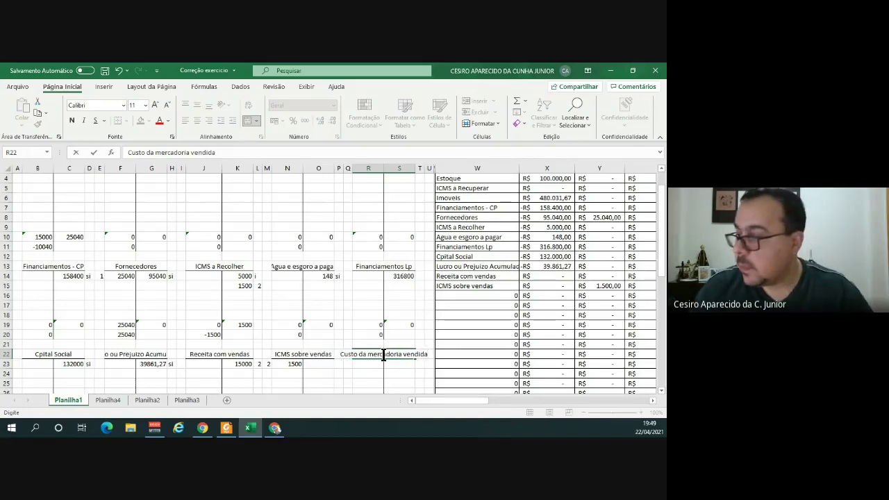
pyautogui.press('Return')
pyautogui.click(384, 355)
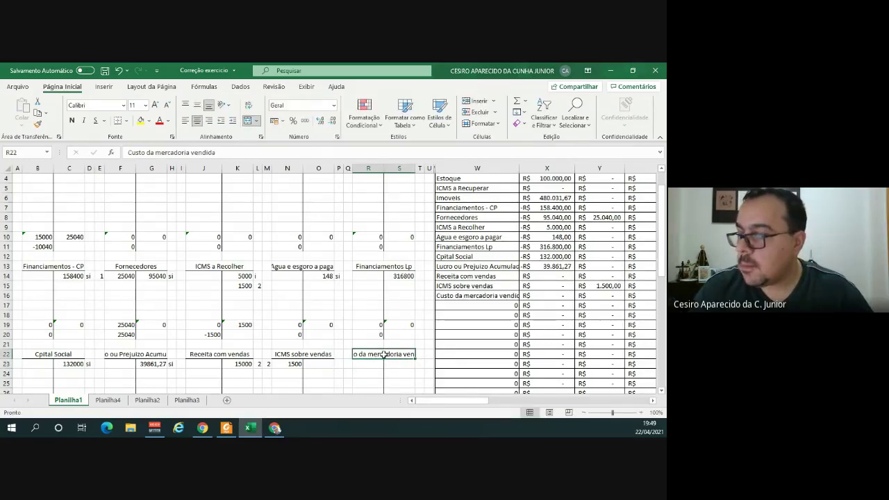
pyautogui.press('Return')
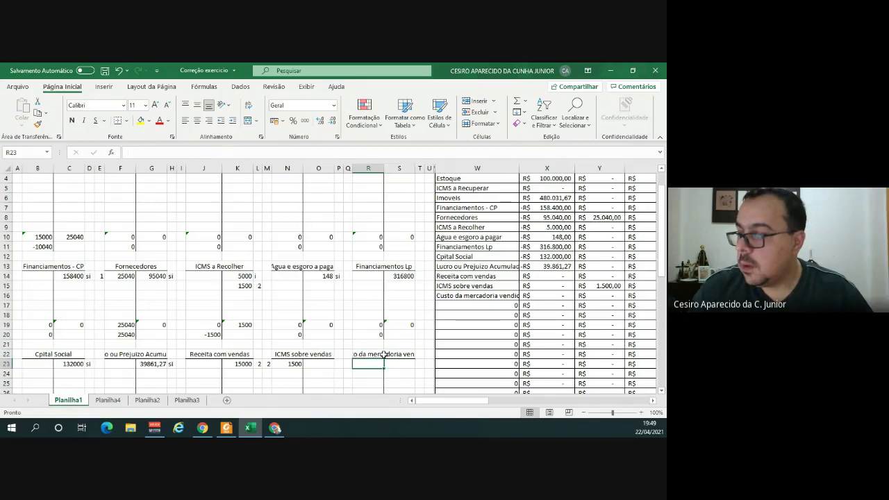
# Consult the exercise PDF, then record entry 2 in A4 of Planilha4's stock card with a Saída quantity of 1500 in F4.
pyautogui.hotkey('alt', 'Tab')
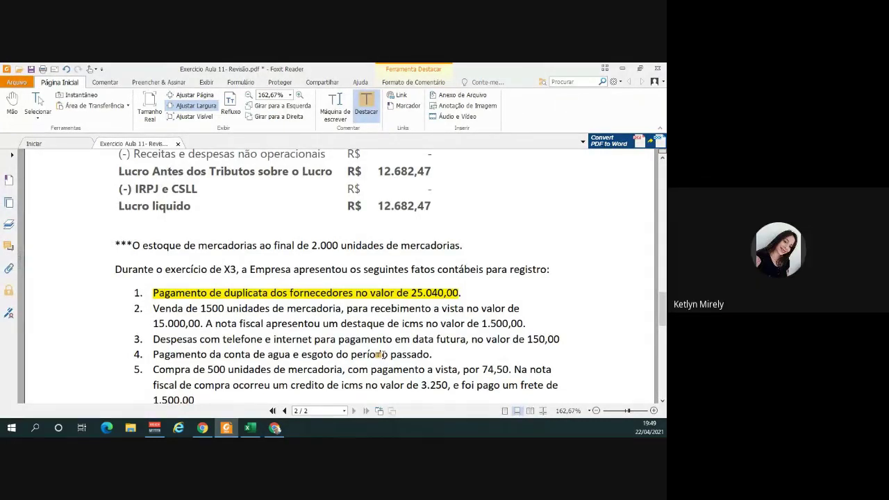
pyautogui.hotkey('alt', 'Tab')
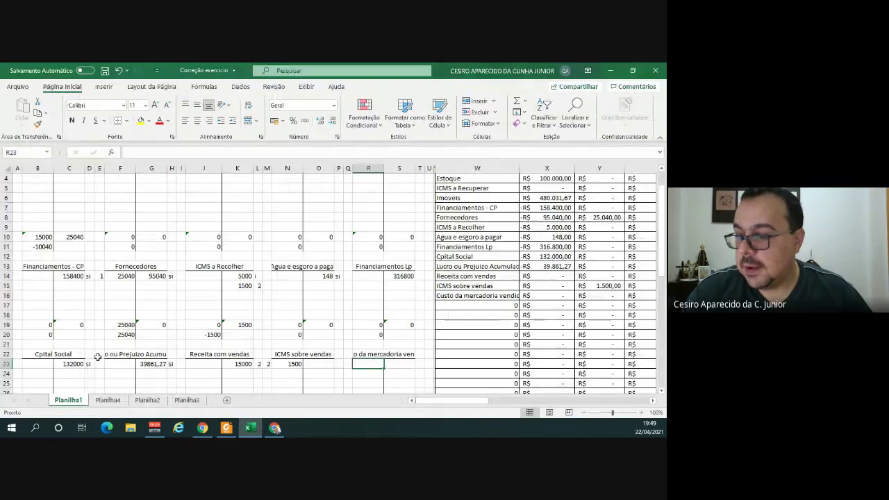
pyautogui.click(108, 400)
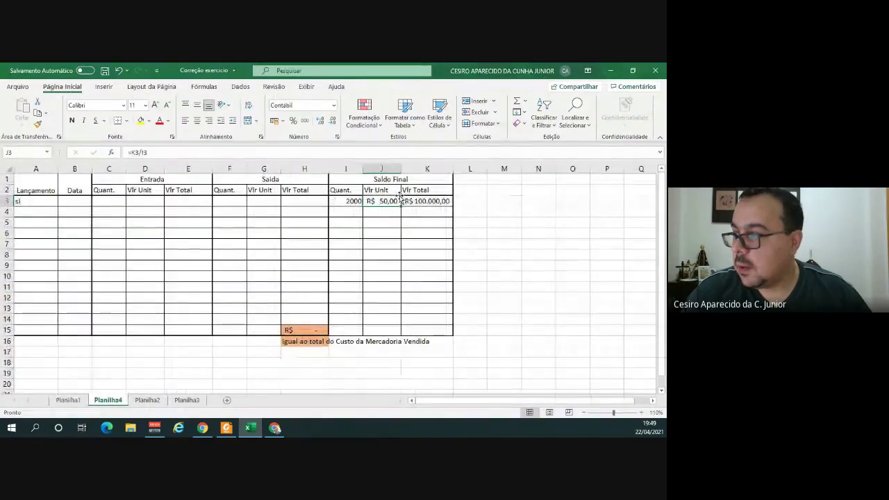
pyautogui.click(34, 210)
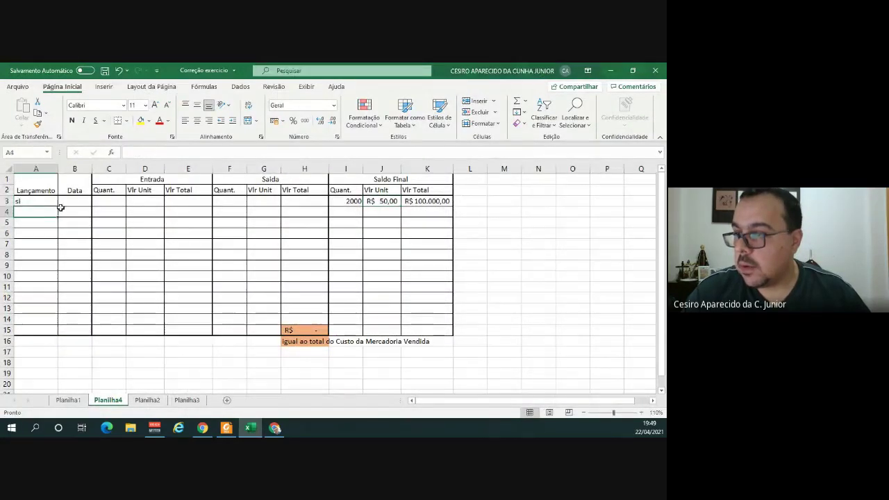
pyautogui.write('2')
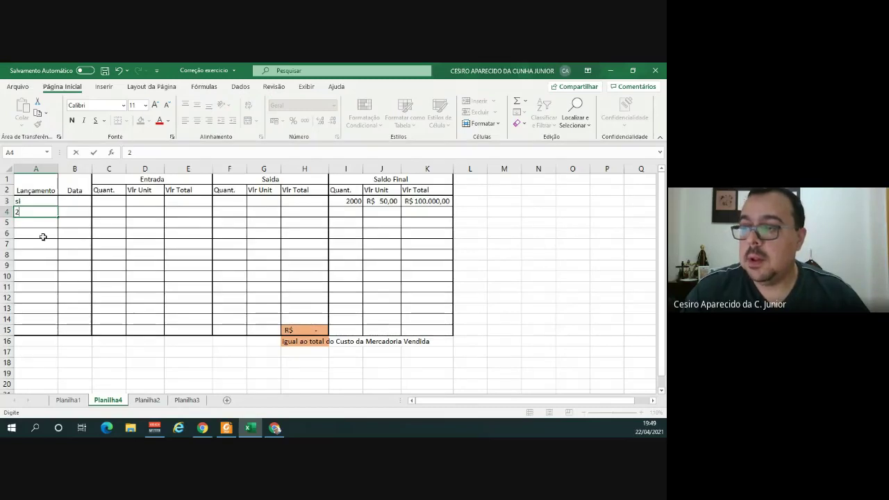
pyautogui.press('Tab')
pyautogui.press('Tab')
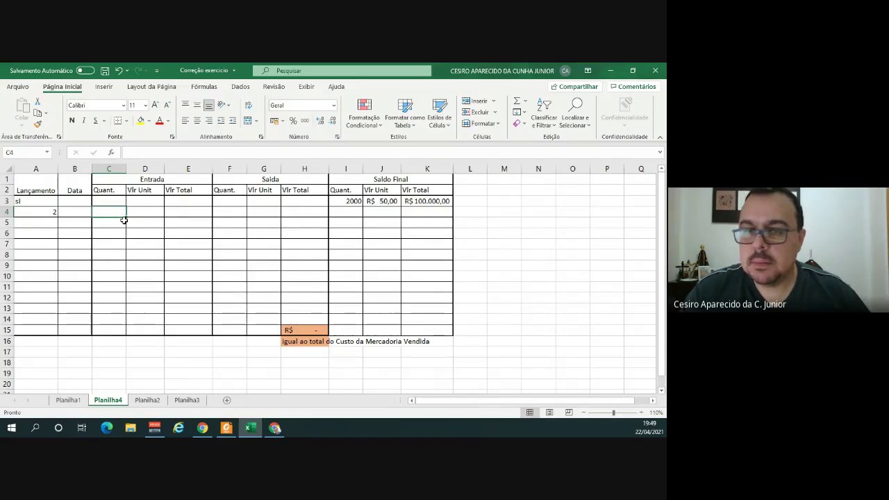
pyautogui.press('Right')
pyautogui.press('Right')
pyautogui.press('Right')
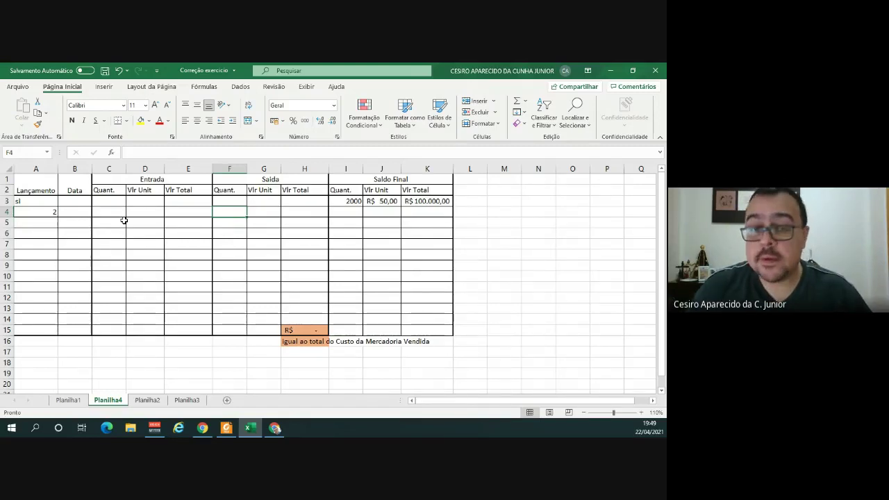
pyautogui.write('1500')
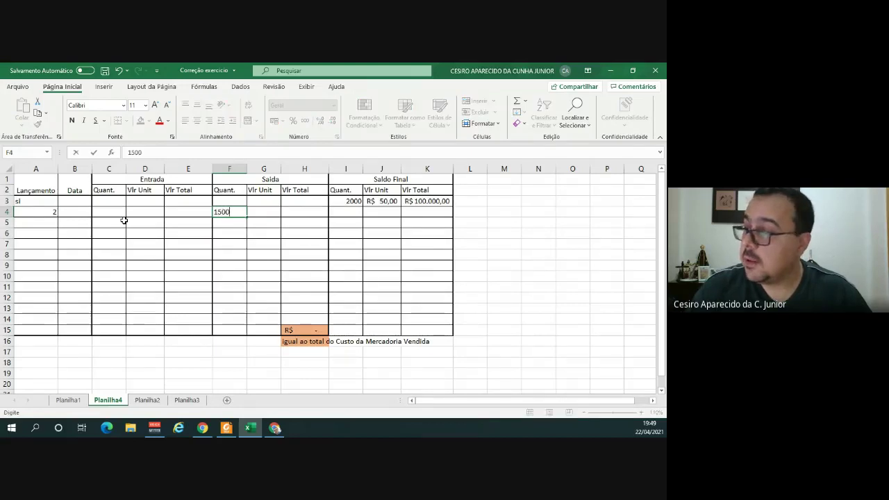
pyautogui.press('Tab')
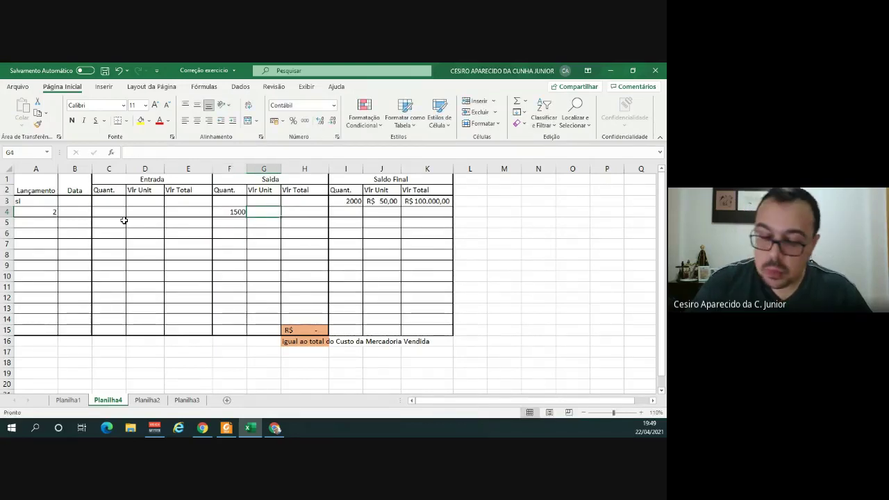
# Set the Saída unit value in G4 to the opening balance's unit value with the formula =J3.
pyautogui.write('=')
pyautogui.press('Right')
pyautogui.press('Right')
pyautogui.press('Right')
pyautogui.press('Up')
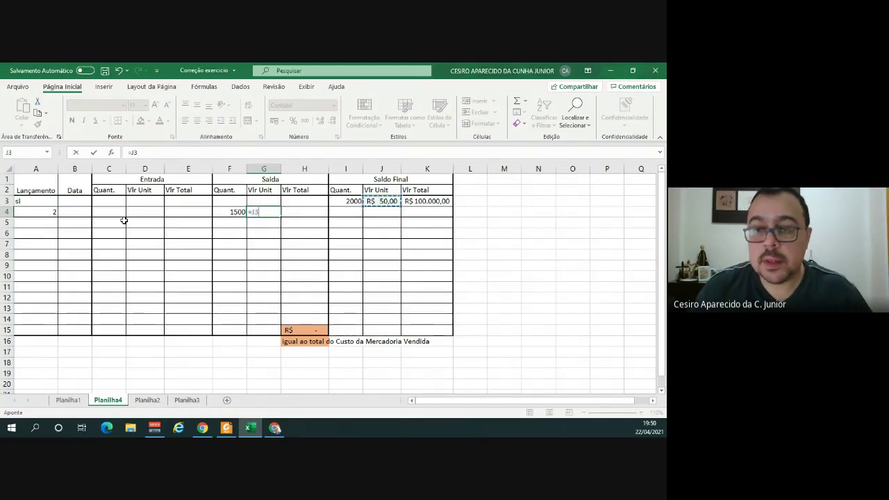
pyautogui.press('Return')
# Calculate the Saída total value in H4 as quantity times unit value with the formula =F4*G4.
pyautogui.press('Up')
pyautogui.press('Right')
pyautogui.press('Right')
pyautogui.press('Right')
pyautogui.press('Right')
pyautogui.press('Right')
pyautogui.press('Right')
pyautogui.press('Right')
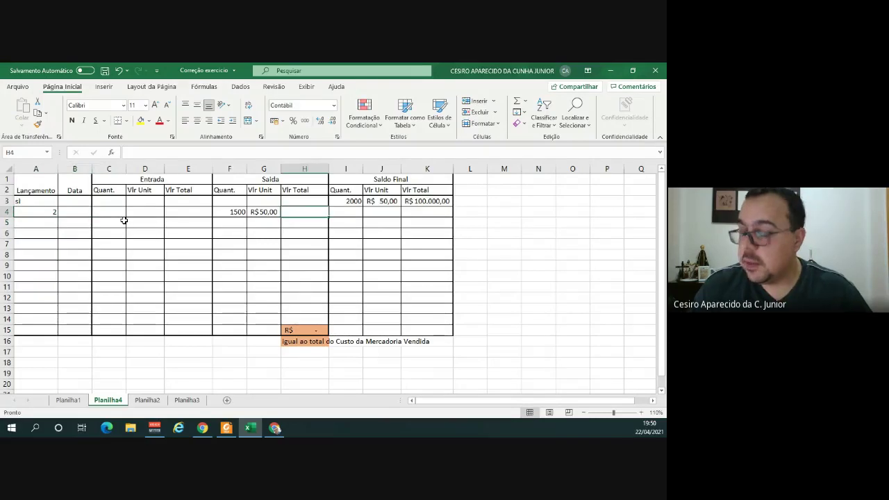
pyautogui.write('=')
pyautogui.press('Left')
pyautogui.press('Left')
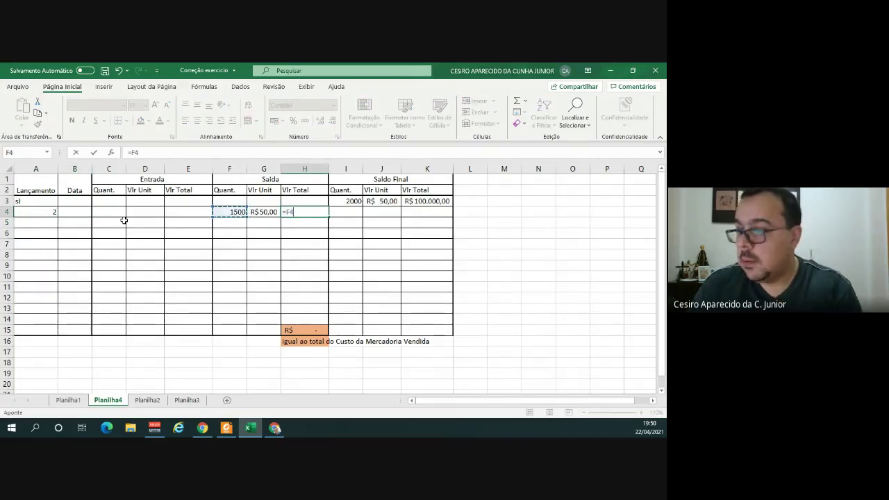
pyautogui.write('*')
pyautogui.press('Left')
pyautogui.press('Return')
pyautogui.press('Up')
pyautogui.press('Right')
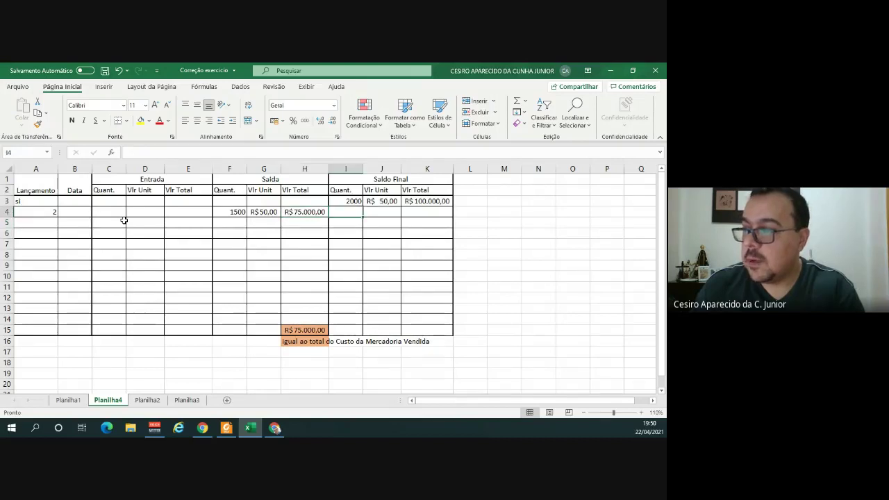
# Calculate the Saldo Final quantity in I4 as the opening quantity minus the Saída quantity with the formula =I3-F4.
pyautogui.write('=')
pyautogui.press('Up')
pyautogui.write('-')
pyautogui.press('Left')
pyautogui.press('Left')
pyautogui.press('Left')
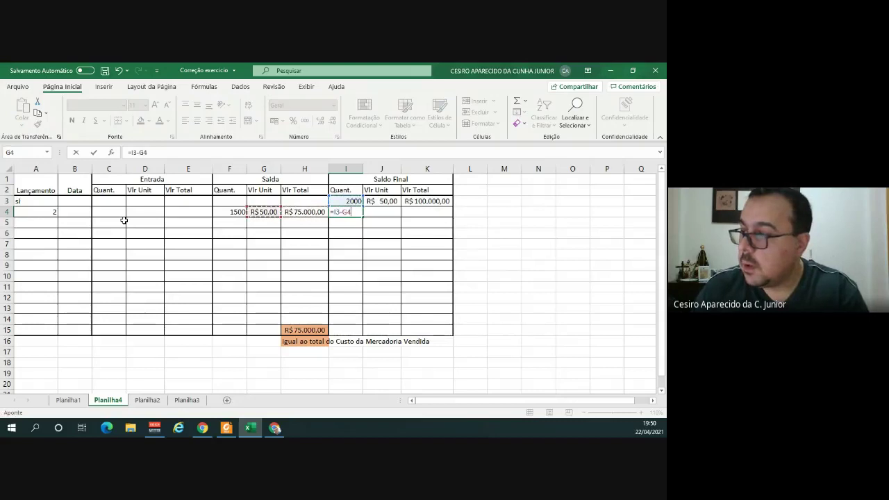
pyautogui.hotkey('ctrl', 'Return')
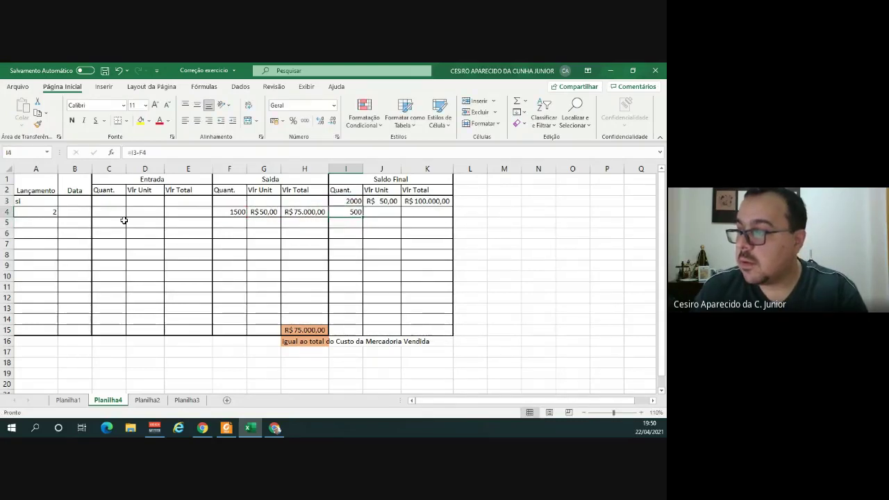
# Calculate the Saldo Final total value in K4 as the opening total minus the Saída total with the formula =K3-H4.
pyautogui.press('Right')
pyautogui.press('Right')
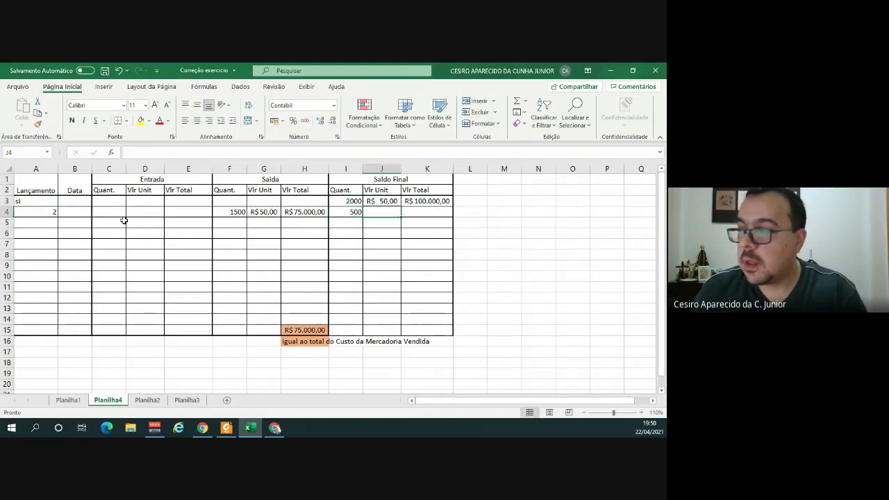
pyautogui.write('=')
pyautogui.press('Up')
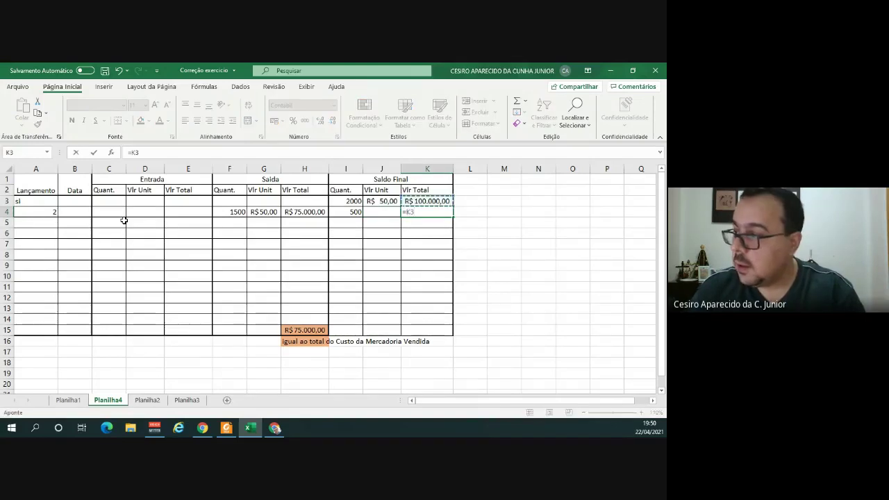
pyautogui.write('-')
pyautogui.press('Left')
pyautogui.press('Left')
pyautogui.press('Left')
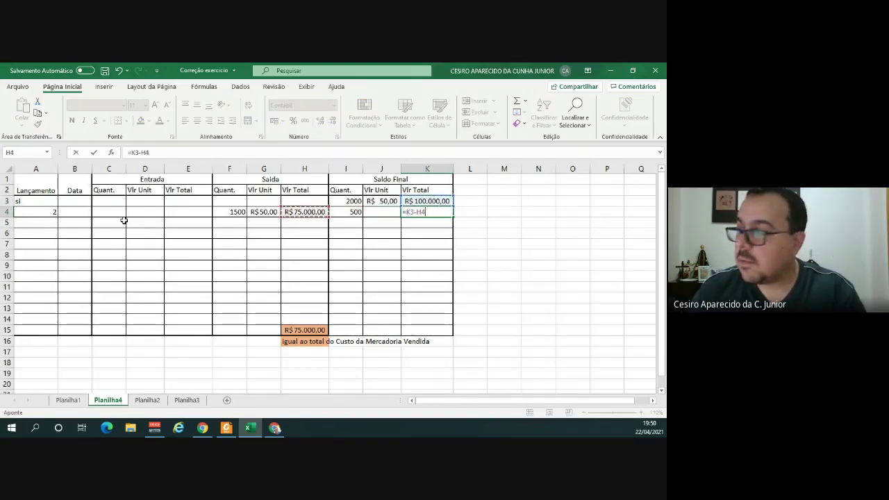
pyautogui.hotkey('ctrl', 'Return')
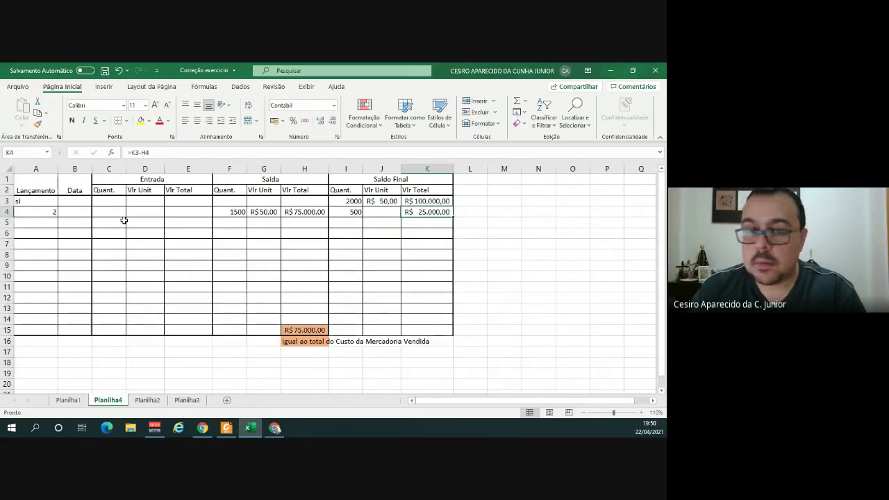
# Calculate the Saldo Final unit value in J4 as total value divided by quantity with the formula =K4/I4.
pyautogui.press('Left')
pyautogui.write('=')
pyautogui.press('Right')
pyautogui.write('/')
pyautogui.press('Left')
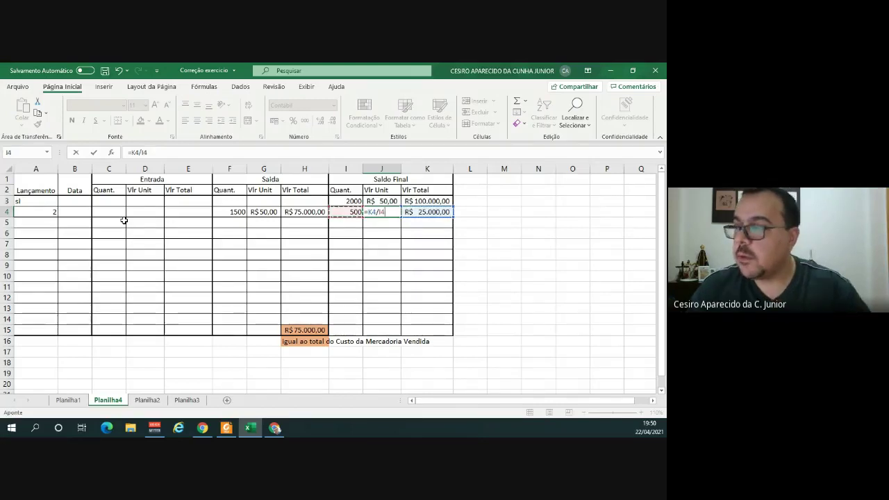
pyautogui.press('Return')
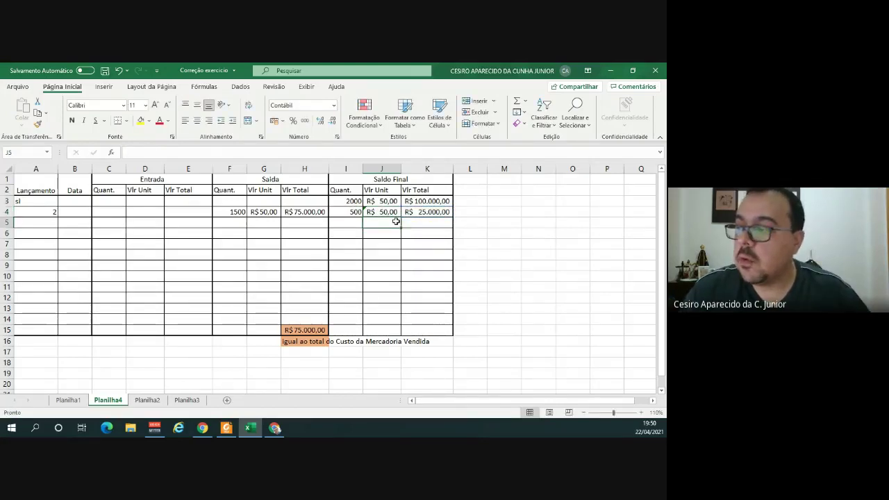
# Check the Saída total, then record entry 2 in Planilha1's Custo da mercadoria vendida T-account with a debit of 75000 in R23.
pyautogui.click(307, 213)
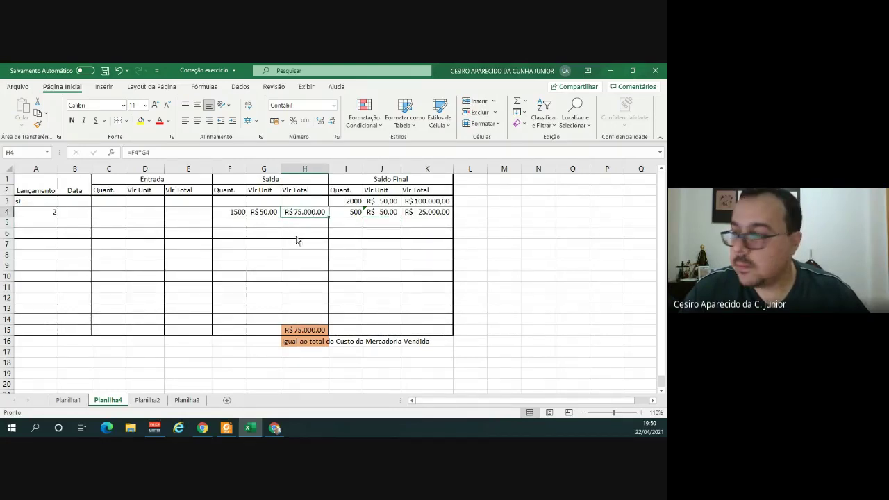
pyautogui.hotkey('alt', 'Tab')
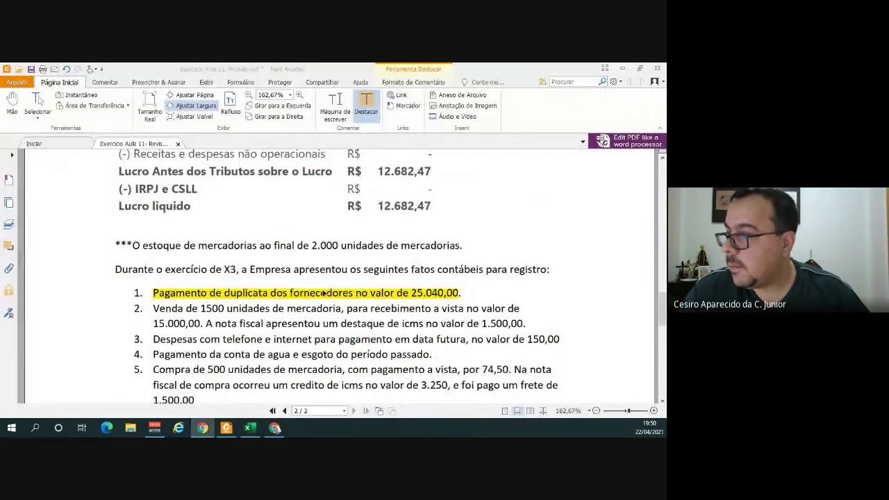
pyautogui.click(250, 428)
pyautogui.click(69, 400)
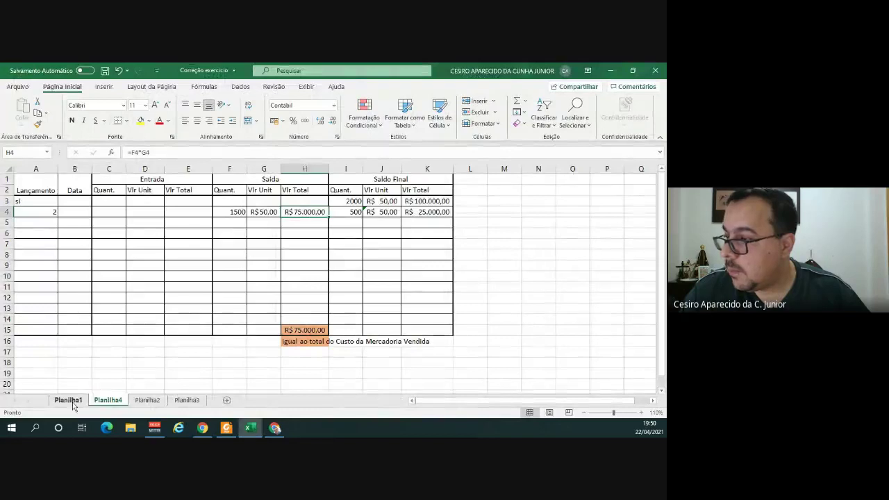
pyautogui.scroll(-1, 333, 343)
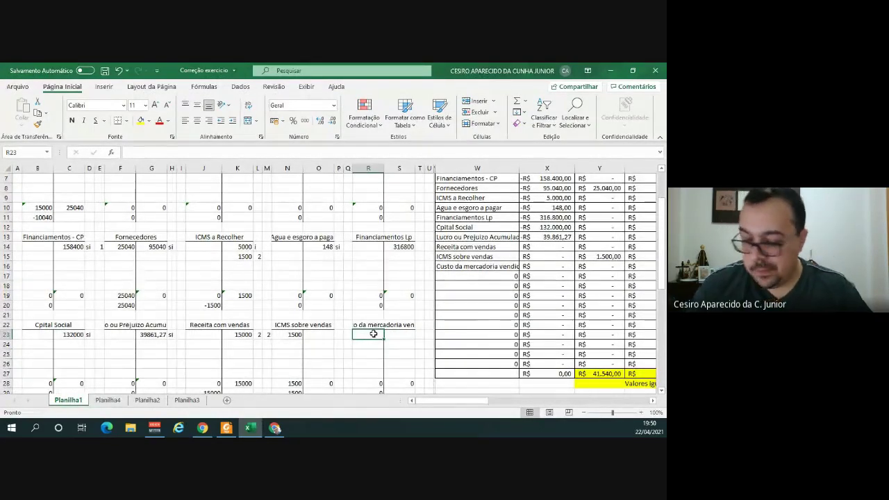
pyautogui.write('7')
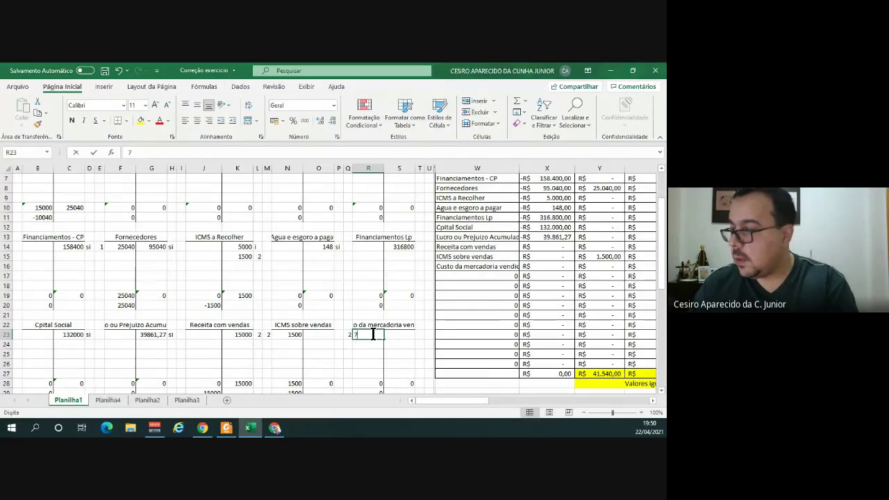
pyautogui.write('500')
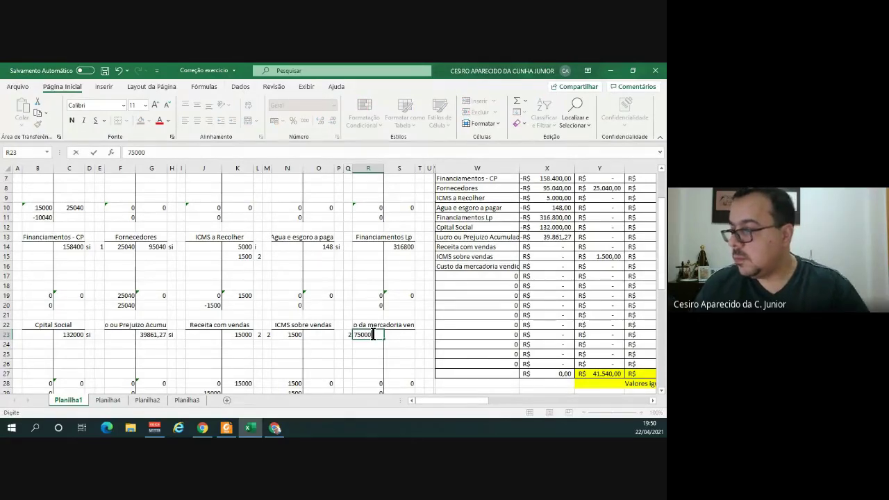
pyautogui.write('0')
pyautogui.press('Return')
# Credit 75000 to the Estoque T-account in K2 and label it as entry 2 in L2.
pyautogui.scroll(2, 194, 219)
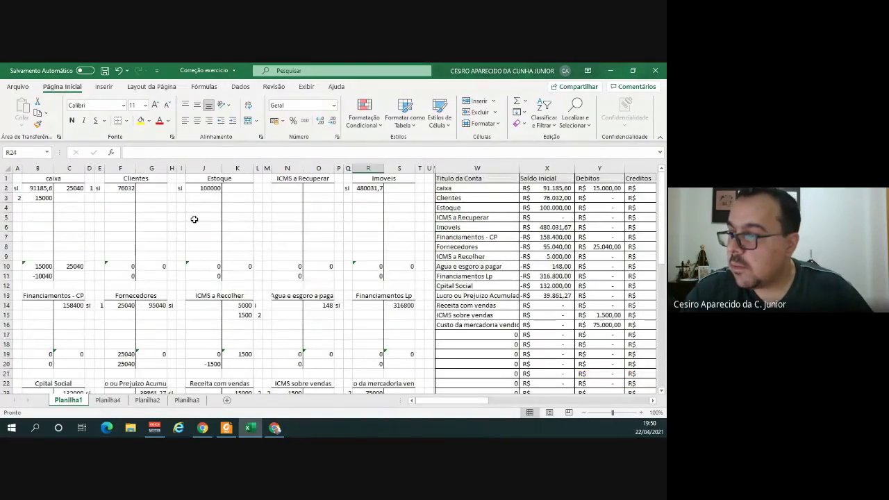
pyautogui.click(236, 189)
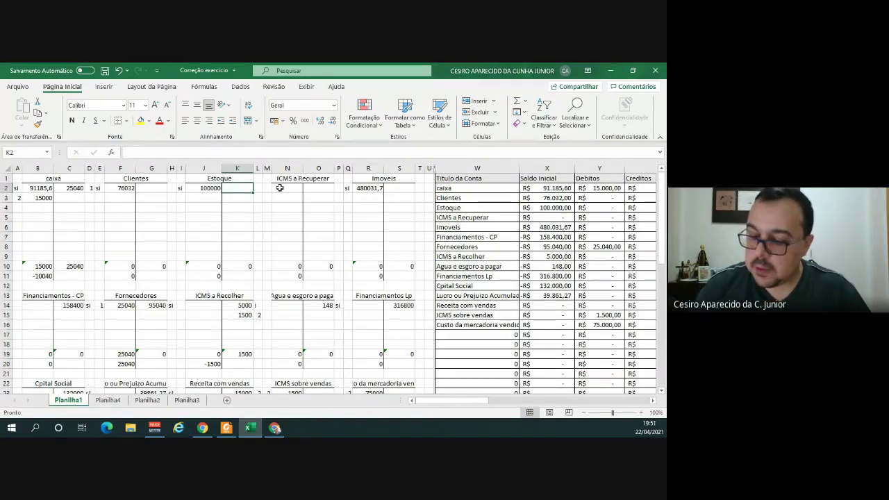
pyautogui.write('75000')
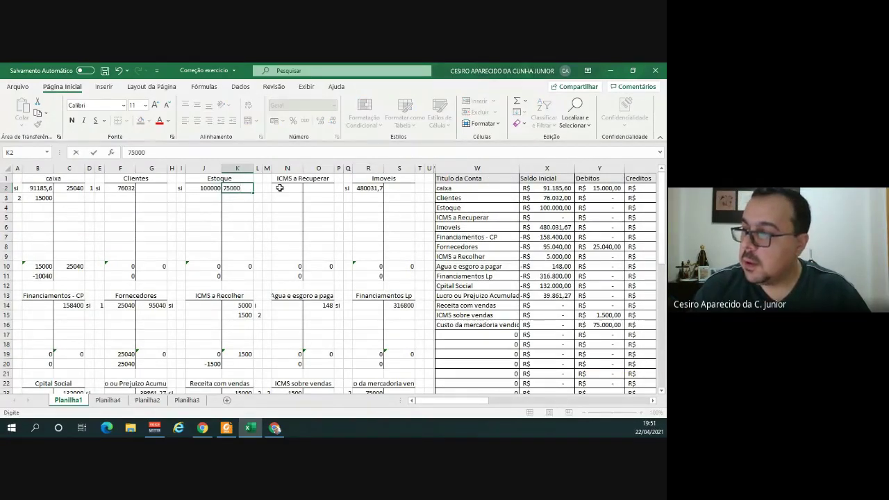
pyautogui.press('Tab')
pyautogui.write('2')
pyautogui.press('Return')
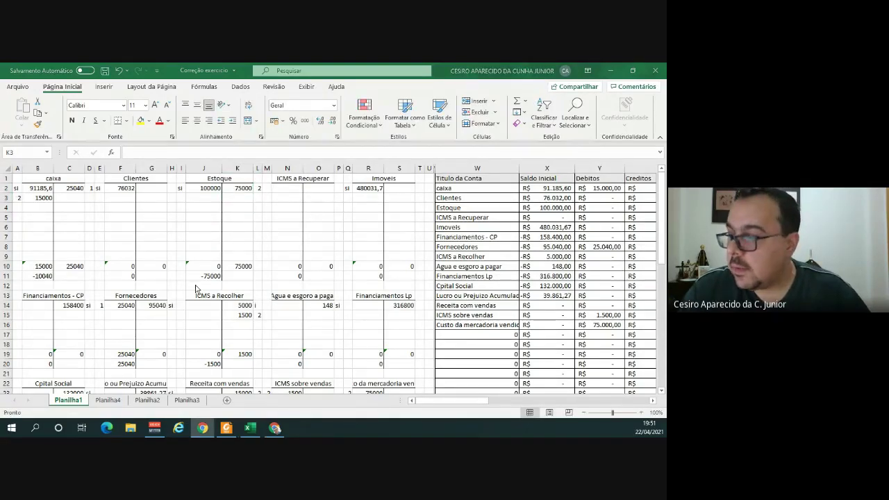
# Switch to the exercise PDF in Foxit Reader, highlight all of event 2, and consult the events that follow it.
pyautogui.click(226, 428)
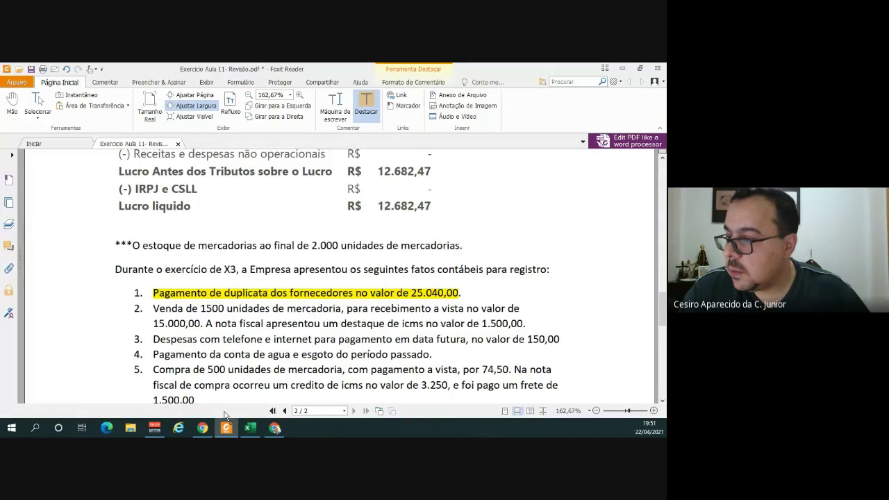
pyautogui.moveTo(150, 309); pyautogui.dragTo(528, 323)
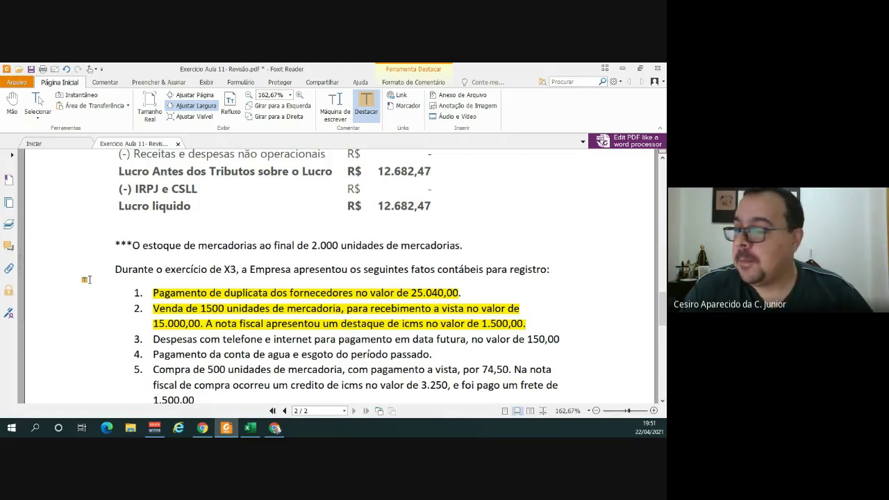
pyautogui.scroll(-1, 86, 280)
pyautogui.scroll(-1, 86, 279)
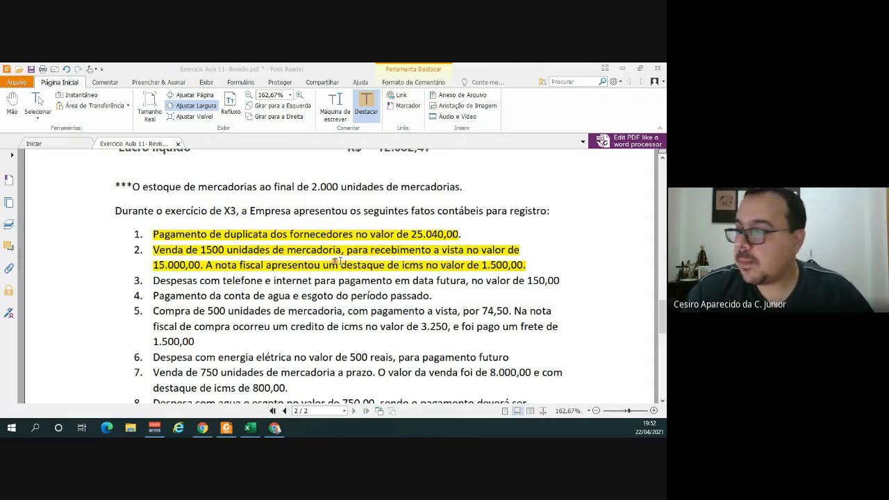
# Return to Excel and name the blank T-account at B31 Despesas com Tel e internet.
pyautogui.hotkey('alt', 'Tab')
pyautogui.scroll(-2, 258, 279)
pyautogui.scroll(-4, 259, 279)
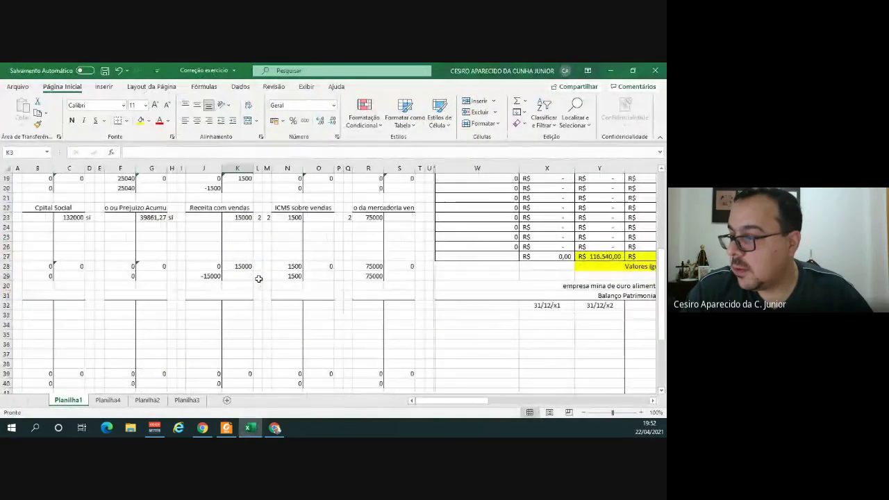
pyautogui.click(54, 296)
pyautogui.write('De')
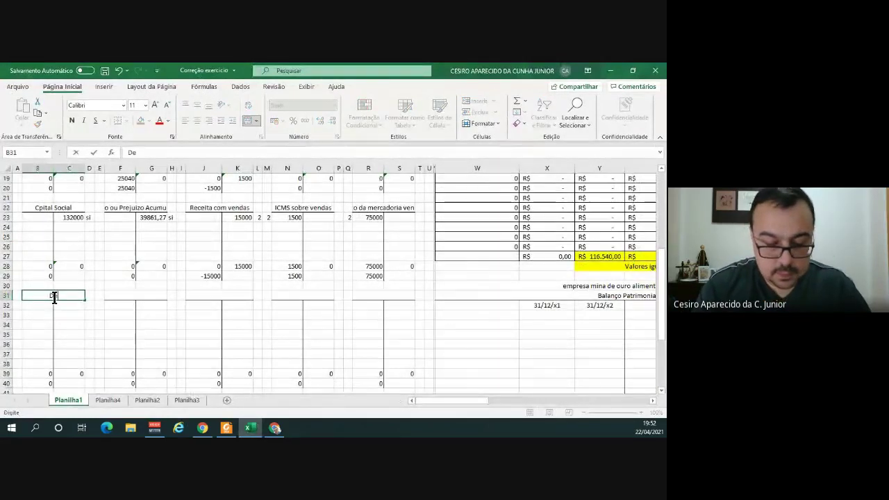
pyautogui.write('spesas')
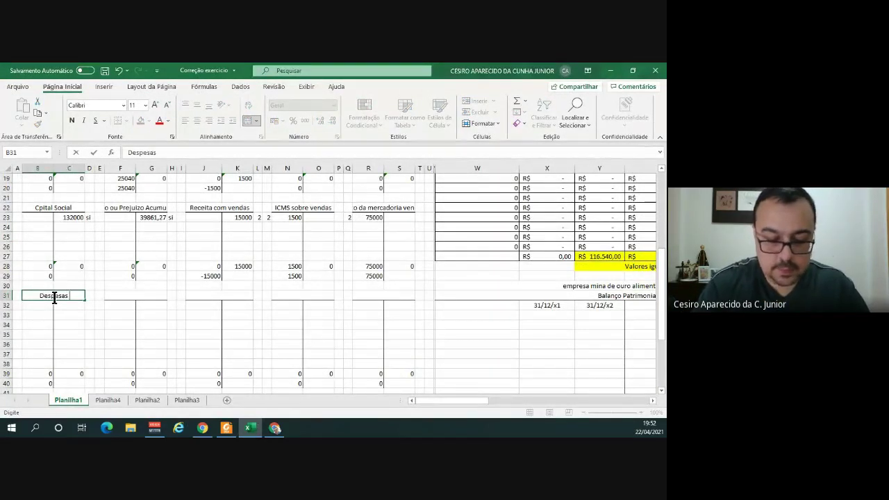
pyautogui.write(' com T')
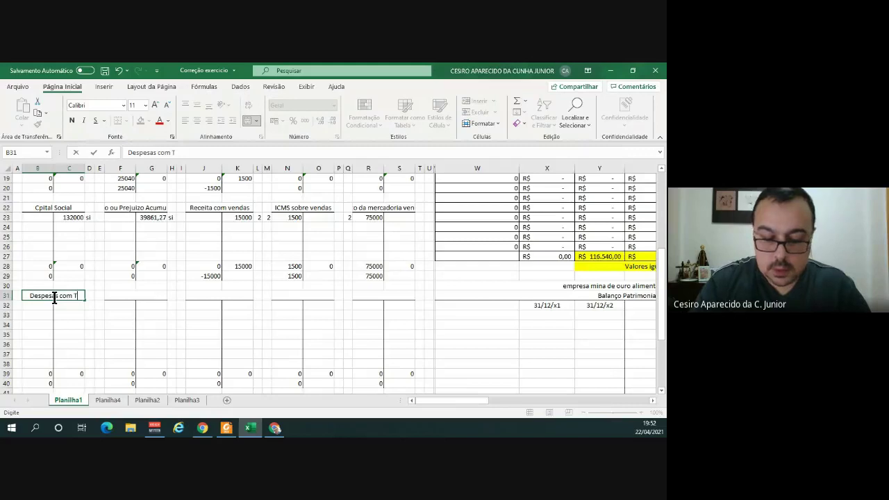
pyautogui.write('el e in')
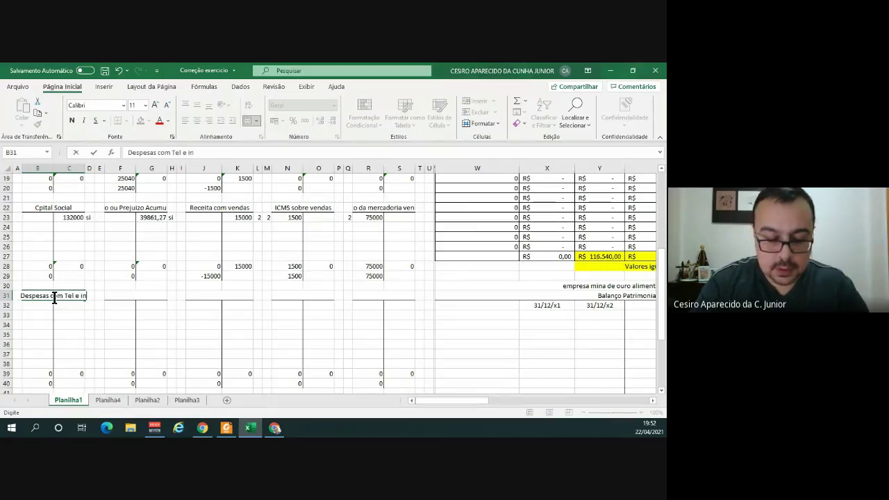
pyautogui.write('ternet')
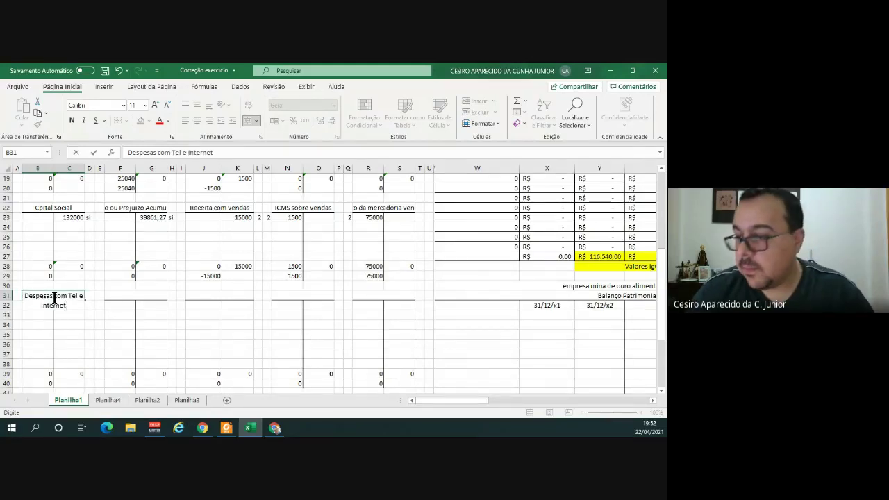
pyautogui.press('Right')
# Name the blank T-account at F31 Tel. E Internet a pagar.
pyautogui.press('Right')
pyautogui.press('Right')
pyautogui.press('Right')
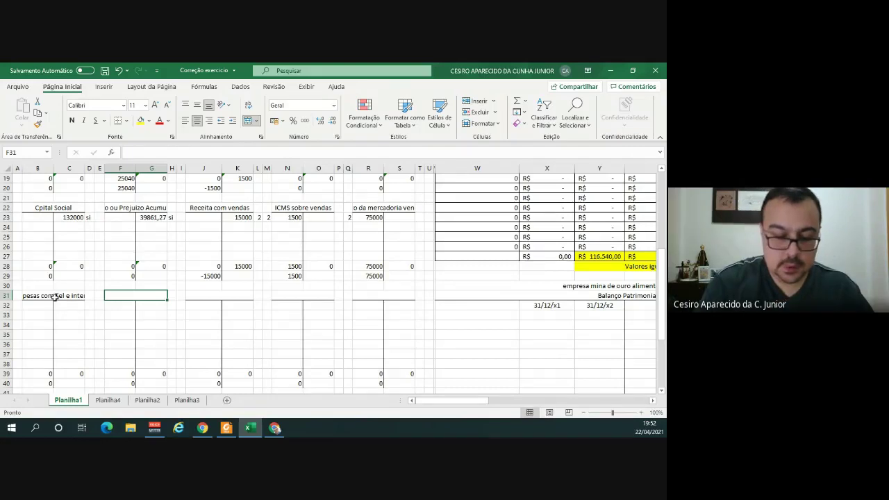
pyautogui.write('Tele')
pyautogui.press('BackSpace')
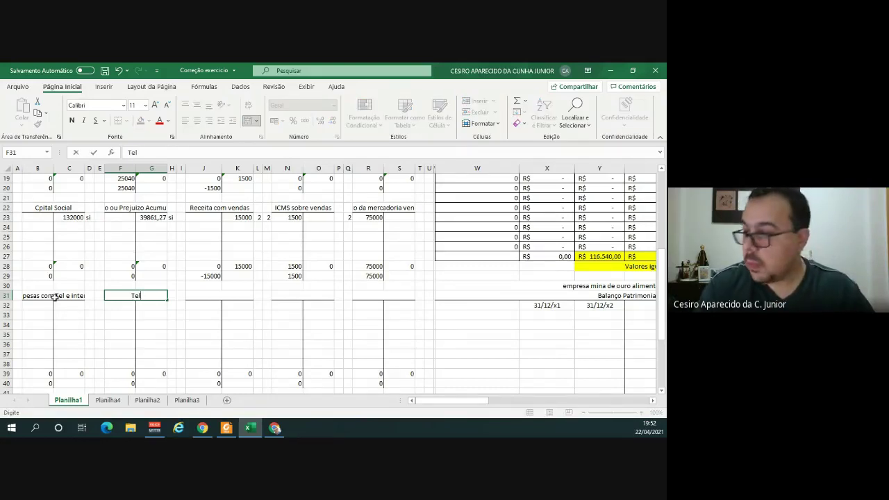
pyautogui.write('. E')
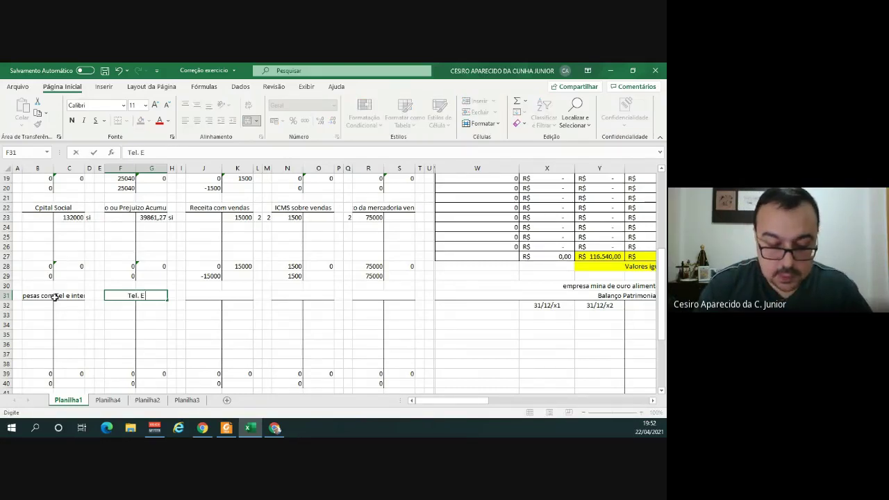
pyautogui.write(' Internet')
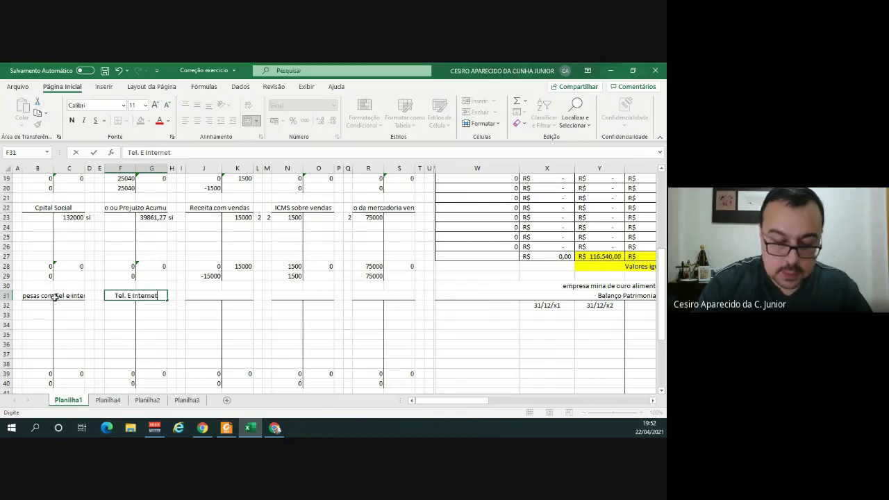
pyautogui.write(' a pagar')
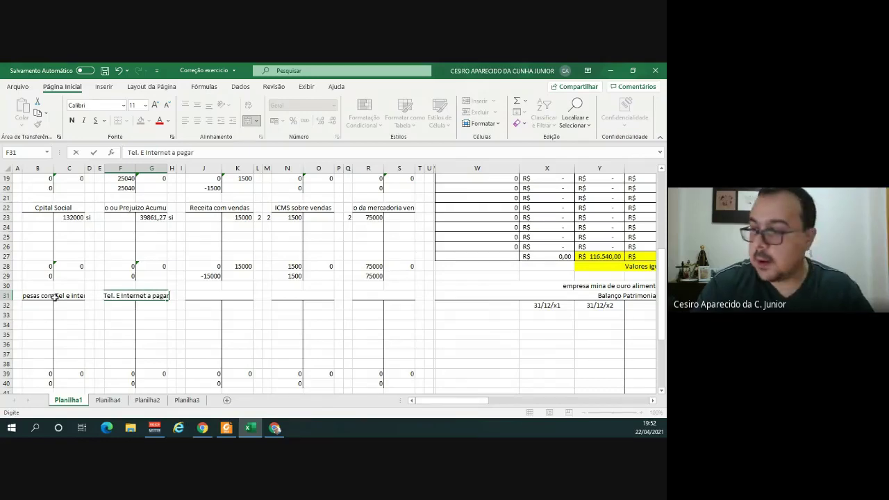
pyautogui.press('Tab')
# Debit 150 to the Despesas com Tel e internet T-account in B32 and label it as entry 3 in A32.
pyautogui.press('Tab')
pyautogui.press('Return')
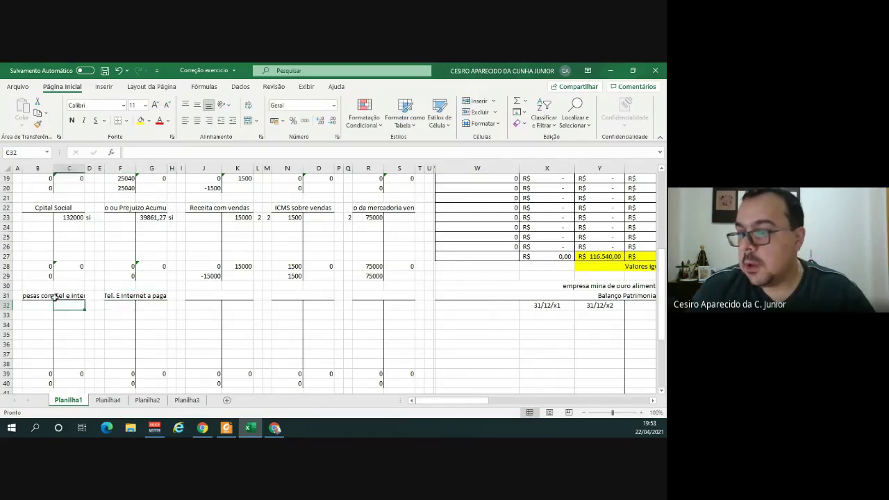
pyautogui.write('3')
pyautogui.press('Tab')
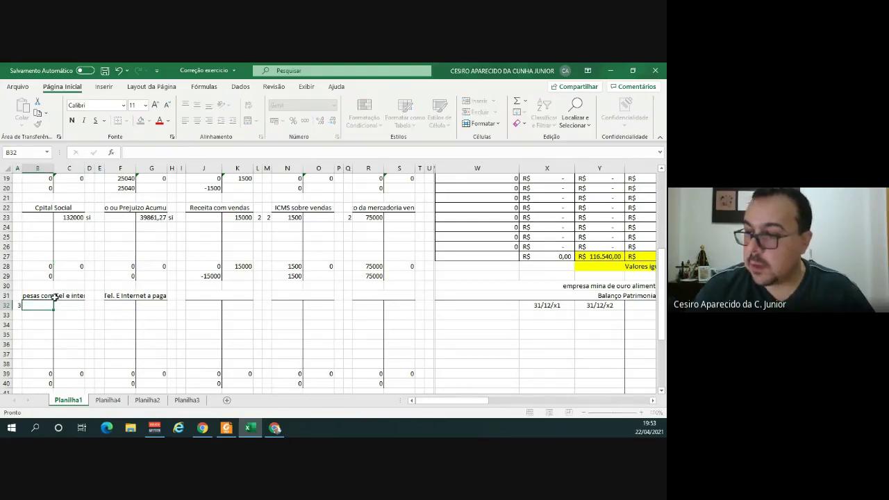
pyautogui.write('150')
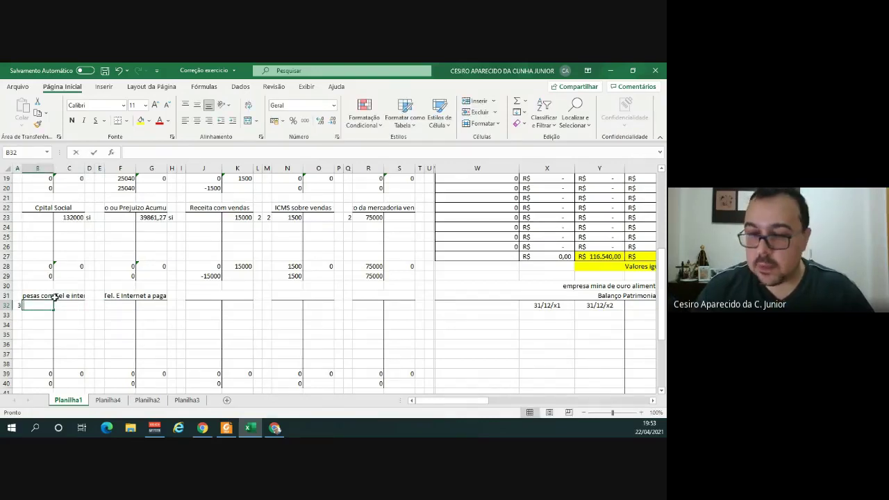
pyautogui.press('Tab')
# Credit 150 to the Tel. E Internet a pagar T-account in G32 and label it as entry 3 in H32.
pyautogui.press('Tab')
pyautogui.press('Tab')
pyautogui.press('Tab')
pyautogui.press('Tab')
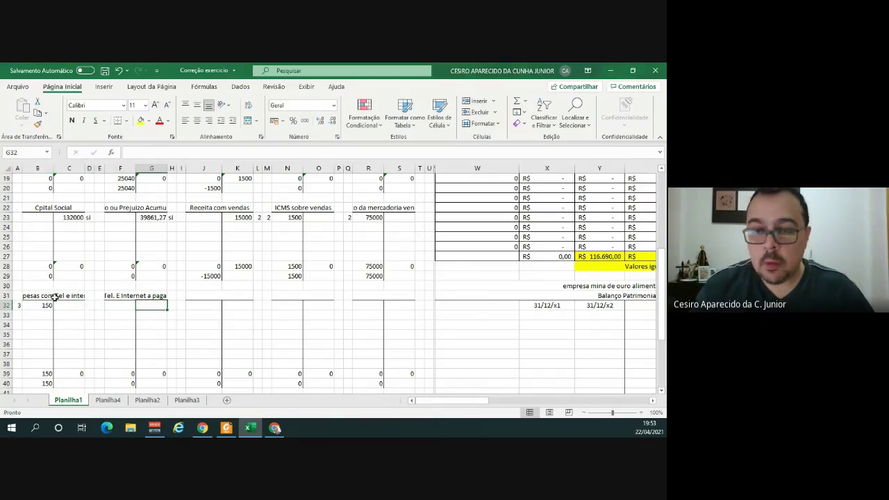
pyautogui.write('150')
pyautogui.press('Tab')
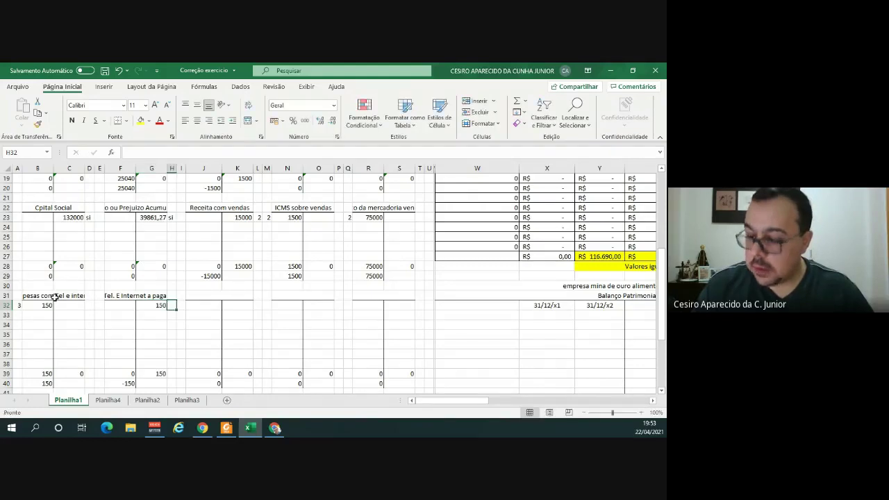
pyautogui.write('3')
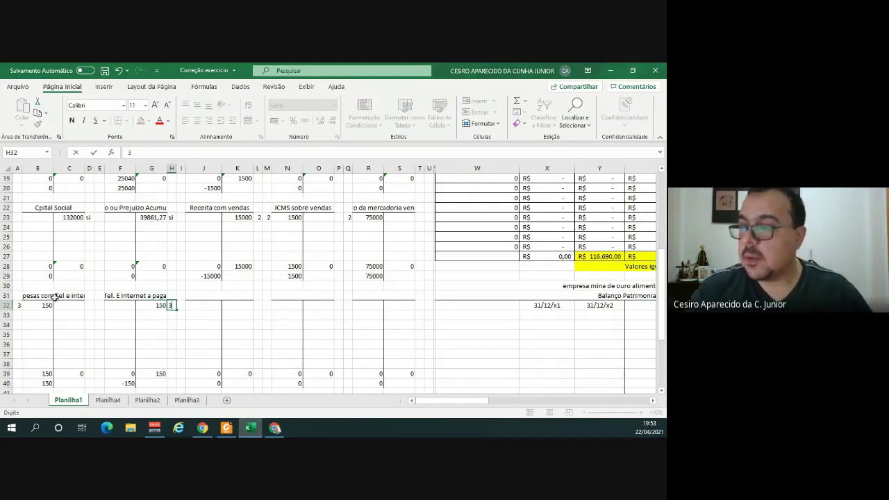
pyautogui.press('Tab')
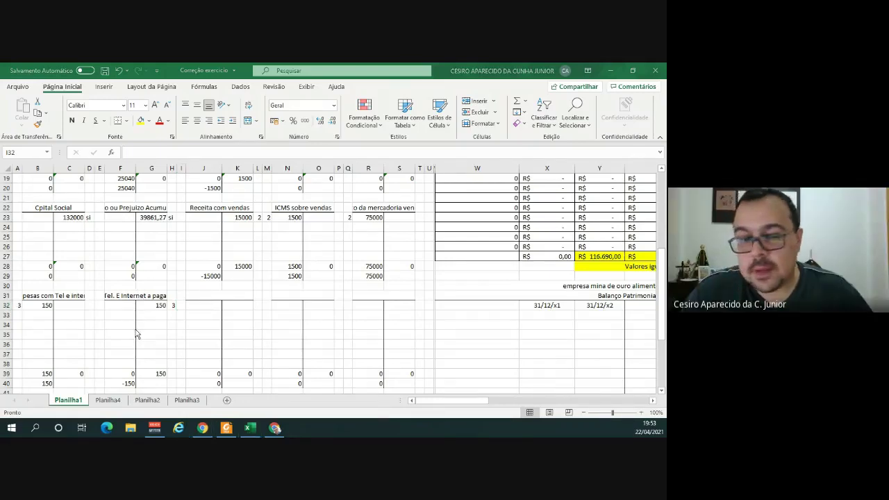
# Switch to the exercise PDF in Foxit Reader and highlight all of event 3.
pyautogui.hotkey('alt', 'Tab')
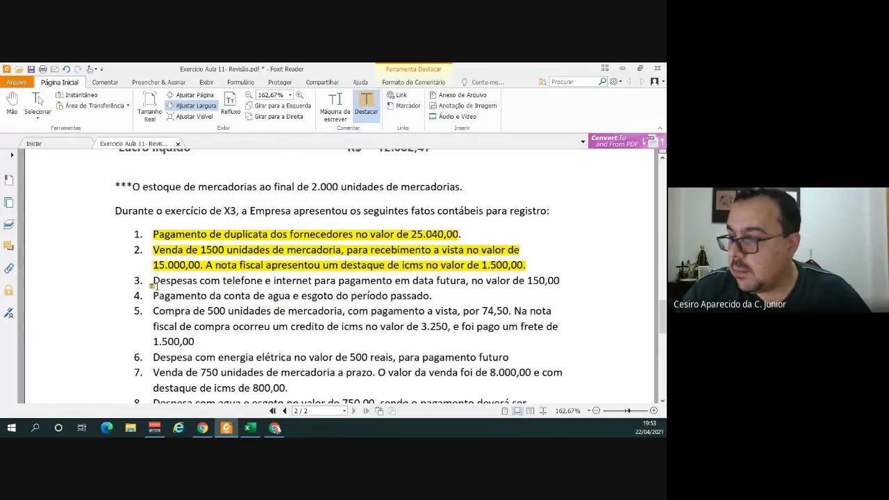
pyautogui.moveTo(154, 281); pyautogui.dragTo(566, 281)
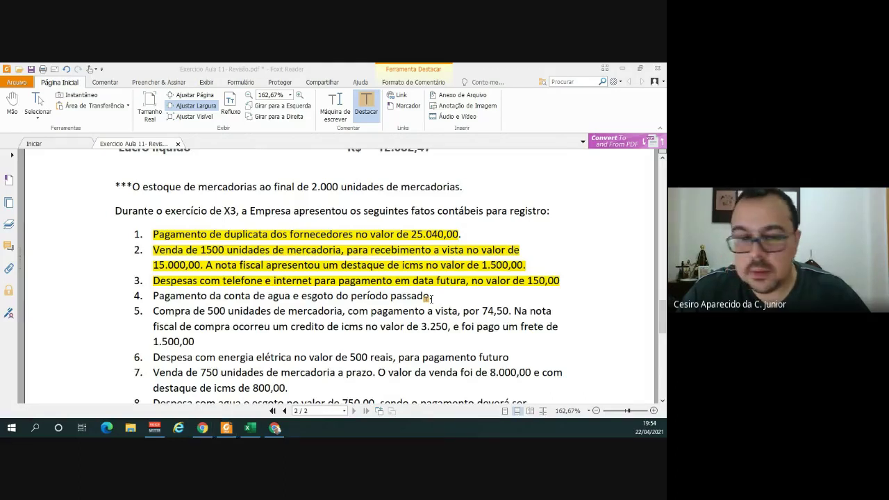
# Return to Excel and correct the spelling of the T-account name in N13 to Agua e esgoto a pagar.
pyautogui.hotkey('alt', 'Tab')
pyautogui.scroll(3, 319, 284)
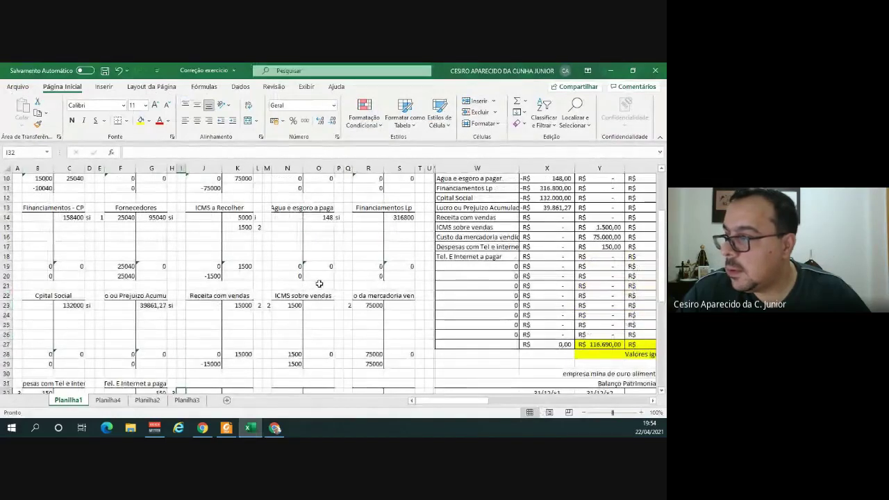
pyautogui.click(314, 208)
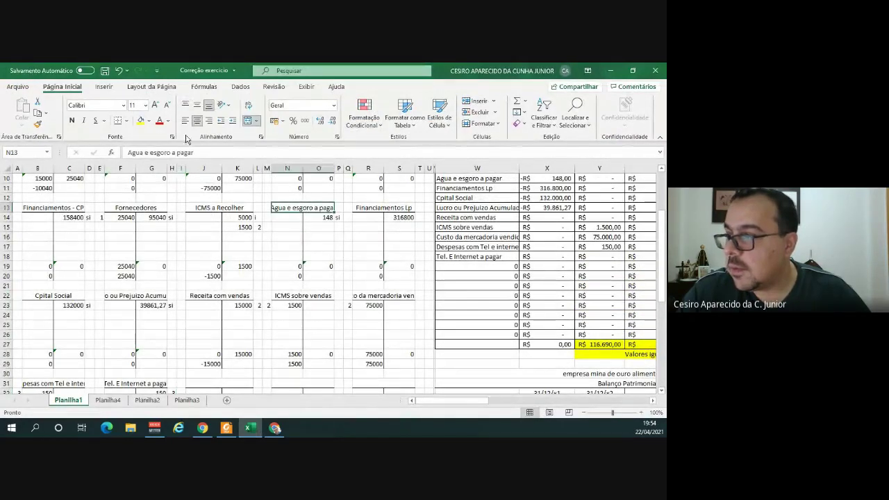
pyautogui.click(167, 152)
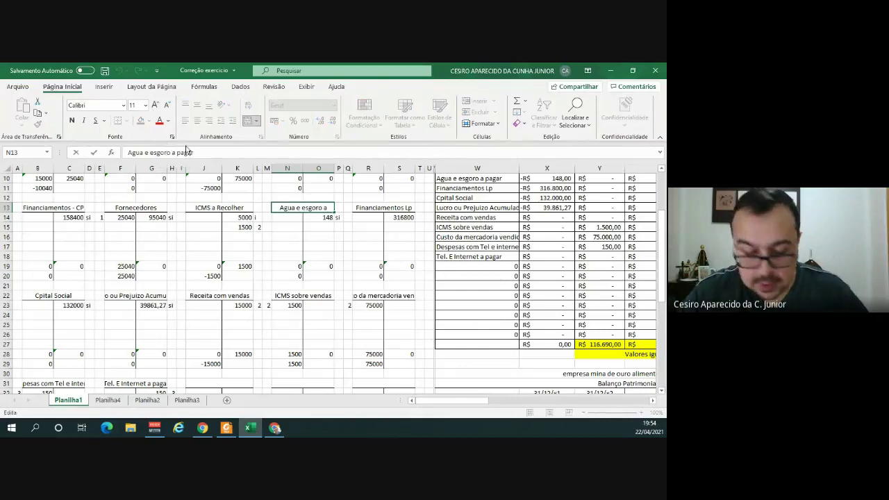
pyautogui.press('BackSpace')
pyautogui.write('t')
pyautogui.press('Return')
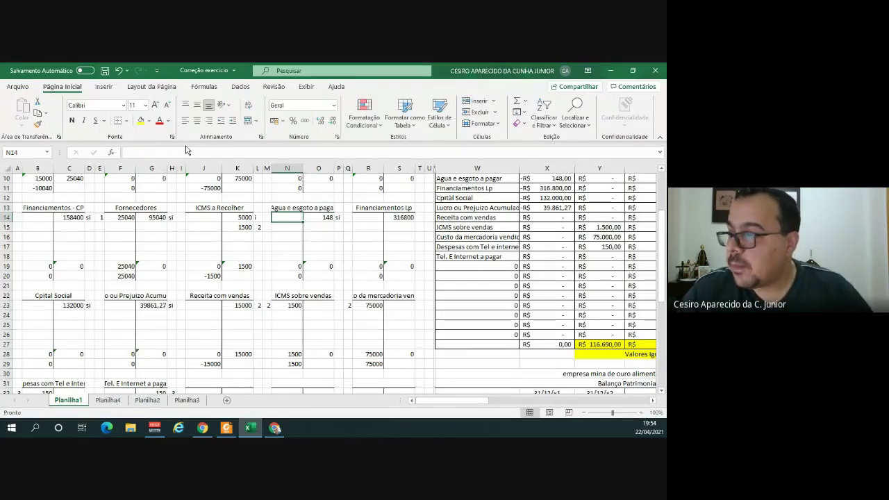
# Debit 148 to the Agua e esgoto a pagar T-account in N14 and label it as entry 4 in M14.
pyautogui.click(321, 208)
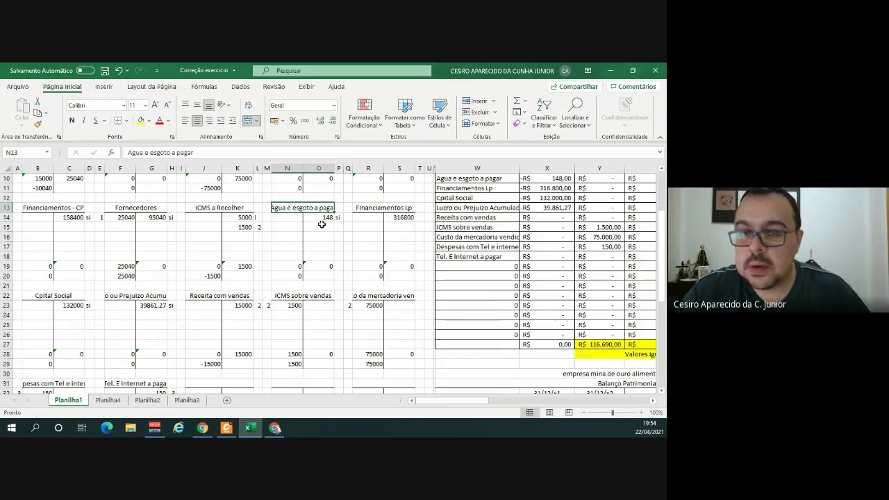
pyautogui.click(266, 217)
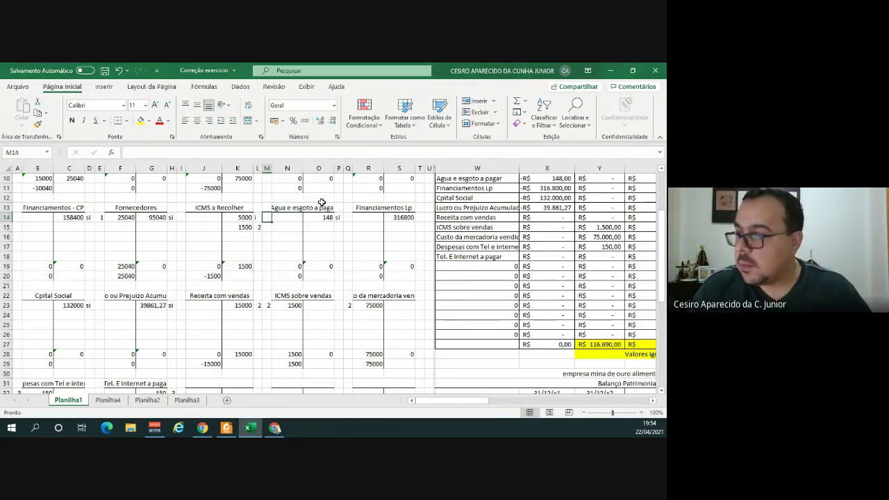
pyautogui.hotkey('alt', 'Tab')
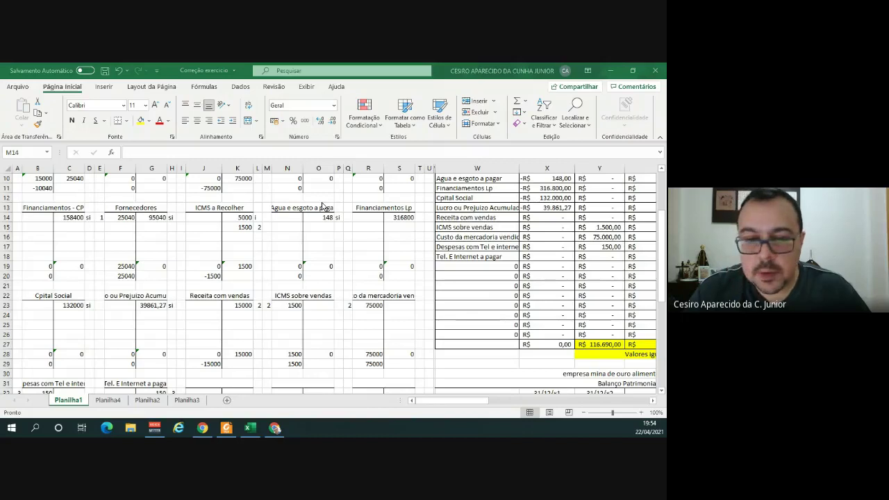
pyautogui.hotkey('alt', 'Tab')
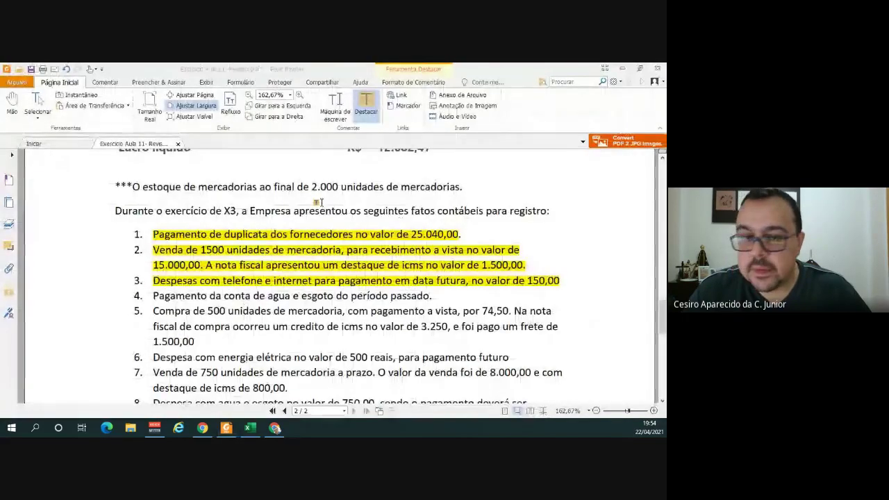
pyautogui.hotkey('alt', 'Tab')
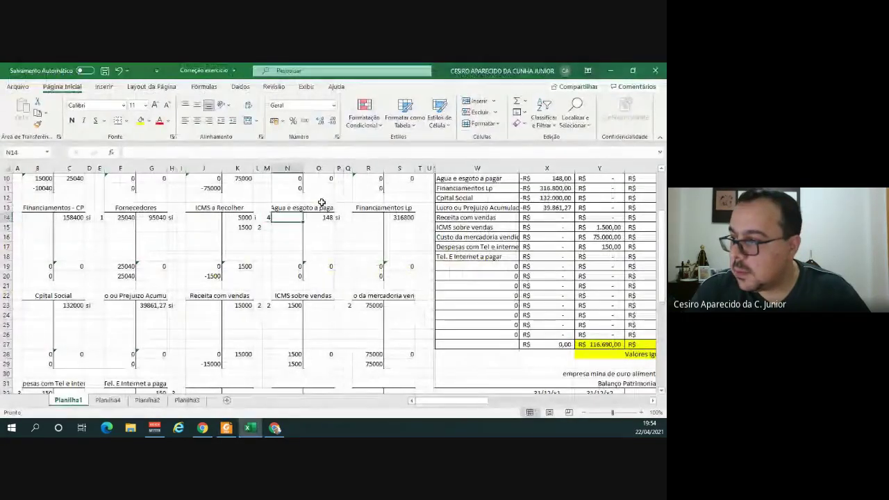
pyautogui.write('148')
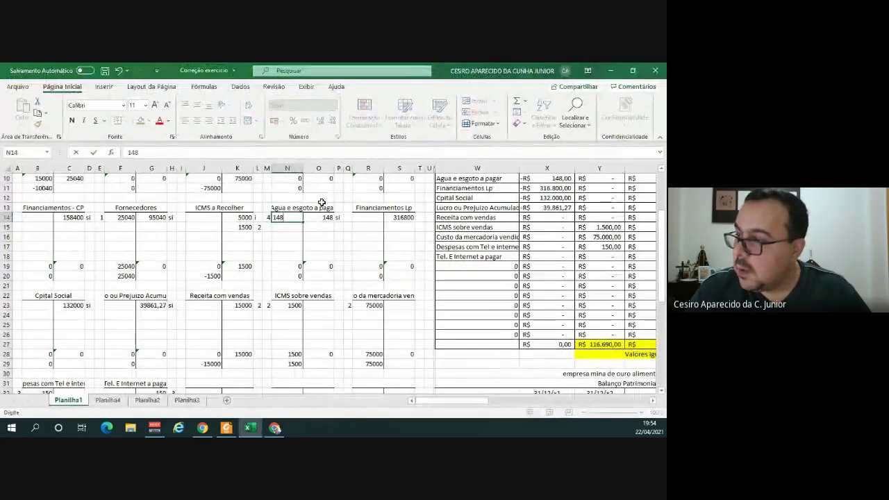
pyautogui.press('Return')
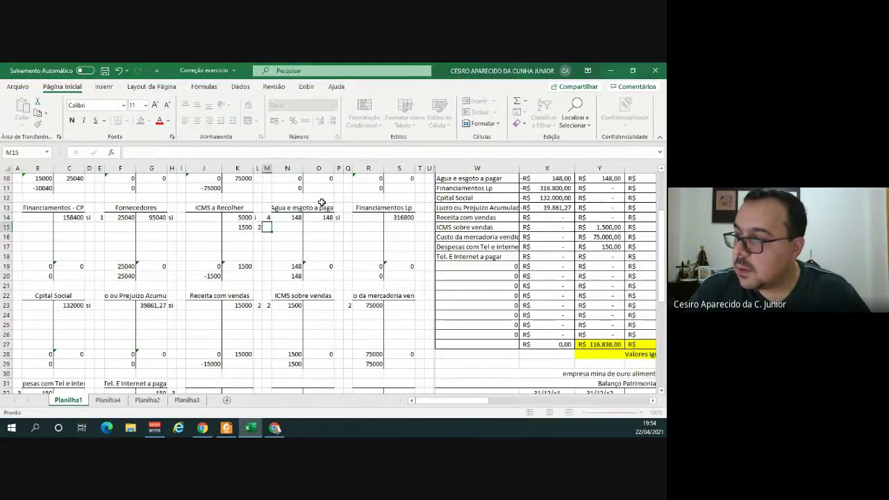
# Credit 148 to the caixa T-account in C3 and label it as entry 4 in D3.
pyautogui.press('Up')
pyautogui.press('Right')
pyautogui.press('Left')
pyautogui.press('Left')
pyautogui.press('Left')
pyautogui.press('Left')
pyautogui.press('Left')
pyautogui.press('Left')
pyautogui.press('Left')
pyautogui.press('Left')
pyautogui.press('Left')
pyautogui.press('Left')
pyautogui.press('Left')
pyautogui.press('Left')
pyautogui.press('Left')
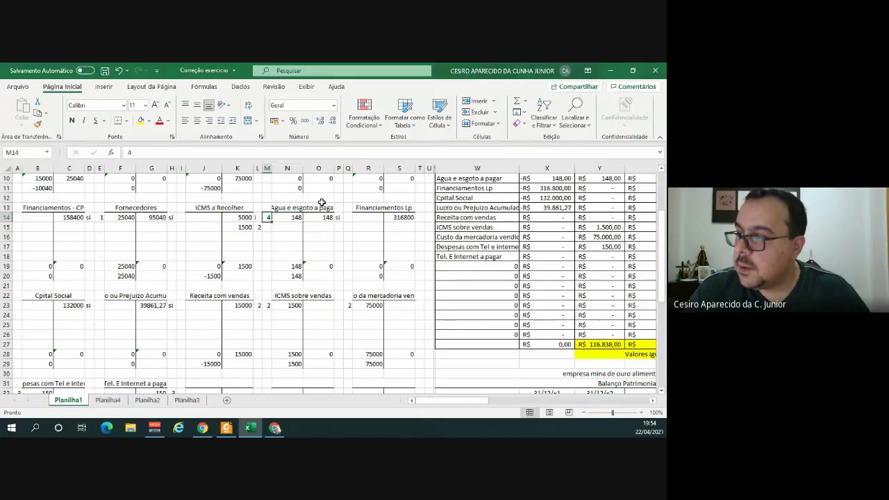
pyautogui.press('Up')
pyautogui.press('Up')
pyautogui.press('Up')
pyautogui.press('Up')
pyautogui.press('Up')
pyautogui.press('Up')
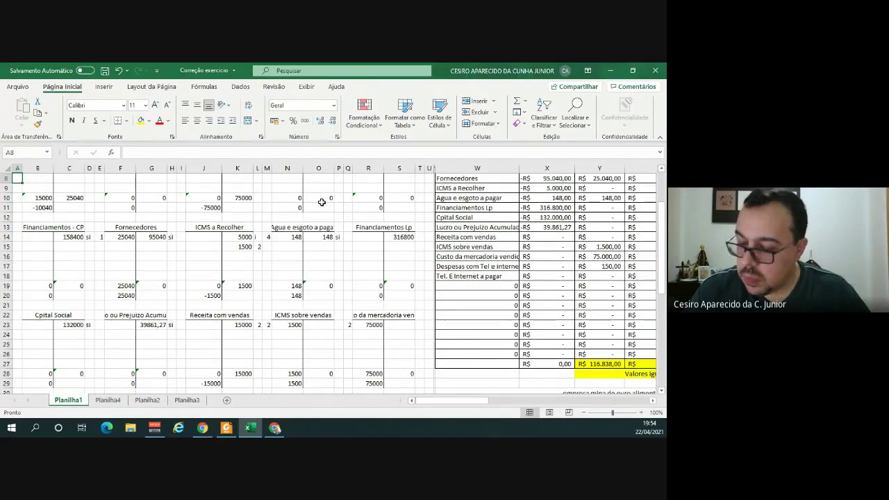
pyautogui.press('Up')
pyautogui.press('Up')
pyautogui.press('Up')
pyautogui.press('Up')
pyautogui.press('Up')
pyautogui.press('Right')
pyautogui.press('Right')
pyautogui.write('148')
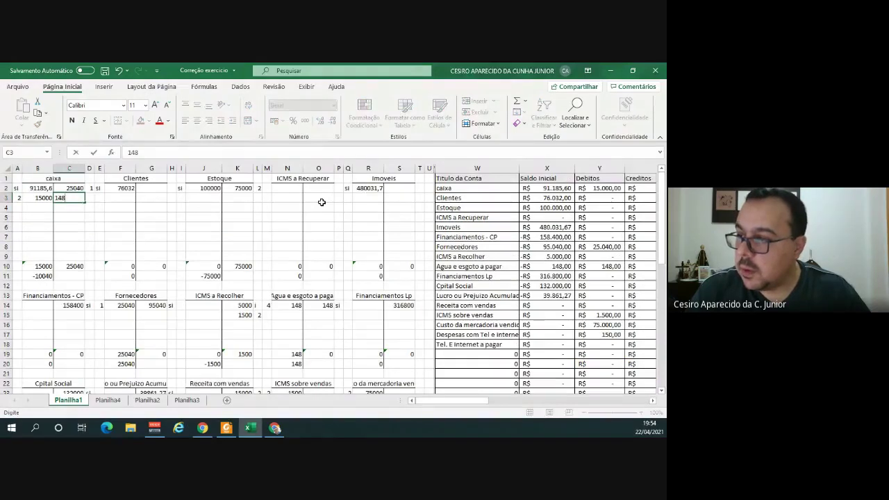
pyautogui.press('Tab')
pyautogui.write('4')
pyautogui.press('Tab')
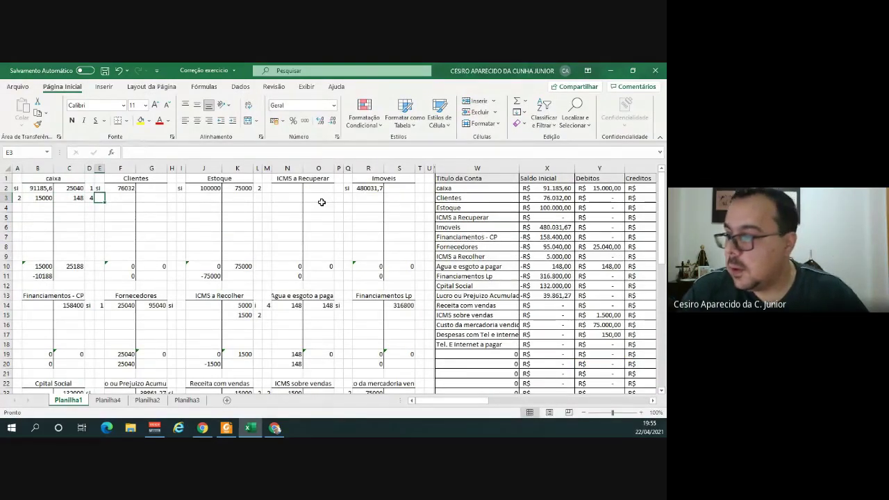
# Highlight all of event 4 in the exercise PDF in Foxit Reader, and return to Excel to check its debit in N14.
pyautogui.hotkey('alt', 'Tab')
pyautogui.moveTo(148, 296); pyautogui.dragTo(432, 295)
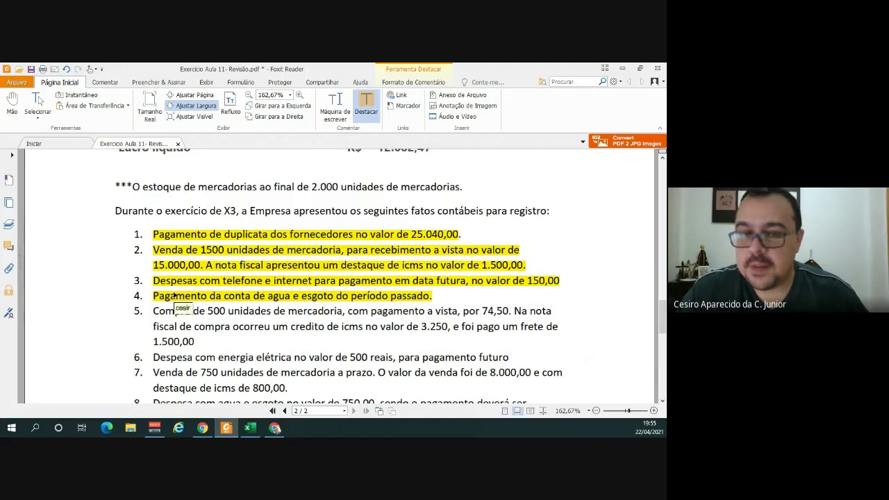
pyautogui.hotkey('alt', 'Tab')
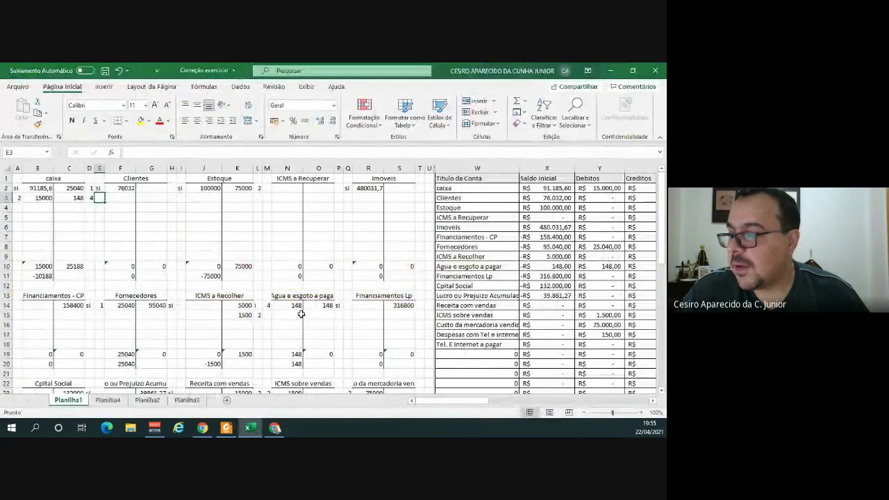
pyautogui.click(295, 307)
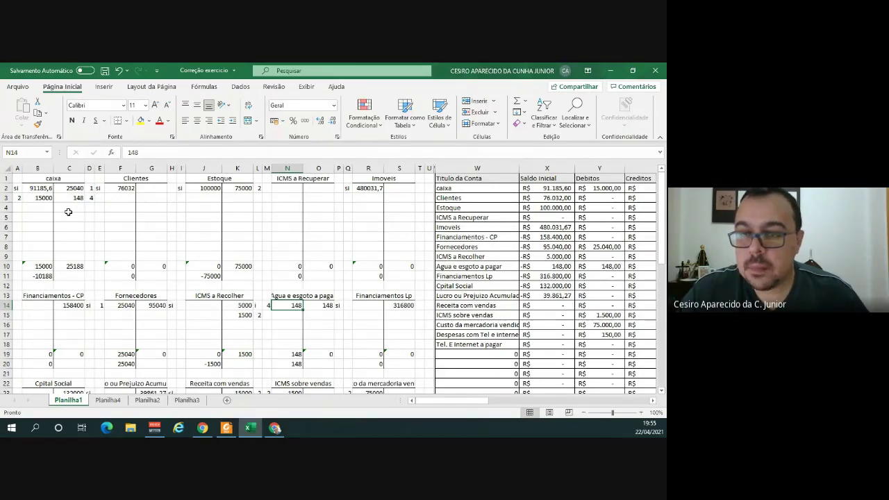
# Switch to the exercise PDF in Foxit Reader and highlight the desp com agua e esgoto line of the income statement.
pyautogui.hotkey('alt', 'Tab')
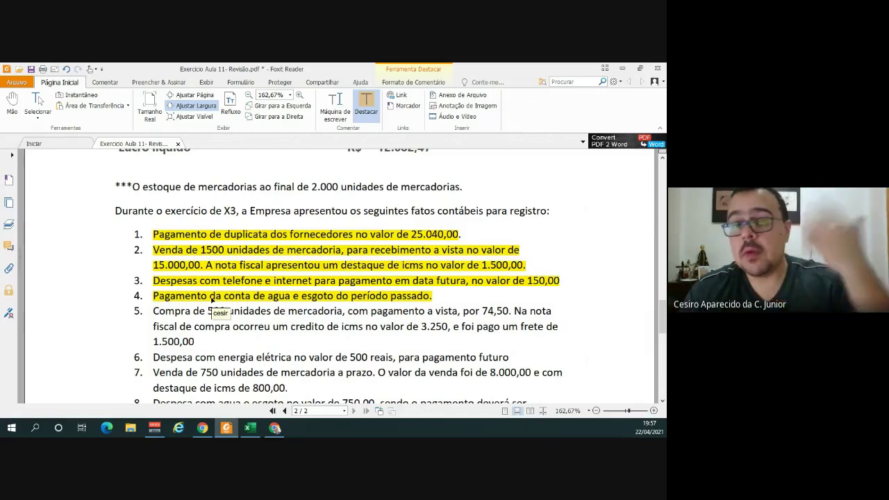
pyautogui.scroll(5, 342, 277)
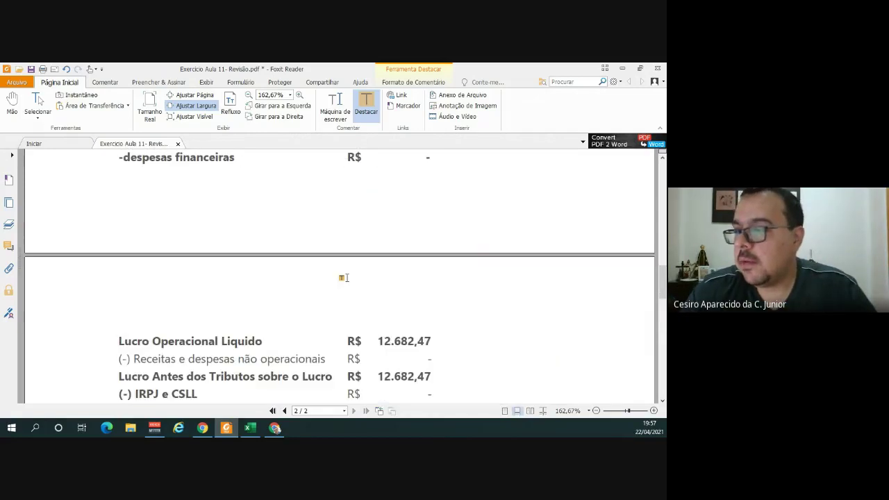
pyautogui.scroll(3, 342, 278)
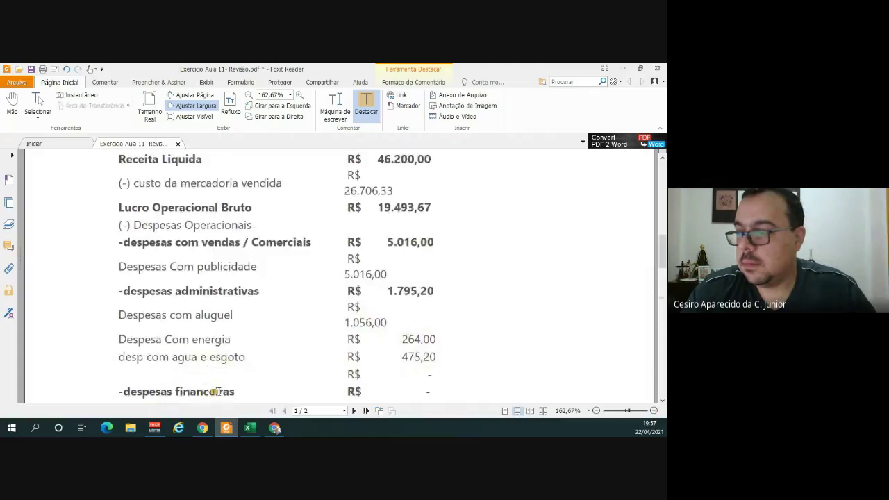
pyautogui.moveTo(438, 361); pyautogui.dragTo(114, 364)
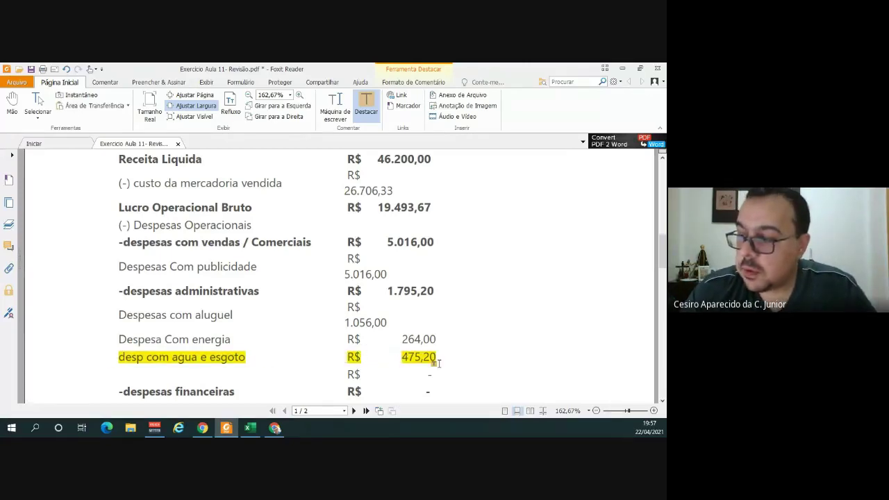
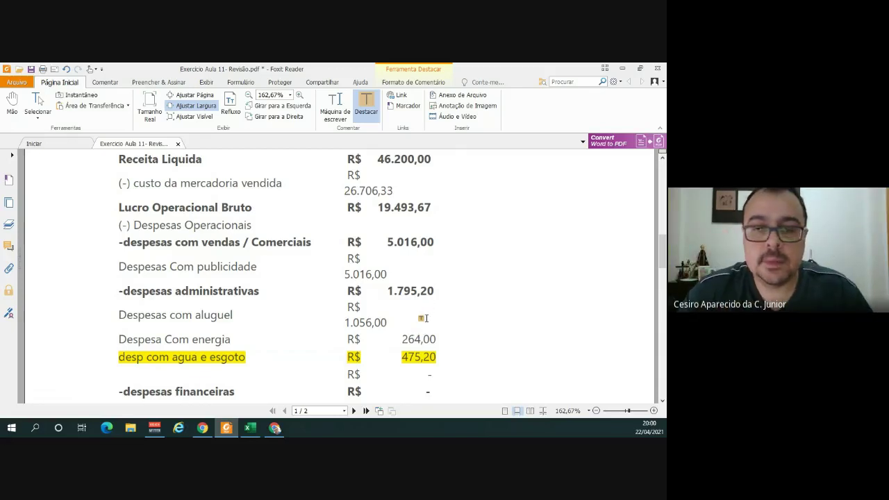
# Return to Excel and review the T-accounts and trial balance down to the entries for event 3.
pyautogui.hotkey('alt', 'Tab')
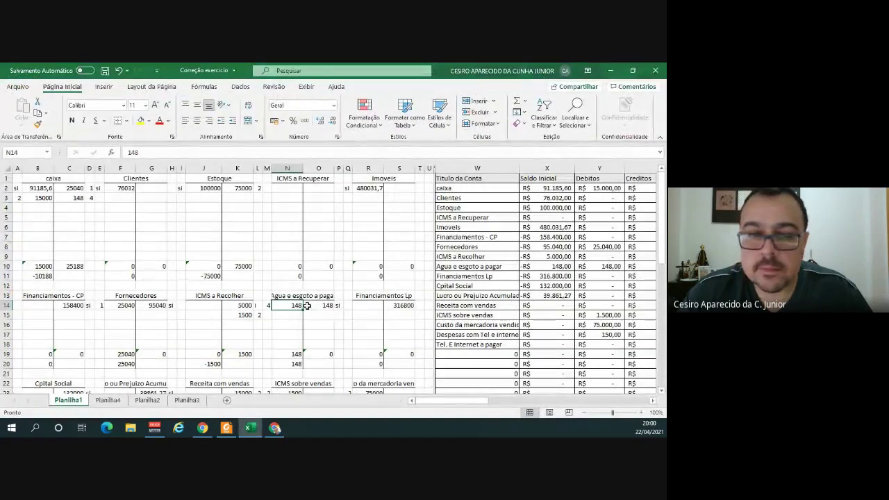
pyautogui.scroll(-1, 306, 306)
pyautogui.scroll(-3, 306, 306)
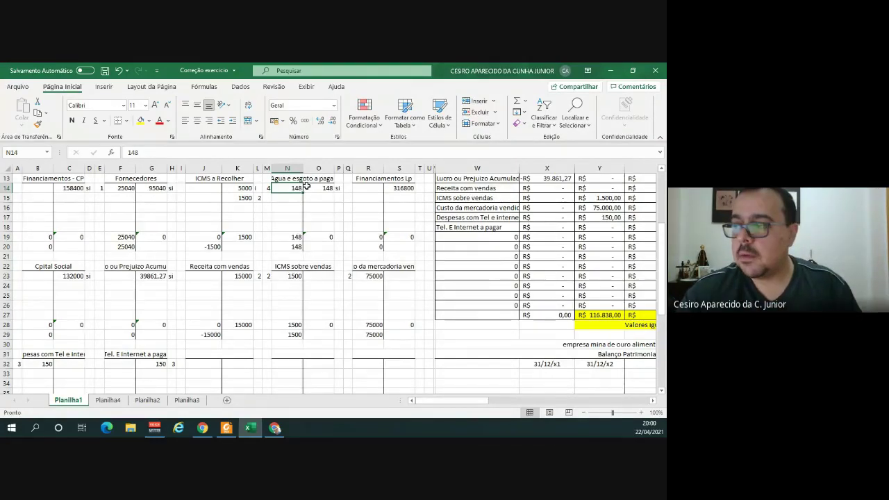
pyautogui.scroll(1, 304, 188)
pyautogui.scroll(3, 290, 225)
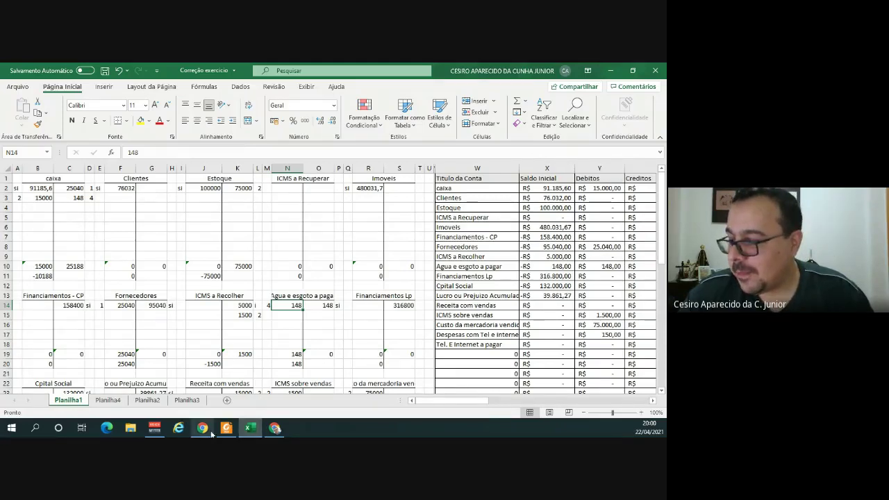
# Switch to the exercise PDF in Foxit Reader and read event 5 on the purchase of 500 units.
pyautogui.moveTo(212, 433)
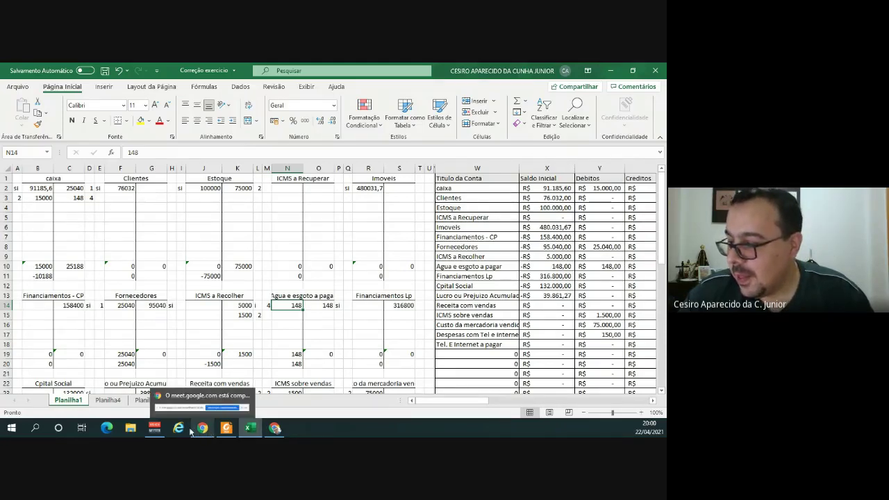
pyautogui.click(230, 430)
pyautogui.scroll(-10, 220, 328)
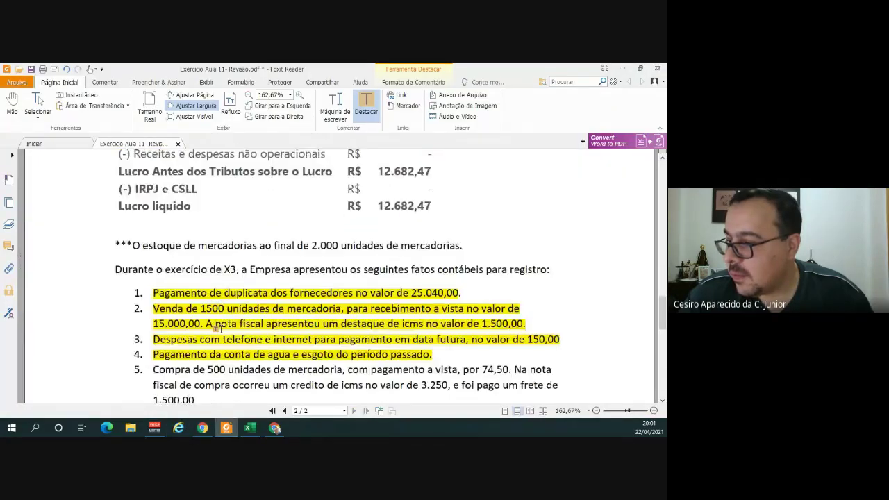
pyautogui.scroll(-1, 217, 328)
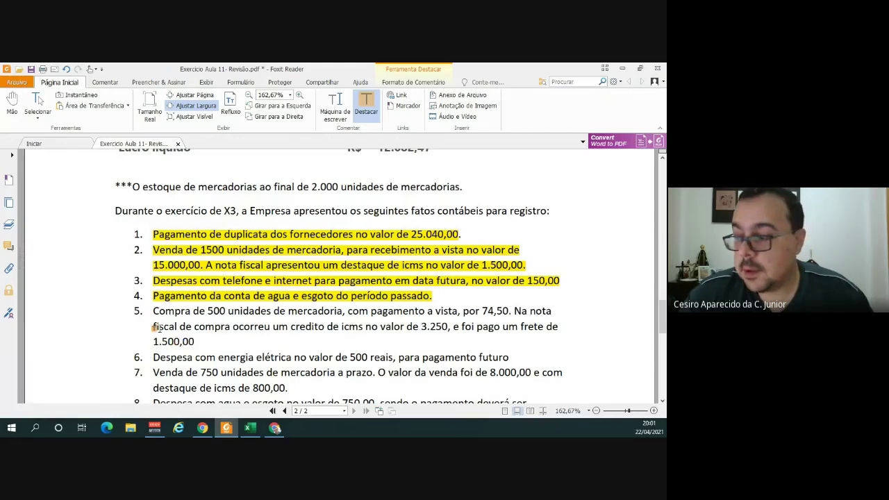
# Return to Excel and enter the purchase preço as =500*74,50 in D1 of Planilha2.
pyautogui.click(248, 429)
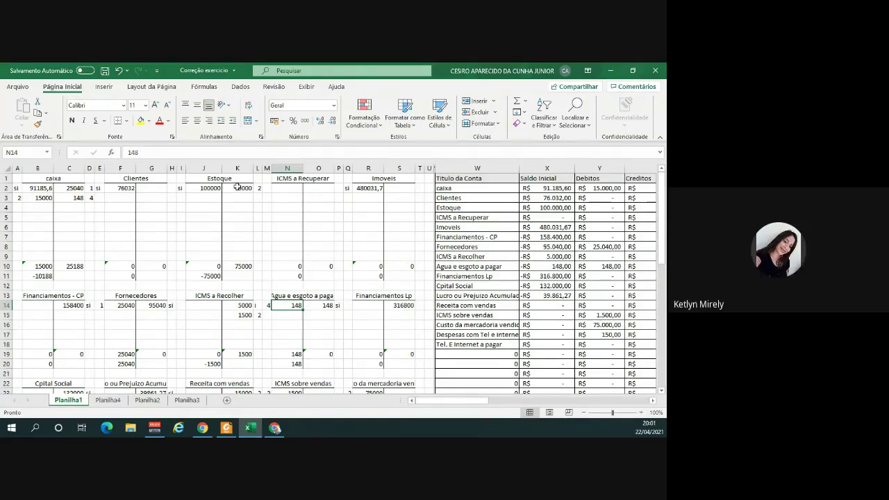
pyautogui.click(138, 400)
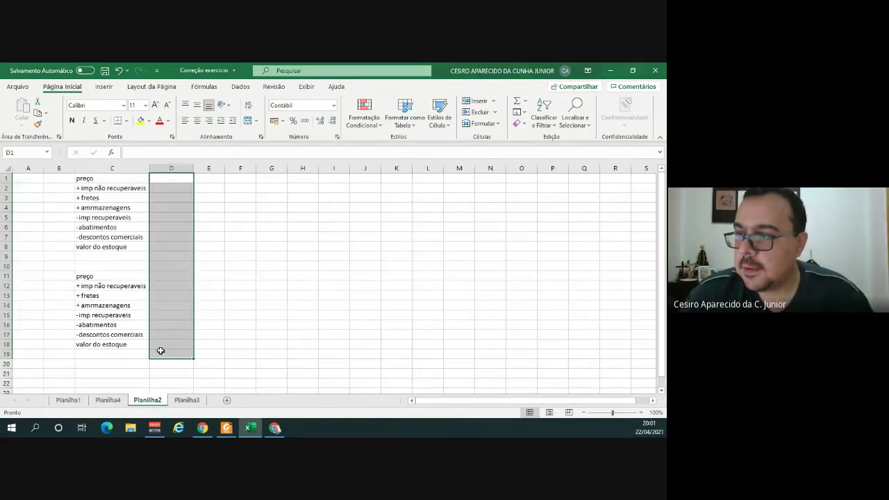
pyautogui.click(174, 180)
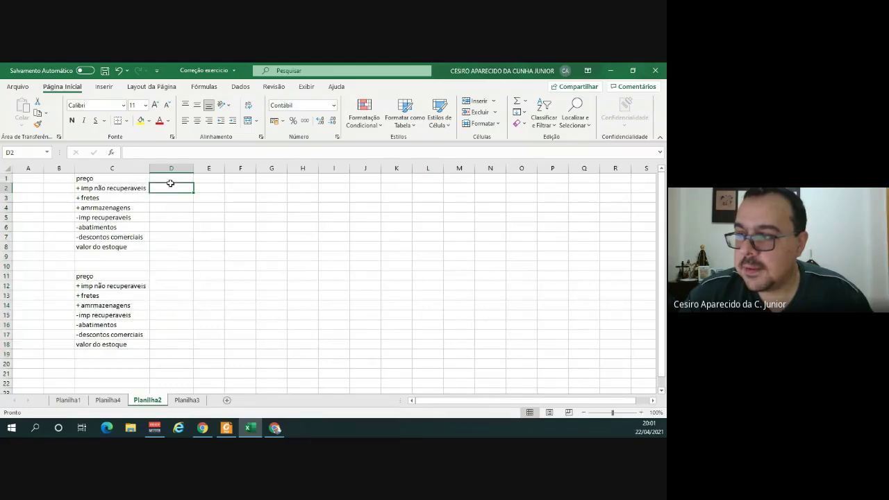
pyautogui.write('=500')
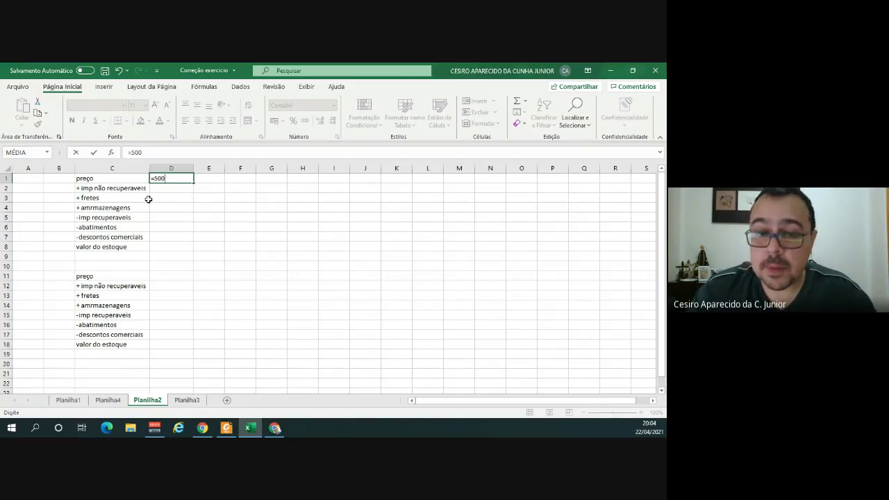
pyautogui.write('*74,50')
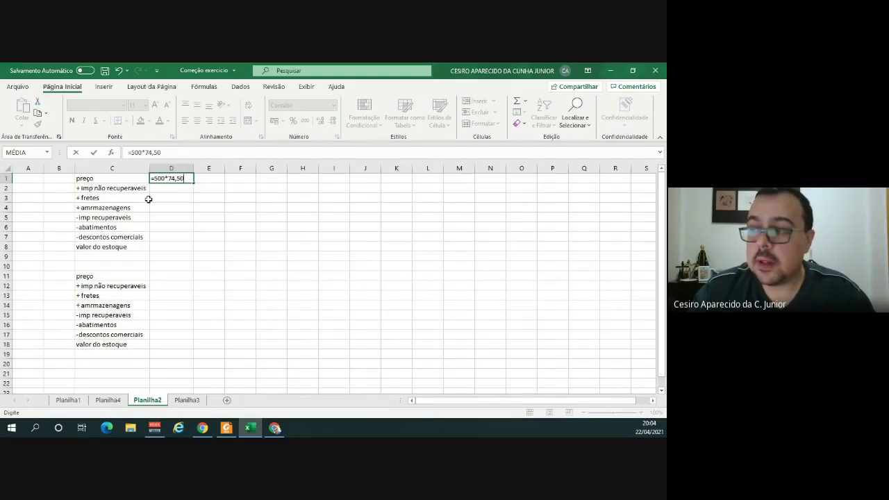
pyautogui.press('Return')
pyautogui.press('Up')
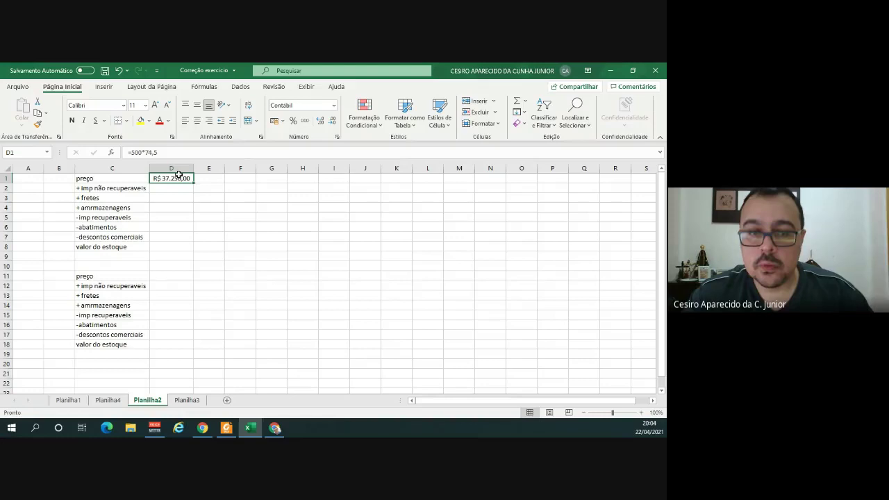
# Enter 0 for imp não recuperaveis, 1500 for fretes and 0 for amrmazenagens in D2:D4.
pyautogui.click(171, 186)
pyautogui.write('0')
pyautogui.press('Return')
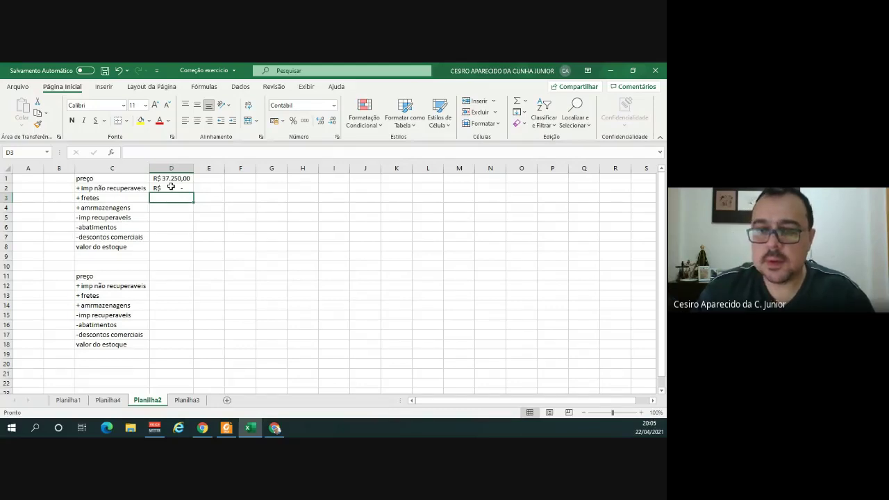
pyautogui.write('1500')
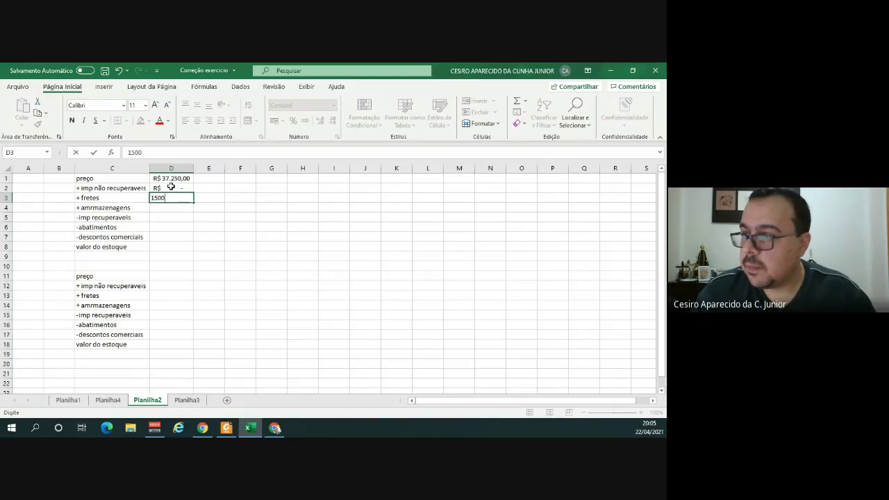
pyautogui.press('Return')
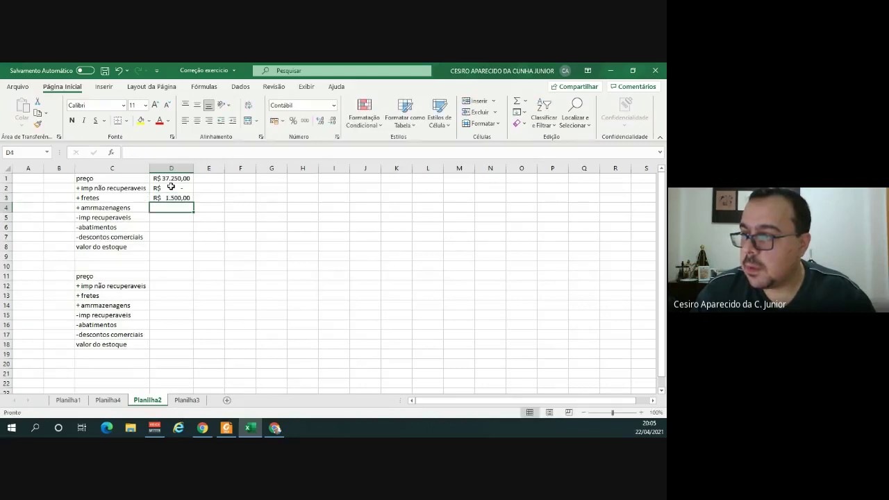
pyautogui.write('0')
pyautogui.press('Return')
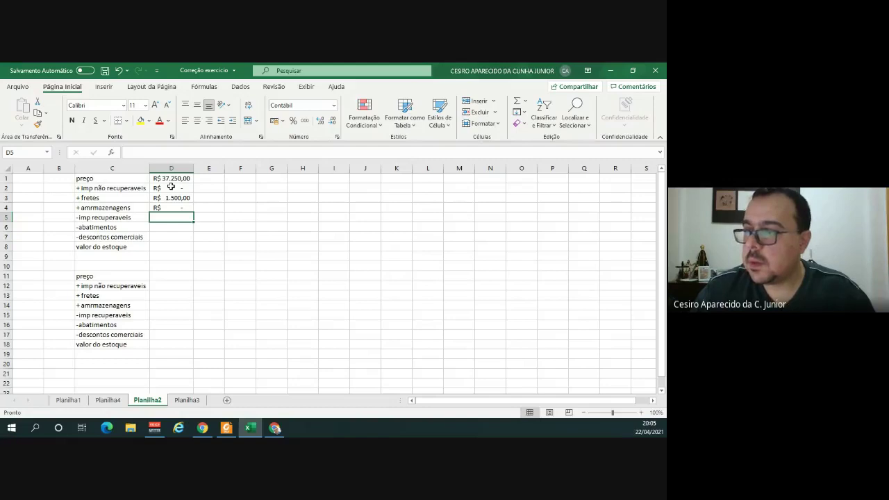
# Check event 5's ICMS credit in the exercise PDF, and enter 3250 for imp recuperaveis in D5 of Planilha2 in Excel.
pyautogui.click(227, 430)
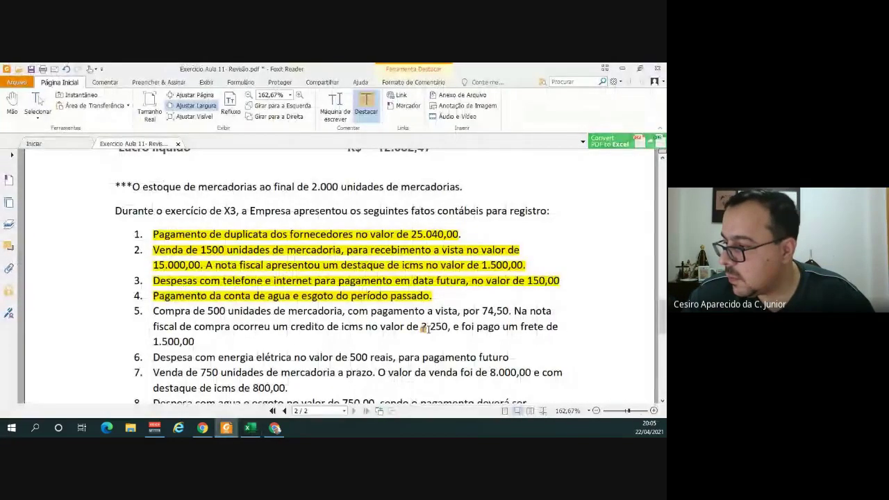
pyautogui.click(254, 431)
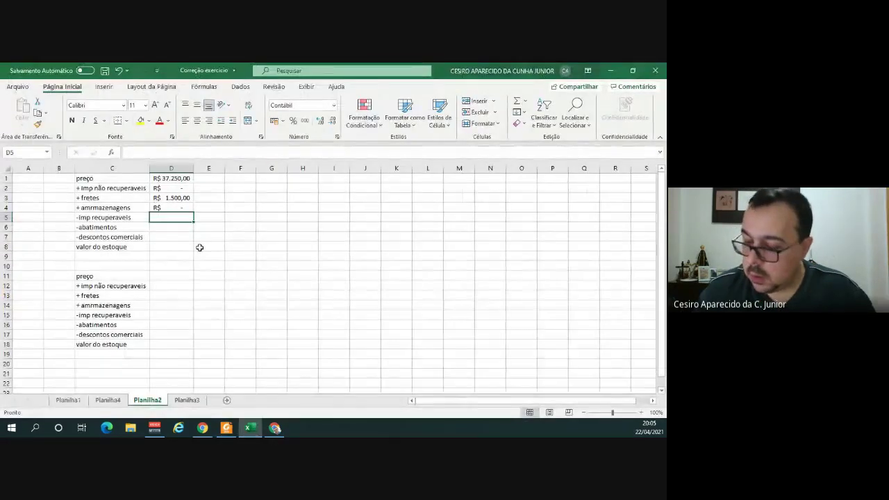
pyautogui.write('3250')
pyautogui.press('Tab')
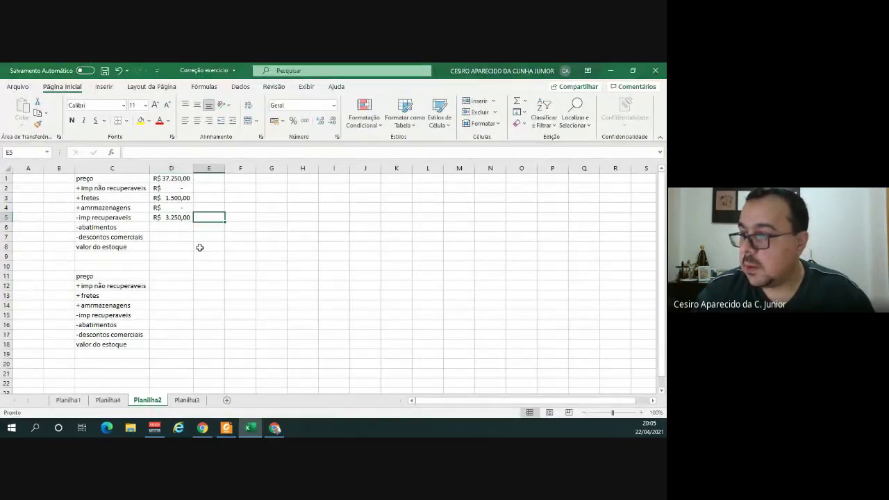
# Enter 0 for both abatimentos and descontos comerciais in D6 and D7.
pyautogui.press('Left')
pyautogui.press('Down')
pyautogui.write('02')
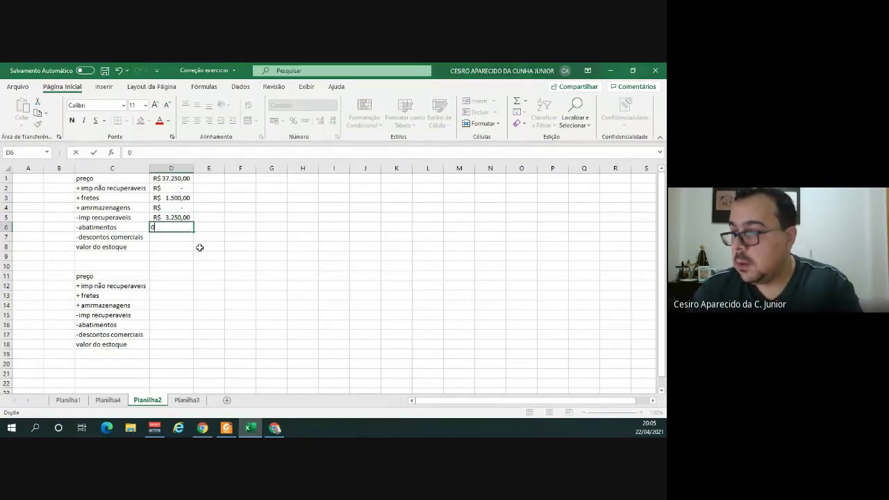
pyautogui.press('Tab')
pyautogui.press('Left')
pyautogui.press('Down')
pyautogui.write('0')
pyautogui.press('Return')
pyautogui.press('Up')
pyautogui.press('Down')
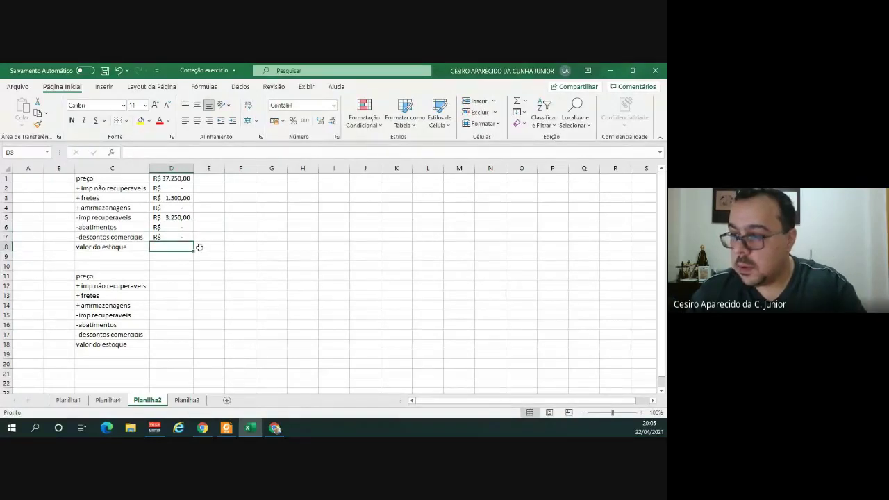
# Calculate the valor do estoque in D8 with the formula =D1+D2+D3+D4-D5-D6-D7.
pyautogui.write('=')
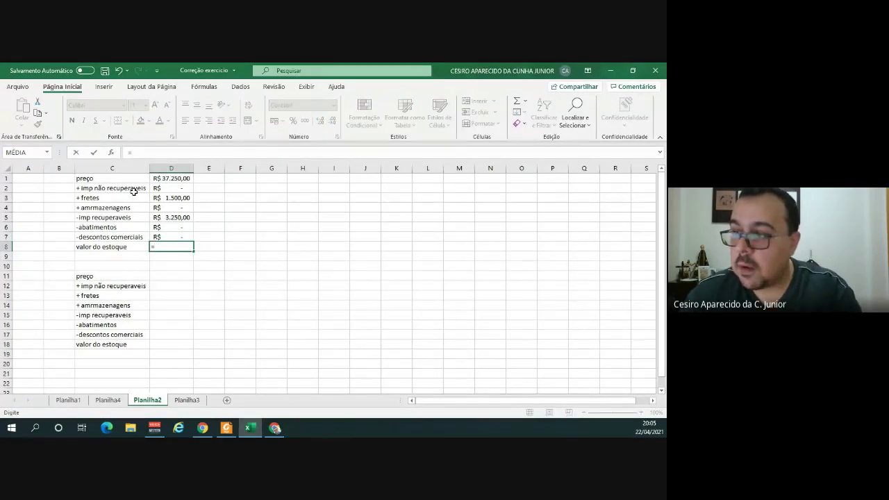
pyautogui.click(171, 178)
pyautogui.write('+')
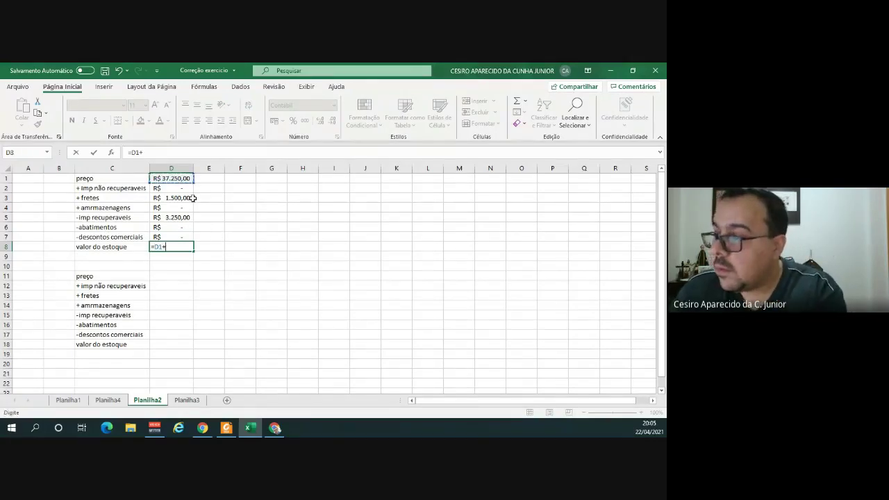
pyautogui.click(186, 189)
pyautogui.write('+')
pyautogui.click(186, 198)
pyautogui.write('+')
pyautogui.click(182, 209)
pyautogui.write('-')
pyautogui.click(180, 217)
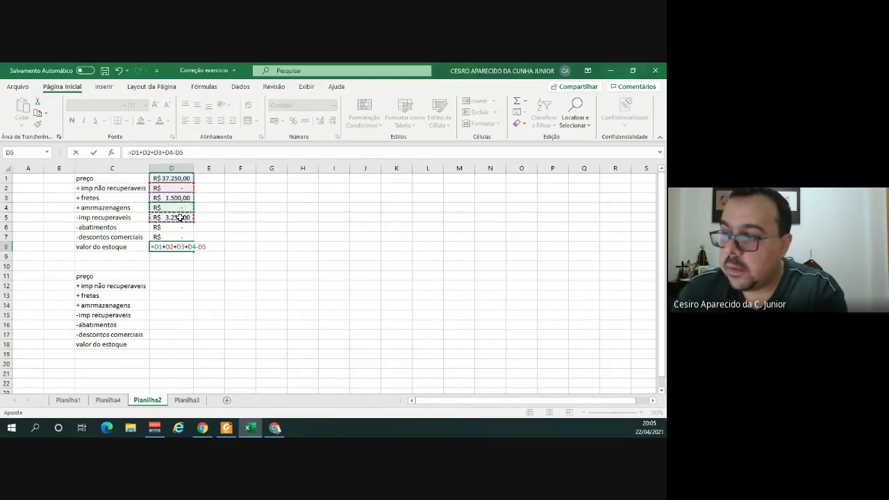
pyautogui.write('-')
pyautogui.click(181, 227)
pyautogui.write('-')
pyautogui.click(169, 237)
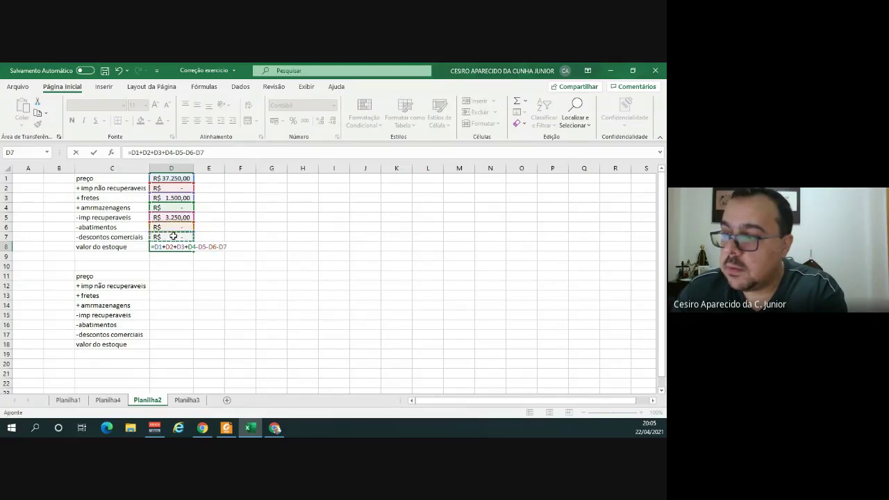
pyautogui.press('Return')
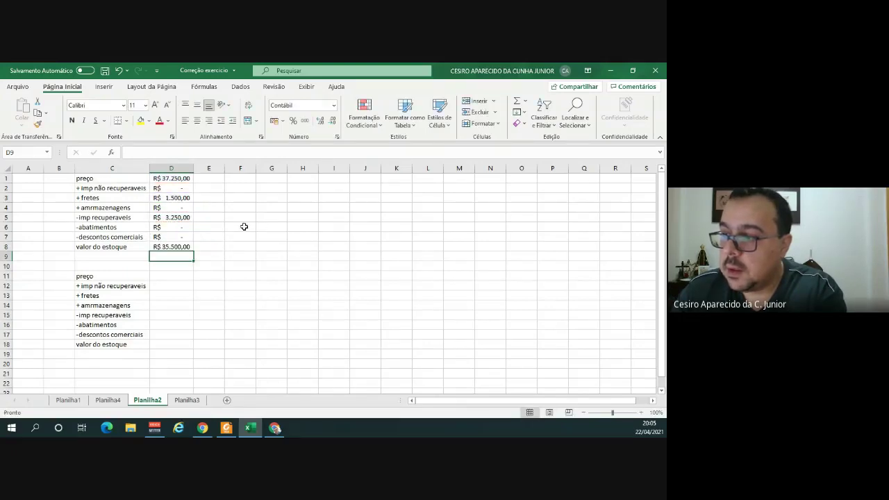
# Review the stock value in D8 and the components in D1:D3, comparing them with event 5 in the exercise PDF.
pyautogui.click(185, 246)
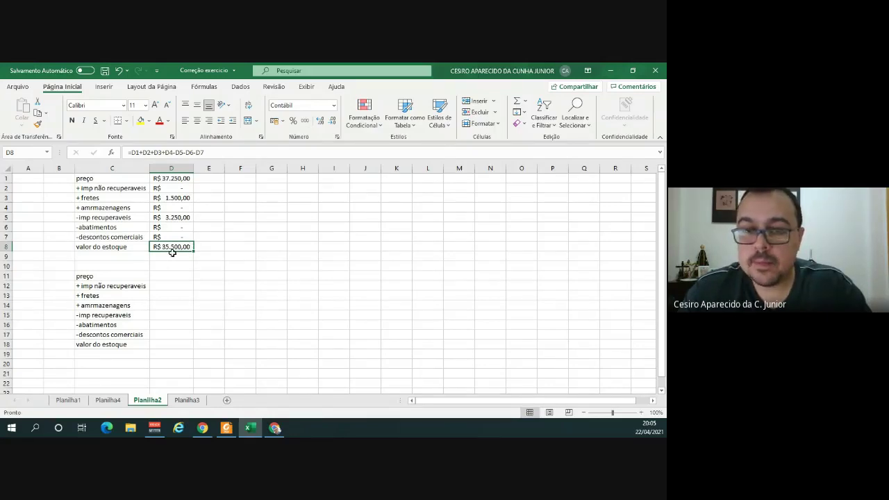
pyautogui.moveTo(183, 182); pyautogui.dragTo(182, 198)
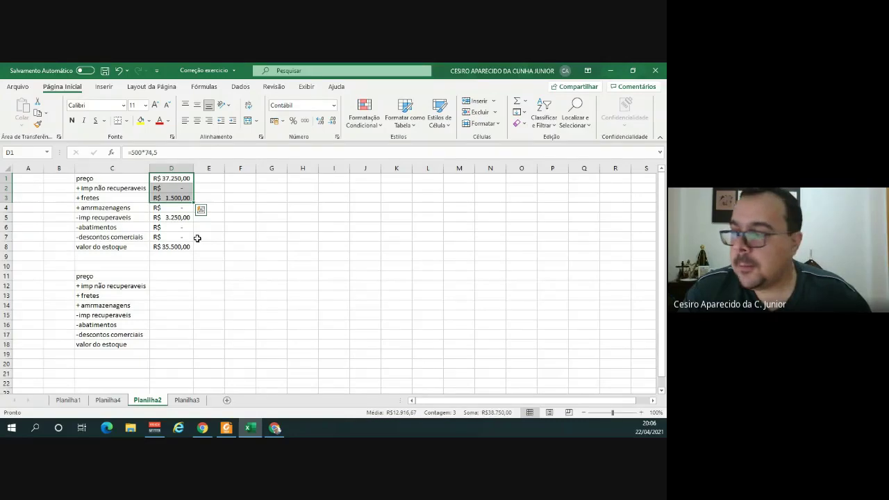
pyautogui.hotkey('alt', 'Tab')
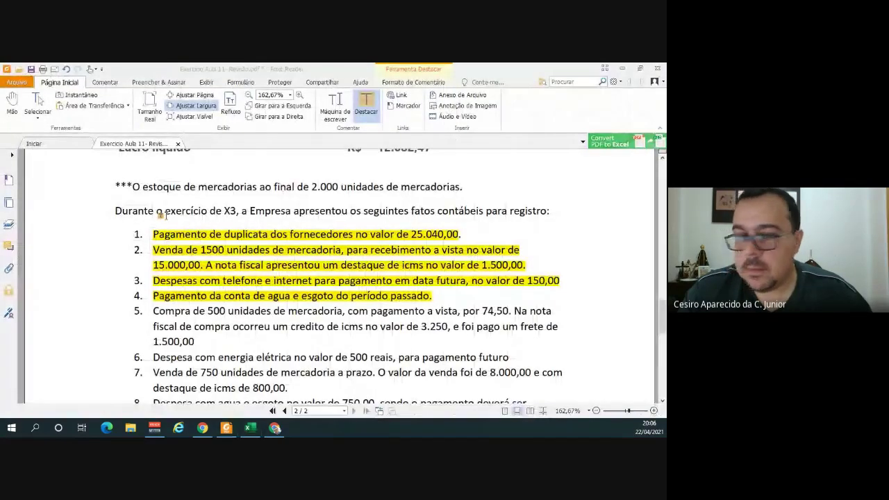
pyautogui.hotkey('alt', 'Tab')
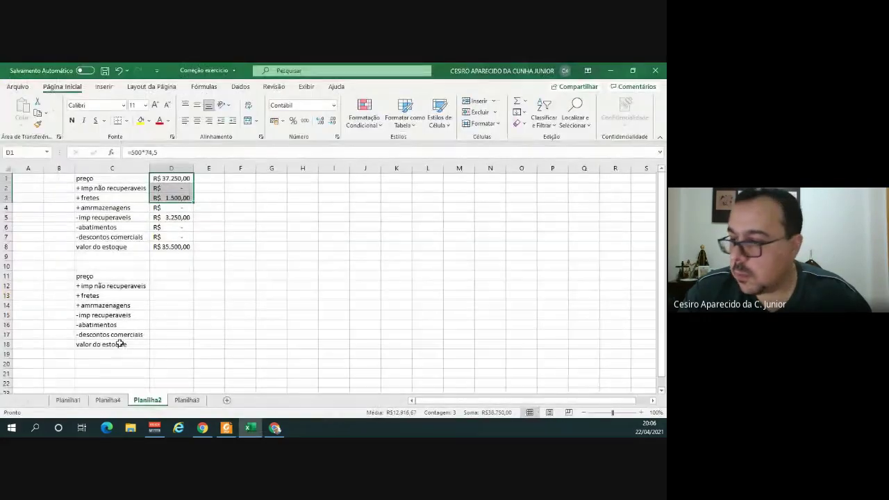
# Debit 35500 to the Estoque T-account in J3 of Planilha1 and label it as entry 5 in I3.
pyautogui.click(68, 400)
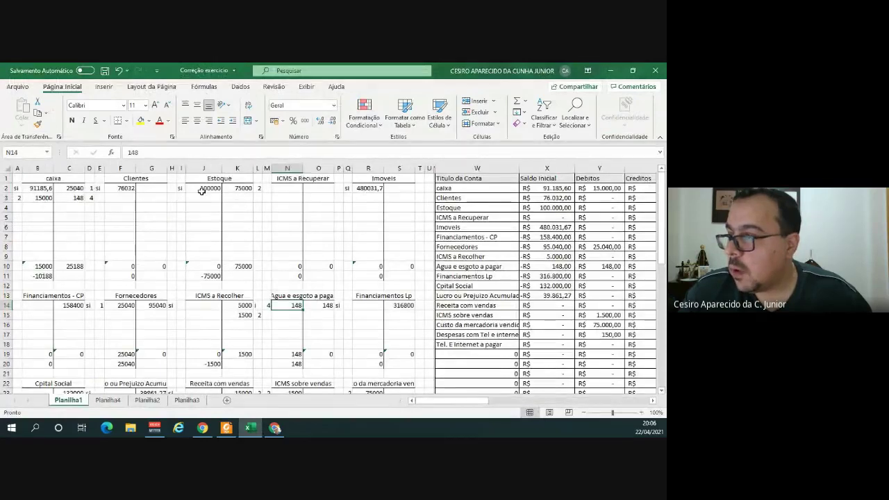
pyautogui.click(181, 198)
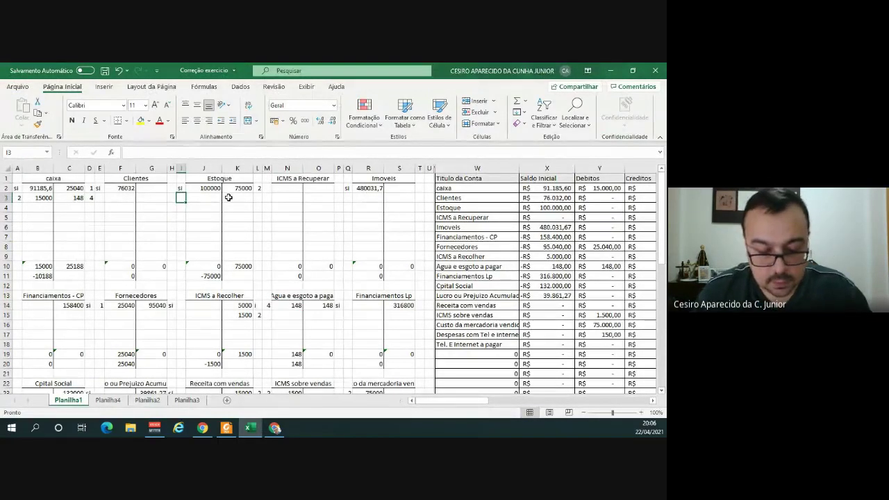
pyautogui.write('5')
pyautogui.press('Tab')
pyautogui.write('3')
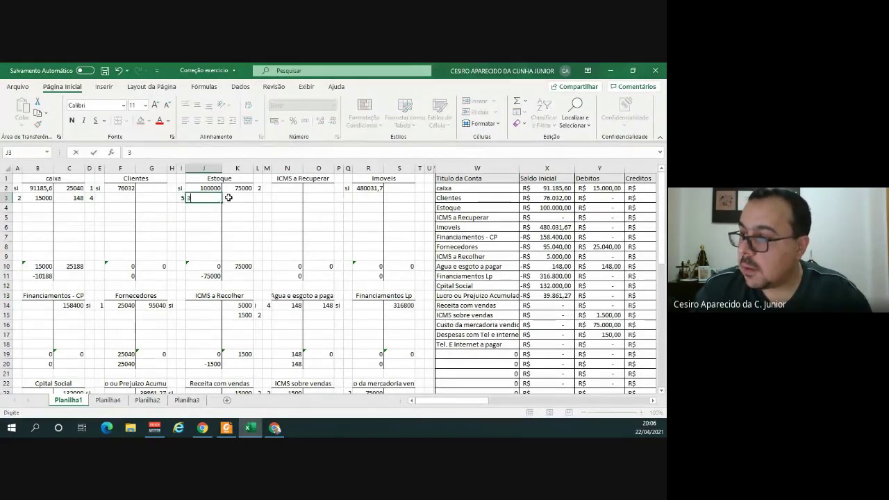
pyautogui.write('550')
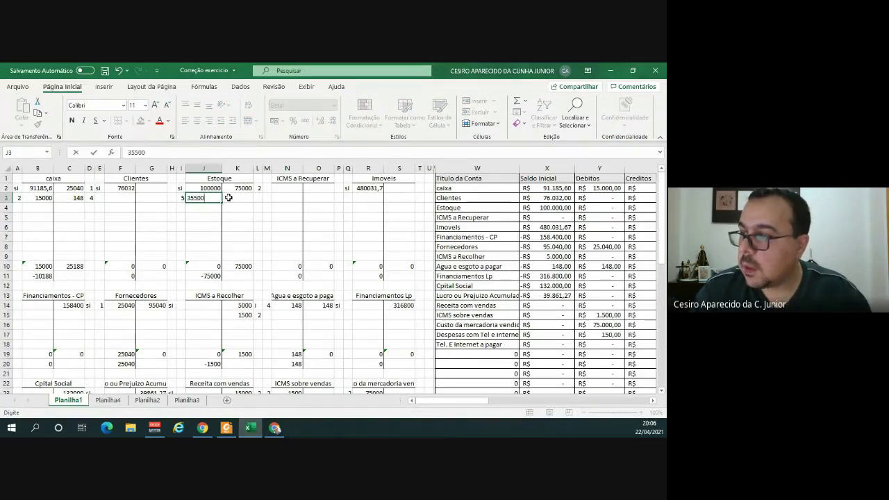
pyautogui.write('0')
pyautogui.press('Return')
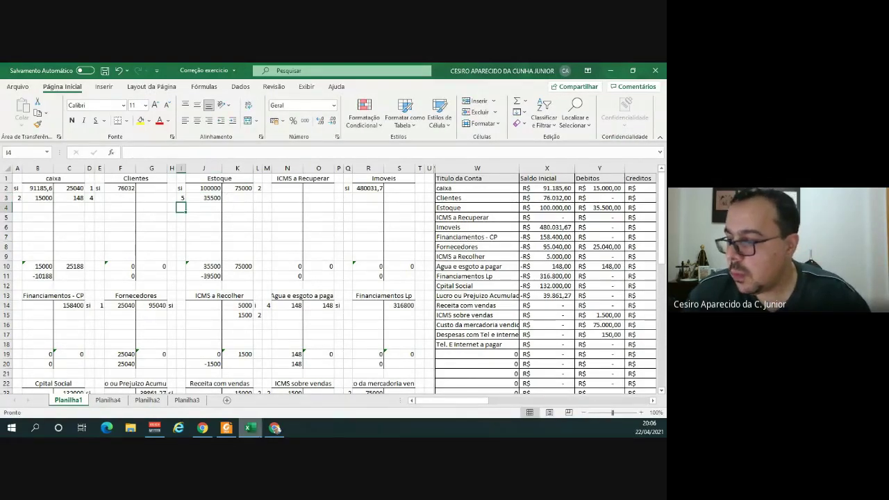
pyautogui.click(232, 435)
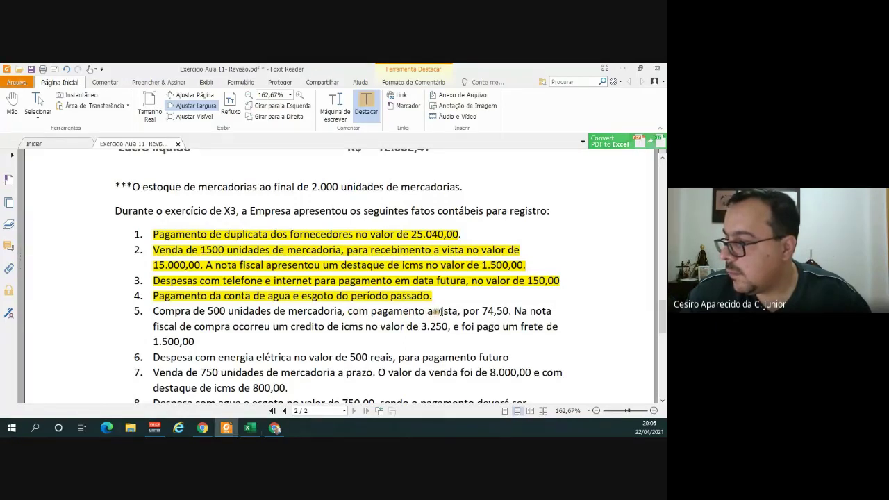
pyautogui.hotkey('alt', 'Tab')
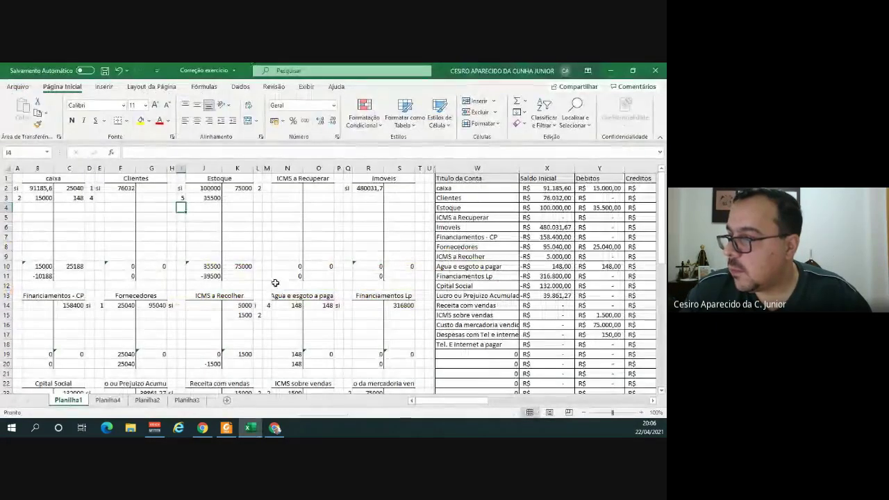
pyautogui.click(60, 207)
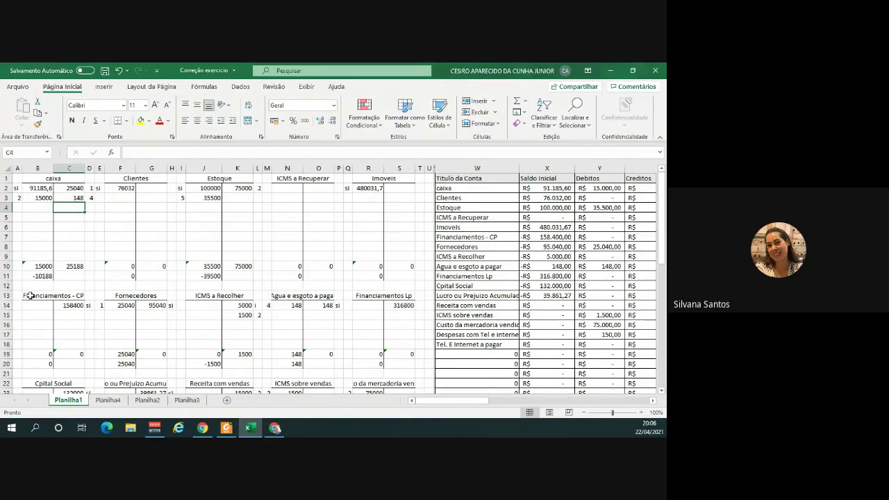
pyautogui.write('3775')
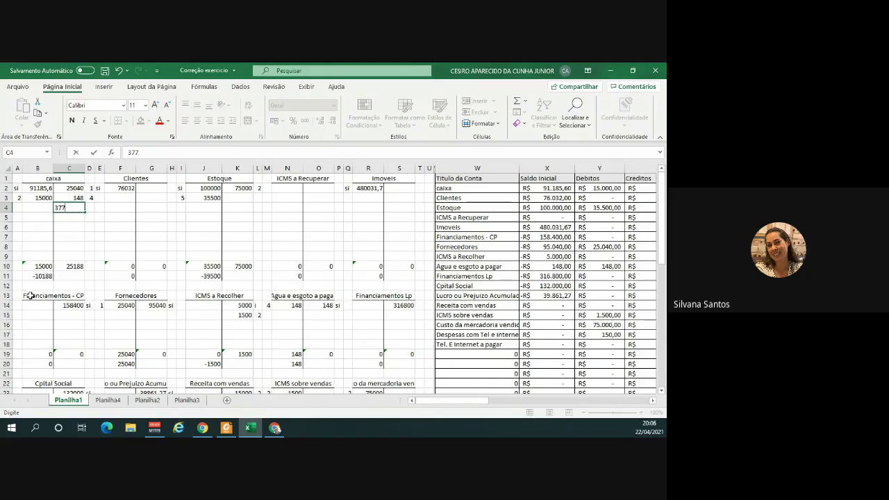
pyautogui.press('Return')
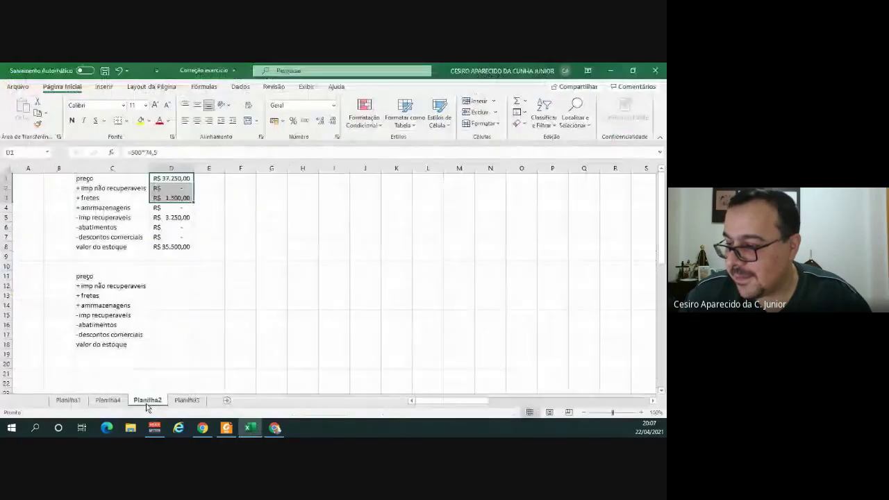
# Total D1:D3 in Planilha2 and credit 38750 to the caixa T-account in C4 of Planilha1, labelled as entry 5 in D4.
pyautogui.click(184, 179)
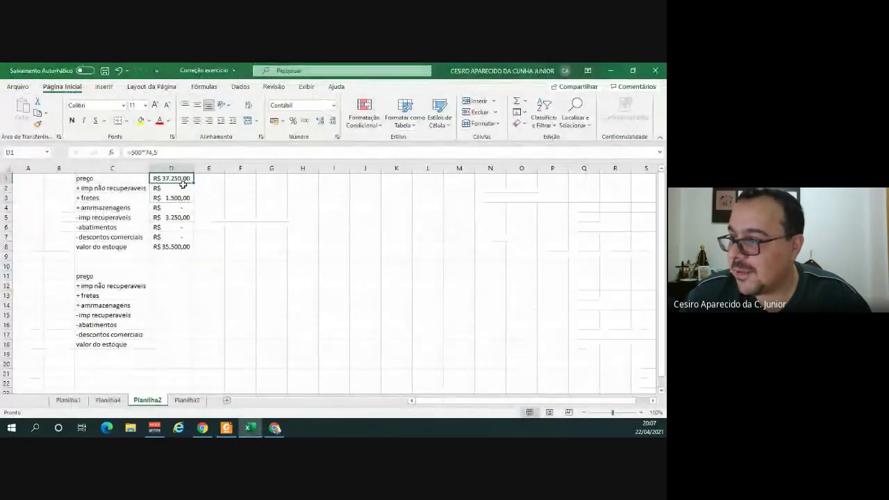
pyautogui.click(181, 198)
pyautogui.click(173, 178)
pyautogui.moveTo(174, 178); pyautogui.dragTo(185, 200)
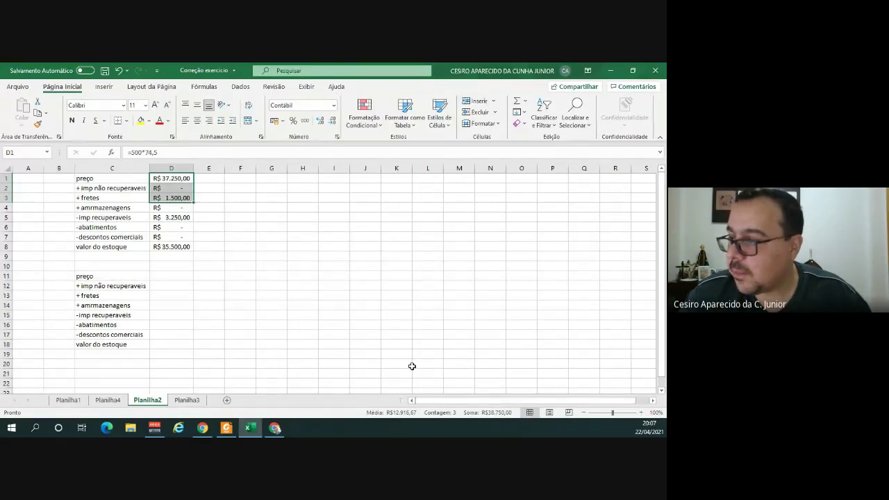
pyautogui.click(68, 400)
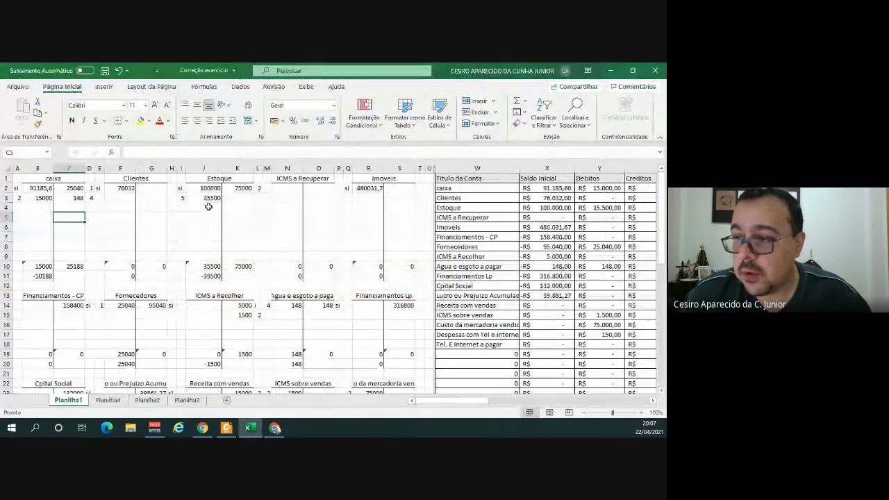
pyautogui.click(78, 207)
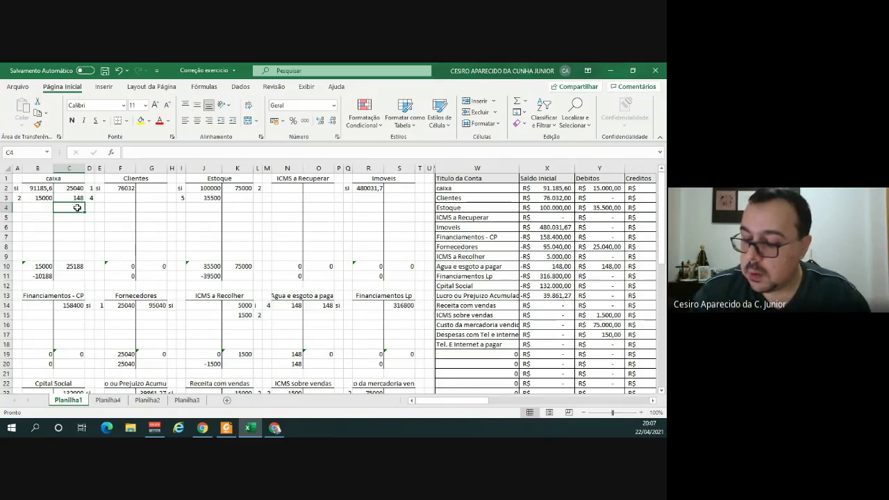
pyautogui.write('38')
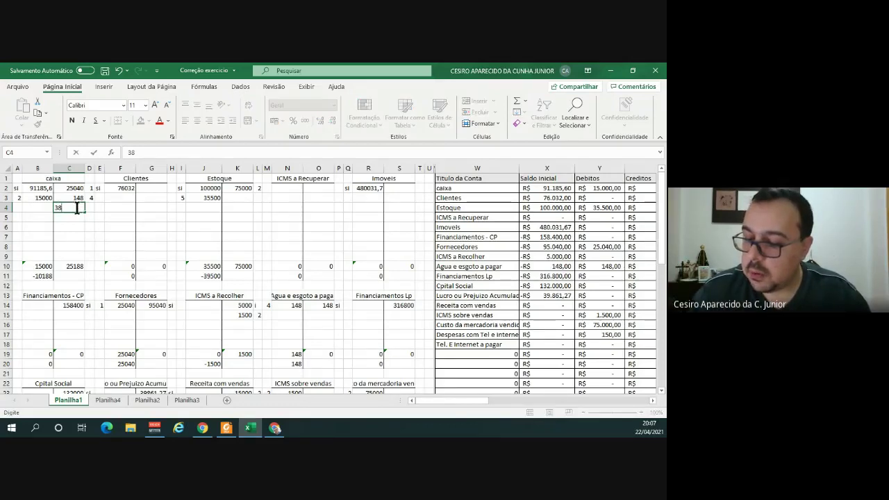
pyautogui.write('750')
pyautogui.press('Tab')
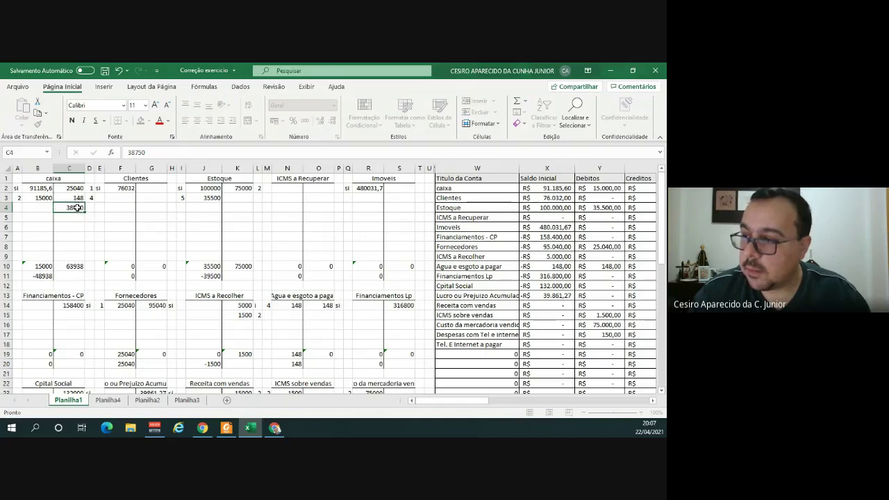
pyautogui.write('5')
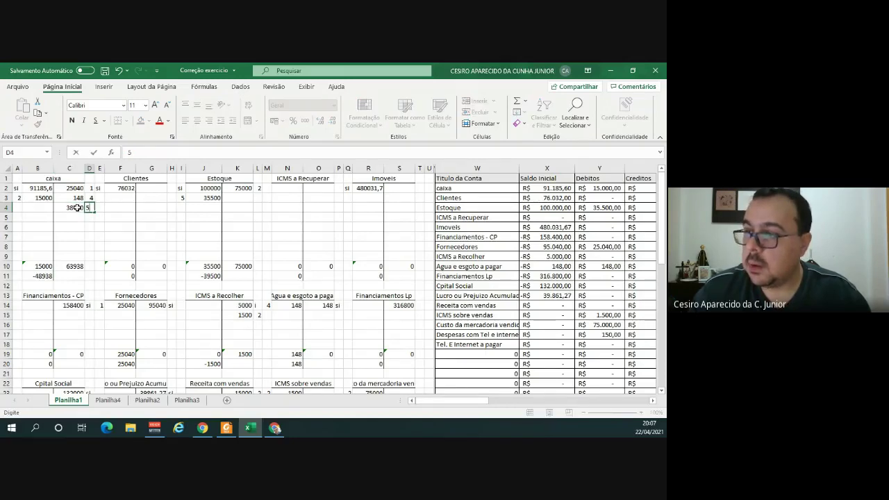
pyautogui.press('Tab')
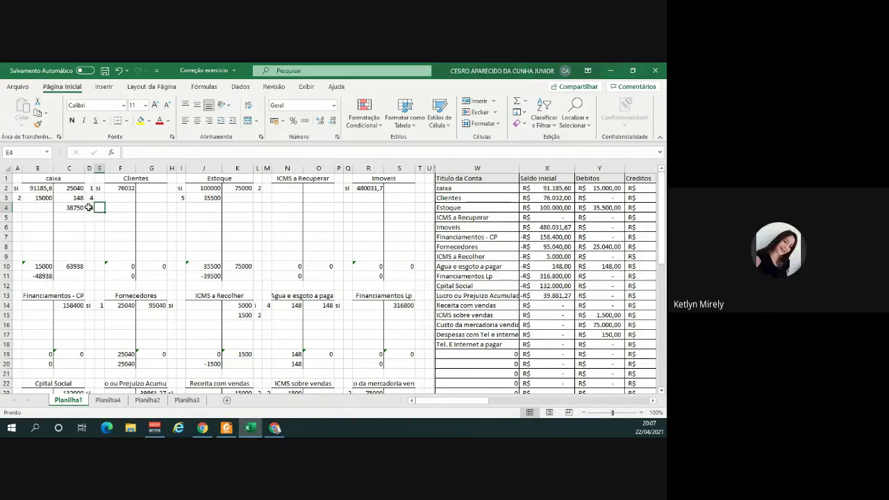
# Debit 3250 to the ICMS a Recuperar T-account in N2 and label it as entry 5 in M2.
pyautogui.click(284, 189)
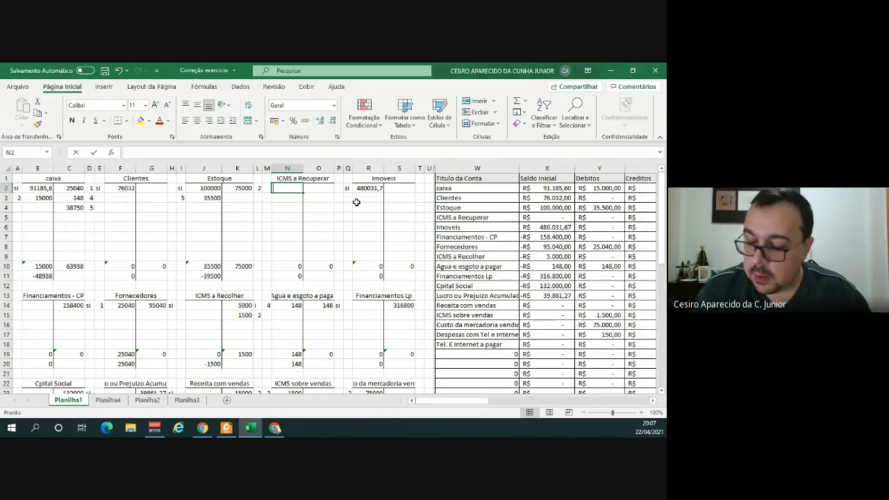
pyautogui.write('3250')
pyautogui.press('Return')
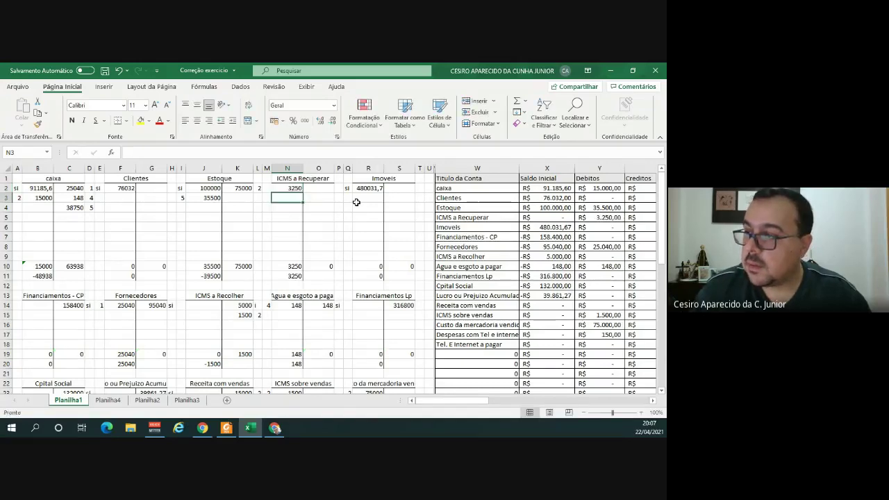
pyautogui.press('Up')
pyautogui.press('Left')
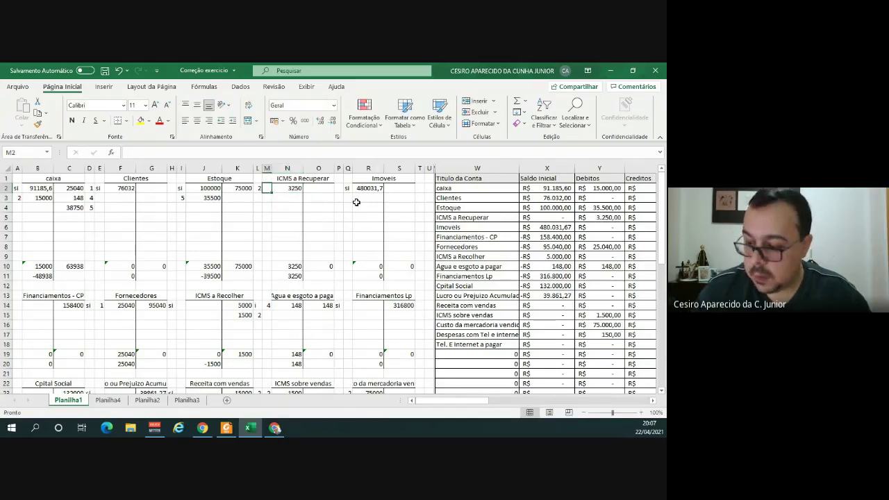
pyautogui.write('5')
pyautogui.press('Return')
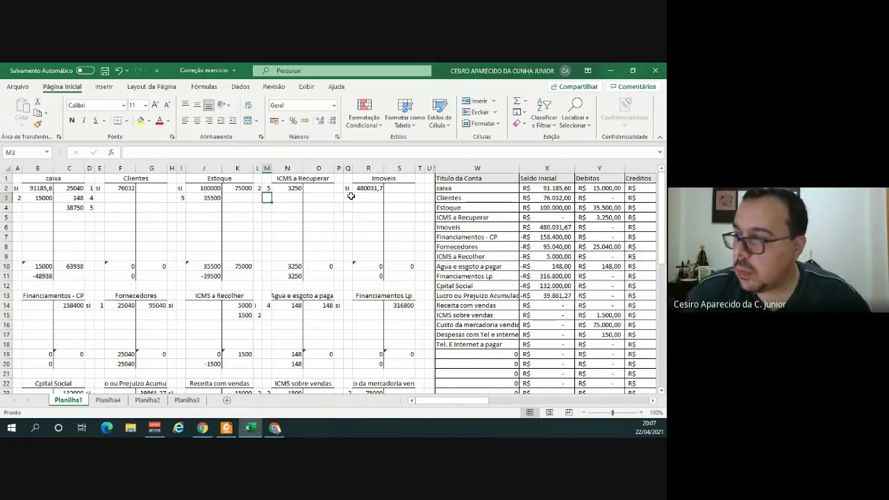
# Check the sum of entry 5's debits in N2 and J3, and highlight event 5 in the exercise PDF.
pyautogui.click(293, 189)
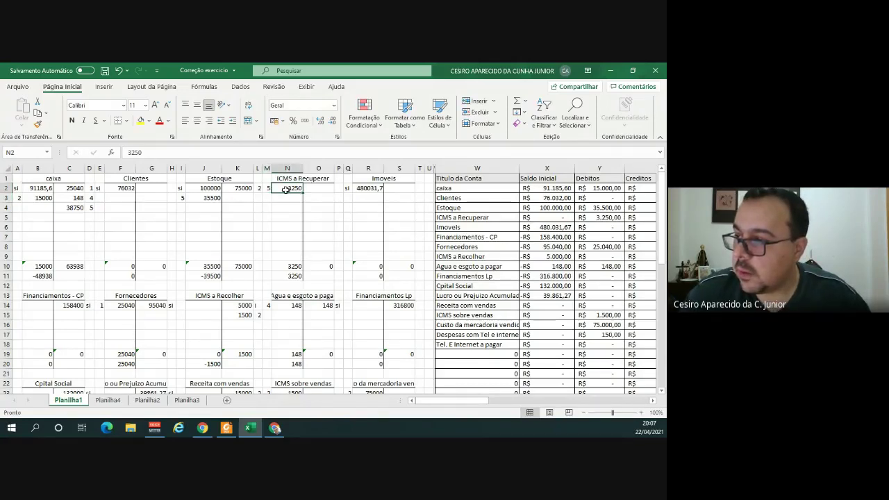
pyautogui.keyDown('ctrl'); pyautogui.click(217, 198); pyautogui.keyUp('ctrl')
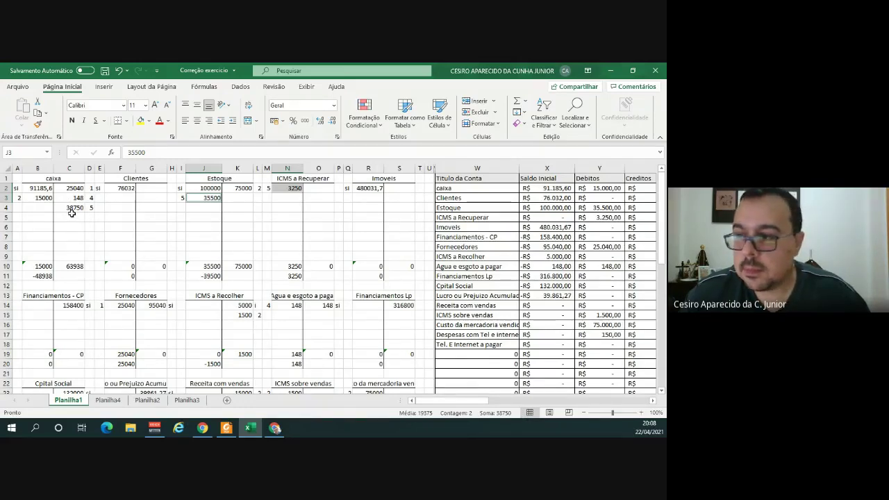
pyautogui.click(143, 236)
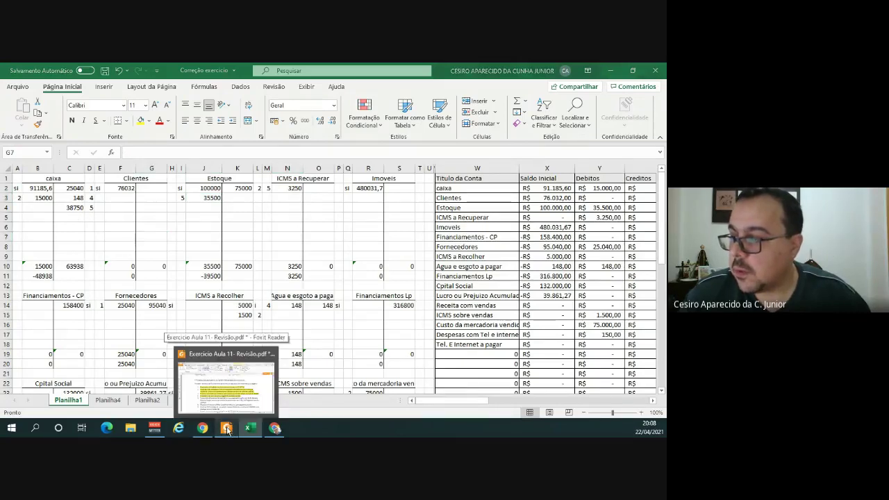
pyautogui.click(222, 386)
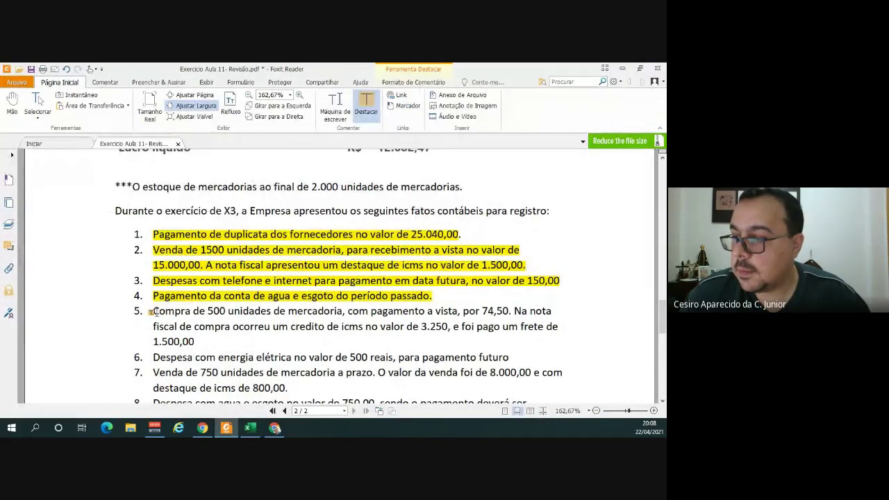
pyautogui.moveTo(164, 316); pyautogui.dragTo(191, 339)
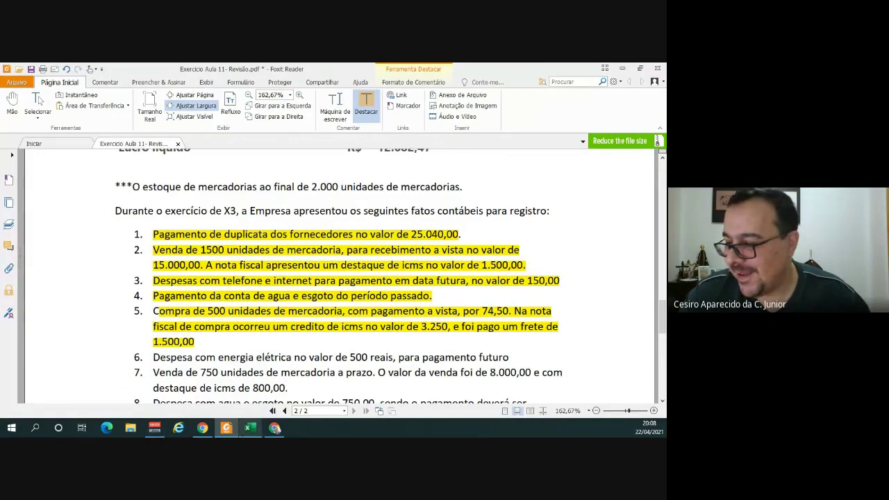
# Record Lançamento 5 in A5 of Planilha4's stock card in Excel with an Entrada quantity of 500 in C5.
pyautogui.click(250, 428)
pyautogui.click(108, 400)
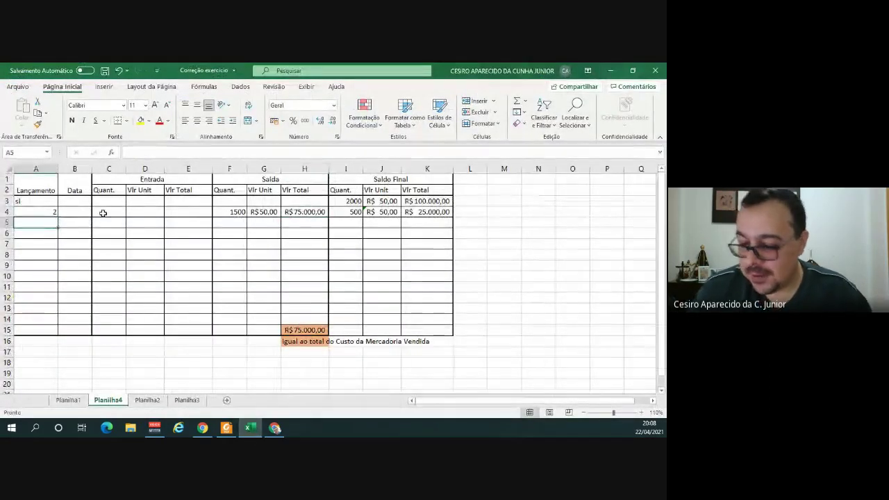
pyautogui.write('5')
pyautogui.press('Tab')
pyautogui.press('Tab')
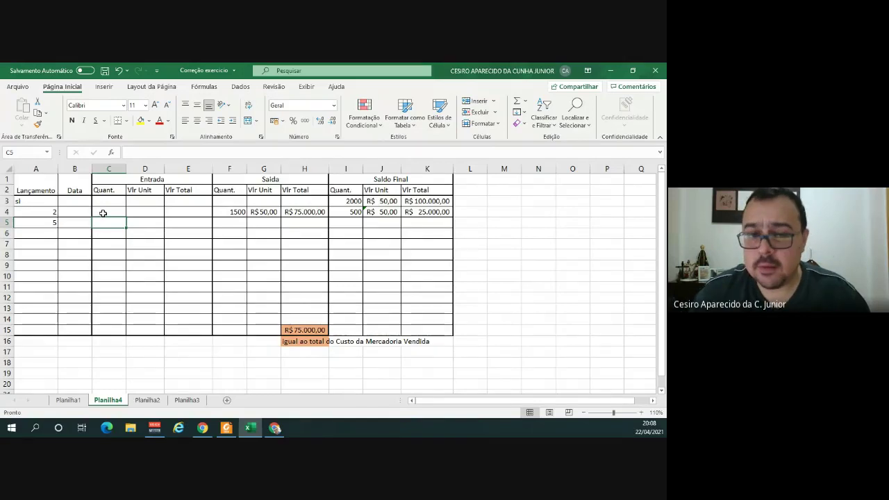
pyautogui.write('500')
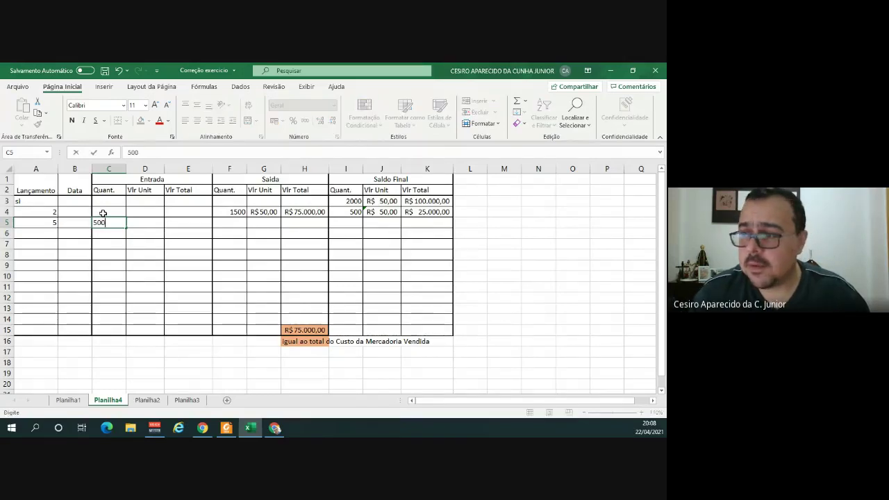
pyautogui.press('Tab')
pyautogui.press('Tab')
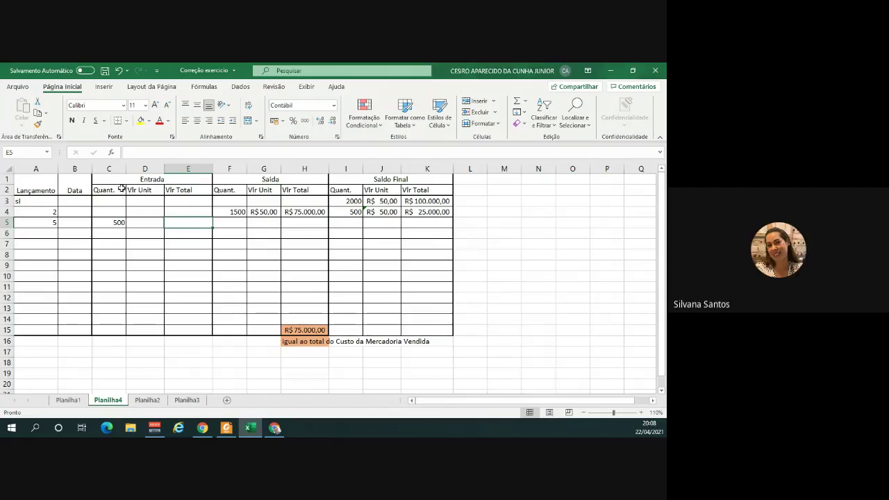
# Fill the valor do estoque row, C8:D8 in Planilha2, with yellow.
pyautogui.click(154, 406)
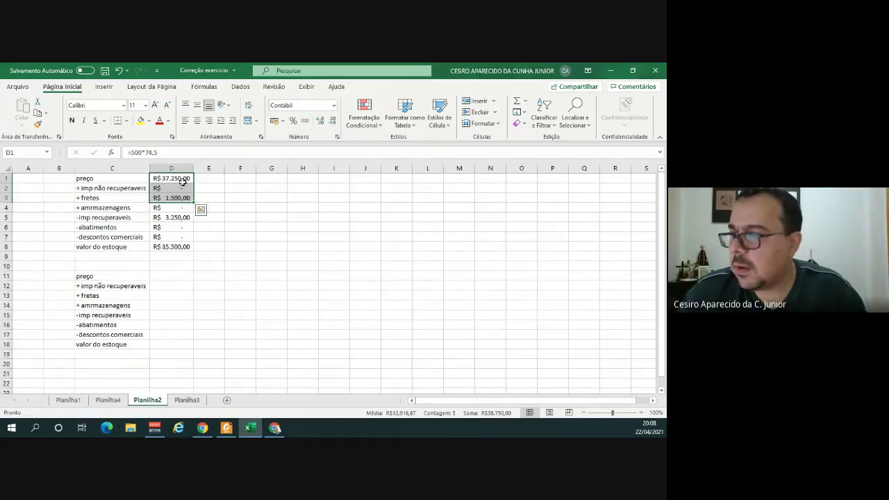
pyautogui.click(184, 178)
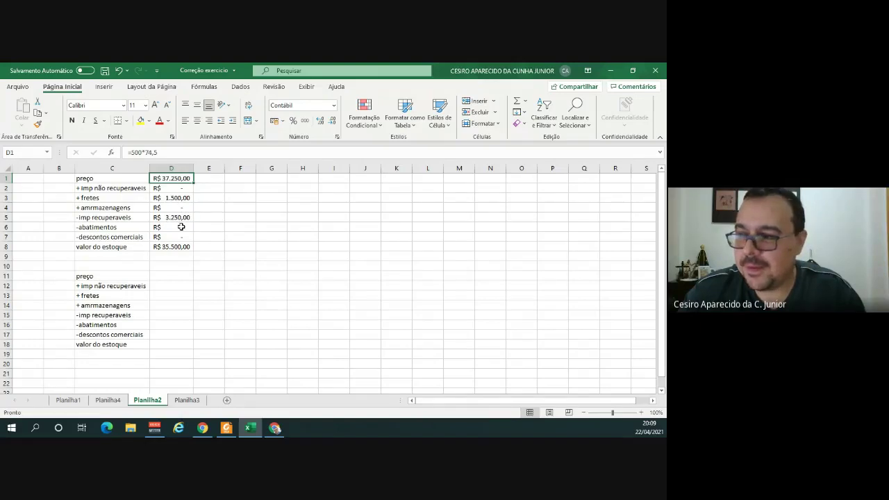
pyautogui.moveTo(113, 244); pyautogui.dragTo(171, 247)
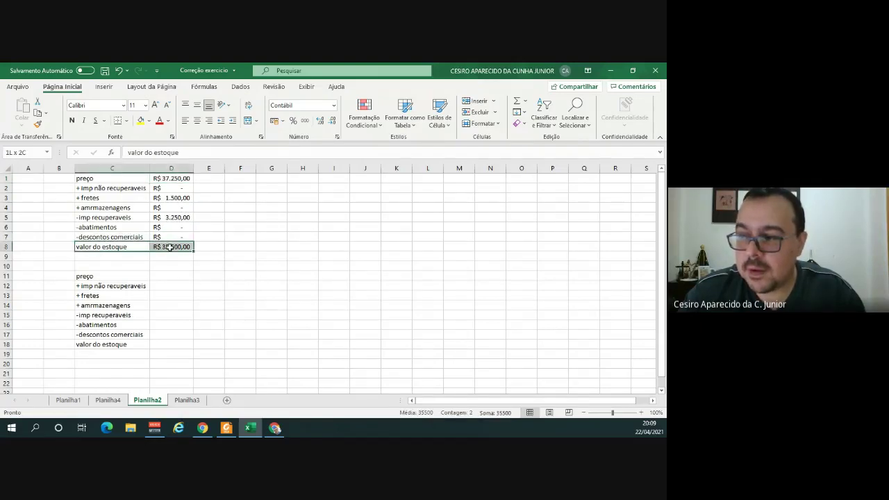
pyautogui.click(141, 121)
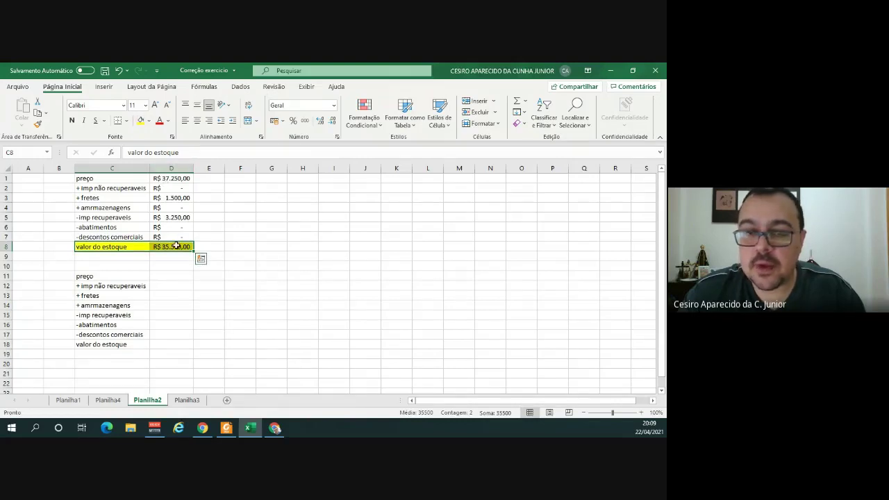
# Enter 35500 as the Entrada Vlr Total for entry 5 in E5 of Planilha4.
pyautogui.click(107, 401)
pyautogui.write('35500')
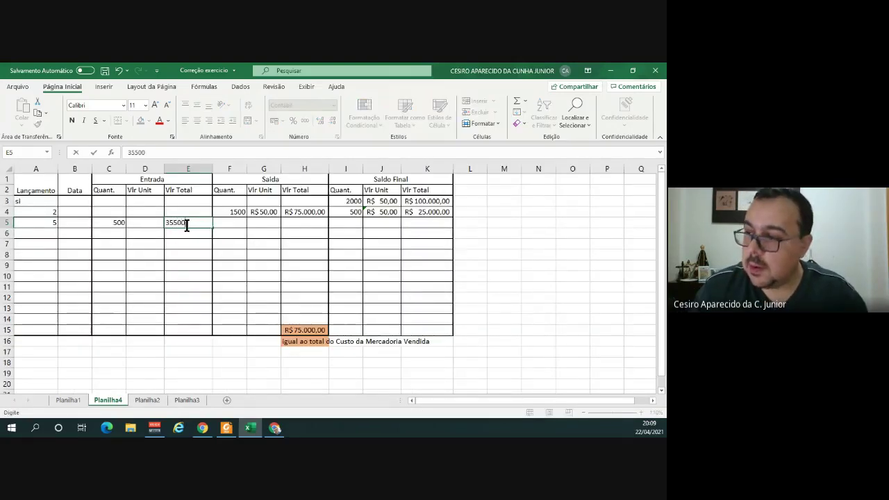
pyautogui.hotkey('ctrl', 'Return')
# Calculate the Entrada Vlr Unit for entry 5 in D5 with the formula =E5/C5.
pyautogui.press('Left')
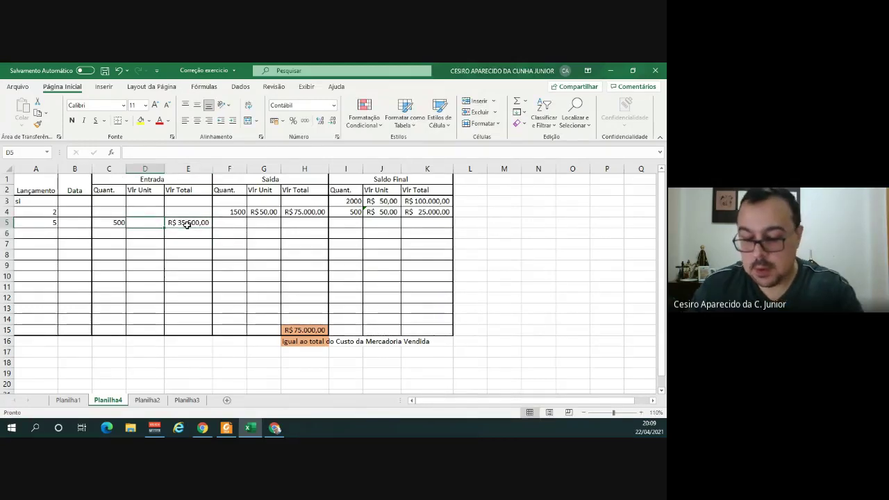
pyautogui.write('=')
pyautogui.click(187, 225)
pyautogui.write('/')
pyautogui.press('Left')
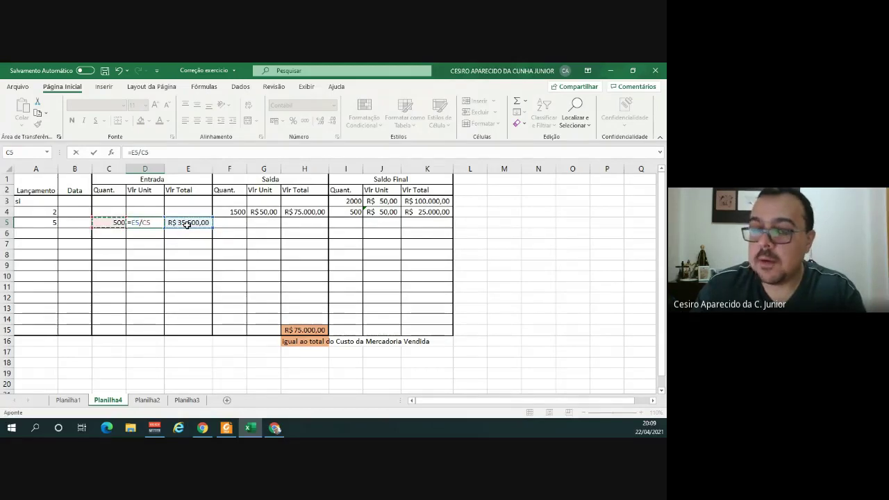
pyautogui.press('Return')
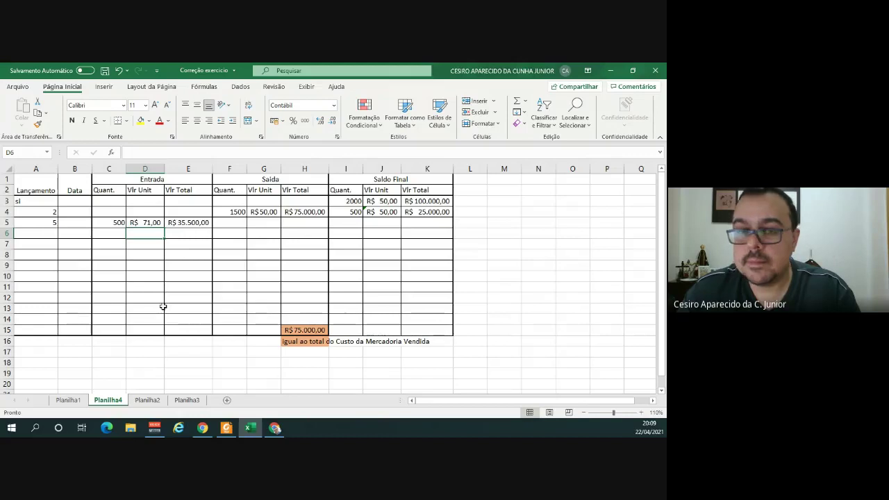
# Calculate the Saldo Final Quant. for entry 5 in I5 of the stock card with the formula =I4+C5.
pyautogui.press('Right')
pyautogui.press('Right')
pyautogui.press('Right')
pyautogui.press('Right')
pyautogui.press('Right')
pyautogui.press('Up')
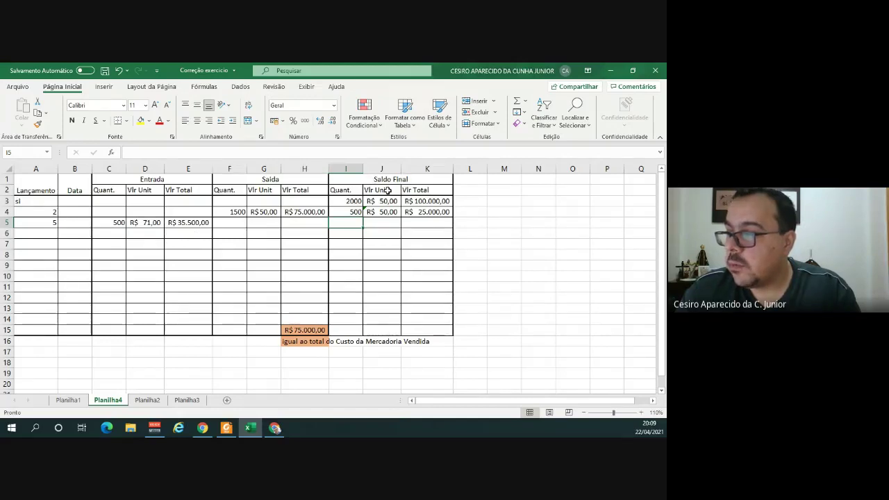
pyautogui.write('=')
pyautogui.click(353, 211)
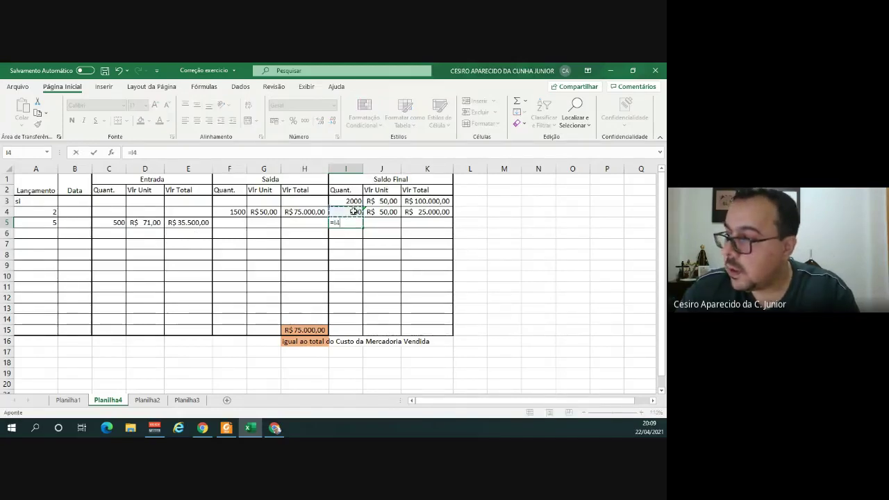
pyautogui.write('+')
pyautogui.click(116, 223)
pyautogui.press('Return')
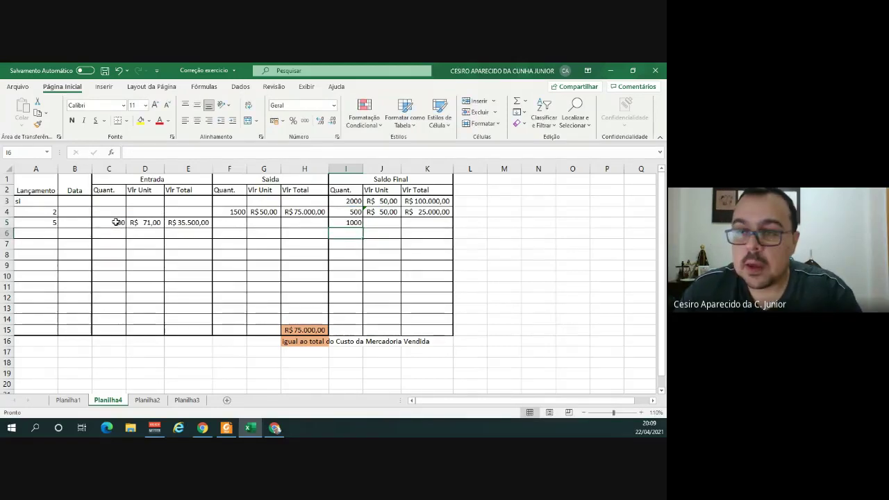
# Calculate the Saldo Final Vlr Total for entry 5 in K5 with the formula =K4+E5.
pyautogui.click(436, 223)
pyautogui.write('=')
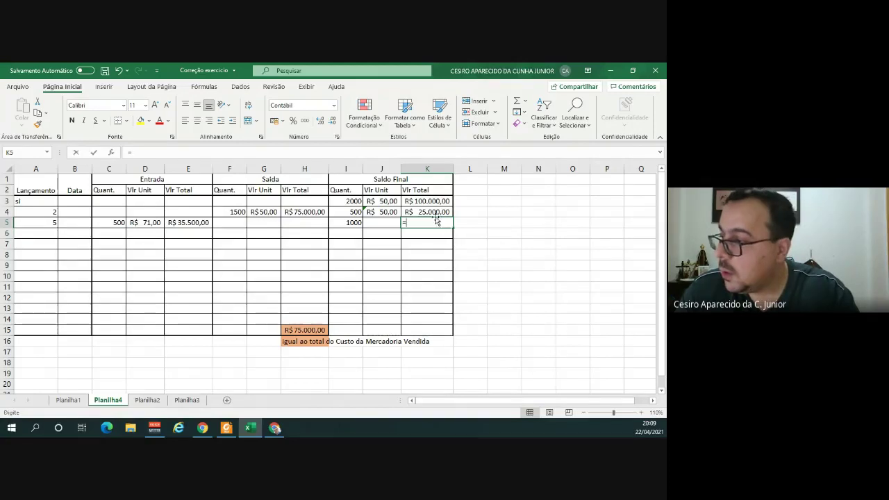
pyautogui.click(435, 213)
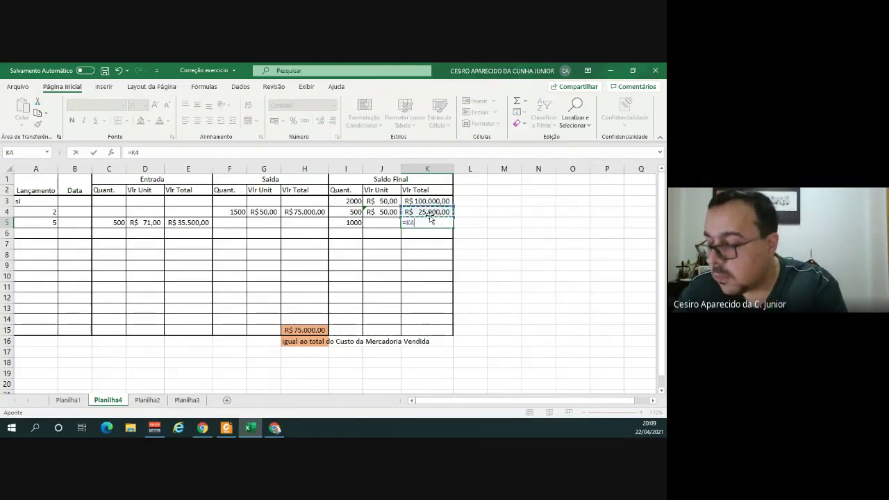
pyautogui.write('+')
pyautogui.click(200, 223)
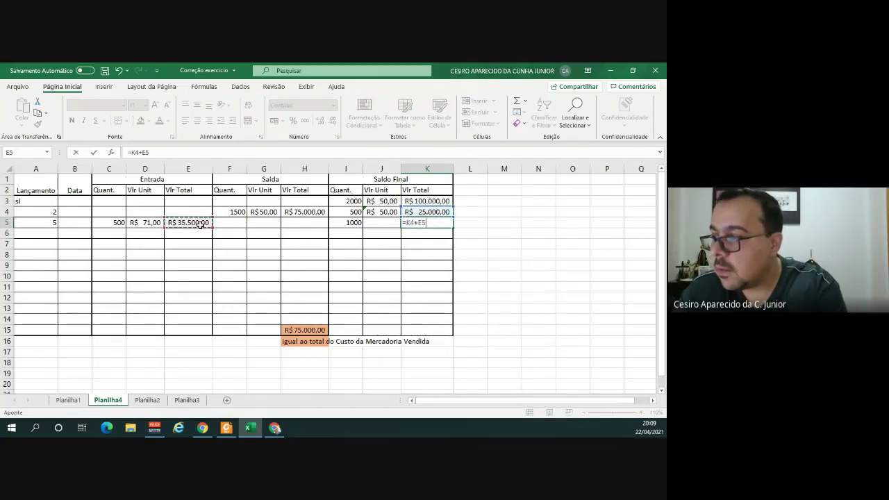
pyautogui.press('Return')
# Calculate the Saldo Final Vlr Unit for entry 5 in J5 with the formula =K5/I5.
pyautogui.click(389, 223)
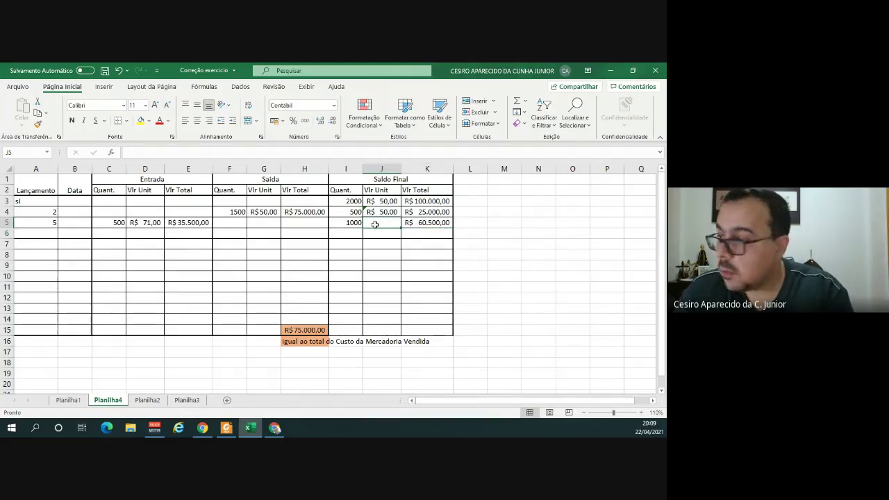
pyautogui.write('=')
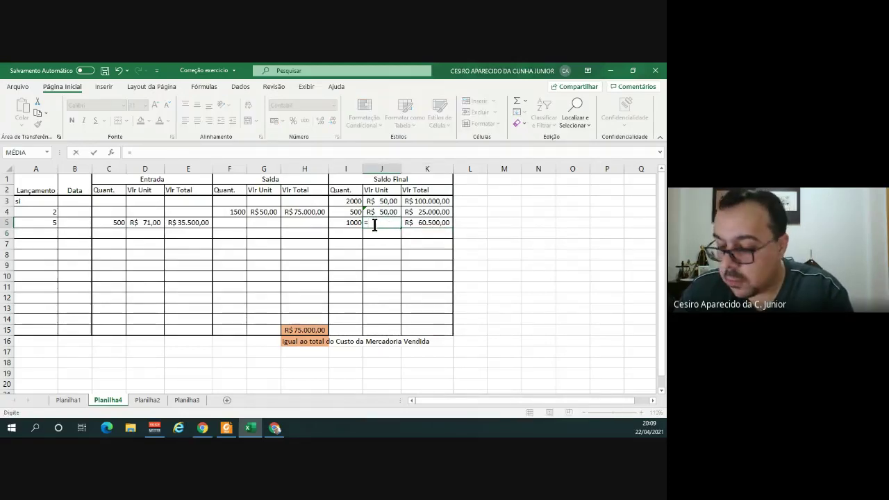
pyautogui.click(435, 223)
pyautogui.write('/')
pyautogui.click(345, 222)
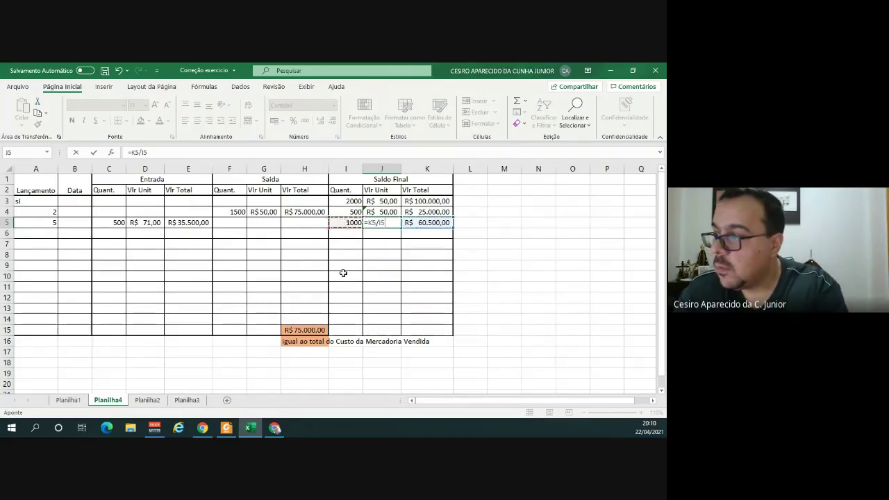
pyautogui.press('Return')
pyautogui.press('Up')
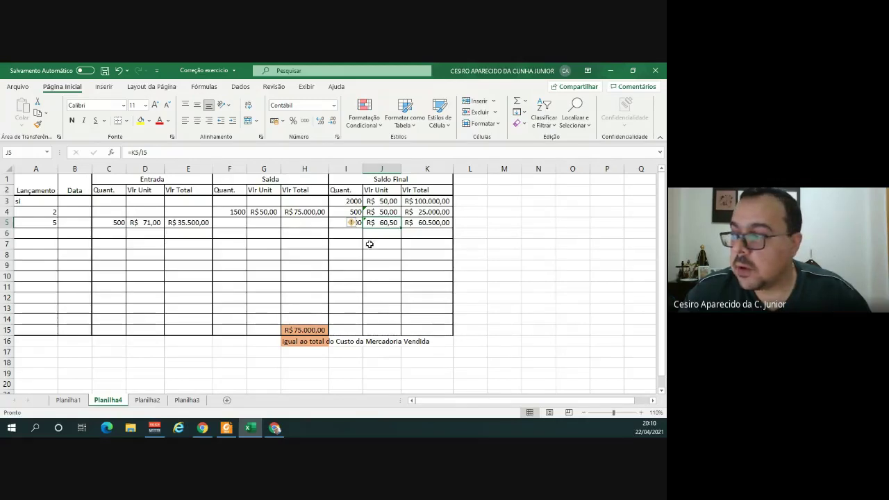
pyautogui.click(328, 286)
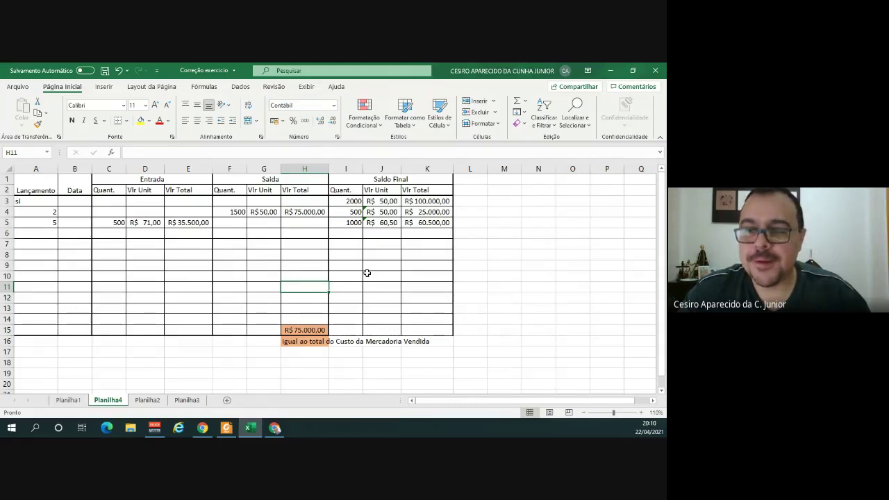
# Switch to the exercise PDF in Foxit Reader and highlight the future-payment wording at the end of event 6.
pyautogui.click(231, 430)
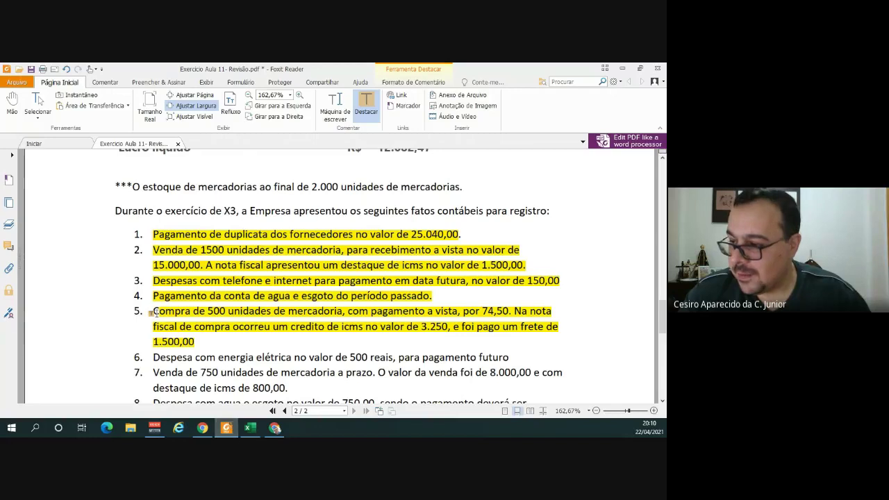
pyautogui.moveTo(148, 311); pyautogui.dragTo(159, 311)
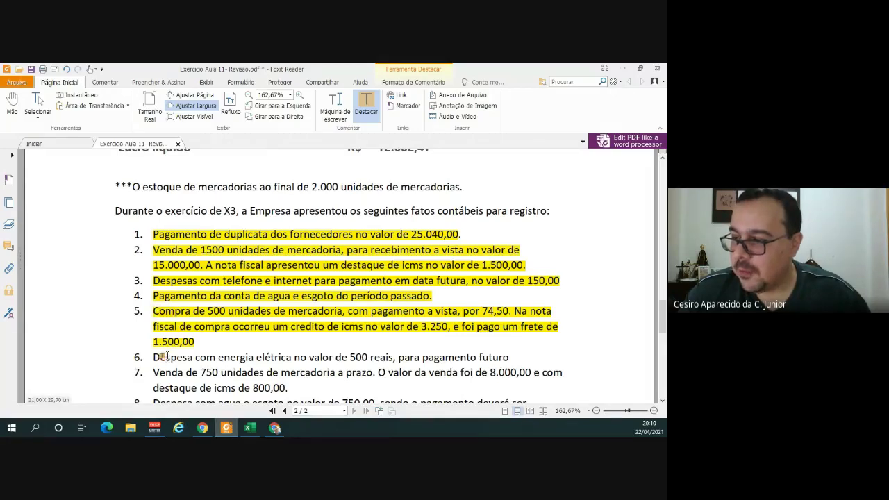
pyautogui.scroll(-2, 164, 356)
pyautogui.scroll(-1, 164, 355)
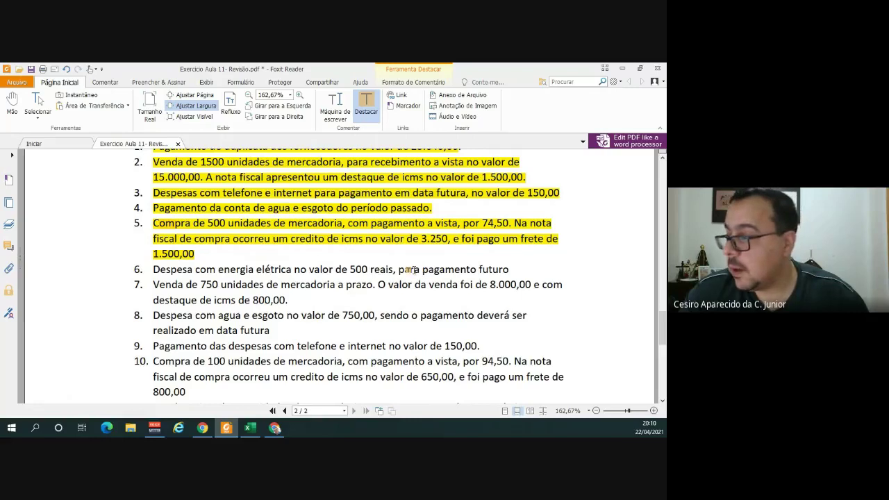
pyautogui.moveTo(400, 269); pyautogui.dragTo(510, 269)
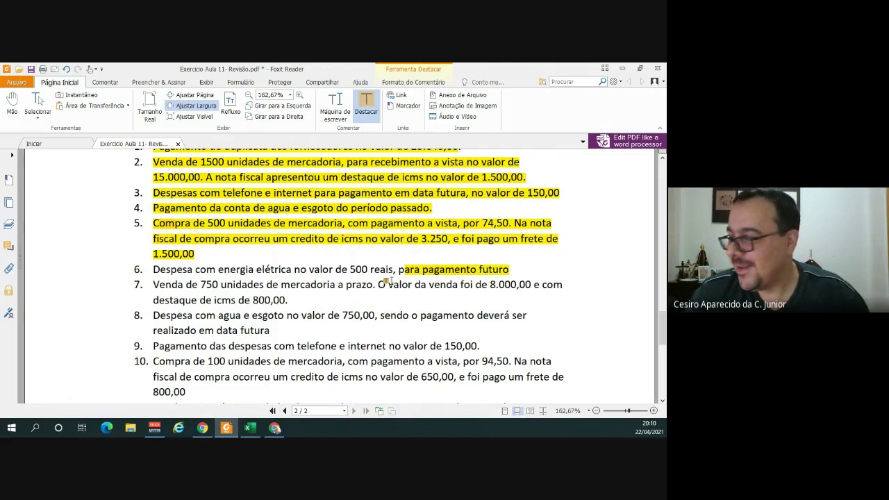
# Return to Excel and title the empty T-account at J31 in Planilha1 "Despesa com energia".
pyautogui.hotkey('alt', 'Tab')
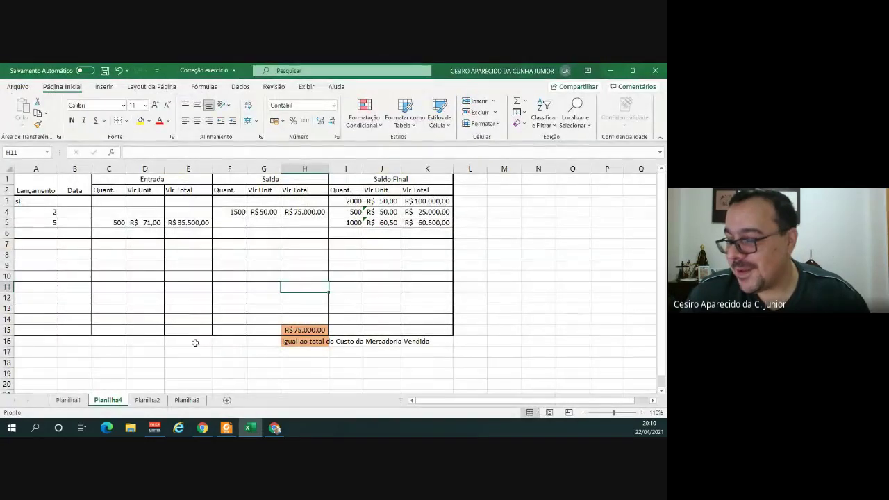
pyautogui.click(80, 402)
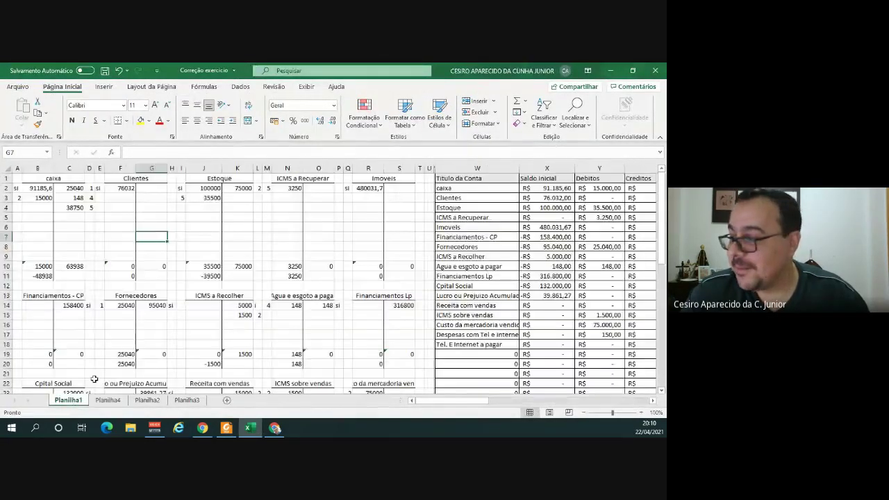
pyautogui.scroll(-1, 93, 378)
pyautogui.scroll(-3, 94, 378)
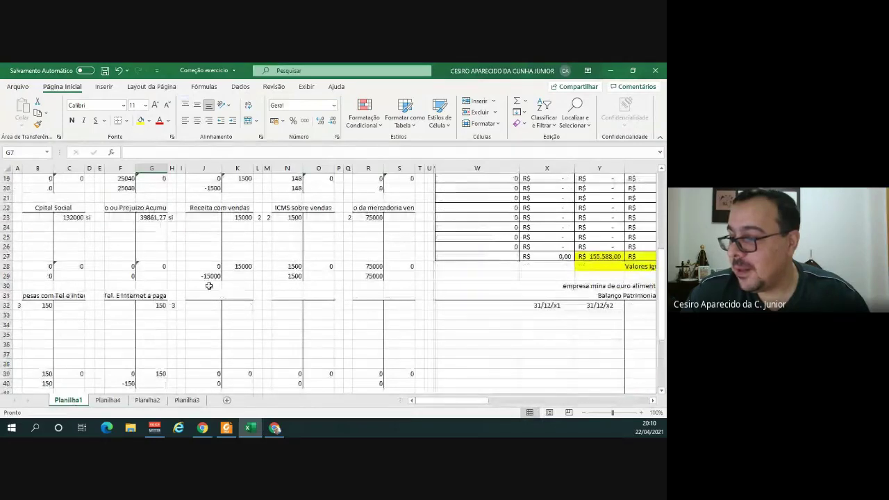
pyautogui.click(213, 294)
pyautogui.write('D')
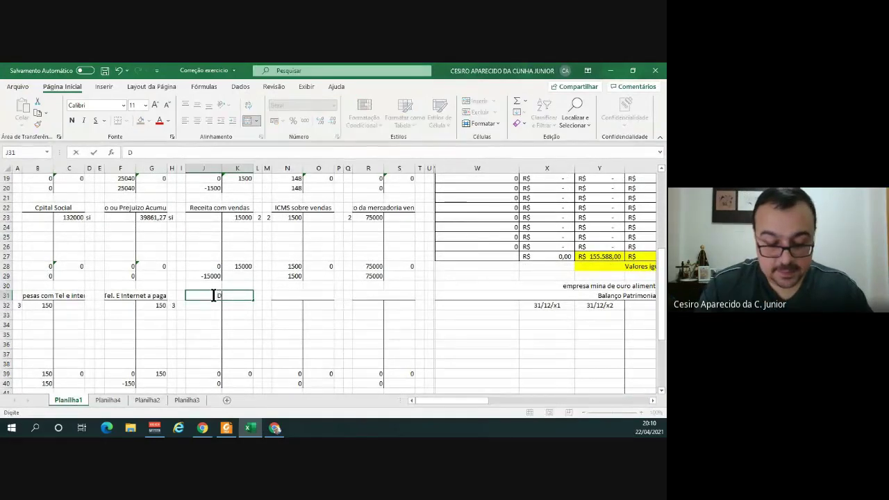
pyautogui.write('espesa')
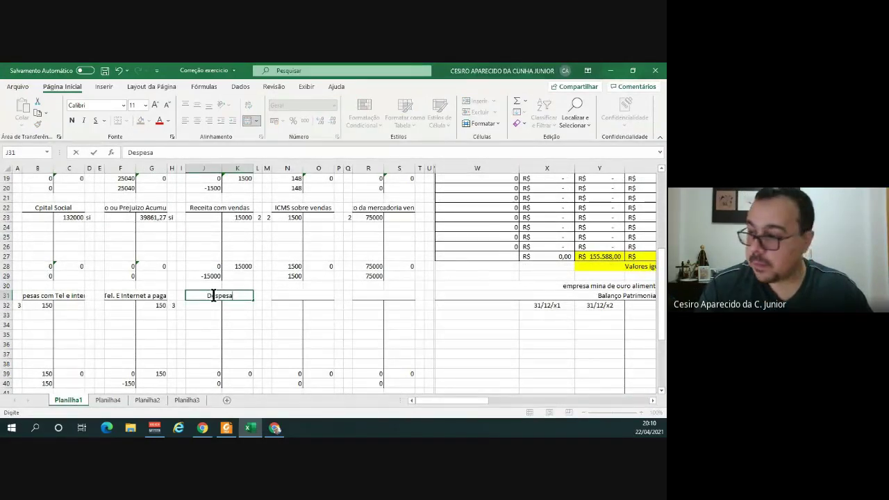
pyautogui.write(' com')
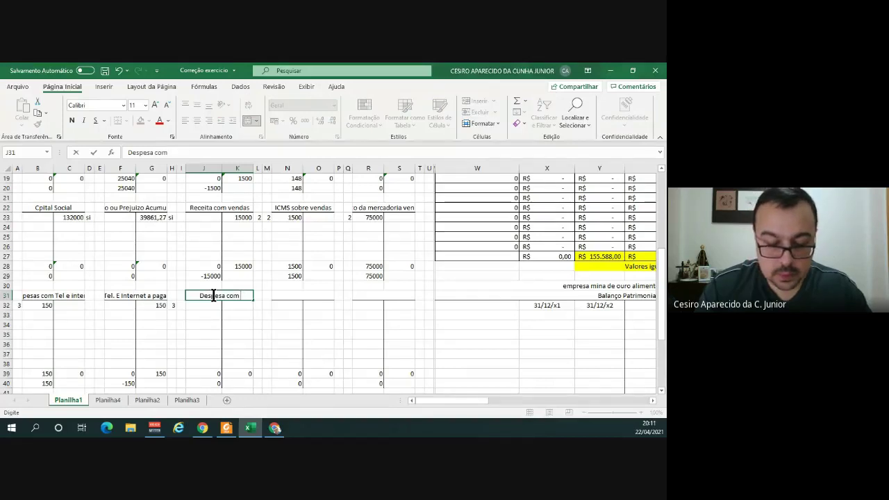
pyautogui.write(' energia')
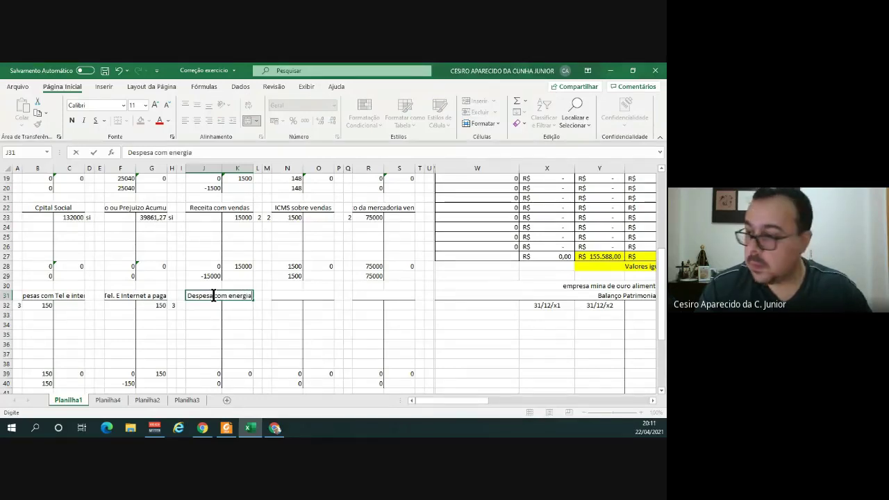
# Title the next empty T-account, at N31, "Energia eletrica a pagar".
pyautogui.press('Right')
pyautogui.press('Right')
pyautogui.press('Right')
pyautogui.press('Right')
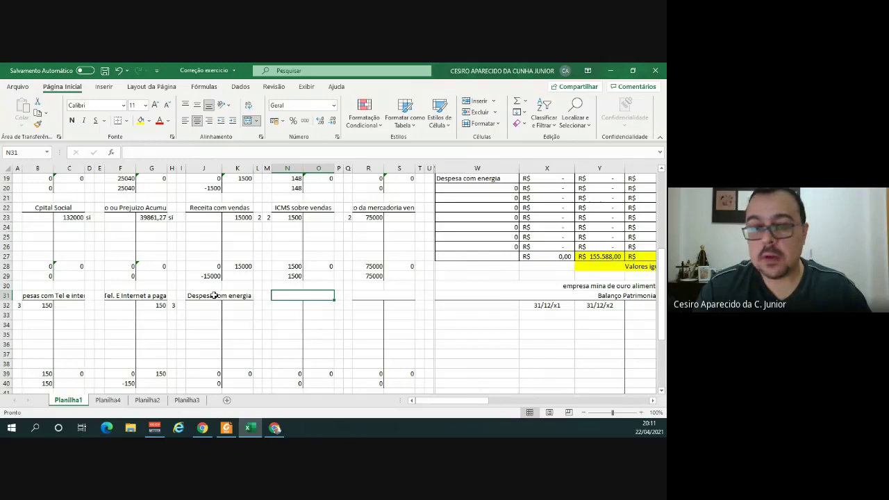
pyautogui.write('E')
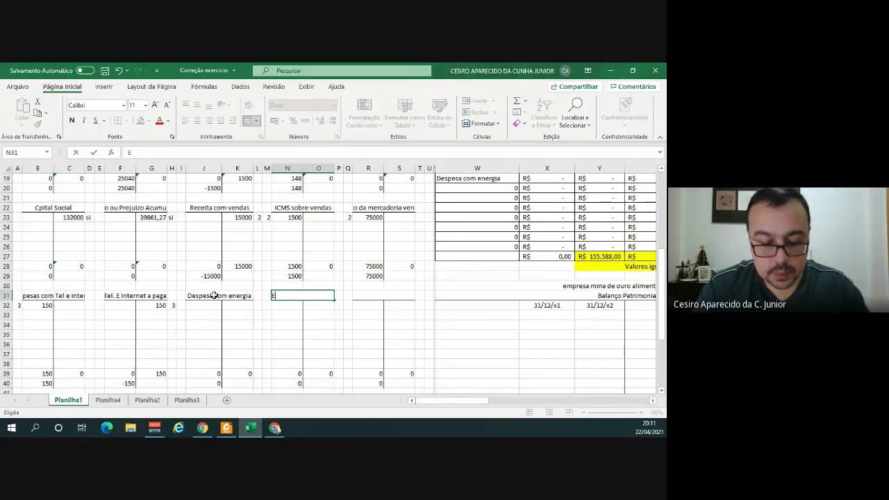
pyautogui.write('nergia eletrica')
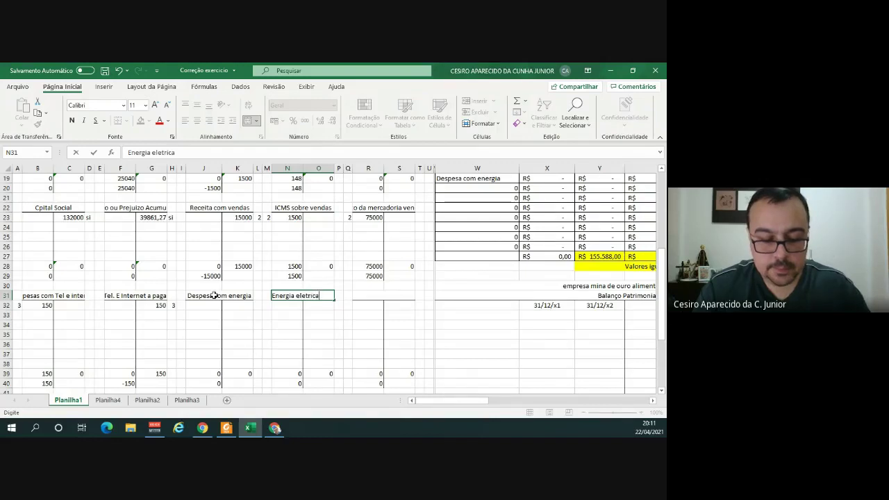
pyautogui.write(' apag')
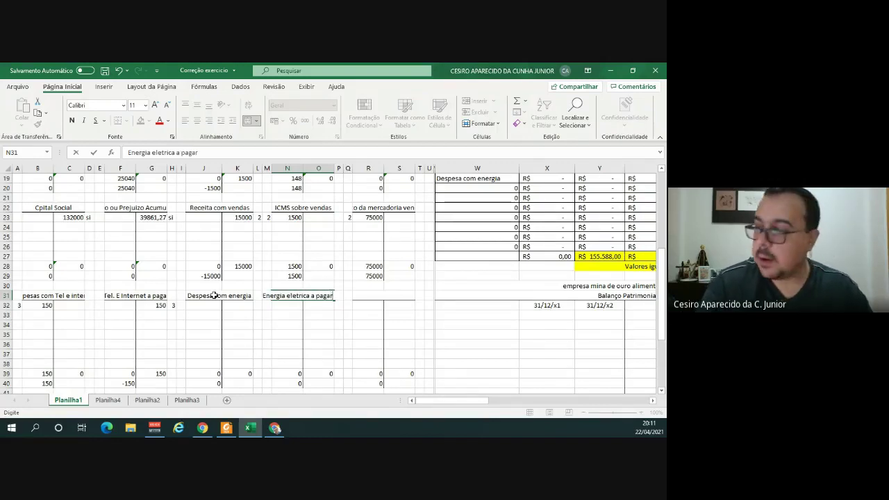
pyautogui.write('ar')
pyautogui.press('Tab')
pyautogui.press('Tab')
# Debit 500 to Despesa com energia in J32, with entry number 6 beside it in I32.
pyautogui.press('Down')
pyautogui.press('Left')
pyautogui.press('Left')
pyautogui.press('Left')
pyautogui.press('Left')
pyautogui.press('Left')
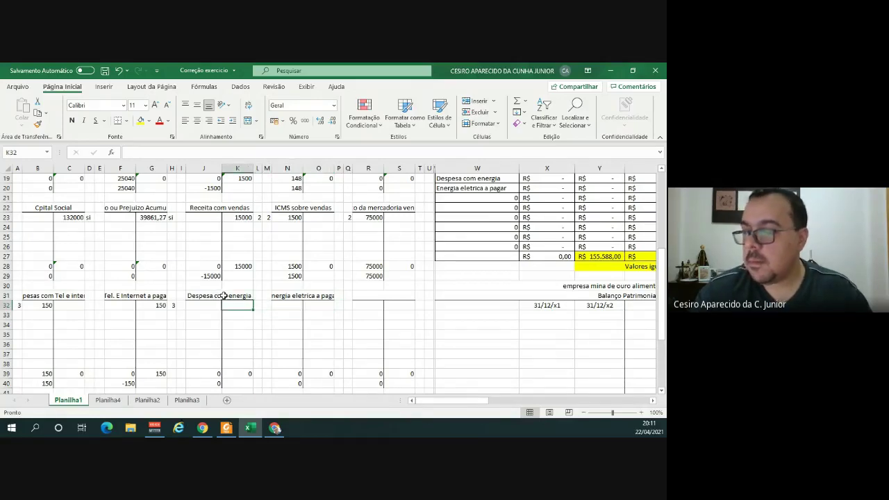
pyautogui.press('Left')
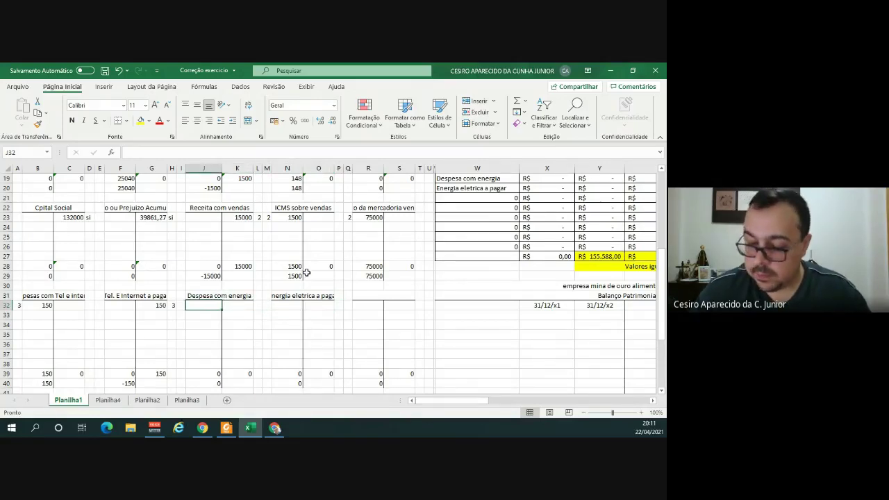
pyautogui.press('Left')
pyautogui.write('6')
pyautogui.press('Right')
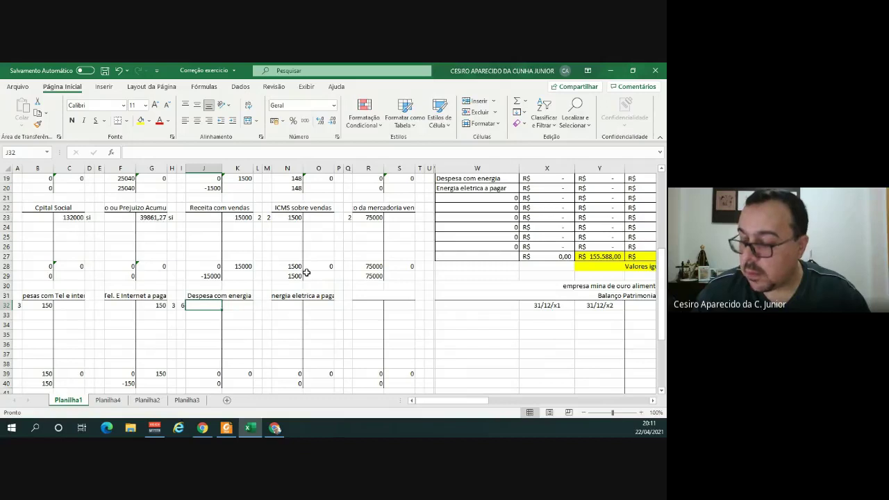
pyautogui.write('500')
# Credit 500 to Energia eletrica a pagar in O32, with entry number 6 beside it in P32.
pyautogui.press('Right')
pyautogui.press('Right')
pyautogui.press('Right')
pyautogui.press('Right')
pyautogui.press('Right')
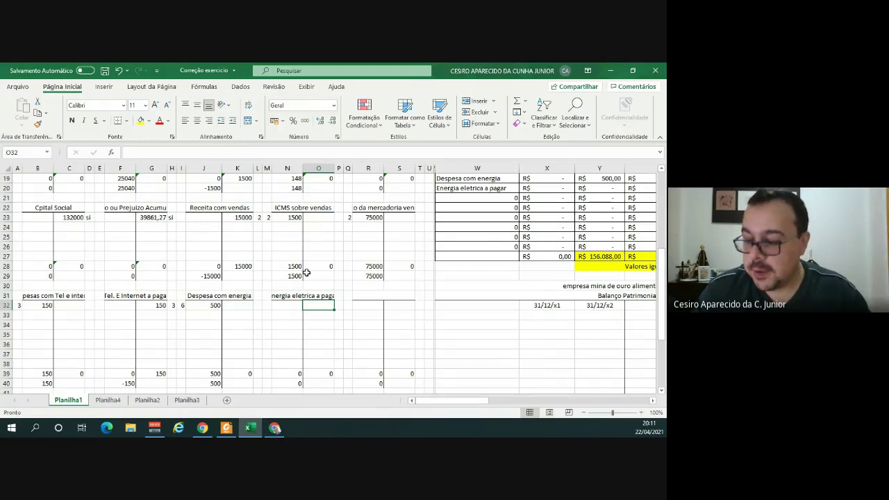
pyautogui.write('500')
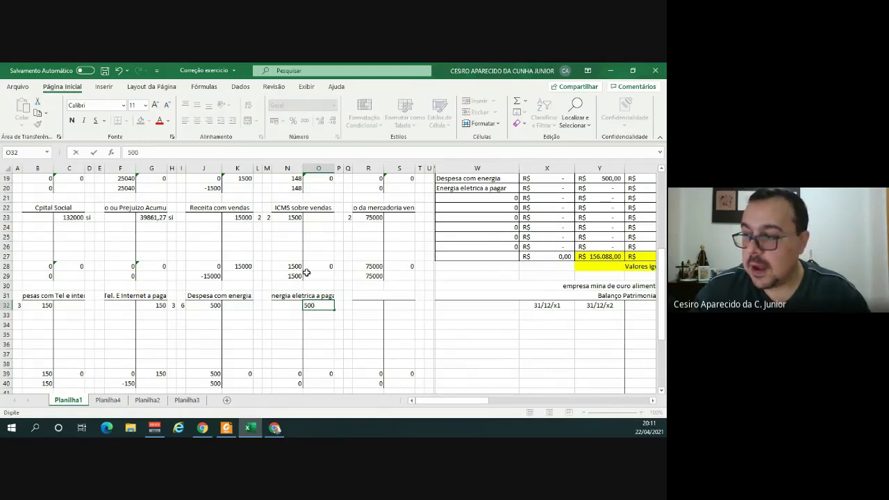
pyautogui.press('Right')
pyautogui.write('6')
pyautogui.press('Right')
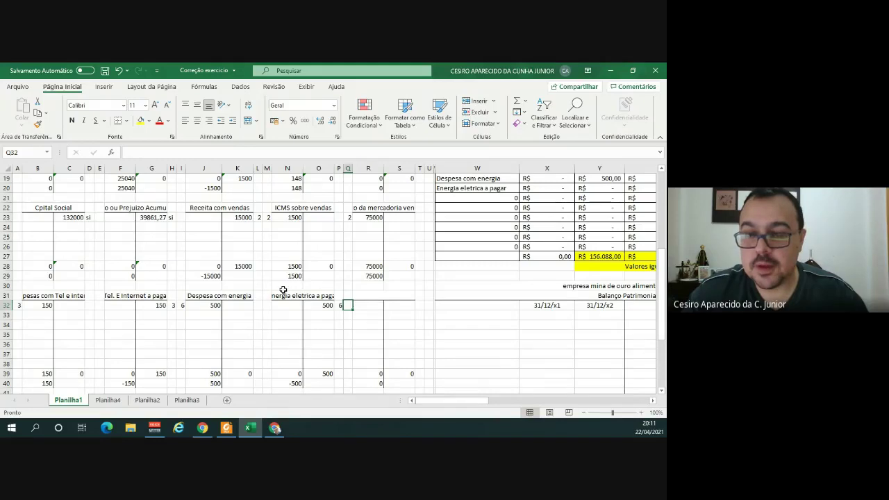
# Highlight the whole text of event 6 in the Foxit Reader exercise PDF, and return to the Excel workbook.
pyautogui.hotkey('alt', 'Tab')
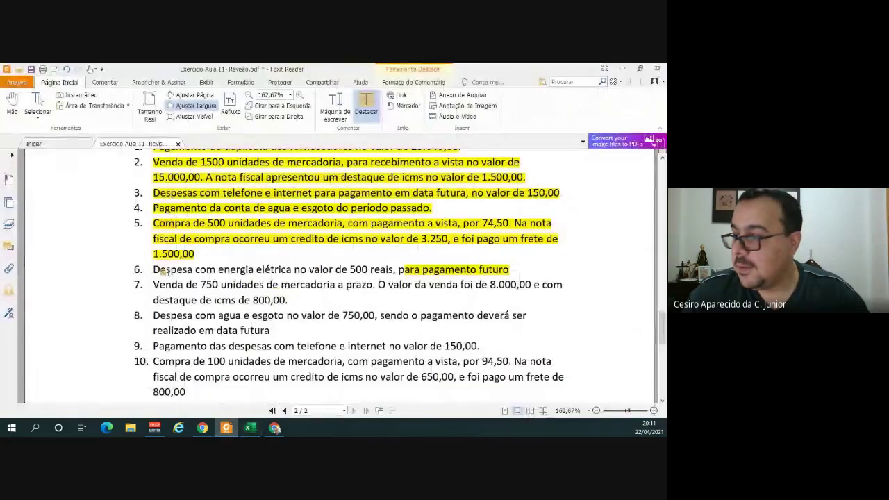
pyautogui.moveTo(149, 270); pyautogui.dragTo(513, 270)
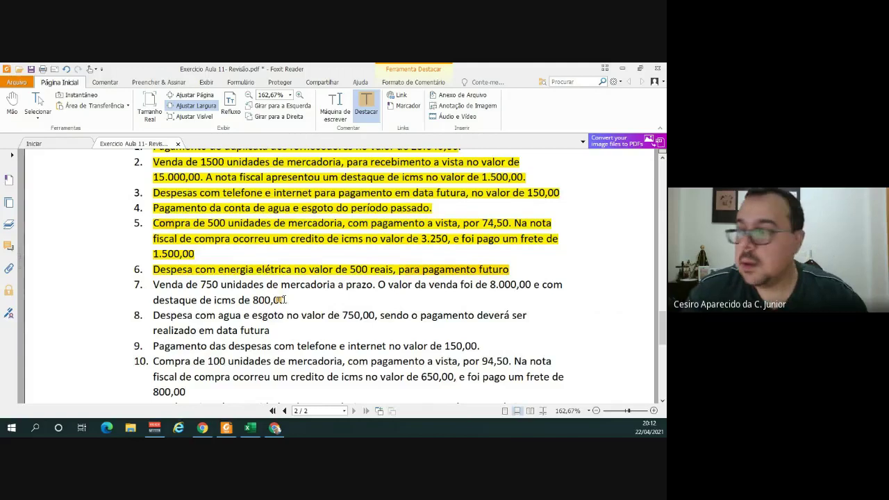
pyautogui.click(249, 427)
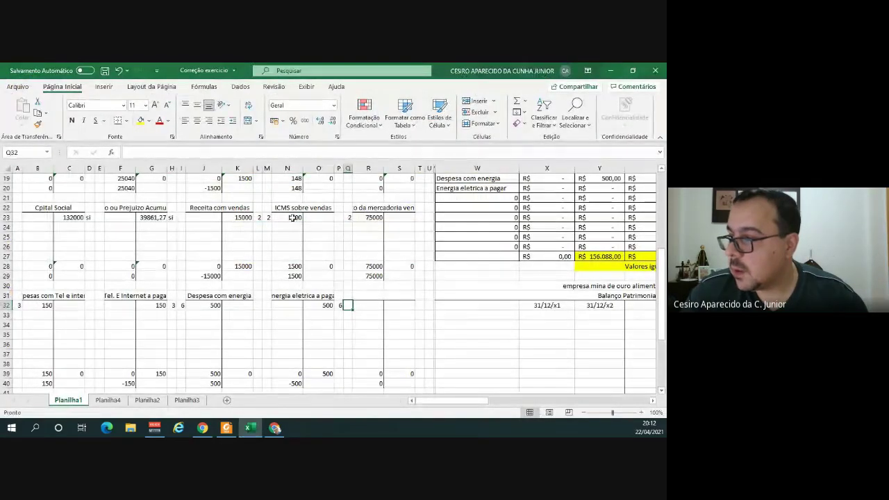
# Credit 8000 to Receita com vendas in K24, with entry number 7 beside it in L24.
pyautogui.click(238, 226)
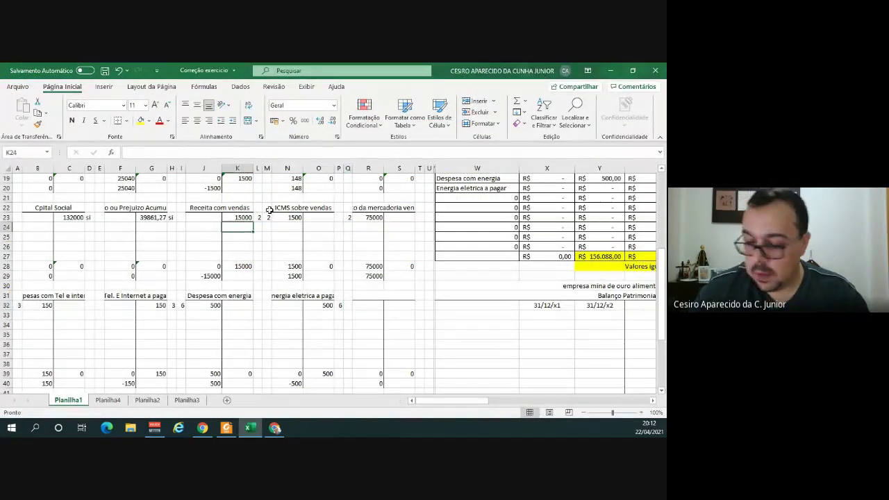
pyautogui.write('800')
pyautogui.press('Tab')
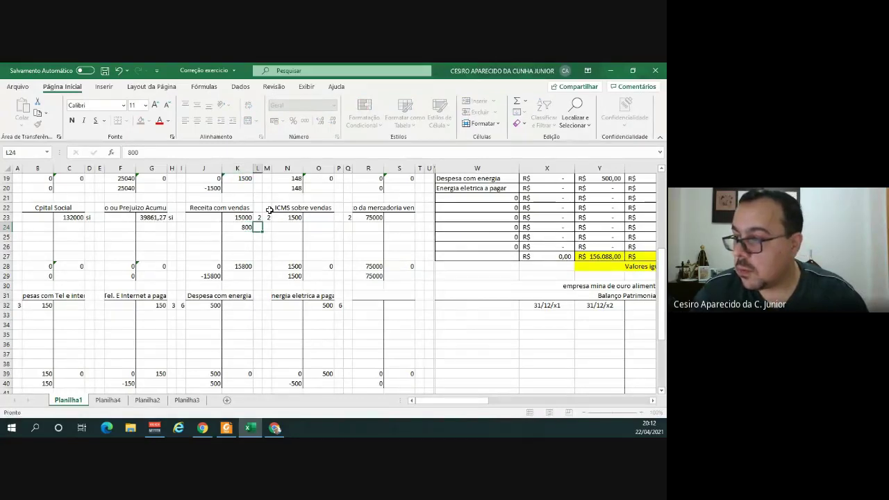
pyautogui.write('7')
pyautogui.press('Up')
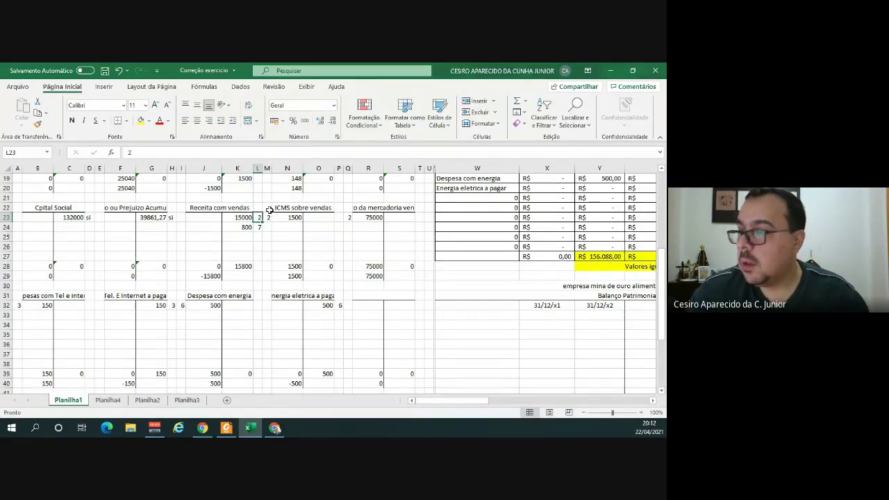
pyautogui.click(236, 226)
pyautogui.write('8000')
pyautogui.press('Return')
# Debit 8000 to Clientes in F3, with entry number 7 beside it in E3.
pyautogui.scroll(4, 149, 243)
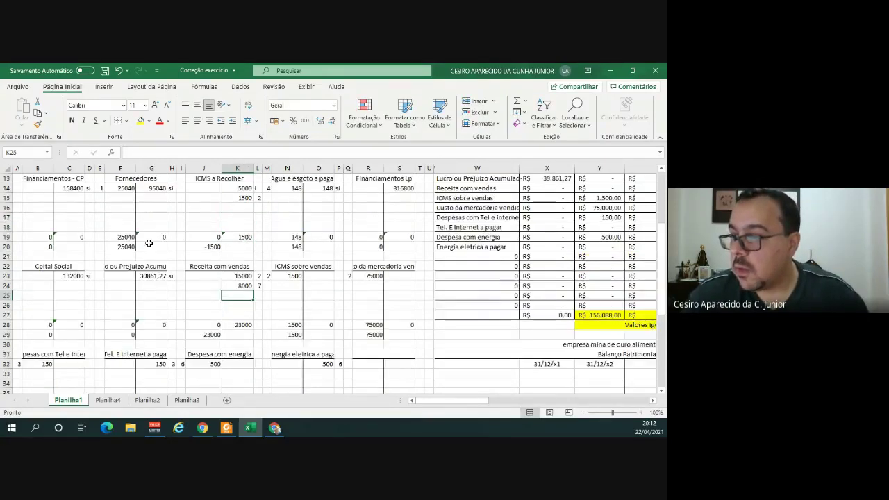
pyautogui.scroll(2, 144, 237)
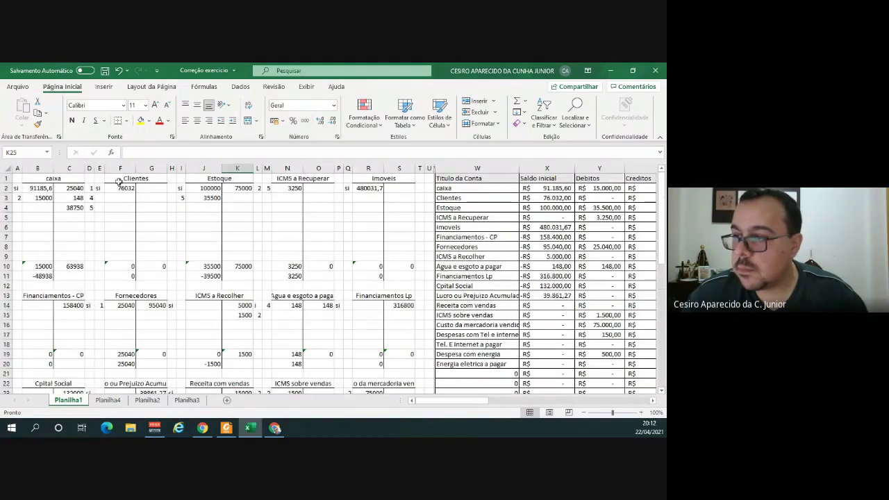
pyautogui.click(99, 198)
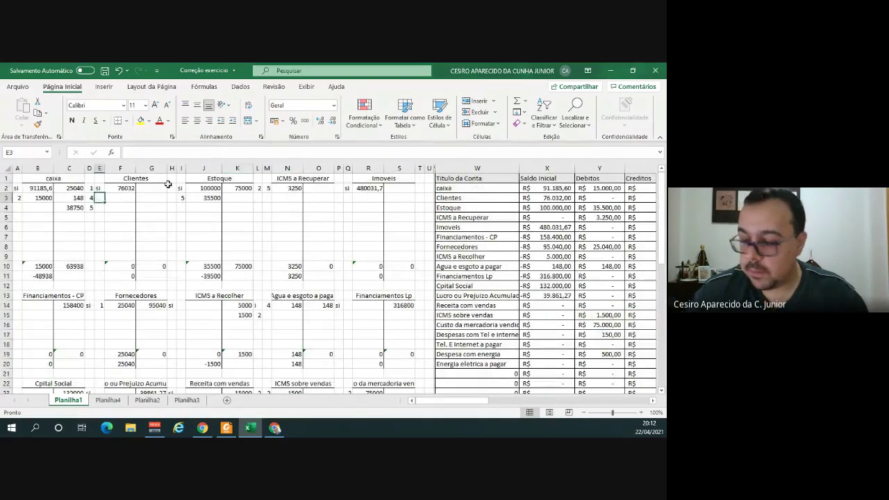
pyautogui.write('7')
pyautogui.press('Tab')
pyautogui.write('8000')
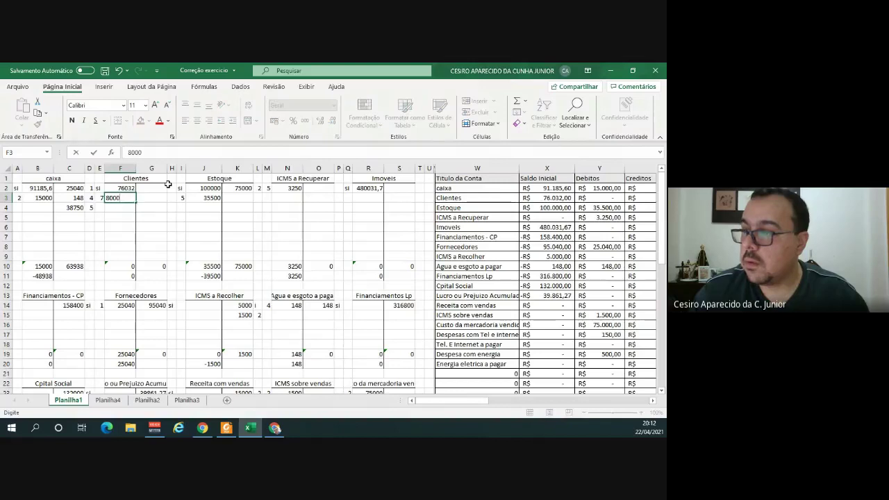
pyautogui.press('Return')
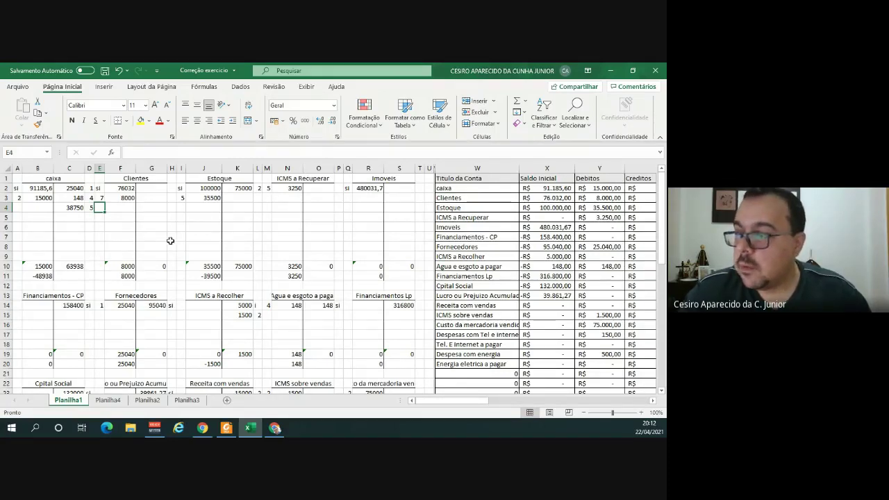
# Check event 7's ICMS in the Foxit Reader PDF, and credit 800 to ICMS a Recolher in Excel cell K16, with entry number 7 in L16.
pyautogui.scroll(-2, 182, 269)
pyautogui.scroll(-2, 182, 269)
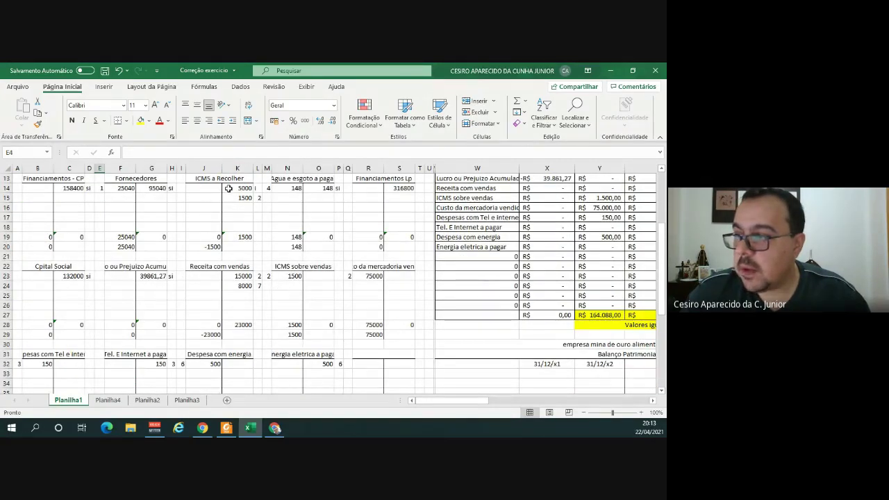
pyautogui.click(220, 429)
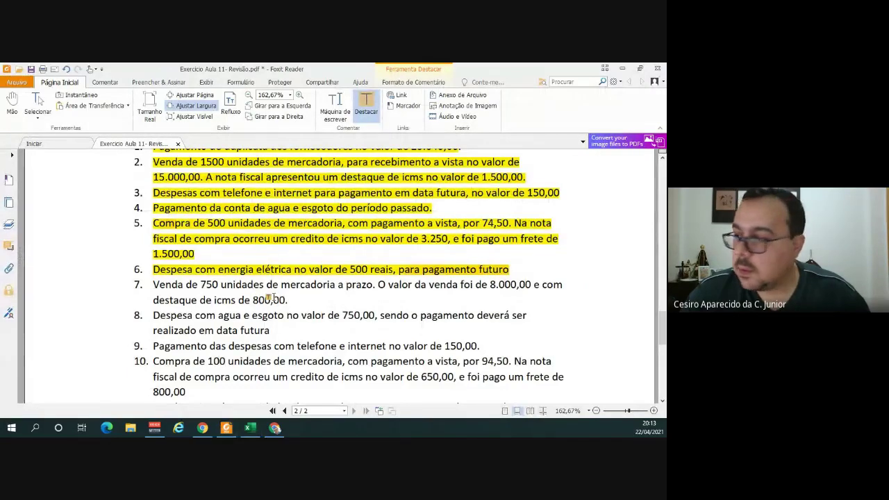
pyautogui.hotkey('alt', 'Tab')
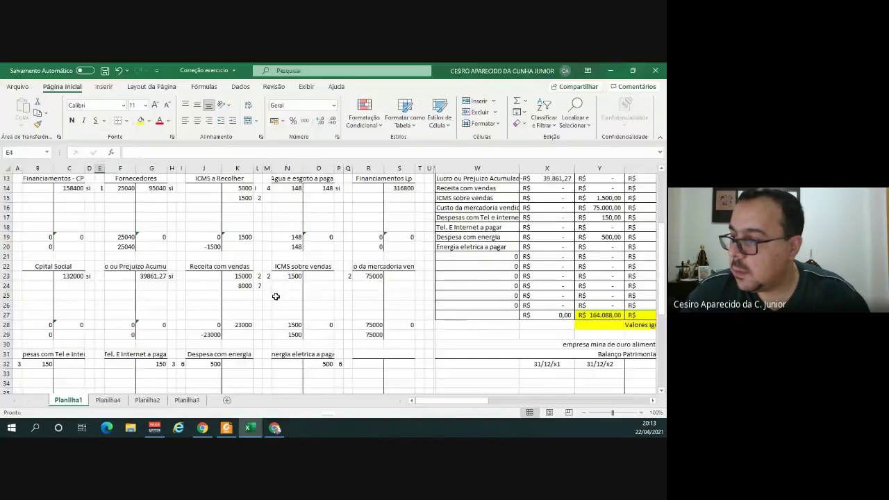
pyautogui.click(237, 207)
pyautogui.write('800')
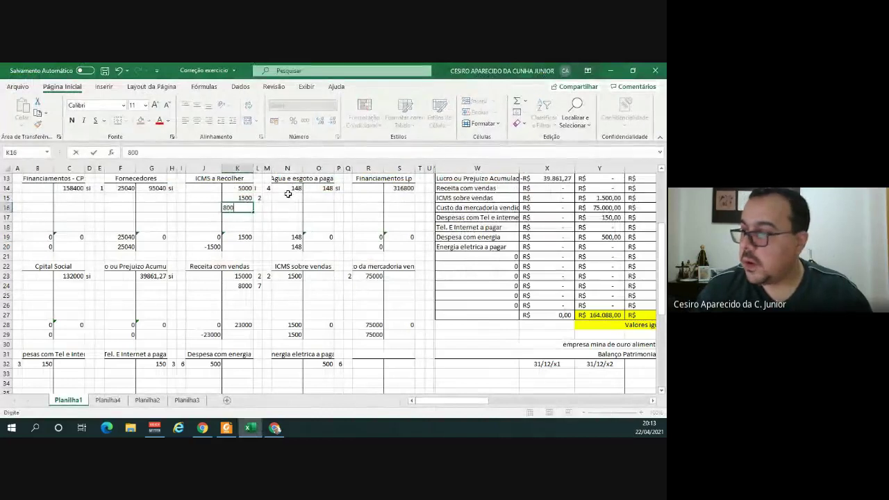
pyautogui.press('Tab')
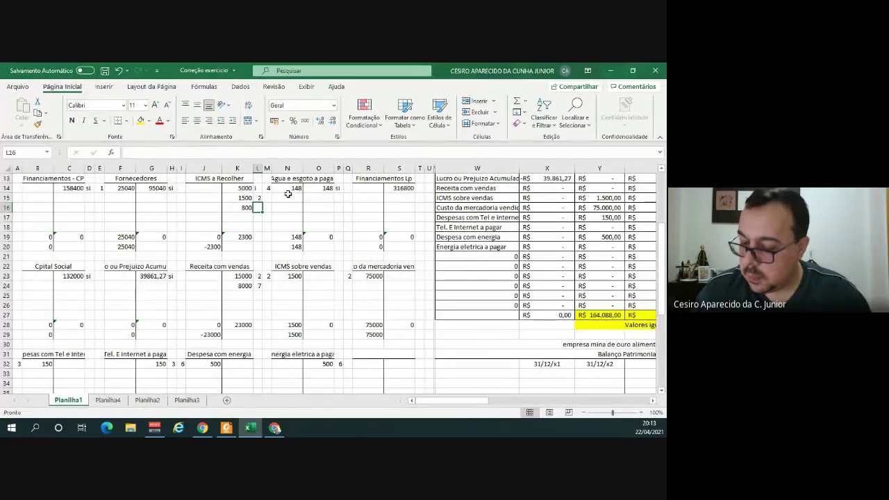
pyautogui.write('7')
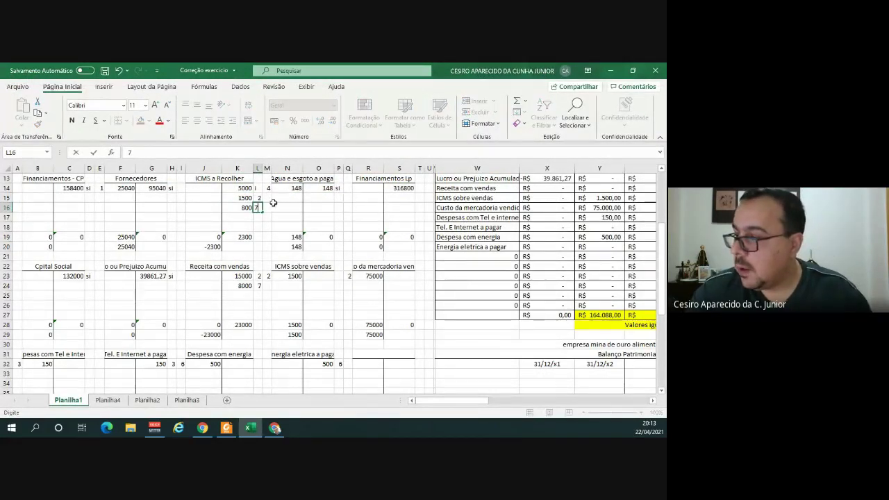
# Debit 800 to ICMS sobre vendas in N24, with entry number 7 beside it in M24.
pyautogui.click(267, 286)
pyautogui.write('7')
pyautogui.press('Tab')
pyautogui.write('800')
pyautogui.press('Return')
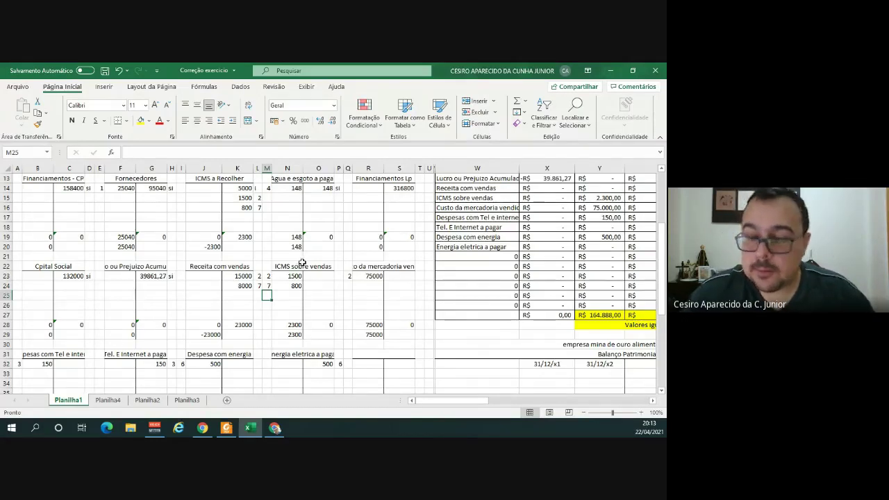
# Enter lançamento 7 in row 6 of Planilha4 with a Saída quantity of 750, taken from item 7 of the exercise PDF.
pyautogui.click(107, 400)
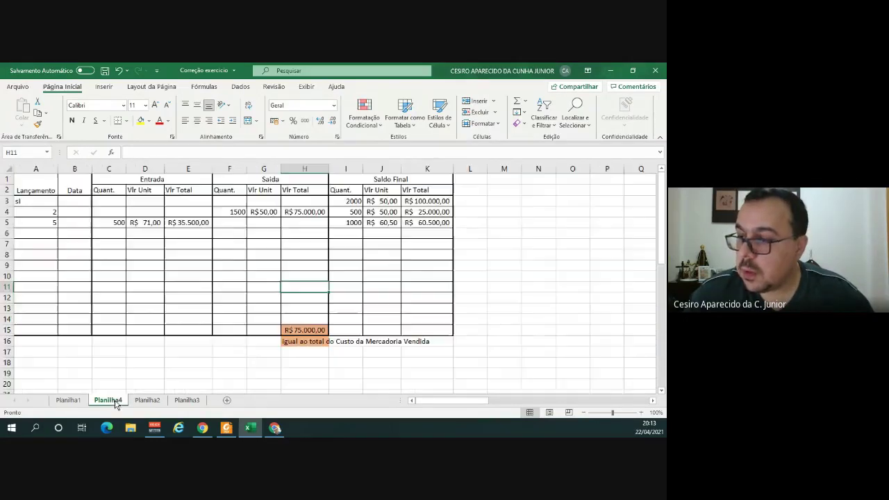
pyautogui.click(50, 232)
pyautogui.write('7')
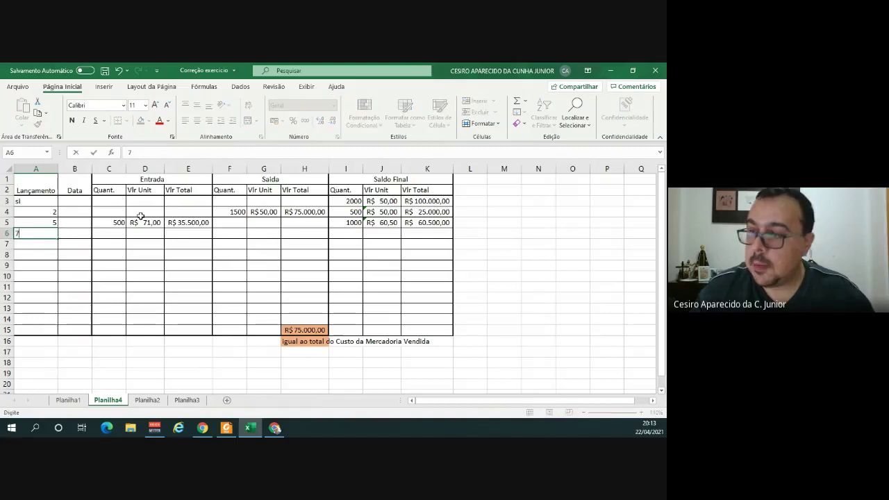
pyautogui.press('Tab')
pyautogui.press('Tab')
pyautogui.press('Tab')
pyautogui.press('Tab')
pyautogui.press('Tab')
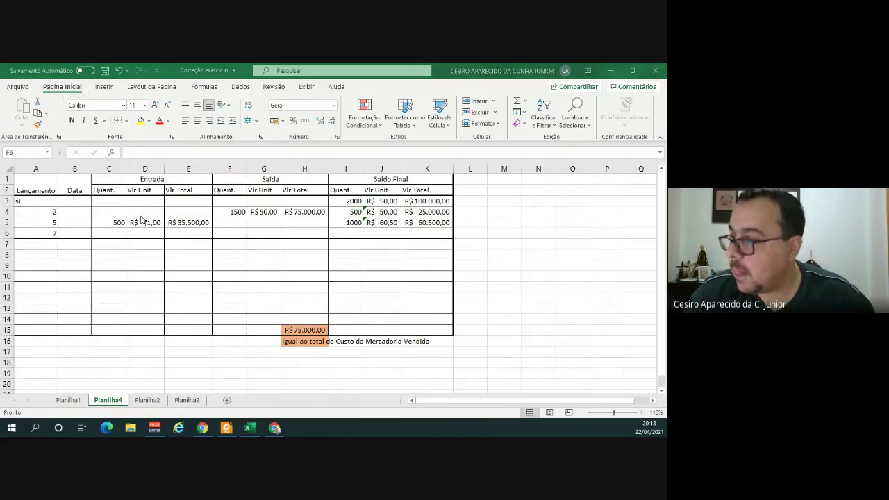
pyautogui.hotkey('alt', 'Tab')
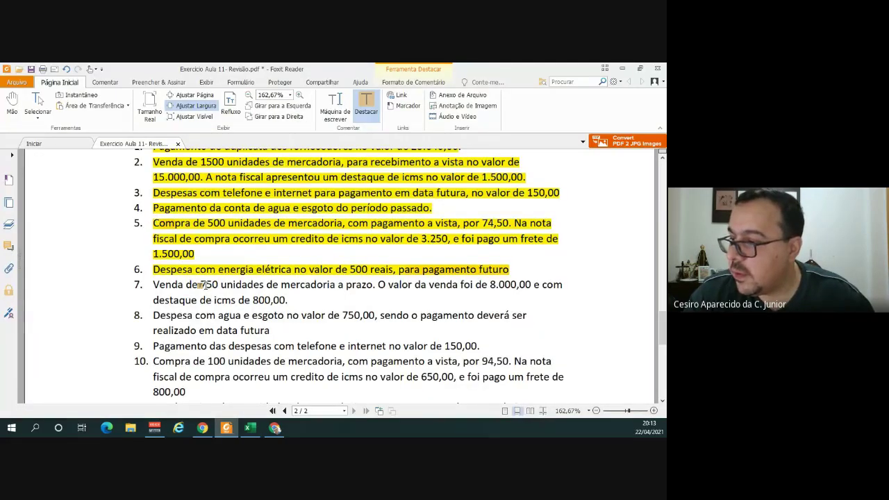
pyautogui.hotkey('alt', 'Tab')
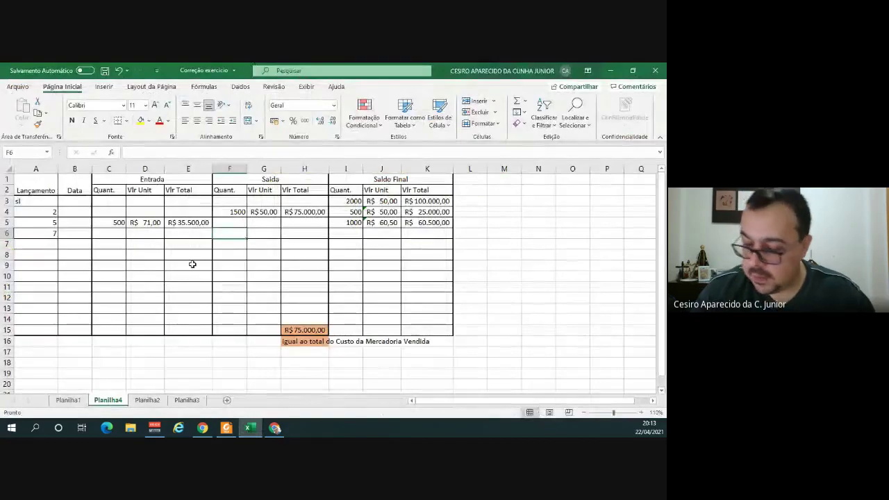
pyautogui.write('750')
pyautogui.press('Tab')
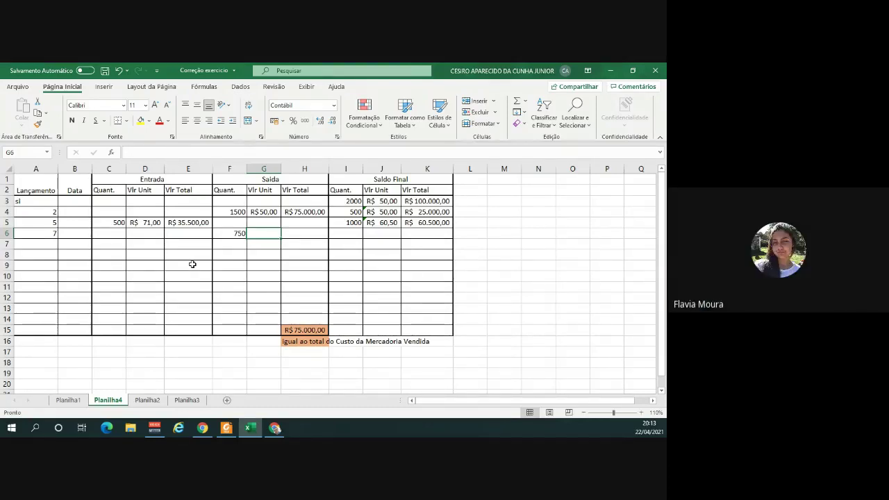
# Set the Saída unit value in G6 to the previous balance's unit value with the formula =J5.
pyautogui.write('=')
pyautogui.click(393, 223)
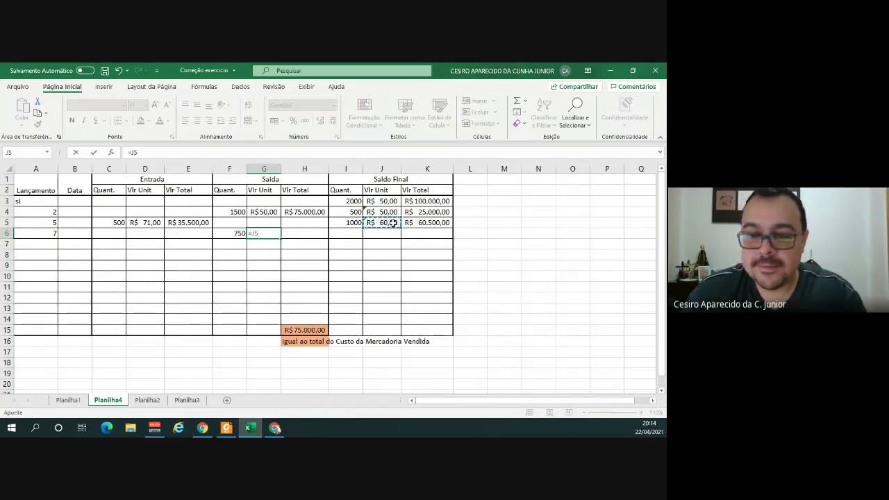
pyautogui.press('Return')
# Calculate the Saída total in H6 with =F6*G6 and widen column H slightly so the totals fit.
pyautogui.click(313, 235)
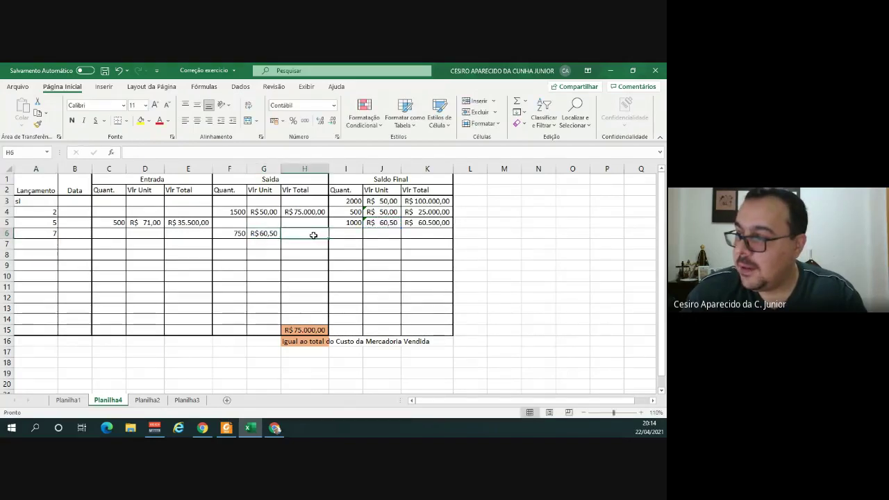
pyautogui.write('=')
pyautogui.click(242, 232)
pyautogui.write('*')
pyautogui.press('Left')
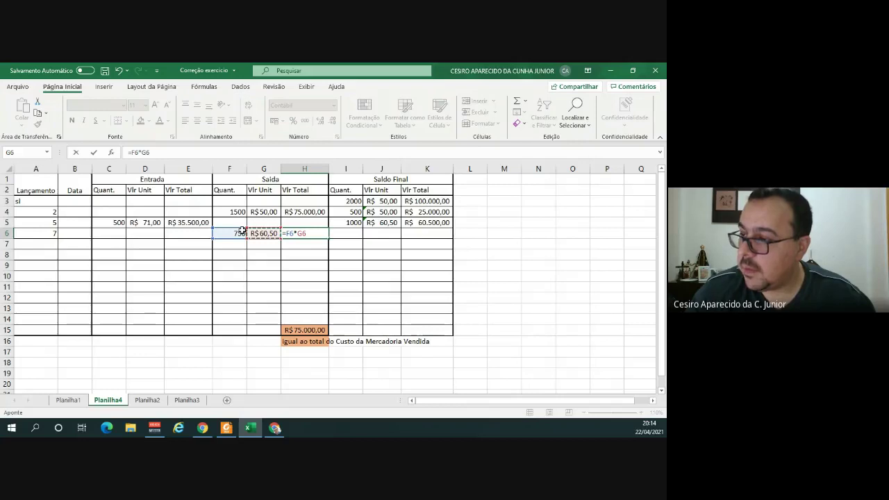
pyautogui.hotkey('ctrl', 'Return')
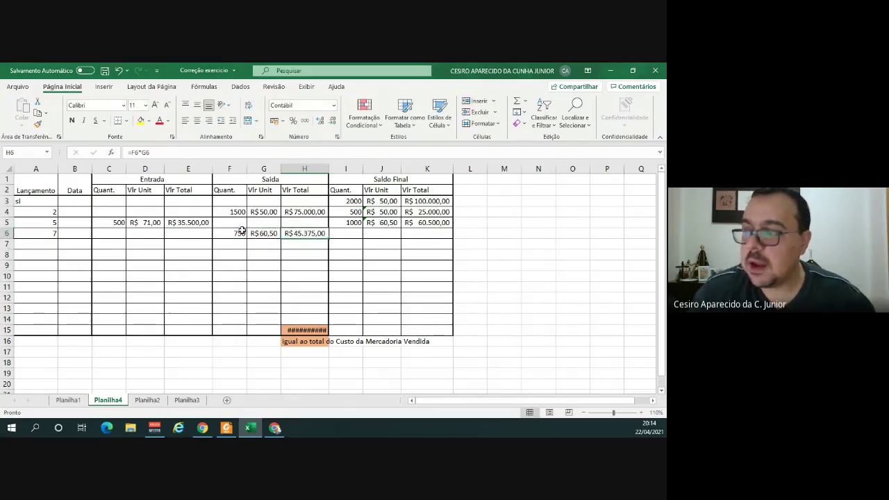
pyautogui.doubleClick(329, 165)
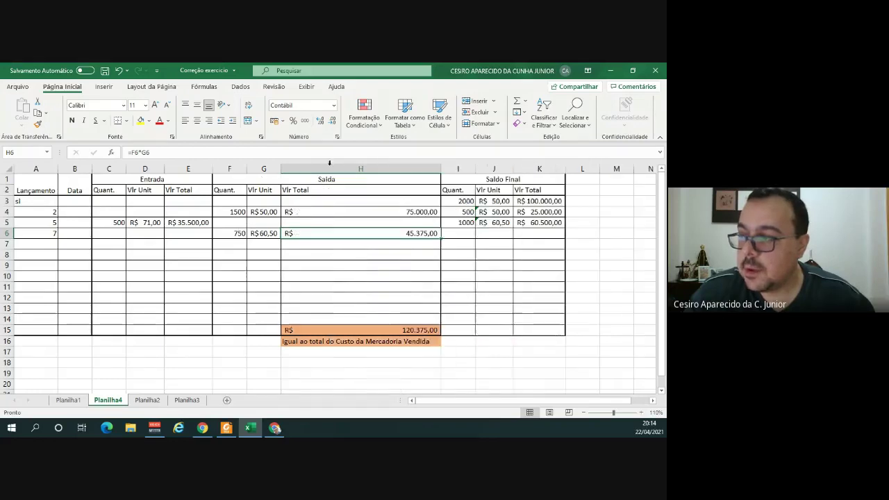
pyautogui.moveTo(441, 170); pyautogui.dragTo(336, 168)
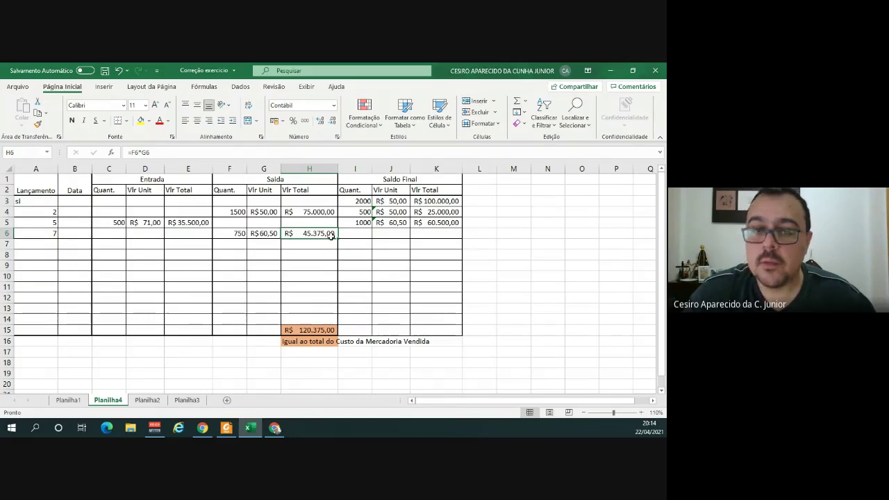
# Calculate the Saldo Final quantity in I6 as the previous balance minus the outgoing quantity, =I5-F6.
pyautogui.click(360, 234)
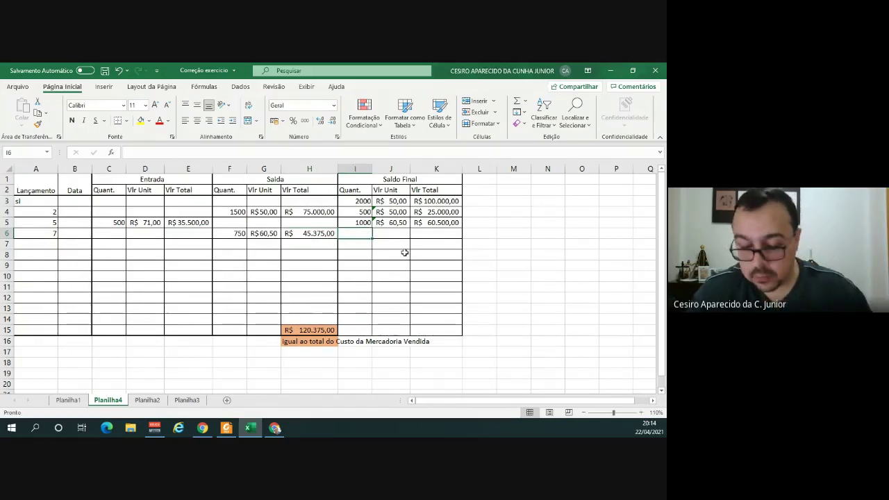
pyautogui.write('=')
pyautogui.press('Up')
pyautogui.write('-')
pyautogui.press('Left')
pyautogui.press('Left')
pyautogui.press('Left')
pyautogui.press('Return')
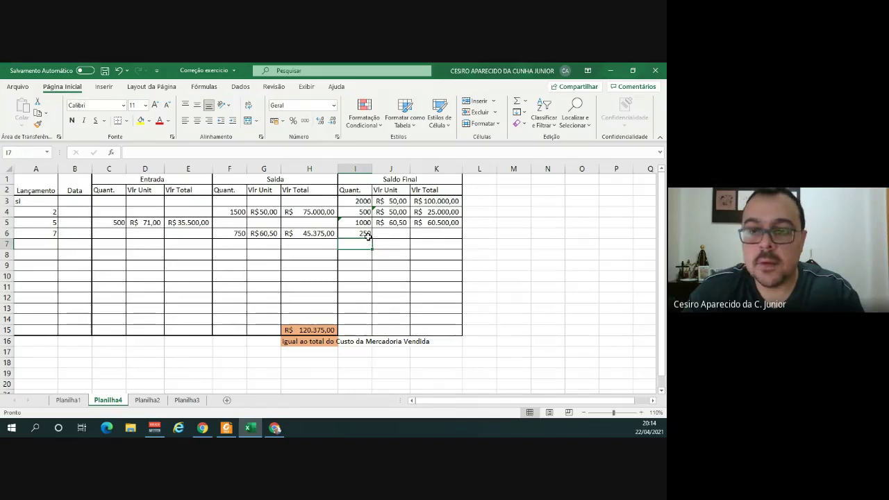
# Calculate the Saldo Final total value in K6 as the previous total minus the outgoing total, =K5-H6.
pyautogui.click(435, 232)
pyautogui.write('=')
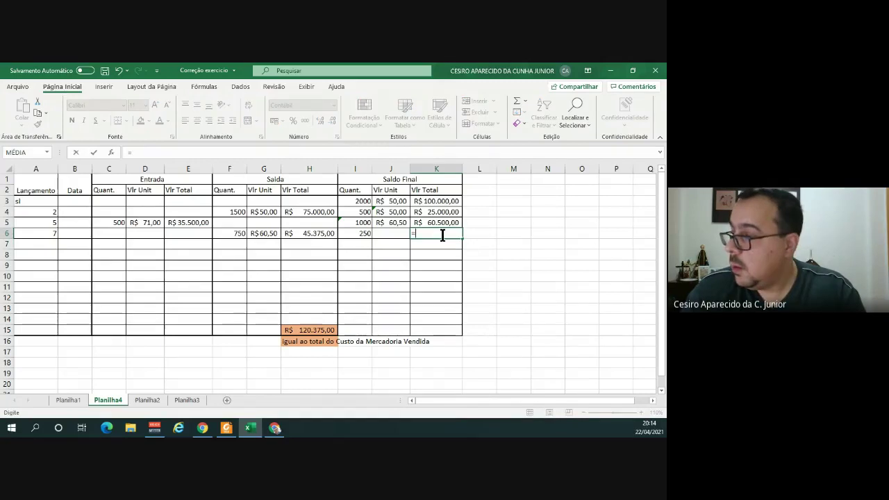
pyautogui.click(448, 223)
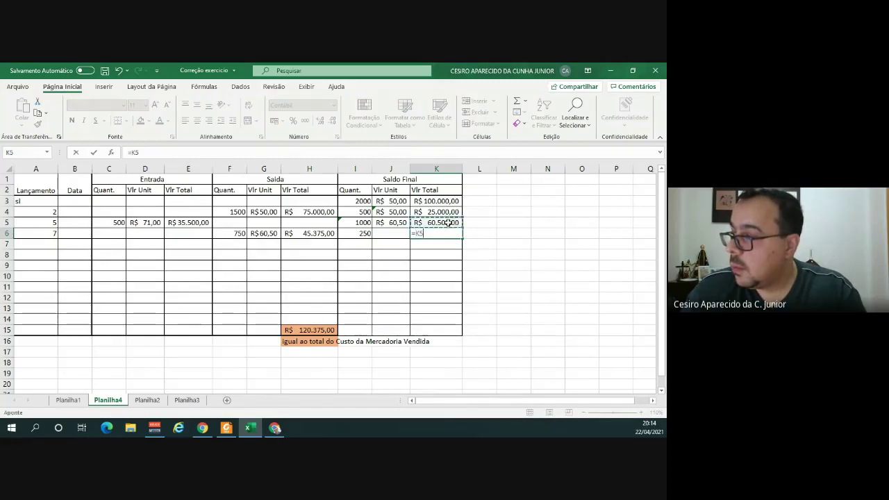
pyautogui.write('-')
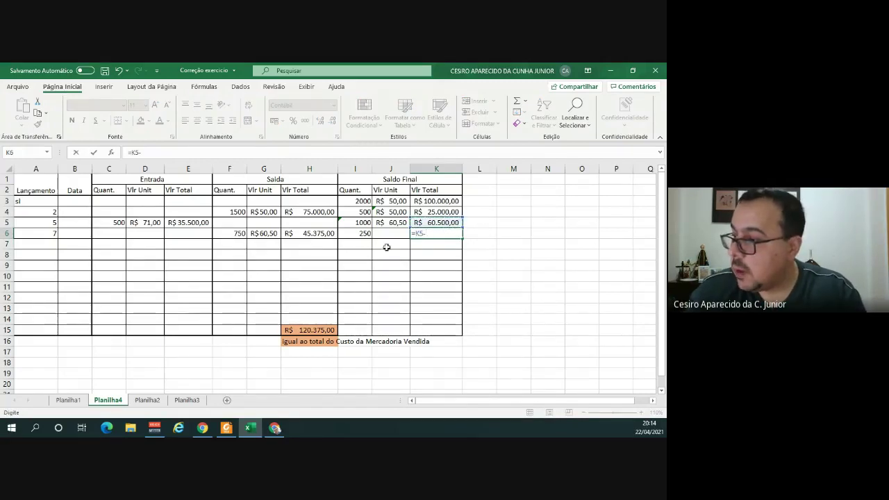
pyautogui.click(328, 234)
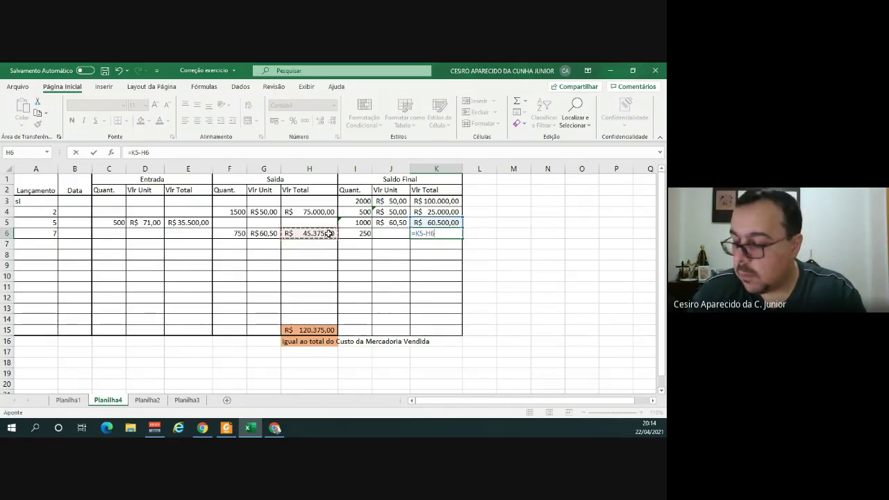
pyautogui.press('Return')
pyautogui.click(438, 235)
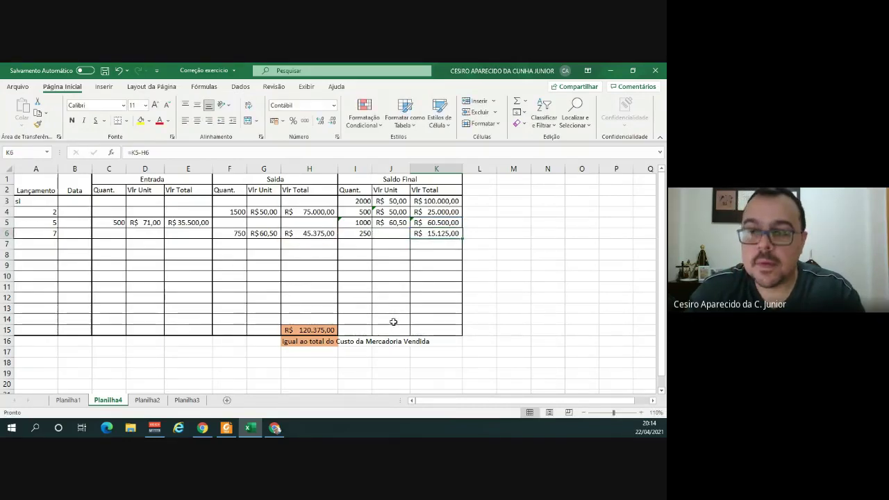
# Calculate the Saldo Final unit value in J6 as total value divided by quantity, =K6/I6.
pyautogui.click(398, 233)
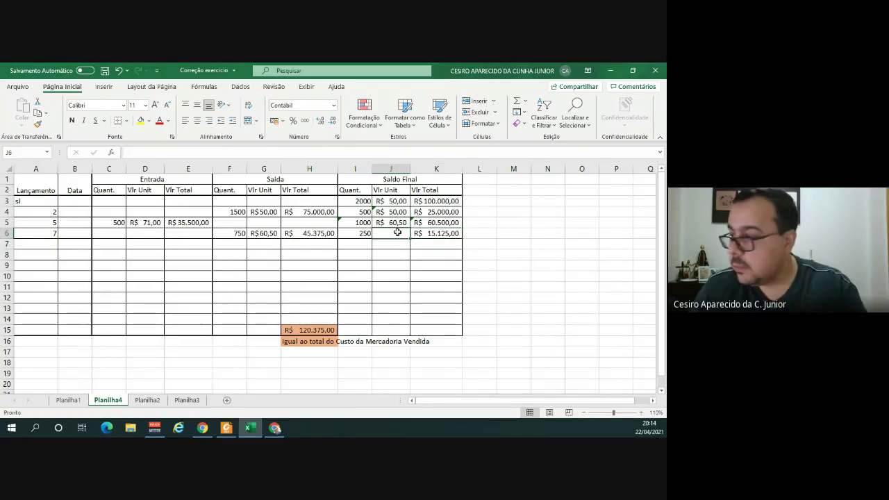
pyautogui.write('=')
pyautogui.press('Right')
pyautogui.write('/')
pyautogui.press('Left')
pyautogui.press('Left')
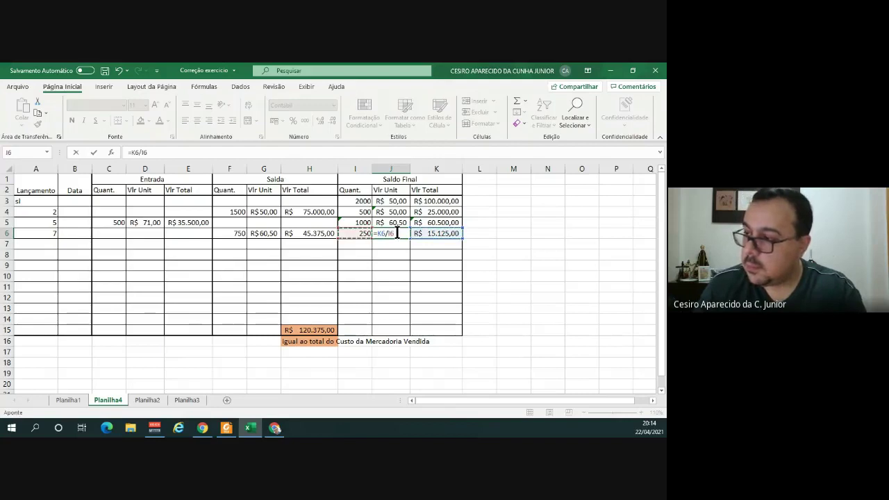
pyautogui.press('Return')
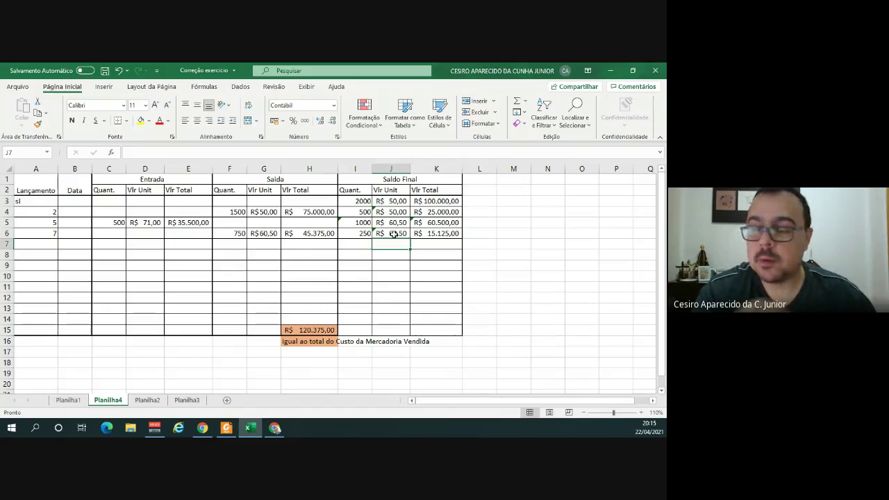
# Post entry 7 for 45375 on the debit side of the Custo da mercadoria vendida account in Planilha1, row 24.
pyautogui.hotkey('alt', 'Tab')
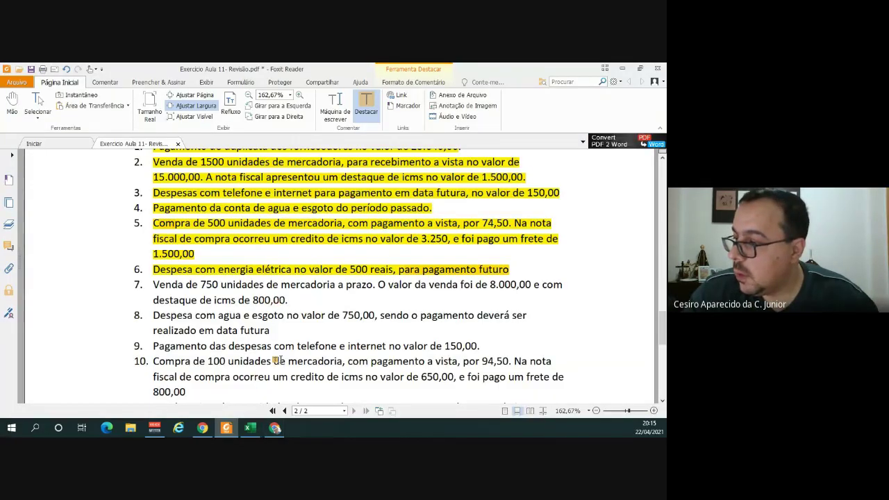
pyautogui.hotkey('alt', 'Tab')
pyautogui.click(325, 233)
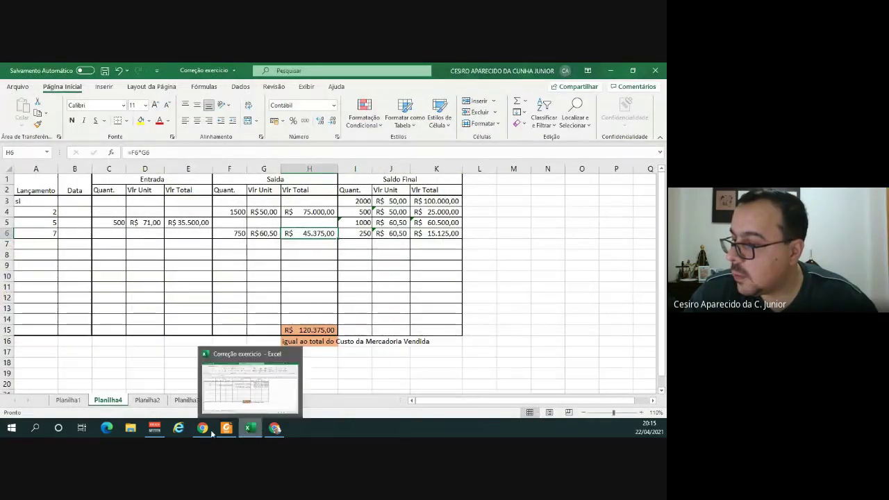
pyautogui.click(68, 400)
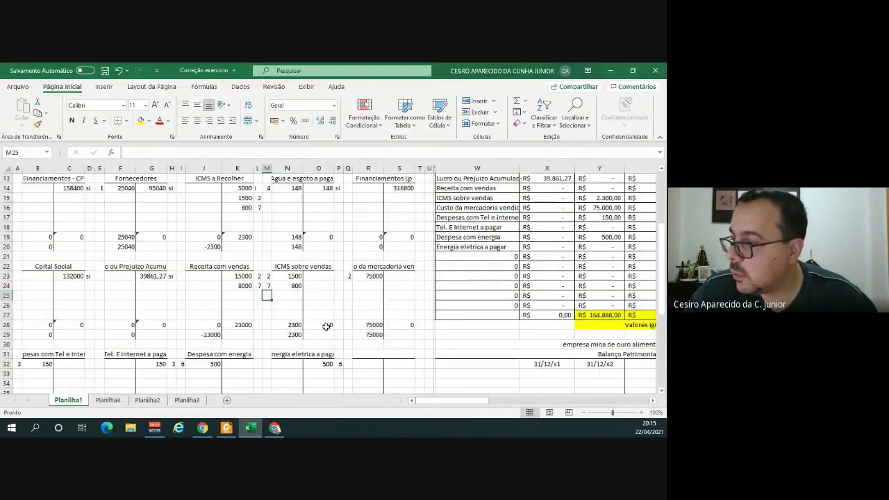
pyautogui.click(349, 286)
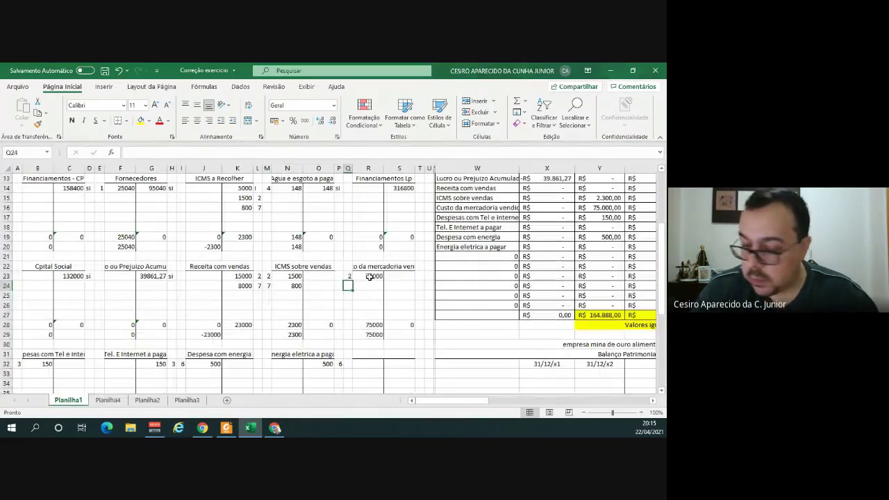
pyautogui.write('7')
pyautogui.press('Tab')
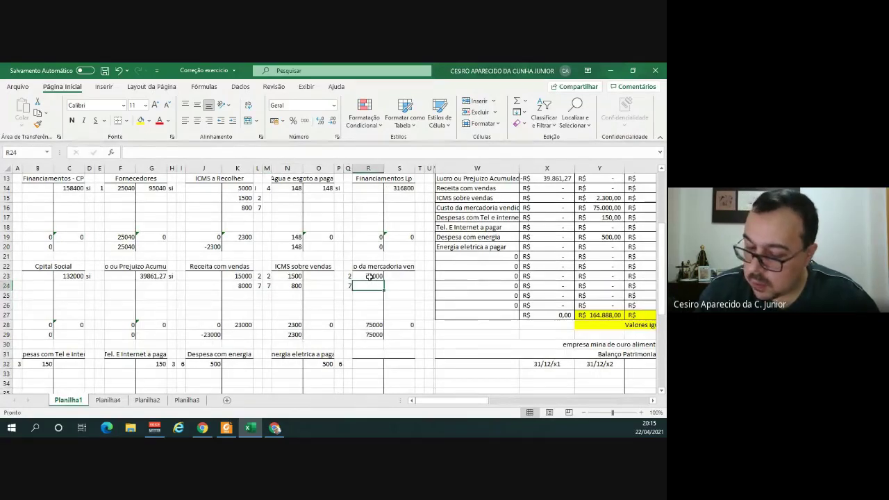
pyautogui.write('45375')
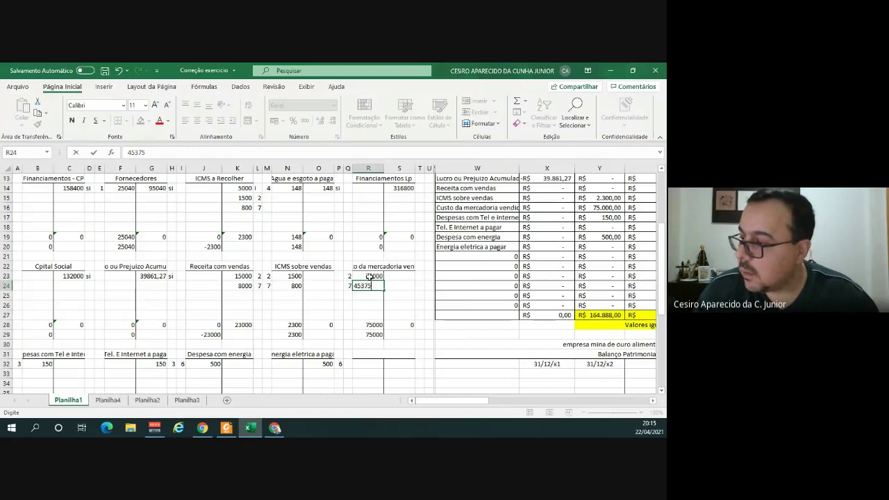
pyautogui.hotkey('ctrl', 'Return')
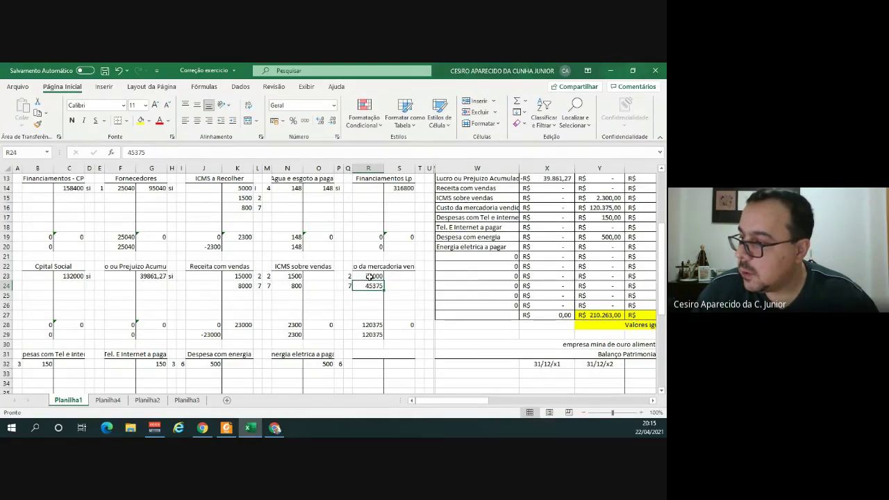
# Try to post entry 7 for 45375 on the debit side of the Estoque account in Planilha1, row 4.
pyautogui.hotkey('alt', 'Tab')
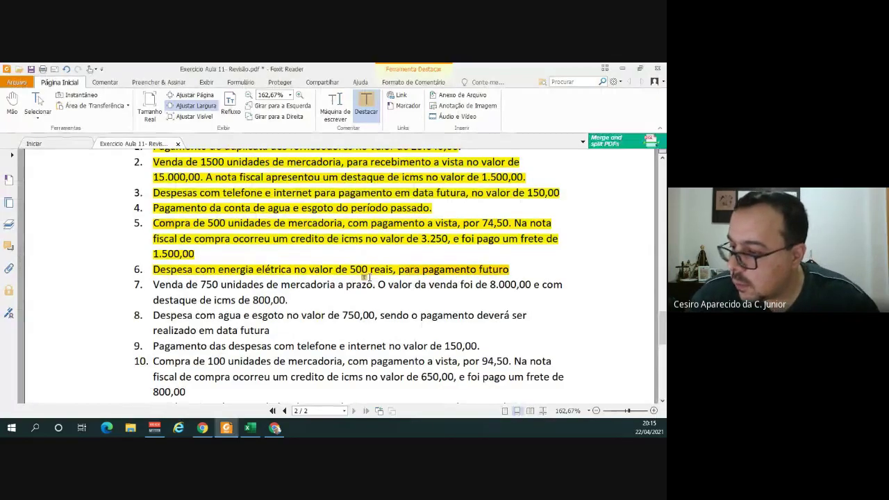
pyautogui.hotkey('alt', 'Tab')
pyautogui.click(108, 401)
pyautogui.click(76, 401)
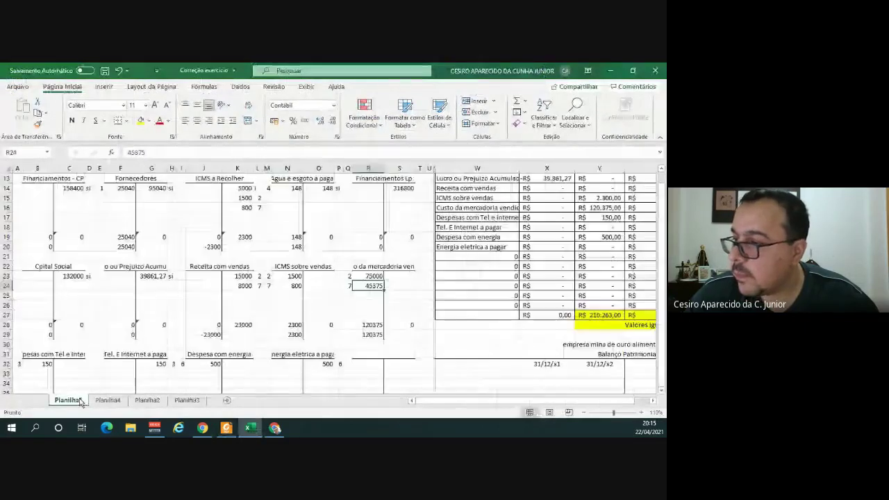
pyautogui.scroll(4, 173, 206)
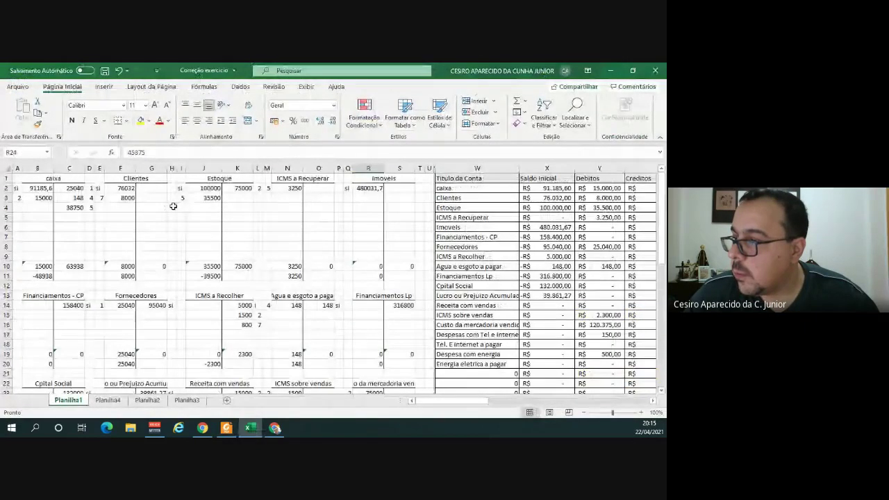
pyautogui.click(181, 207)
pyautogui.write('7')
pyautogui.press('Tab')
pyautogui.write('45375')
pyautogui.press('Tab')
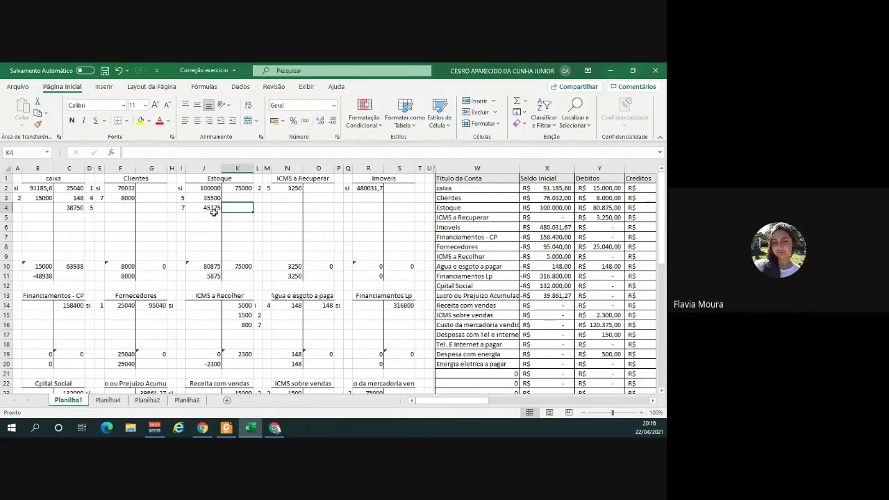
# Clear the entry number 7 and its 45375 value from the debit side of the Estoque account.
pyautogui.click(216, 208)
pyautogui.press('Delete')
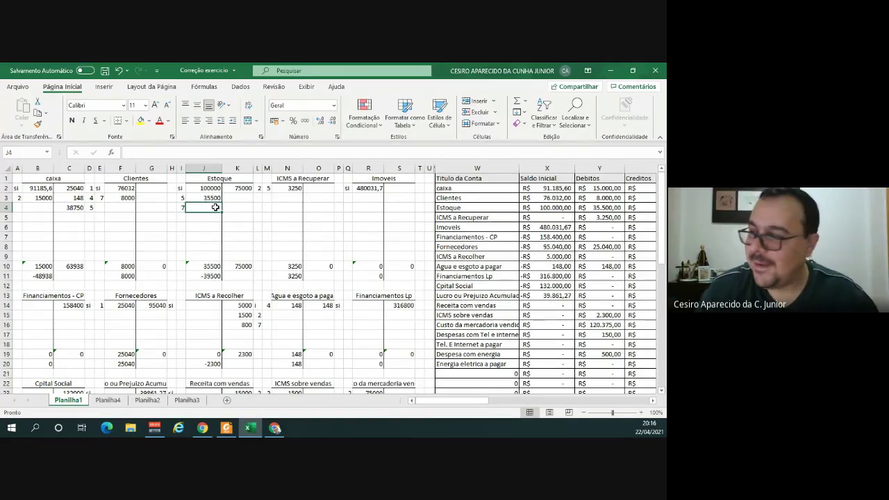
pyautogui.press('Left')
pyautogui.press('Right')
pyautogui.press('Right')
pyautogui.press('Up')
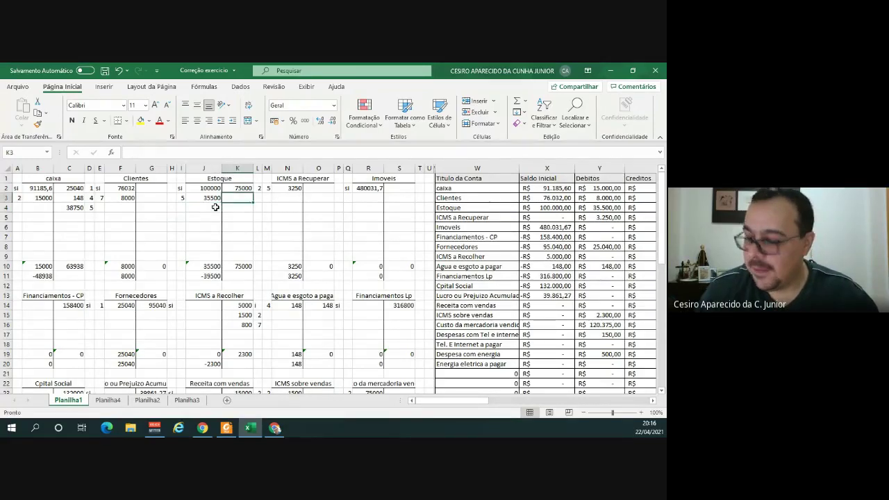
# Post entry 7 for 45375 on the credit side of the Estoque account, in row 3.
pyautogui.write('45375')
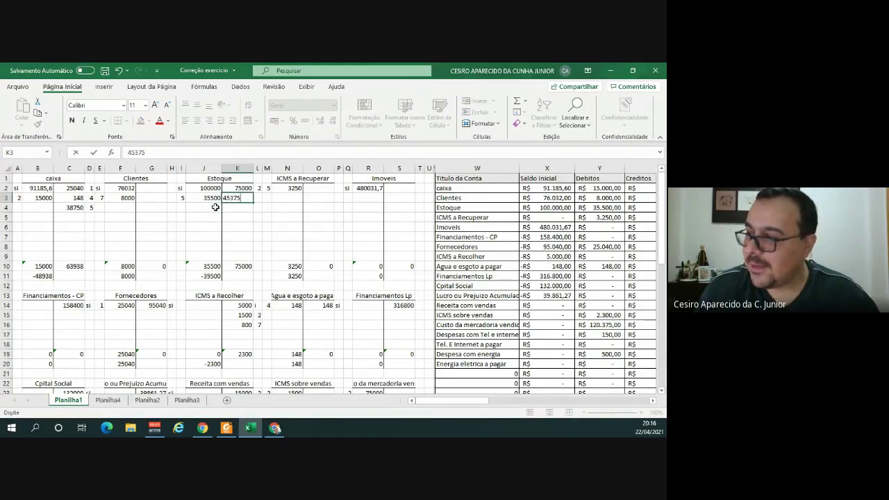
pyautogui.press('Right')
pyautogui.write('7')
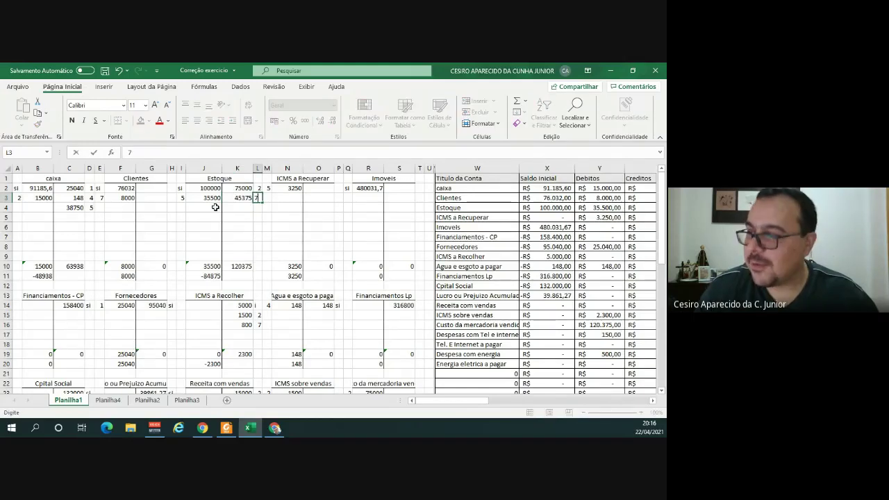
pyautogui.press('Return')
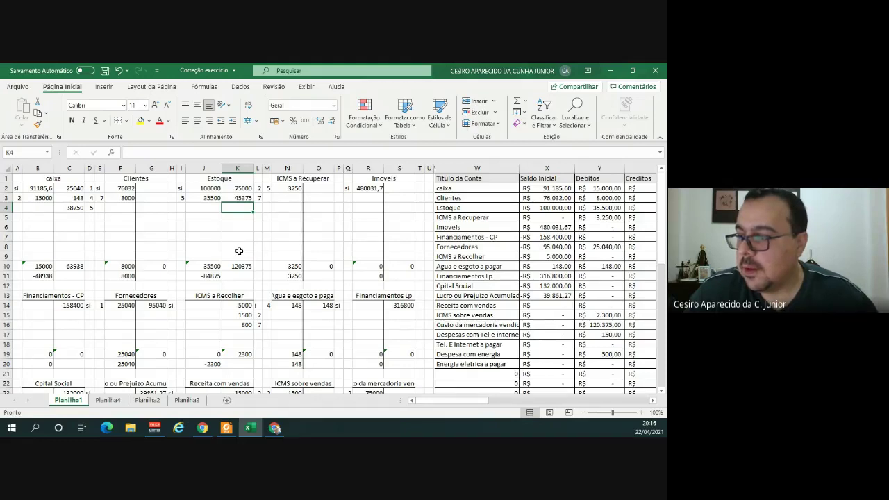
# Compare the Custo da mercadoria vendida amounts with the Receita com vendas amounts for entries 2 and 7.
pyautogui.scroll(-3, 239, 251)
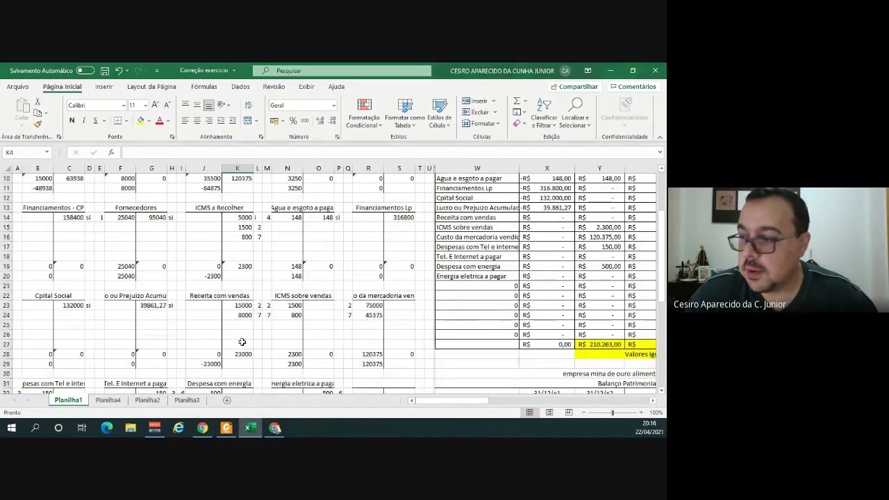
pyautogui.click(372, 306)
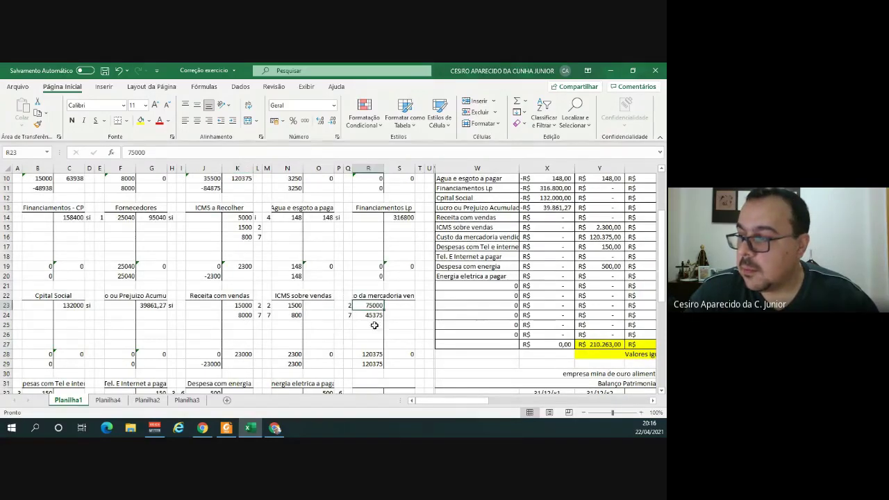
pyautogui.click(250, 308)
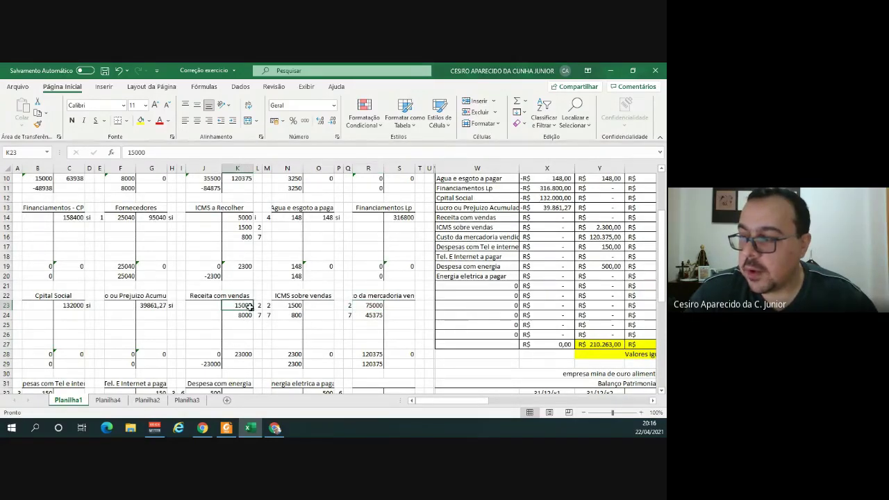
pyautogui.click(375, 317)
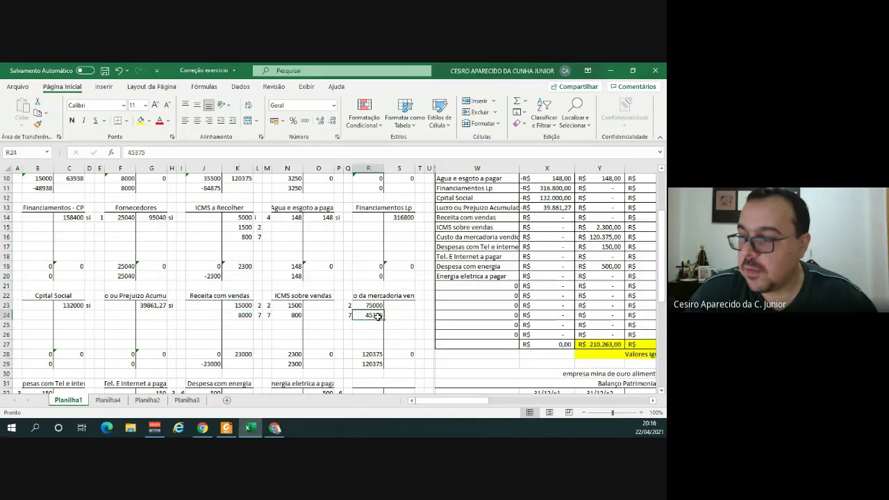
pyautogui.click(243, 317)
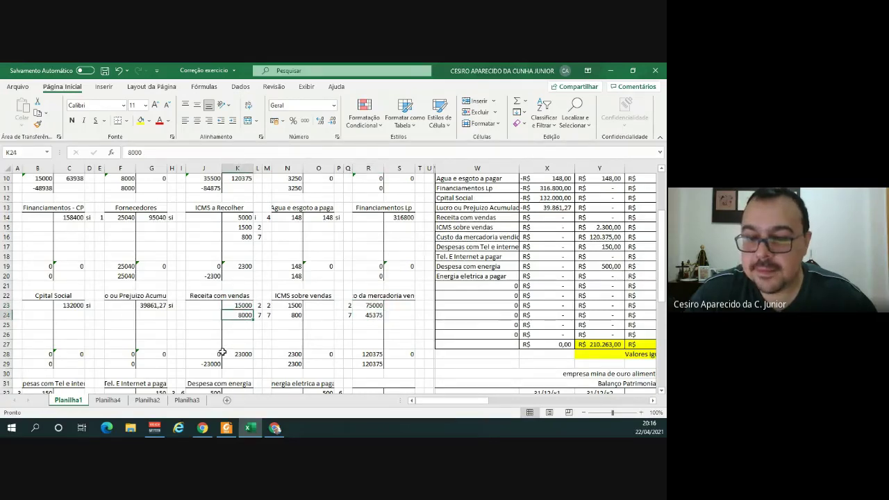
pyautogui.scroll(-2, 310, 309)
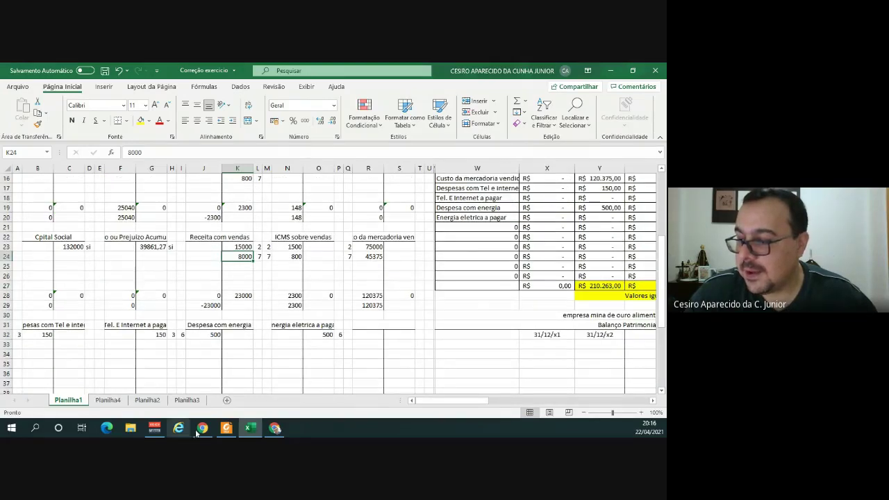
# Switch to the exercise PDF in Foxit Reader and highlight the whole text of item 7.
pyautogui.click(226, 429)
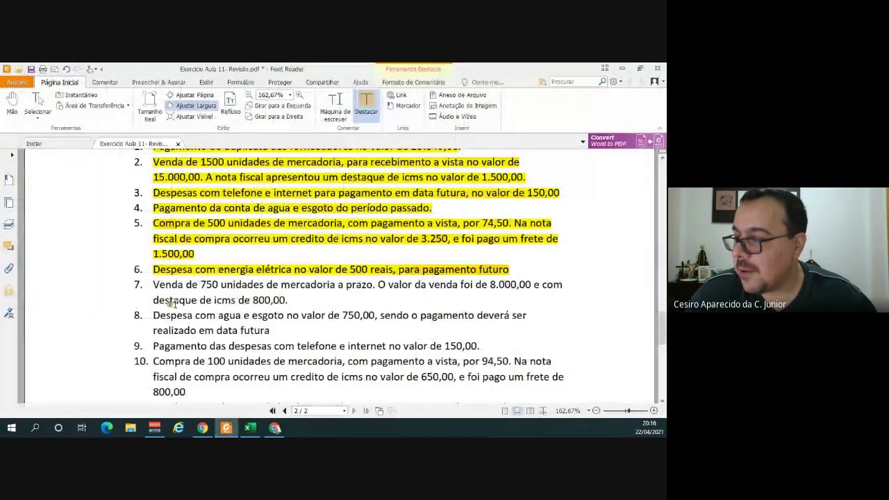
pyautogui.moveTo(154, 284); pyautogui.dragTo(291, 301)
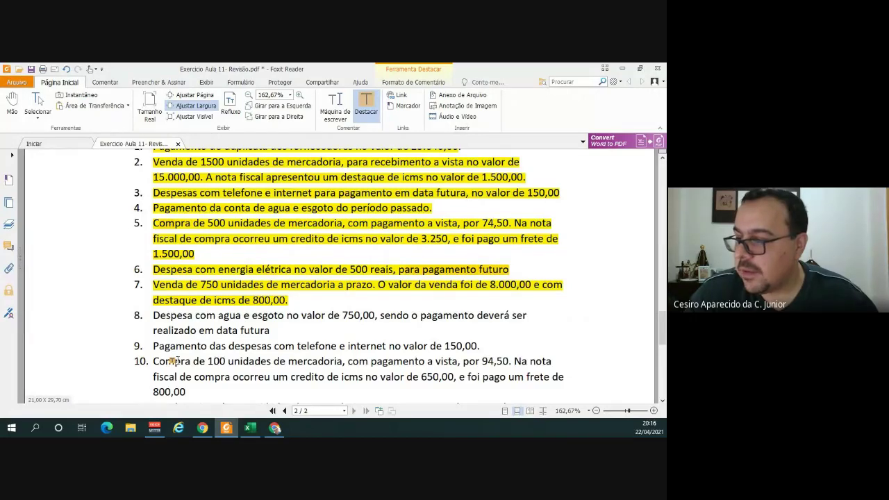
pyautogui.scroll(-1, 174, 362)
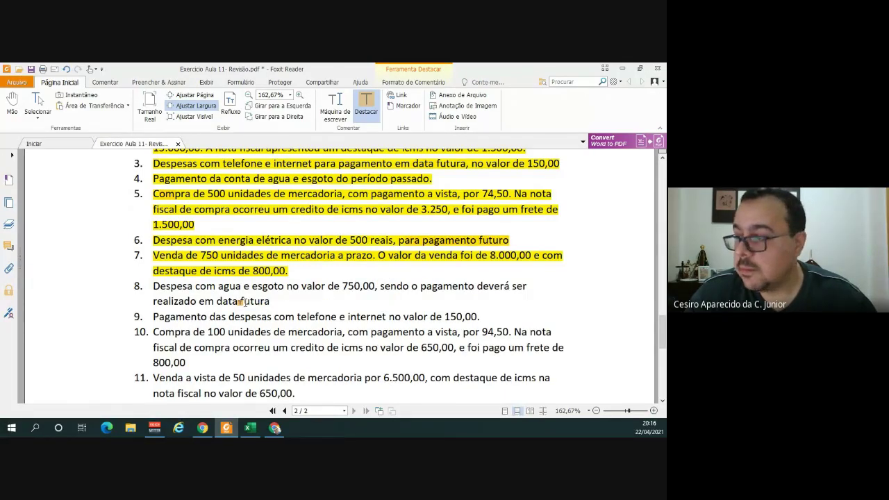
# Return to the Excel workbook and title the empty T-account at R31 "Despesa com agua e esgoto".
pyautogui.hotkey('alt', 'Tab')
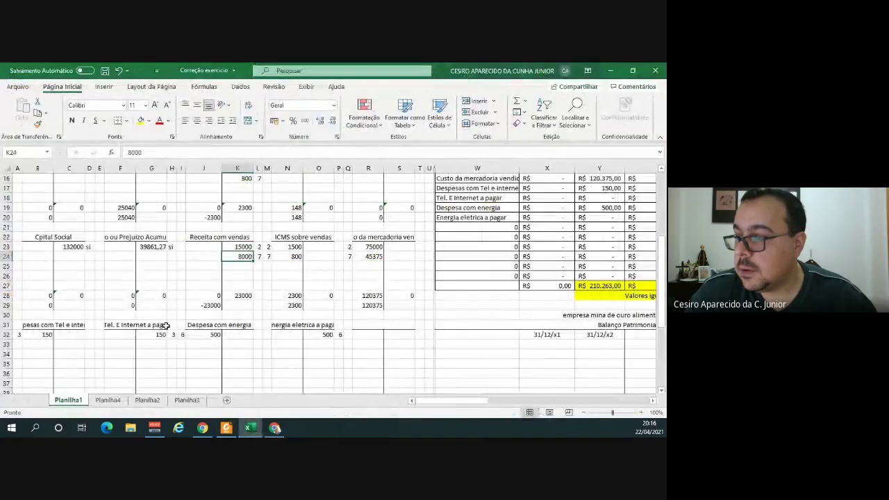
pyautogui.click(387, 326)
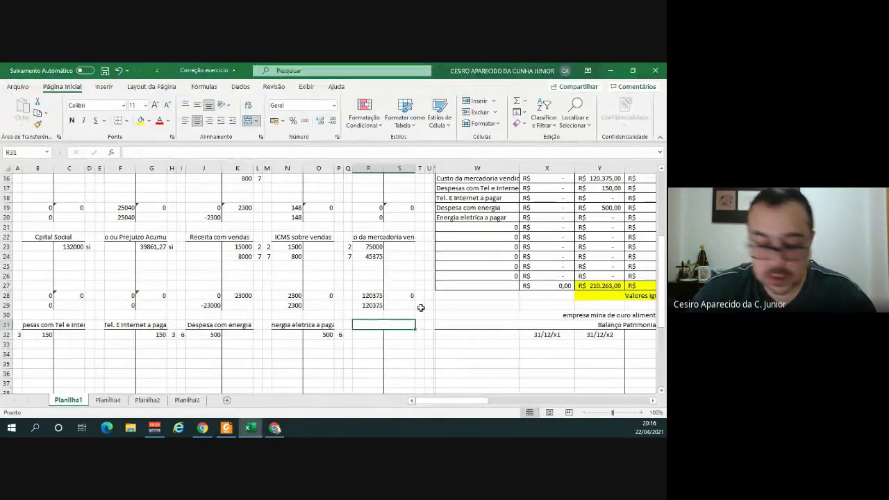
pyautogui.write('Despe')
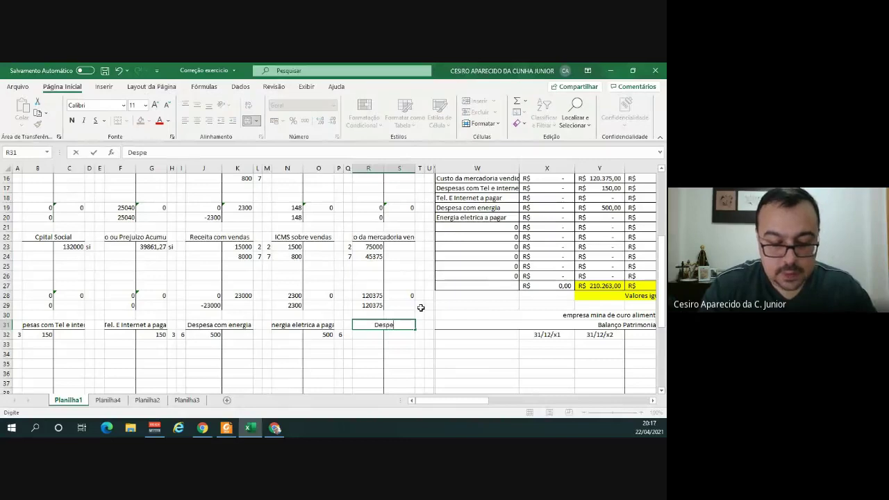
pyautogui.write('sa com')
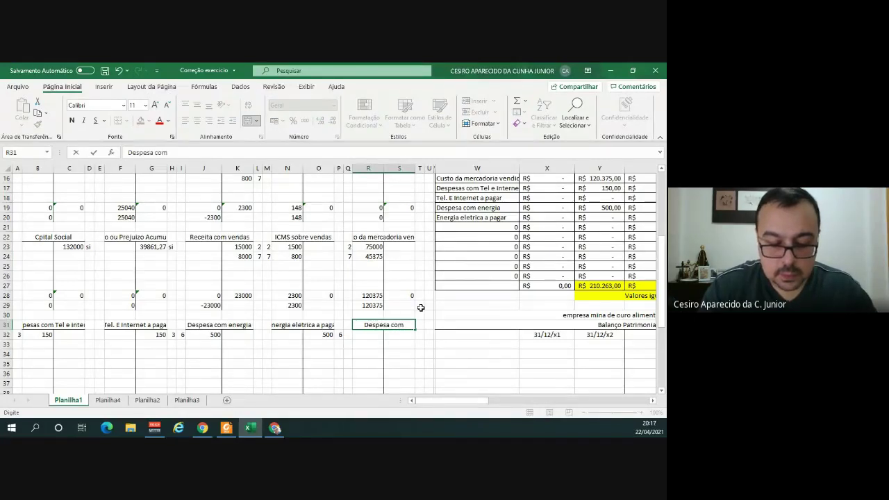
pyautogui.write(' agua e e')
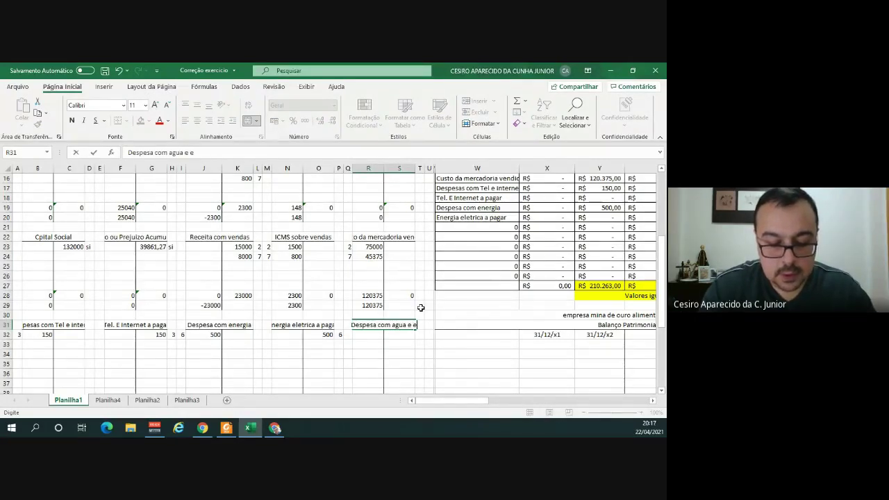
pyautogui.write('sgoto')
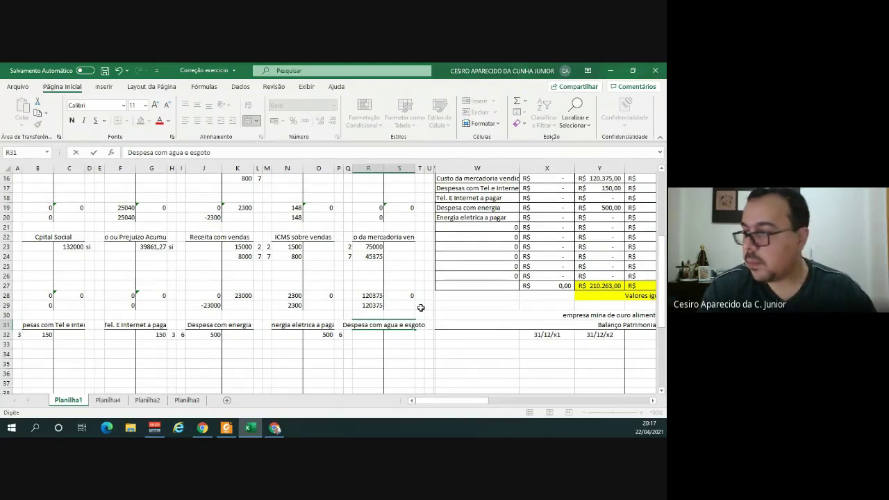
pyautogui.scroll(-1, 103, 371)
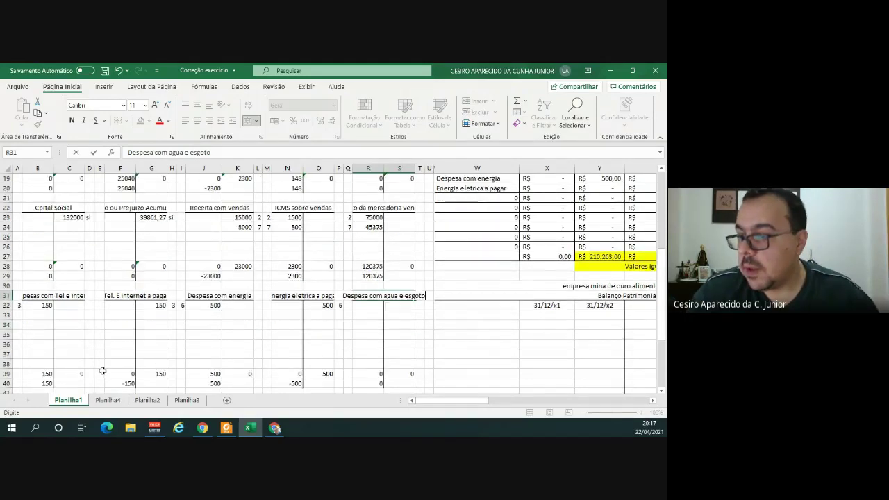
pyautogui.scroll(-2, 102, 371)
pyautogui.click(72, 346)
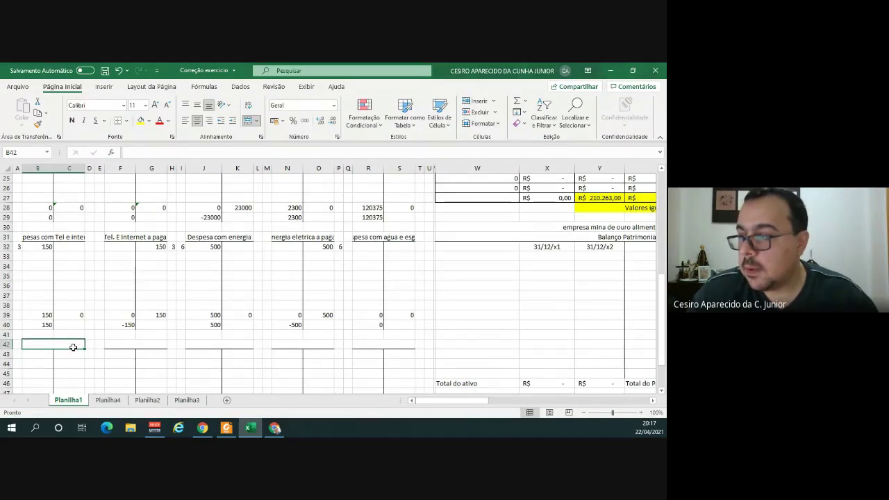
# Check item 8 in the PDF and post entry 8 for 750 on the debit side of Despesa com agua e esgoto, row 32.
pyautogui.scroll(5, 319, 288)
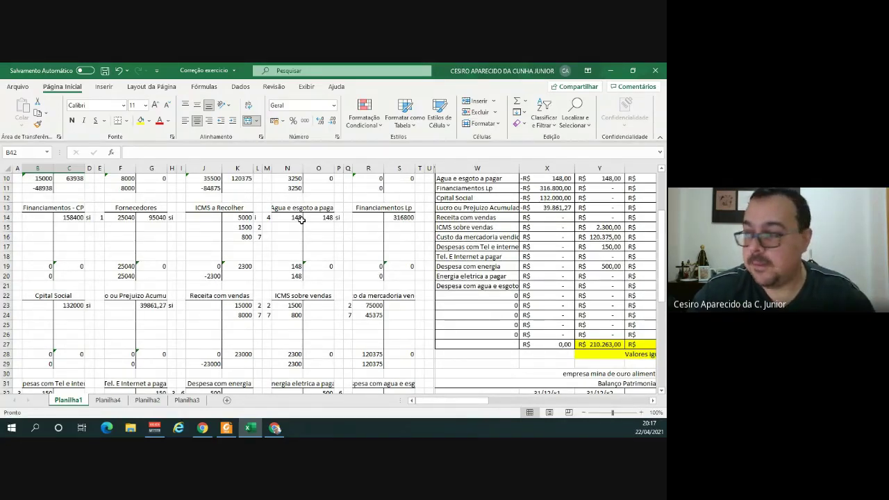
pyautogui.scroll(-2, 313, 234)
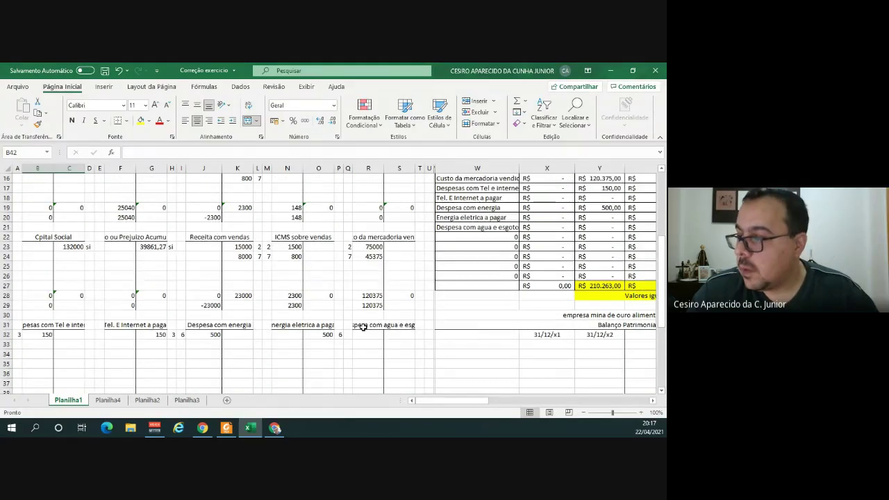
pyautogui.hotkey('alt', 'Tab')
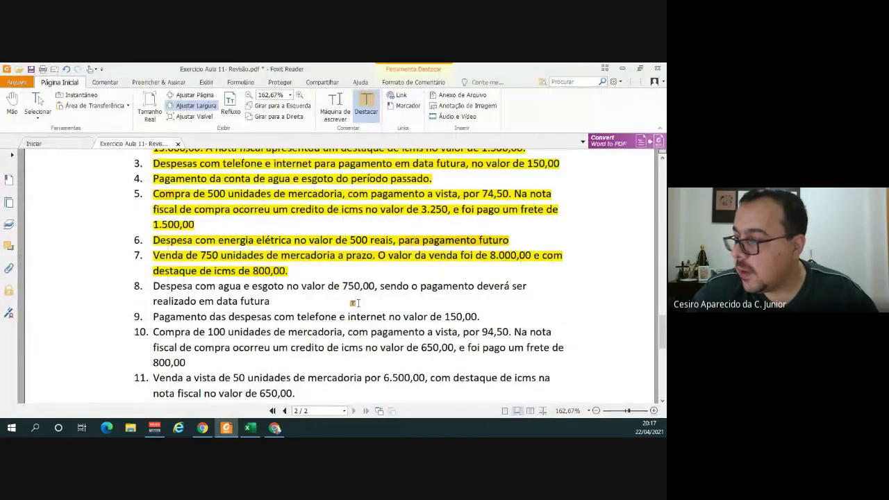
pyautogui.hotkey('alt', 'Tab')
pyautogui.write('8')
pyautogui.press('Tab')
pyautogui.write('750')
pyautogui.hotkey('ctrl', 'Return')
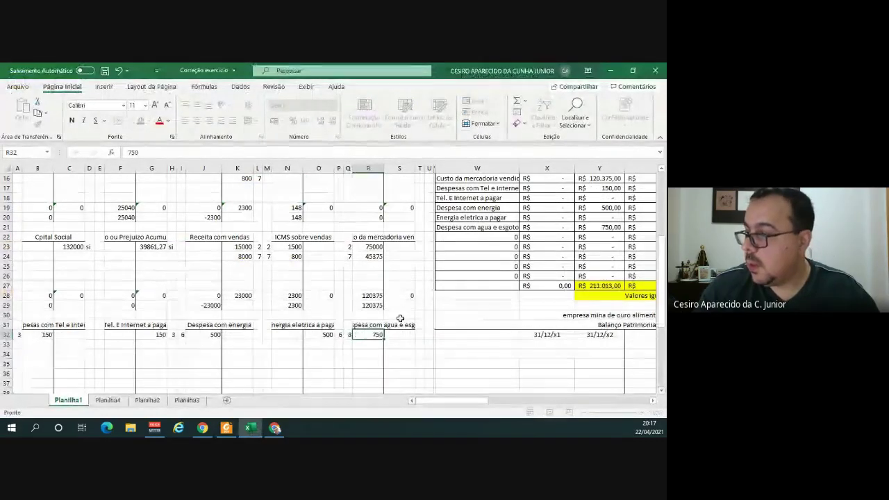
pyautogui.press('Tab')
# Post entry 8 for 750 on the credit side of the Agua e esgoto a pagar account, in row 15.
pyautogui.scroll(3, 375, 353)
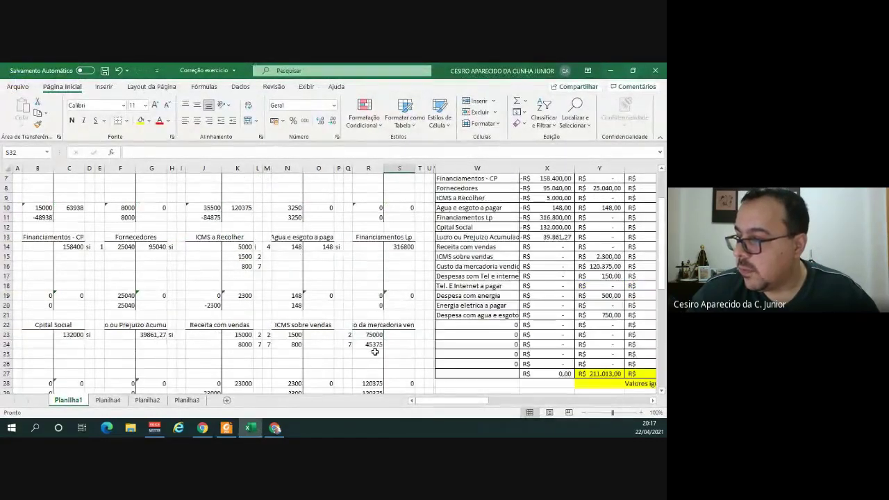
pyautogui.scroll(3, 375, 352)
pyautogui.click(323, 285)
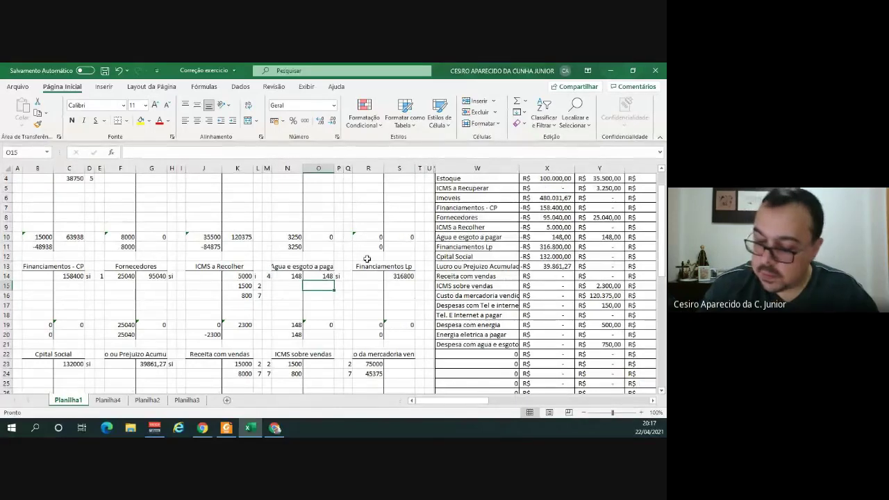
pyautogui.write('750')
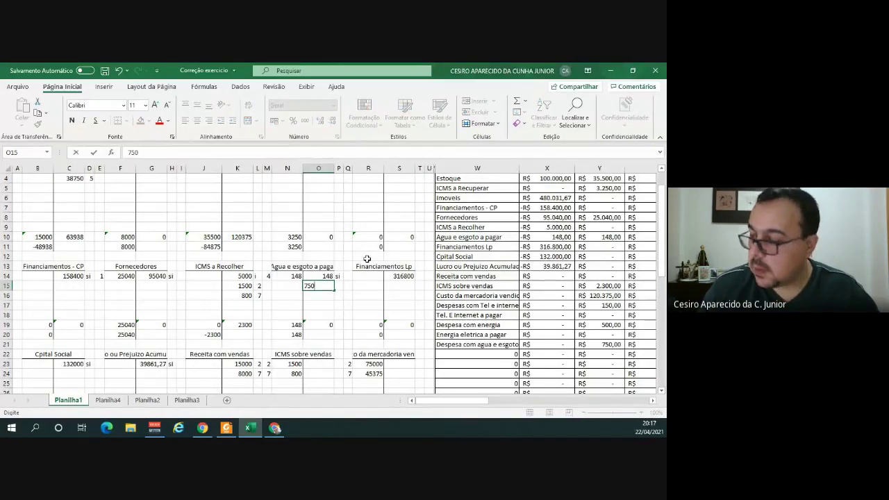
pyautogui.press('Tab')
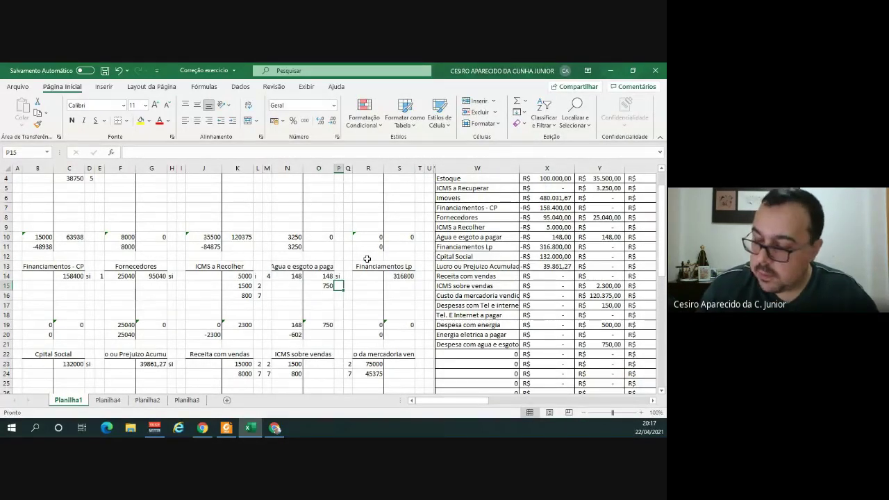
pyautogui.write('8')
pyautogui.press('Tab')
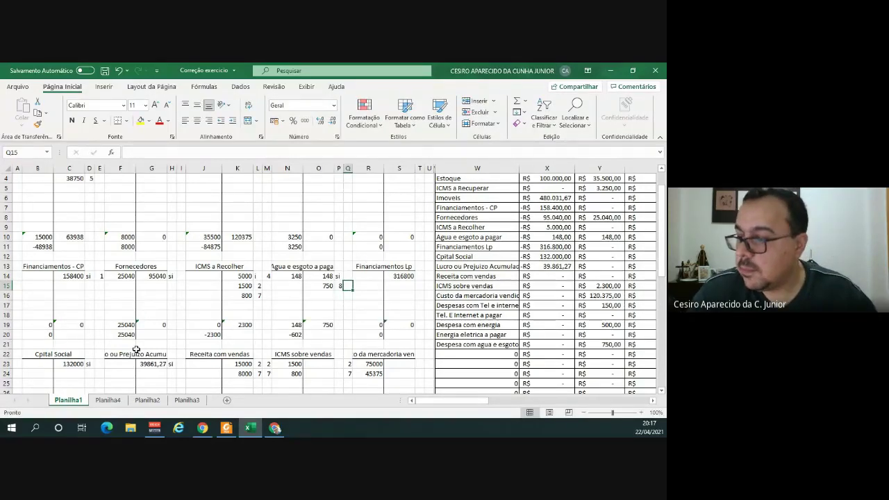
# Switch to the exercise PDF in Foxit Reader and highlight the whole text of item 8.
pyautogui.click(227, 428)
pyautogui.moveTo(152, 286); pyautogui.dragTo(277, 301)
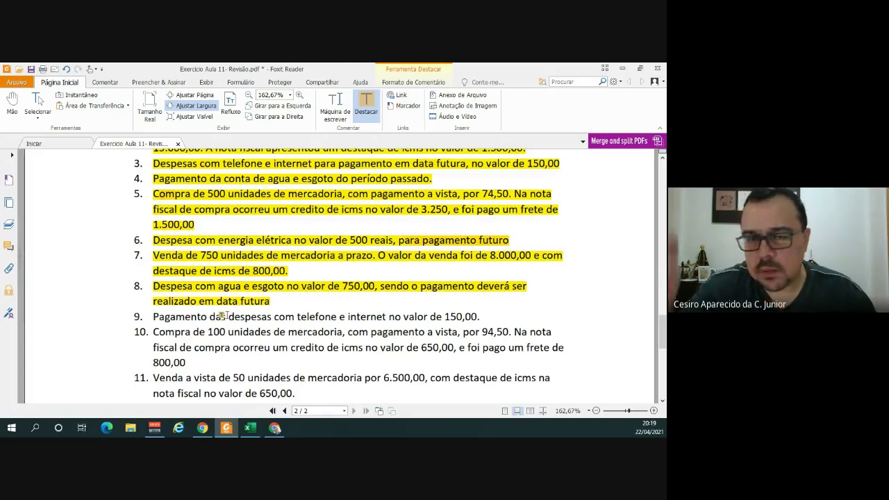
# Switch to the Excel workbook and post entry 9 for 150 on the debit side of Tel. E Internet a pagar, in row 32.
pyautogui.hotkey('alt', 'Tab')
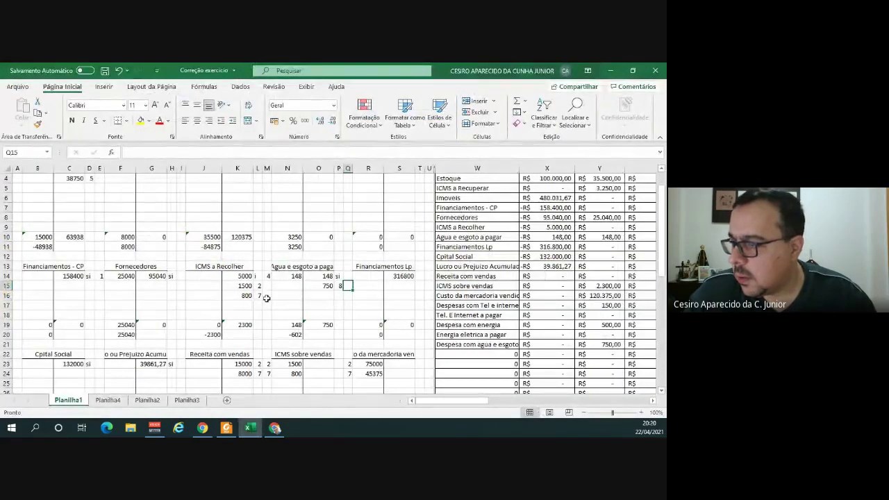
pyautogui.scroll(1, 267, 298)
pyautogui.scroll(-2, 267, 298)
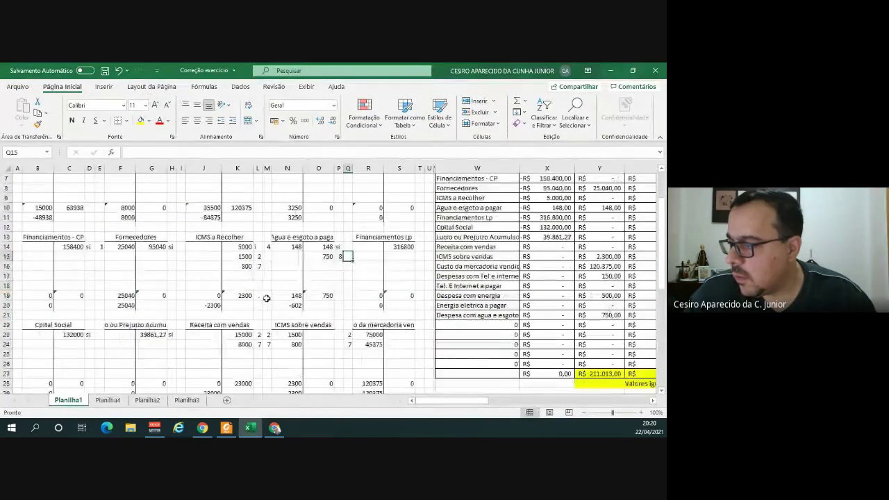
pyautogui.scroll(-3, 142, 336)
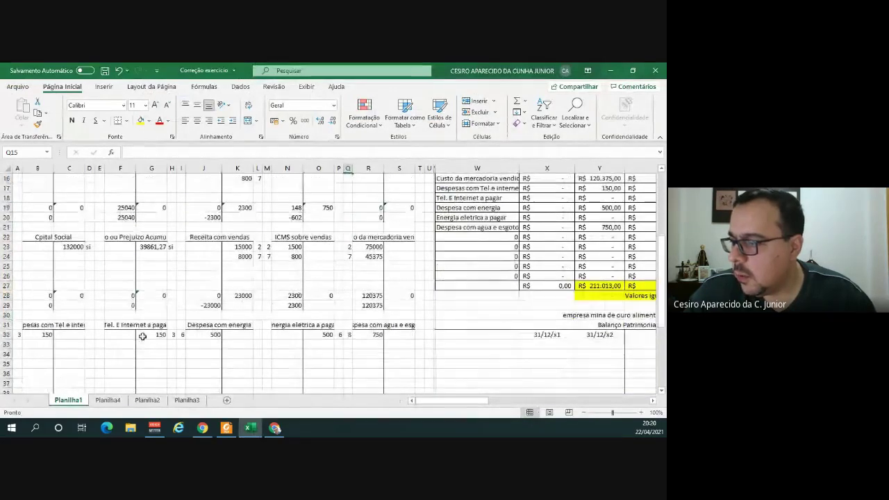
pyautogui.click(151, 324)
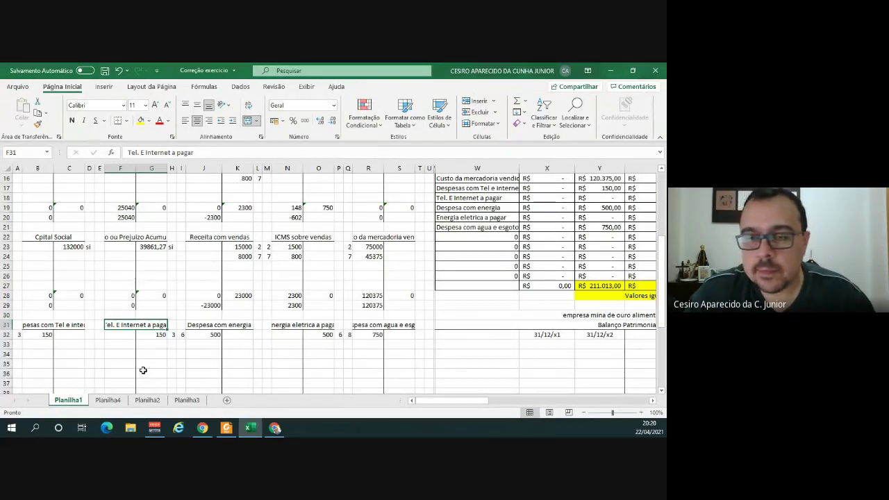
pyautogui.click(126, 334)
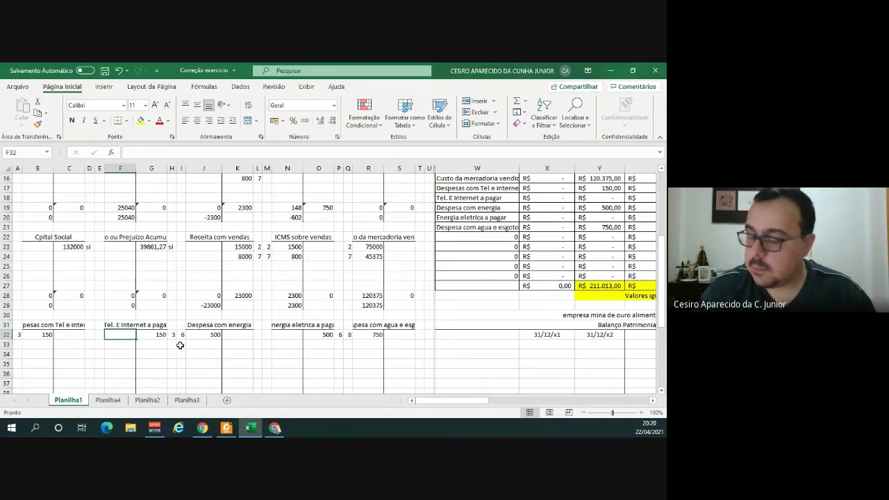
pyautogui.write('150')
pyautogui.press('Left')
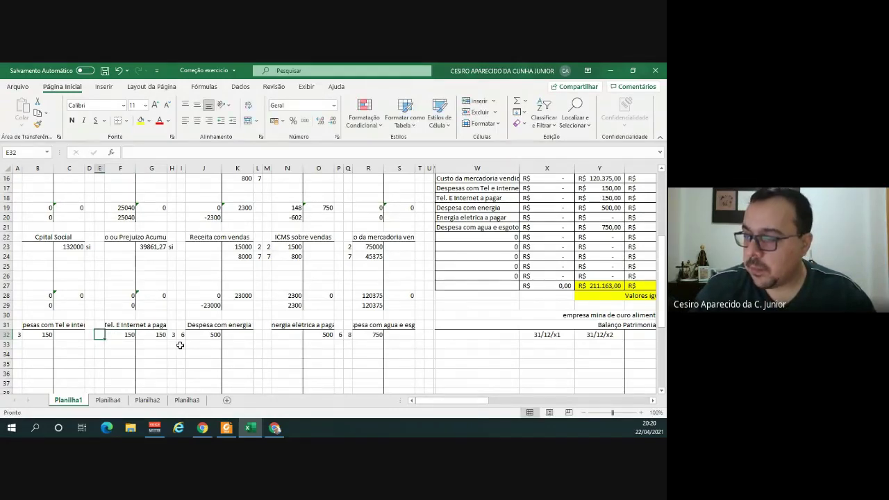
pyautogui.write('9')
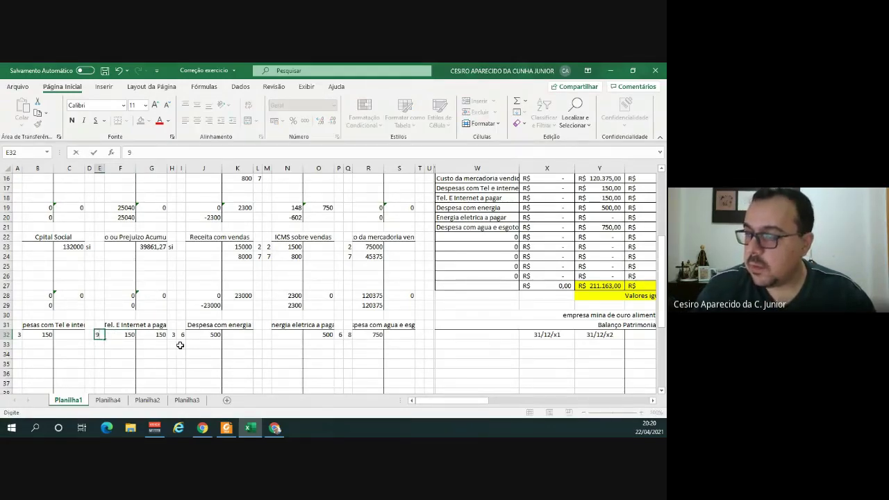
# Post entry 9 for 150 on the credit side of the caixa account, in row 5.
pyautogui.scroll(2, 79, 290)
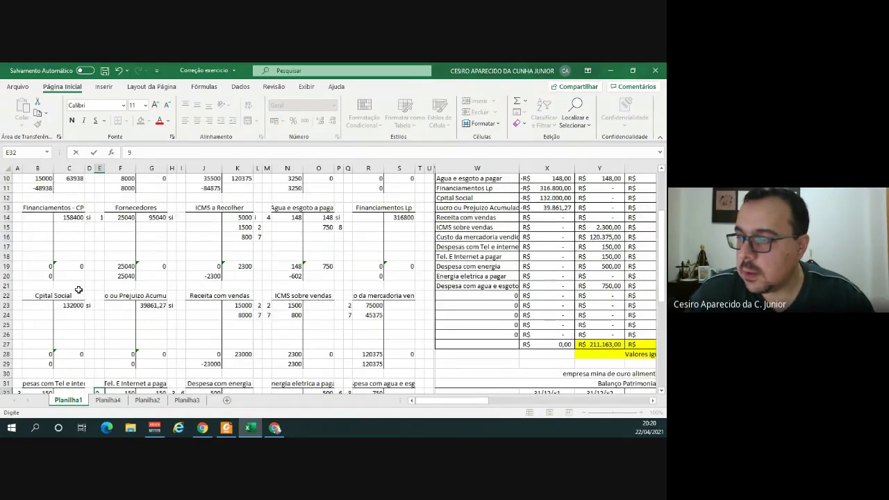
pyautogui.scroll(3, 78, 289)
pyautogui.click(80, 217)
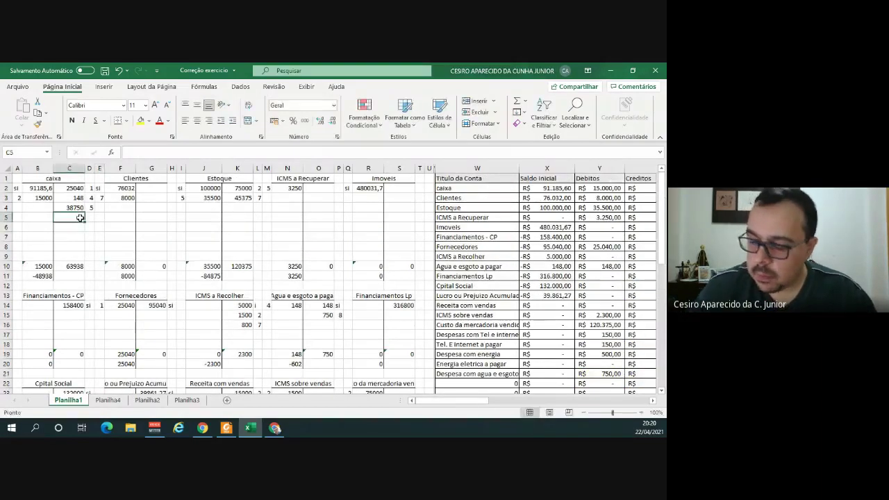
pyautogui.write('150')
pyautogui.press('Tab')
pyautogui.write('9')
pyautogui.press('Return')
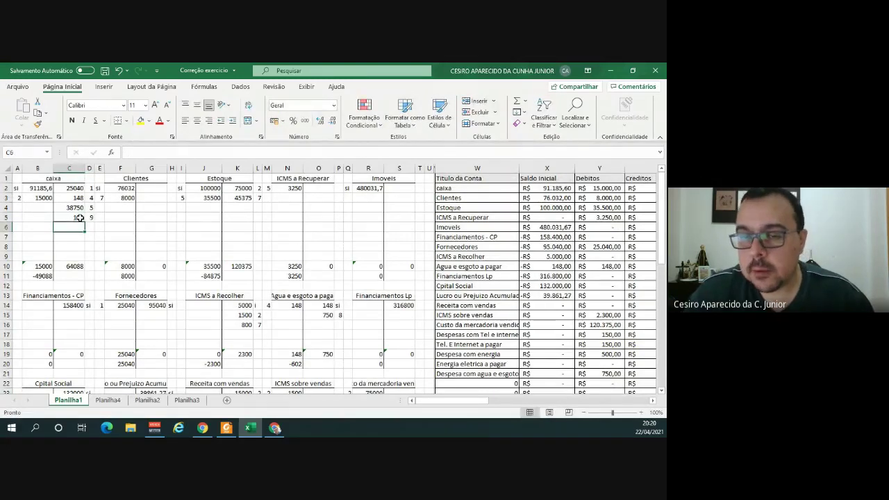
# Switch to the exercise PDF in Foxit Reader and highlight the text of item 9.
pyautogui.hotkey('alt', 'Tab')
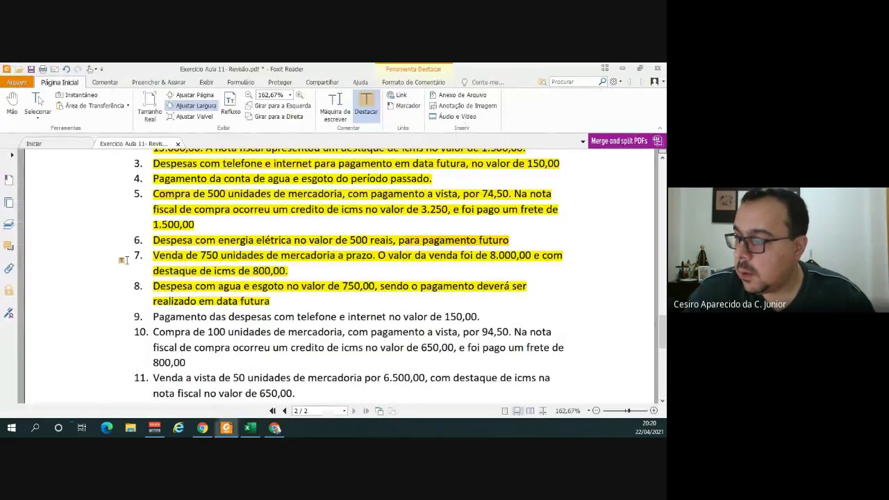
pyautogui.moveTo(150, 317); pyautogui.dragTo(475, 318)
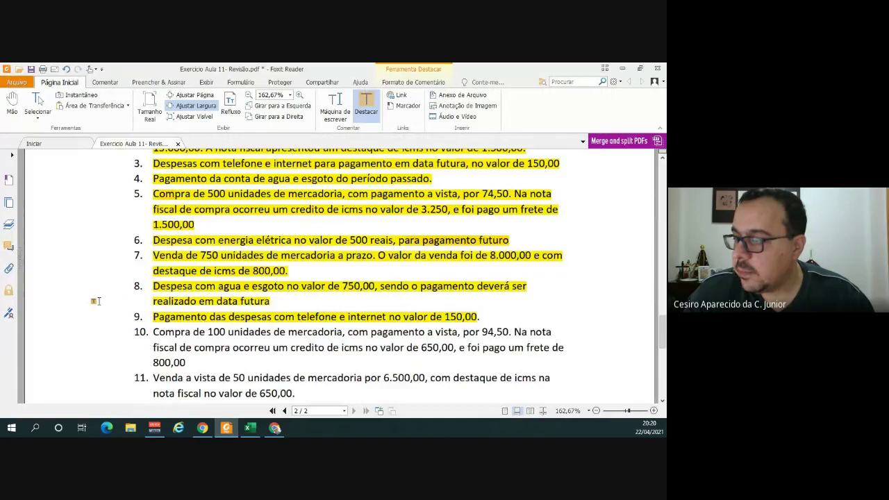
pyautogui.scroll(-1, 96, 301)
pyautogui.scroll(-1, 96, 301)
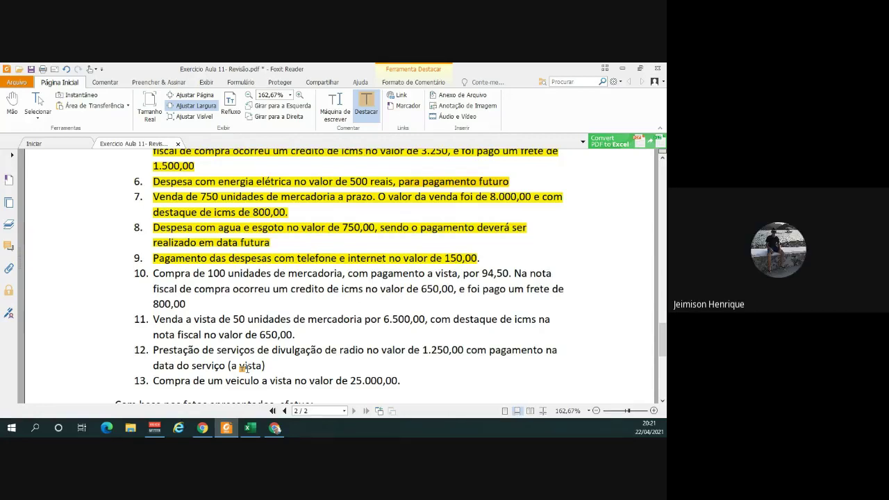
# Return to the Excel workbook and review entry 9 on the debit side of Tel. E Internet a pagar.
pyautogui.click(249, 428)
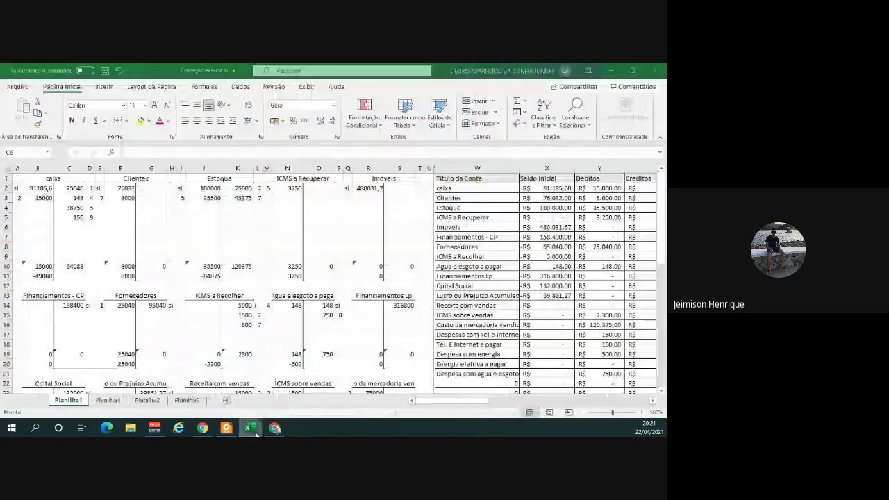
pyautogui.scroll(-5, 114, 296)
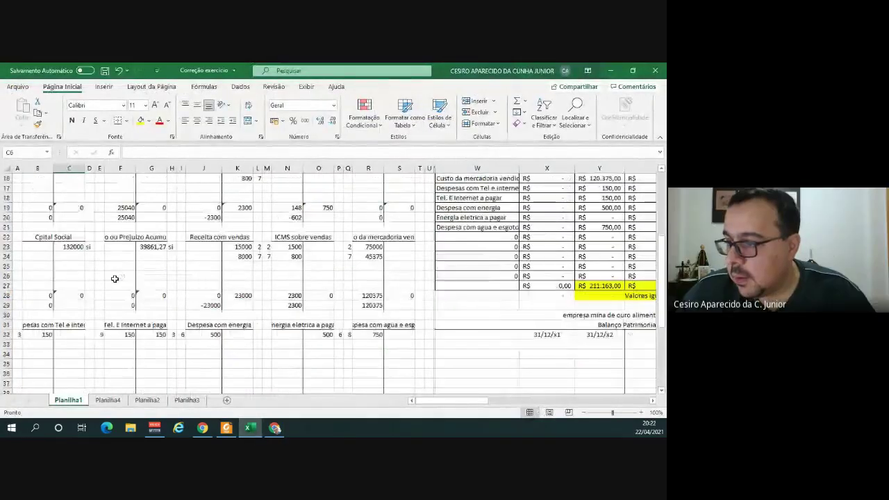
pyautogui.moveTo(124, 335); pyautogui.dragTo(100, 335)
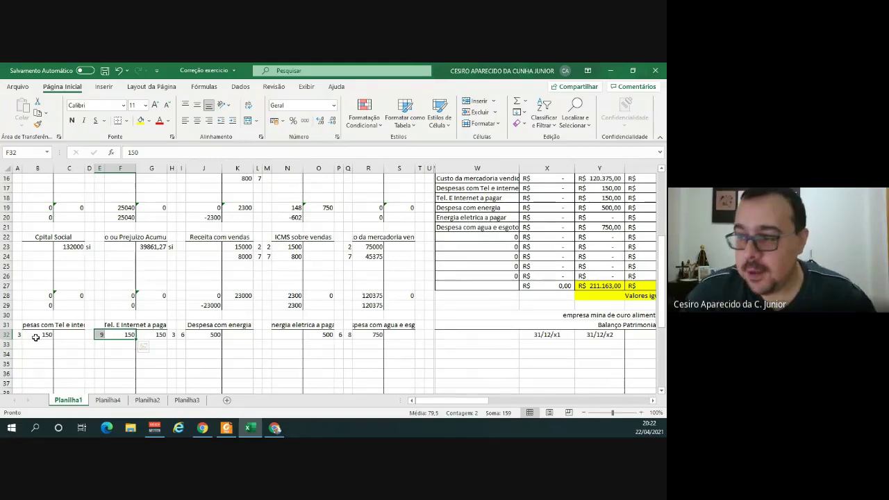
# Switch to the exercise PDF and extend the highlighting to the list numbers of items 3 and 9, the telephone and internet transactions.
pyautogui.hotkey('alt', 'Tab')
pyautogui.scroll(2, 113, 291)
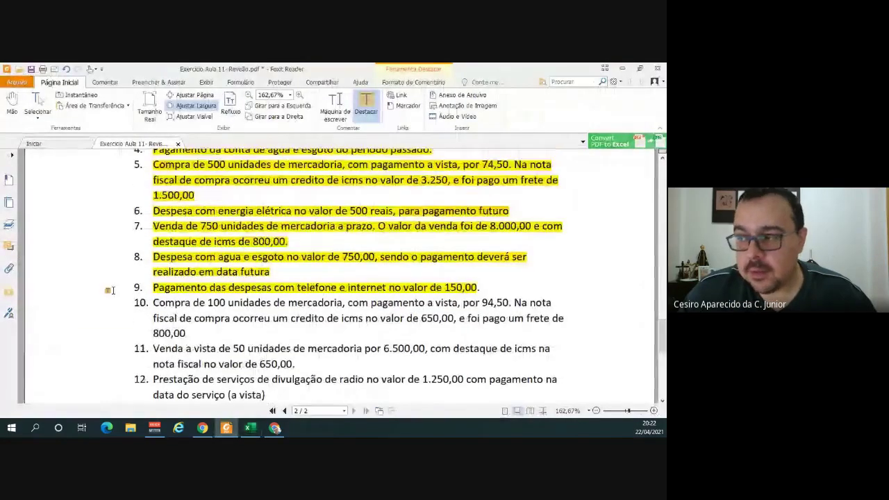
pyautogui.scroll(4, 112, 291)
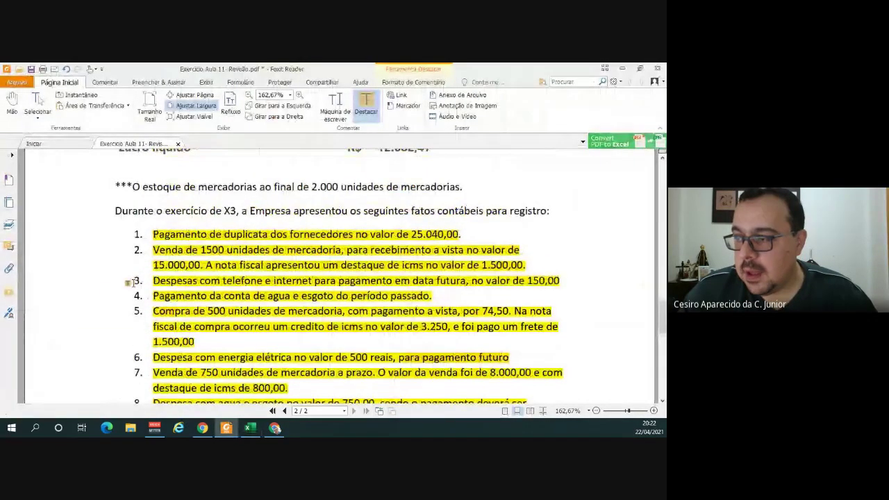
pyautogui.moveTo(127, 282); pyautogui.dragTo(199, 283)
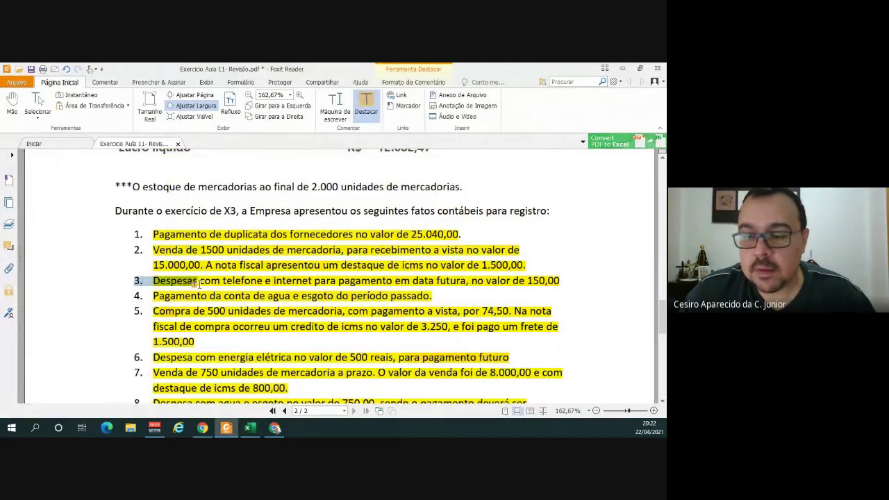
pyautogui.moveTo(200, 284); pyautogui.dragTo(199, 284)
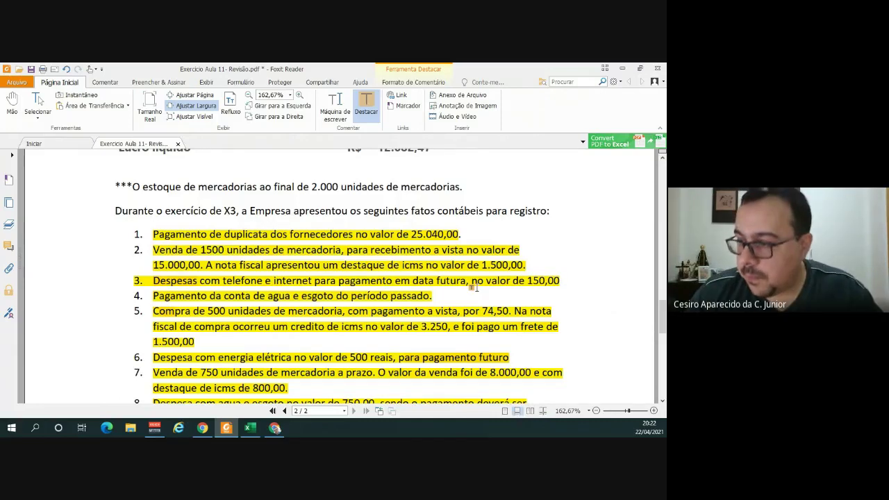
pyautogui.scroll(-1, 476, 287)
pyautogui.scroll(-3, 429, 286)
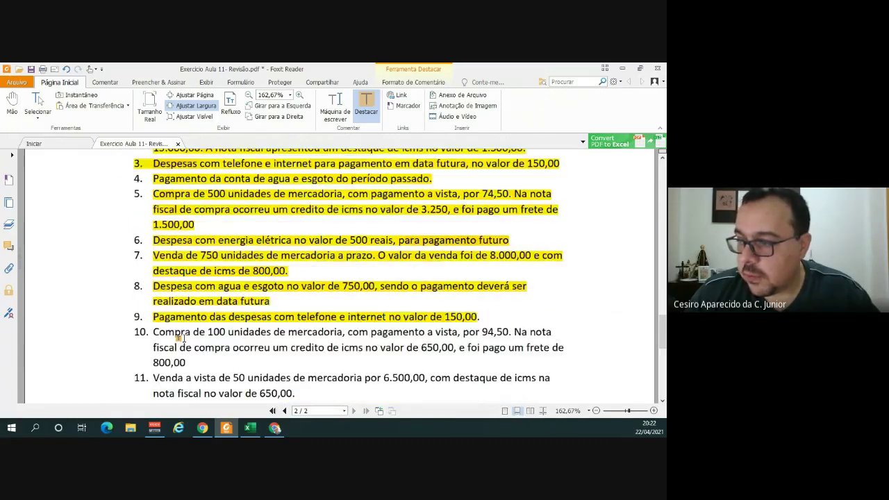
pyautogui.moveTo(127, 316); pyautogui.dragTo(135, 316)
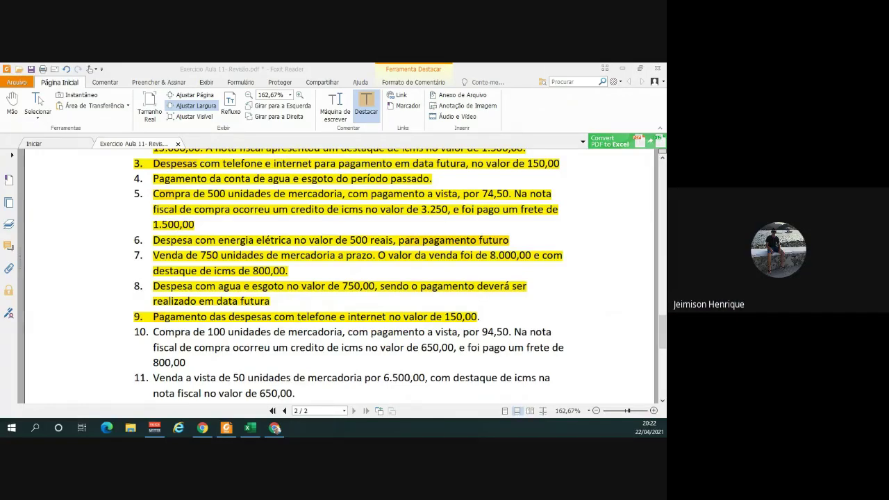
# Return to the Excel workbook and examine entries 3 and 9 in Despesas com Tel e internet, Tel. E Internet a pagar and caixa.
pyautogui.hotkey('alt', 'Tab')
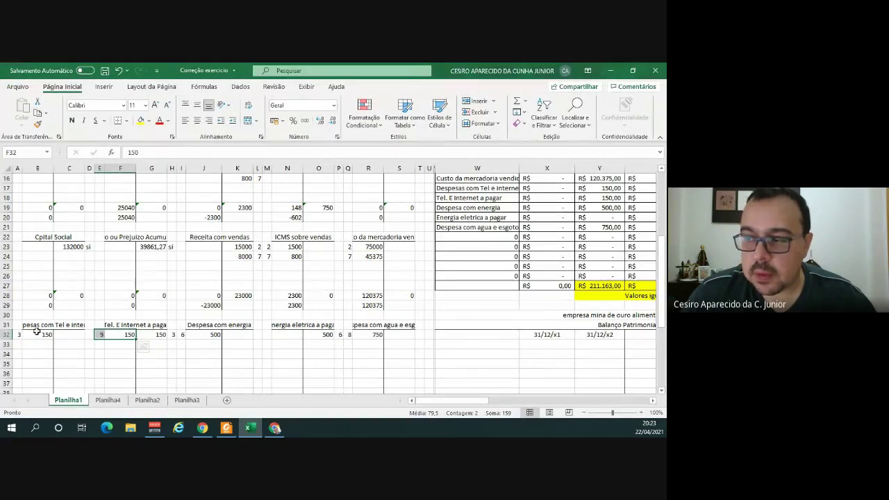
pyautogui.moveTo(38, 326); pyautogui.dragTo(37, 338)
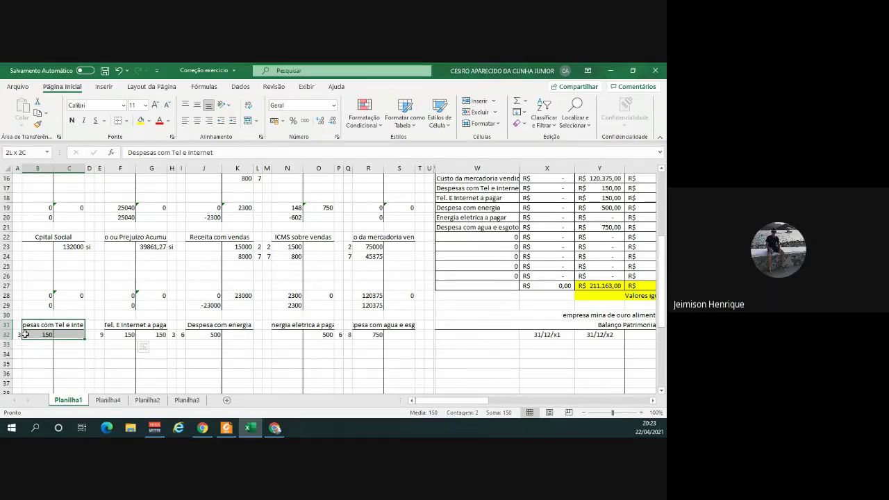
pyautogui.click(43, 336)
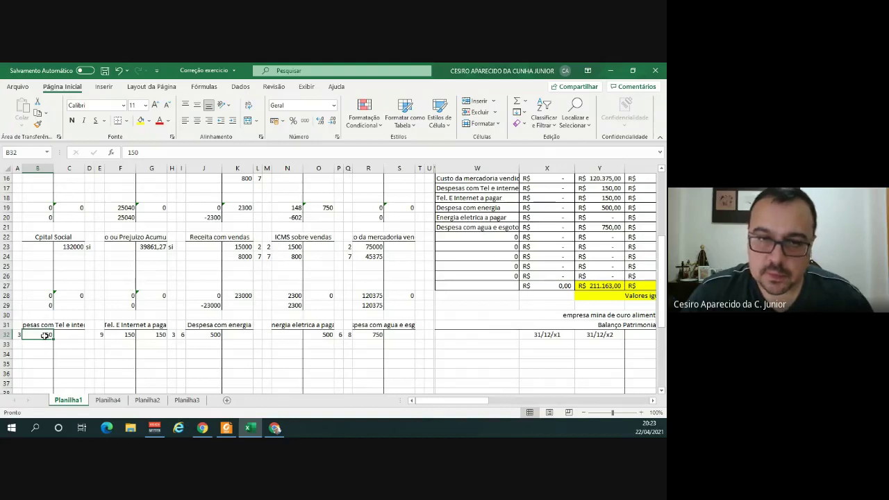
pyautogui.click(153, 327)
pyautogui.moveTo(152, 327); pyautogui.dragTo(154, 331)
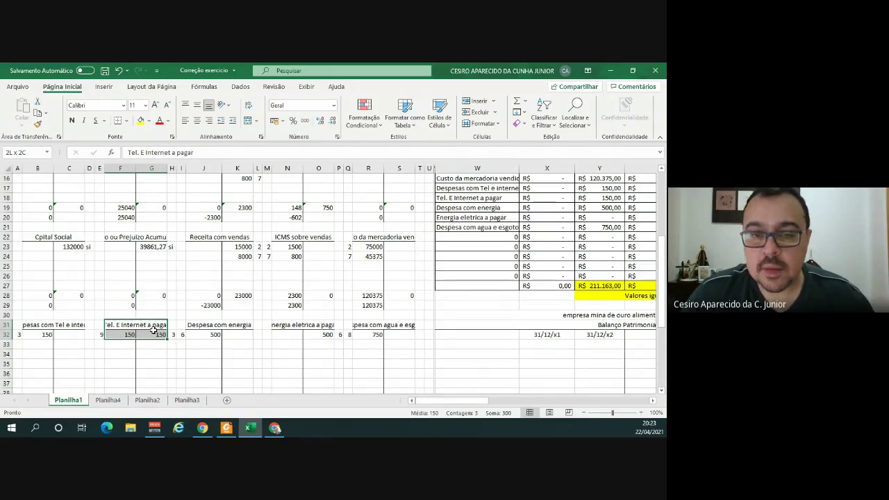
pyautogui.moveTo(154, 330); pyautogui.dragTo(155, 332)
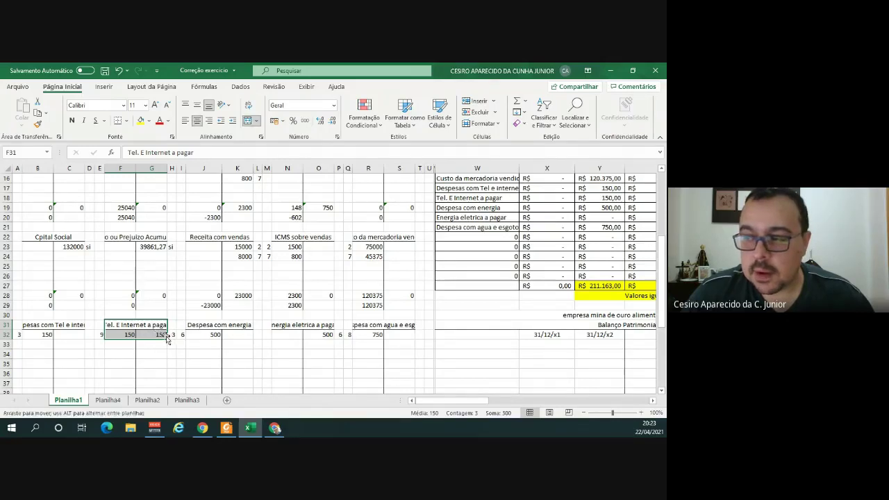
pyautogui.click(164, 336)
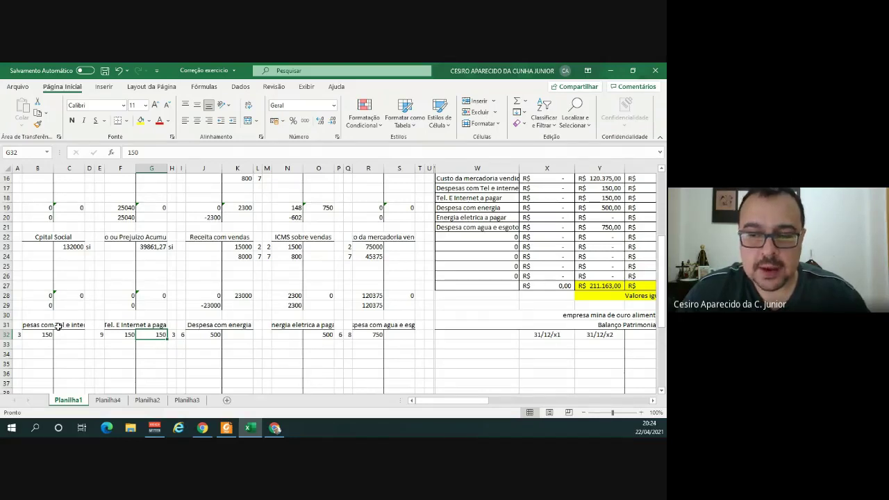
pyautogui.click(126, 336)
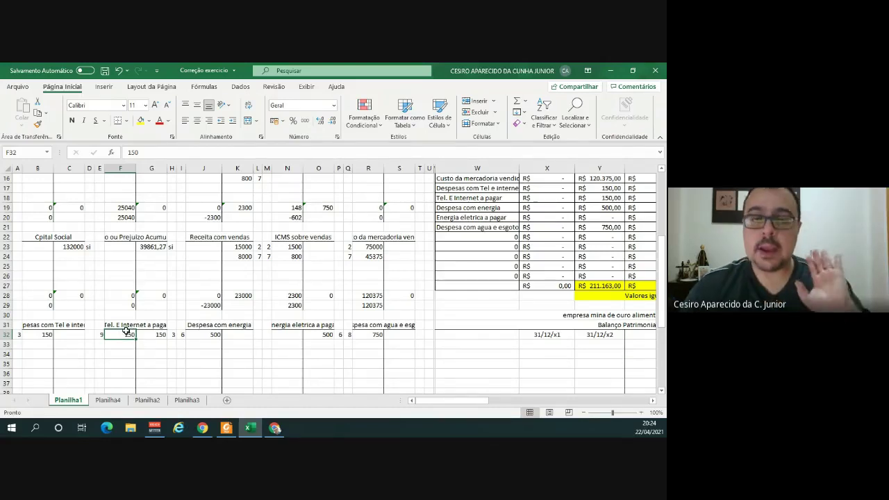
pyautogui.scroll(5, 126, 331)
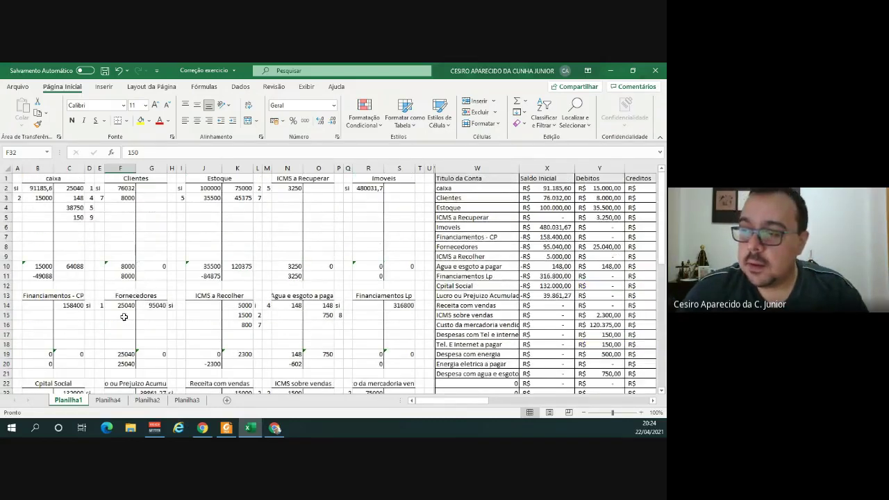
pyautogui.moveTo(72, 217); pyautogui.dragTo(93, 217)
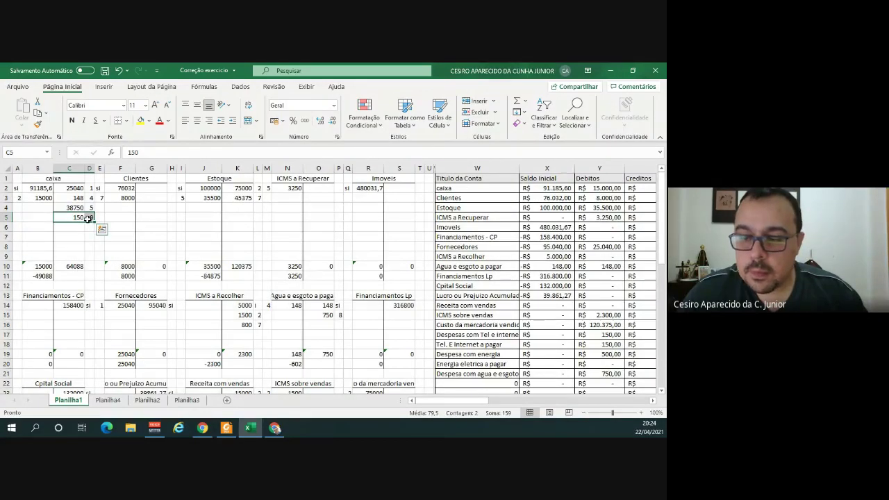
pyautogui.scroll(-6, 87, 218)
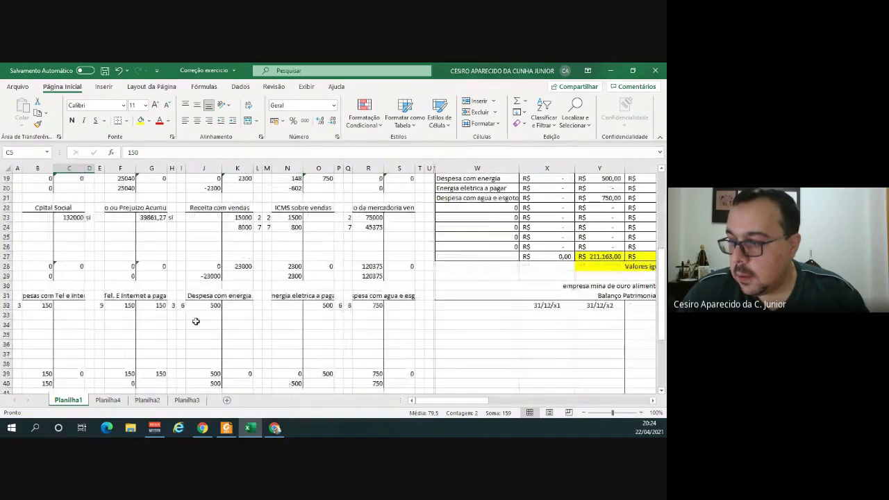
# Switch to the exercise PDF and highlight the words "pagamento a vista" in item 10.
pyautogui.click(232, 430)
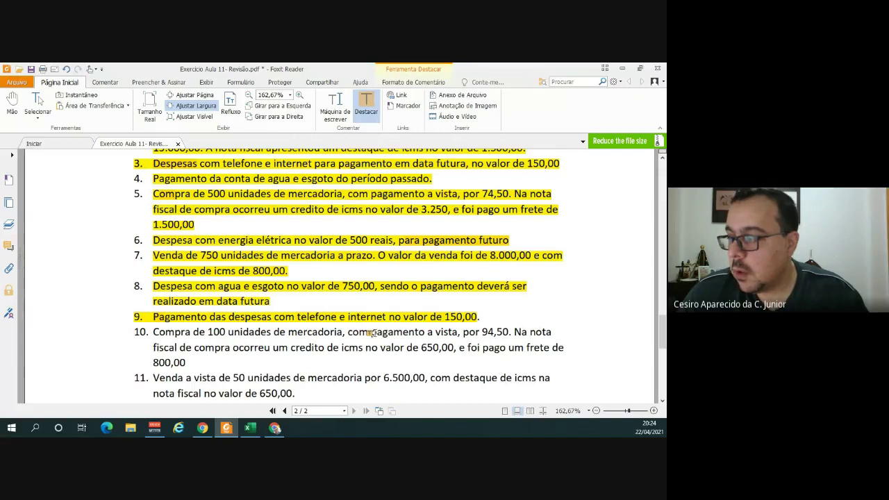
pyautogui.moveTo(371, 332); pyautogui.dragTo(458, 332)
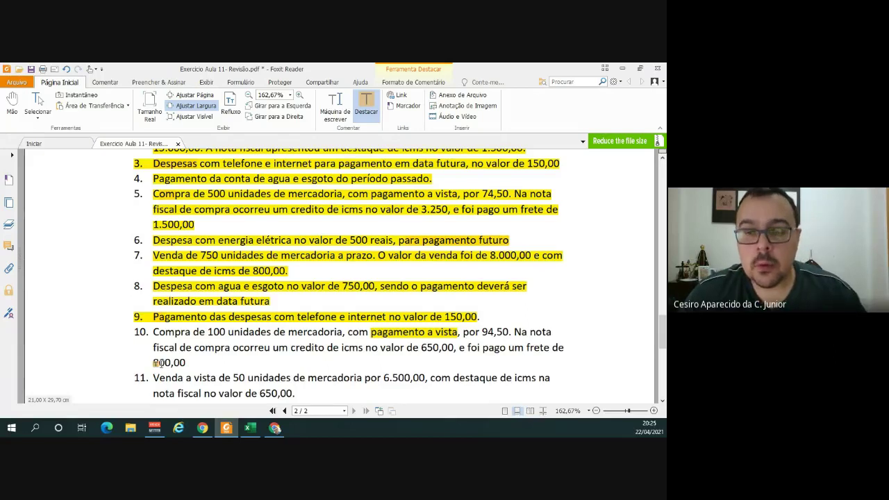
# Switch to the Excel workbook and enter item 10's purchase price on Planilha2 as =100*94,50 in D11 beside preço.
pyautogui.click(250, 427)
pyautogui.click(157, 403)
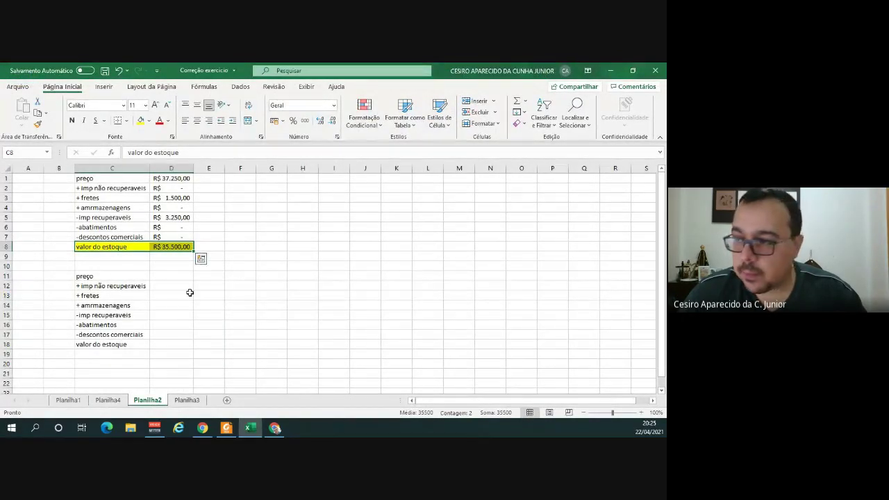
pyautogui.click(174, 278)
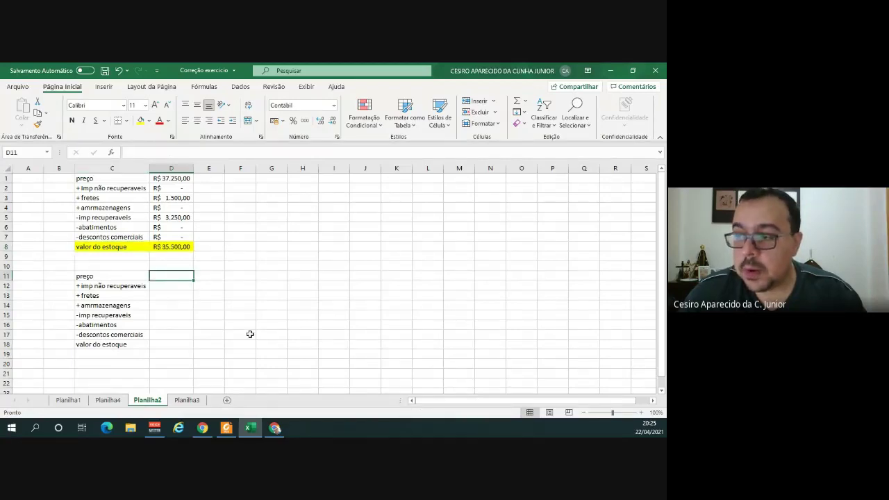
pyautogui.hotkey('alt', 'Tab')
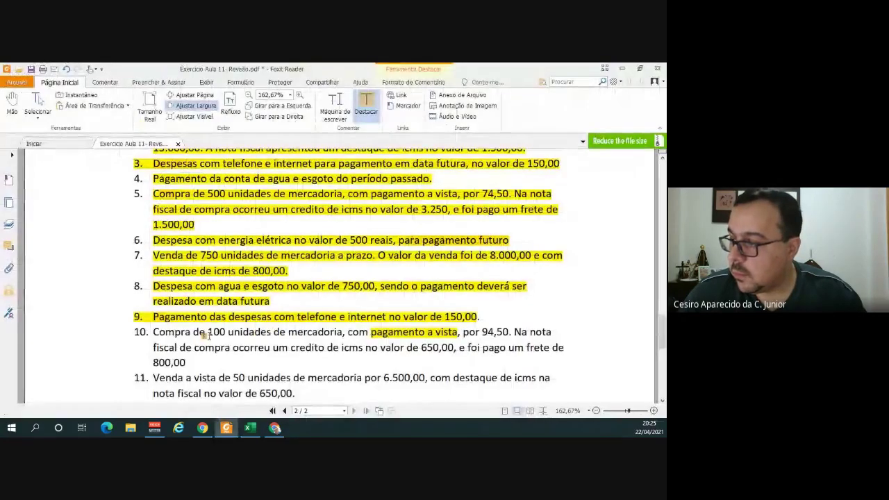
pyautogui.hotkey('alt', 'Tab')
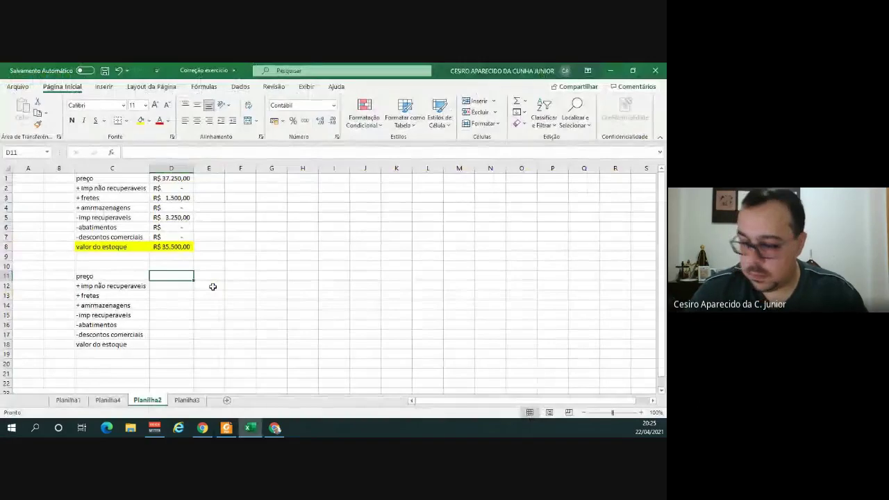
pyautogui.write('=100')
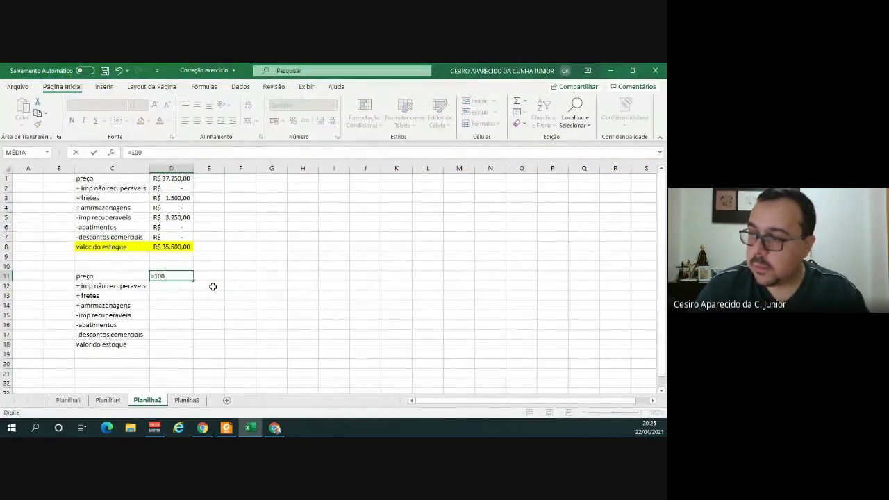
pyautogui.write('*94,50')
pyautogui.press('Return')
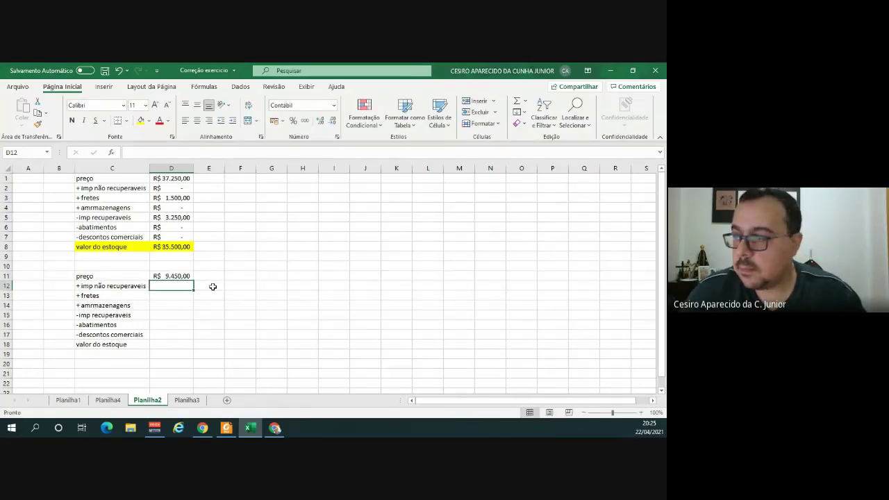
# Check the formula for preço in D11 and set + imp não recuperaveis in D12 to 0.
pyautogui.click(184, 277)
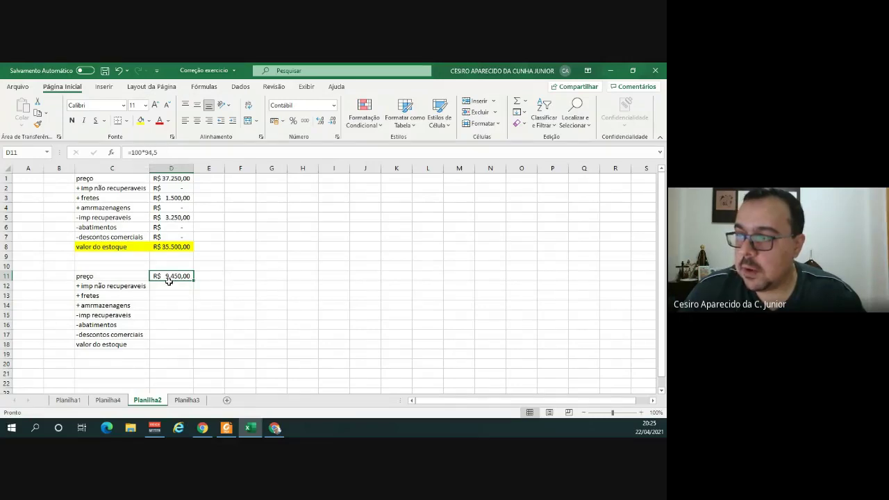
pyautogui.click(220, 278)
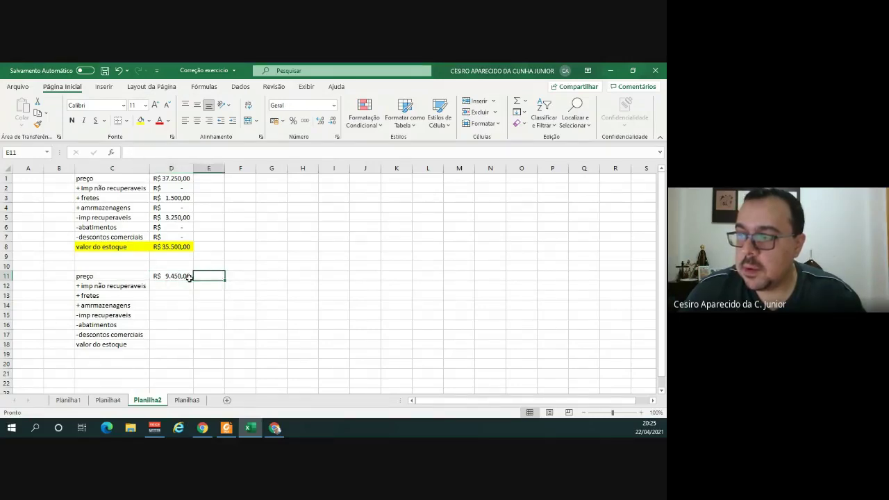
pyautogui.click(184, 277)
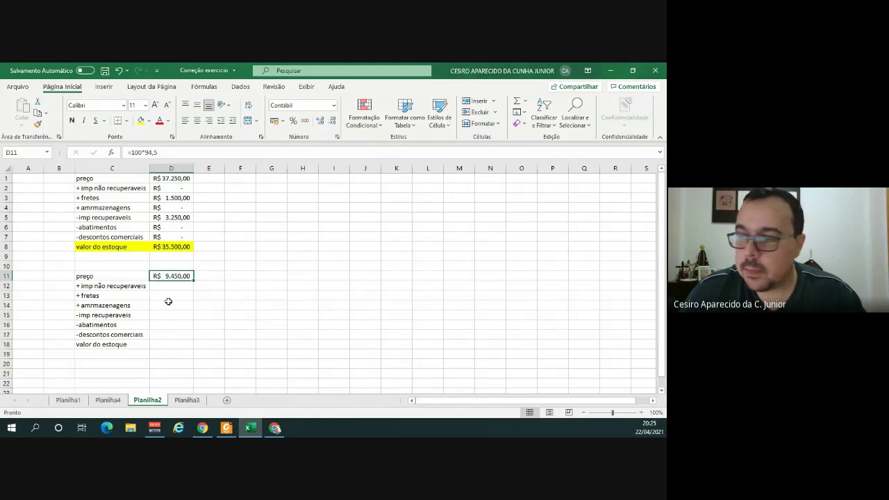
pyautogui.press('Down')
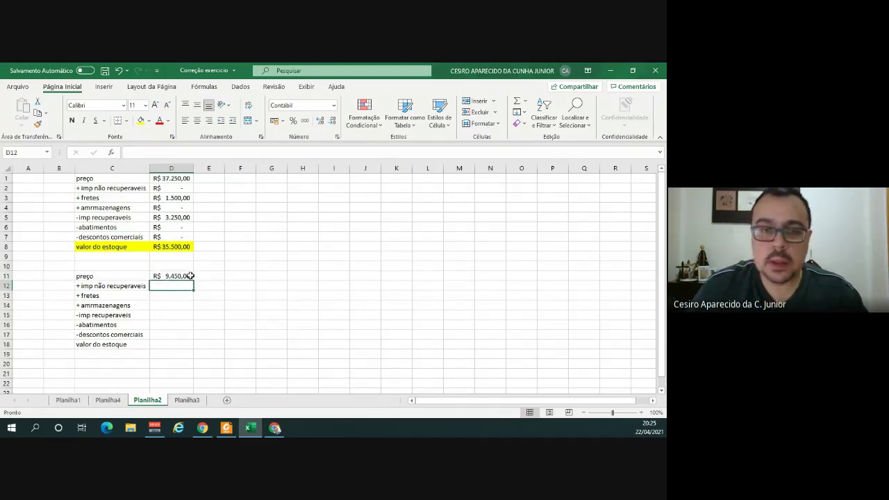
pyautogui.write('0')
pyautogui.press('Return')
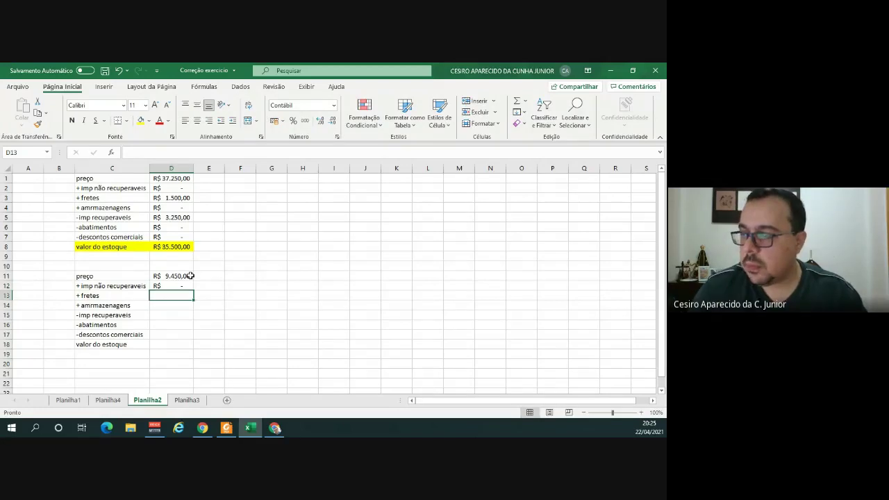
# Consult item 10 in the exercise PDF, and enter 800 for + fretes and 0 for + amrmazenagens in the second cost table.
pyautogui.click(227, 428)
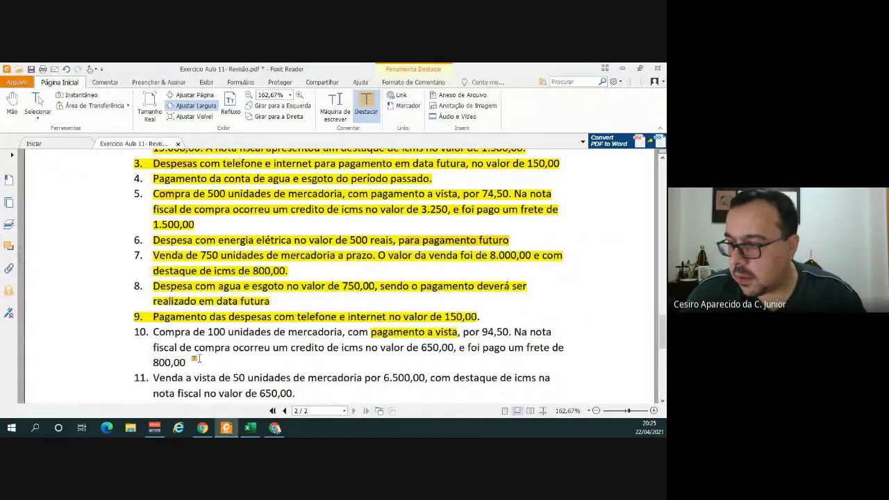
pyautogui.hotkey('alt', 'Tab')
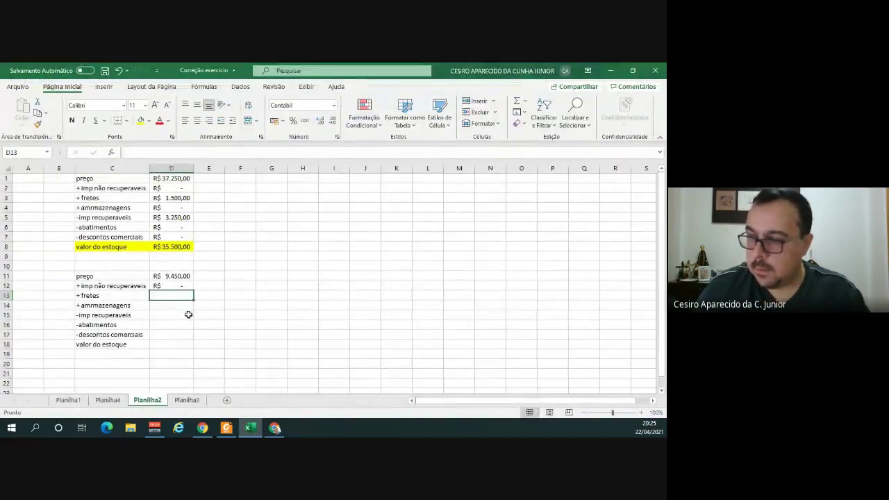
pyautogui.write('800')
pyautogui.press('Return')
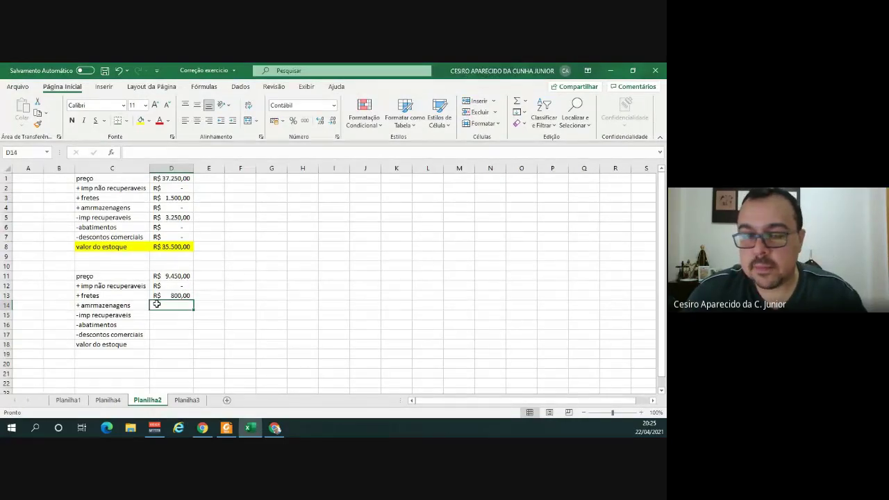
pyautogui.write('0')
pyautogui.press('Return')
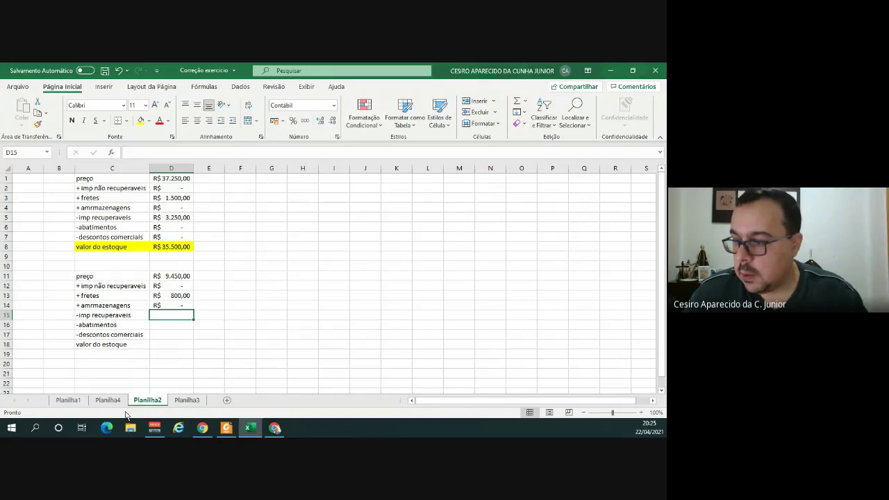
# Consult the ICMS credit in the PDF, and enter 650 for -imp recuperaveis and 0 for both -abatimentos and -descontos comerciais.
pyautogui.click(228, 429)
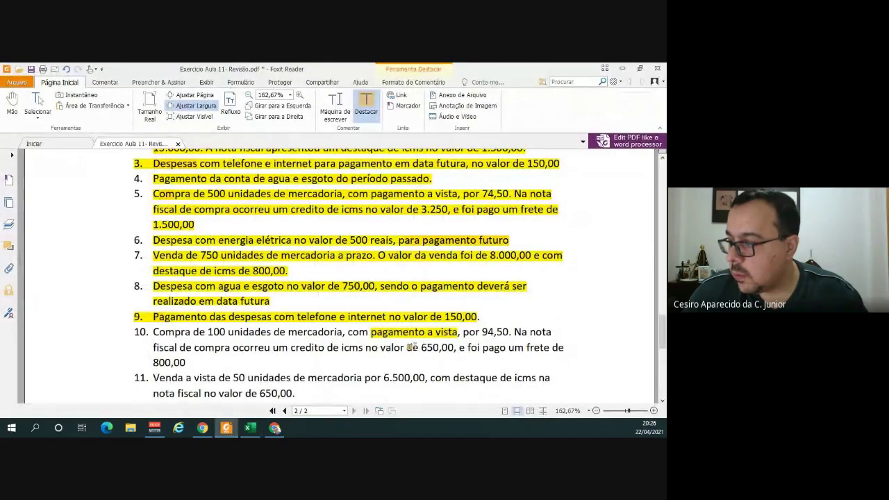
pyautogui.click(250, 428)
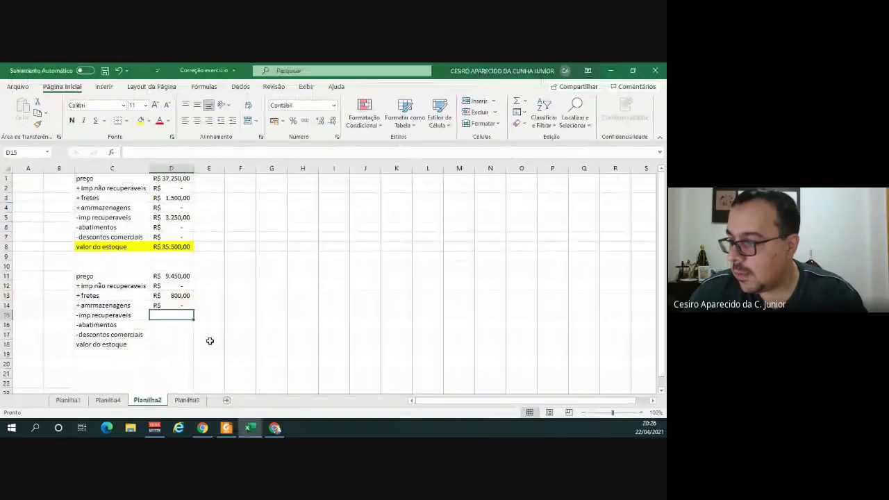
pyautogui.write('650')
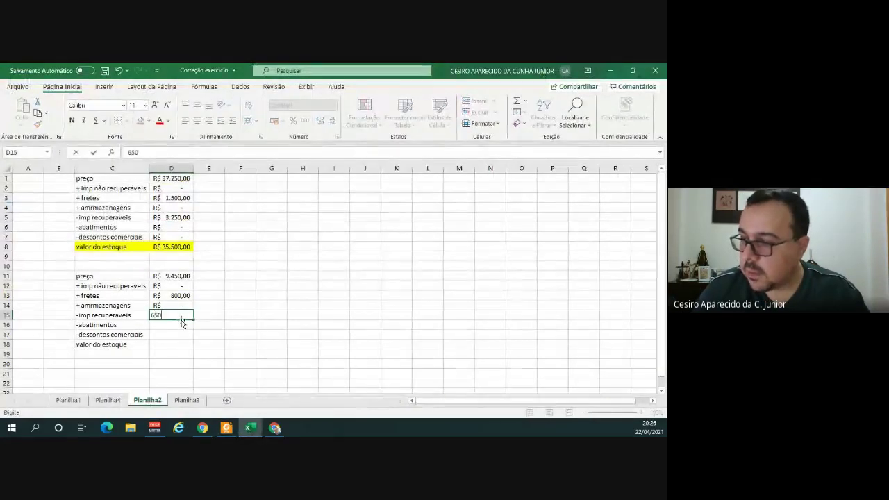
pyautogui.press('Return')
pyautogui.write('0')
pyautogui.press('Return')
pyautogui.write('0')
pyautogui.press('Return')
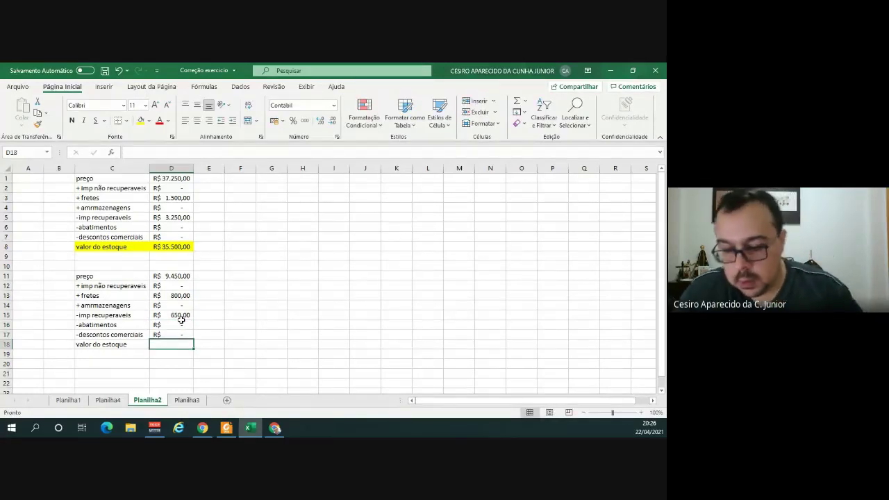
# Calculate the second table's valor do estoque in D18 with the formula =D11+D12+D13+D14-D15-D16-D17.
pyautogui.write('=')
pyautogui.click(181, 277)
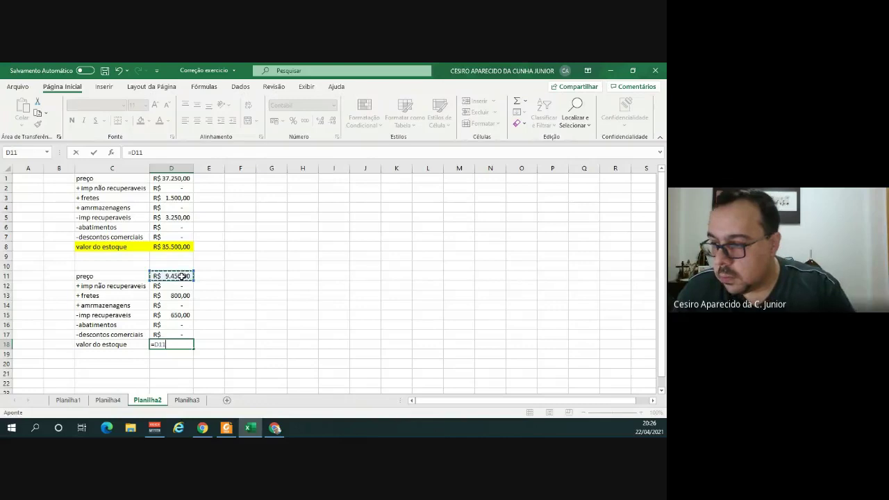
pyautogui.write('+')
pyautogui.click(178, 286)
pyautogui.write('+')
pyautogui.click(179, 295)
pyautogui.write('+')
pyautogui.click(179, 305)
pyautogui.write('-')
pyautogui.click(173, 315)
pyautogui.write('-')
pyautogui.click(173, 324)
pyautogui.write('-')
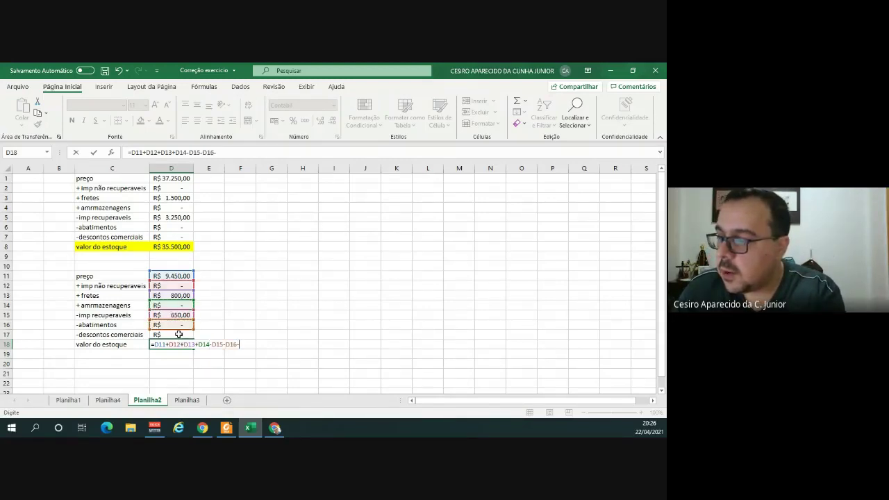
pyautogui.click(179, 334)
pyautogui.press('Return')
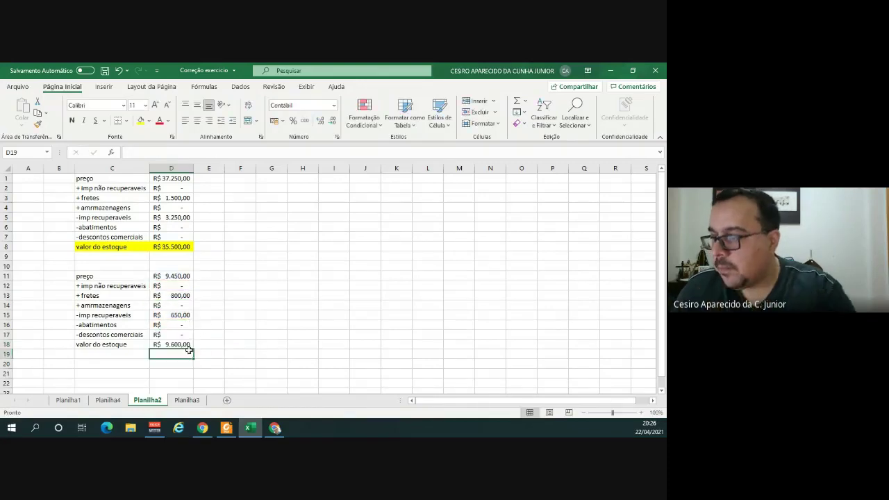
# Fill the valor do estoque row C18:D18 of the second table with yellow.
pyautogui.moveTo(179, 344); pyautogui.dragTo(112, 344)
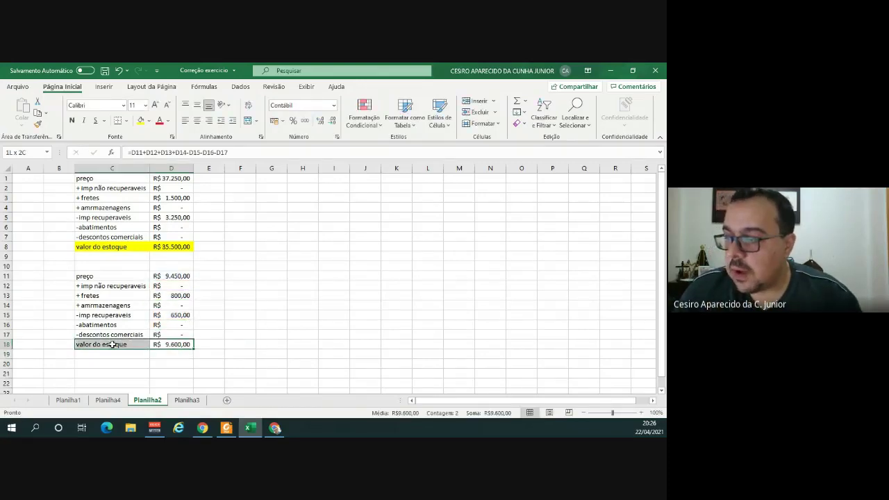
pyautogui.click(140, 121)
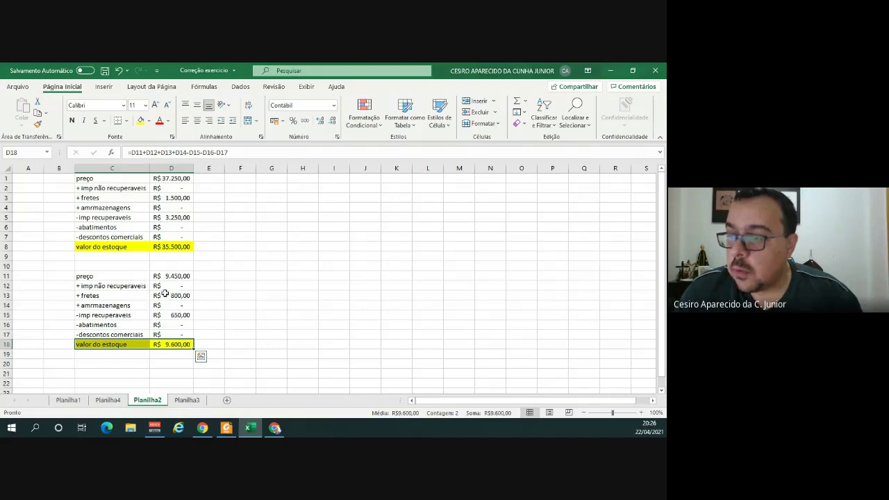
# Try a + fretes value of 0 in the second cost table, and undo the change.
pyautogui.moveTo(180, 294); pyautogui.dragTo(114, 295)
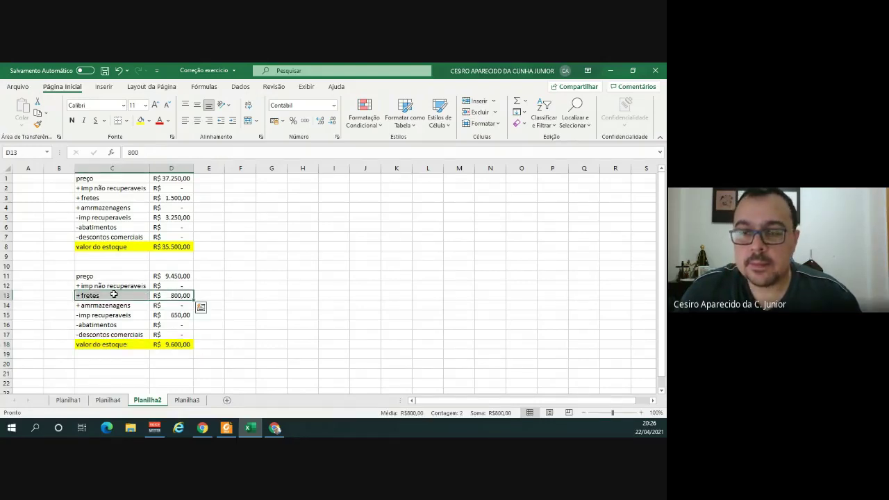
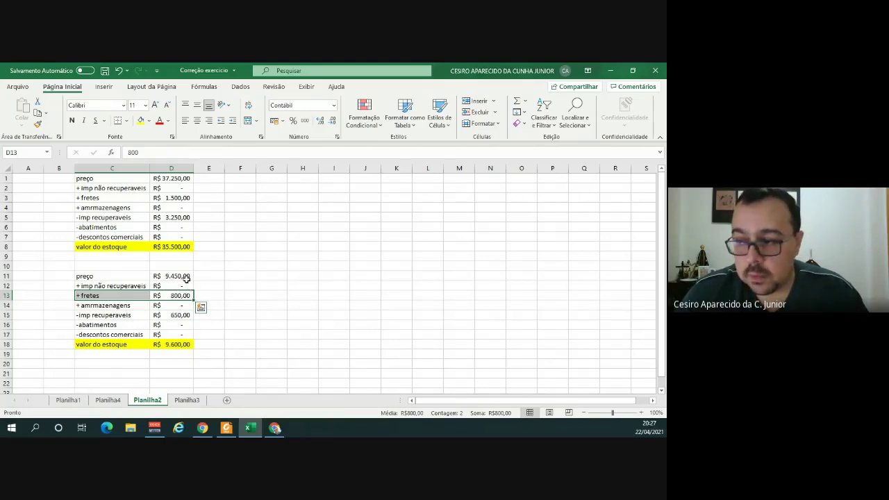
pyautogui.click(184, 293)
pyautogui.write('0')
pyautogui.press('Return')
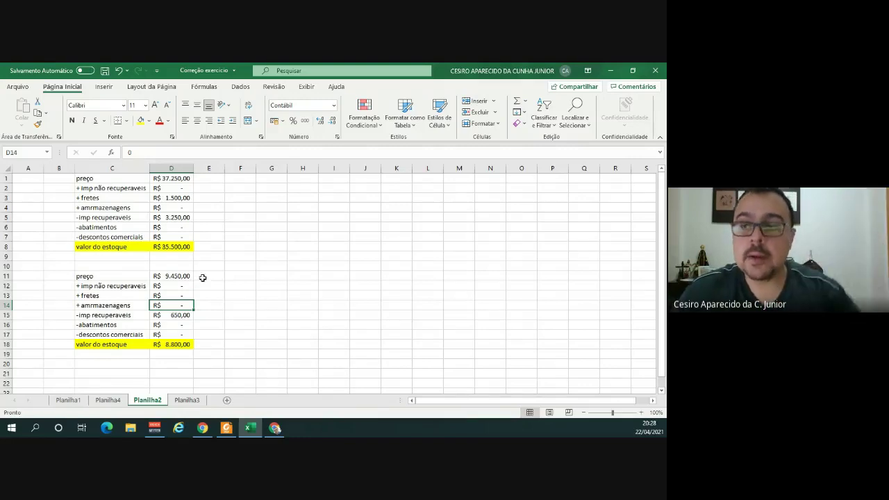
pyautogui.click(119, 70)
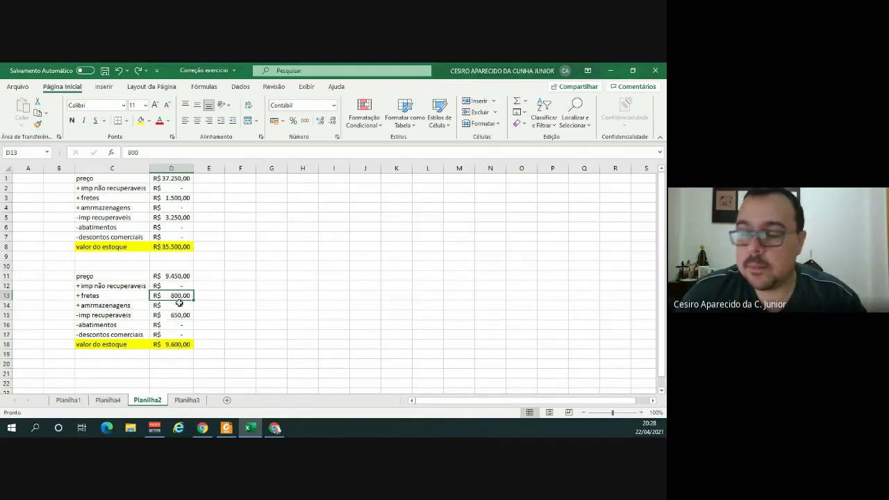
# Check valor do estoque in D18, and post entry 10 for 9600 on the debit side of Estoque in Planilha1.
pyautogui.click(178, 344)
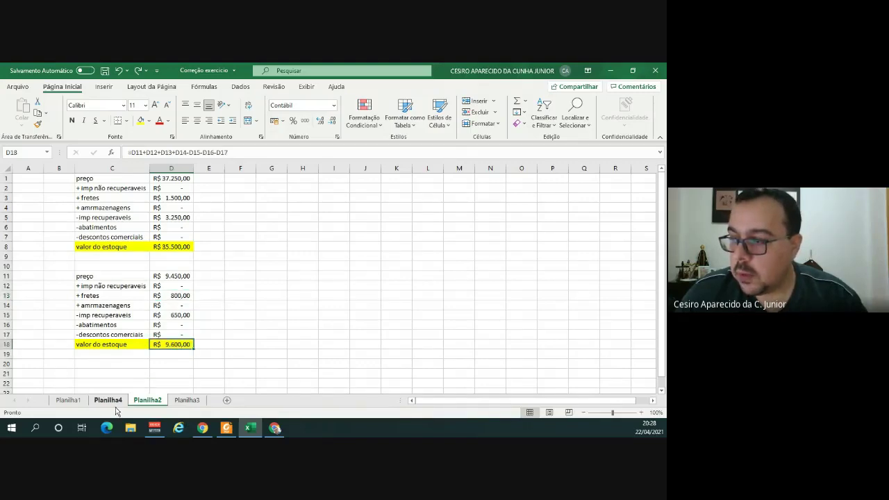
pyautogui.click(68, 401)
pyautogui.scroll(6, 212, 180)
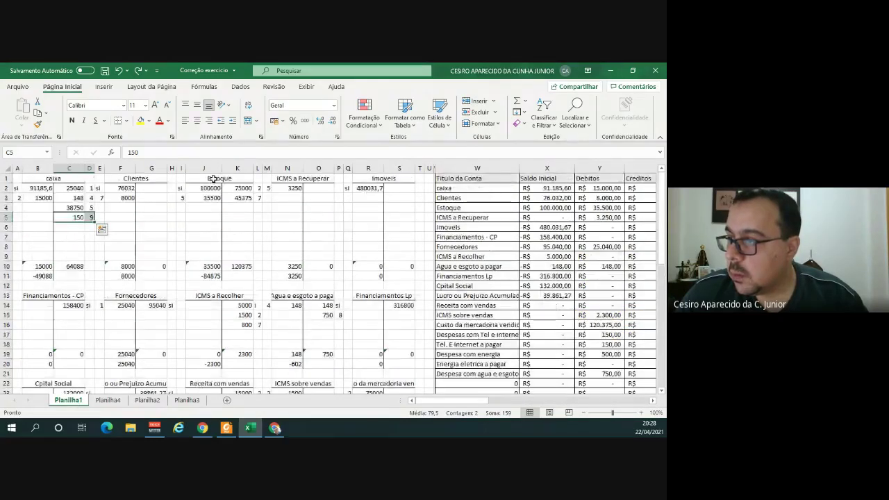
pyautogui.click(180, 207)
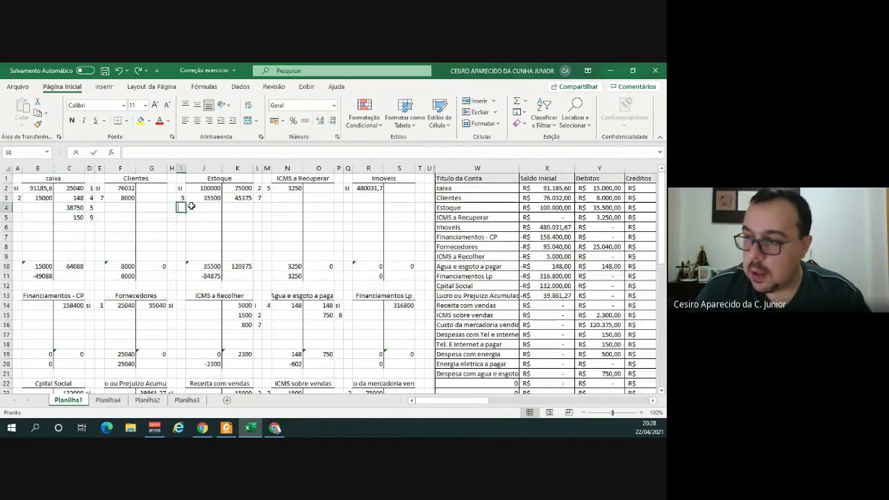
pyautogui.write('10')
pyautogui.press('Tab')
pyautogui.write('9600')
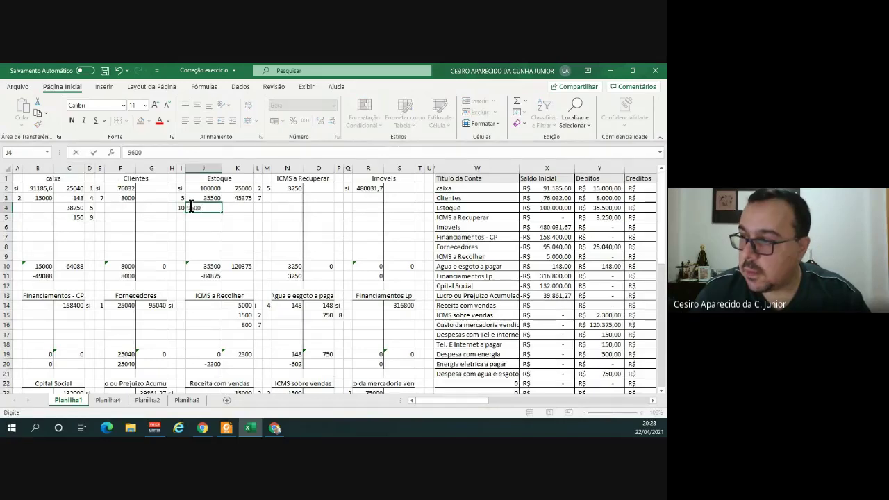
pyautogui.press('Return')
pyautogui.press('Up')
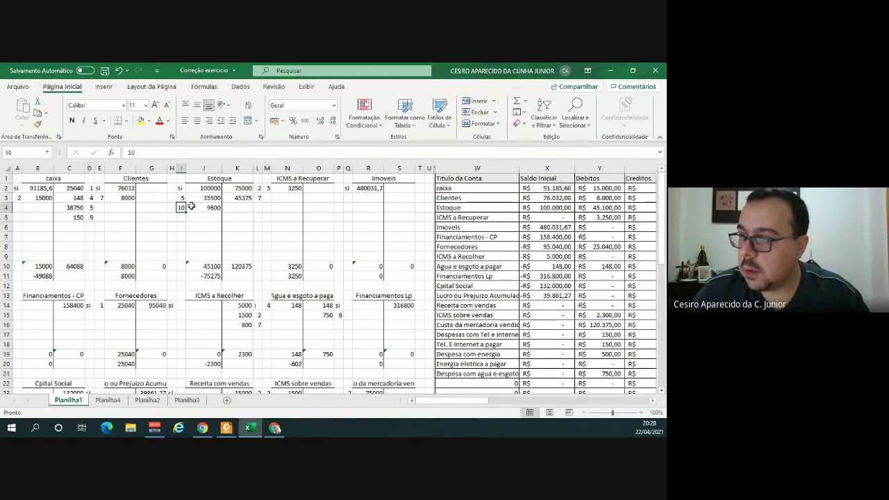
# Review item 10 in the exercise PDF, and sum preço D11 and + fretes D13 of the second cost table in Planilha2.
pyautogui.press('Left')
pyautogui.press('Left')
pyautogui.press('Left')
pyautogui.press('Left')
pyautogui.press('Left')
pyautogui.press('Left')
pyautogui.press('Down')
pyautogui.press('Down')
pyautogui.hotkey('alt', 'Tab')
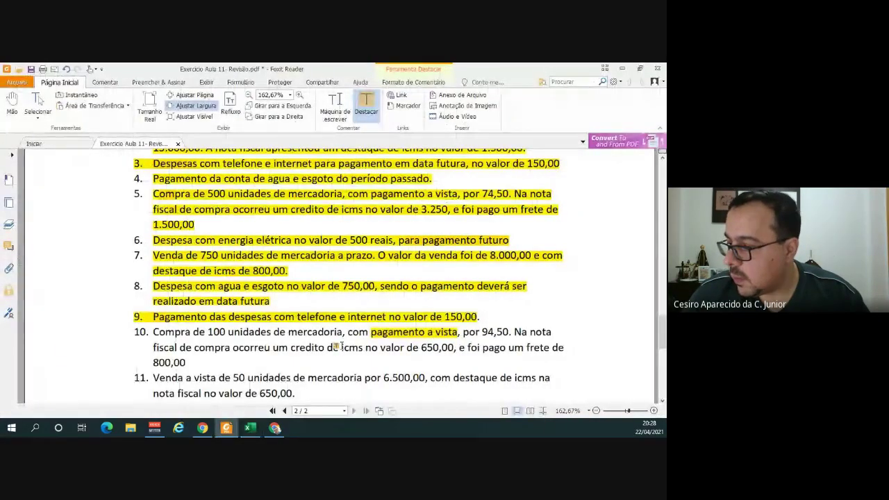
pyautogui.click(249, 427)
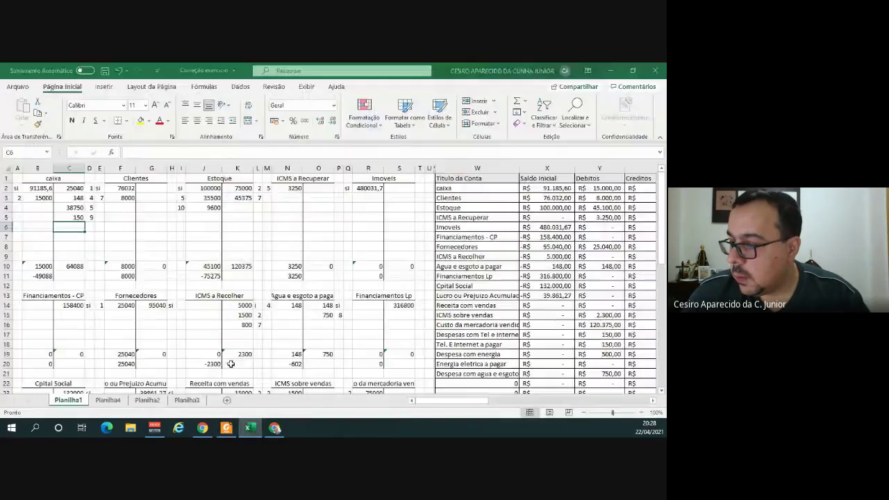
pyautogui.click(148, 401)
pyautogui.click(183, 276)
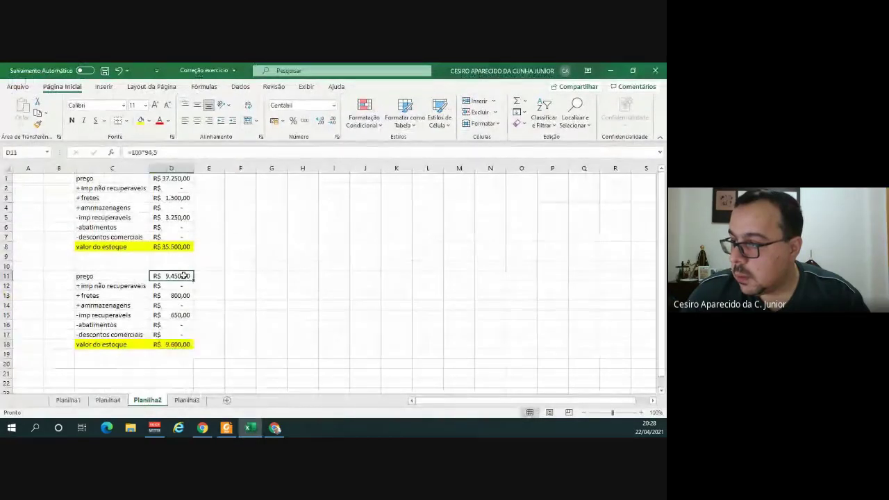
pyautogui.keyDown('ctrl'); pyautogui.click(180, 295); pyautogui.keyUp('ctrl')
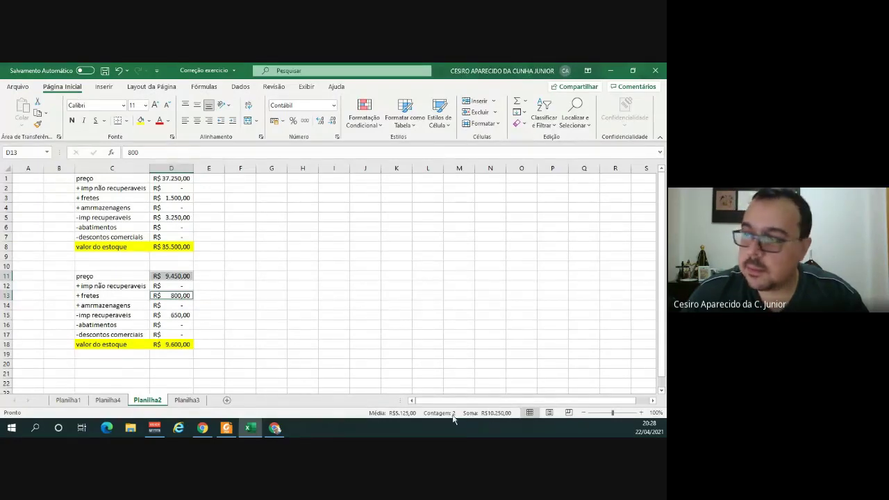
pyautogui.hotkey('alt', 'Tab')
pyautogui.hotkey('alt', 'Tab')
# Post entry 10 for 10250 on the credit side of caixa in Planilha1.
pyautogui.click(68, 401)
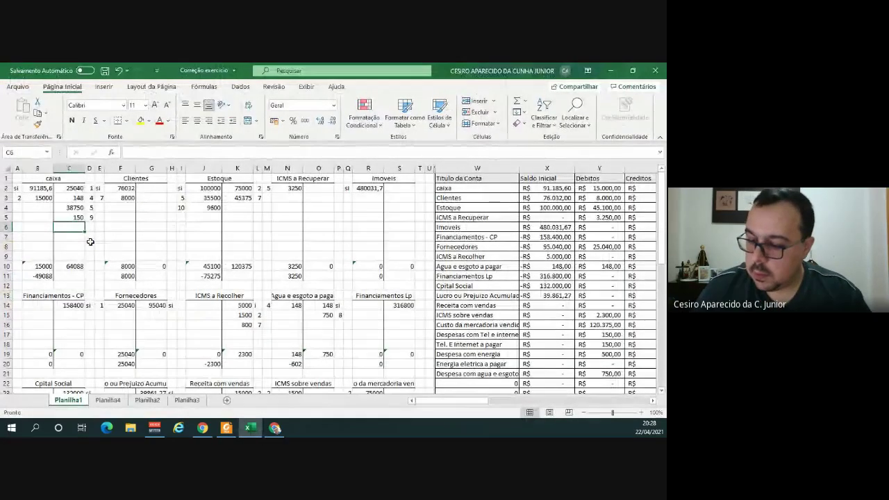
pyautogui.write('10250')
pyautogui.press('Tab')
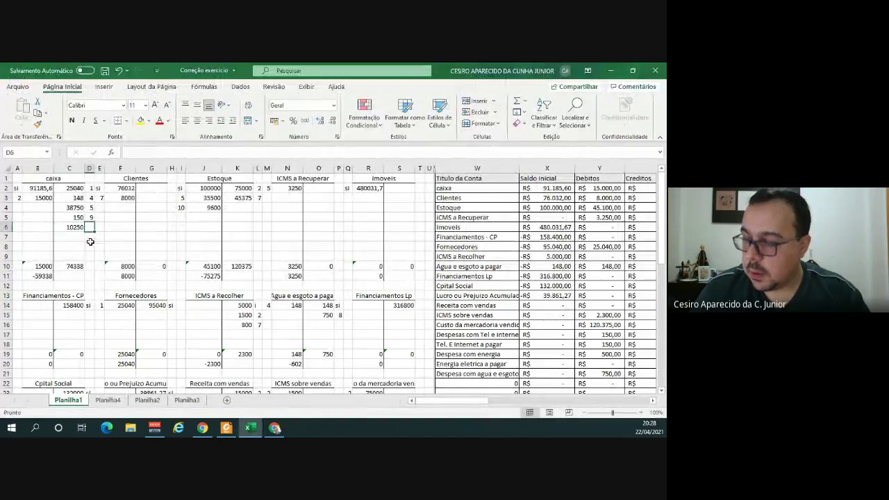
pyautogui.write('10')
pyautogui.press('Tab')
pyautogui.press('Left')
pyautogui.press('Left')
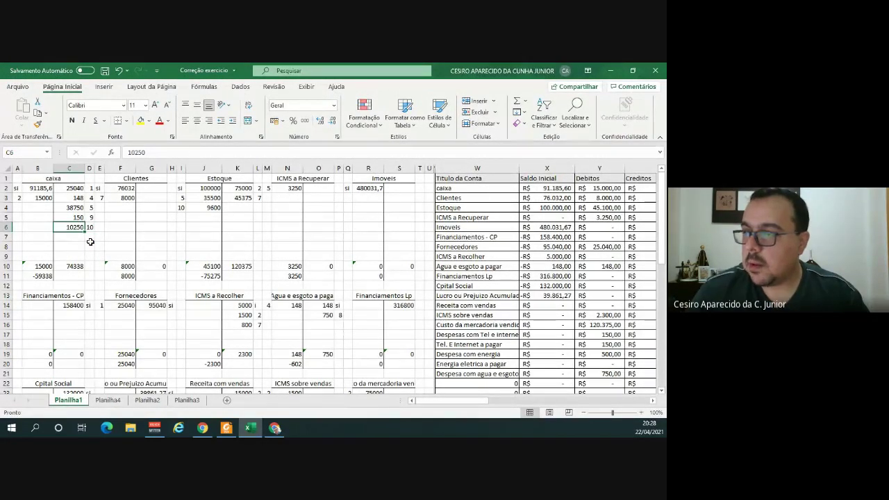
# Compare the entry 10 debit in Estoque with the entry 10 credit in caixa.
pyautogui.click(212, 207)
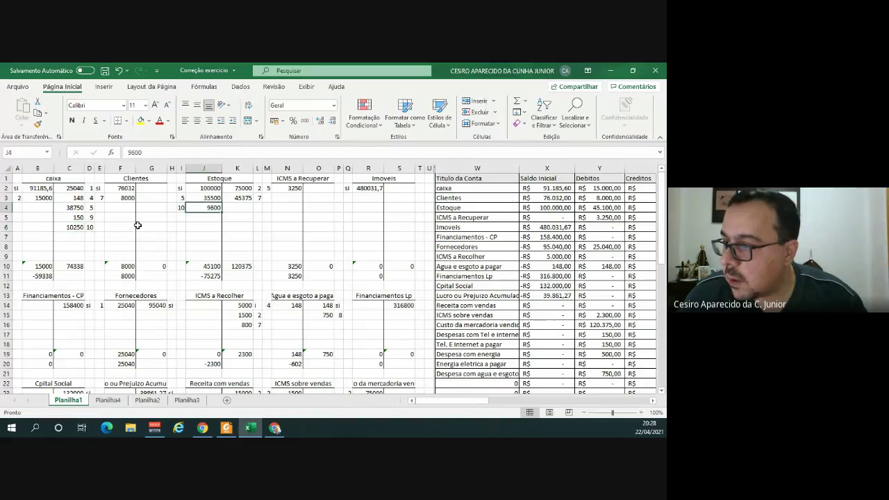
pyautogui.click(77, 230)
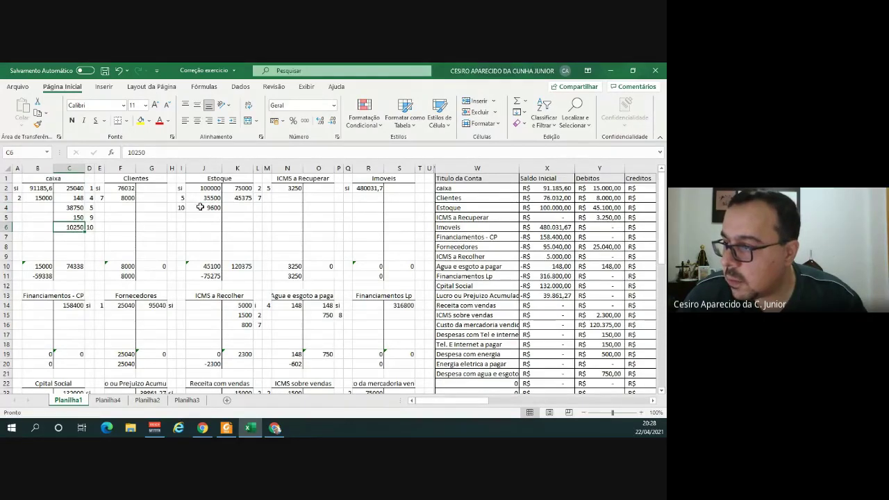
pyautogui.click(198, 206)
pyautogui.click(78, 227)
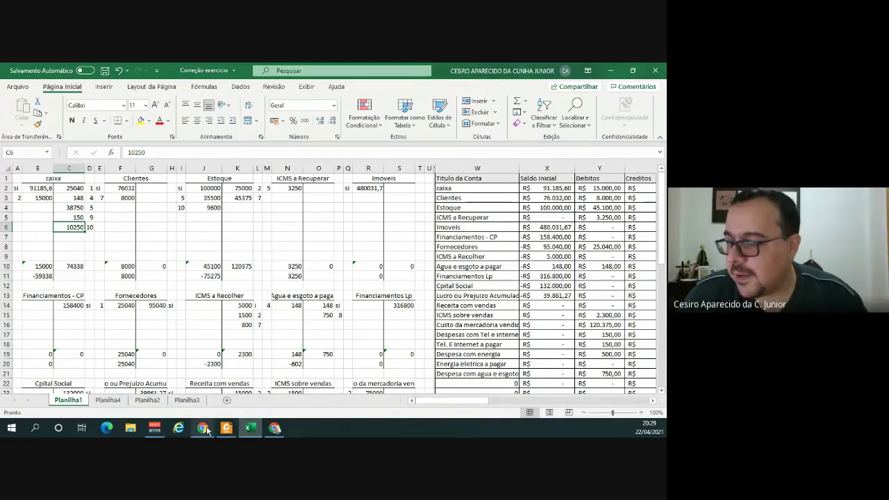
# Post item 10's ICMS credit of 650 as entry 10 on the debit side of ICMS a Recuperar, and sum it with the Estoque debit.
pyautogui.click(234, 427)
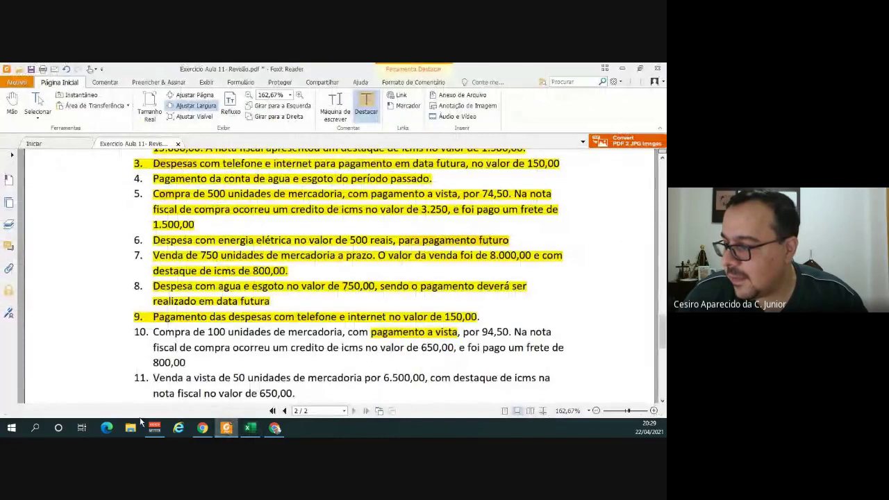
pyautogui.click(248, 429)
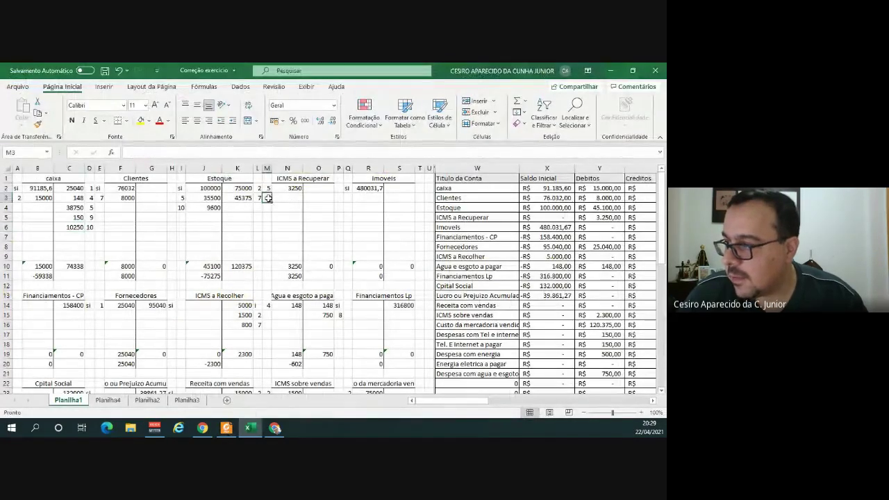
pyautogui.write('10')
pyautogui.press('Tab')
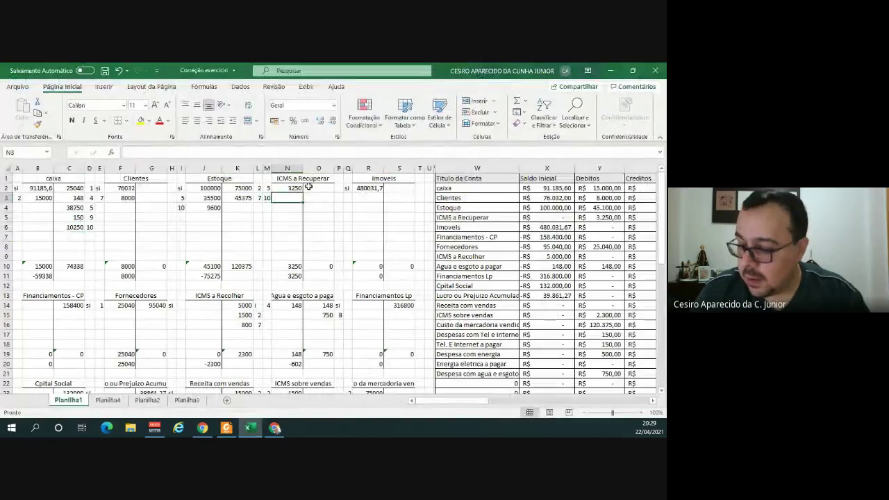
pyautogui.write('650')
pyautogui.press('Return')
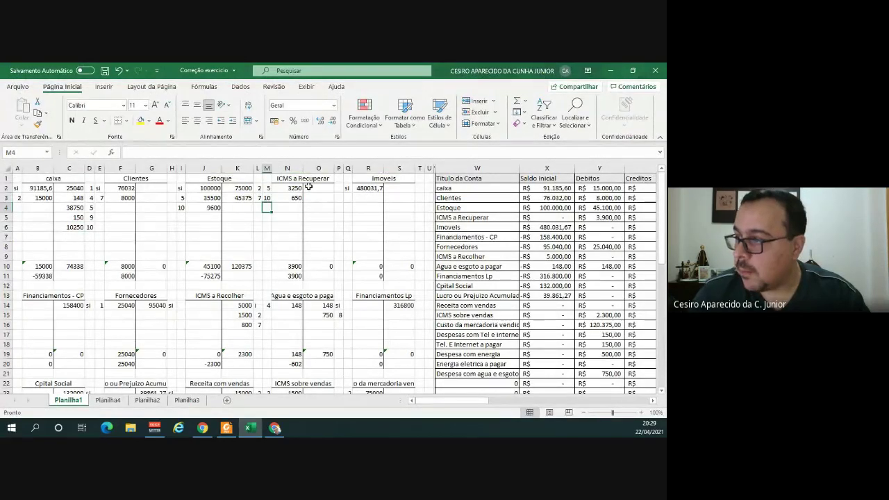
pyautogui.click(215, 209)
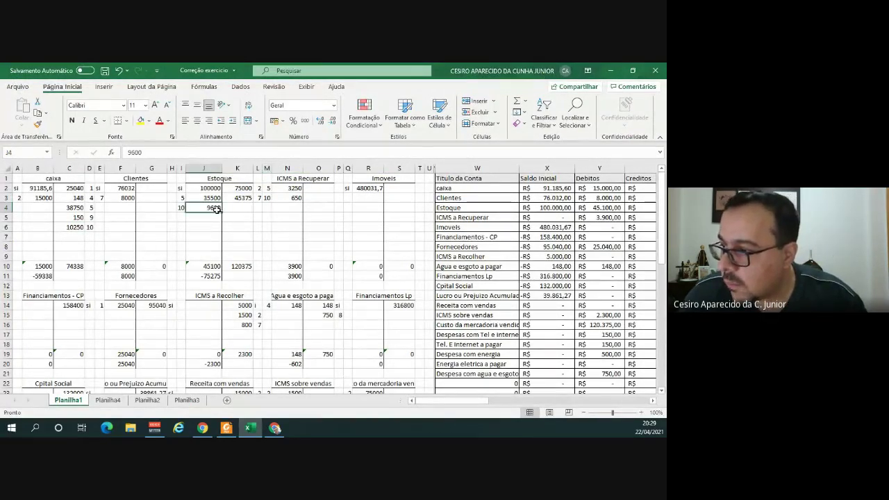
pyautogui.keyDown('ctrl'); pyautogui.click(297, 198); pyautogui.keyUp('ctrl')
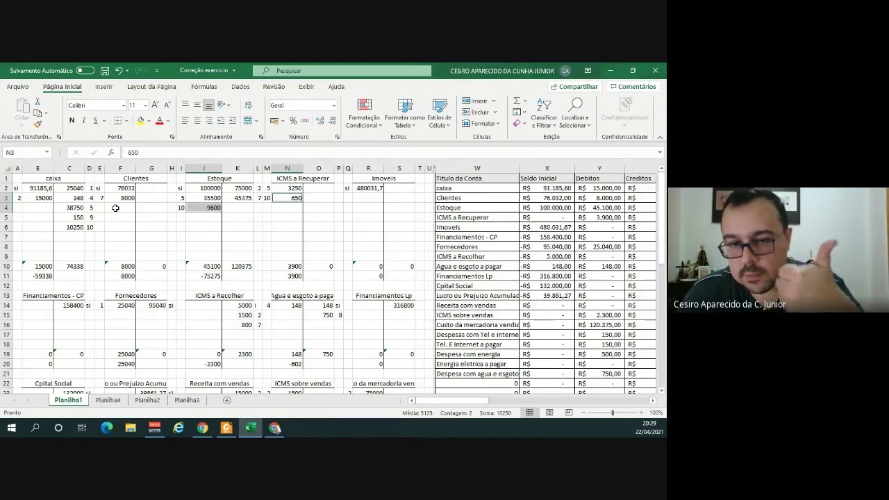
# Add lançamento 10 in row 7 of the stock control sheet Planilha4 with an Entrada quantity of 100.
pyautogui.click(107, 400)
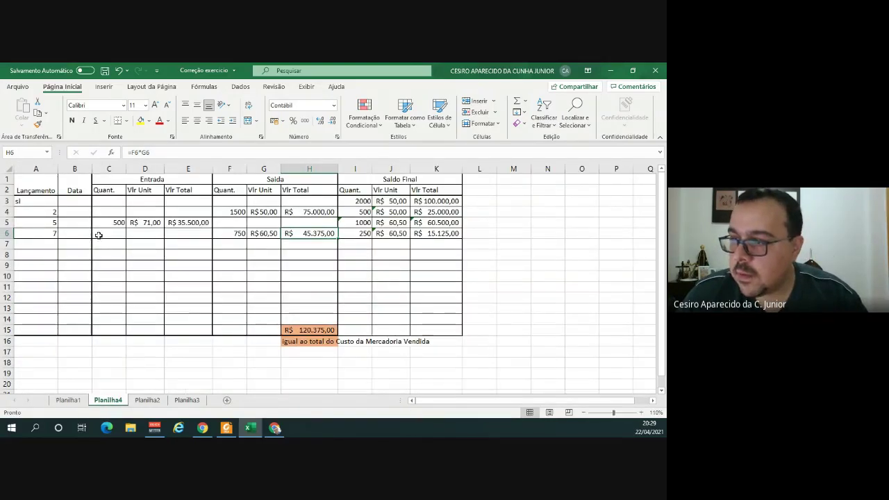
pyautogui.click(36, 242)
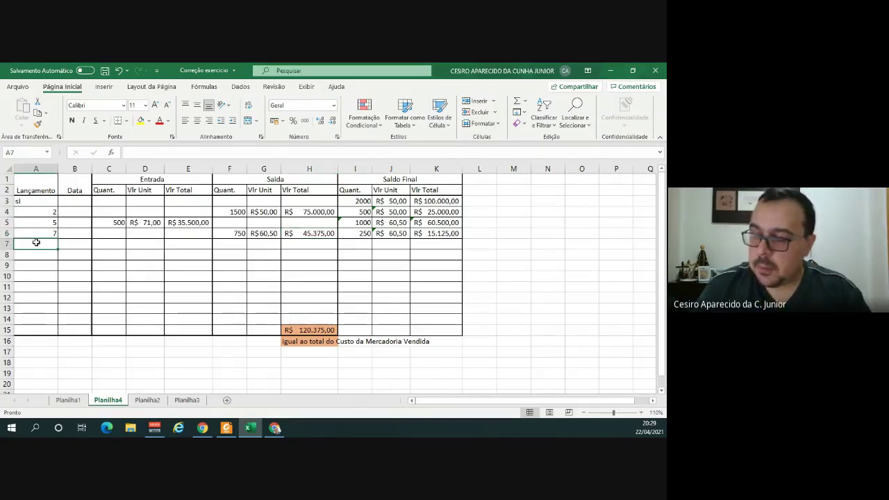
pyautogui.write('10')
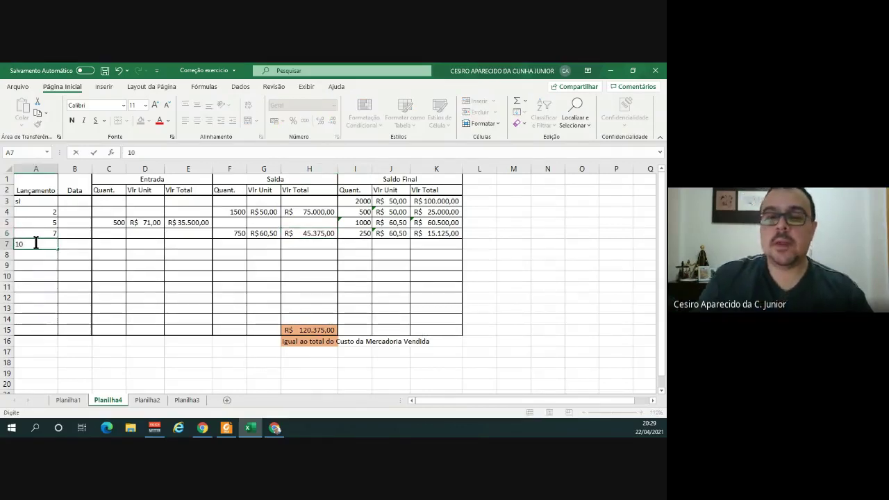
pyautogui.press('Tab')
pyautogui.press('Tab')
pyautogui.press('Tab')
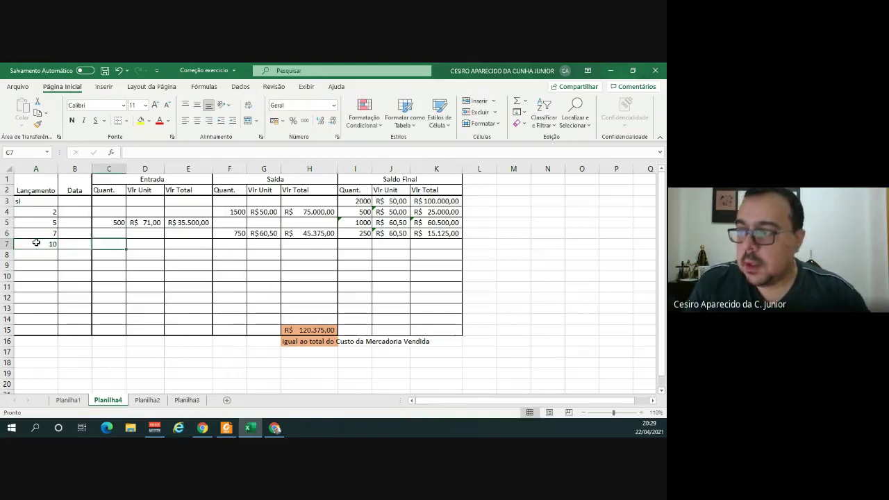
pyautogui.press('Left')
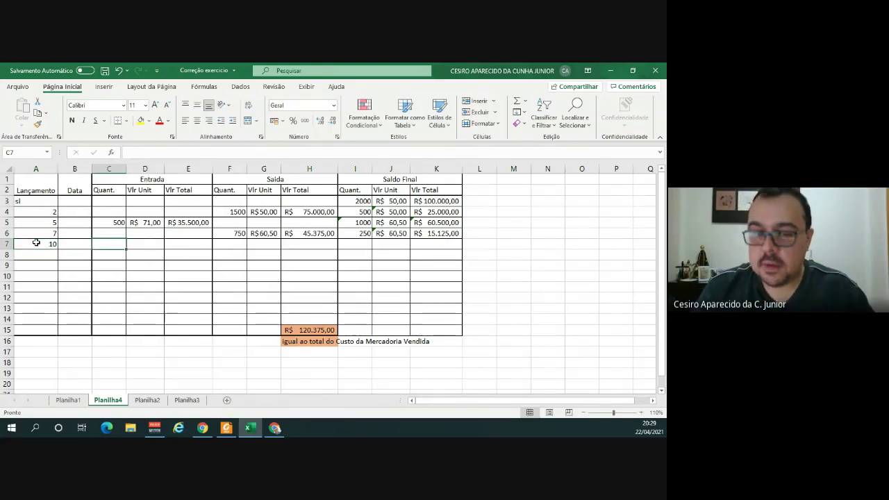
pyautogui.write('100')
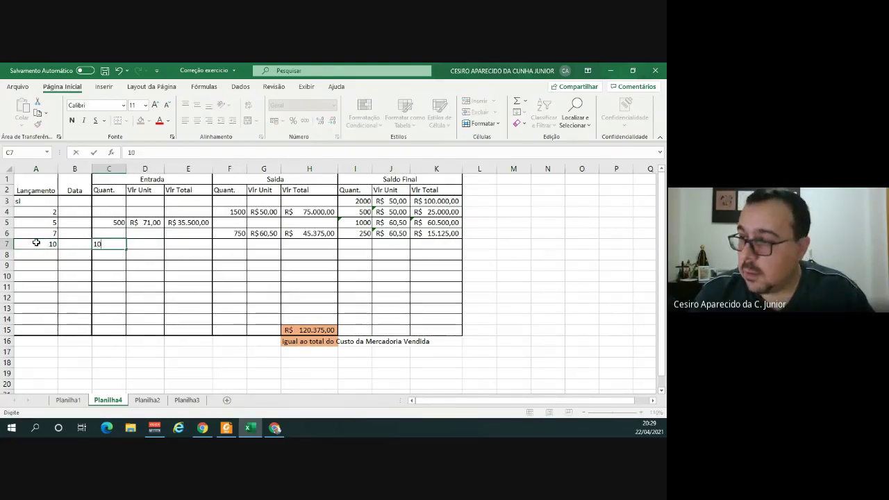
pyautogui.press('Tab')
pyautogui.press('Tab')
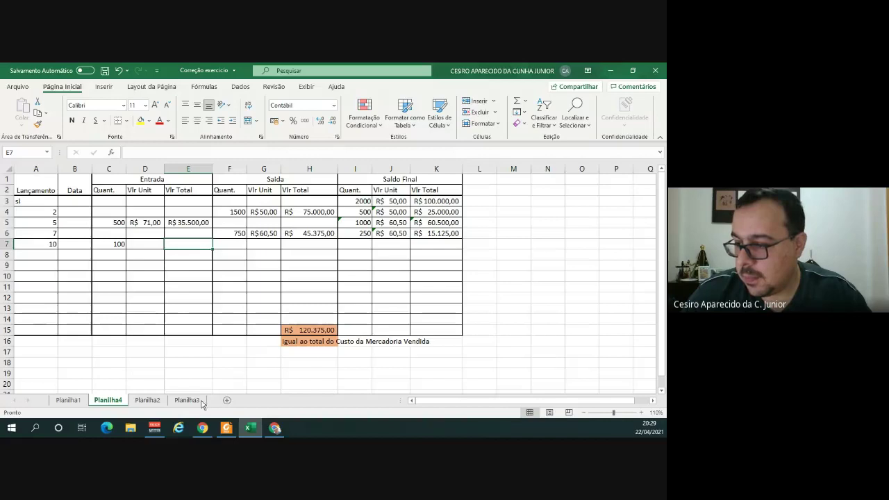
# Check the second cost table's preço, fretes and valor do estoque in Planilha2, and enter 9600 as the Entrada Vlr Total in E7 of Planilha4.
pyautogui.click(154, 400)
pyautogui.click(185, 276)
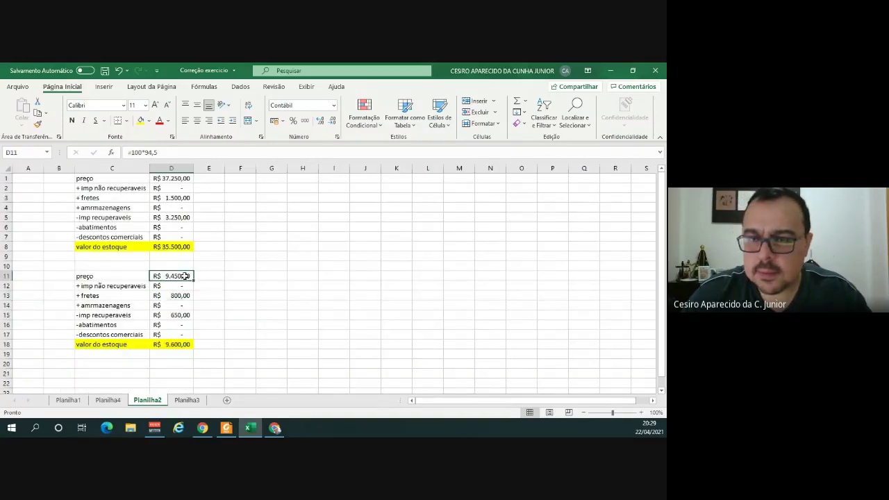
pyautogui.moveTo(180, 296); pyautogui.dragTo(182, 277)
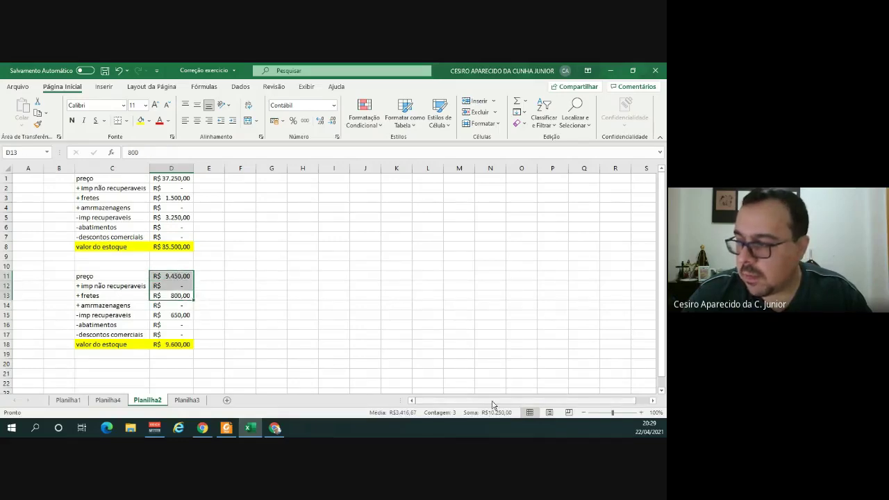
pyautogui.moveTo(162, 344); pyautogui.dragTo(105, 344)
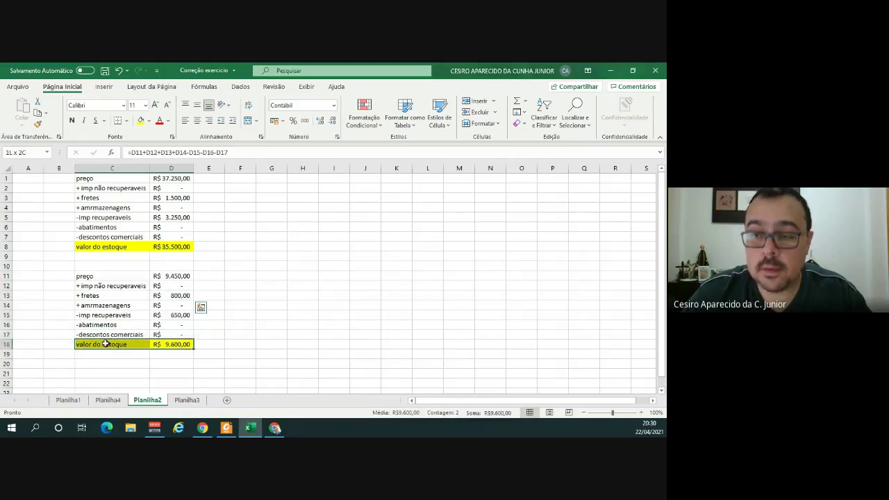
pyautogui.click(108, 400)
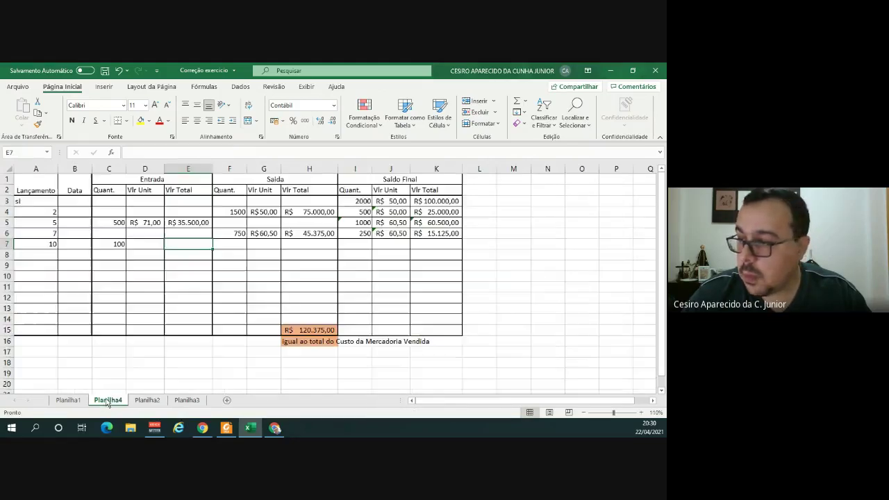
pyautogui.write('9600')
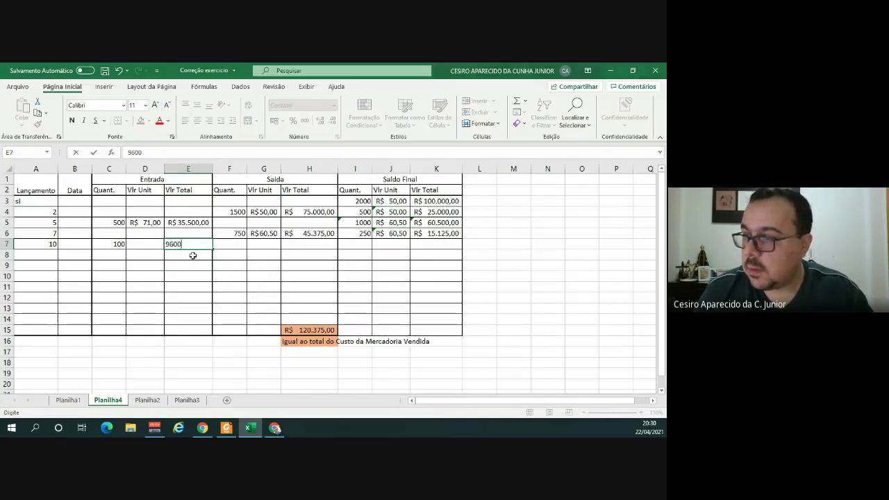
pyautogui.press('Return')
# Calculate the Entrada Vlr Unit for lançamento 10 in D7 with the formula =E7/C7.
pyautogui.press('Up')
pyautogui.press('Left')
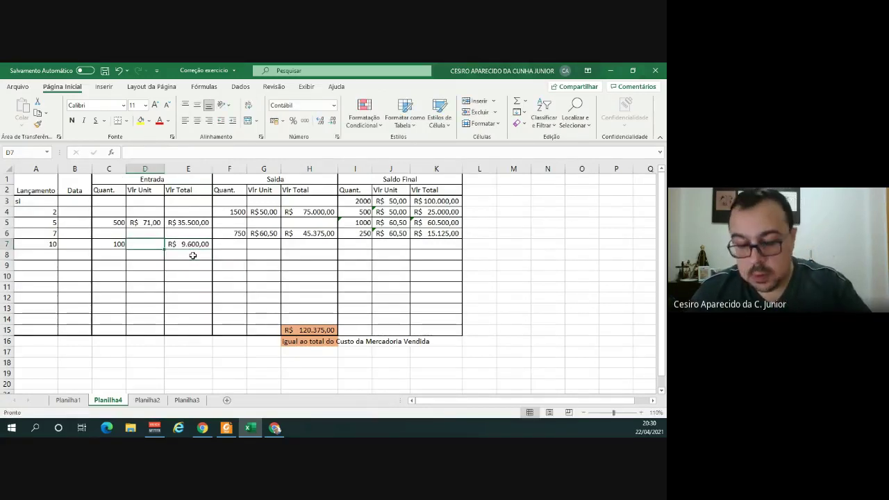
pyautogui.write('=')
pyautogui.press('Right')
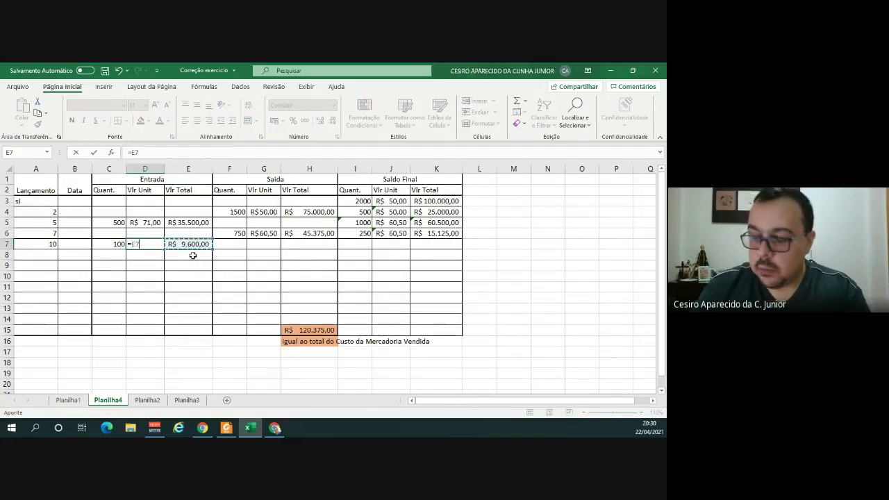
pyautogui.write('/')
pyautogui.press('Left')
pyautogui.hotkey('ctrl', 'Return')
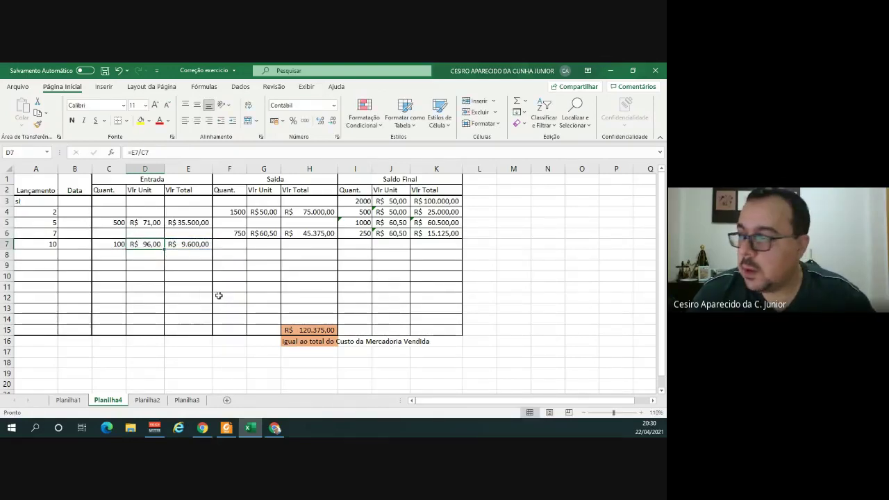
# Calculate the Saldo Final quantity for lançamento 10 in I7 with the formula =I6+C7.
pyautogui.click(362, 246)
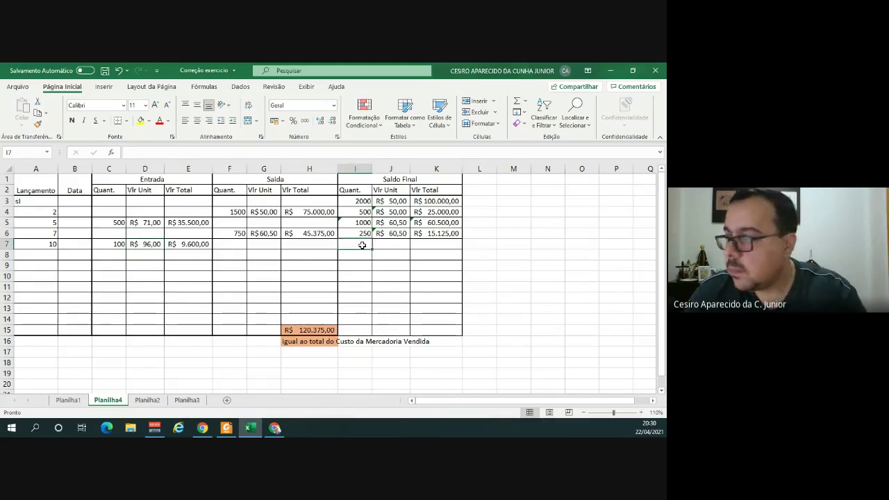
pyautogui.write('=')
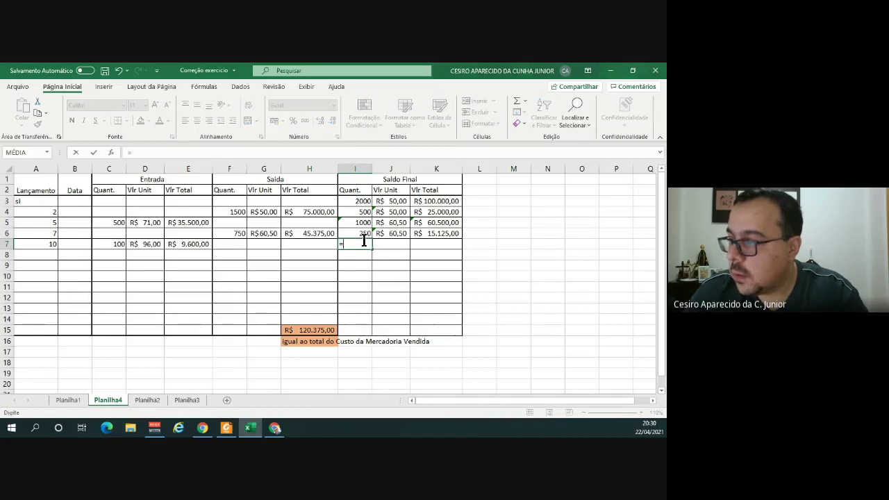
pyautogui.click(364, 234)
pyautogui.write('+')
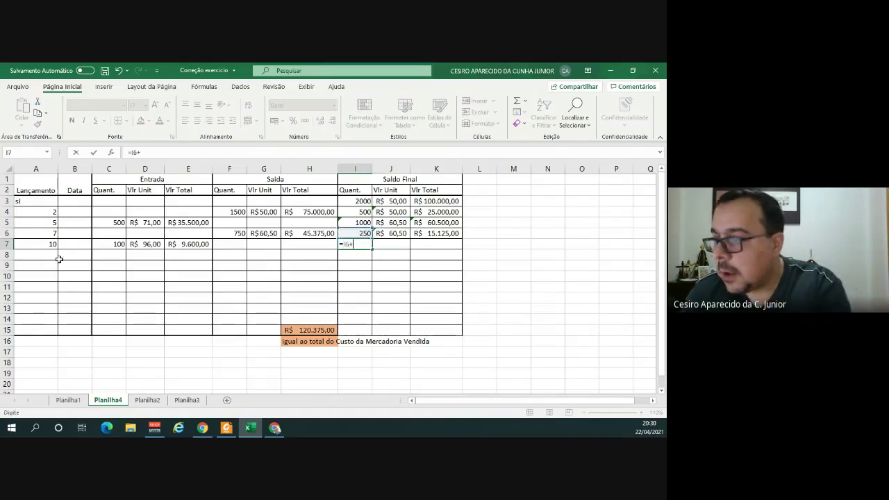
pyautogui.click(97, 245)
pyautogui.press('Return')
pyautogui.click(356, 244)
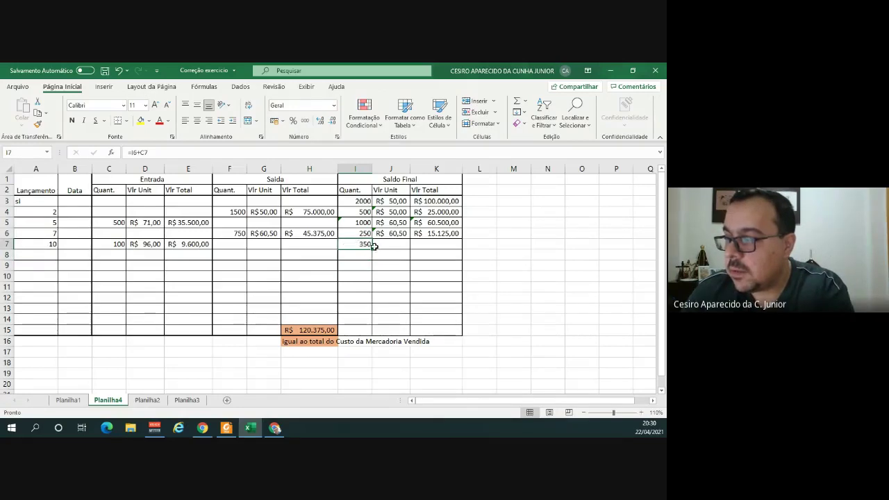
# Calculate the Saldo Final Vlr Total for lançamento 10 in K7 with the formula =K6+E7.
pyautogui.click(420, 242)
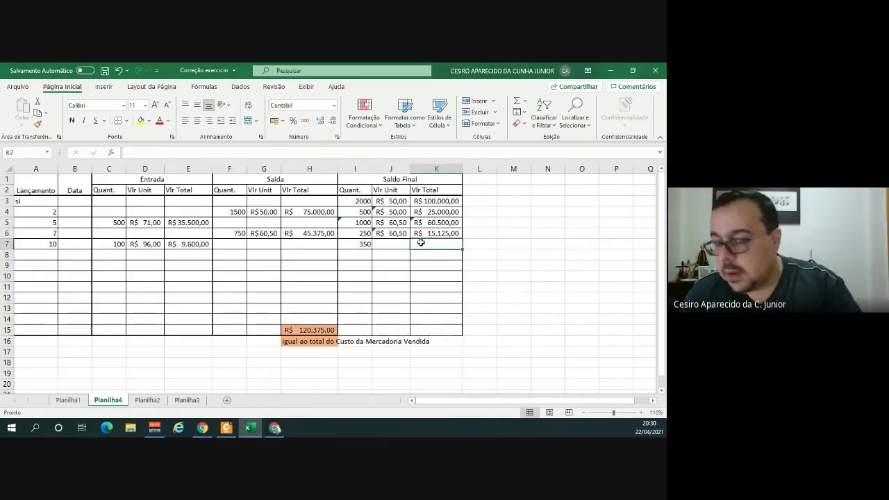
pyautogui.write('=')
pyautogui.click(429, 234)
pyautogui.write('+')
pyautogui.click(192, 245)
pyautogui.press('Return')
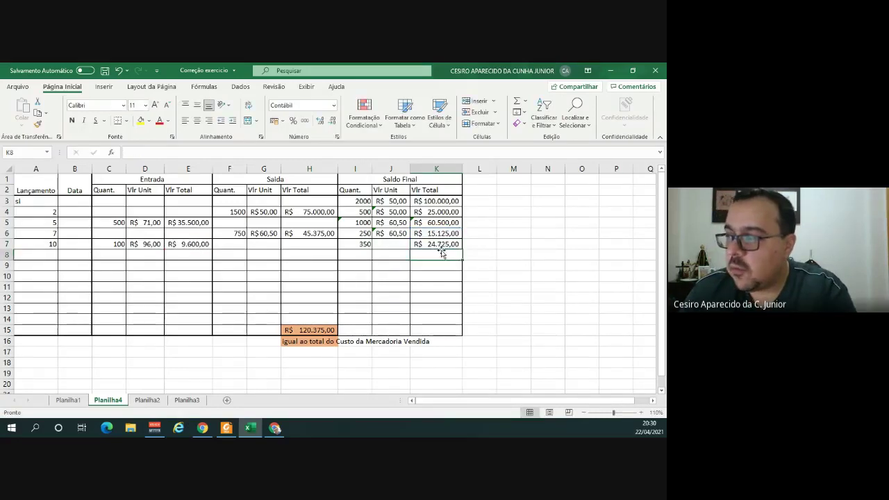
# Calculate the Saldo Final Vlr Unit for lançamento 10 in J7 with the formula =K7/I7.
pyautogui.click(399, 244)
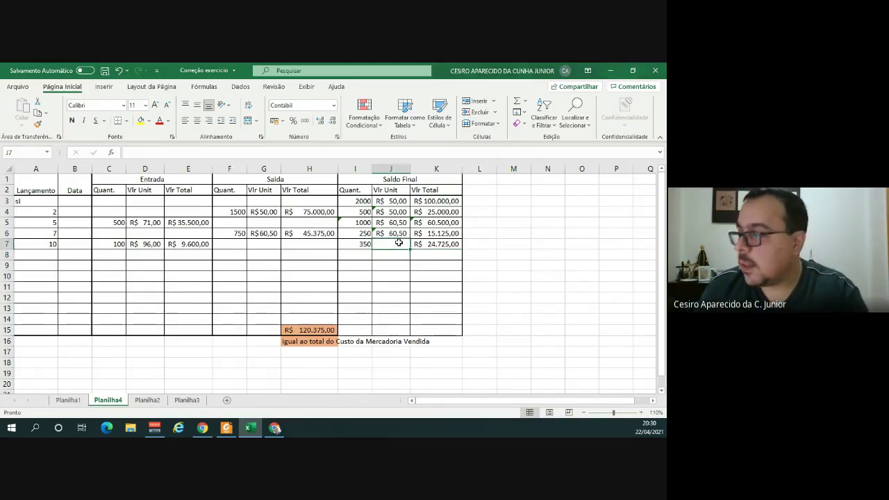
pyautogui.write('=')
pyautogui.press('Right')
pyautogui.write('/')
pyautogui.press('Left')
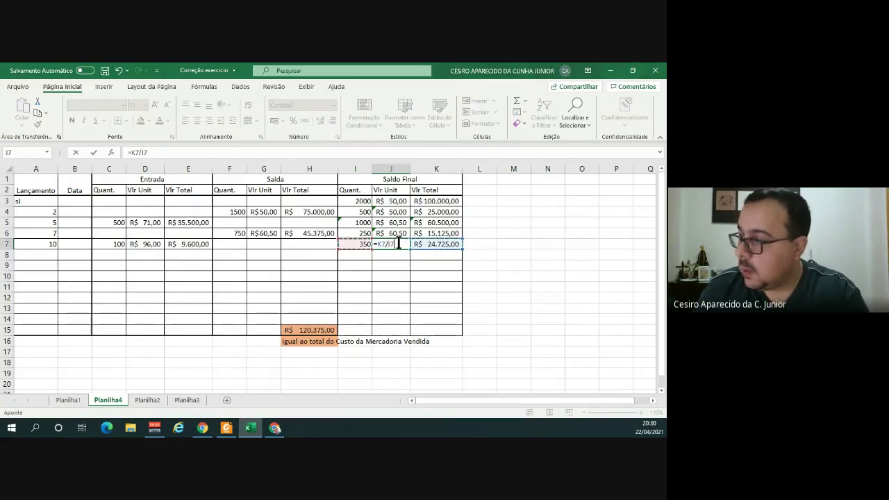
pyautogui.press('Return')
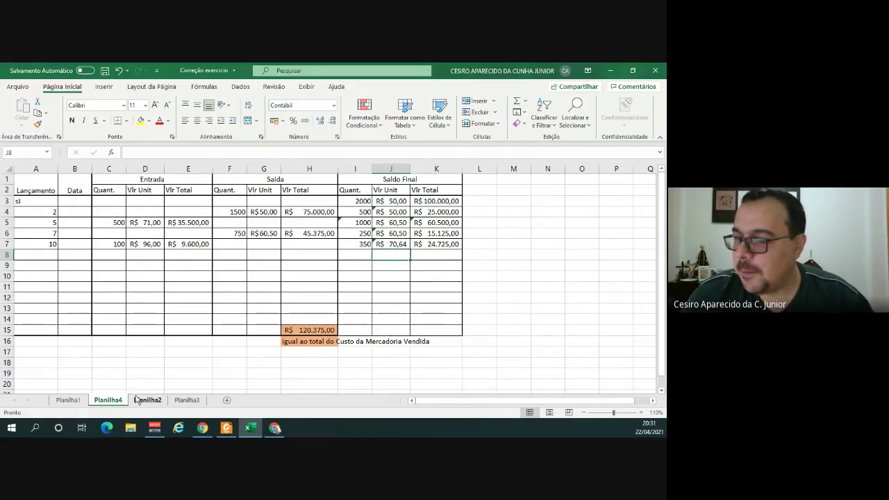
# Return the workbook to Planilha1, switch to the exercise PDF in Foxit Reader and highlight all of item 10 as done.
pyautogui.click(69, 400)
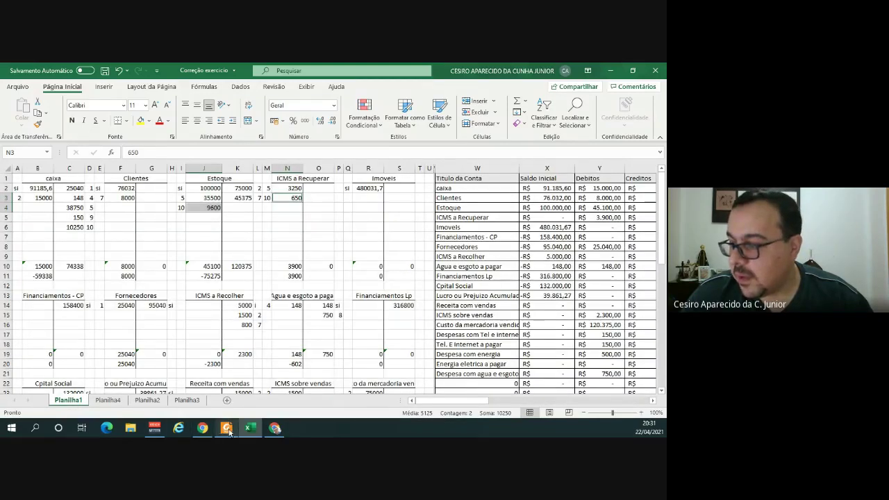
pyautogui.click(227, 429)
pyautogui.moveTo(132, 332); pyautogui.dragTo(189, 365)
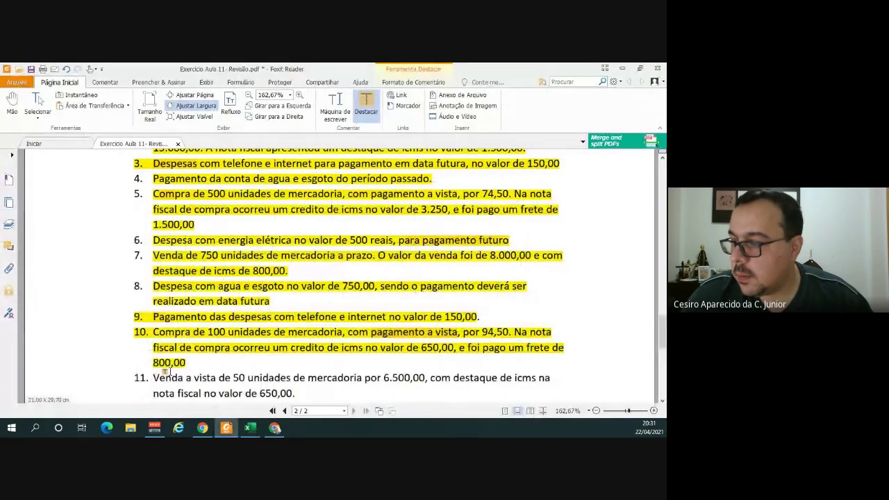
pyautogui.scroll(-3, 163, 347)
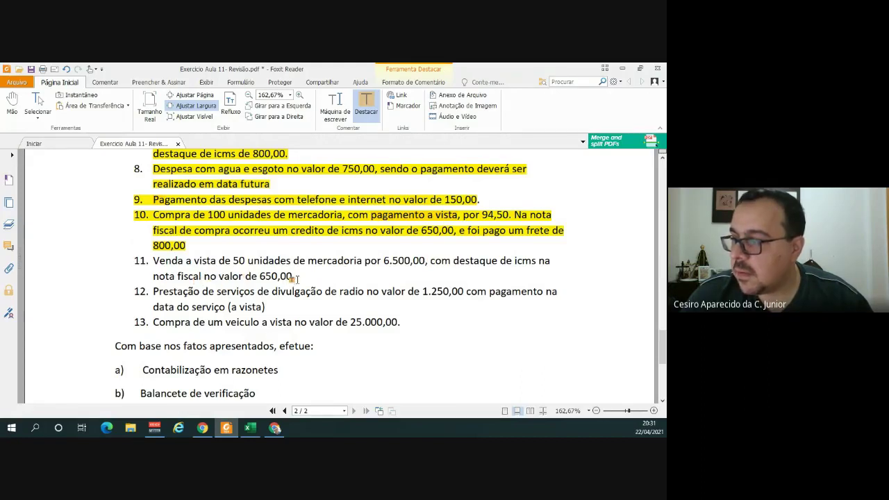
# Switch back to Excel and post item 11's sale as a 6500 credit with reference 11 in the Receita com vendas T-account.
pyautogui.hotkey('alt', 'Tab')
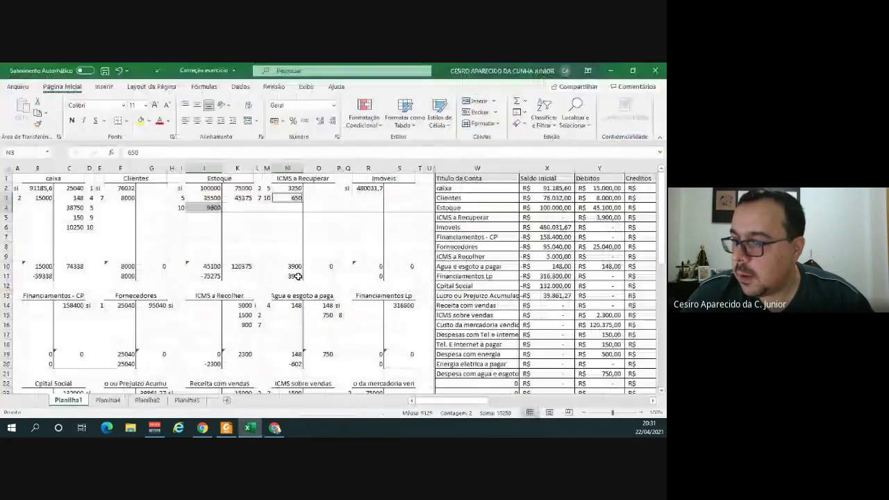
pyautogui.scroll(-1, 306, 304)
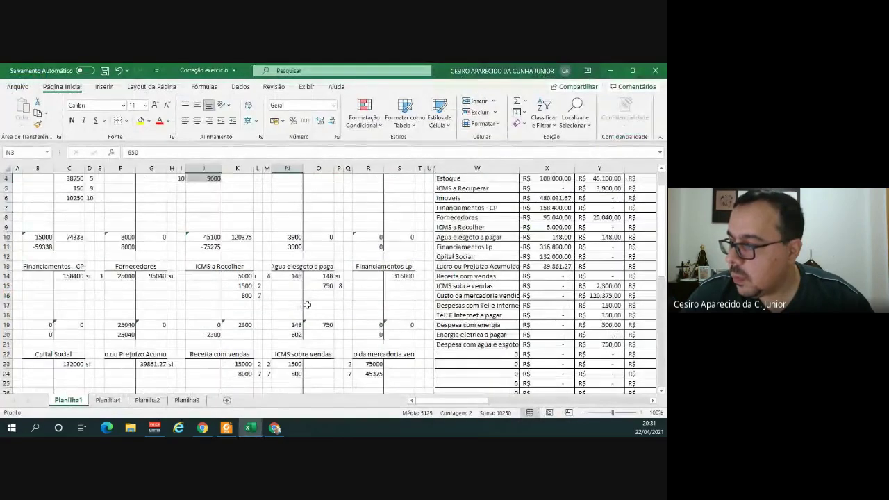
pyautogui.scroll(-2, 302, 284)
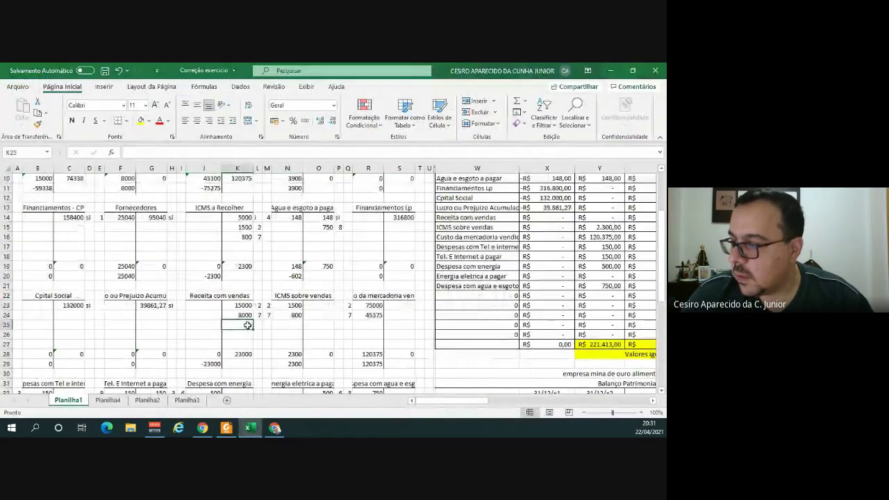
pyautogui.click(244, 326)
pyautogui.write('6500')
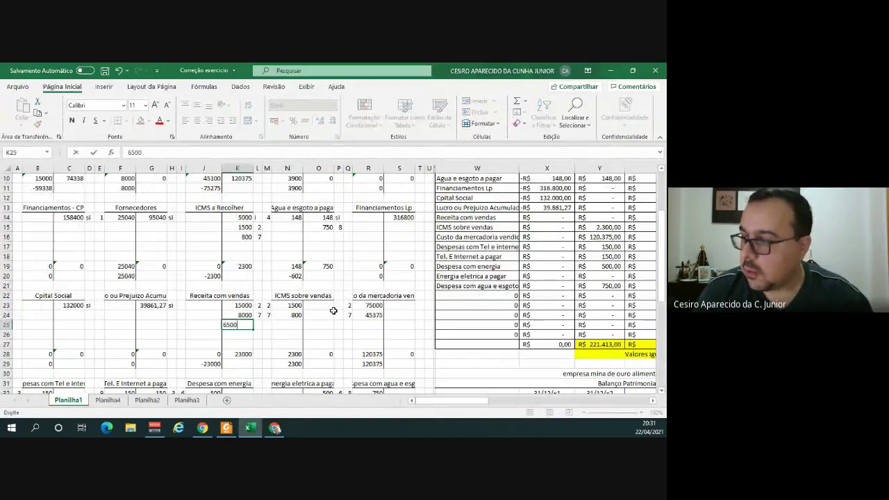
pyautogui.press('Tab')
pyautogui.write('11')
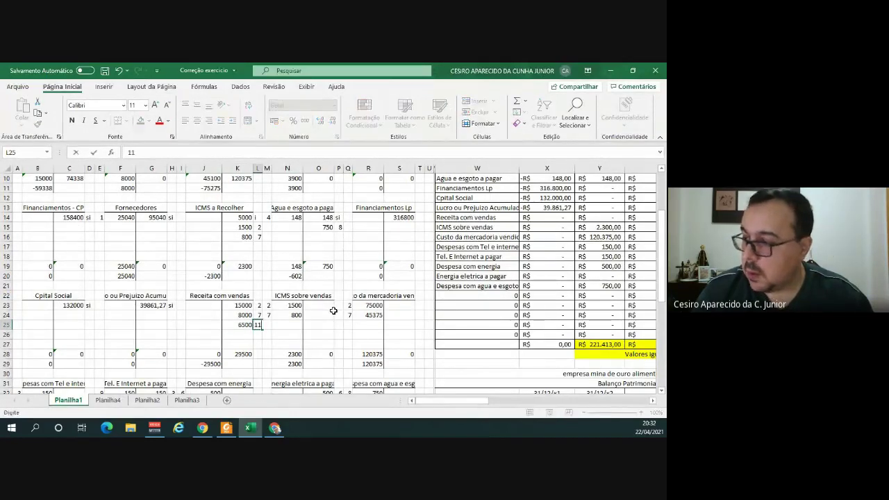
pyautogui.press('Return')
# Post item 11's cash receipt as a 6500 debit with reference 11 in row 4 of the caixa T-account.
pyautogui.scroll(3, 42, 220)
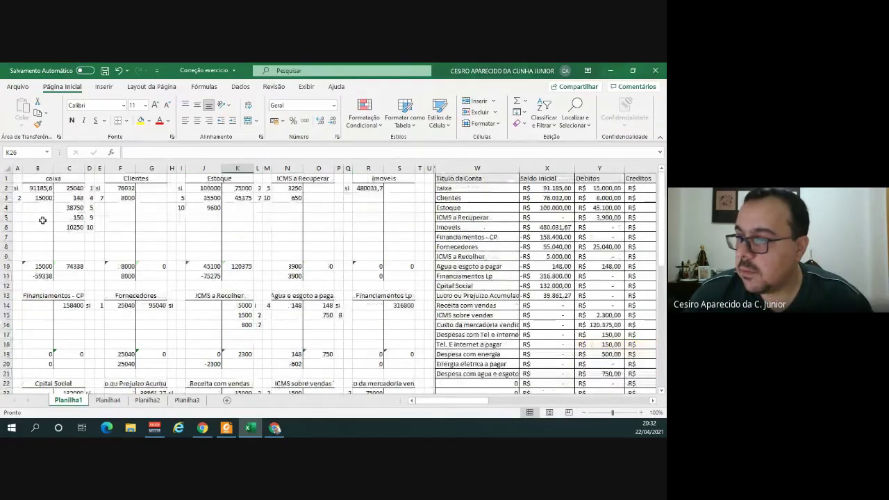
pyautogui.click(18, 207)
pyautogui.press('Right')
pyautogui.write('650')
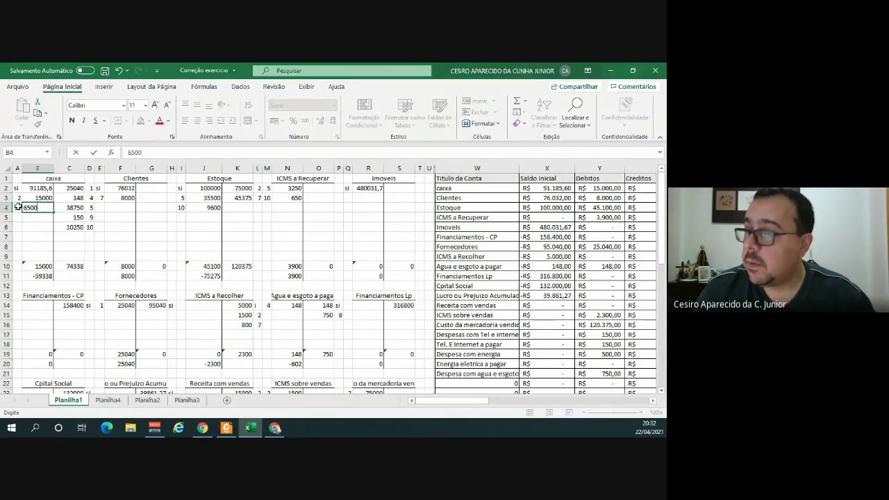
pyautogui.press('Return')
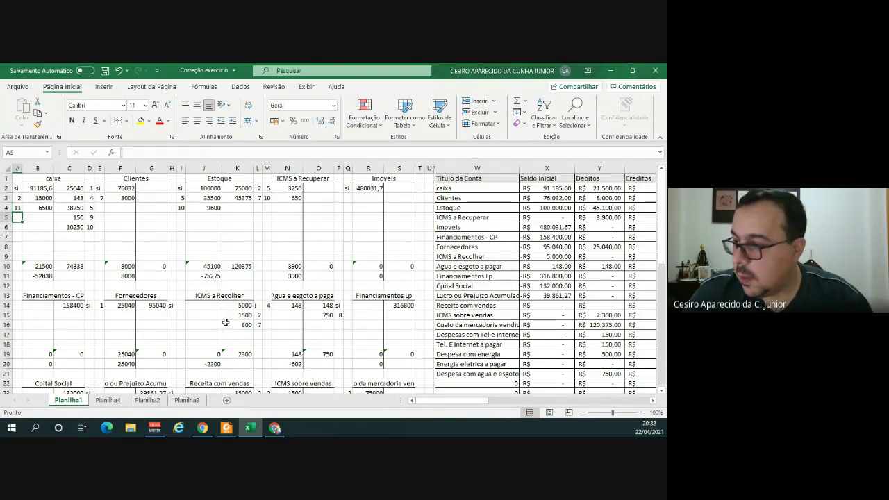
# Check item 11's ICMS amount in the exercise PDF and post 650 with reference 11 as a credit in ICMS a Recolher.
pyautogui.scroll(-1, 232, 339)
pyautogui.scroll(-1, 233, 338)
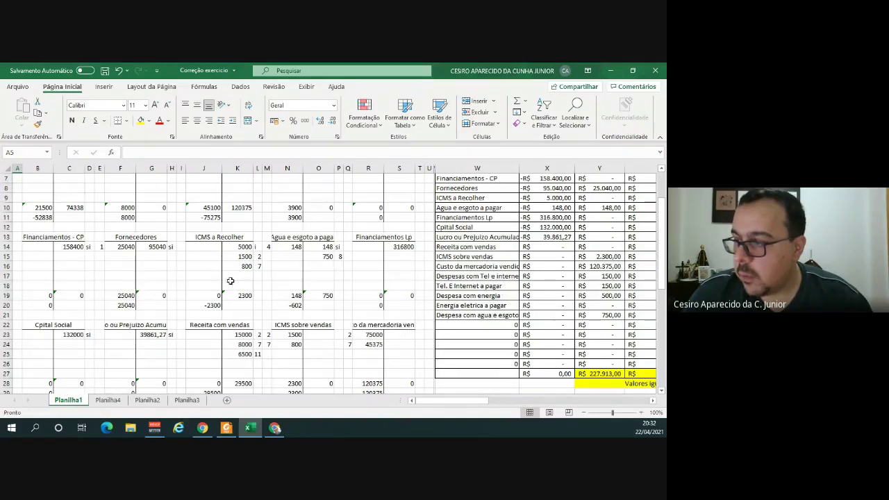
pyautogui.click(226, 428)
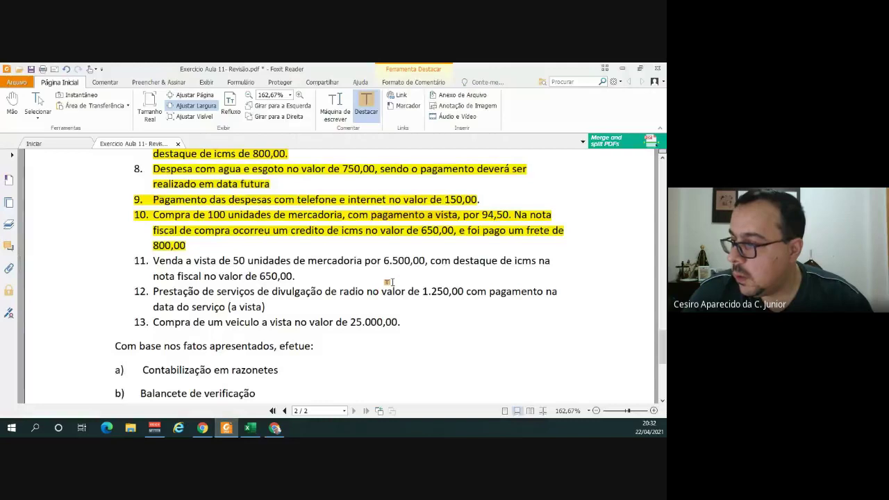
pyautogui.click(249, 428)
pyautogui.click(237, 276)
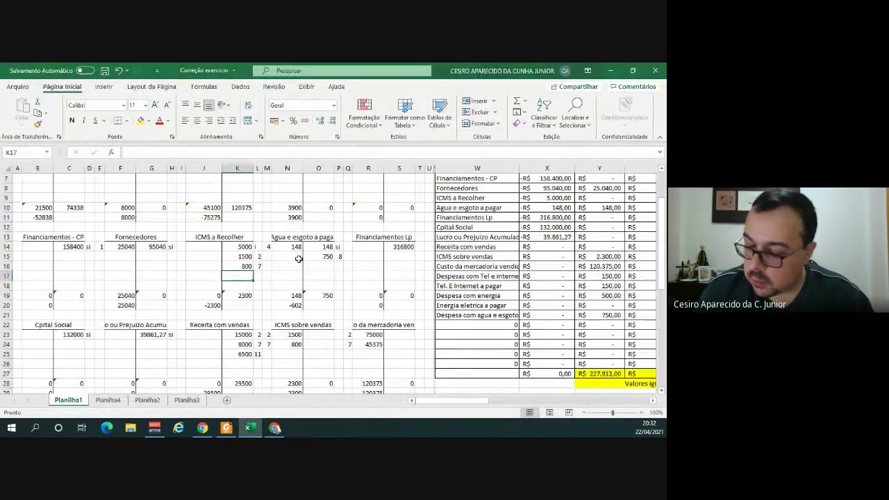
pyautogui.write('650')
pyautogui.press('Tab')
pyautogui.write('11')
pyautogui.press('Tab')
# Post 650 with reference 11 as a debit in row 25 of the ICMS sobre vendas T-account.
pyautogui.click(268, 355)
pyautogui.write('11')
pyautogui.press('Tab')
pyautogui.write('650')
pyautogui.press('Return')
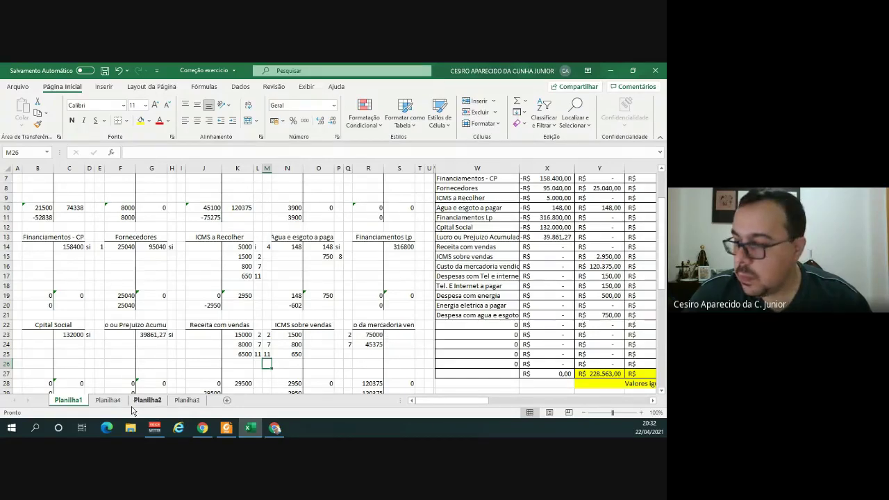
# Add lançamento 11 in row 8 of the stock control sheet Planilha4 with a Saída quantity of 50.
pyautogui.click(108, 400)
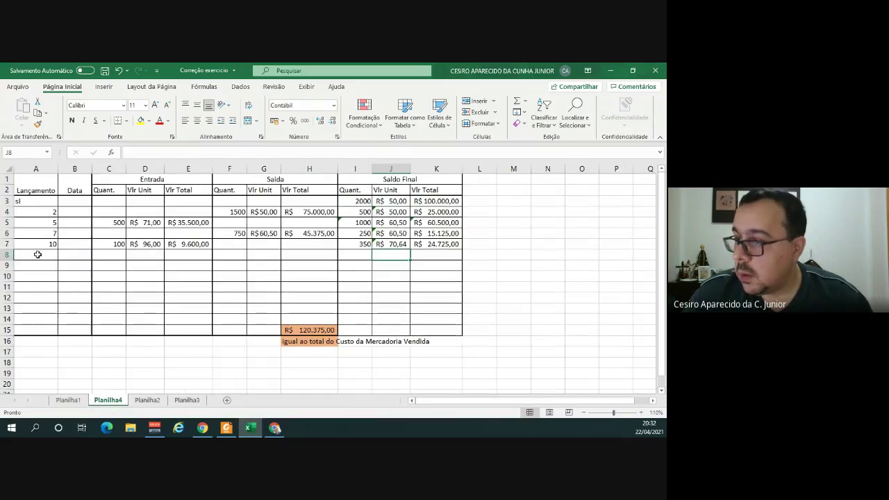
pyautogui.click(36, 255)
pyautogui.write('11')
pyautogui.press('Tab')
pyautogui.press('Tab')
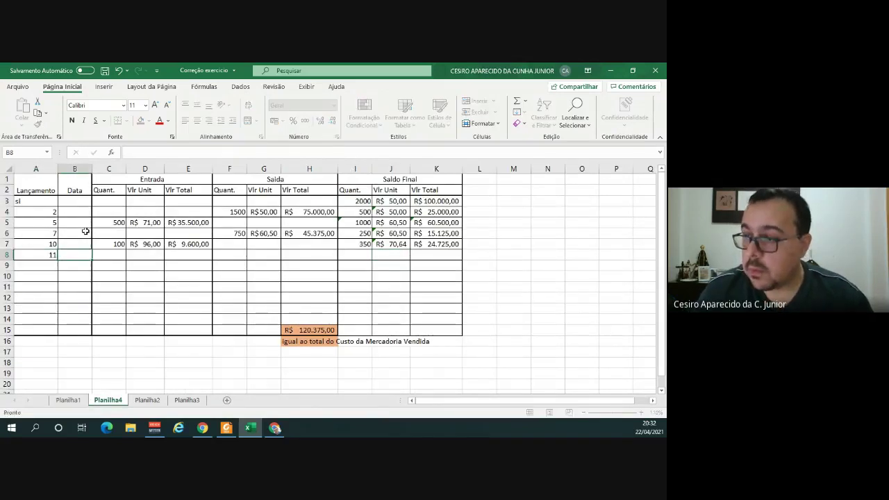
pyautogui.press('Tab')
pyautogui.press('Tab')
pyautogui.press('Tab')
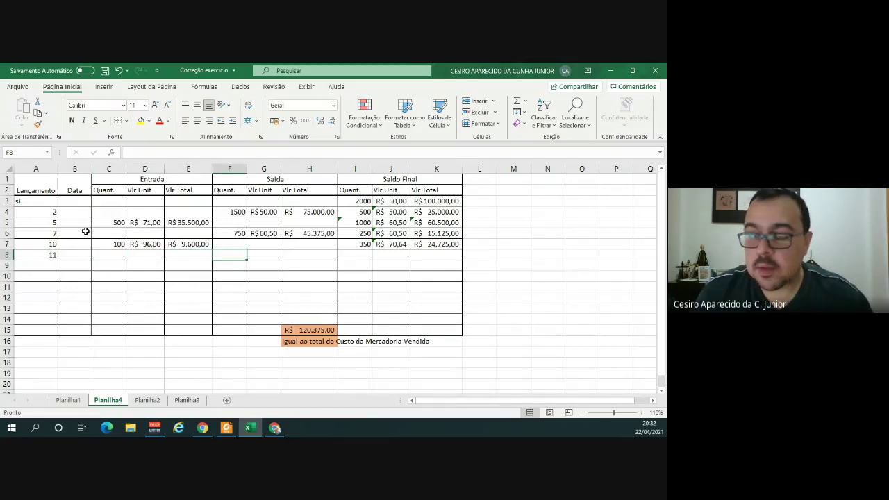
pyautogui.write('50')
pyautogui.press('Tab')
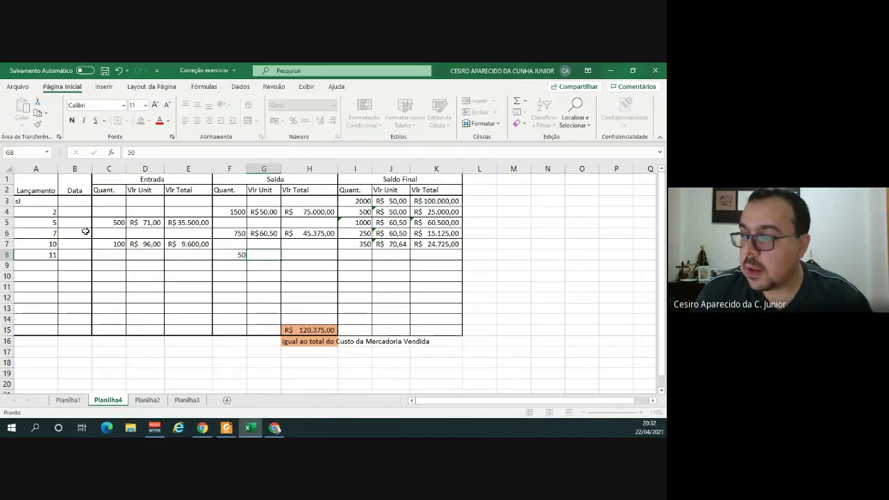
# Set the Saída Vlr Unit for lançamento 11 in G8 to the previous average cost with the formula =J7.
pyautogui.write('=')
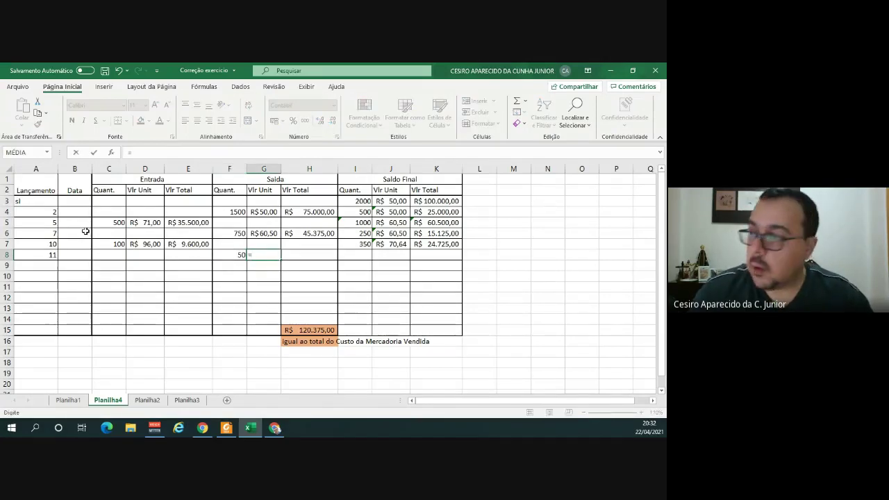
pyautogui.click(386, 243)
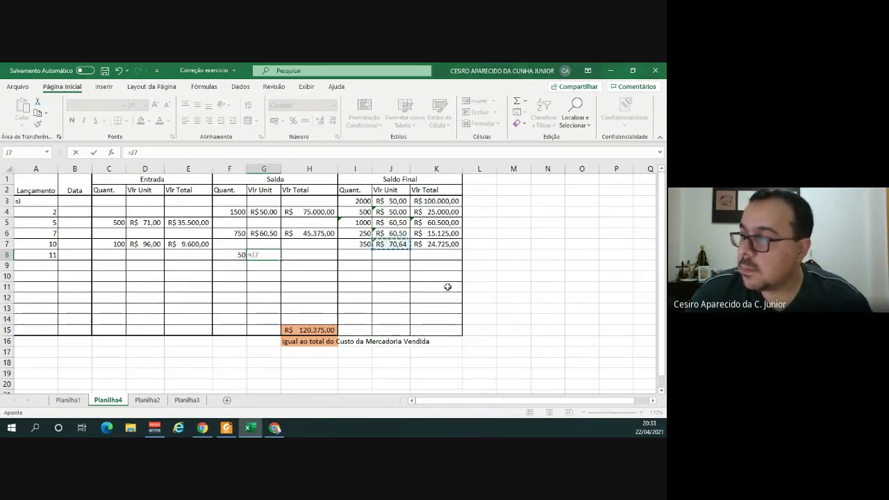
pyautogui.press('Return')
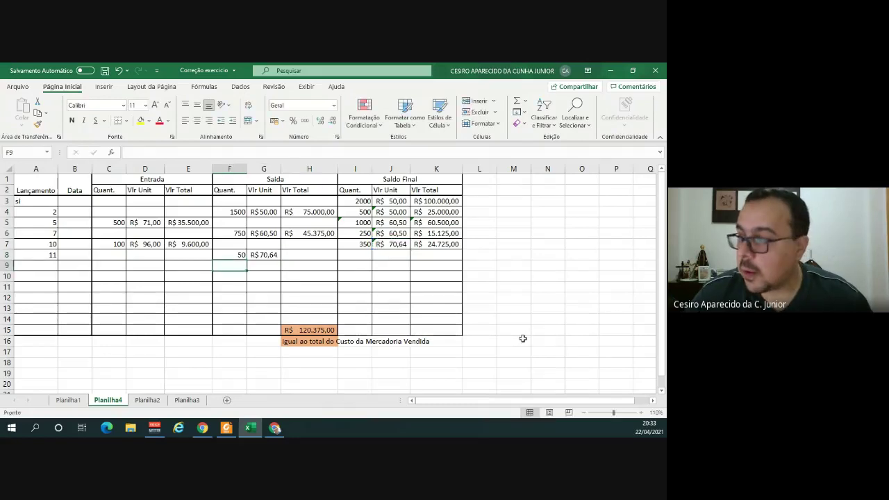
# Try the formula =F8+G8 for the Saída Vlr Total of lançamento 11 in H8.
pyautogui.press('Up')
pyautogui.press('Right')
pyautogui.press('Right')
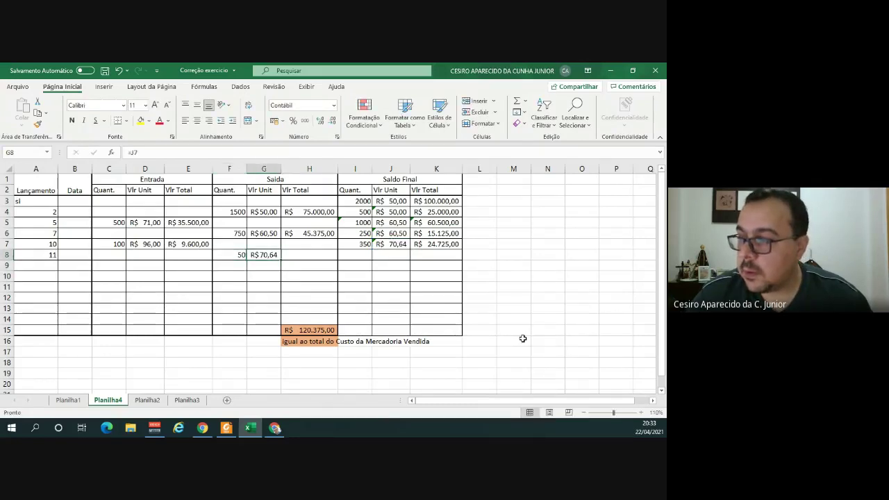
pyautogui.write('=')
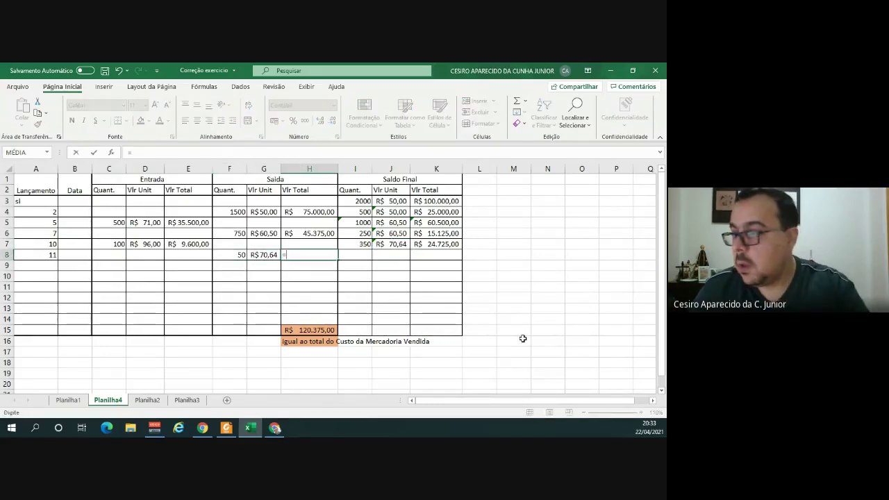
pyautogui.press('Left')
pyautogui.press('Left')
pyautogui.write('+')
pyautogui.press('Left')
pyautogui.press('Return')
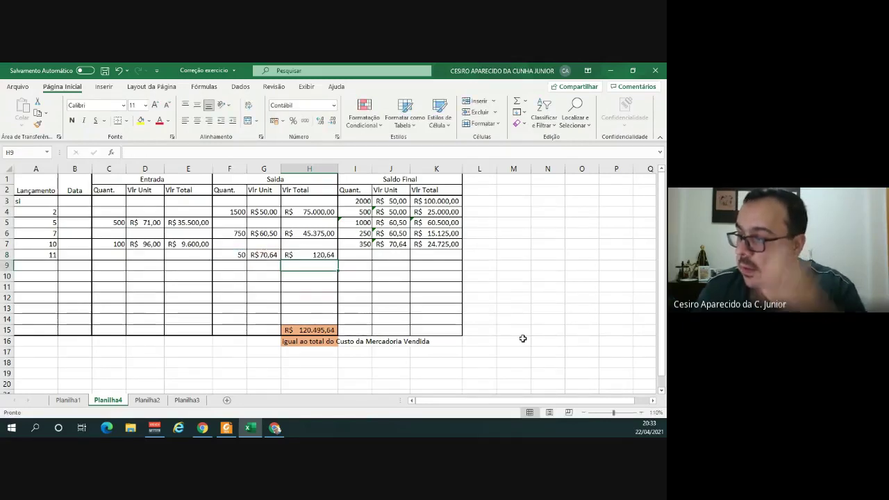
# Calculate the Saída Vlr Total for lançamento 11 in H8 as quantity times unit value with the formula =F8*G8.
pyautogui.press('Up')
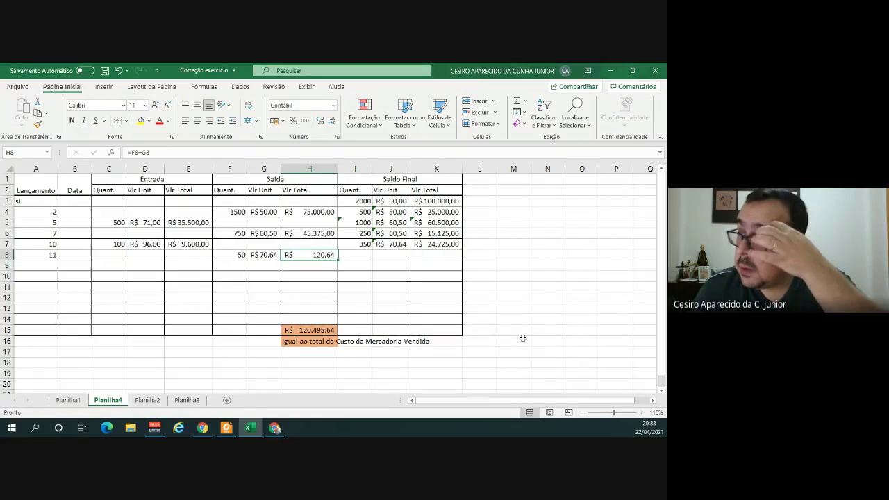
pyautogui.write('=')
pyautogui.press('Left')
pyautogui.press('Left')
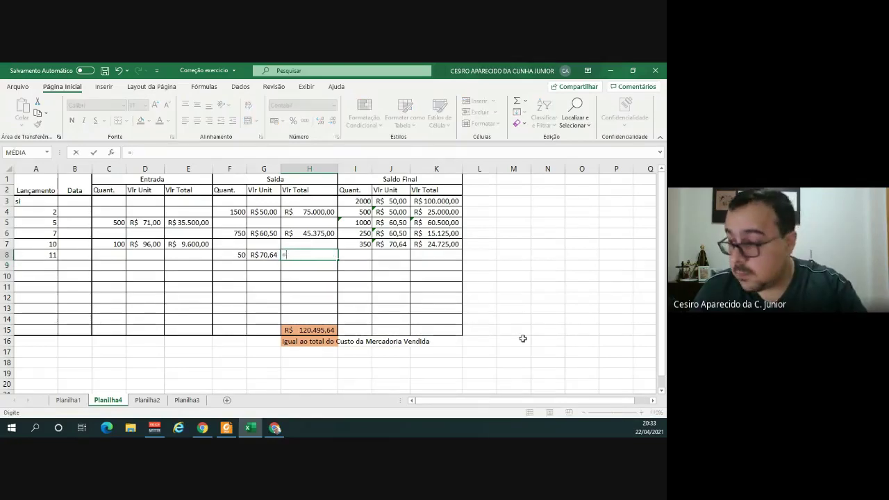
pyautogui.write('*')
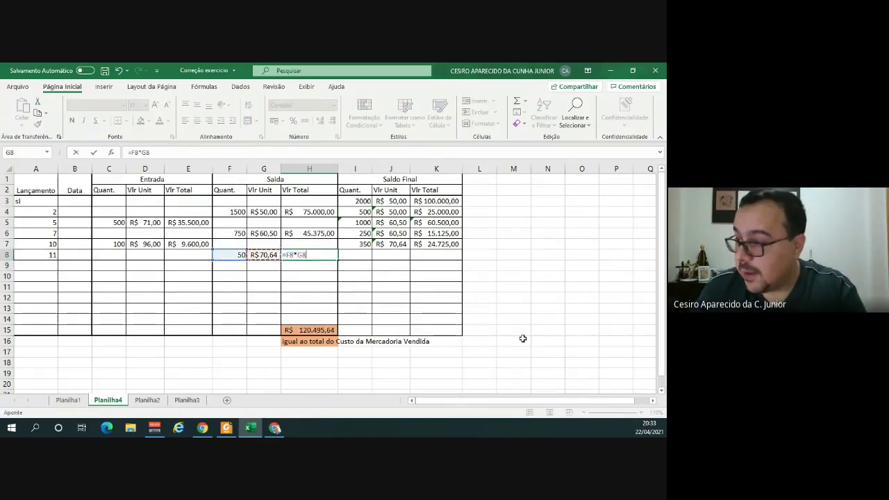
pyautogui.press('Left')
pyautogui.press('Return')
pyautogui.click(325, 255)
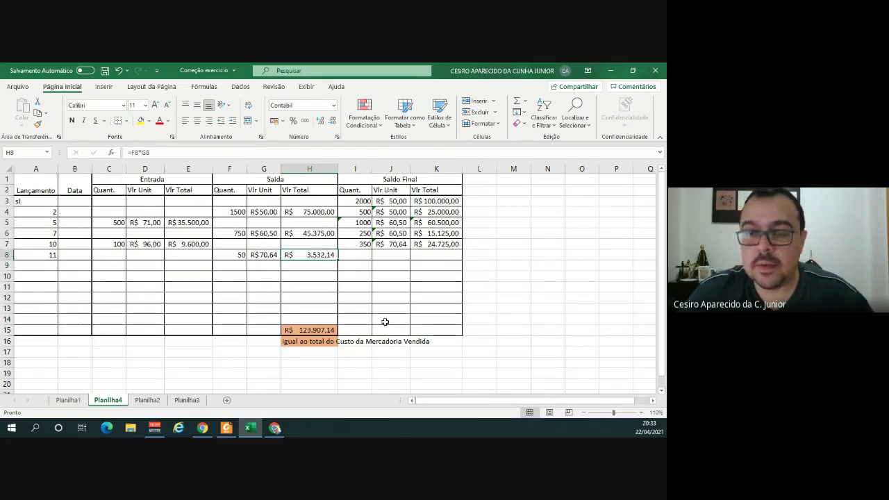
# Calculate the Saldo Final Quant. for lançamento 11 in I8 as previous balance minus units sold with the formula =I7-F8.
pyautogui.click(364, 257)
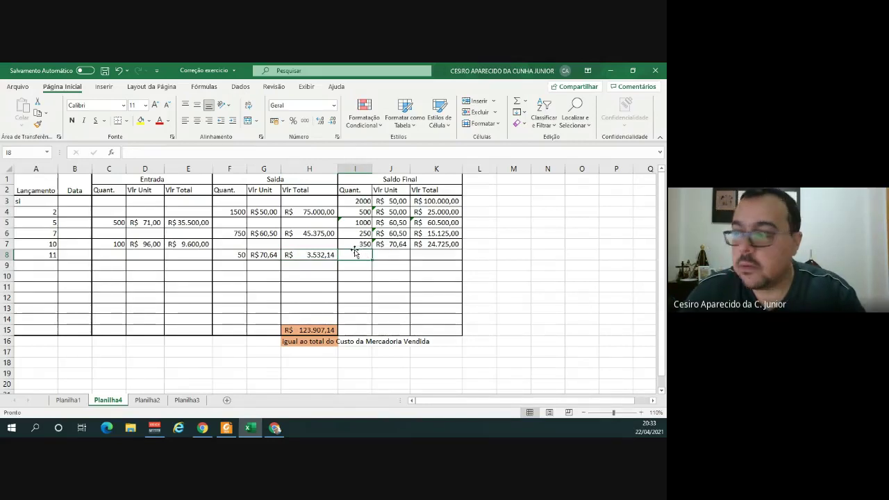
pyautogui.write('=')
pyautogui.click(357, 245)
pyautogui.write('-')
pyautogui.click(239, 254)
pyautogui.press('Return')
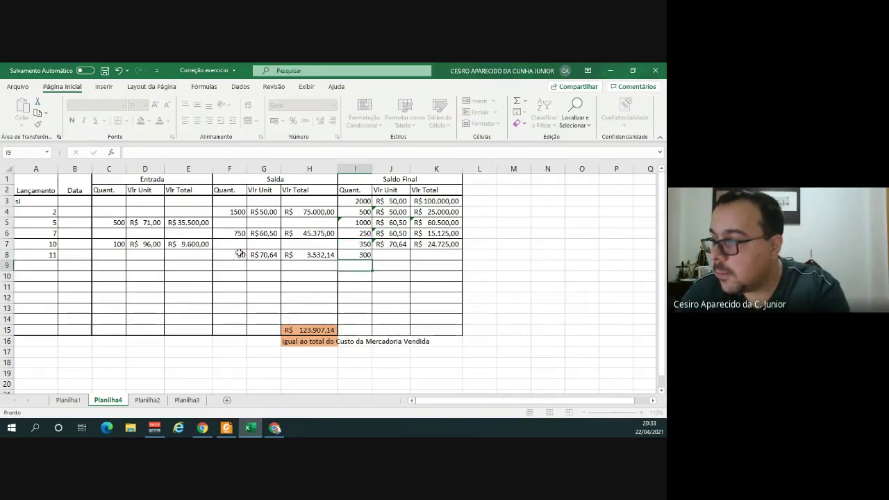
# Calculate the Saldo Final Vlr Total for lançamento 11 in K8 with the formula =K7-H8.
pyautogui.click(433, 254)
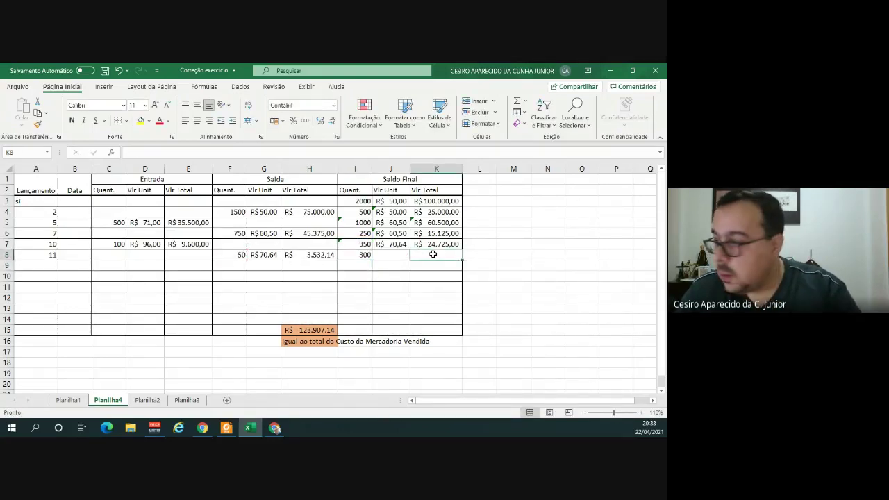
pyautogui.write('=')
pyautogui.click(447, 244)
pyautogui.write('-')
pyautogui.click(301, 255)
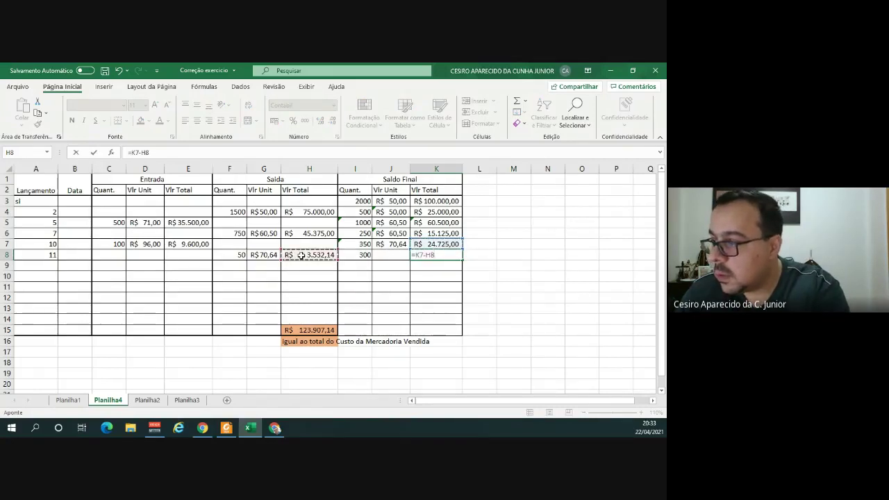
pyautogui.press('Return')
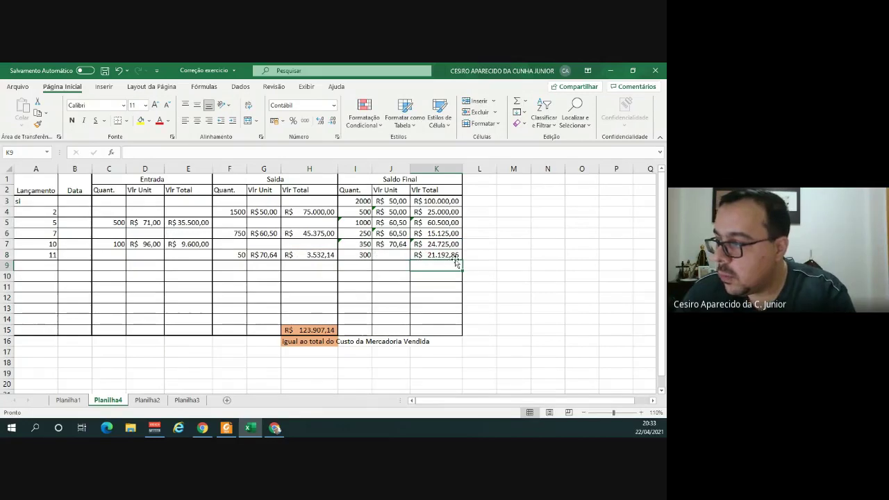
# Calculate the Saldo Final Vlr Unit in J8 with the formula =K8/I8 and compare it with the unit cost in J7.
pyautogui.click(389, 254)
pyautogui.write('=')
pyautogui.click(434, 255)
pyautogui.write('/')
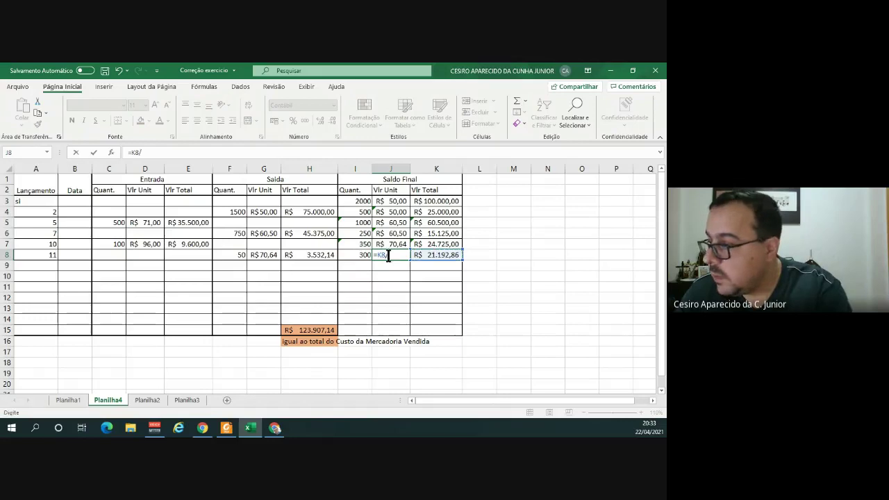
pyautogui.click(359, 255)
pyautogui.press('Return')
pyautogui.moveTo(396, 243); pyautogui.dragTo(393, 257)
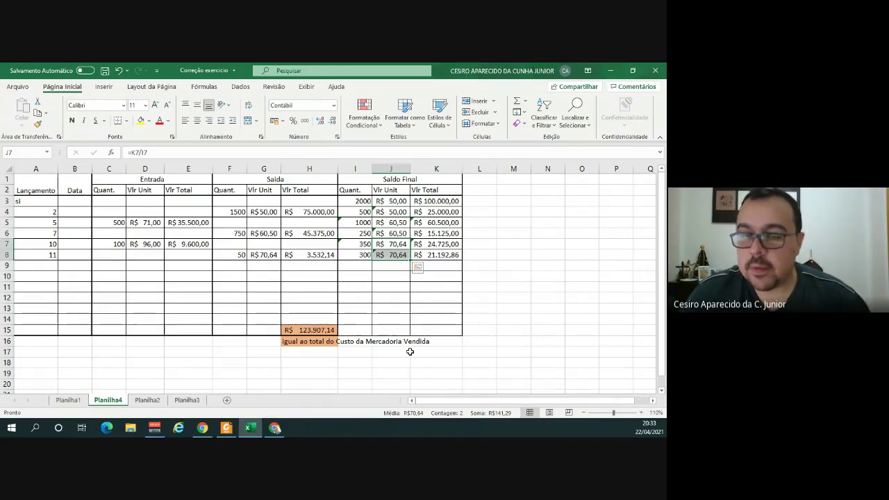
# Post the cost of sale 11 from Planilha4 as a 3532,14 credit in the Estoque account on Planilha1, labelled 11.
pyautogui.click(329, 255)
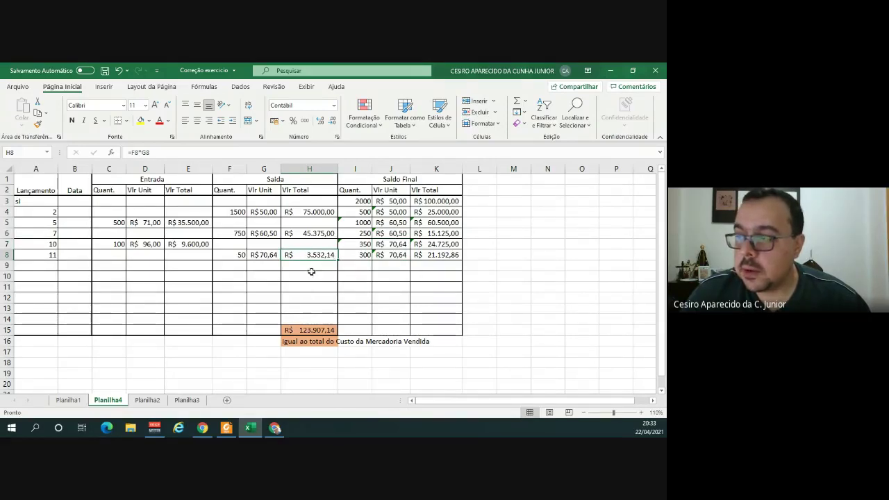
pyautogui.click(77, 401)
pyautogui.click(238, 208)
pyautogui.write('3')
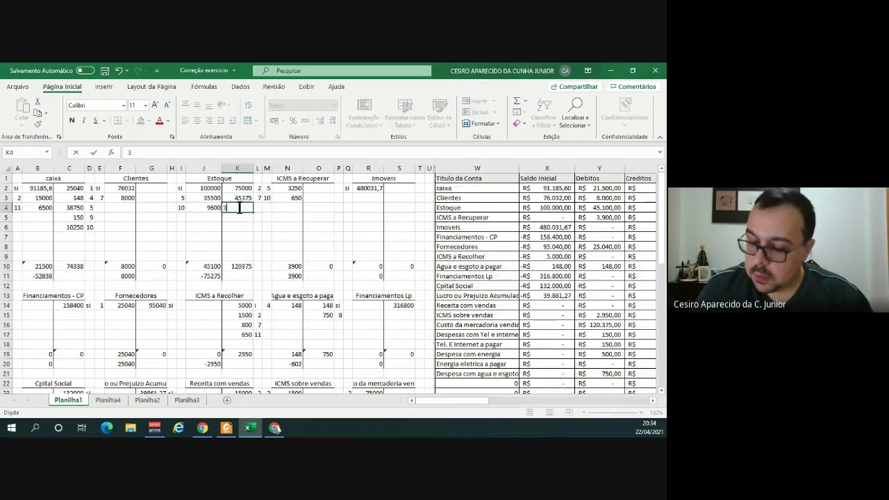
pyautogui.write('532,14')
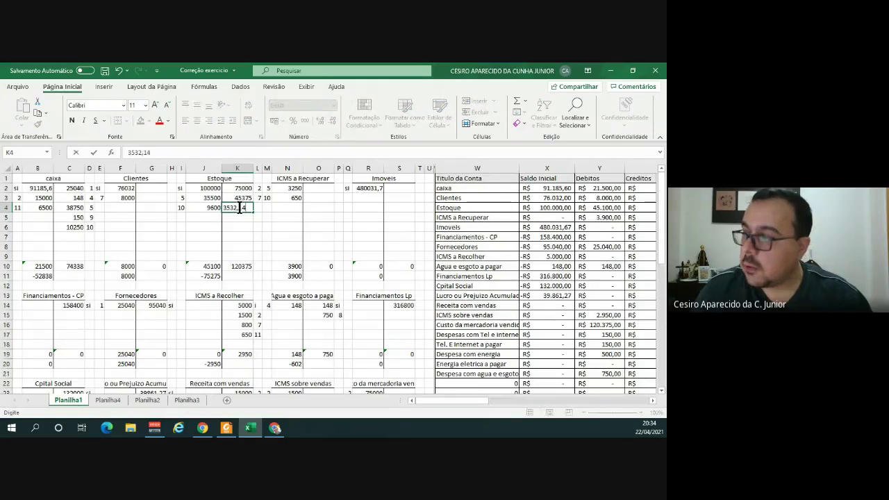
pyautogui.press('Tab')
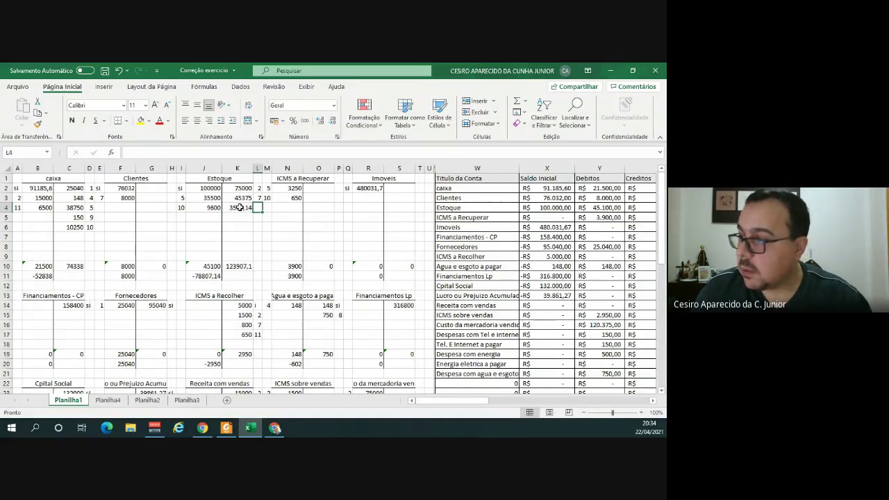
pyautogui.write('1')
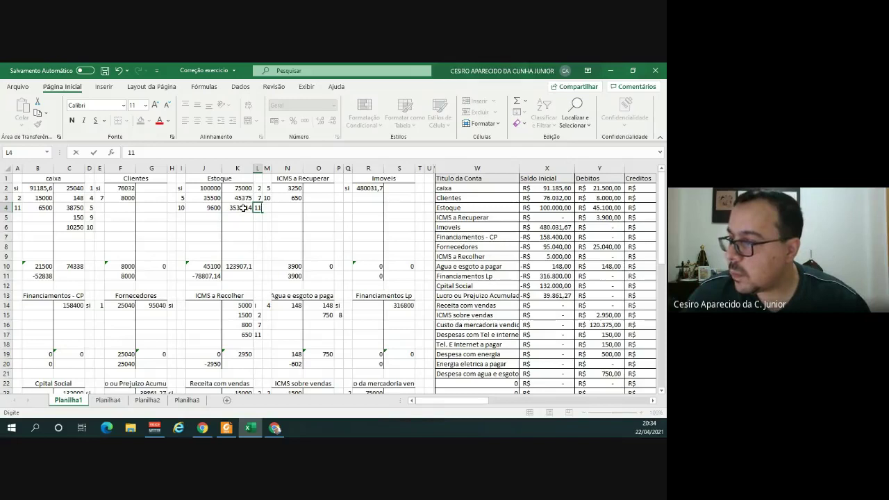
pyautogui.write('1')
# Post a 3532,14 debit labelled 11 in row 25 of the Custo da mercadoria vendida account.
pyautogui.scroll(-3, 241, 206)
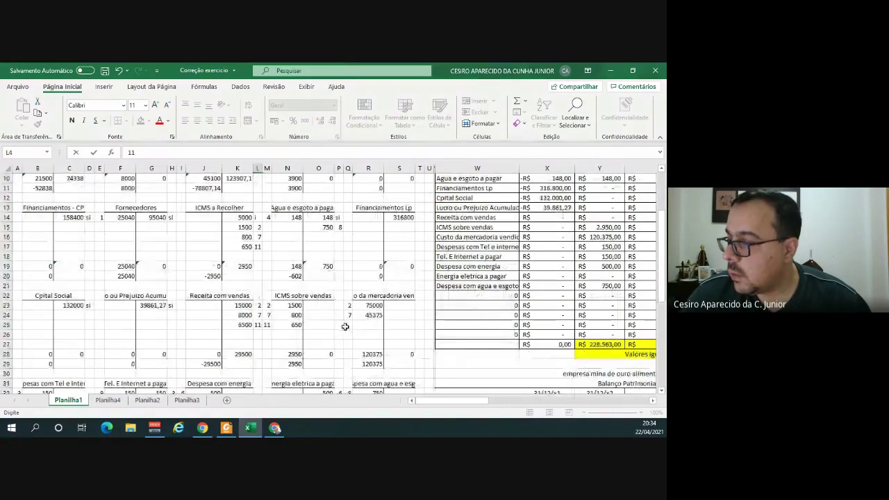
pyautogui.click(346, 326)
pyautogui.write('11')
pyautogui.click(356, 324)
pyautogui.write('3')
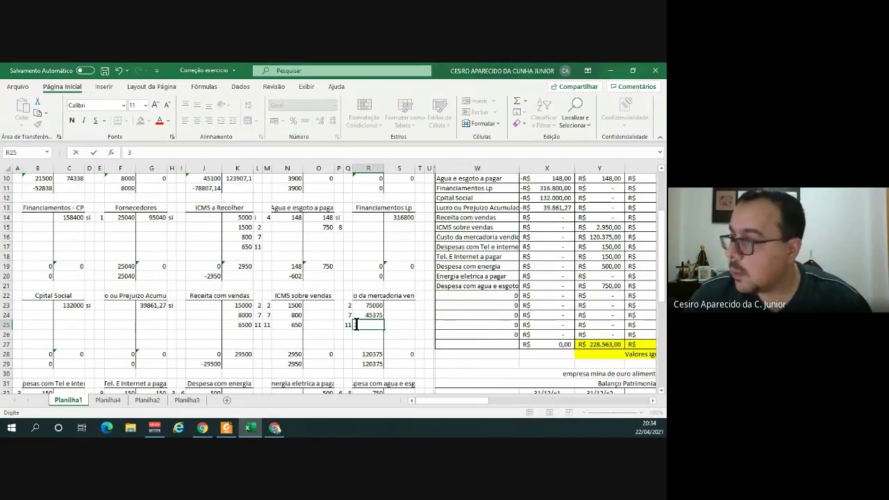
pyautogui.scroll(2, 357, 324)
pyautogui.scroll(-2, 357, 324)
pyautogui.scroll(1, 357, 324)
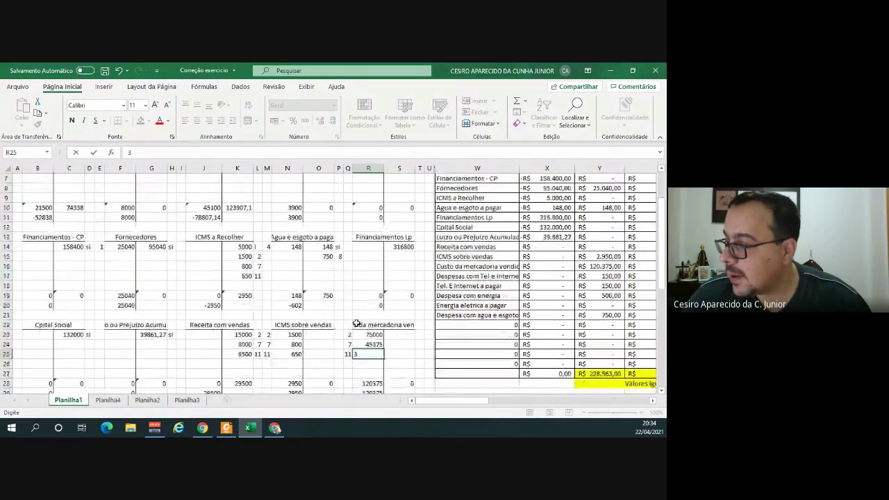
pyautogui.scroll(-1, 357, 324)
pyautogui.write('532,')
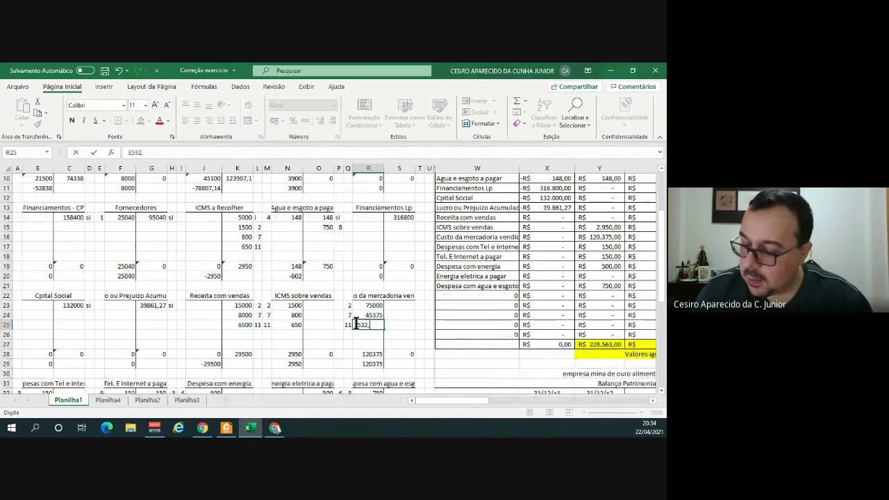
pyautogui.write('14')
pyautogui.hotkey('ctrl', 'Return')
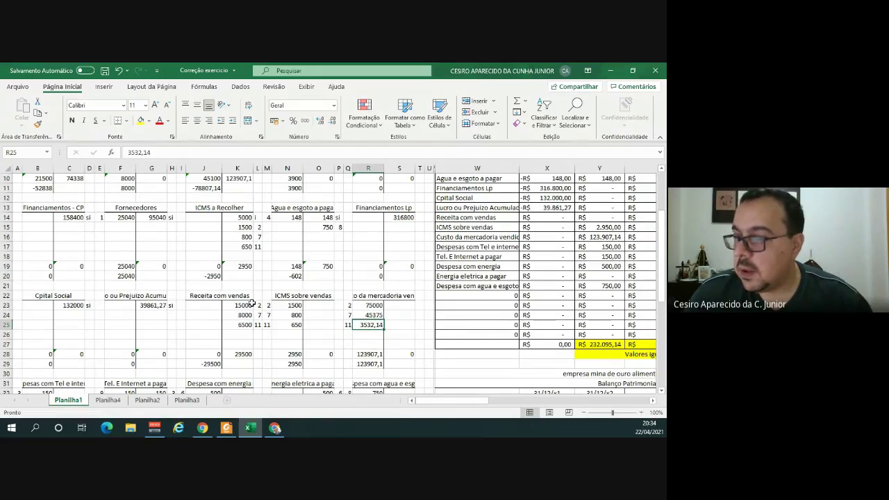
# Highlight item 11 in the exercise PDF in Foxit Reader and return to the Excel workbook.
pyautogui.click(226, 428)
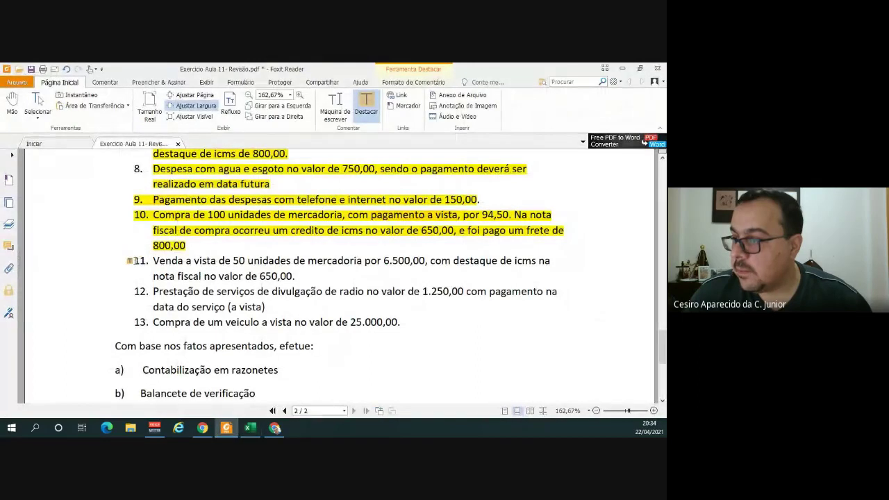
pyautogui.moveTo(129, 260); pyautogui.dragTo(299, 278)
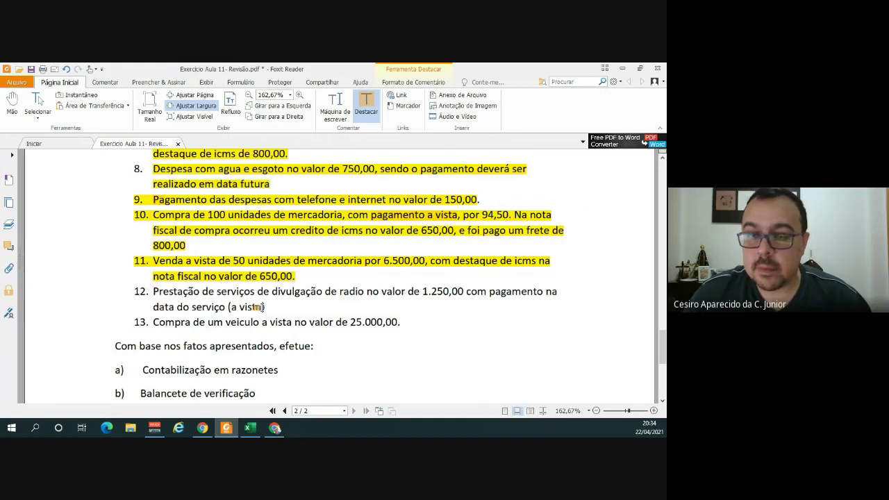
pyautogui.click(250, 427)
# Title the empty T-account in B42 of Planilha1 "Despesa com propaganda".
pyautogui.scroll(-8, 58, 314)
pyautogui.click(58, 313)
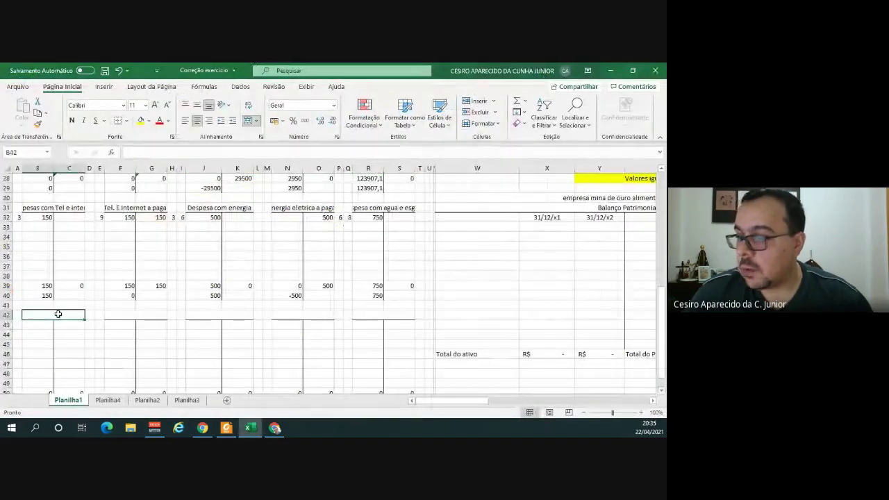
pyautogui.write('Despesa com')
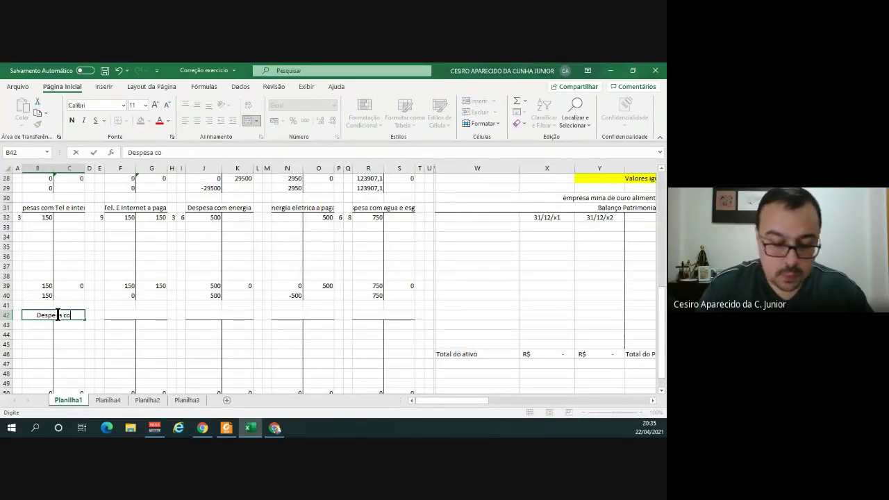
pyautogui.write('paganda')
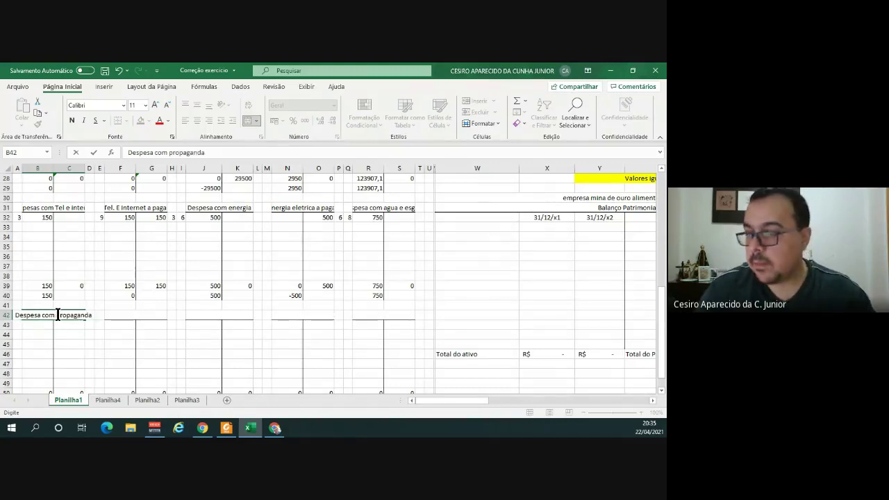
pyautogui.press('Tab')
pyautogui.press('Tab')
pyautogui.press('Tab')
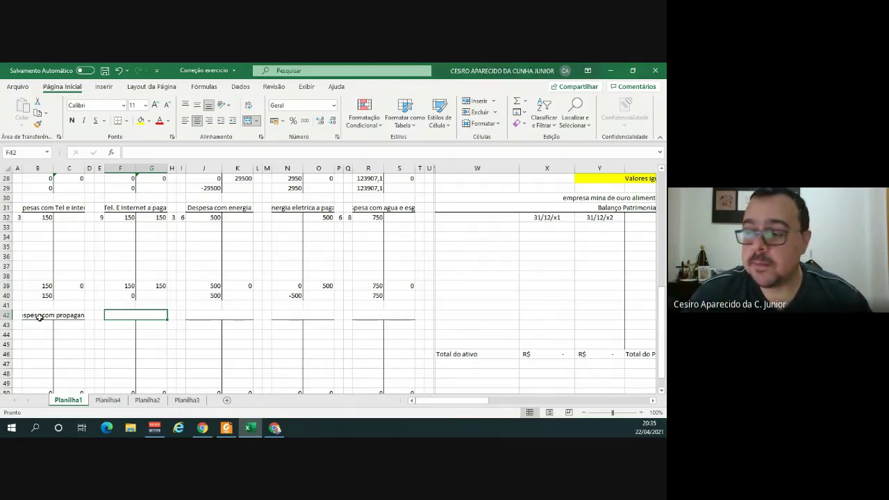
# Post a 1250 debit labelled 12 in row 43 of the Despesa com propaganda account.
pyautogui.click(36, 323)
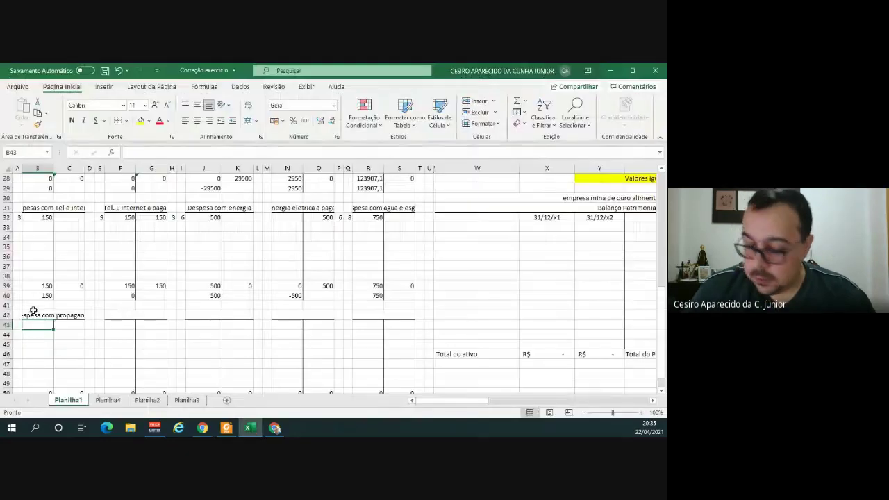
pyautogui.press('Left')
pyautogui.write('12')
pyautogui.press('Tab')
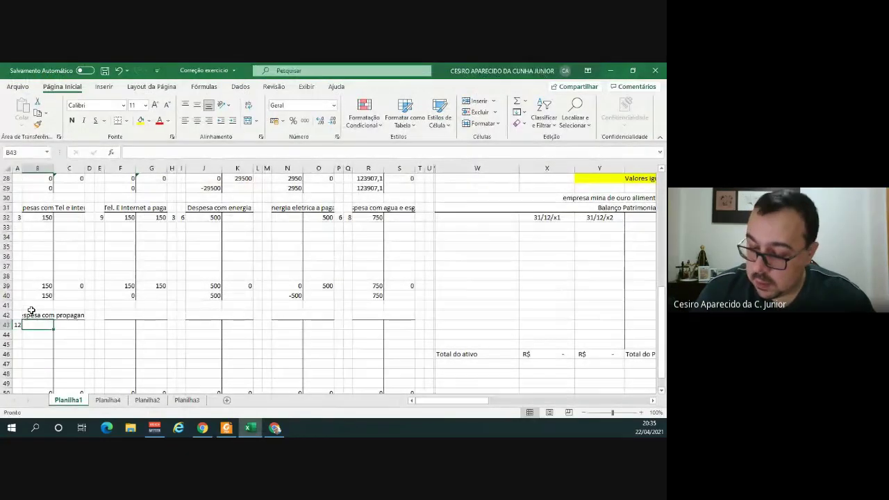
pyautogui.write('1250')
pyautogui.press('Tab')
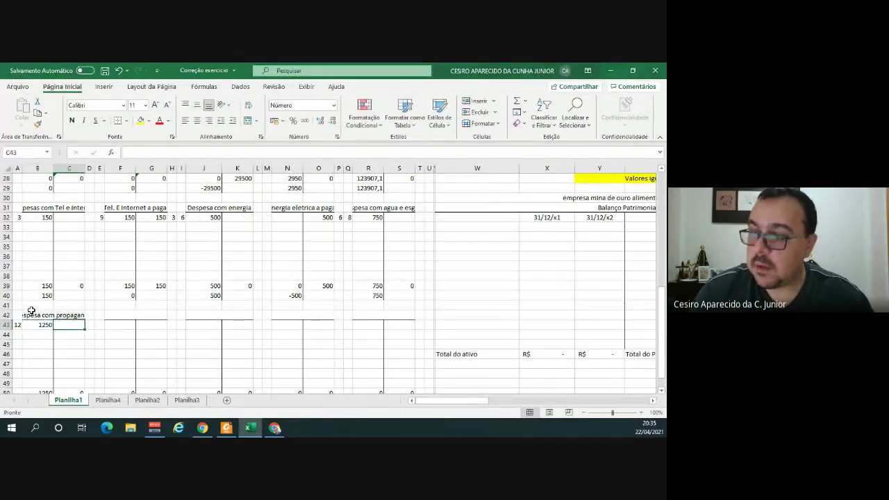
# Post the matching 1250 credit labelled 12 in row 7 of the caixa account.
pyautogui.scroll(4, 49, 299)
pyautogui.scroll(5, 50, 297)
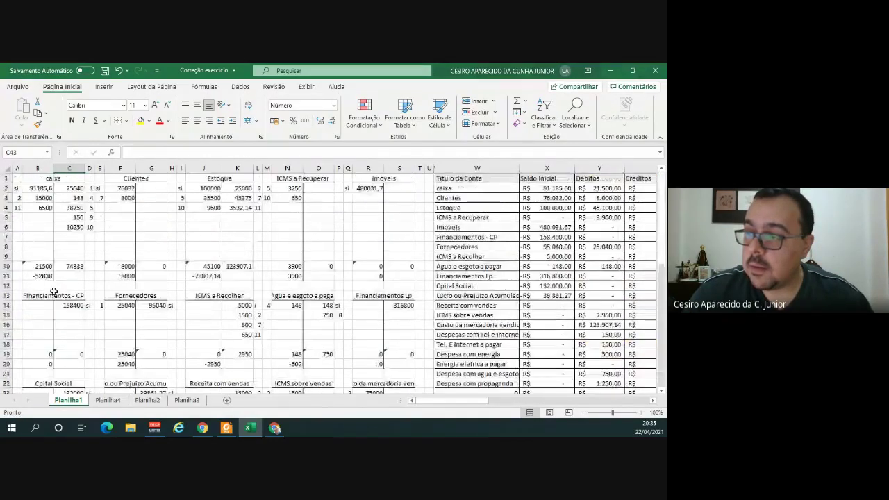
pyautogui.click(74, 237)
pyautogui.write('1250')
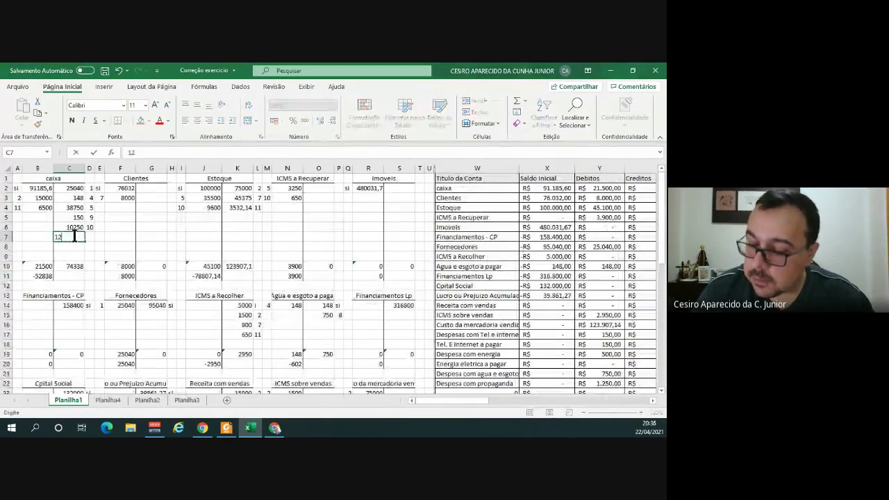
pyautogui.press('Tab')
pyautogui.write('12')
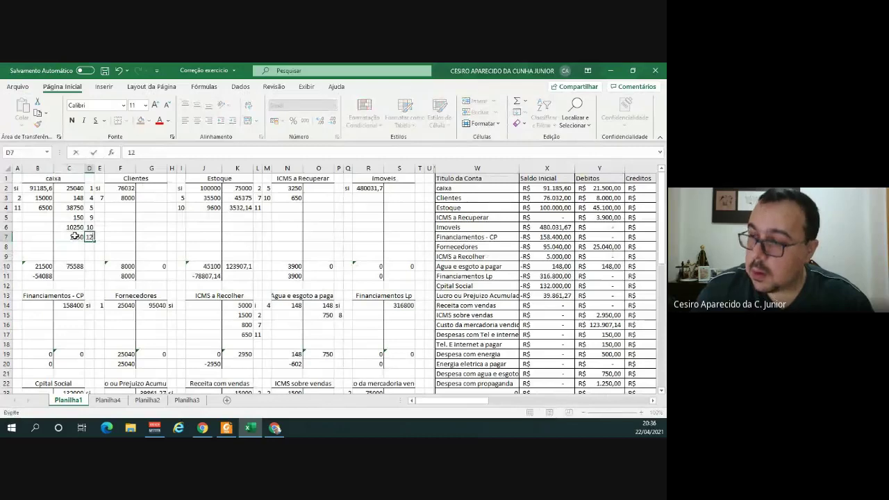
pyautogui.press('Return')
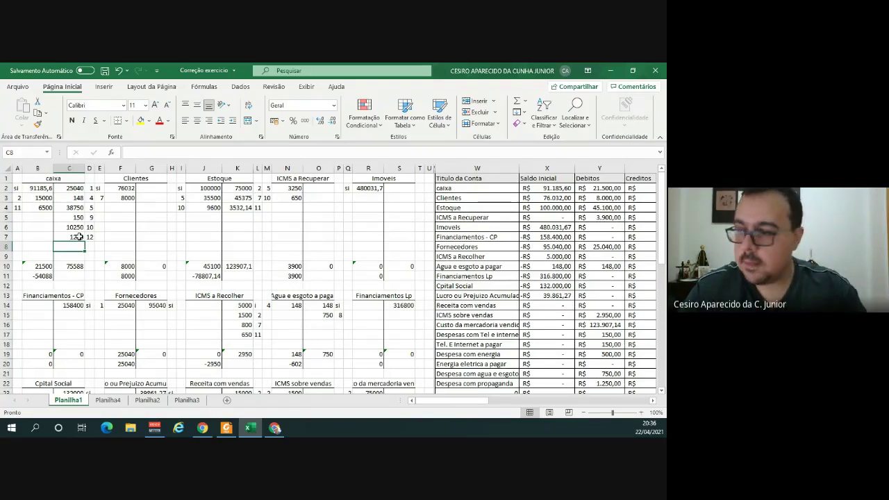
# Highlight item 12 in the exercise PDF in Foxit Reader and go back to the Excel workbook.
pyautogui.hotkey('alt', 'Tab')
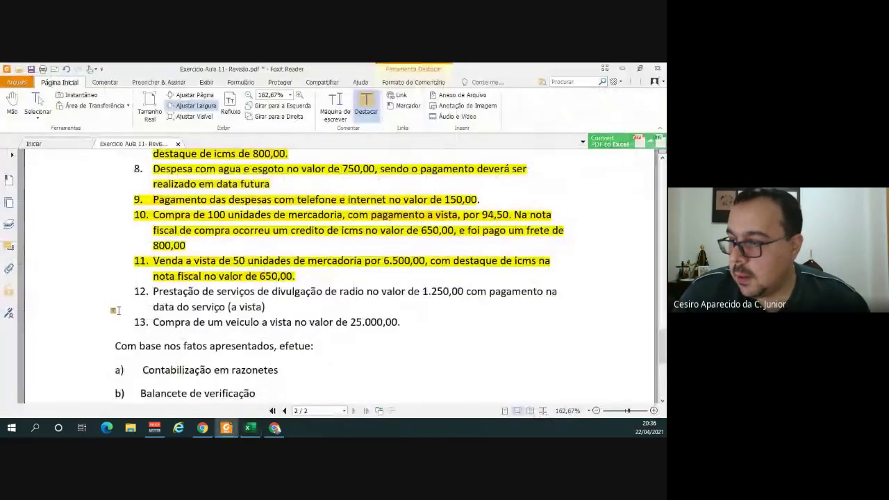
pyautogui.moveTo(151, 292); pyautogui.dragTo(269, 306)
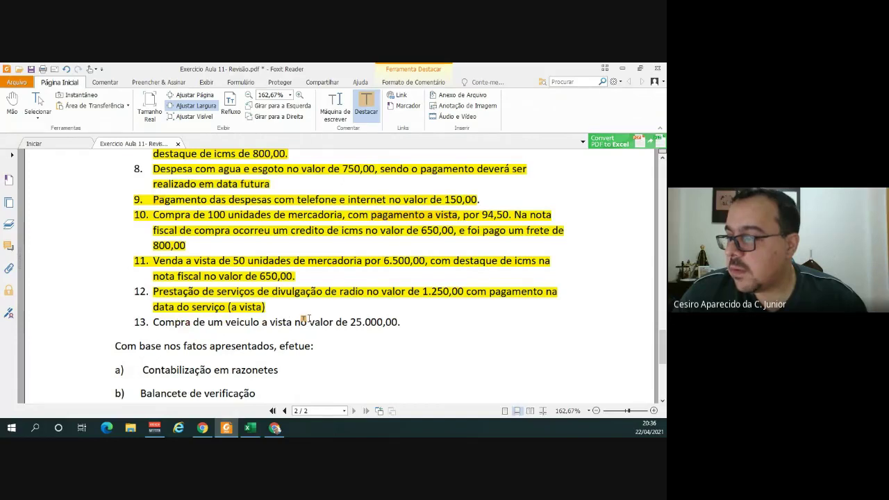
pyautogui.hotkey('alt', 'Tab')
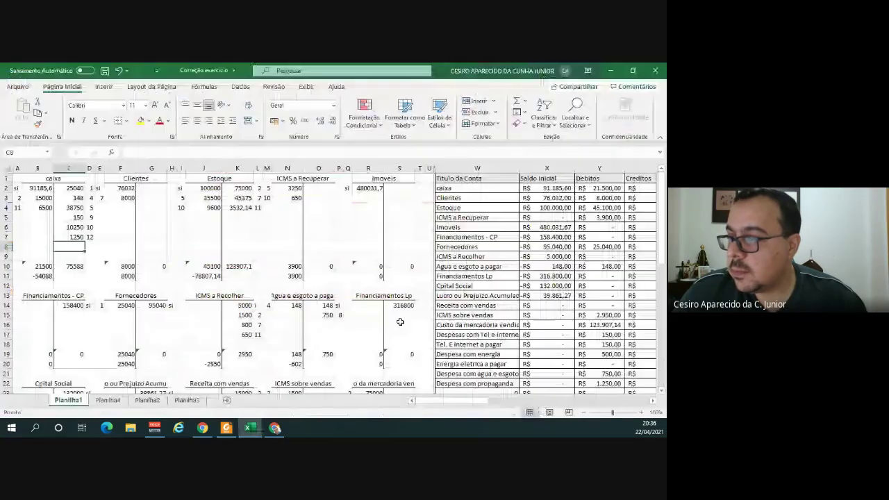
# Title the empty T-account in F42 of Planilha1 "Veiculos".
pyautogui.scroll(-7, 400, 322)
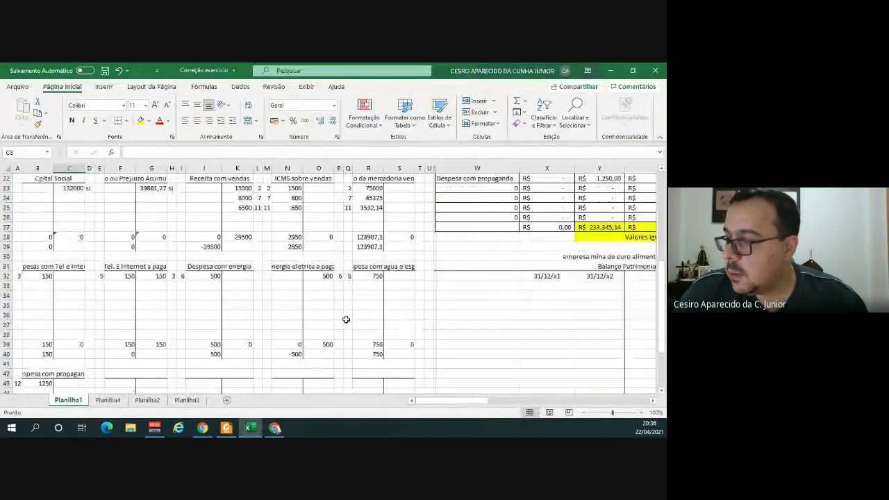
pyautogui.click(153, 372)
pyautogui.write('V')
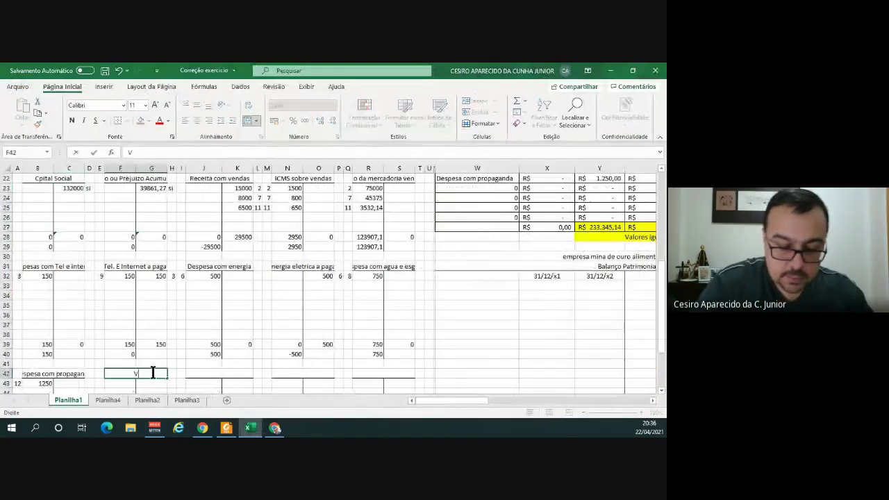
pyautogui.write('eiculos')
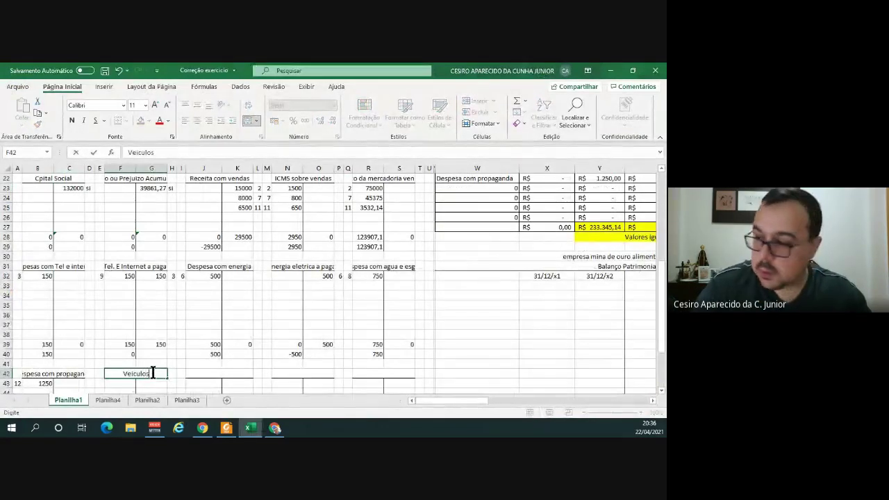
pyautogui.press('Return')
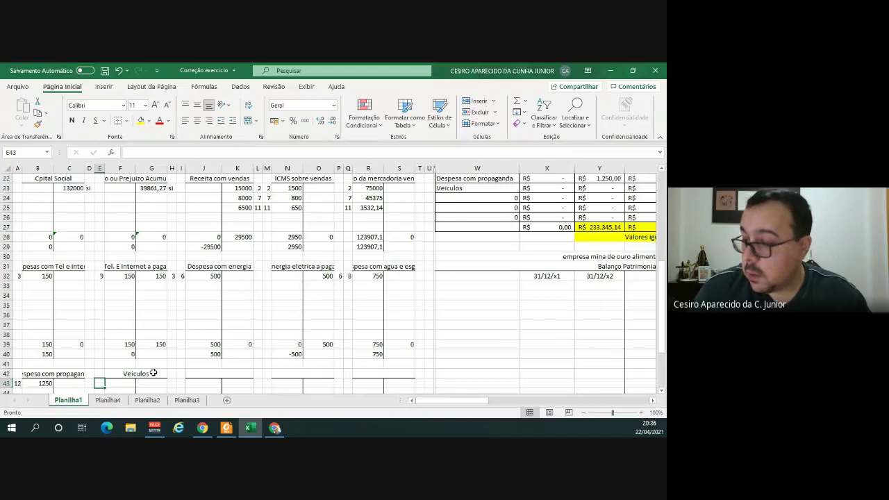
# Post a 25000 debit labelled 13 in row 43 of the Veiculos account.
pyautogui.write('13')
pyautogui.press('Tab')
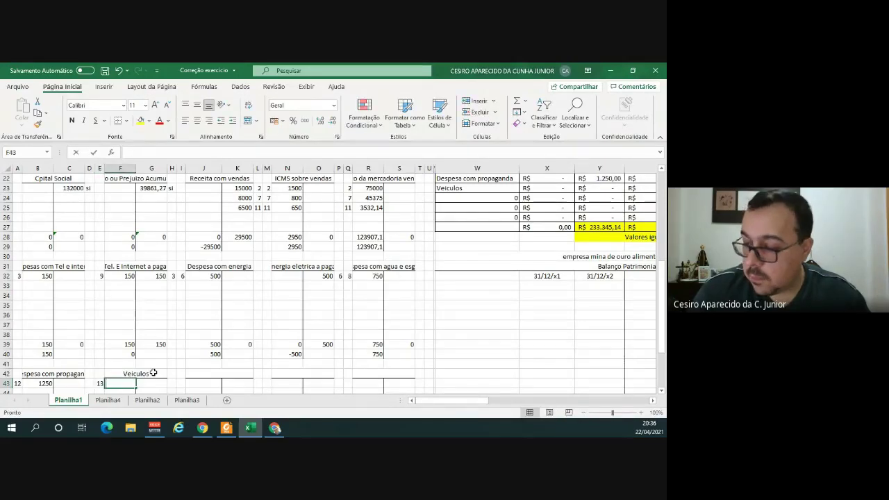
pyautogui.write('25.000')
pyautogui.press('Return')
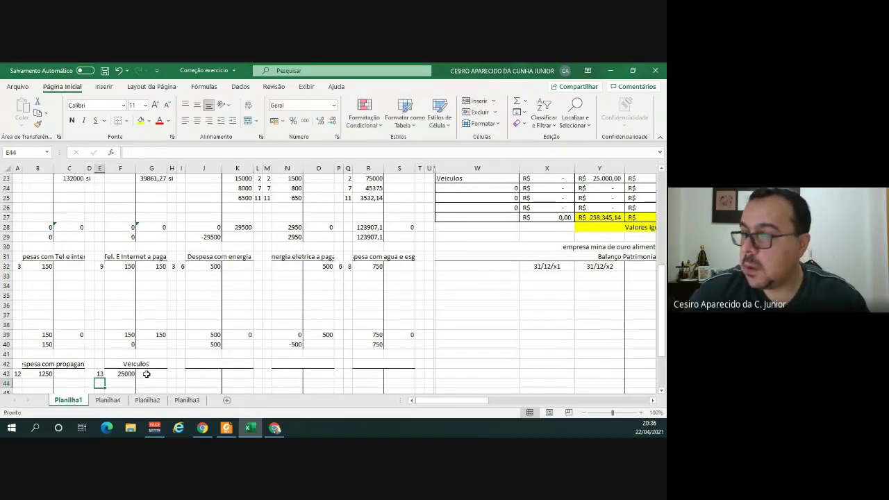
# Post the matching 25000 credit labelled 13 in row 8 of the caixa account.
pyautogui.scroll(5, 147, 375)
pyautogui.scroll(3, 125, 334)
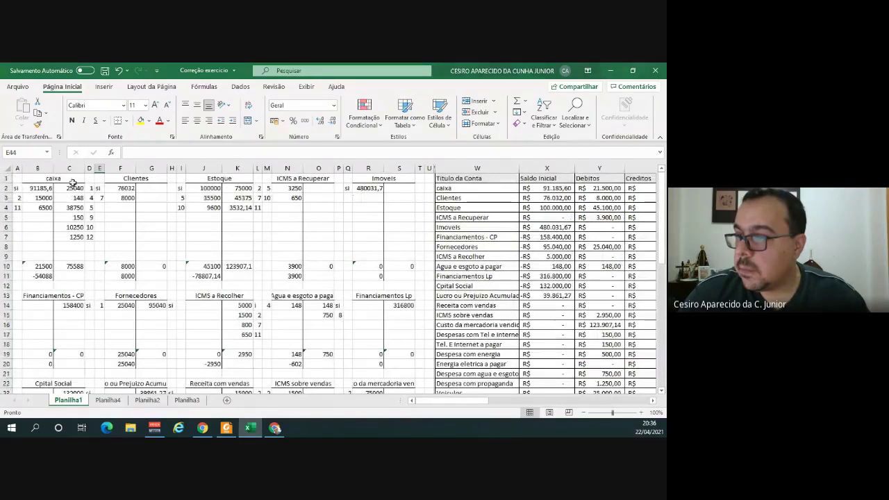
pyautogui.click(73, 246)
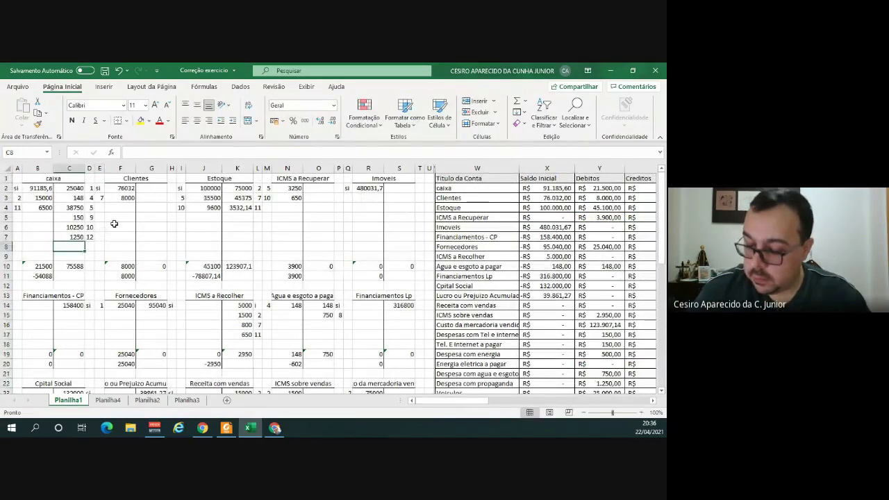
pyautogui.write('25000')
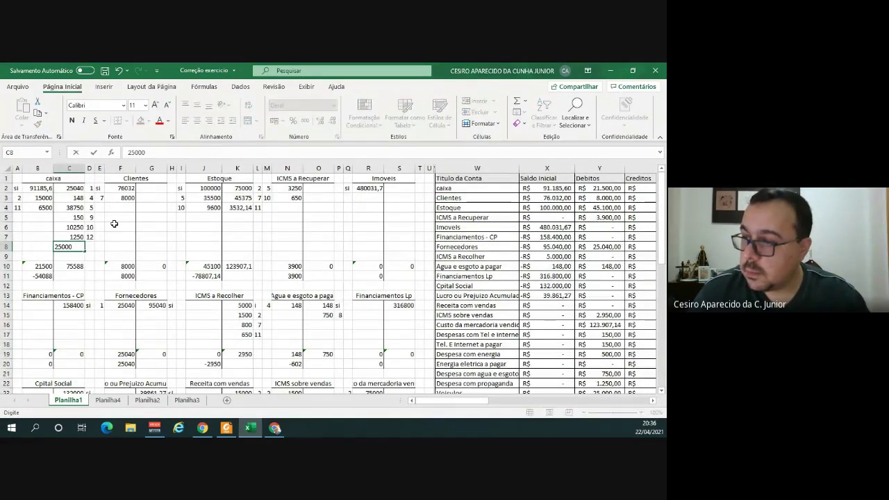
pyautogui.press('Return')
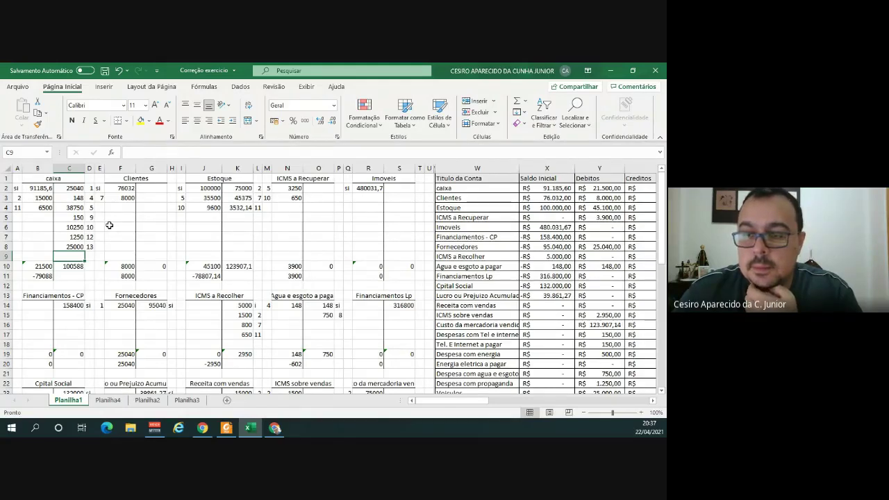
# Highlight item 13 in the exercise PDF in Foxit Reader and go back to the Excel workbook.
pyautogui.click(226, 427)
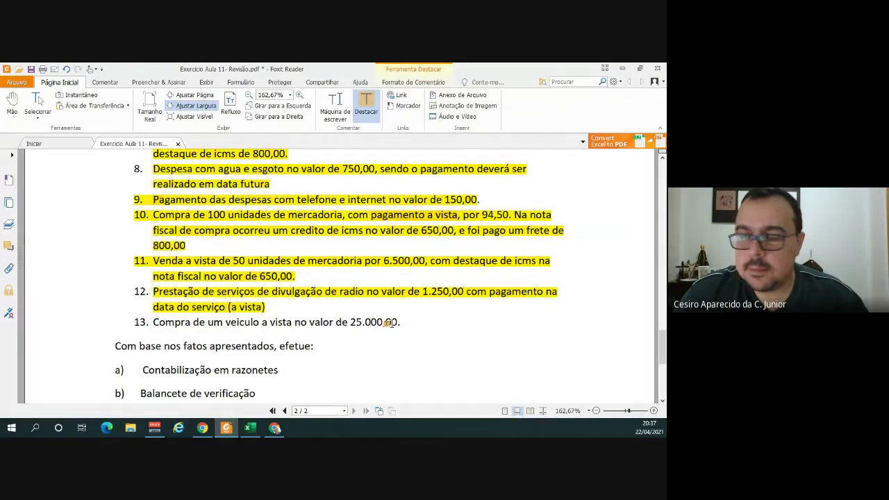
pyautogui.moveTo(150, 323); pyautogui.dragTo(398, 324)
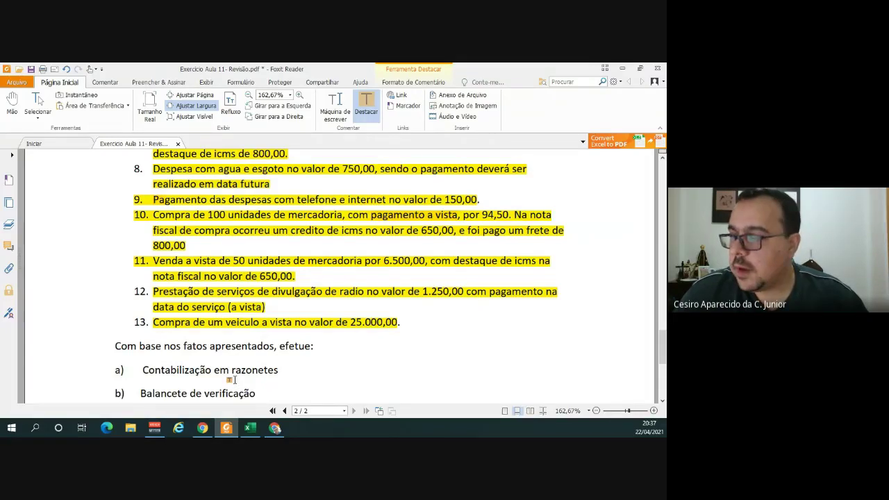
pyautogui.scroll(2, 234, 311)
pyautogui.scroll(7, 233, 310)
pyautogui.scroll(-10, 234, 310)
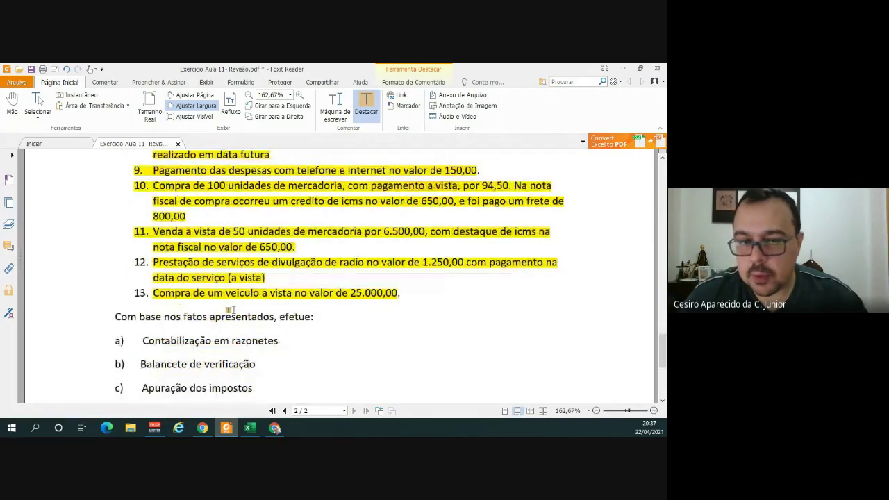
pyautogui.hotkey('alt', 'Tab')
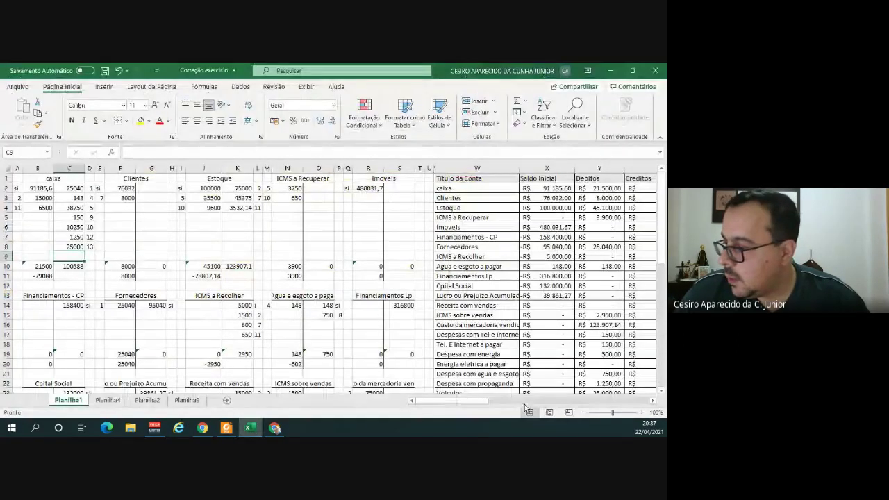
# Compare the debit and credit totals in row 27 of the trial balance and check the Saldo Final column.
pyautogui.moveTo(495, 401); pyautogui.dragTo(540, 402)
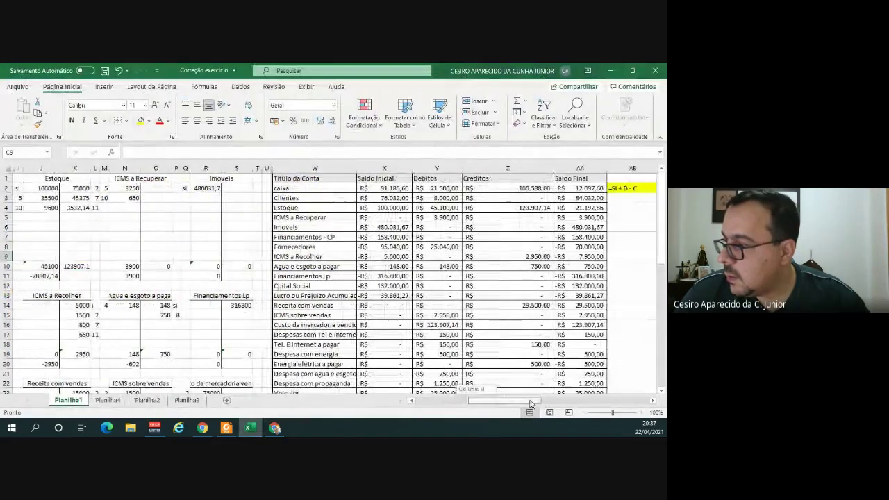
pyautogui.scroll(-2, 529, 340)
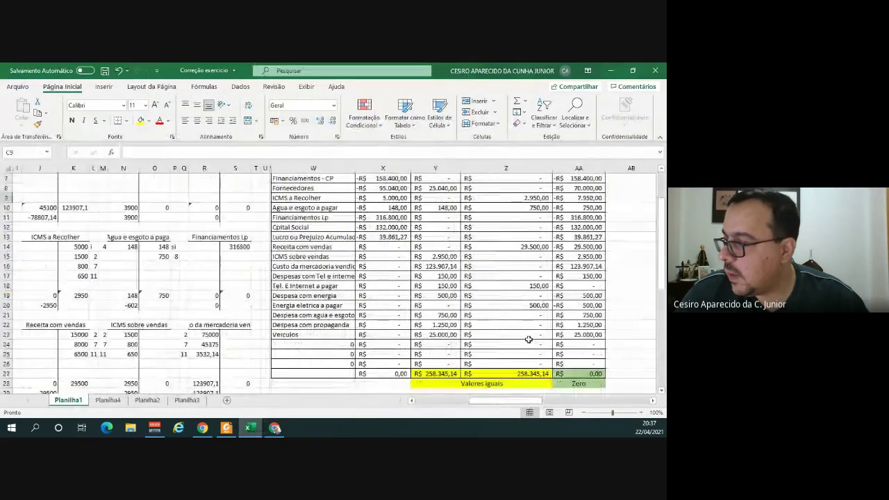
pyautogui.click(438, 374)
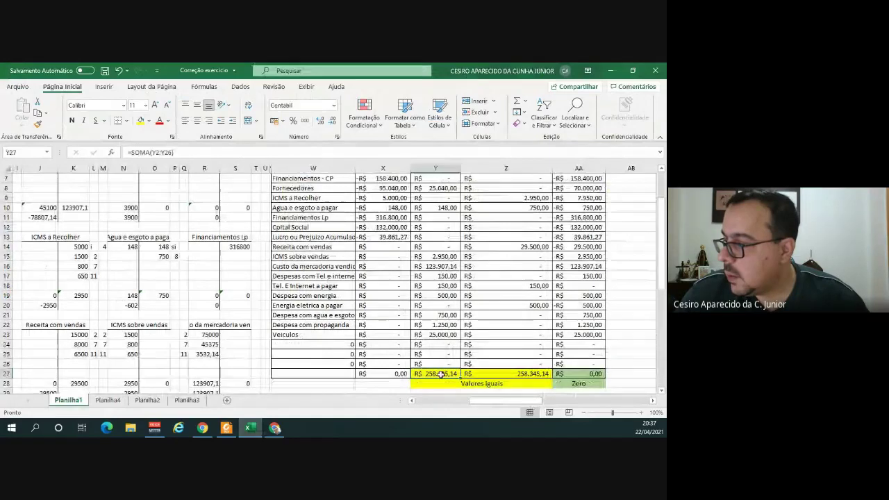
pyautogui.click(538, 375)
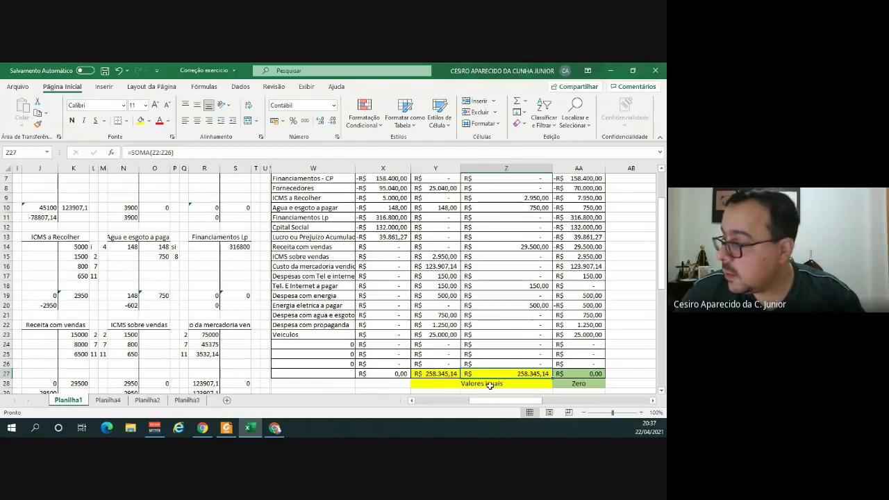
pyautogui.scroll(2, 586, 278)
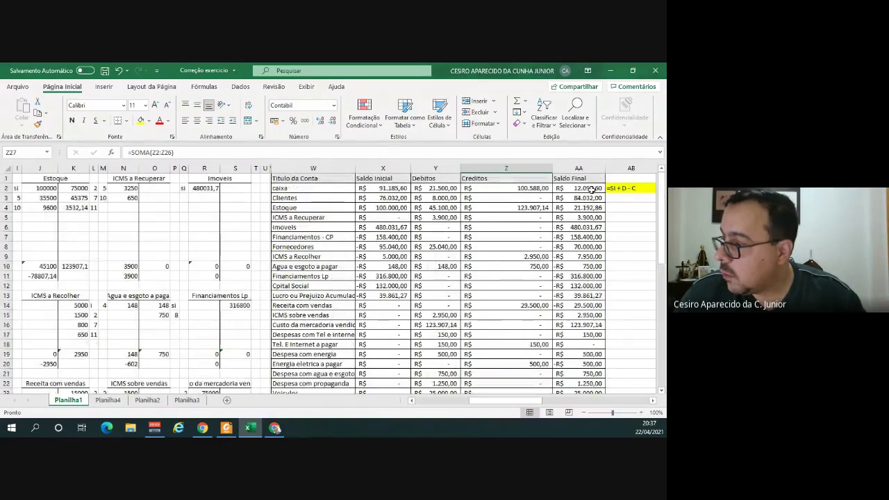
pyautogui.scroll(-2, 594, 295)
pyautogui.scroll(-1, 594, 304)
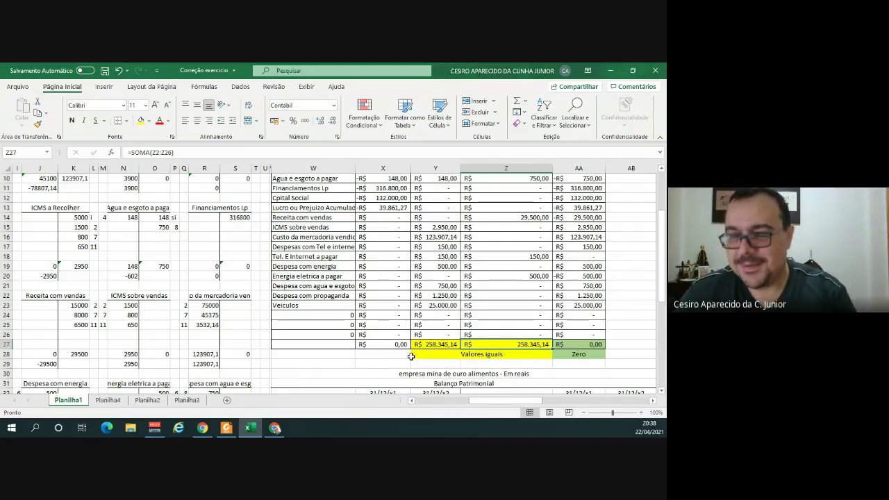
# Title the empty T-account in J42, beside the Veiculos account, "ARE".
pyautogui.press('Left')
pyautogui.press('Left')
pyautogui.press('Left')
pyautogui.press('Left')
pyautogui.press('Left')
pyautogui.press('Left')
pyautogui.press('Left')
pyautogui.press('Left')
pyautogui.press('Left')
pyautogui.press('Left')
pyautogui.press('Left')
pyautogui.press('Left')
pyautogui.press('Left')
pyautogui.press('Left')
pyautogui.press('Left')
pyautogui.press('Left')
pyautogui.press('Down')
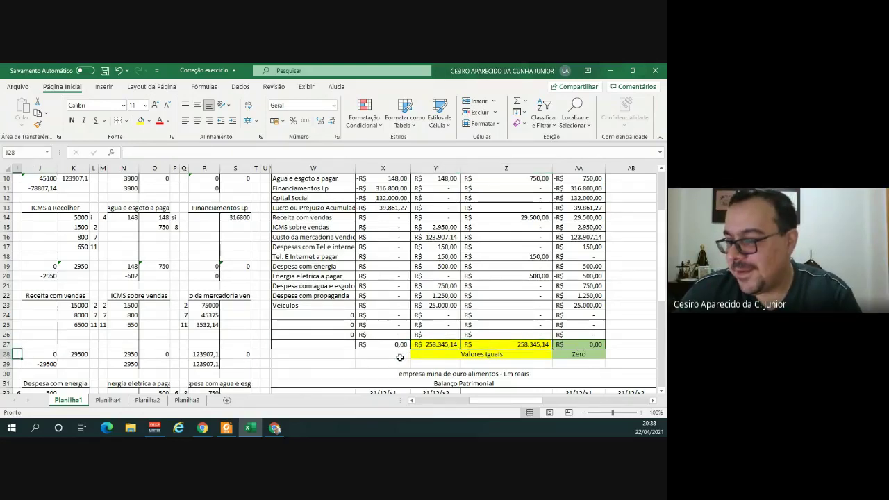
pyautogui.press('Down')
pyautogui.press('Down')
pyautogui.press('Down')
pyautogui.press('Down')
pyautogui.press('Down')
pyautogui.press('Down')
pyautogui.press('Down')
pyautogui.press('Down')
pyautogui.press('Down')
pyautogui.press('Down')
pyautogui.press('Down')
pyautogui.press('Down')
pyautogui.press('Down')
pyautogui.press('Down')
pyautogui.press('Down')
pyautogui.press('Down')
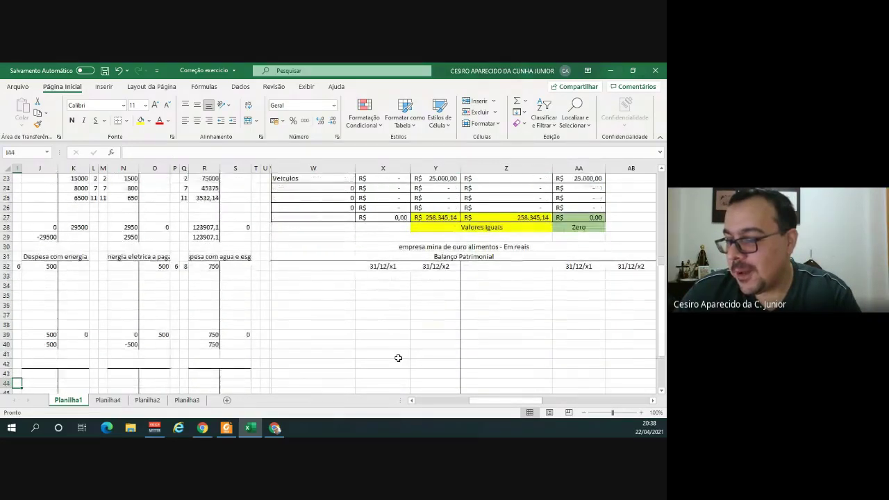
pyautogui.press('Left')
pyautogui.press('Left')
pyautogui.press('Left')
pyautogui.press('Left')
pyautogui.press('Left')
pyautogui.press('Left')
pyautogui.press('Left')
pyautogui.press('Left')
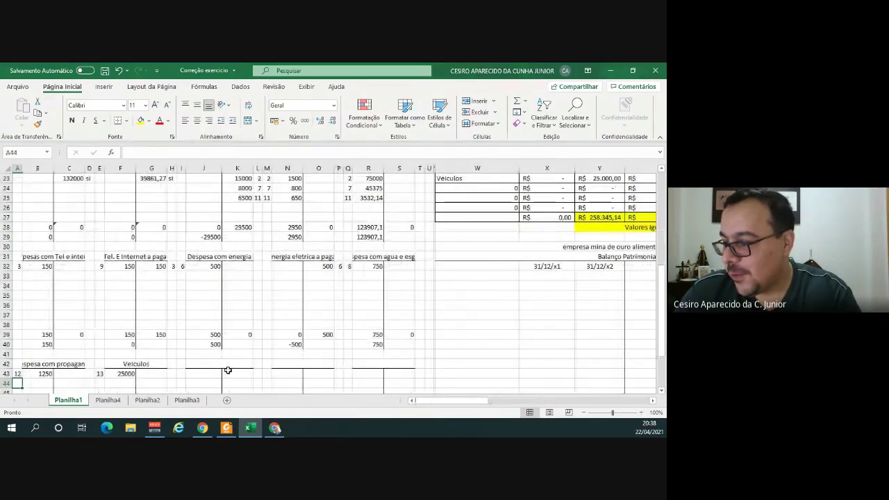
pyautogui.click(219, 364)
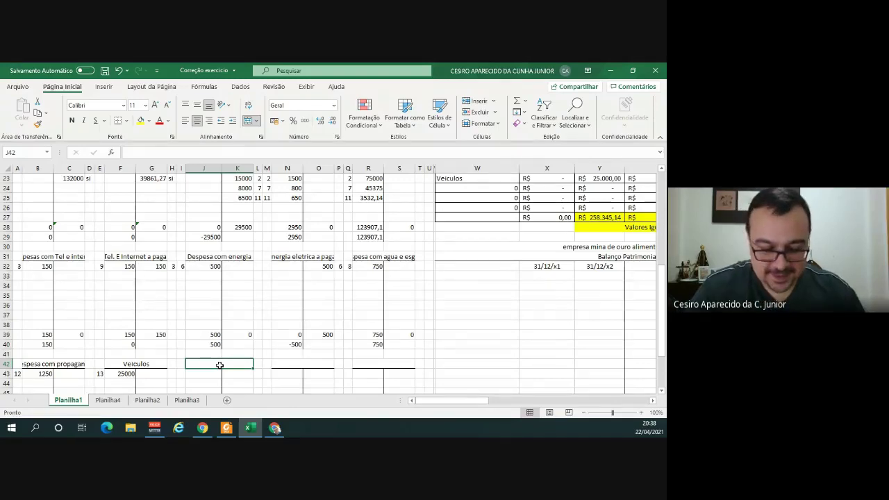
pyautogui.write('ARE')
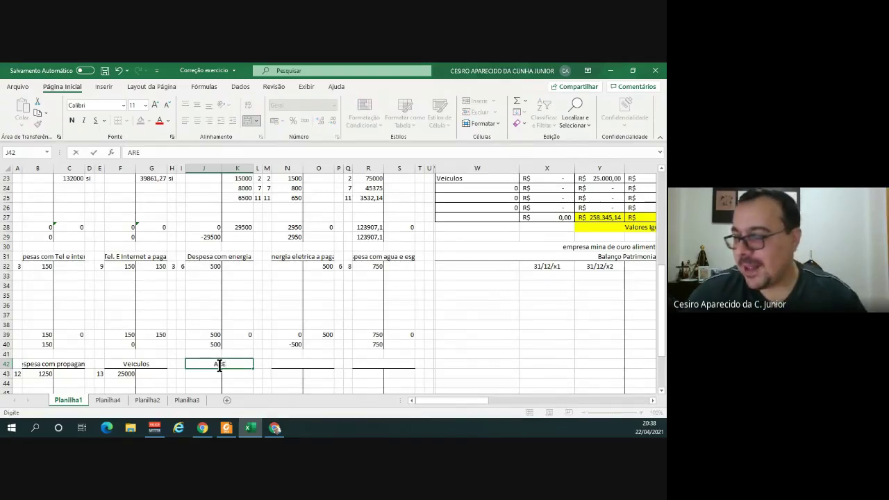
pyautogui.press('Tab')
# Review the T-accounts for result accounts and shade the Receita com vendas title in J22 light gray.
pyautogui.scroll(-2, 222, 368)
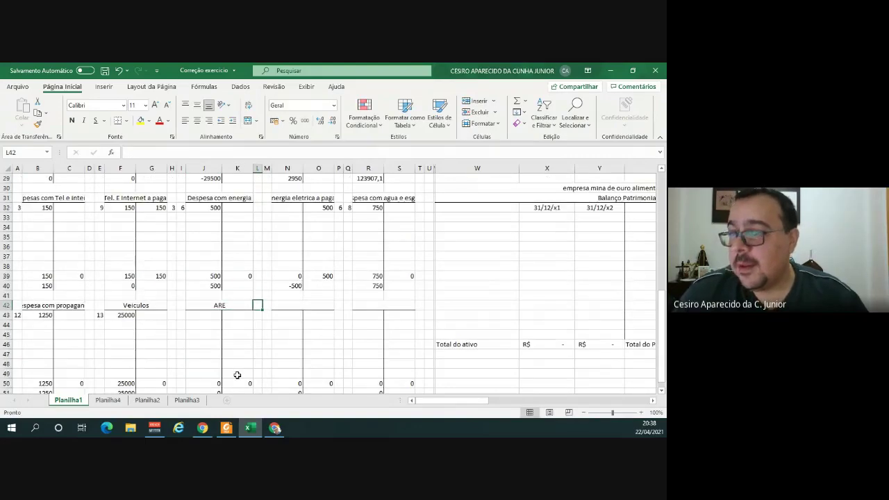
pyautogui.scroll(4, 236, 375)
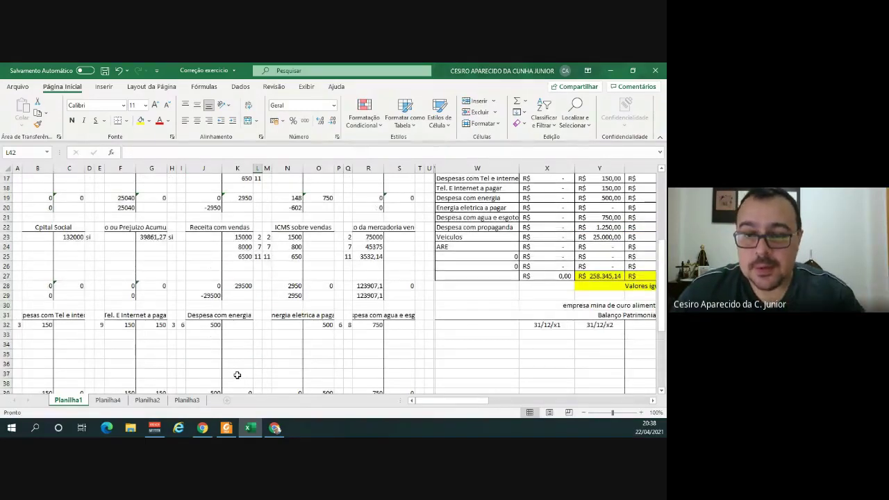
pyautogui.scroll(3, 237, 375)
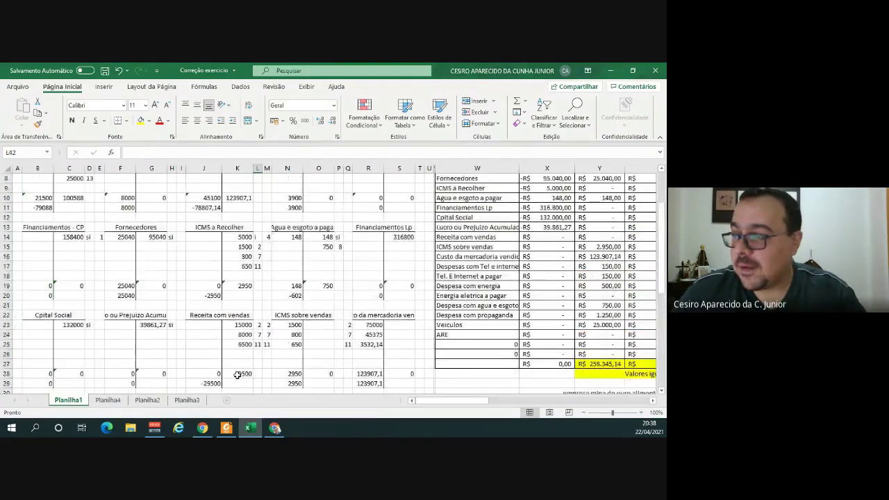
pyautogui.scroll(3, 237, 375)
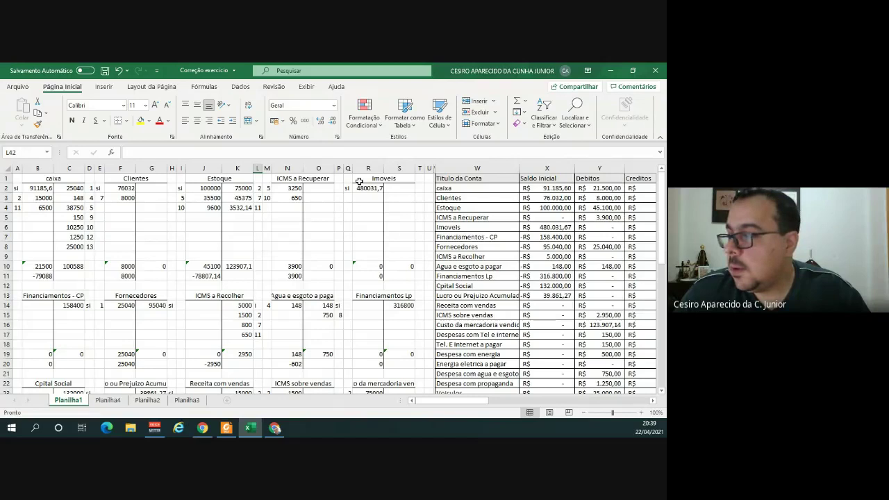
pyautogui.scroll(-1, 359, 181)
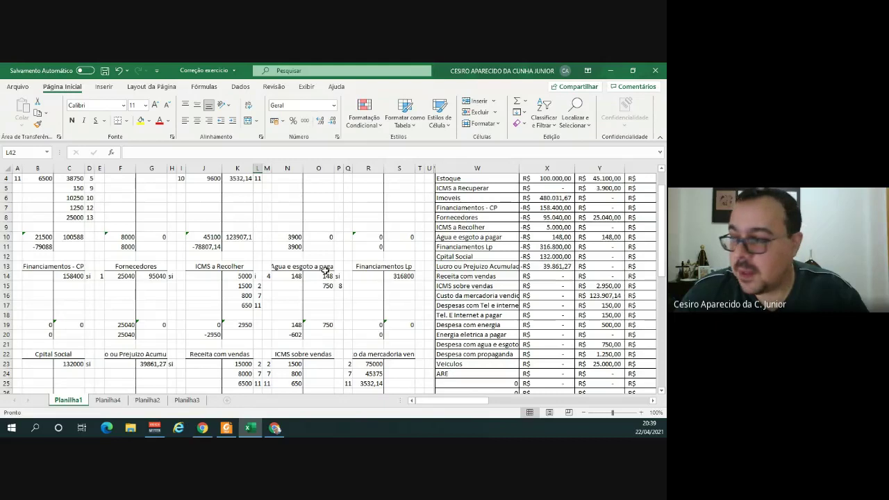
pyautogui.scroll(-2, 325, 271)
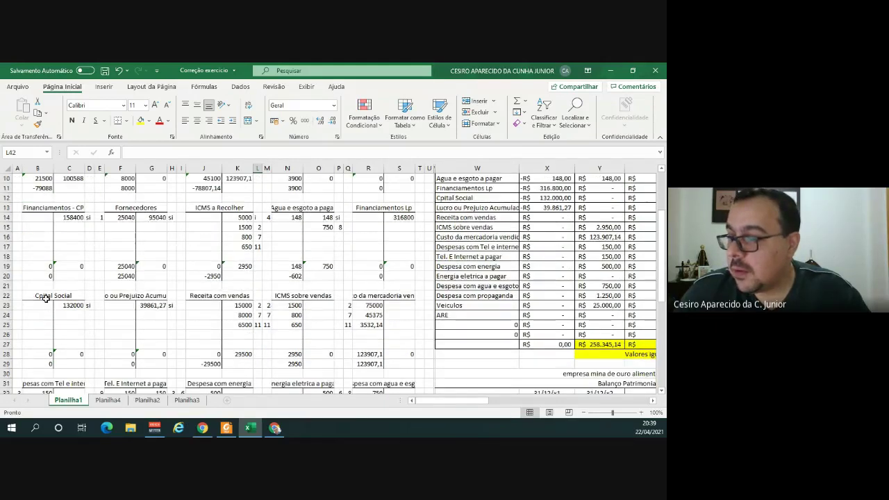
pyautogui.click(219, 297)
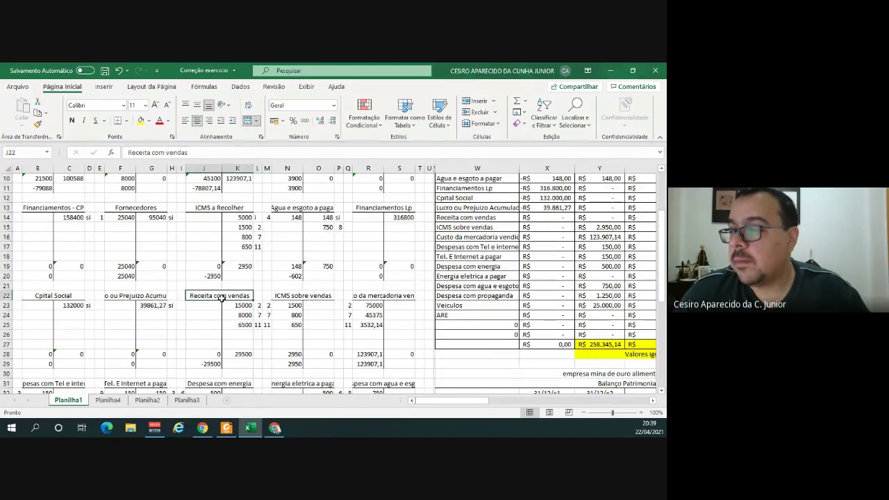
pyautogui.click(149, 121)
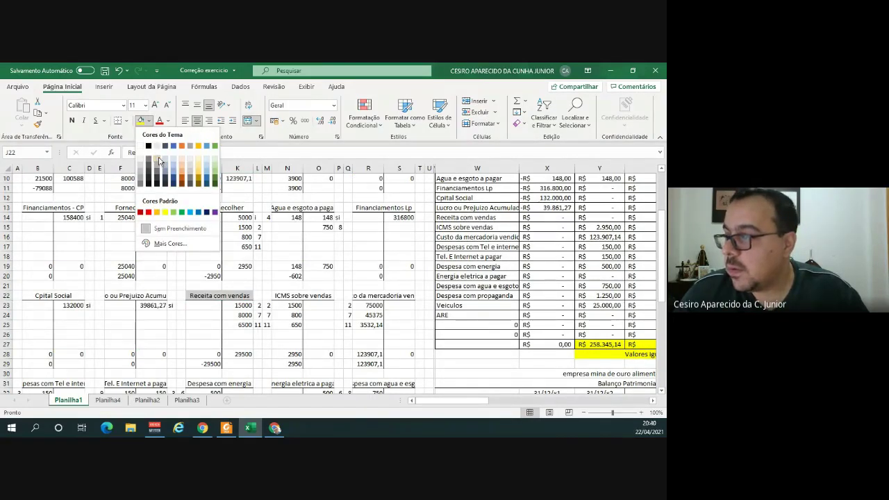
pyautogui.click(157, 161)
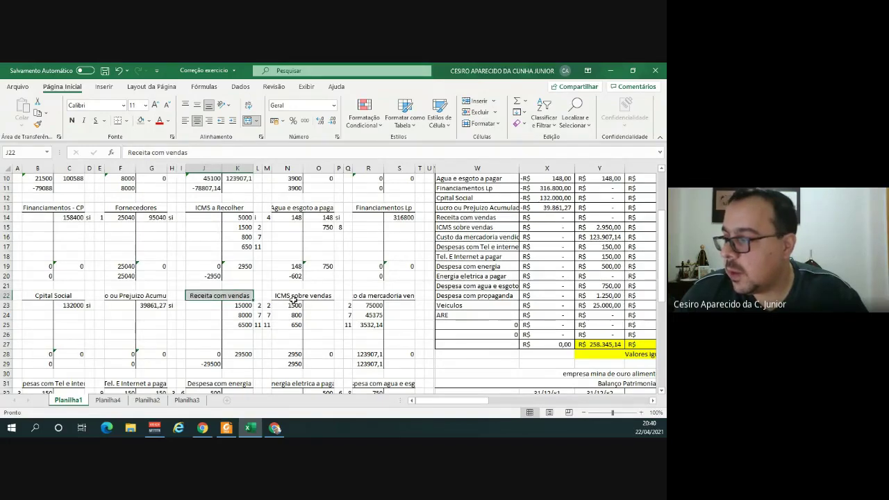
# Shade the ICMS sobre vendas and Custo da mercadoria vendida account titles in row 22 light gray.
pyautogui.click(300, 297)
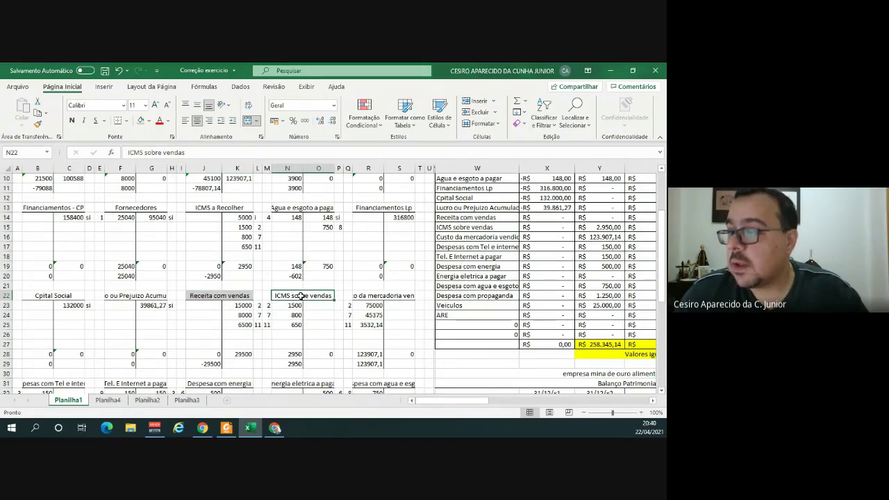
pyautogui.click(141, 121)
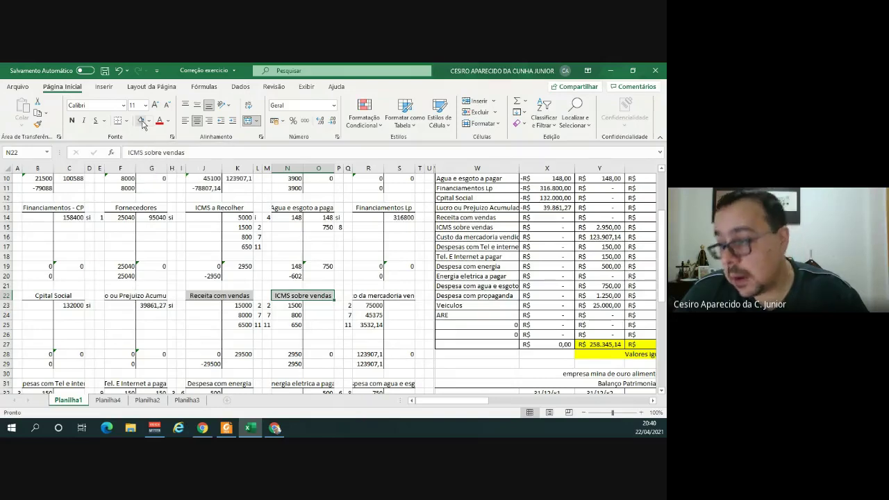
pyautogui.click(378, 296)
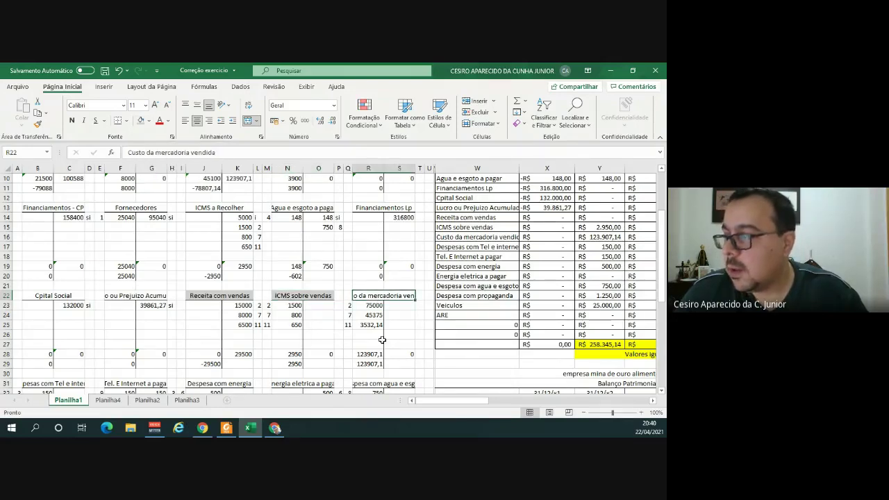
pyautogui.click(140, 124)
# Shade the Despesas com Tel e internet, Despesa com energia and Despesa com agua e esgoto titles in row 31 light gray.
pyautogui.scroll(-2, 79, 240)
pyautogui.scroll(-2, 79, 241)
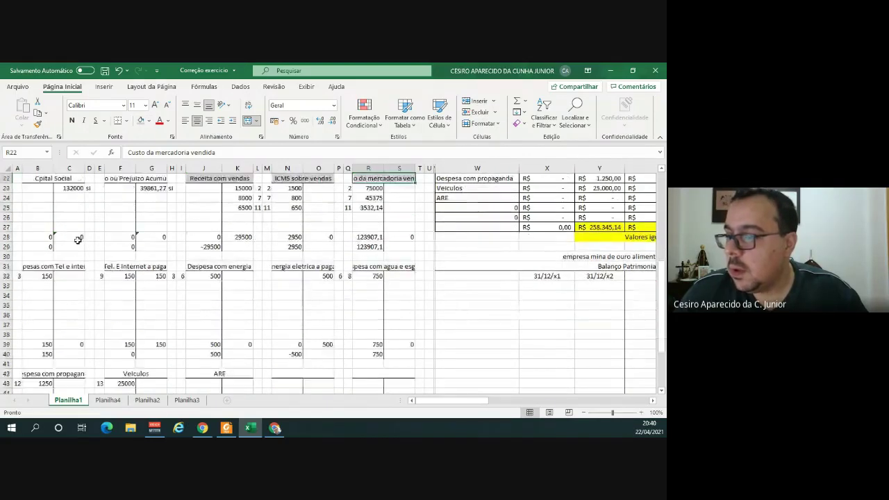
pyautogui.click(48, 266)
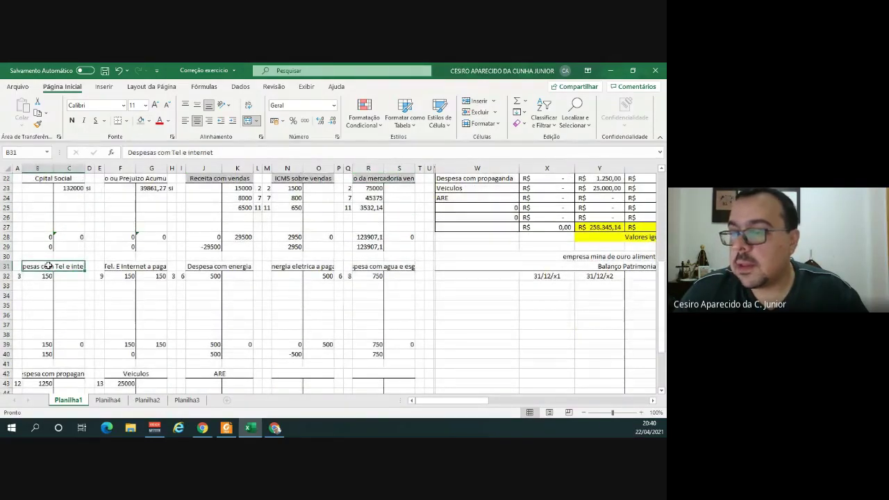
pyautogui.click(141, 123)
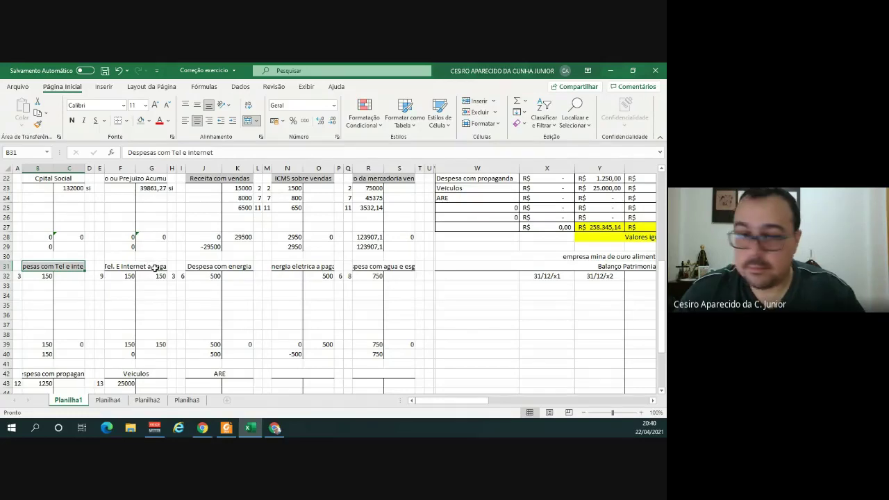
pyautogui.click(237, 267)
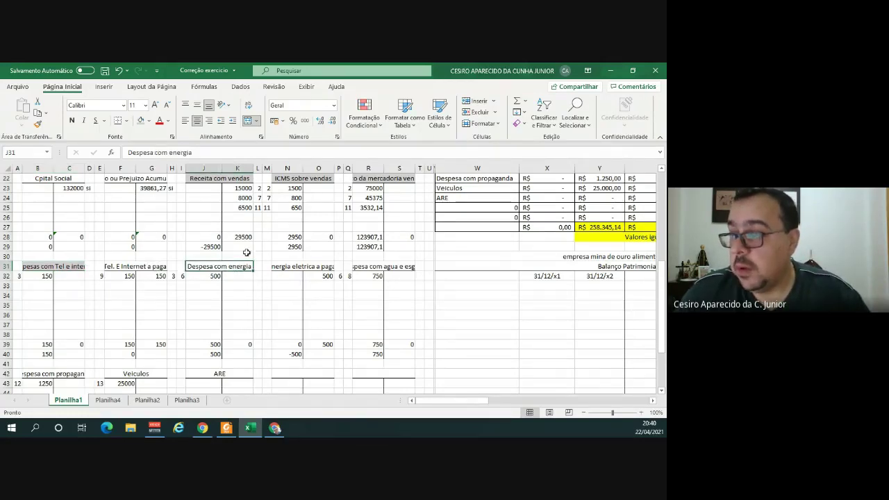
pyautogui.click(141, 121)
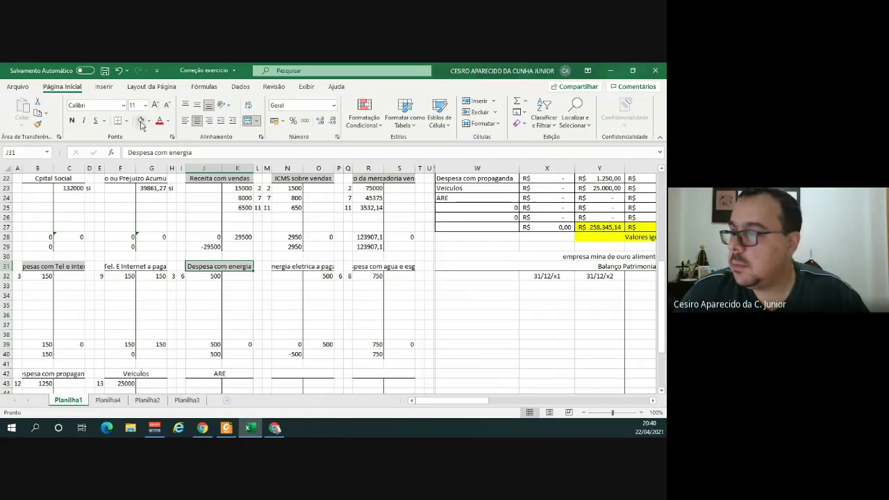
pyautogui.click(380, 266)
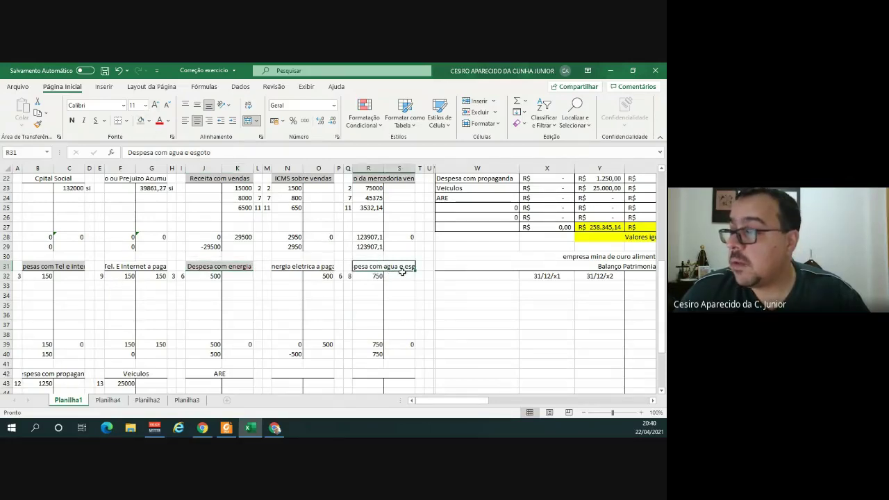
pyautogui.click(142, 122)
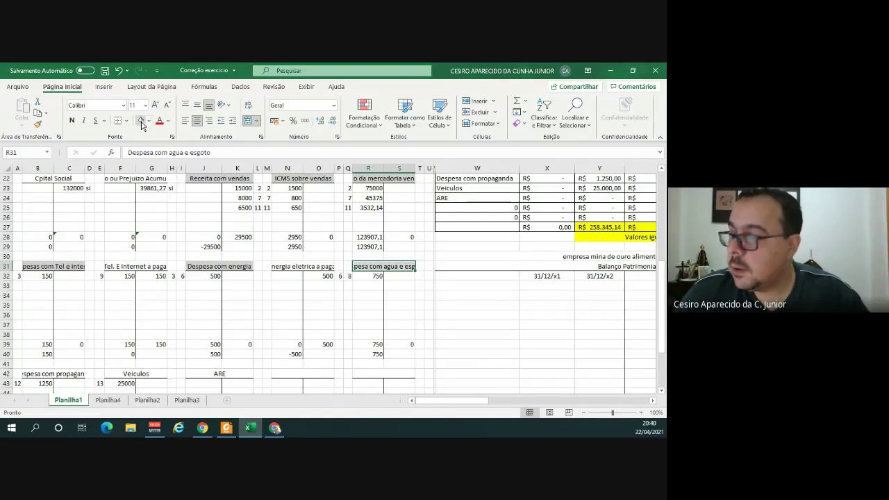
# Shade the Despesa com propaganda account title in B42 light gray.
pyautogui.scroll(-2, 142, 123)
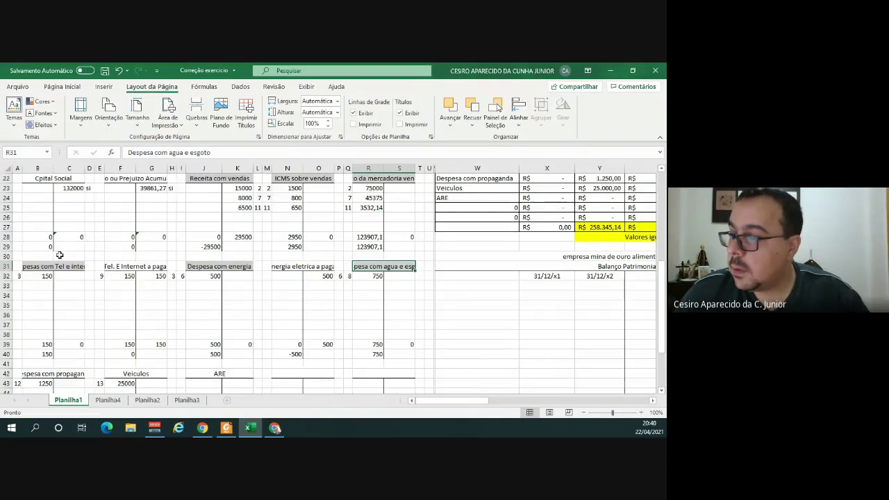
pyautogui.scroll(-1, 59, 257)
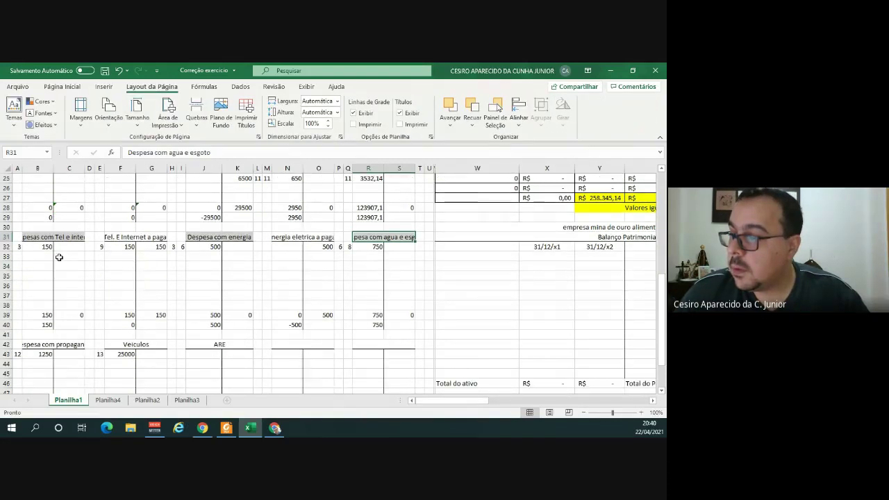
pyautogui.click(70, 88)
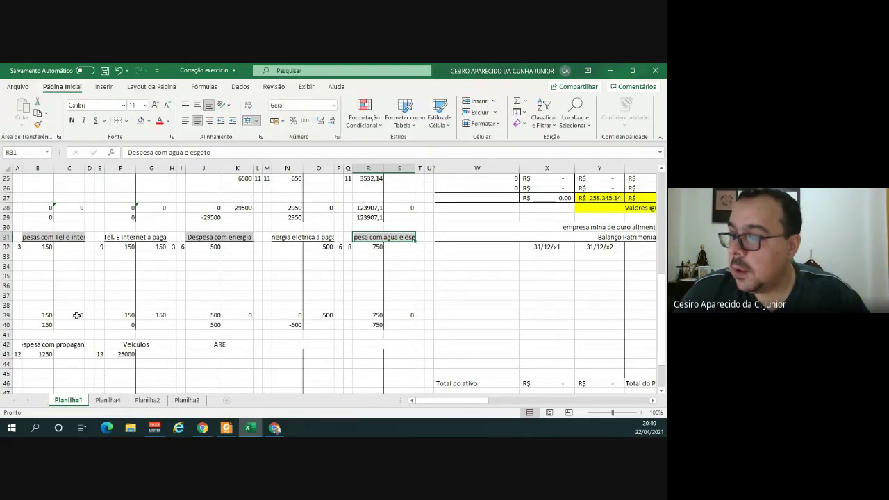
pyautogui.click(55, 344)
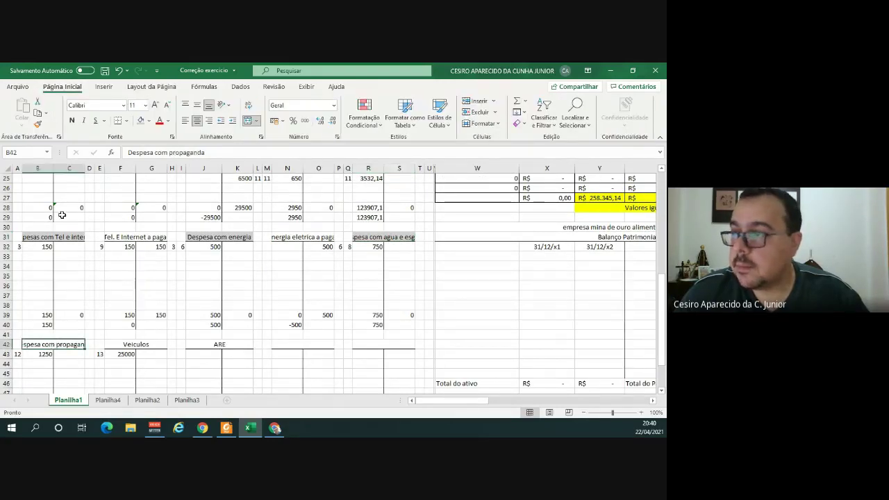
pyautogui.click(140, 120)
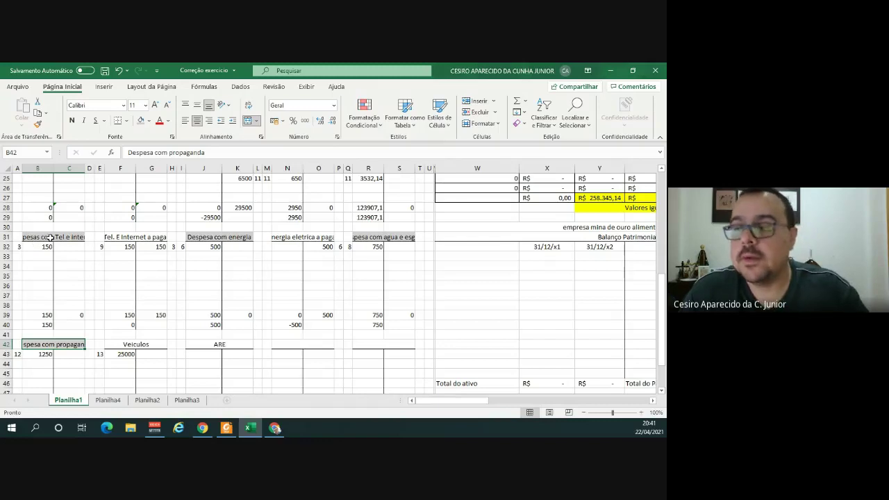
# Post the closing debit of 29500 to Receita com vendas in J23 and shade the entry light gray.
pyautogui.scroll(4, 54, 273)
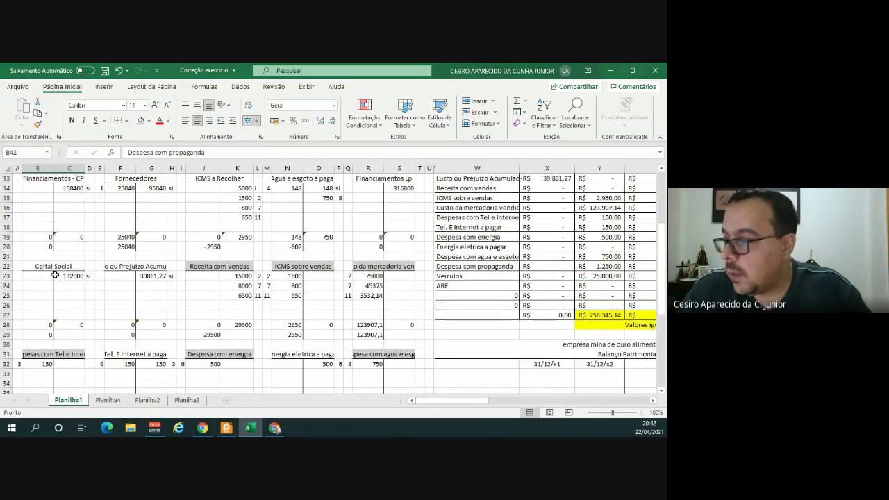
pyautogui.click(206, 276)
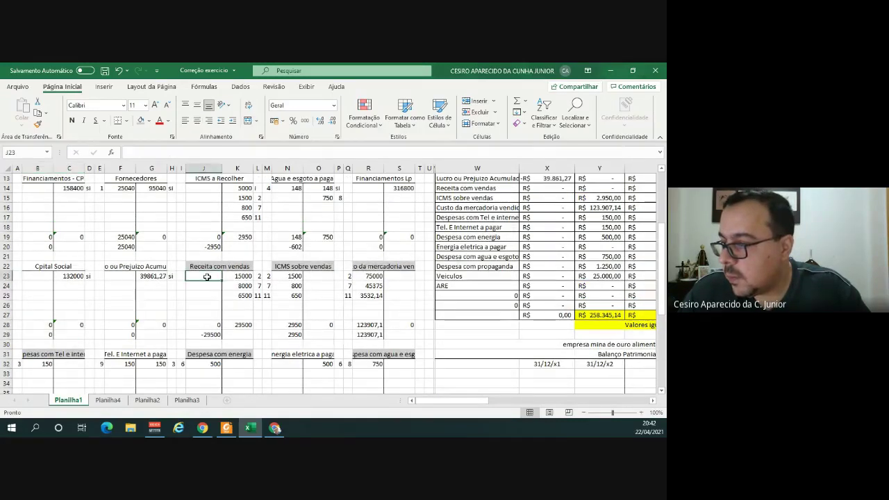
pyautogui.write('29')
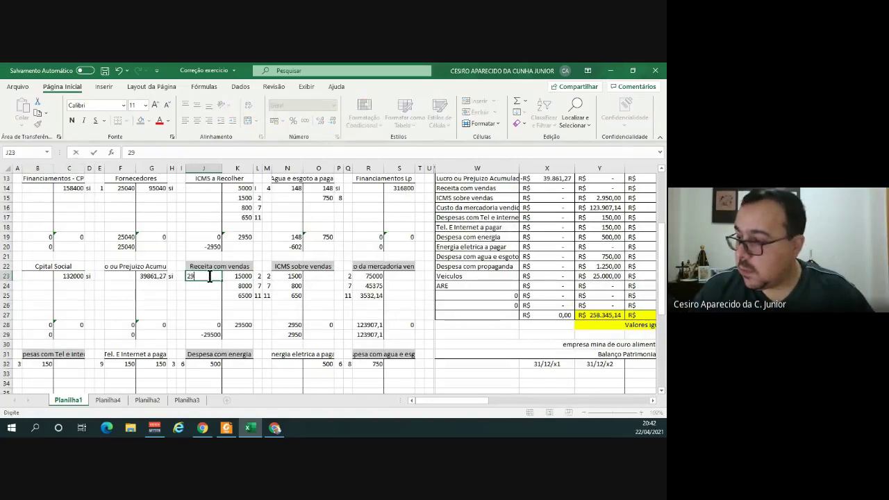
pyautogui.write('500')
pyautogui.hotkey('ctrl', 'Return')
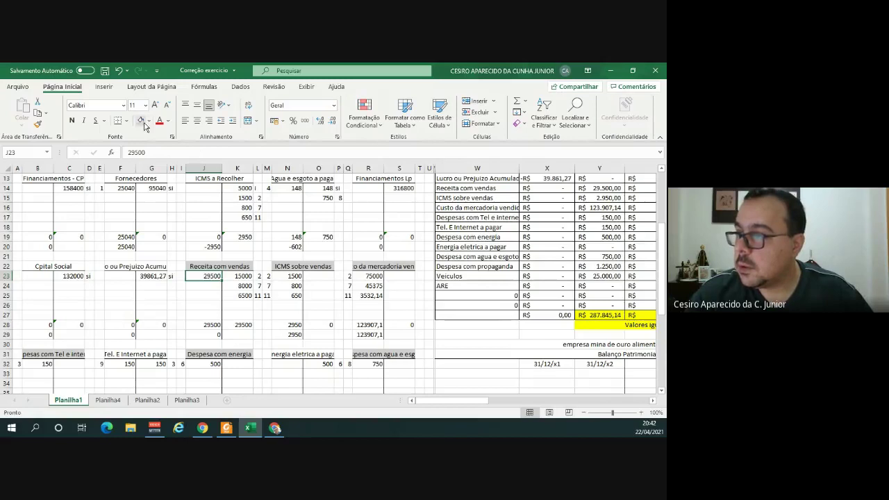
# Post the matching credit of 29500 to the ARE account in K43 and shade it light gray.
pyautogui.scroll(-2, 189, 248)
pyautogui.scroll(-3, 189, 249)
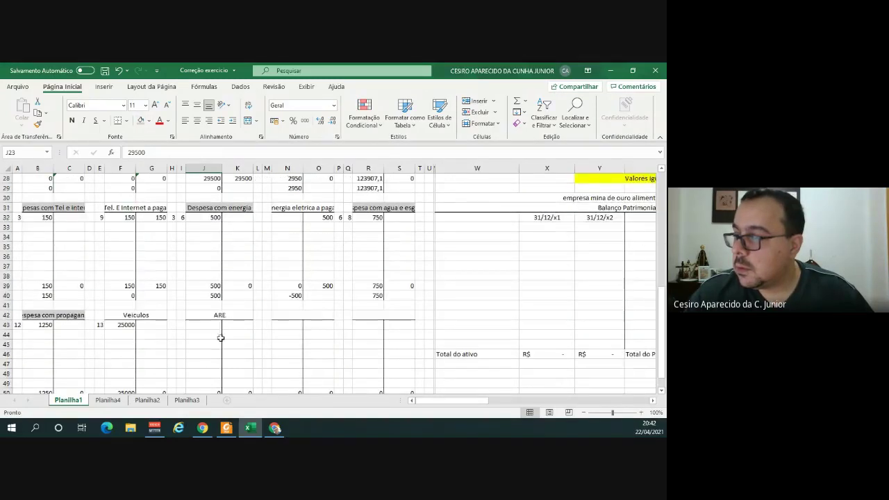
pyautogui.click(229, 326)
pyautogui.write('29500')
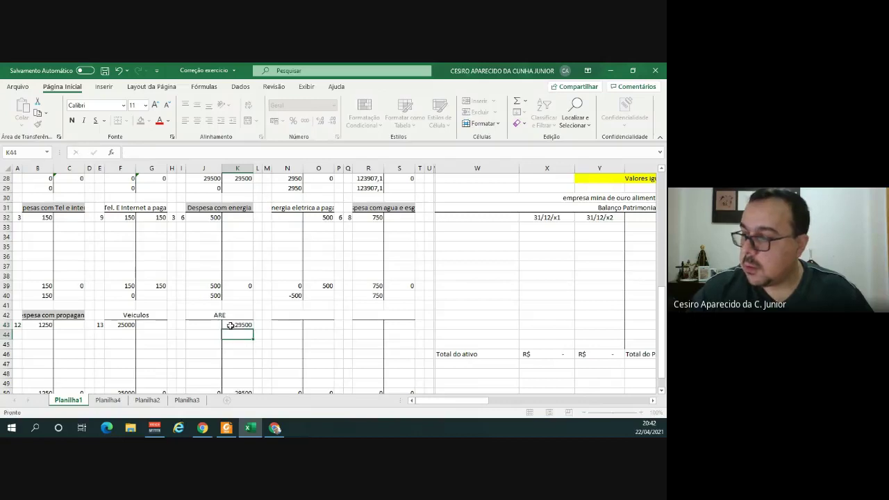
pyautogui.click(230, 327)
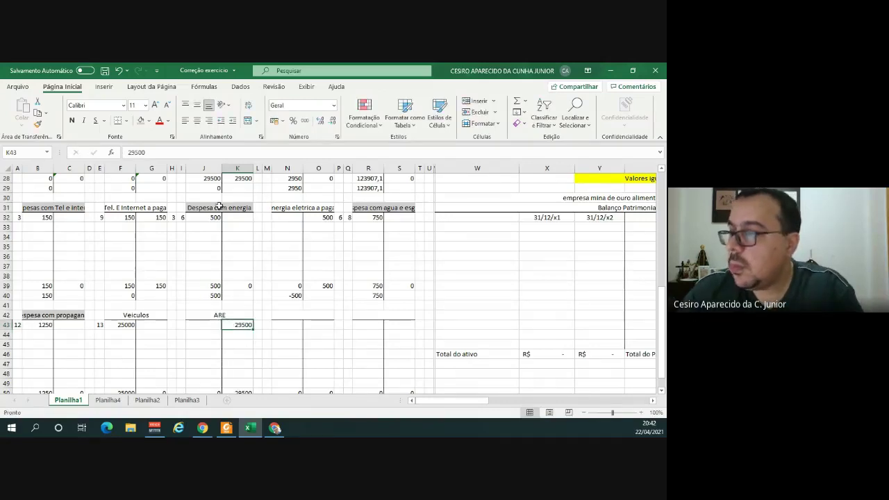
pyautogui.click(141, 121)
pyautogui.press('Up')
pyautogui.press('Up')
# Post the closing credit of 2950 to ICMS sobre vendas in O23 and shade the entry light gray.
pyautogui.scroll(3, 239, 229)
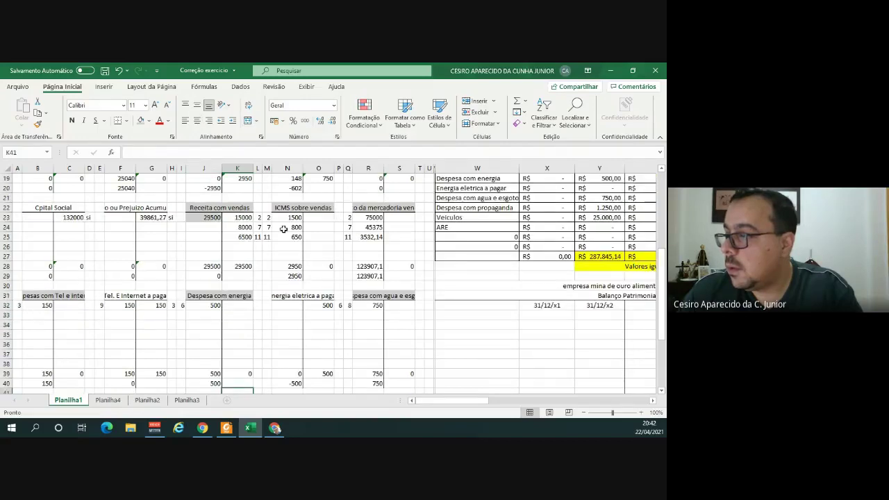
pyautogui.click(323, 219)
pyautogui.write('2')
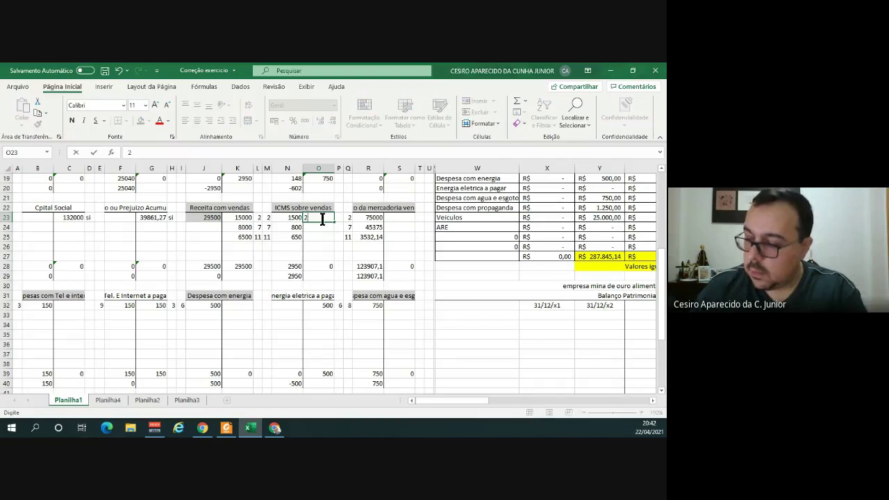
pyautogui.write('950')
pyautogui.hotkey('ctrl', 'Return')
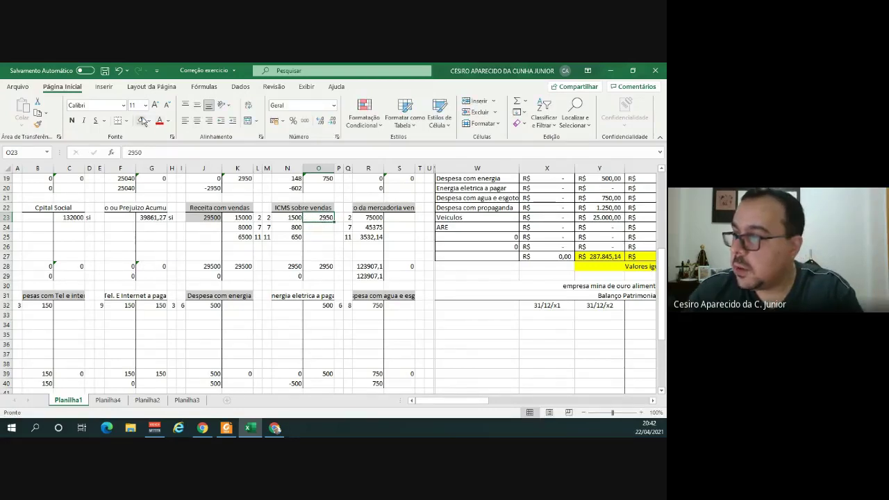
# Post the matching debit of 2950 to the ARE account in J43 and shade it light gray.
pyautogui.scroll(-4, 175, 252)
pyautogui.click(199, 297)
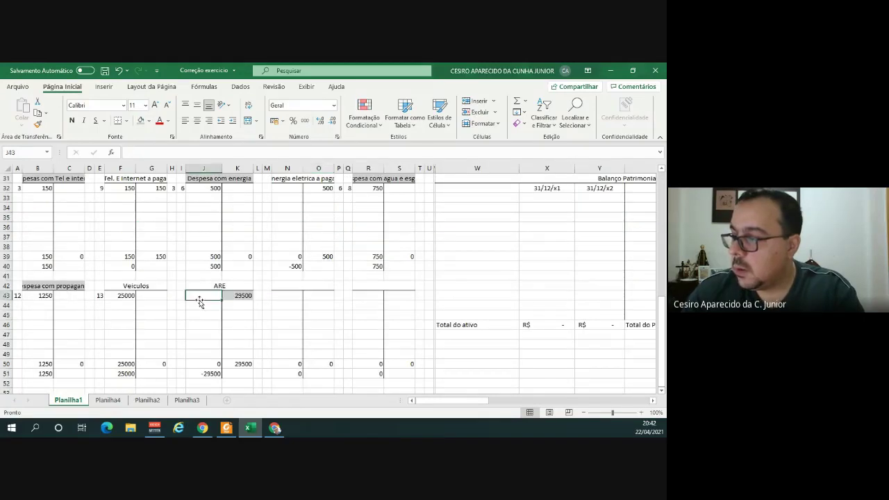
pyautogui.write('2950')
pyautogui.press('Return')
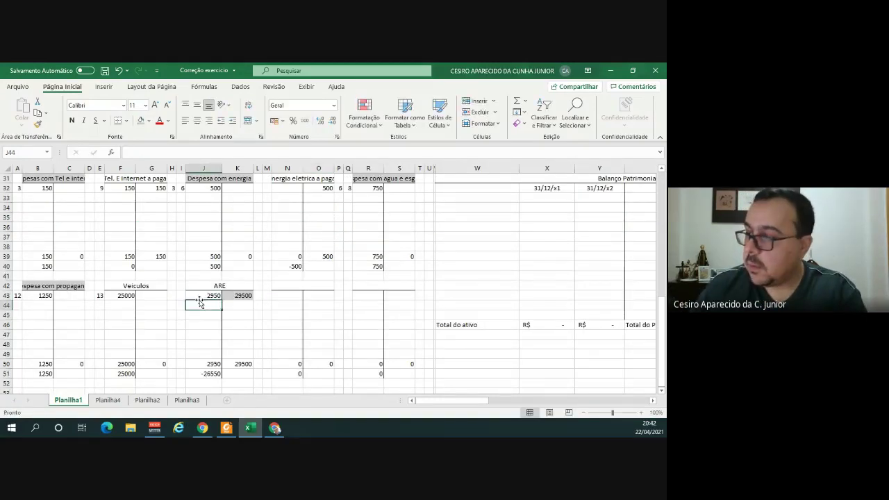
pyautogui.click(203, 295)
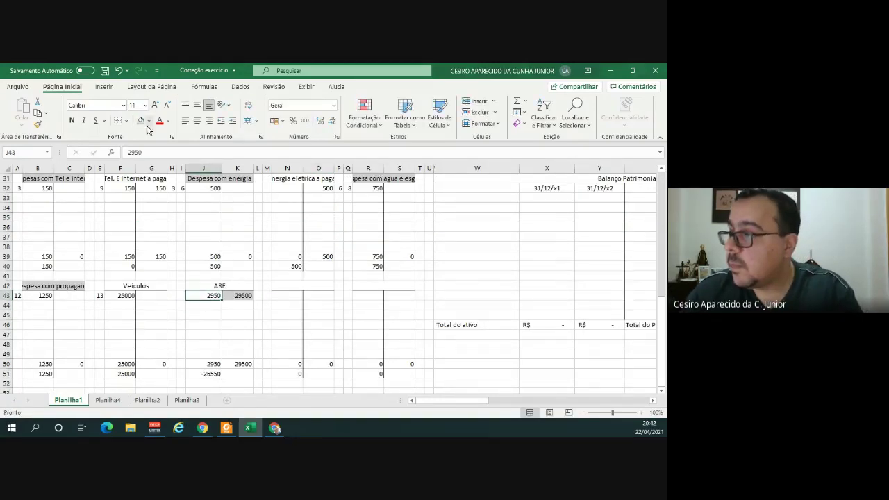
# Display the debit total of Custo da mercadoria vendida in R28 with two decimal places.
pyautogui.scroll(3, 243, 216)
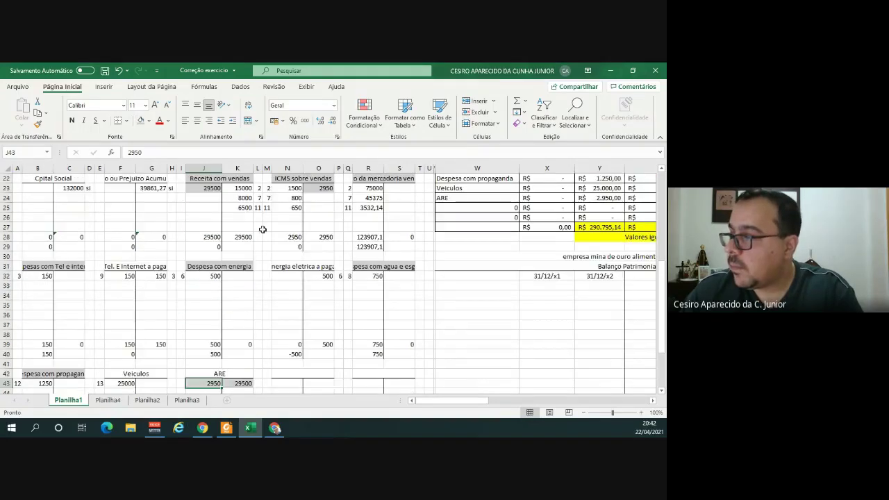
pyautogui.scroll(1, 263, 229)
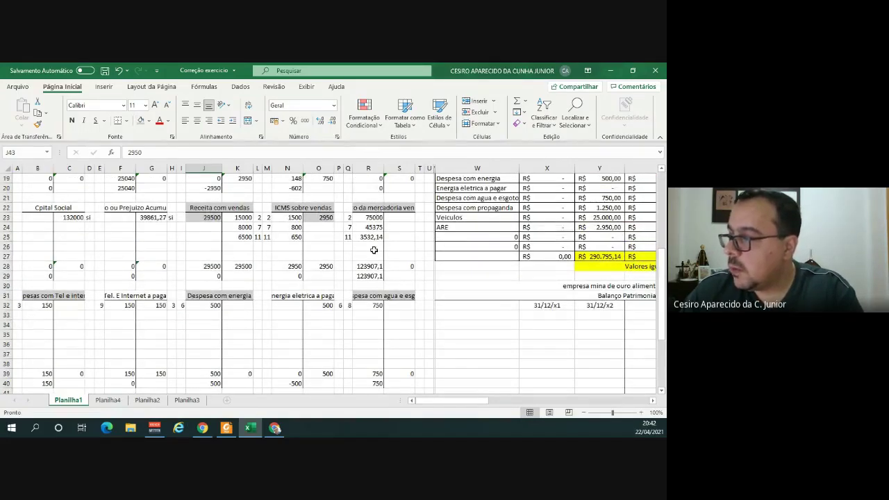
pyautogui.click(400, 220)
pyautogui.click(376, 267)
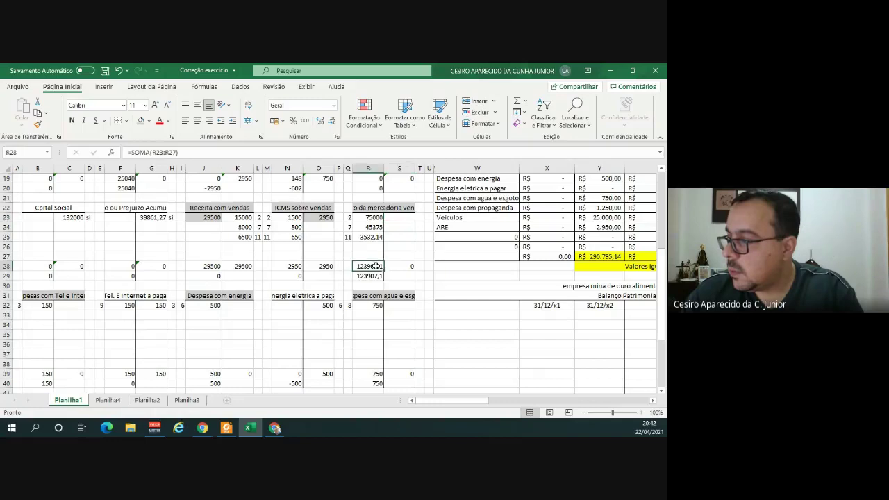
pyautogui.click(320, 121)
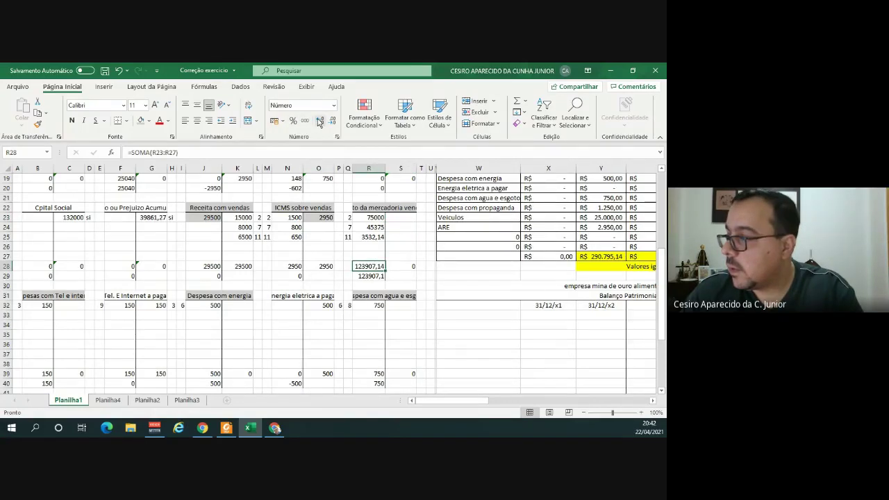
# Post the closing credit of 123907,14 to Custo da mercadoria vendida in S23.
pyautogui.click(406, 217)
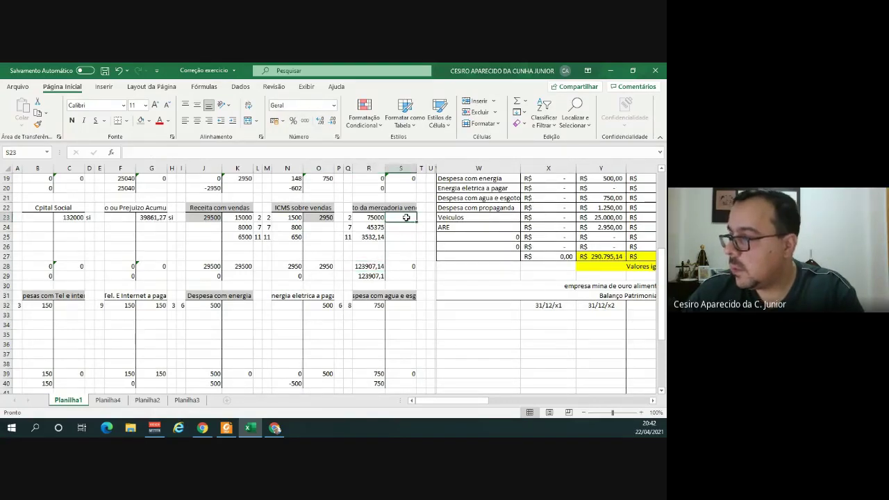
pyautogui.write('12390')
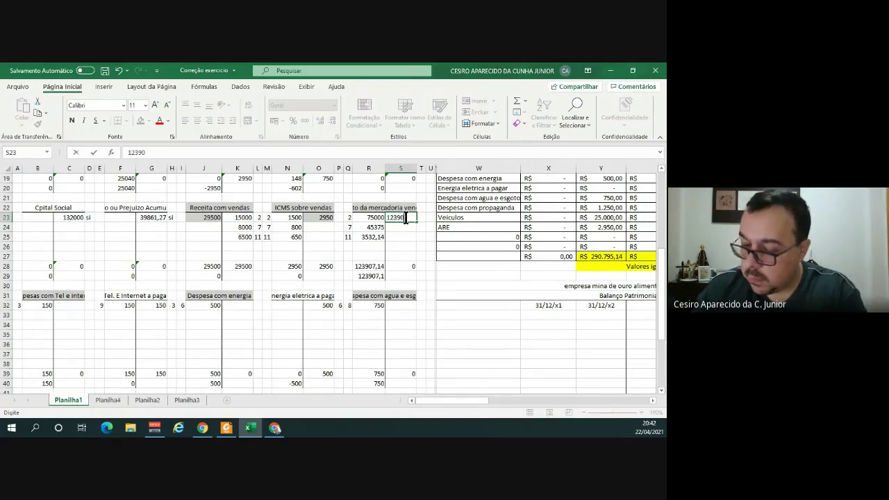
pyautogui.write('7,14')
pyautogui.hotkey('ctrl', 'Return')
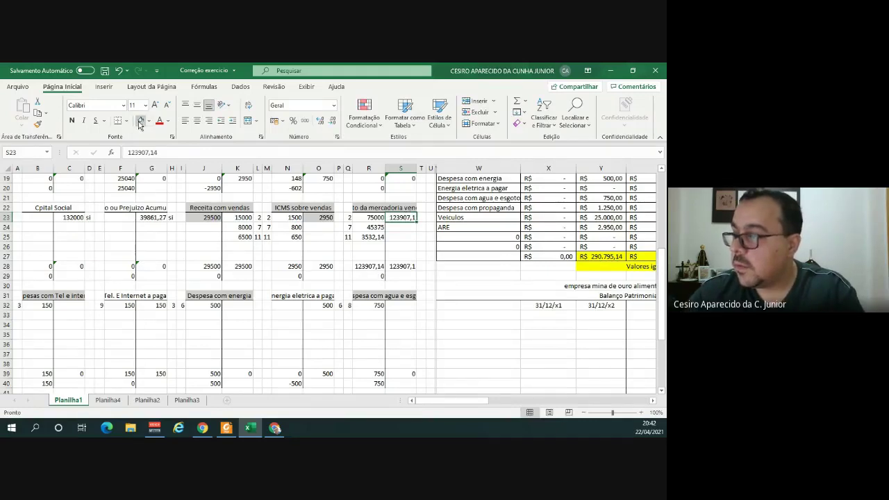
# Post the matching debit of 123907,14 to the ARE account in J44 and shade it light gray.
pyautogui.scroll(-2, 145, 198)
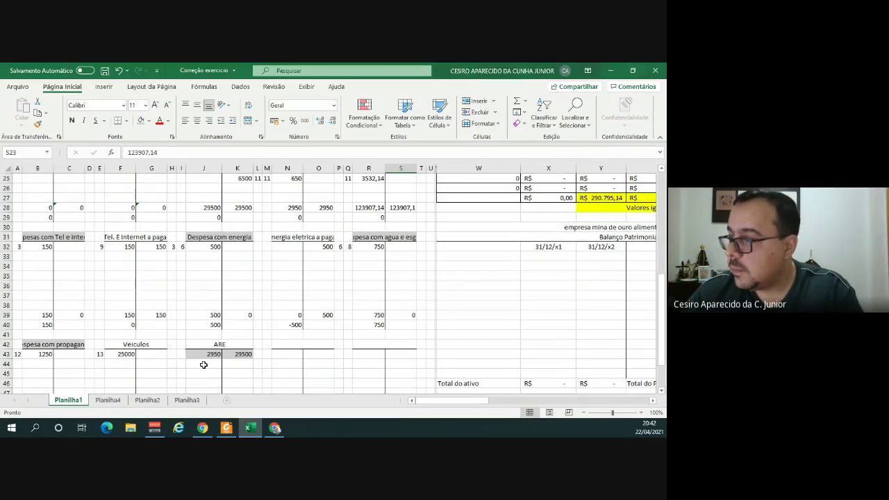
pyautogui.click(203, 364)
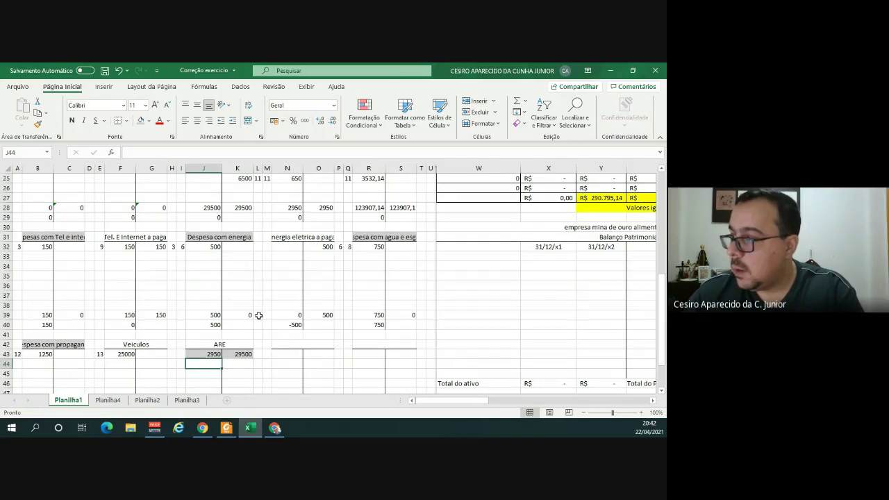
pyautogui.scroll(1, 258, 316)
pyautogui.write('12')
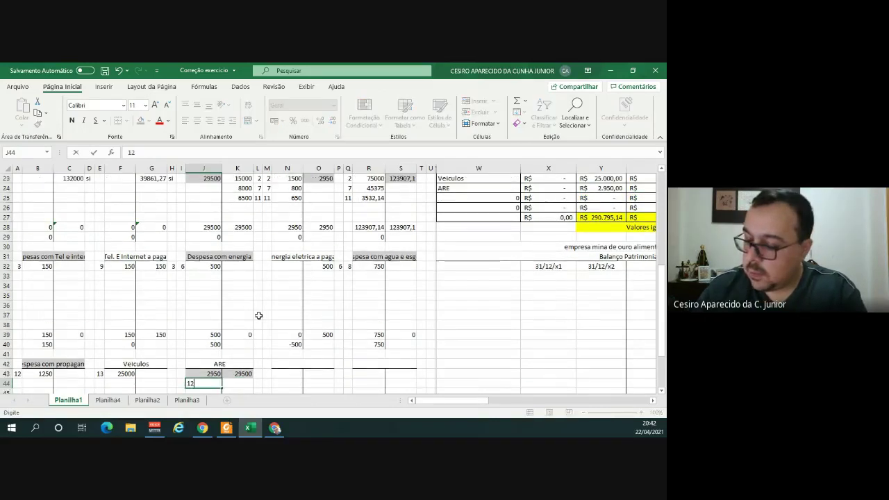
pyautogui.write('3907,14')
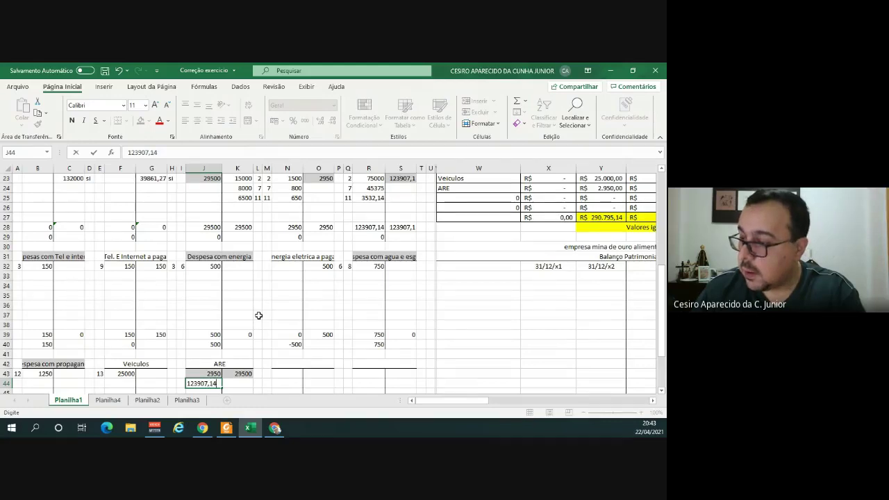
pyautogui.press('Return')
pyautogui.press('Up')
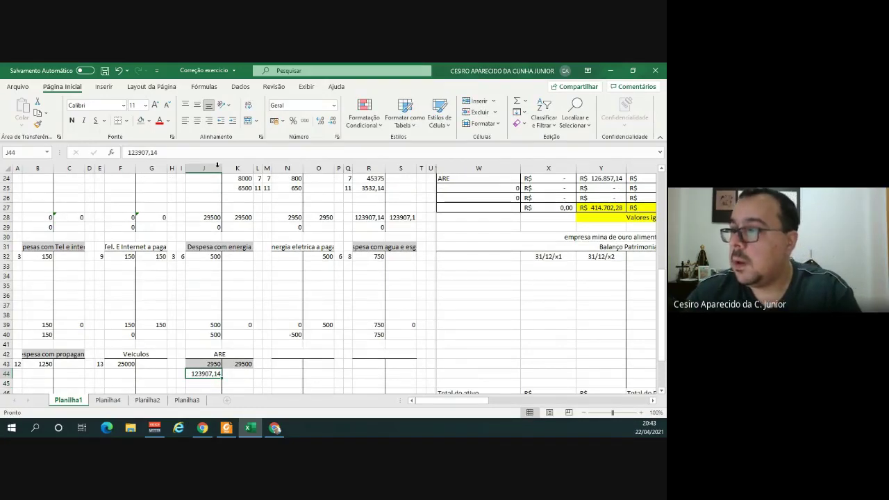
pyautogui.click(142, 123)
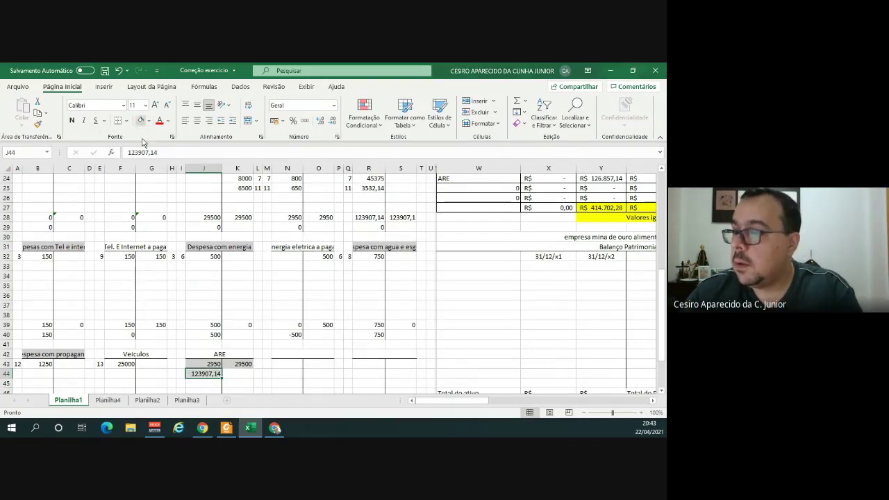
# Post the closing credit of 150 to Despesas com Tel e internet in C32 and shade it light gray.
pyautogui.click(68, 256)
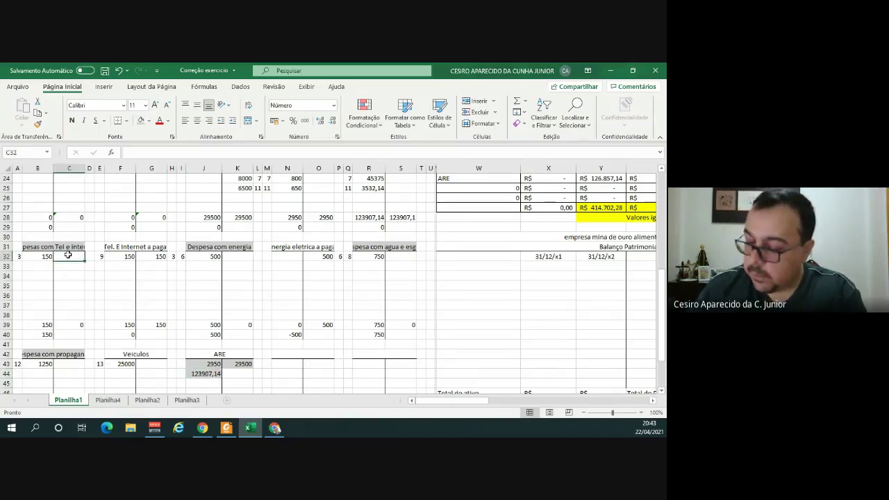
pyautogui.write('150')
pyautogui.press('Return')
pyautogui.click(70, 256)
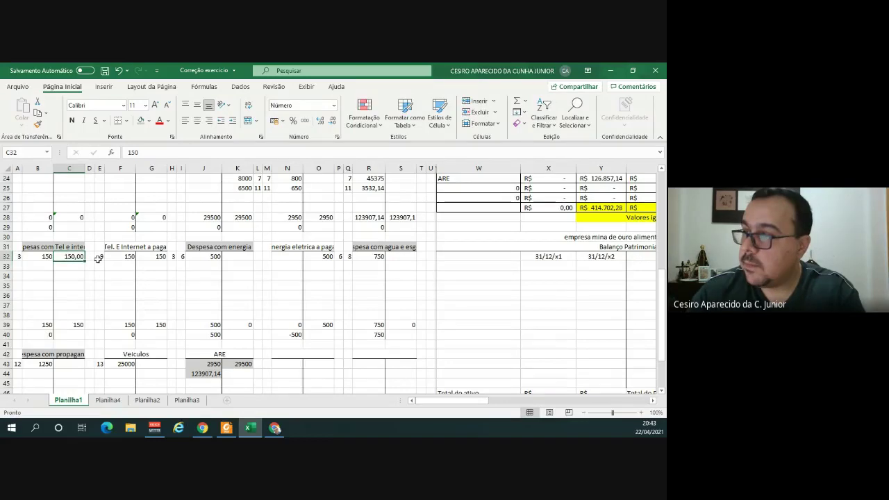
pyautogui.click(140, 121)
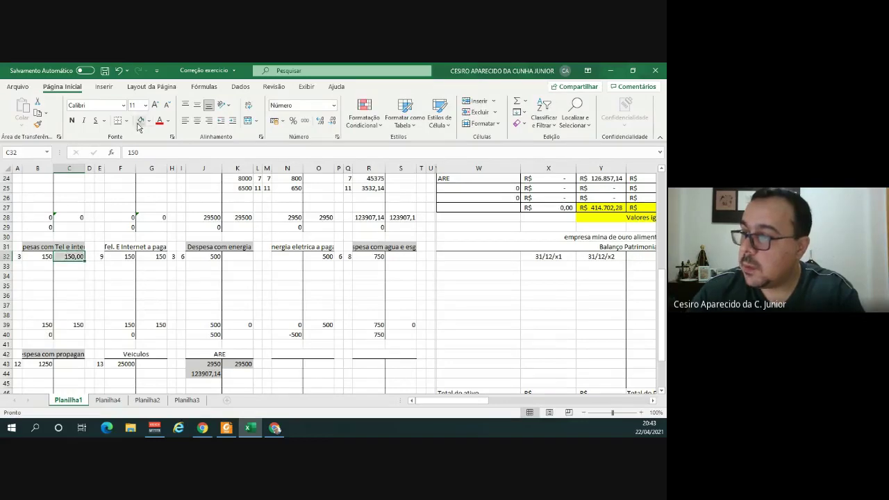
# Post the matching debit of 150 to the ARE account in J45 and shade it light gray.
pyautogui.click(201, 382)
pyautogui.write('150')
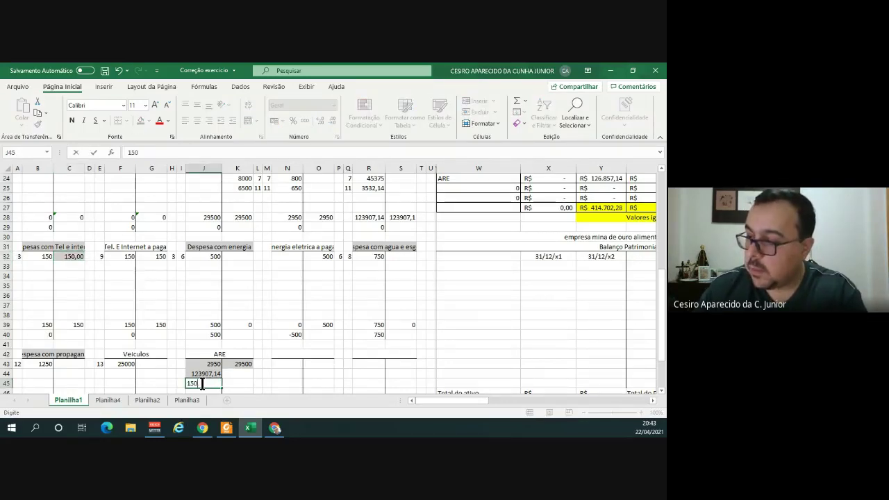
pyautogui.press('Return')
pyautogui.click(201, 374)
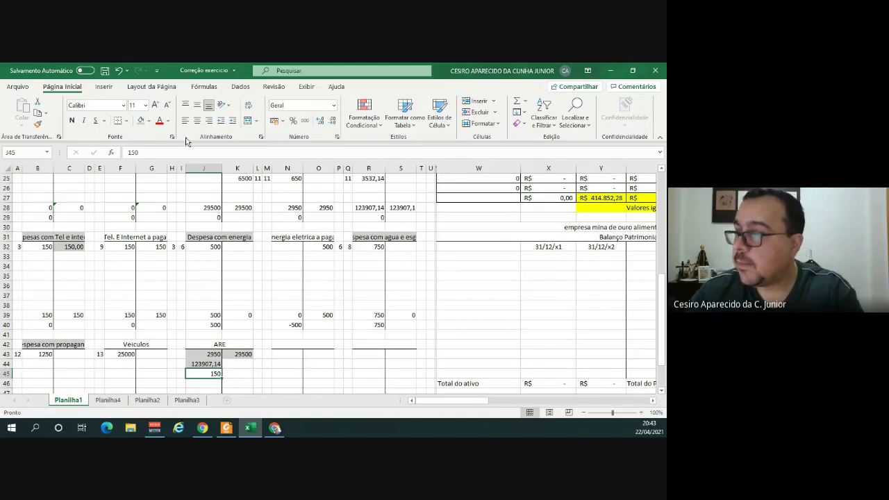
pyautogui.click(141, 121)
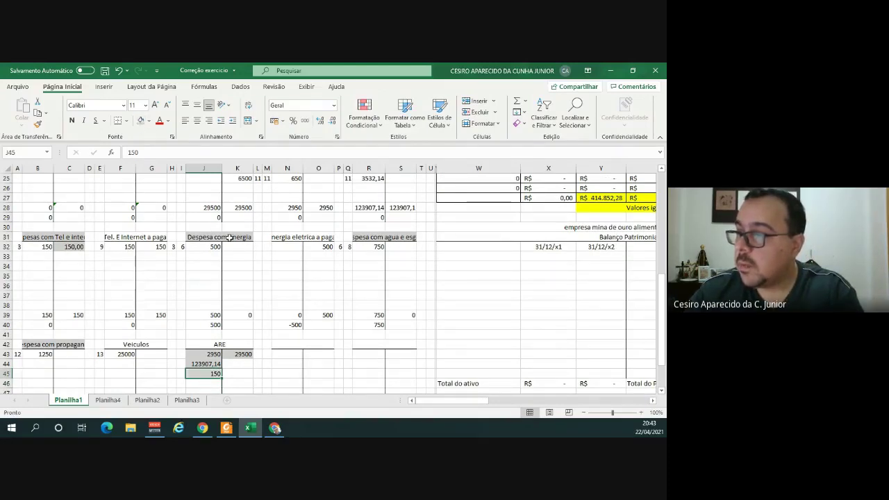
# Post the closing credit of 500 to Despesa com energia in K32 and shade it light gray.
pyautogui.click(234, 249)
pyautogui.write('500')
pyautogui.press('Return')
pyautogui.click(234, 248)
pyautogui.click(144, 121)
# Post the matching debit of 500 to the ARE account in J46 and shade it light gray.
pyautogui.click(204, 382)
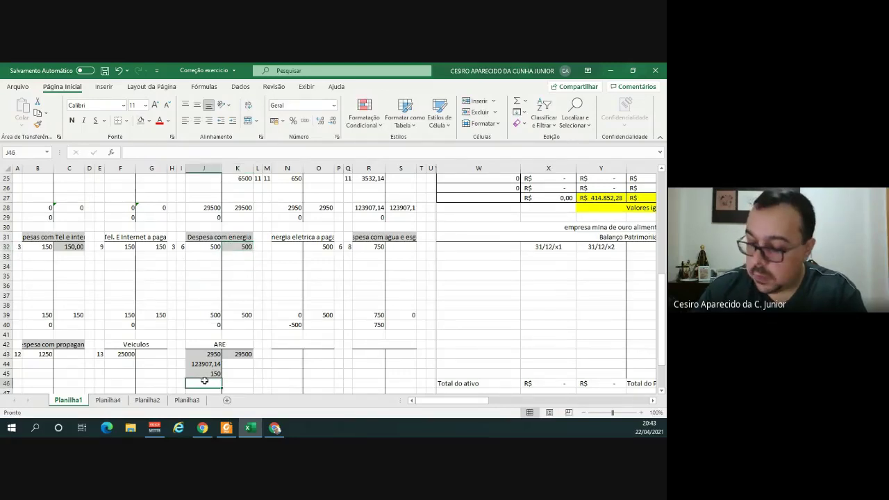
pyautogui.write('50')
pyautogui.press('Return')
pyautogui.press('Up')
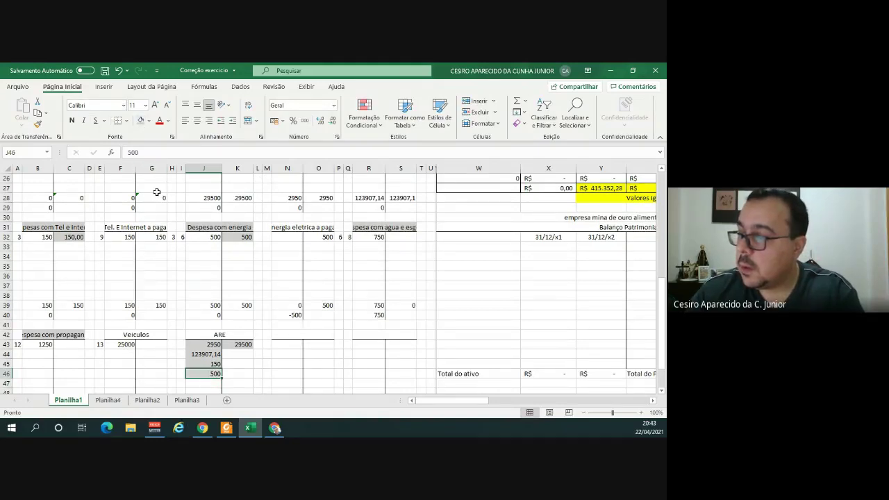
# Post the closing credit of 750 to Despesa com agua e esgoto in S32 and shade it light gray.
pyautogui.click(408, 237)
pyautogui.write('750')
pyautogui.hotkey('ctrl', 'Return')
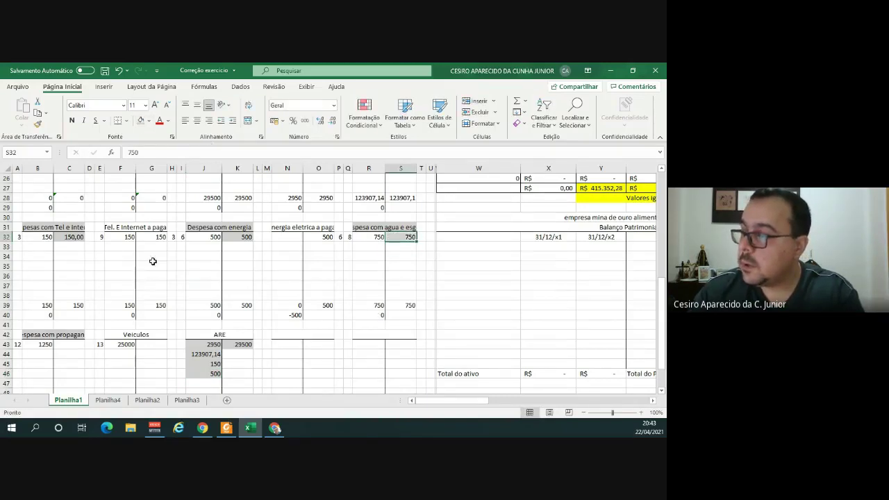
# Post the matching debit of 750 to the ARE account in J47 and shade it light gray.
pyautogui.click(196, 384)
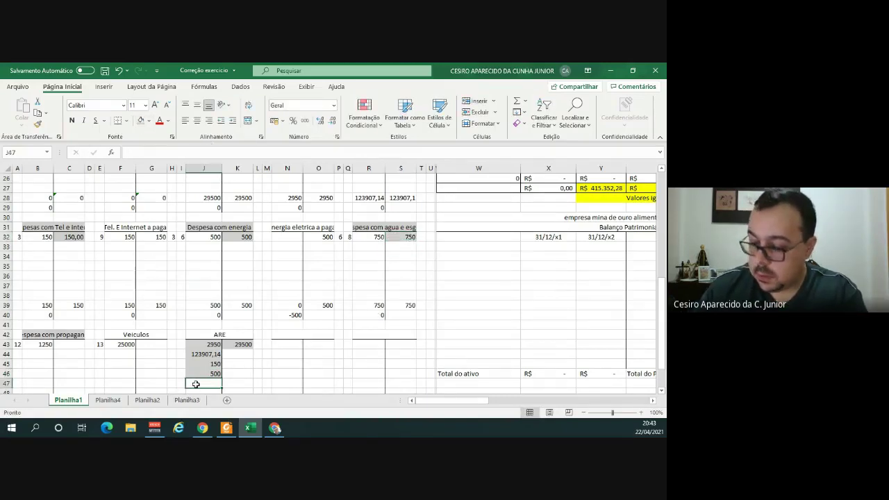
pyautogui.write('750')
pyautogui.press('Return')
pyautogui.press('Up')
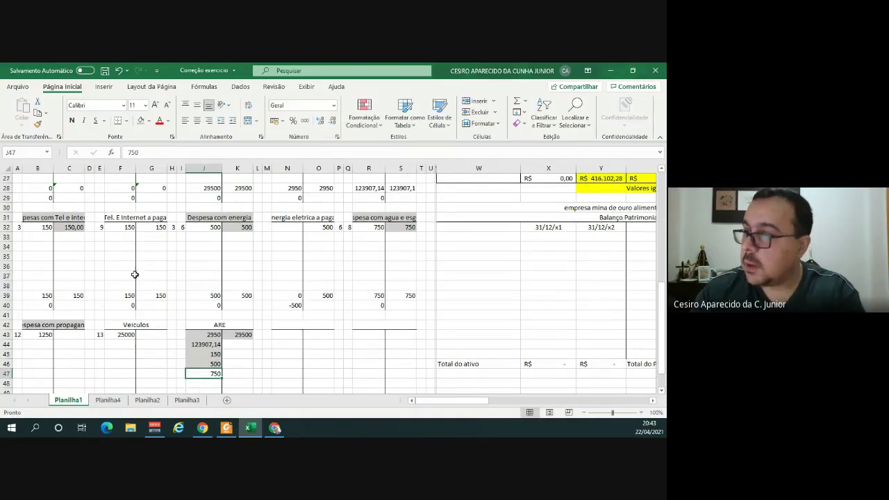
pyautogui.click(140, 123)
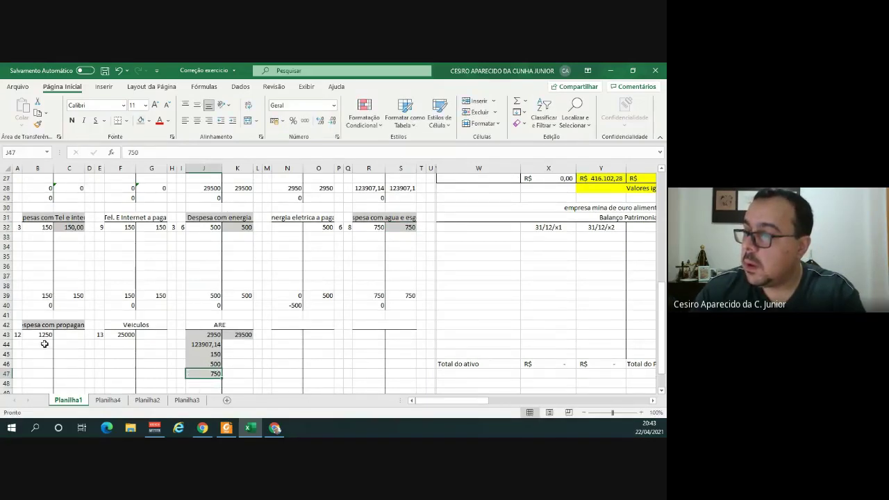
# Post the closing credit of 1250 to Despesa com propaganda in C43 and shade it light gray.
pyautogui.click(66, 336)
pyautogui.write('1')
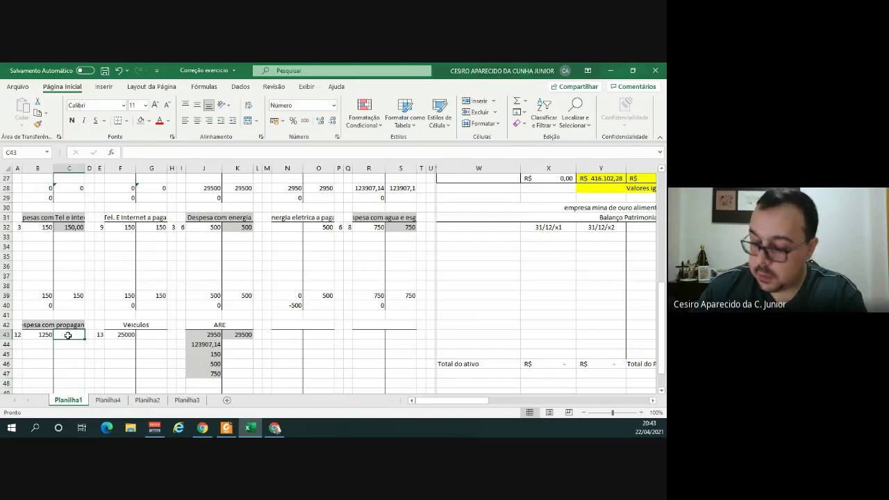
pyautogui.write('250')
pyautogui.press('Up')
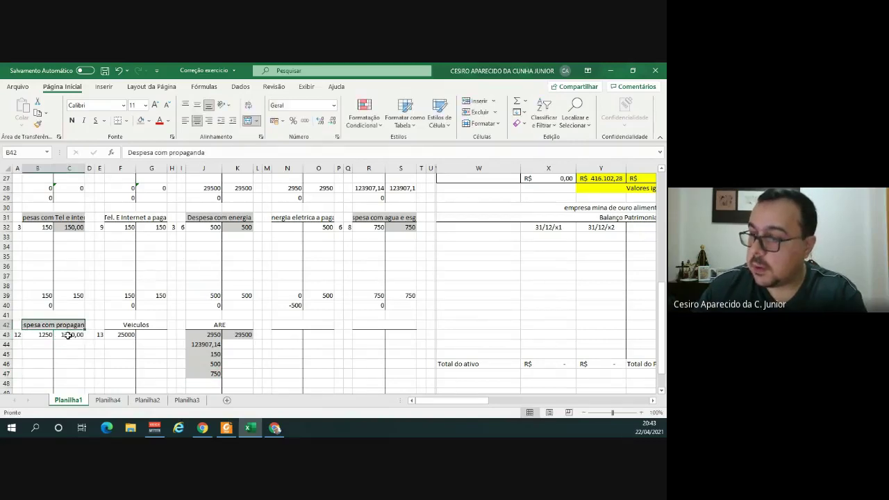
pyautogui.press('Down')
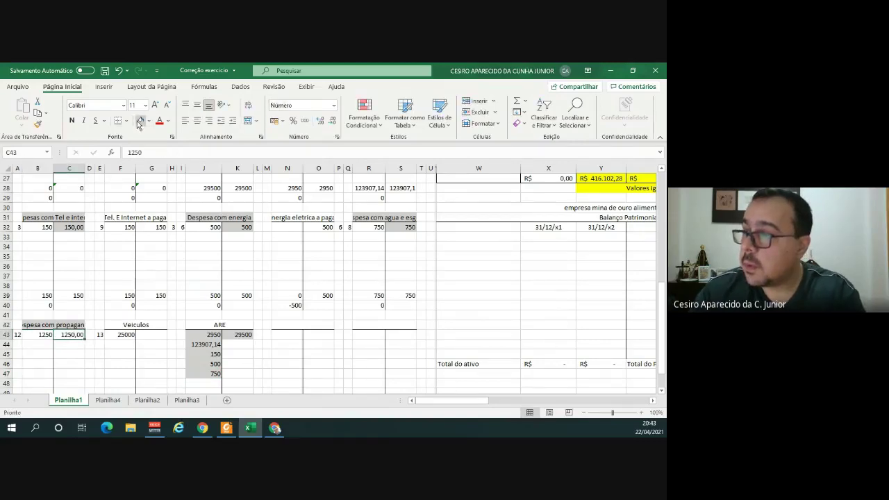
# Post the matching debit of 1250 to the ARE account in J48 and shade it light gray.
pyautogui.scroll(-1, 211, 356)
pyautogui.click(215, 354)
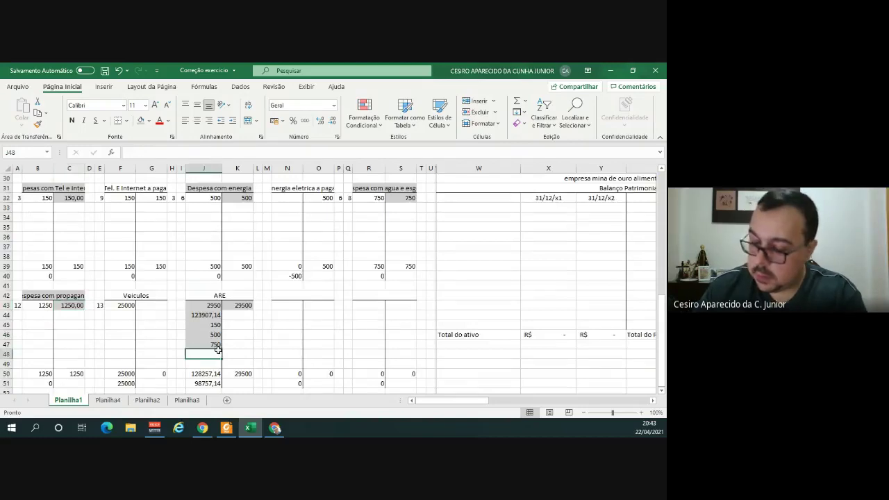
pyautogui.write('1250')
pyautogui.press('Return')
pyautogui.press('Up')
pyautogui.click(140, 123)
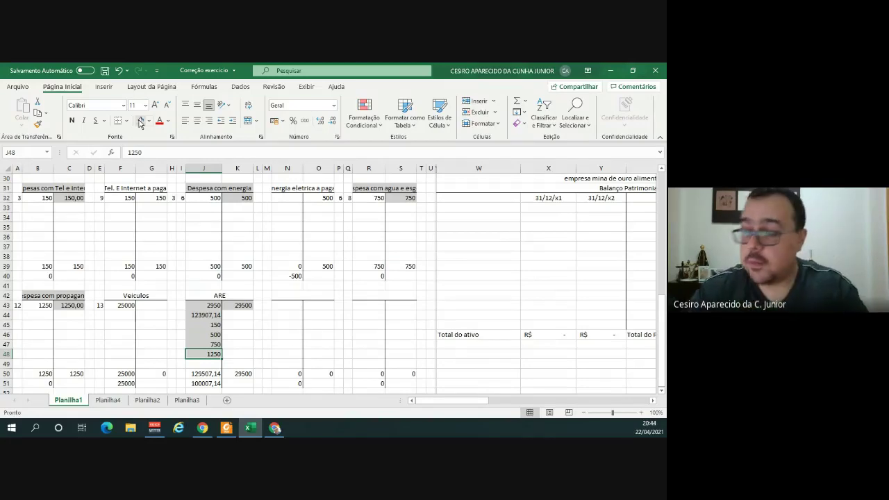
# Check the trial balance totals, as well as the ARE account's debit and credit totals in J50 and K50.
pyautogui.moveTo(474, 405); pyautogui.dragTo(543, 390)
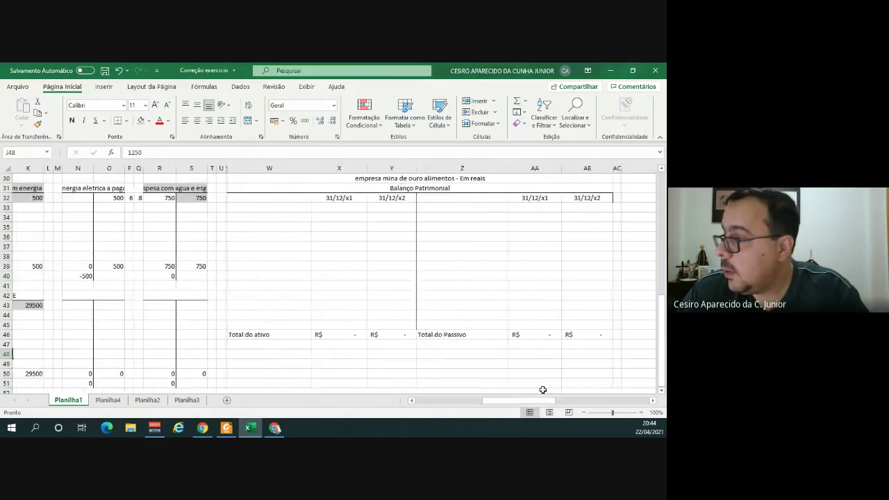
pyautogui.scroll(3, 542, 390)
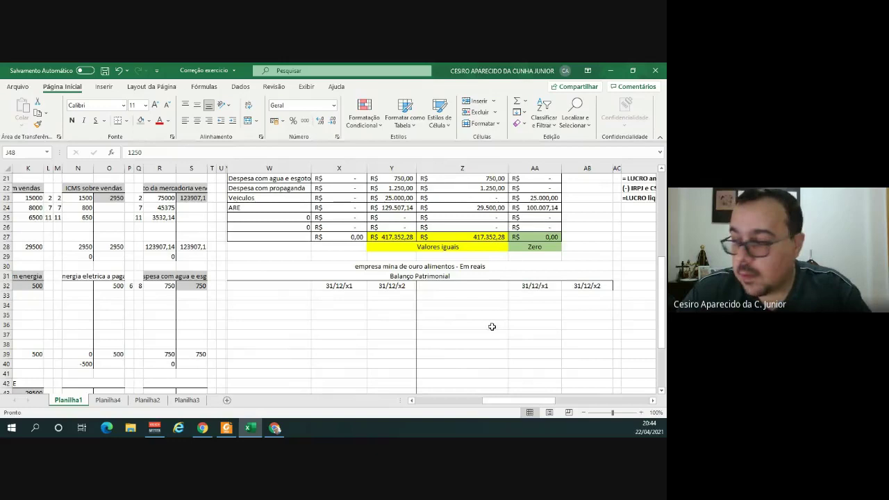
pyautogui.moveTo(496, 402); pyautogui.dragTo(429, 403)
pyautogui.scroll(-1, 257, 298)
pyautogui.scroll(-1, 258, 297)
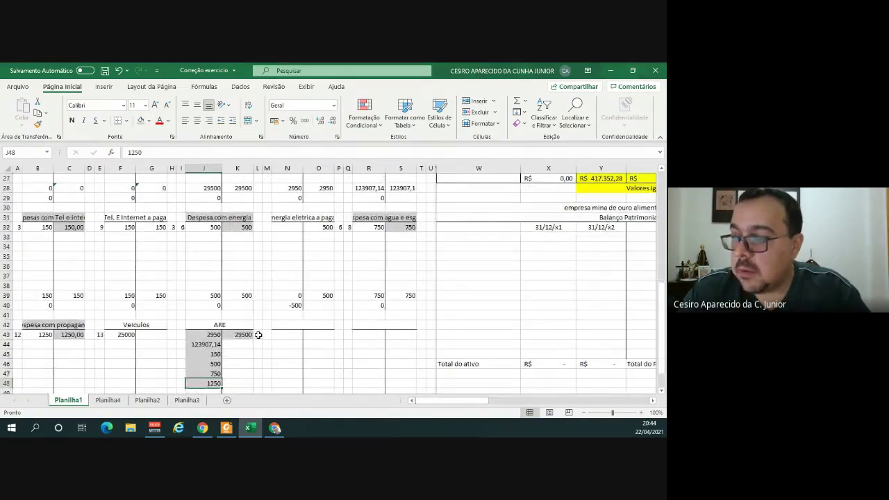
pyautogui.scroll(-2, 257, 334)
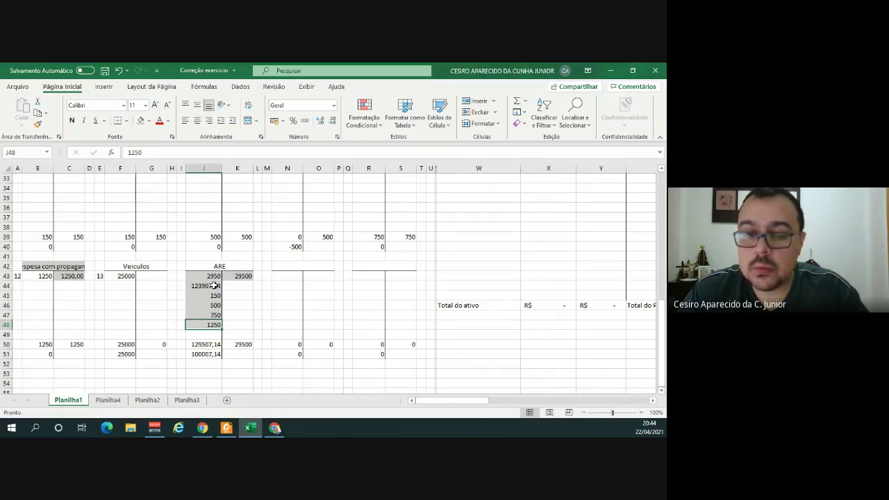
pyautogui.click(202, 345)
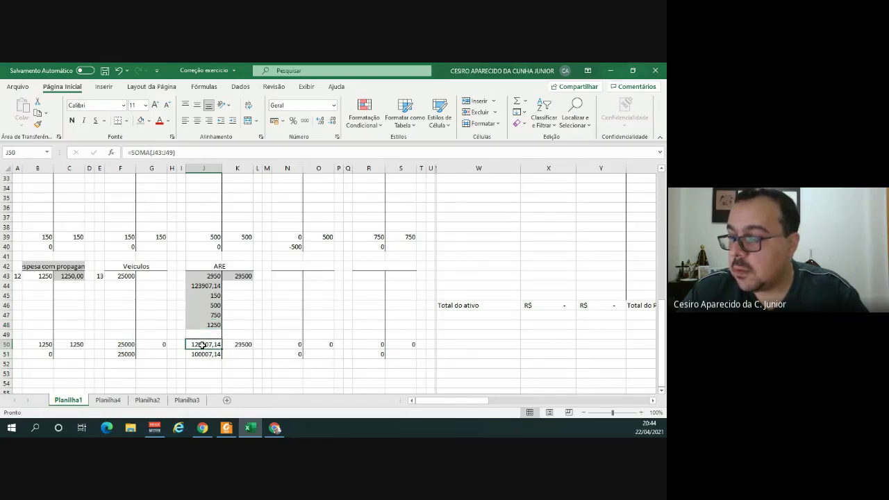
pyautogui.click(247, 344)
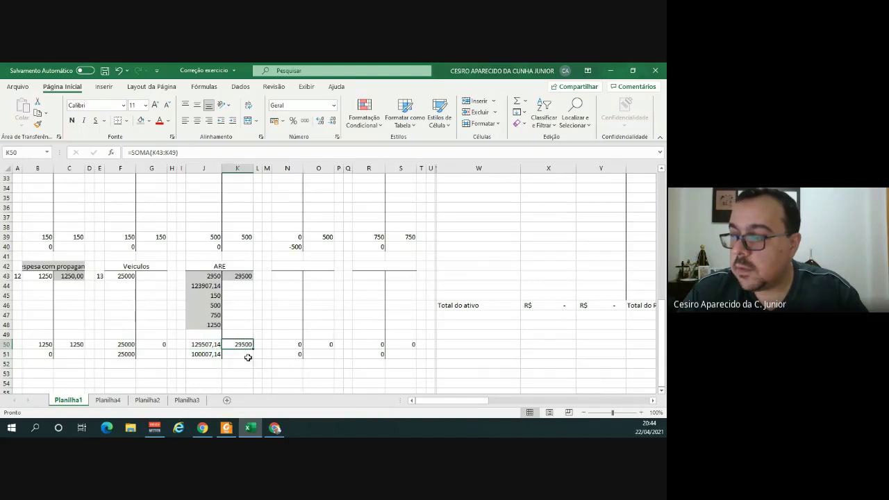
# Post a closing credit of 100007,14 to the ARE account in K44 and shade it light orange.
pyautogui.click(241, 285)
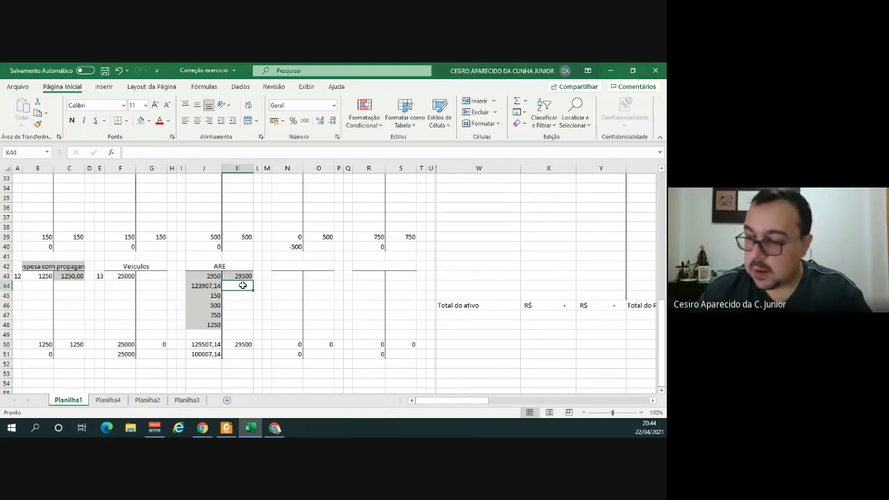
pyautogui.write('100007,14')
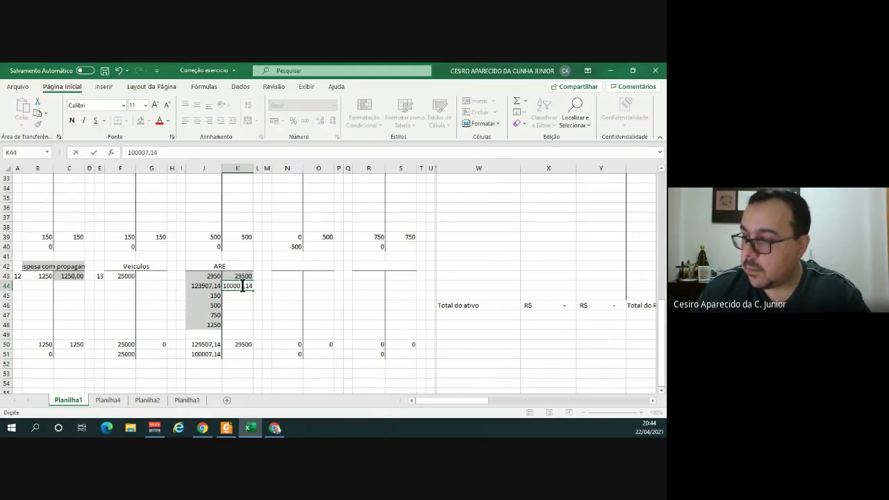
pyautogui.press('Return')
pyautogui.click(242, 286)
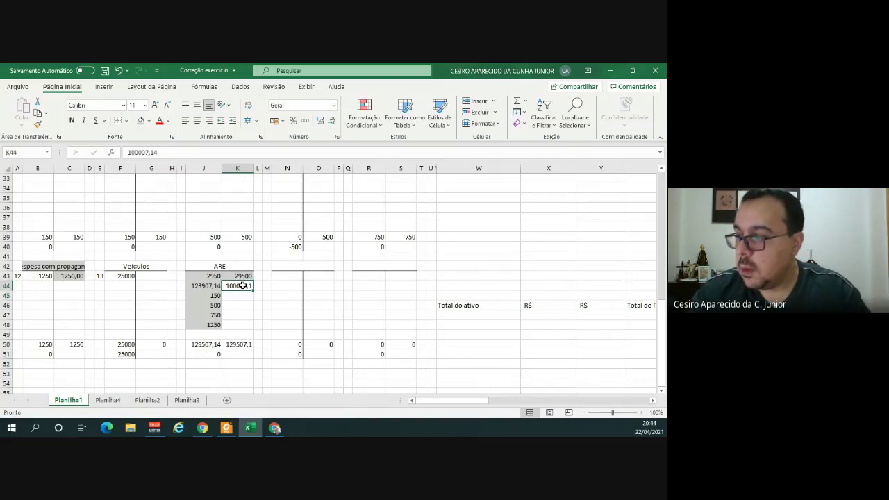
pyautogui.click(149, 121)
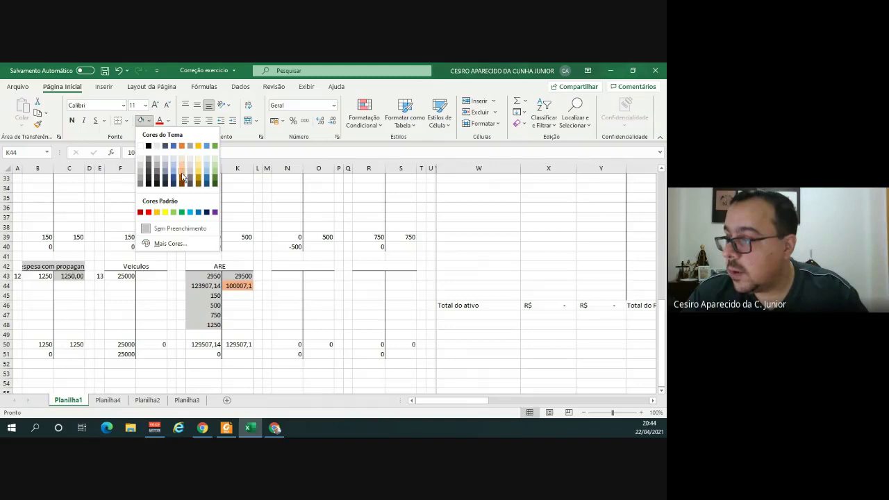
pyautogui.click(183, 178)
# Post a credit of 100007,14 to the Lucro ou Prejuizo Acumulado account in G24.
pyautogui.scroll(2, 171, 333)
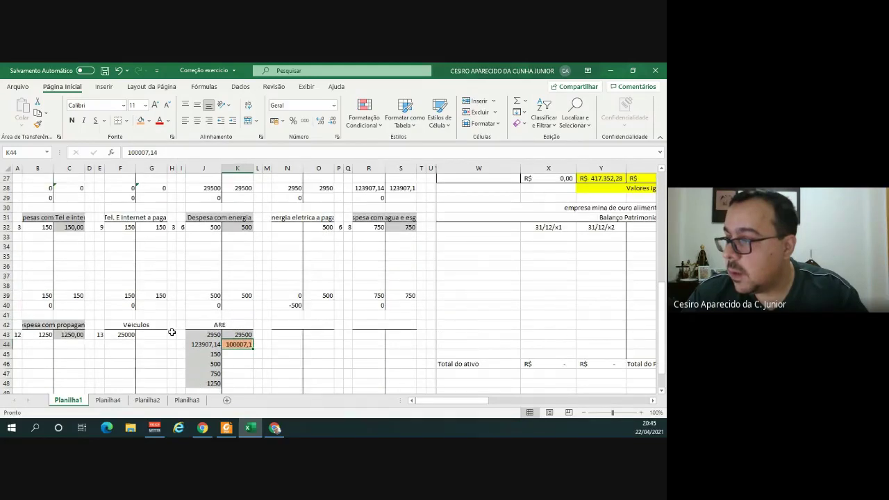
pyautogui.scroll(3, 230, 344)
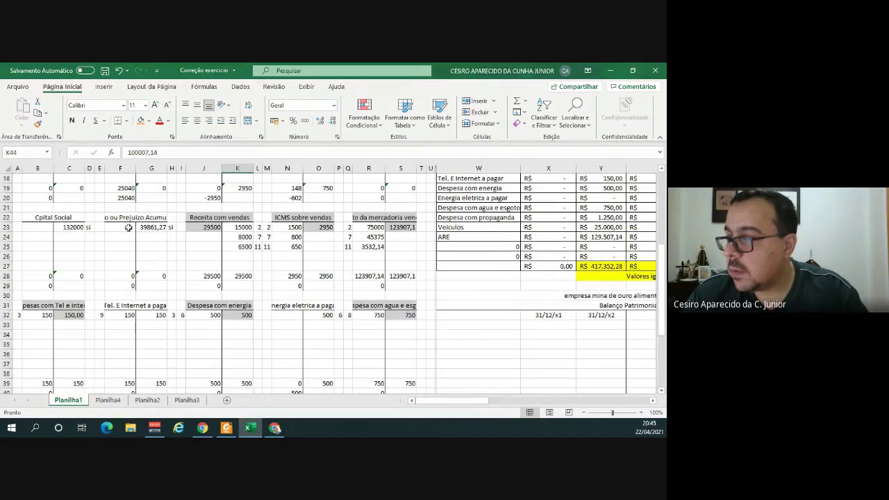
pyautogui.click(147, 236)
pyautogui.write('1')
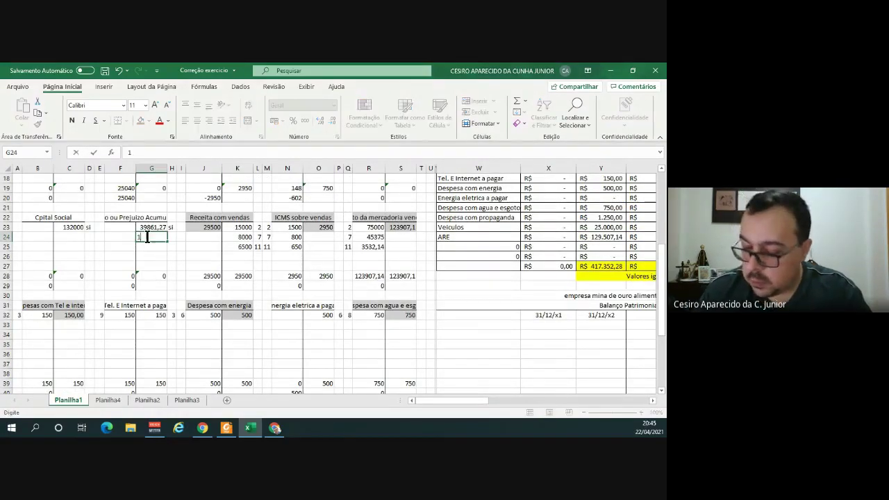
pyautogui.write('0007,14')
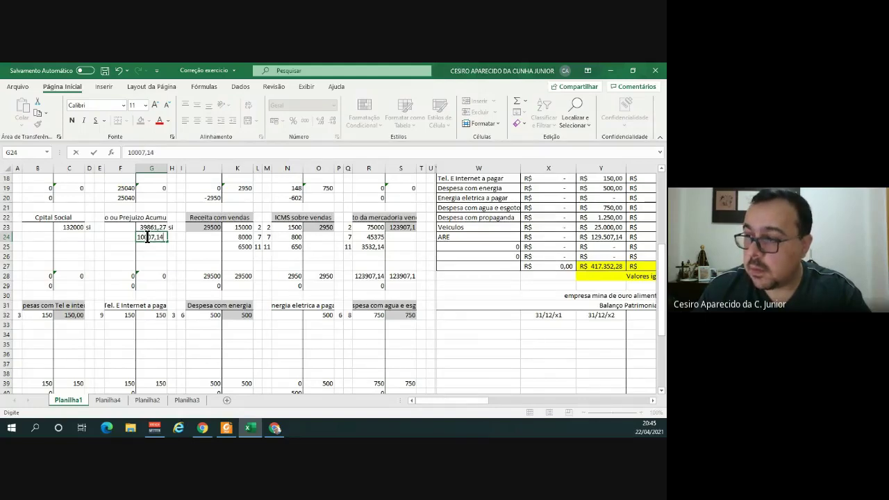
pyautogui.press('Return')
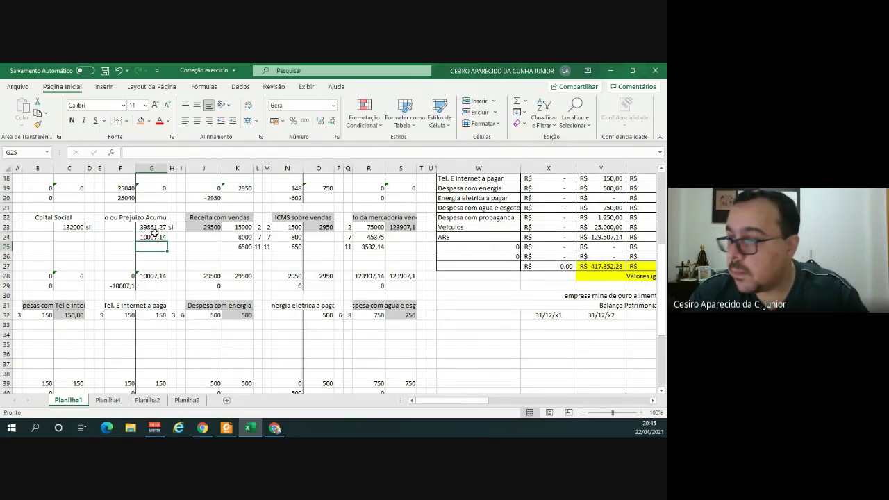
pyautogui.doubleClick(148, 237)
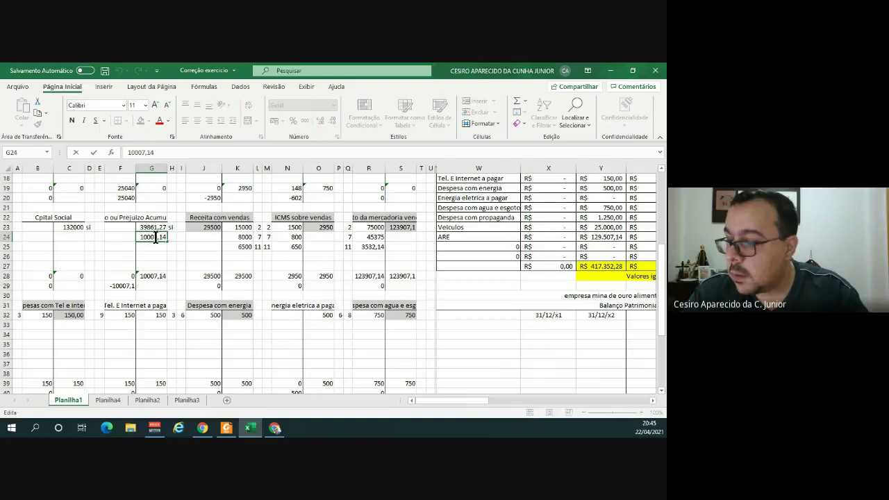
pyautogui.write('0')
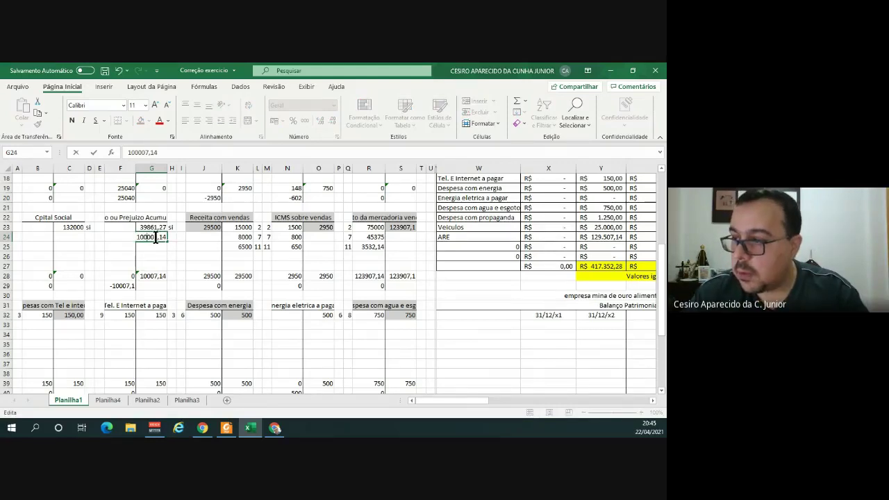
pyautogui.press('Return')
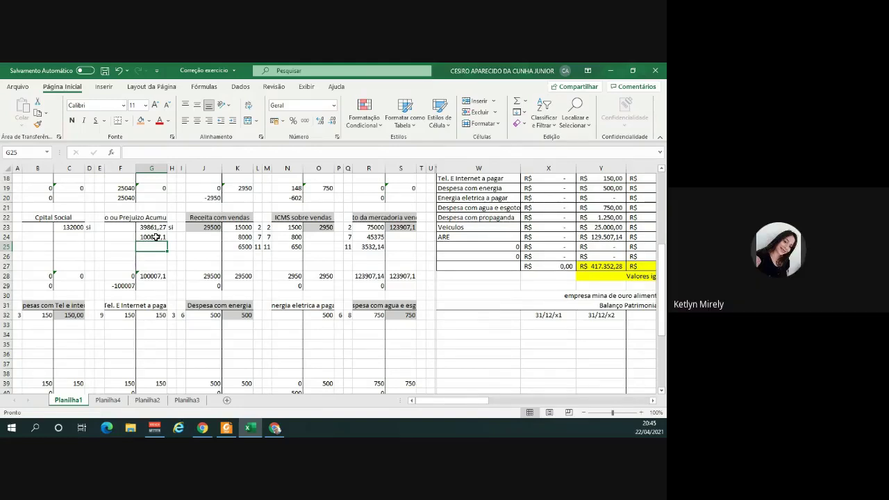
# Delete the credit posting in G24 of the Lucro ou Prejuizo Acumulado account.
pyautogui.scroll(-2, 156, 237)
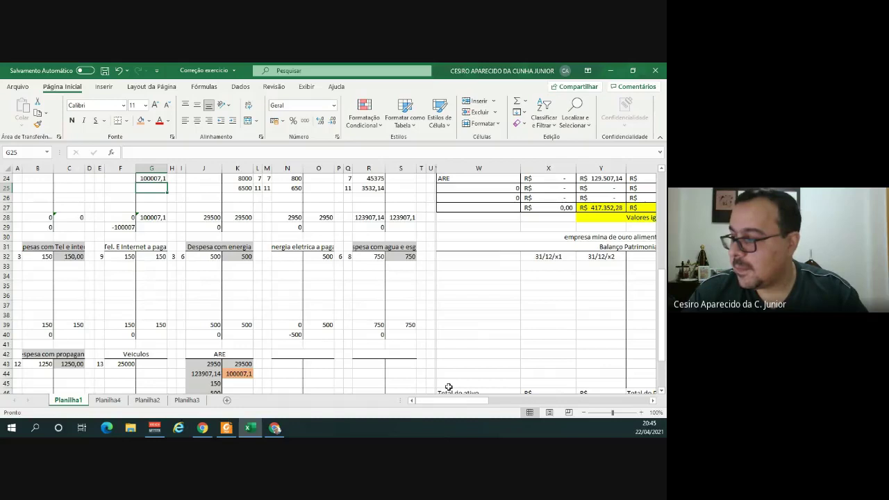
pyautogui.moveTo(453, 403); pyautogui.dragTo(413, 403)
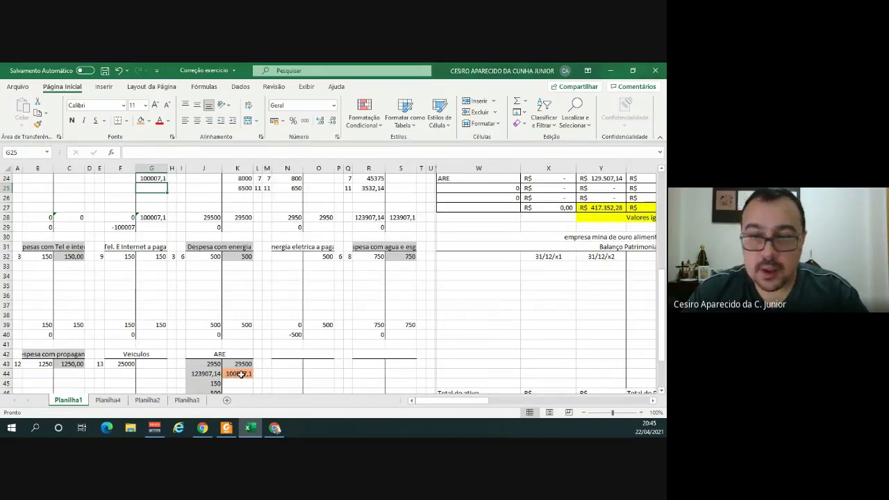
pyautogui.scroll(1, 157, 212)
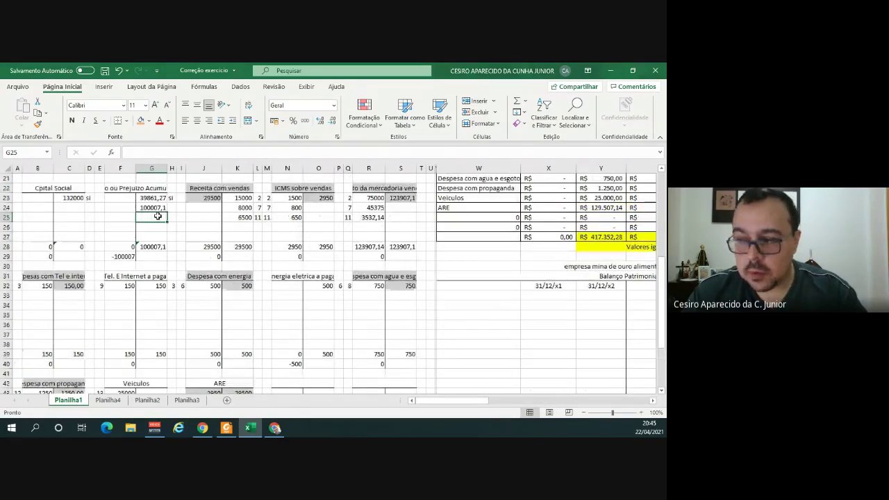
pyautogui.click(154, 207)
pyautogui.press('Delete')
# Post a debit of 100007,14 to the Lucro ou Prejuizo Acumulado account in F23 and shade it light orange.
pyautogui.click(125, 199)
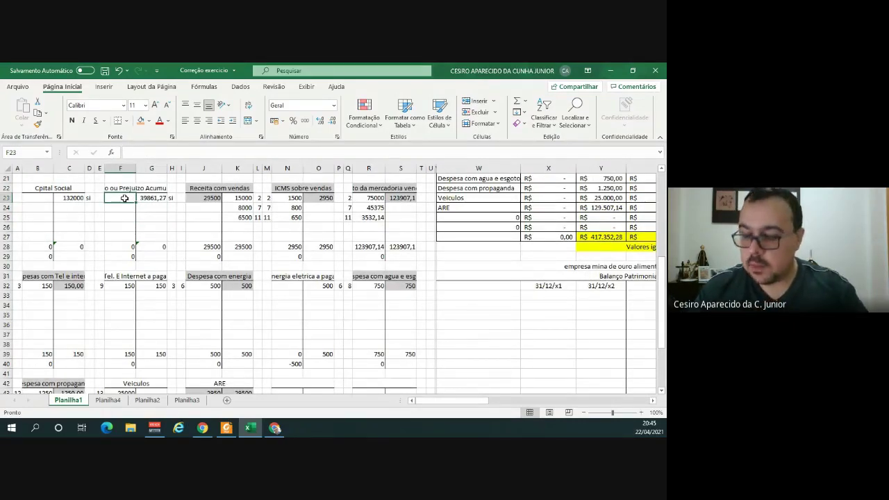
pyautogui.write('10000')
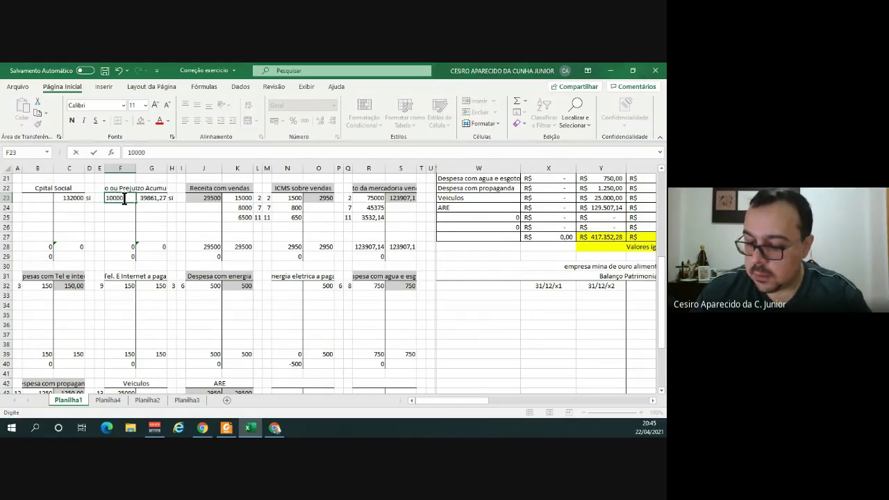
pyautogui.write('7,14')
pyautogui.press('Return')
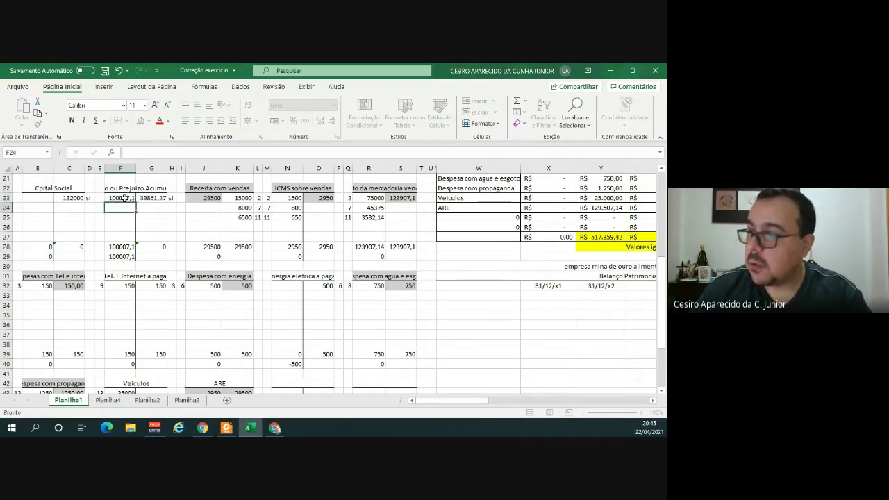
pyautogui.click(124, 199)
pyautogui.click(140, 121)
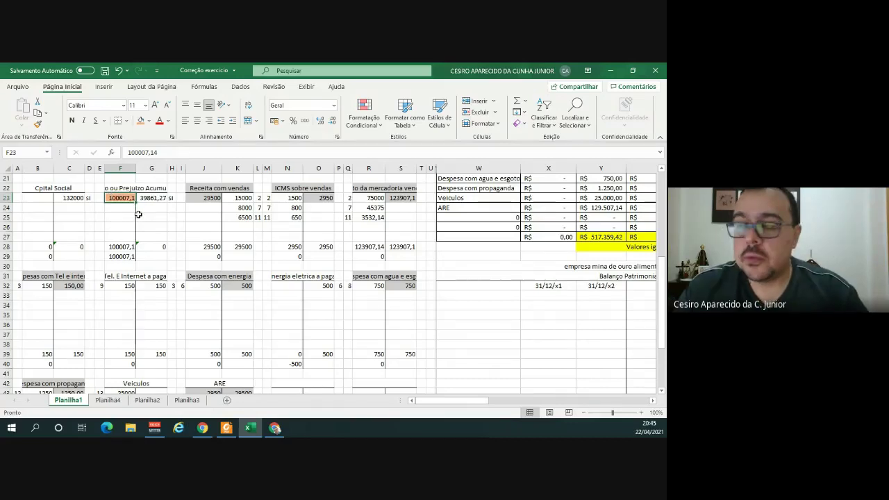
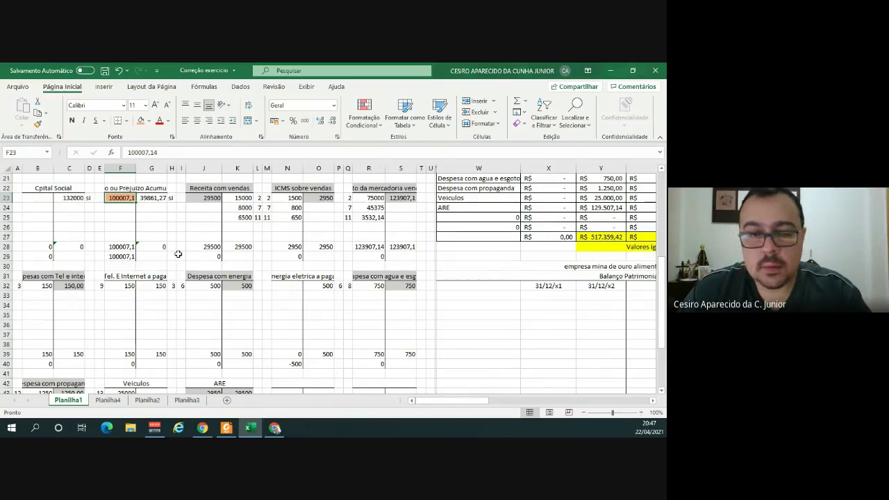
# Compare the ARE closing credit in K44 with the matching debit in the Lucro ou Prejuizo Acumulado account.
pyautogui.scroll(-2, 179, 264)
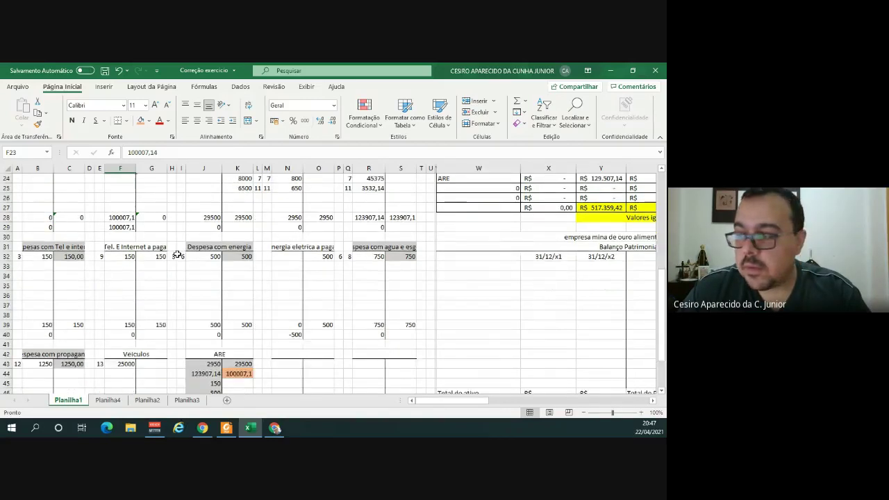
pyautogui.scroll(-1, 238, 357)
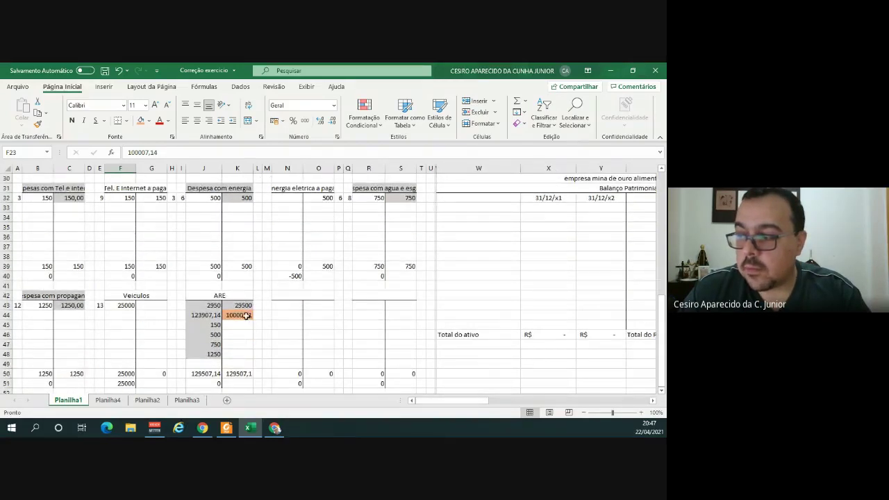
pyautogui.click(245, 315)
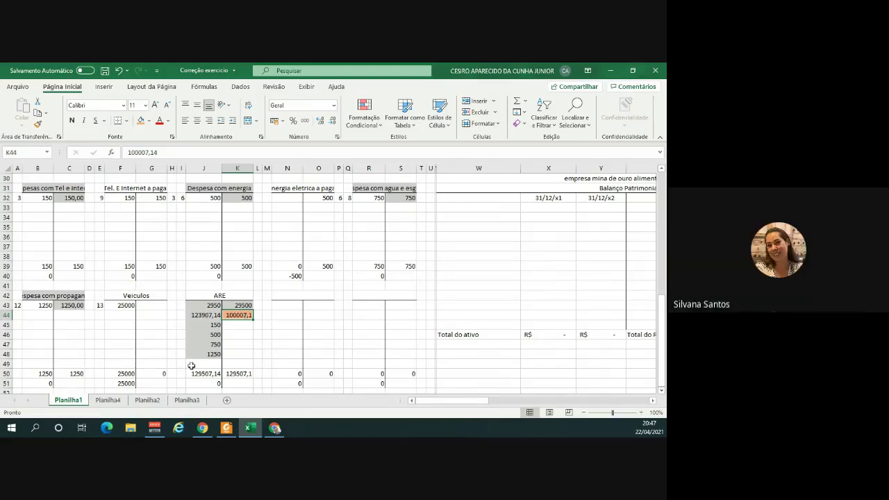
pyautogui.click(193, 364)
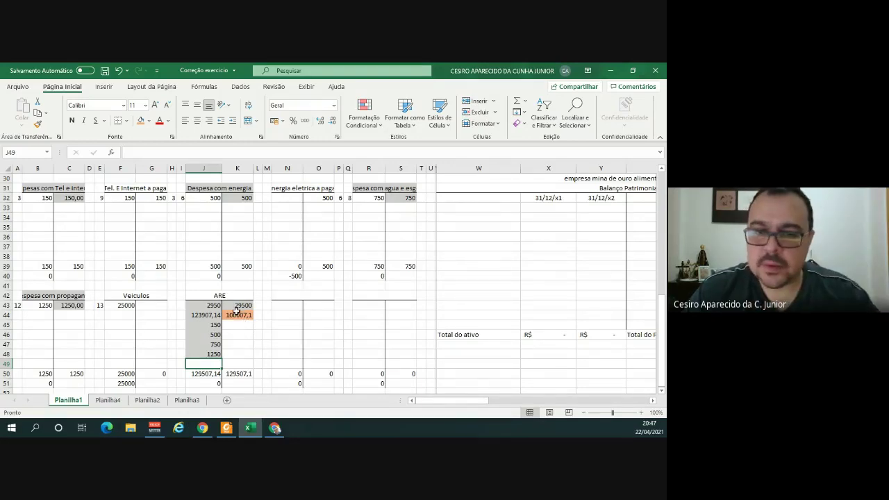
pyautogui.scroll(5, 236, 312)
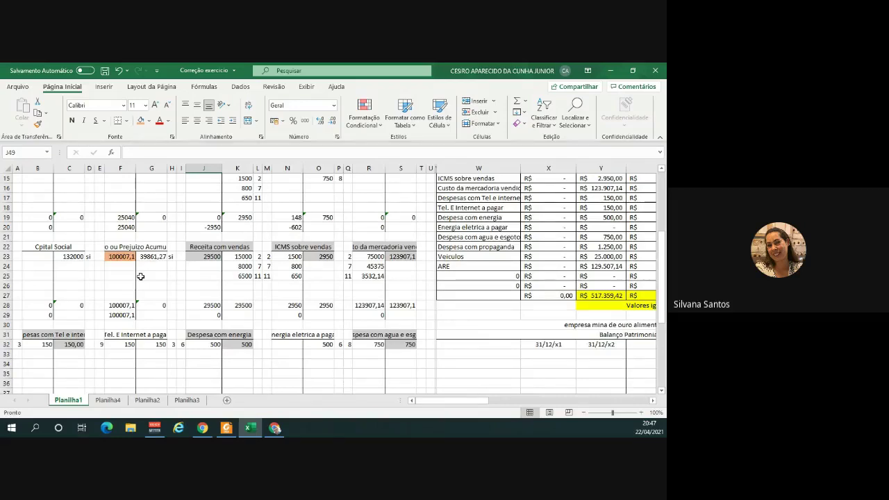
pyautogui.scroll(-3, 141, 277)
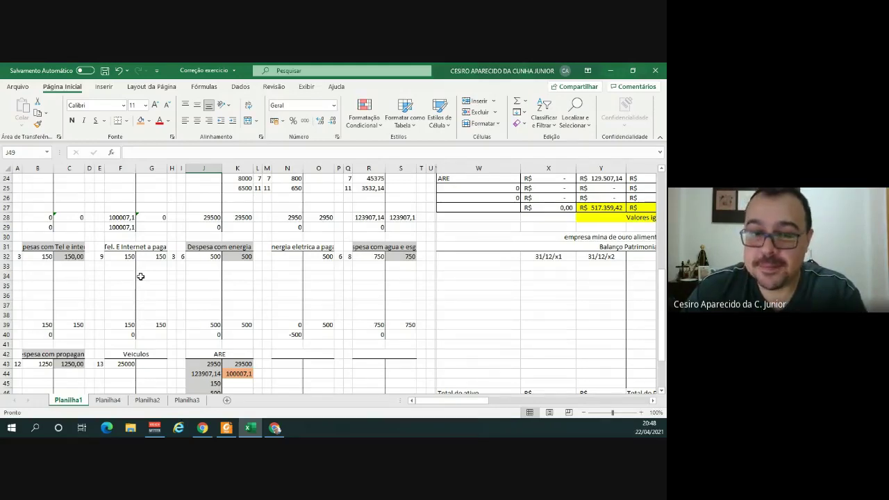
# Shade the trial balance rows for Receita com vendas, ICMS sobre vendas and cost of goods sold (W14:AA16) light green.
pyautogui.press('Right')
pyautogui.press('Right')
pyautogui.press('Right')
pyautogui.press('Right')
pyautogui.press('Right')
pyautogui.press('Right')
pyautogui.press('Right')
pyautogui.press('Right')
pyautogui.press('Right')
pyautogui.press('Right')
pyautogui.press('Right')
pyautogui.press('Right')
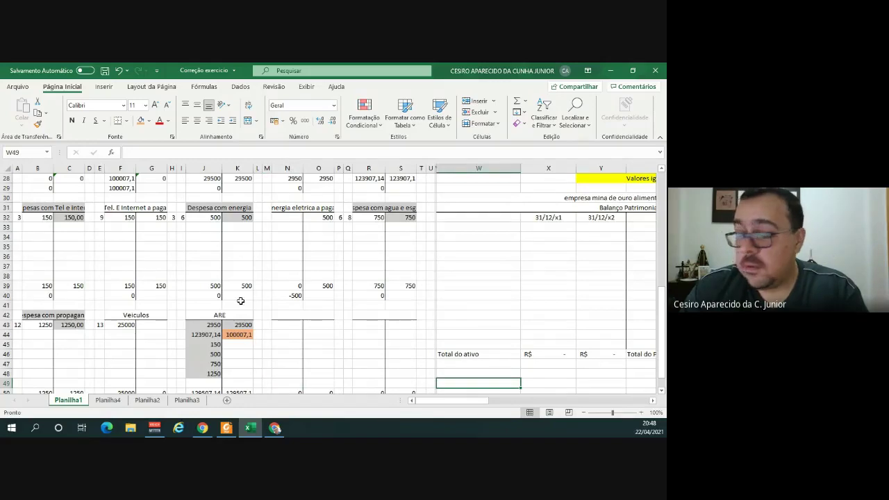
pyautogui.scroll(3, 259, 286)
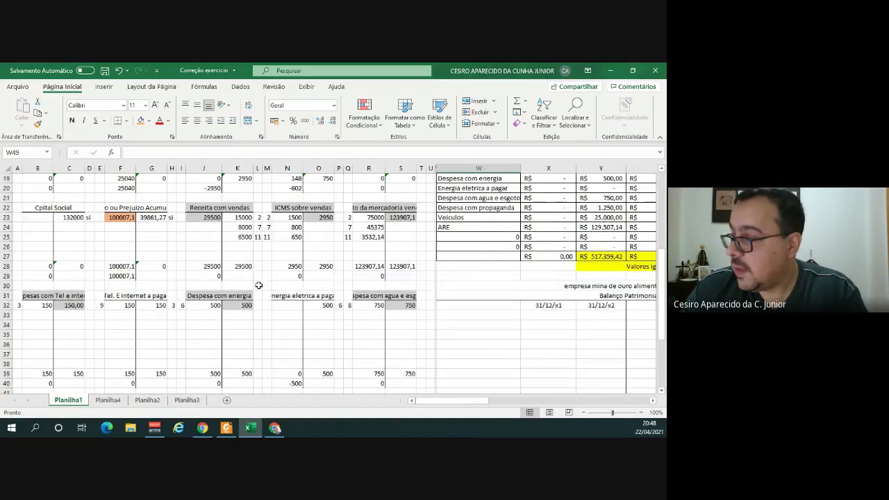
pyautogui.scroll(6, 486, 312)
pyautogui.click(548, 314)
pyautogui.press('Right')
pyautogui.press('Right')
pyautogui.press('Right')
pyautogui.press('Right')
pyautogui.press('Right')
pyautogui.scroll(-2, 491, 264)
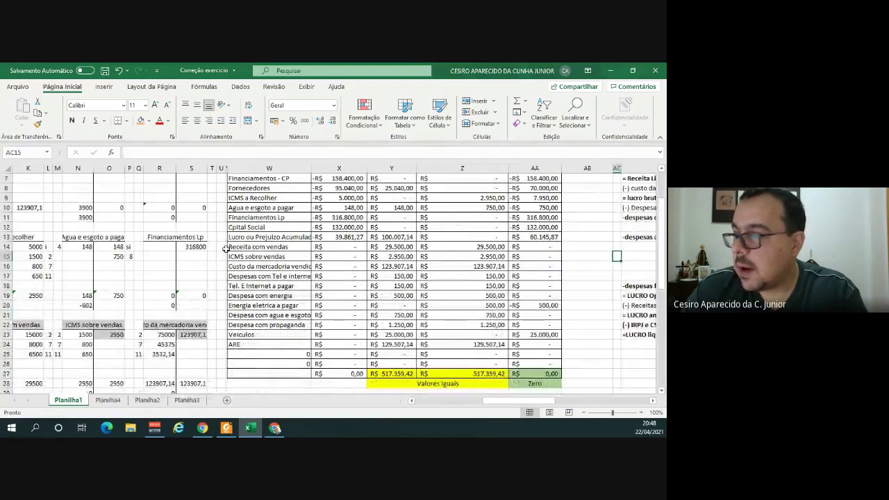
pyautogui.click(271, 247)
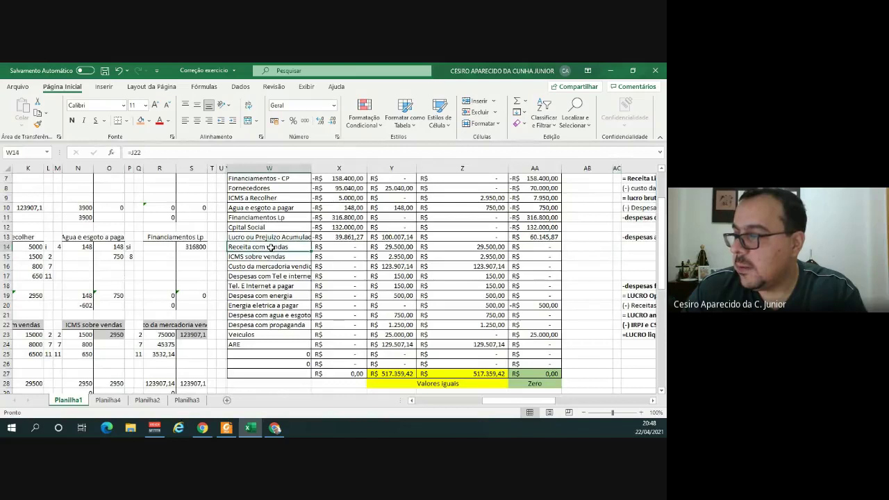
pyautogui.moveTo(273, 246); pyautogui.dragTo(543, 262)
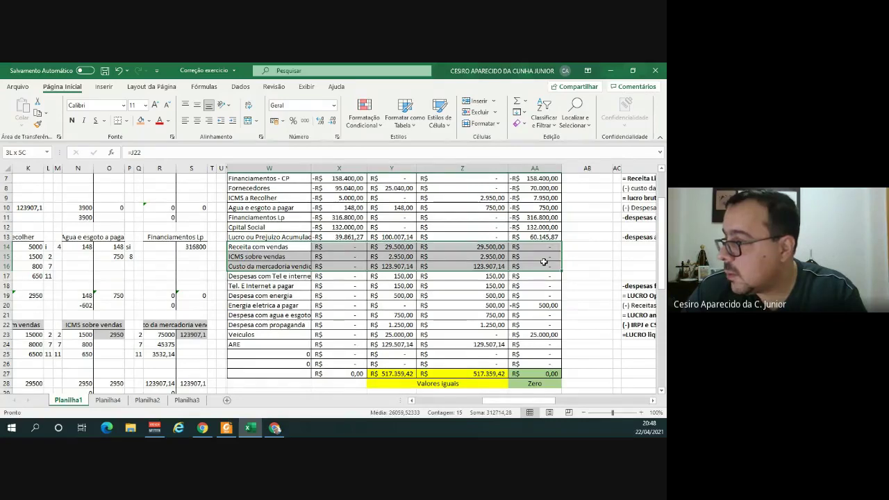
pyautogui.moveTo(543, 262); pyautogui.dragTo(544, 263)
pyautogui.click(150, 121)
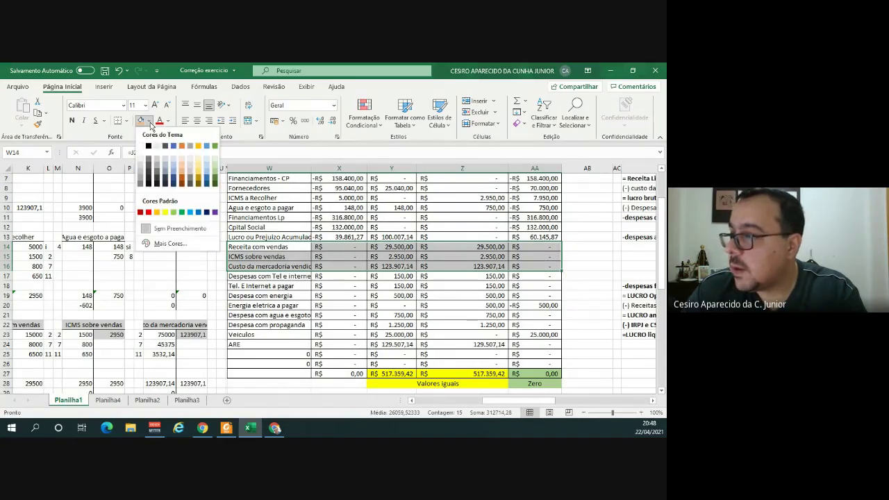
pyautogui.click(213, 161)
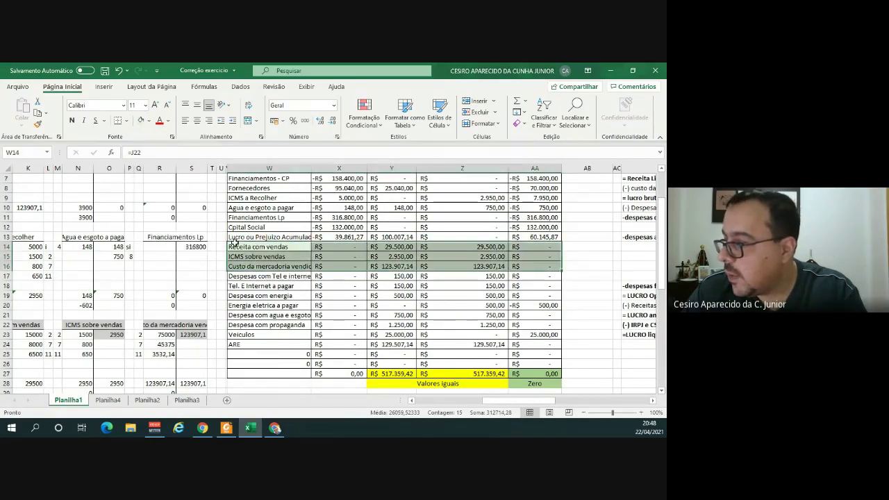
# Shade the trial balance rows for telephone and internet, energy, water and sewage, and advertising expenses (rows 17, 19, 21 and 22) light green.
pyautogui.click(248, 276)
pyautogui.moveTo(248, 276); pyautogui.dragTo(527, 278)
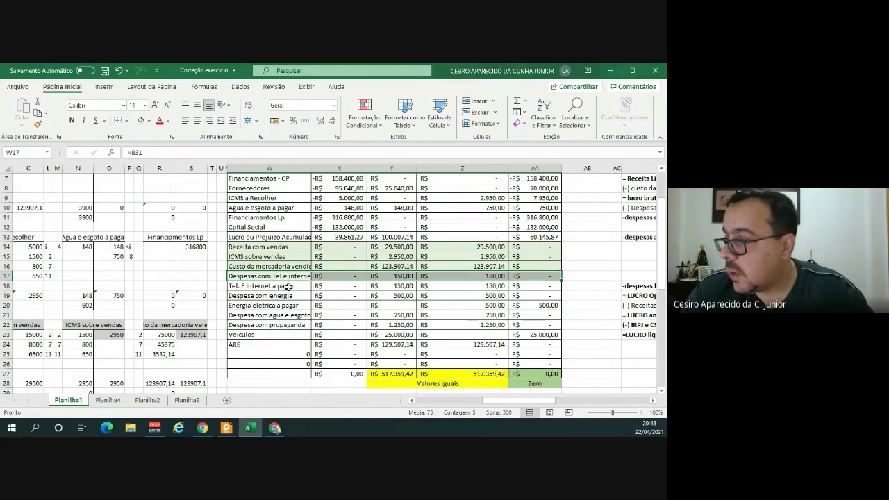
pyautogui.moveTo(281, 296); pyautogui.dragTo(537, 299)
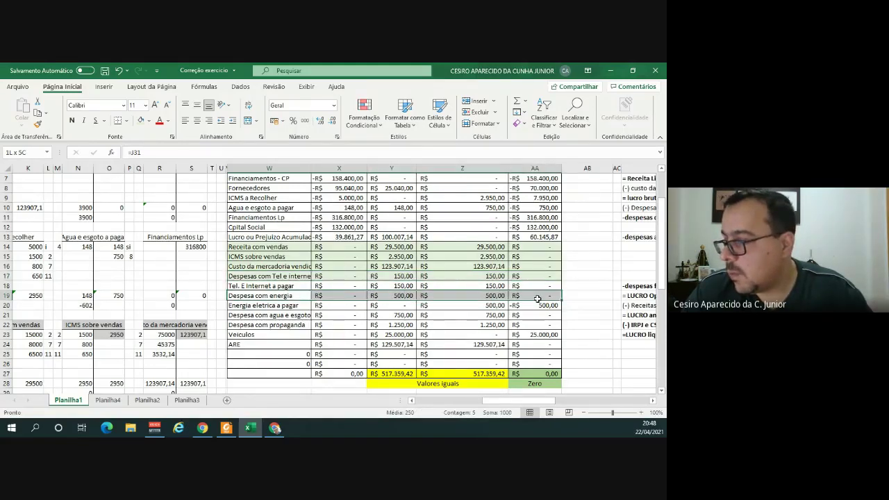
pyautogui.click(305, 316)
pyautogui.moveTo(304, 316); pyautogui.dragTo(535, 325)
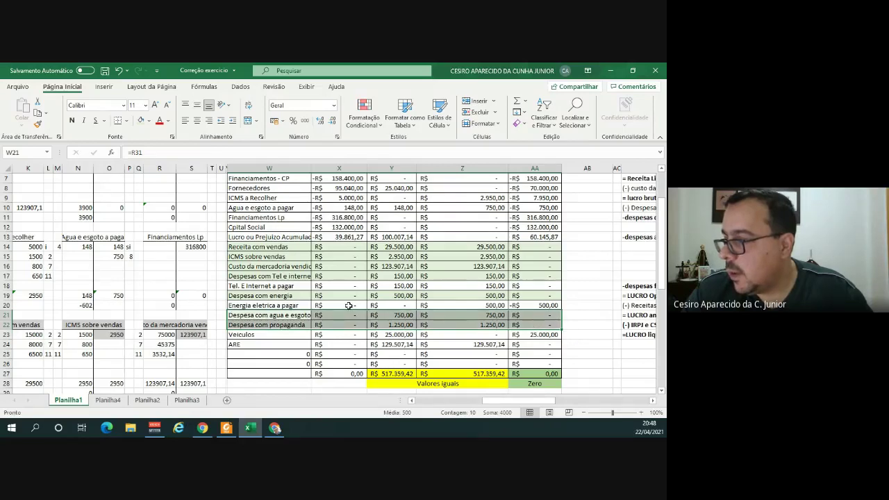
pyautogui.click(372, 245)
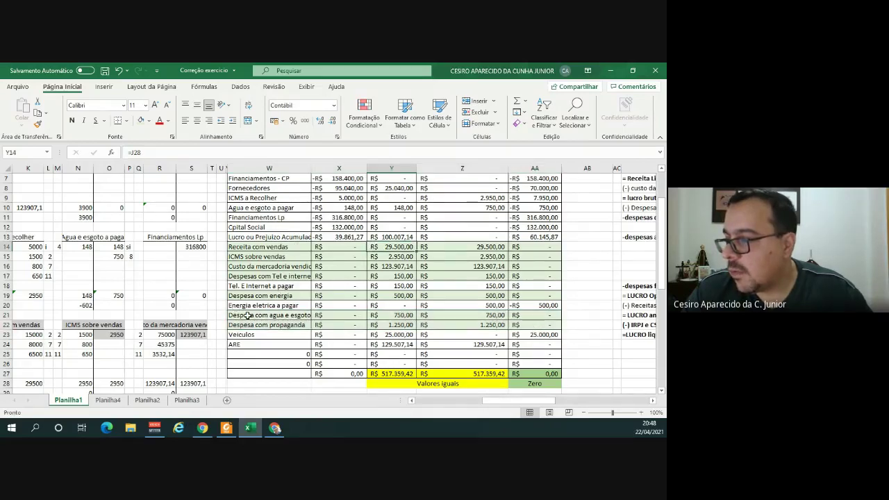
pyautogui.scroll(1, 246, 316)
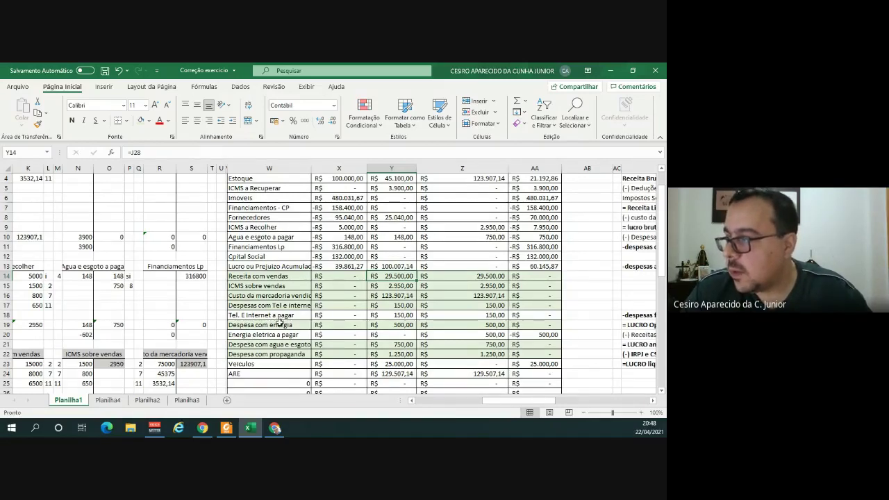
pyautogui.scroll(1, 280, 323)
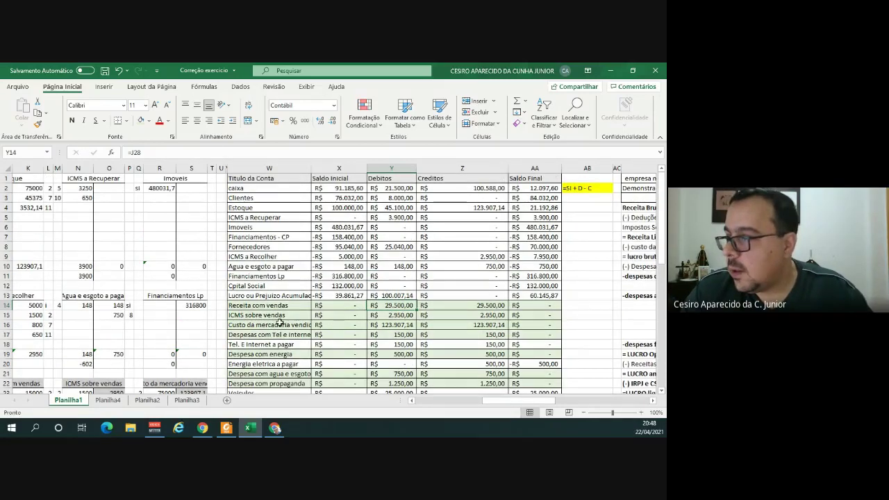
# Shade the trial balance rows from caixa through Imoveis (W2:AA6) light green.
pyautogui.click(148, 121)
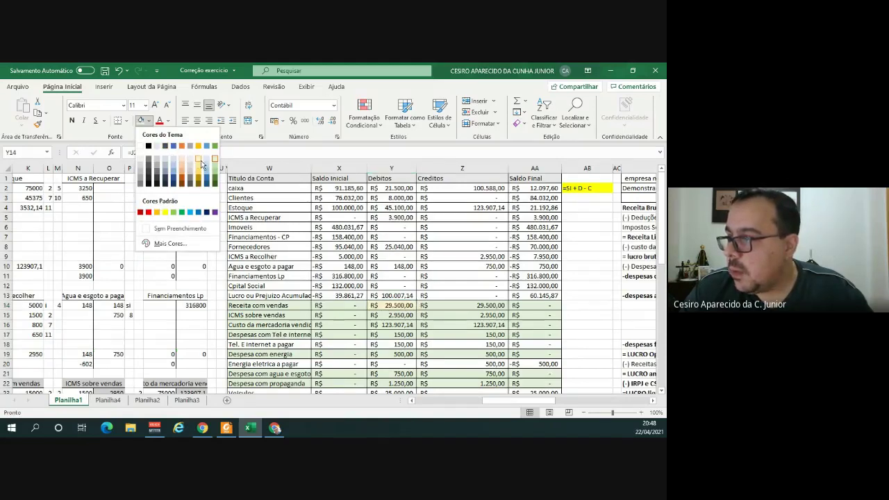
pyautogui.click(260, 189)
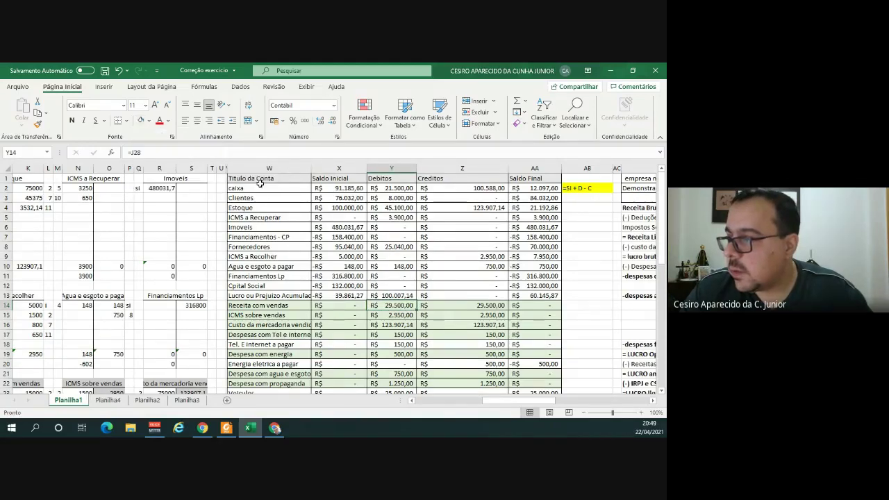
pyautogui.click(259, 188)
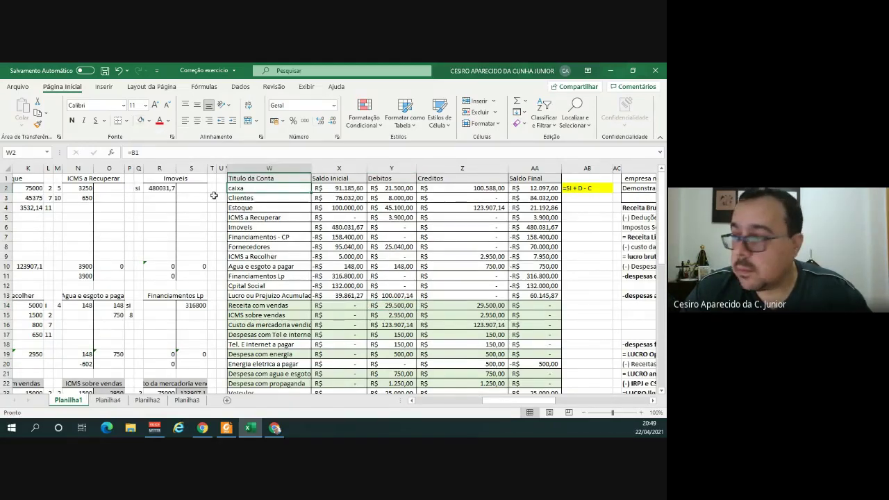
pyautogui.moveTo(261, 191); pyautogui.dragTo(524, 226)
pyautogui.click(142, 121)
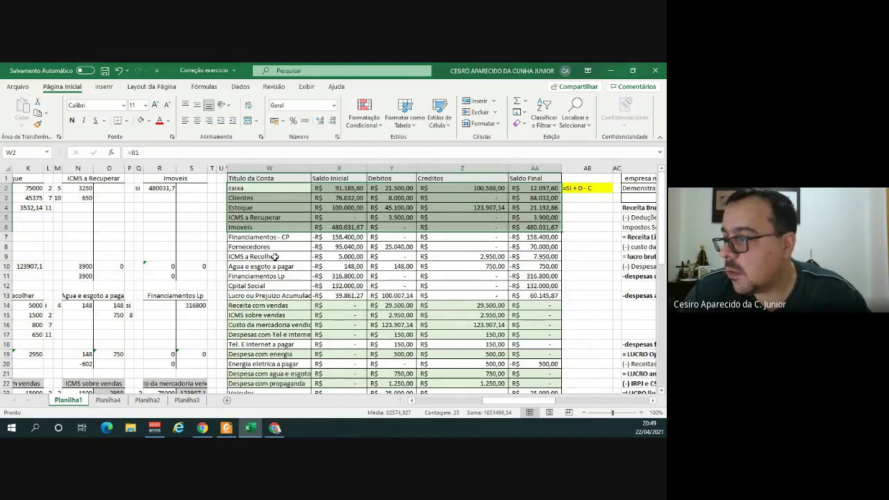
# Shade the Veiculos row of the trial balance (W23:AA23) light gold.
pyautogui.scroll(-1, 275, 256)
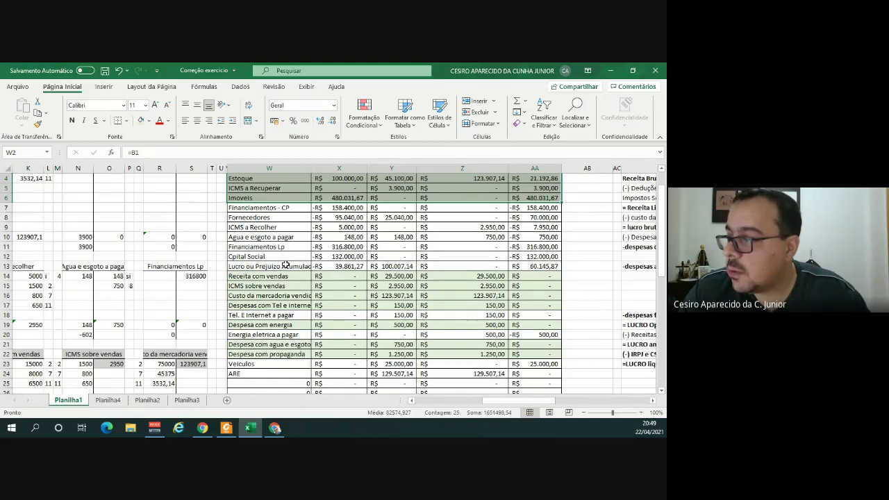
pyautogui.scroll(-1, 285, 266)
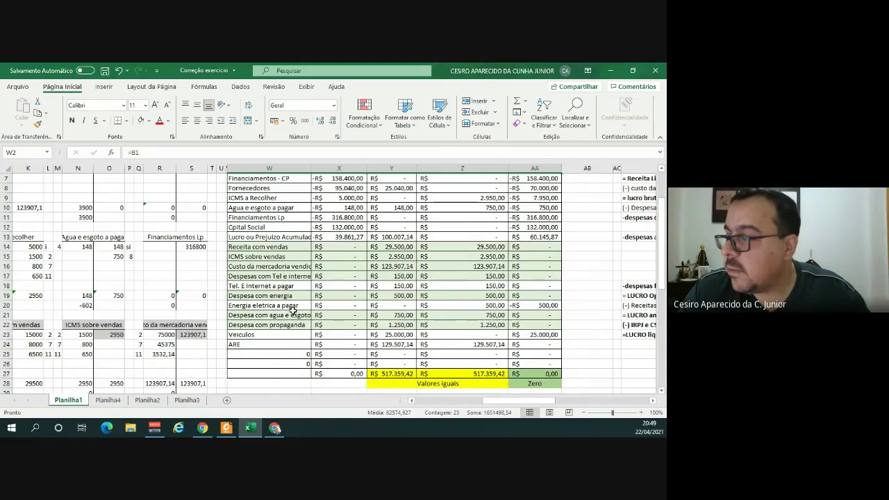
pyautogui.scroll(-1, 292, 310)
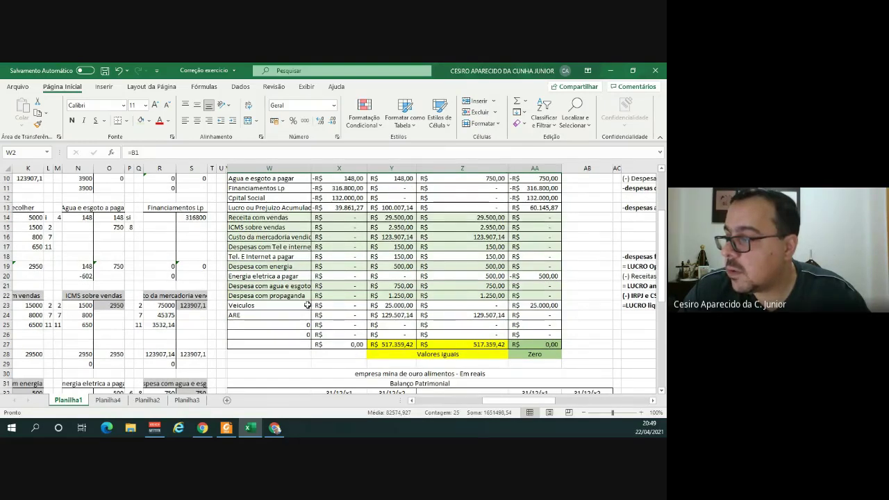
pyautogui.moveTo(295, 305); pyautogui.dragTo(535, 306)
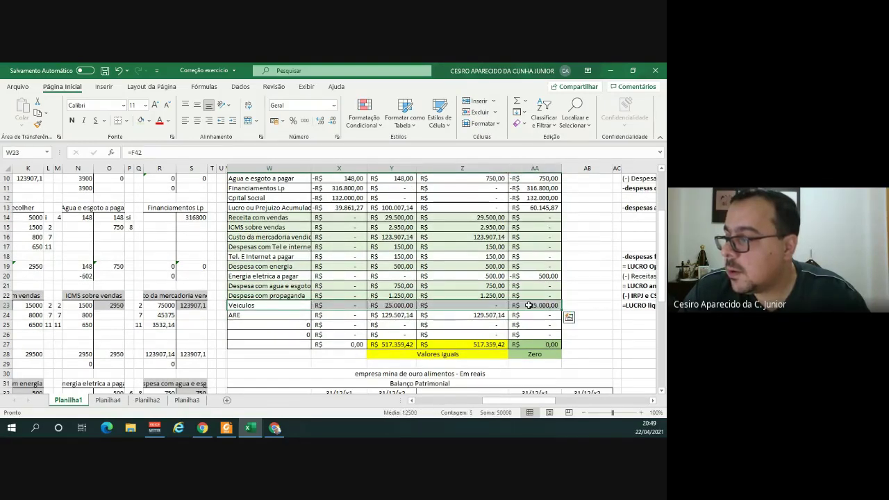
pyautogui.click(148, 121)
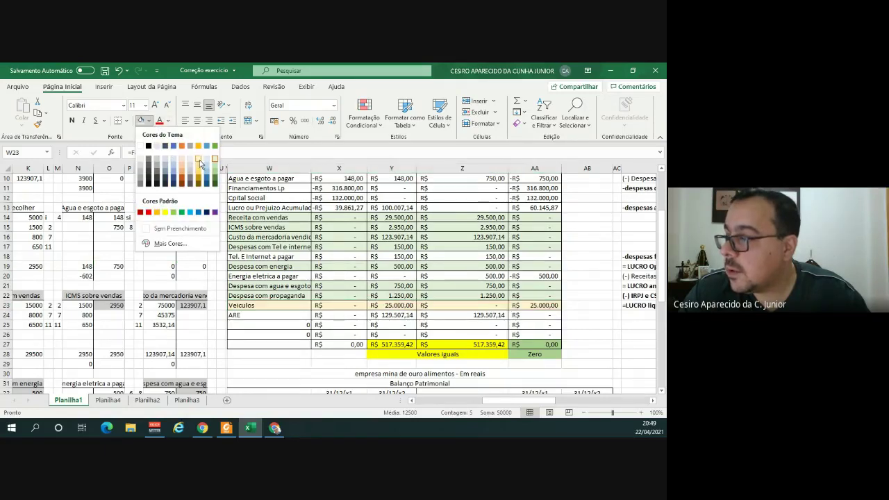
pyautogui.click(200, 162)
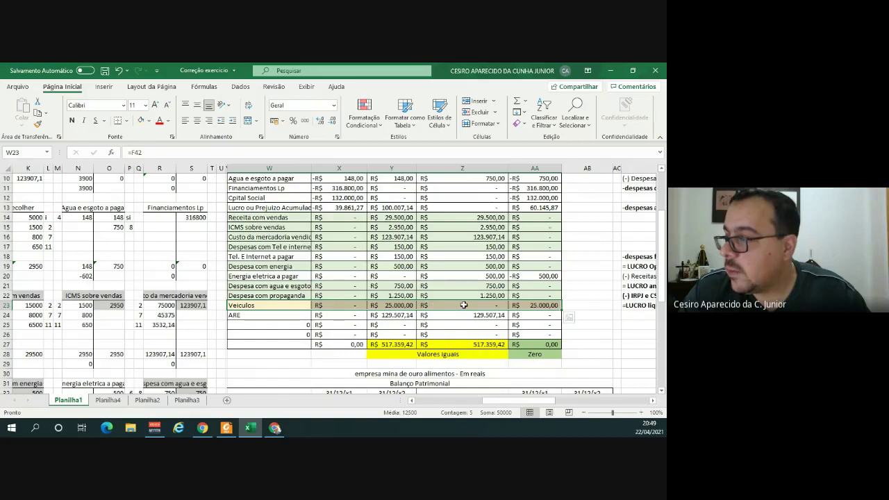
# Shade the trial balance rows from caixa through Imoveis (W2:AA6) light gold.
pyautogui.scroll(1, 463, 305)
pyautogui.scroll(2, 463, 305)
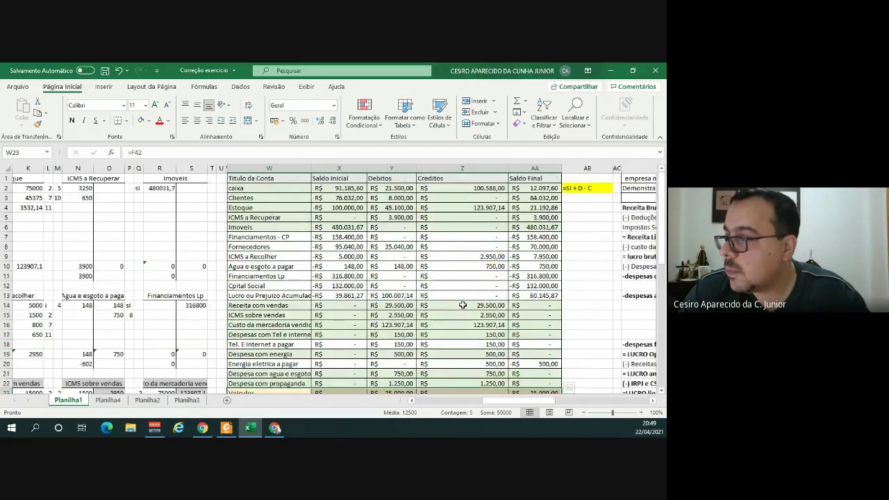
pyautogui.click(301, 189)
pyautogui.moveTo(301, 189); pyautogui.dragTo(531, 226)
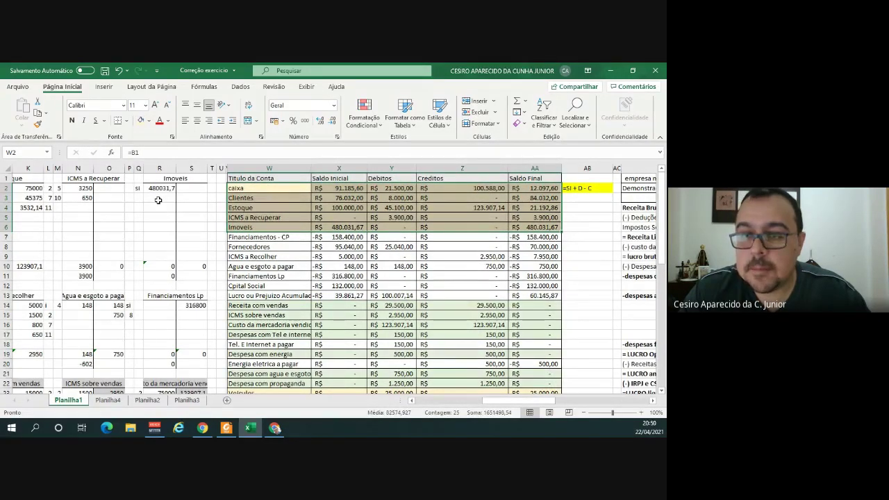
# Change the company name in the Balanço Patrimonial heading (W30) to Sofia Modas, keeping the "- Em reais" suffix.
pyautogui.scroll(-5, 306, 263)
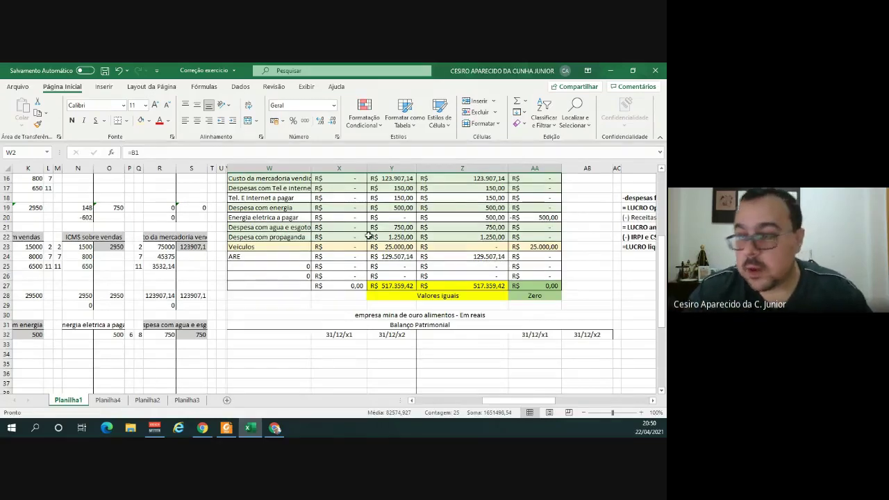
pyautogui.click(383, 314)
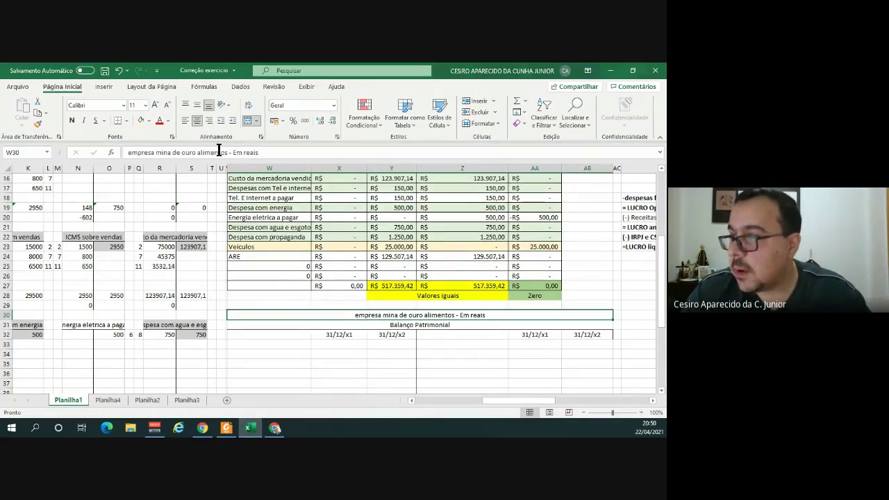
pyautogui.moveTo(227, 152); pyautogui.dragTo(95, 152)
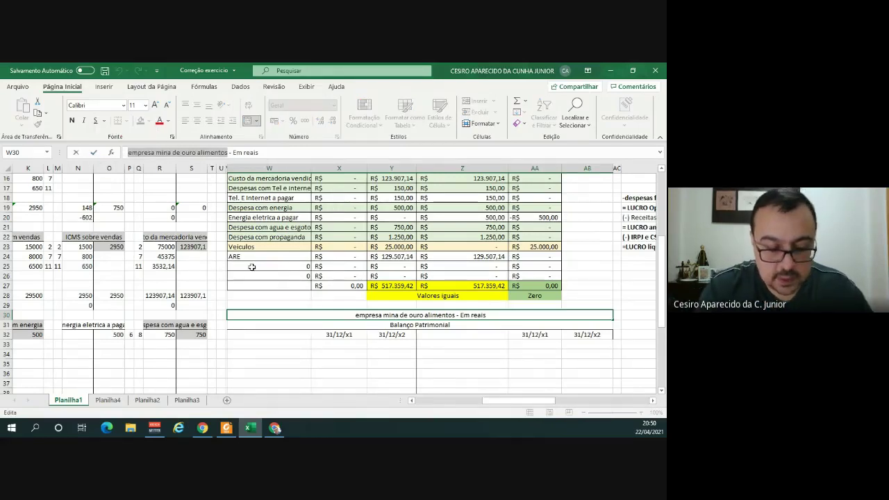
pyautogui.write('Sofia')
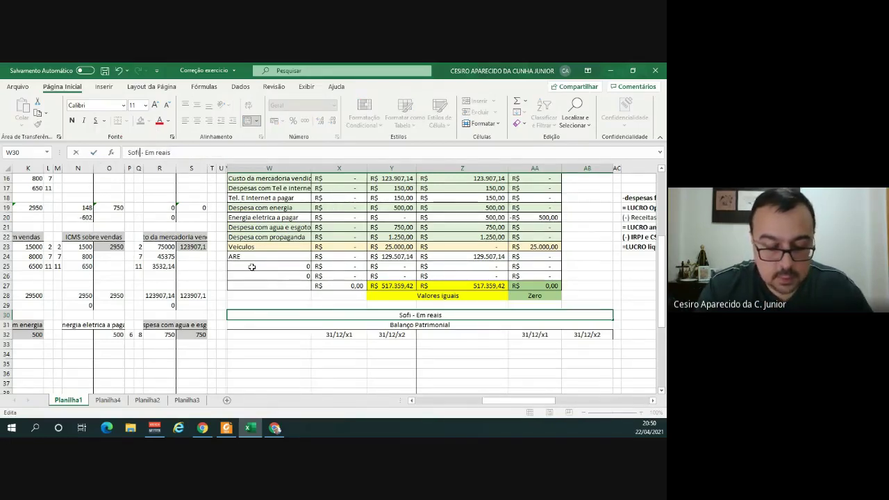
pyautogui.write(' Modas')
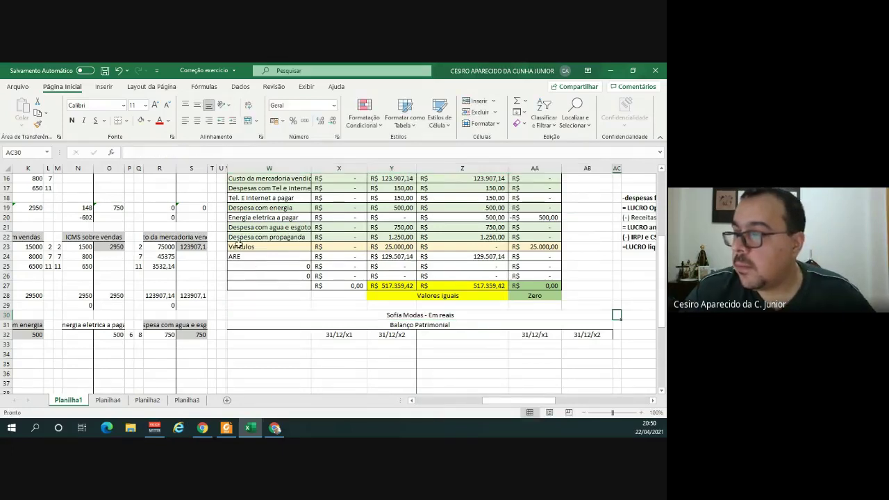
pyautogui.click(404, 314)
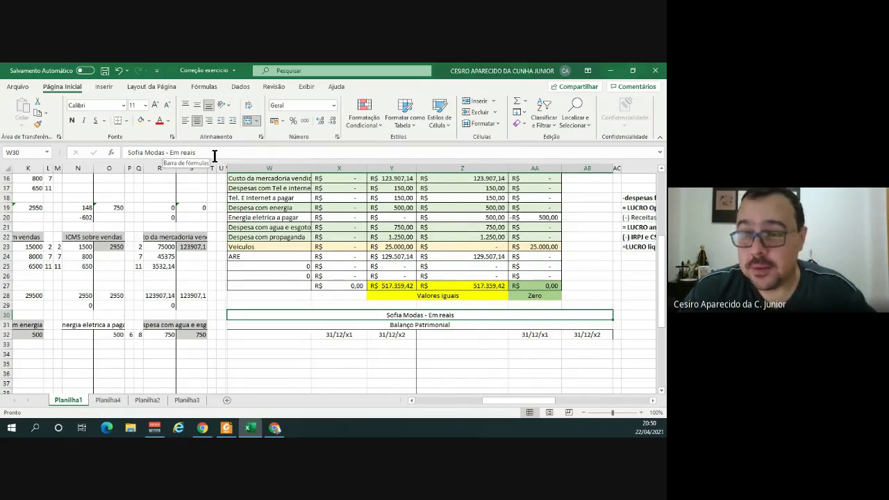
# Set the asset-side date headings of the Balanço Patrimonial to 31/12/x2 in X32 and 31/12/x3 in Y32.
pyautogui.click(379, 324)
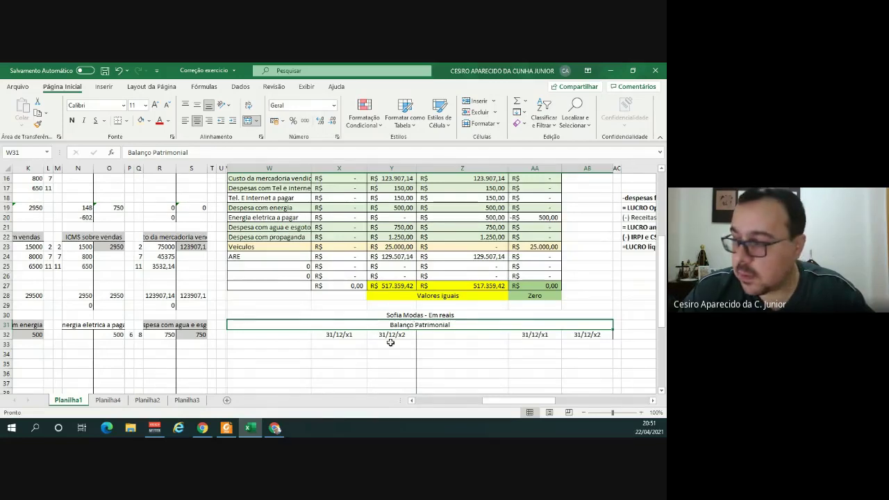
pyautogui.click(349, 335)
pyautogui.click(396, 334)
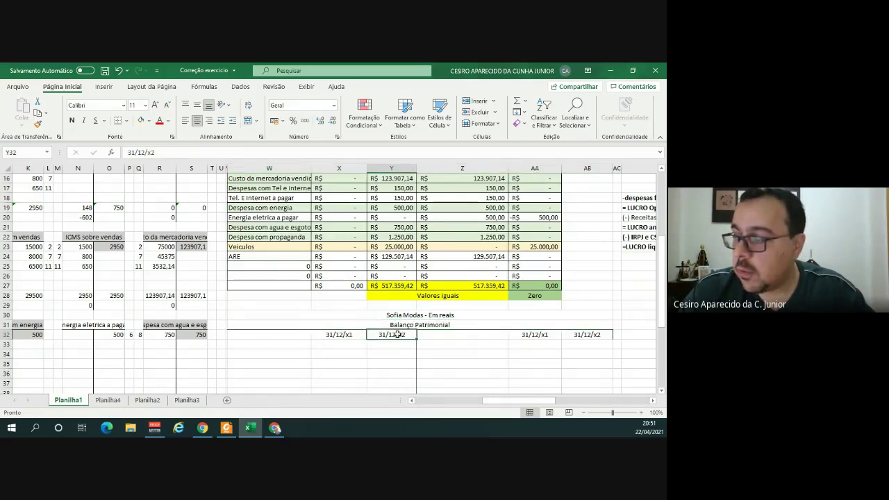
pyautogui.click(356, 334)
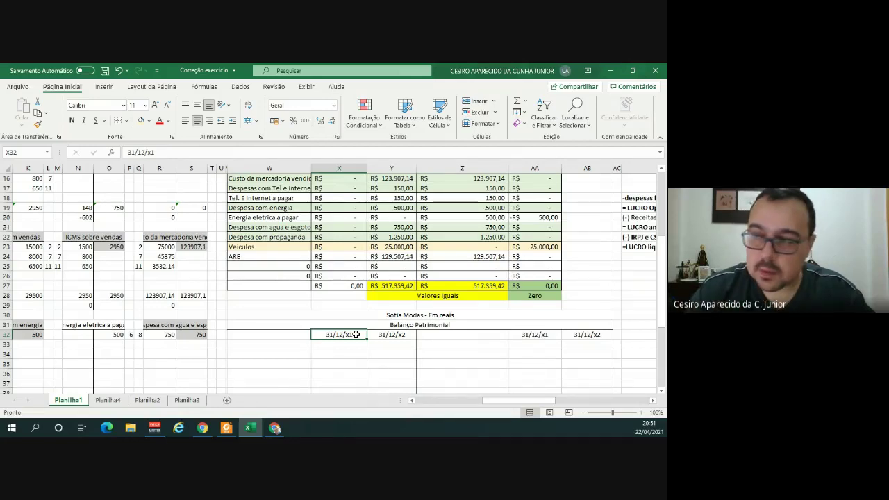
pyautogui.click(197, 151)
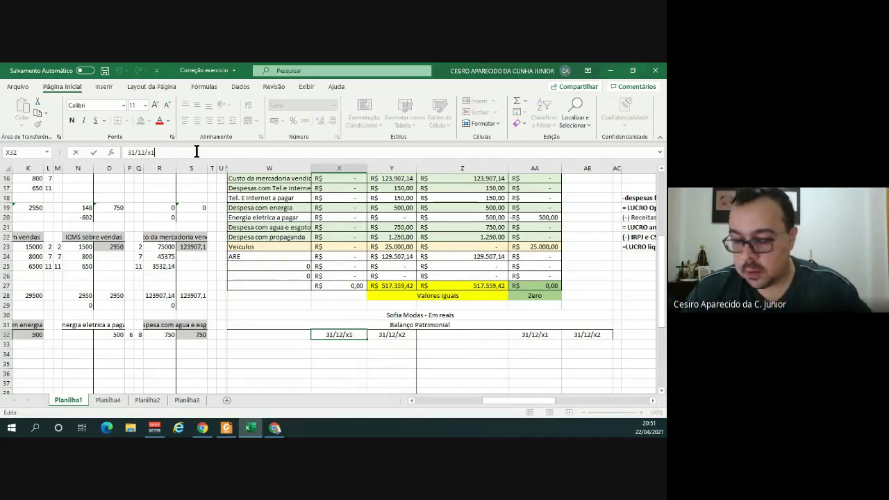
pyautogui.press('BackSpace')
pyautogui.write('2')
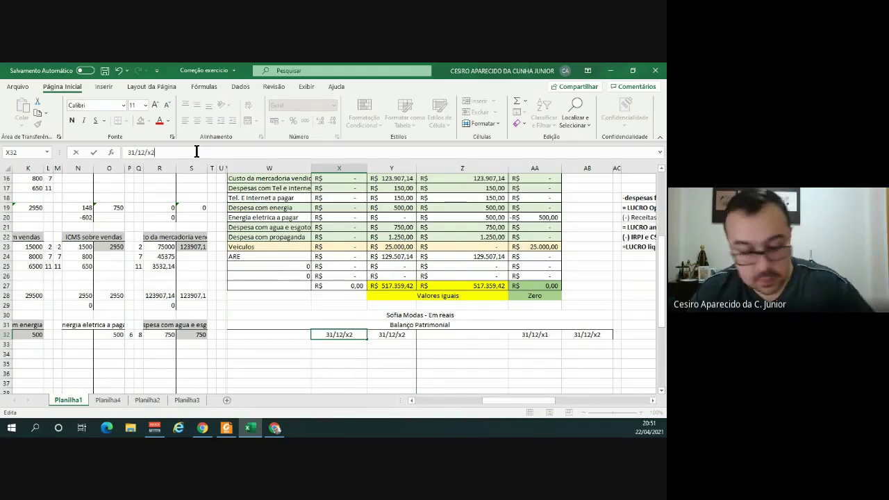
pyautogui.press('Tab')
pyautogui.click(196, 151)
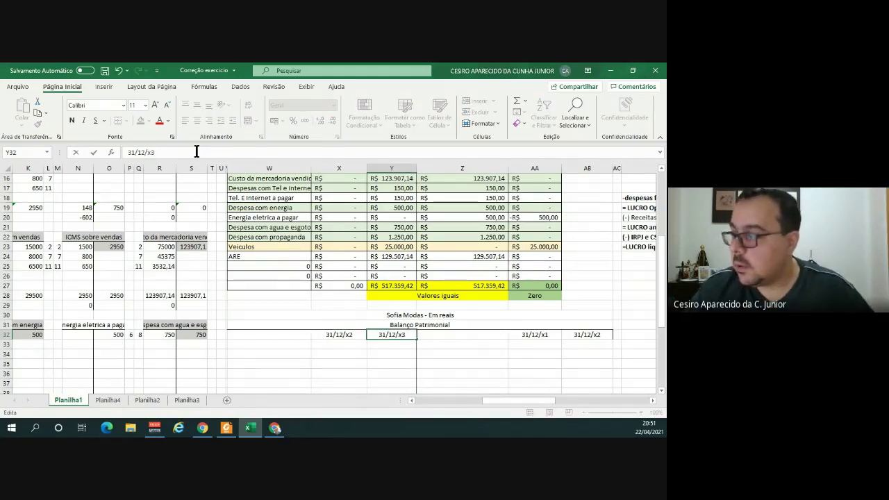
pyautogui.press('Tab')
# Set the first liabilities-side date heading of the balance sheet in AA32 to 31/12/x2.
pyautogui.press('Tab')
pyautogui.click(196, 151)
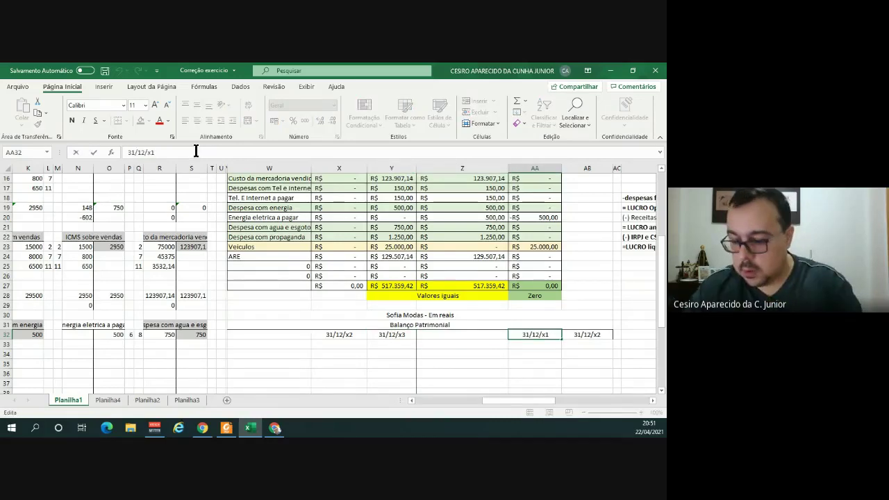
pyautogui.press('BackSpace')
pyautogui.write('2')
pyautogui.press('Tab')
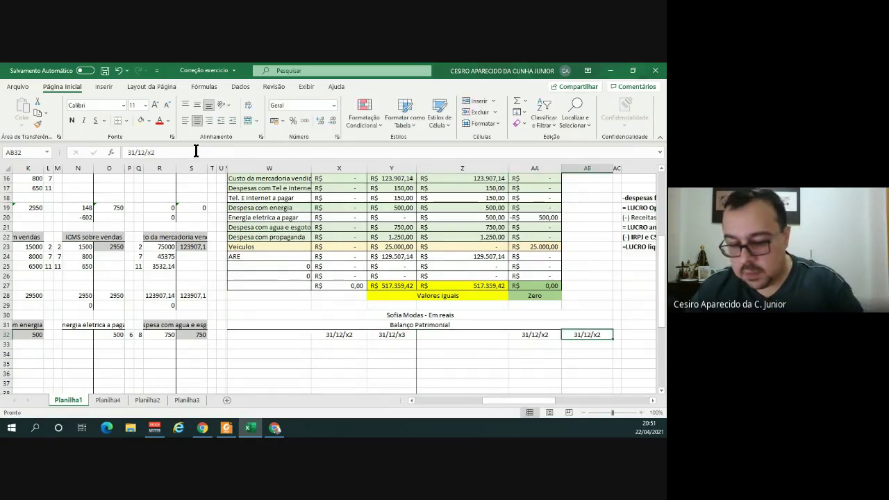
pyautogui.press('BackSpace')
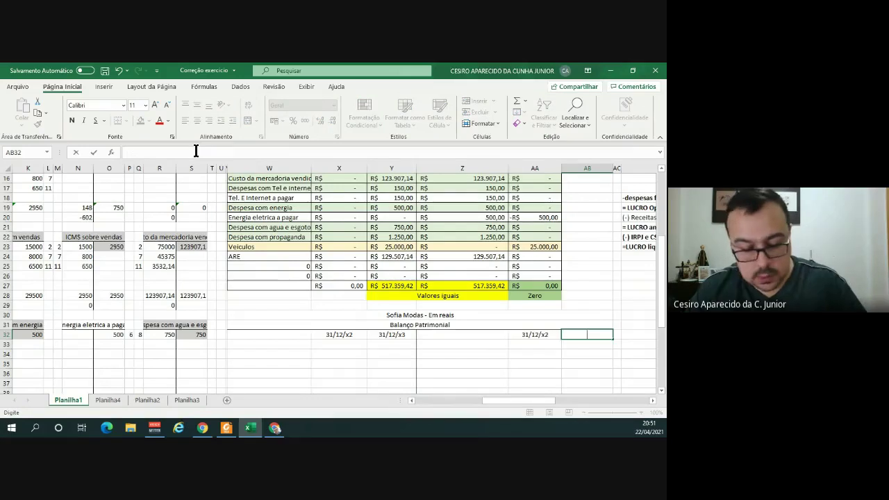
pyautogui.write('3')
pyautogui.press('Return')
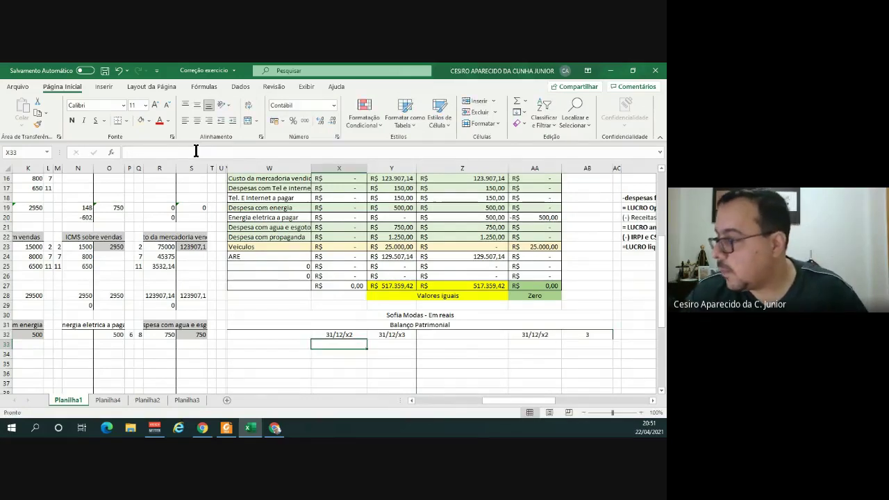
pyautogui.click(590, 335)
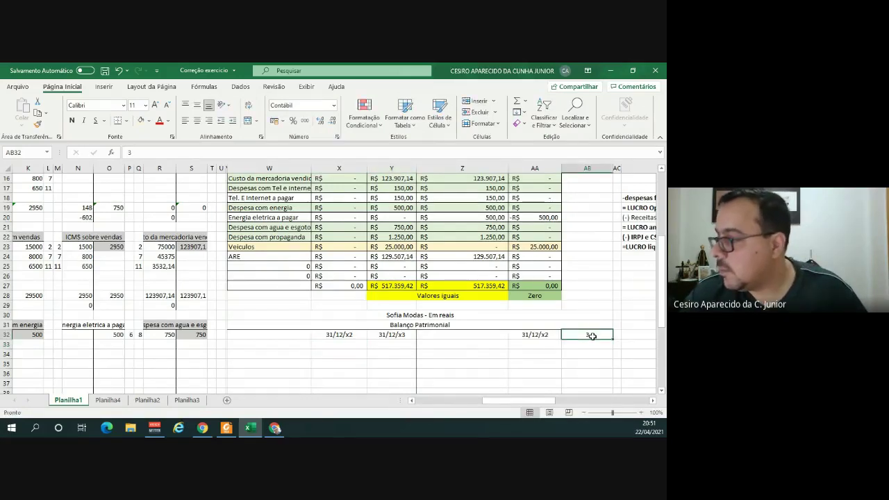
pyautogui.click(119, 70)
# Set the second liabilities-side date heading of the balance sheet in AB32 to 31/12/x3.
pyautogui.click(196, 151)
pyautogui.press('BackSpace')
pyautogui.write('3')
pyautogui.press('Return')
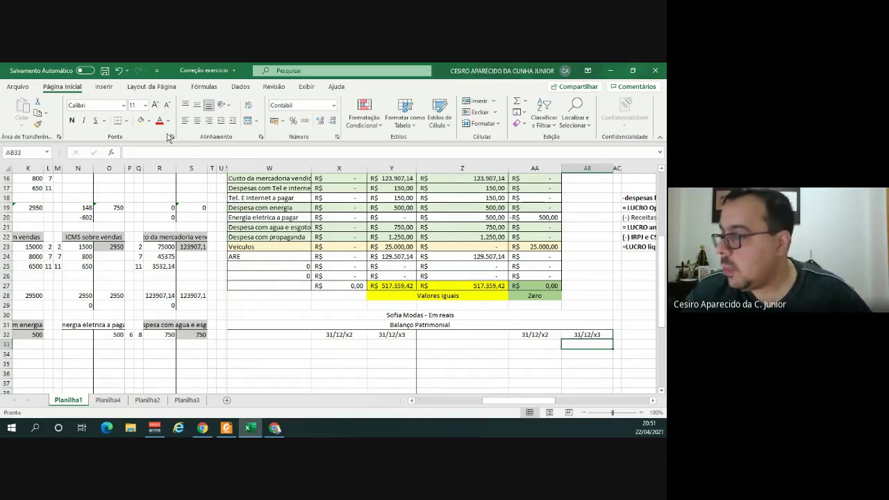
# Enter the heading "Ativo Circulante" in W33, the first row under the asset-side date headings.
pyautogui.scroll(-1, 431, 343)
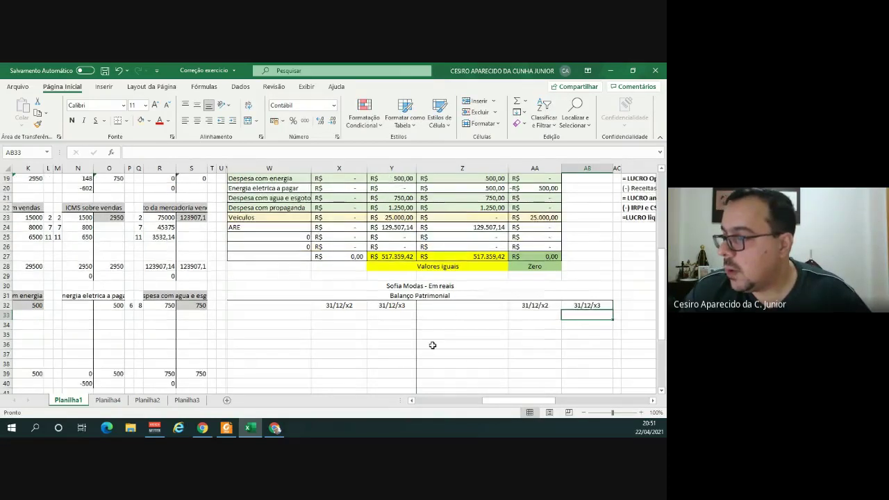
pyautogui.scroll(-2, 432, 345)
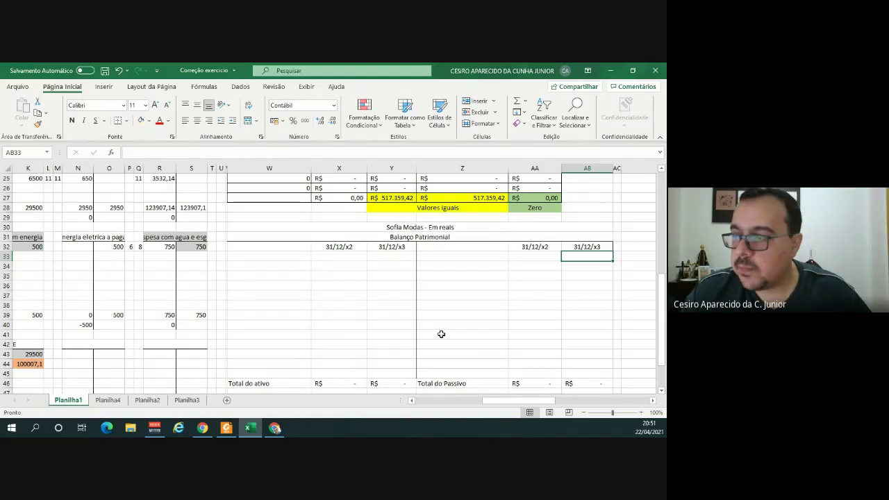
pyautogui.click(254, 255)
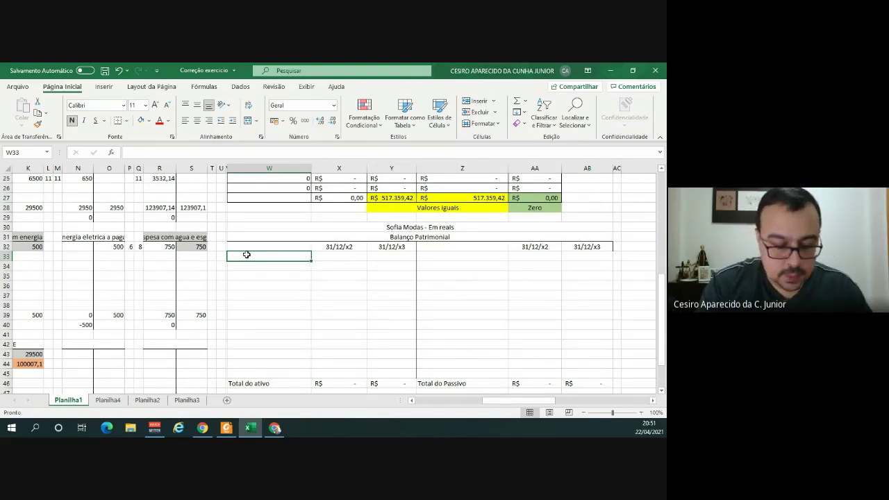
pyautogui.write('Ativo')
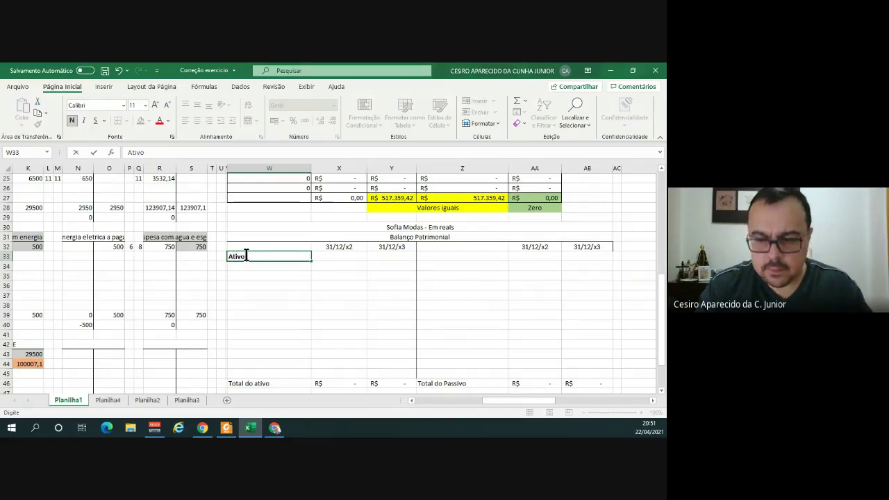
pyautogui.write(' Cir')
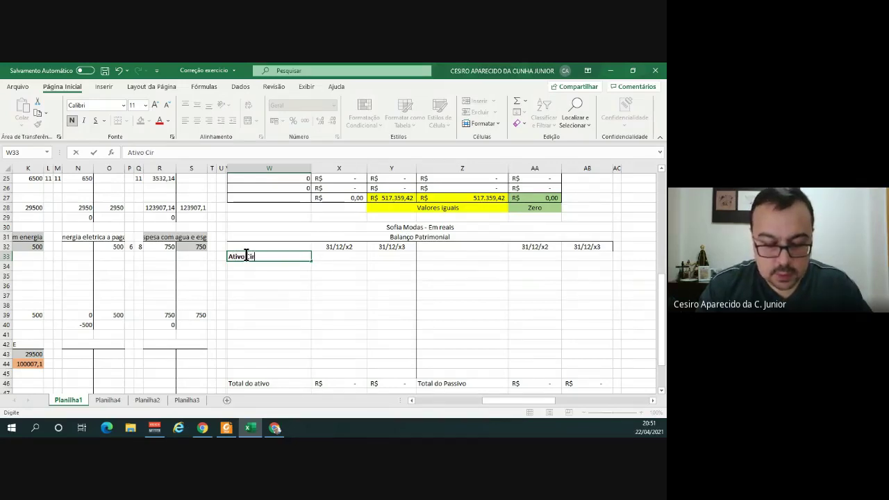
pyautogui.write('culante')
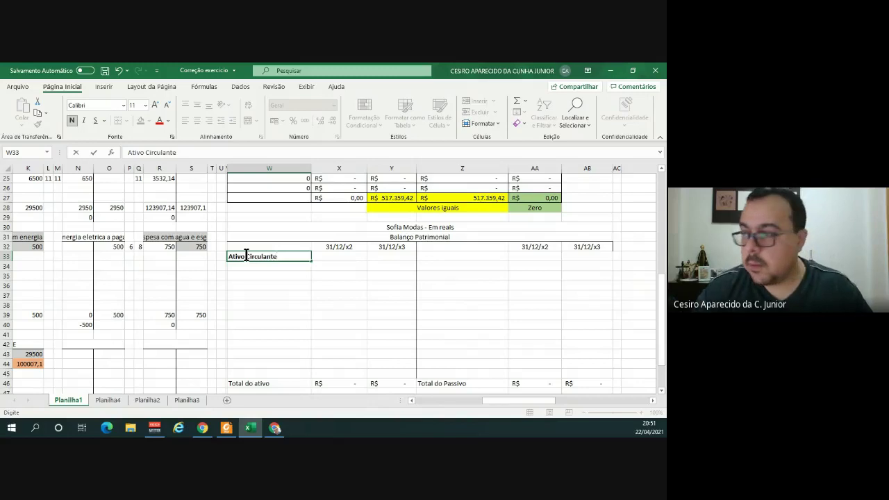
pyautogui.press('Return')
pyautogui.click(247, 255)
pyautogui.press('Return')
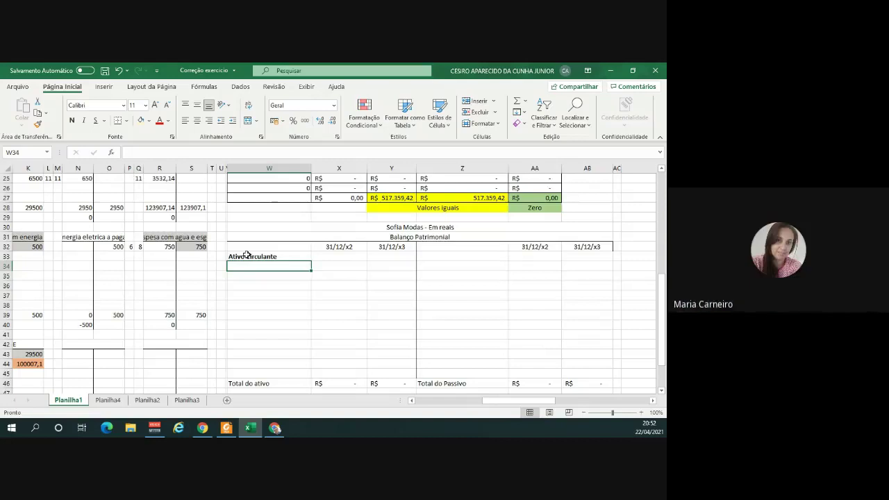
# Examine the asset accounts in the trial balance: caixa, Clientes, Estoque, ICMS a Recuperar, Imoveis and Veiculos.
pyautogui.scroll(8, 246, 256)
pyautogui.click(265, 187)
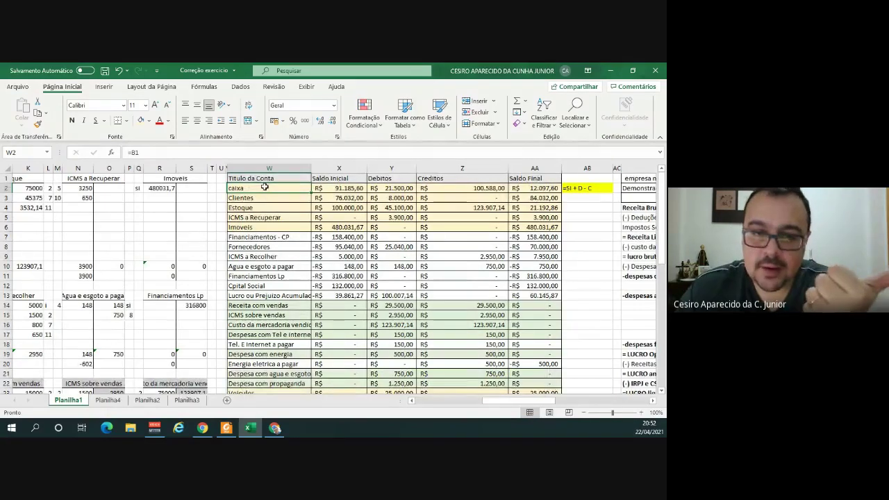
pyautogui.click(273, 197)
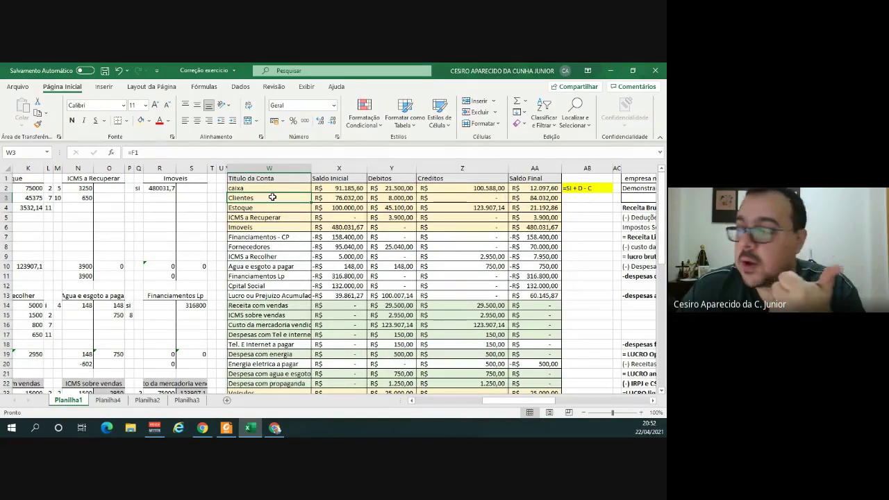
pyautogui.click(255, 208)
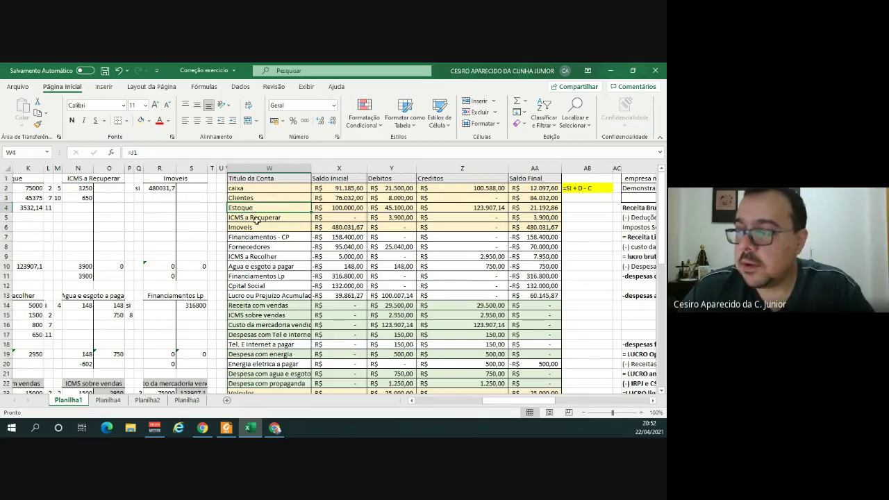
pyautogui.click(266, 217)
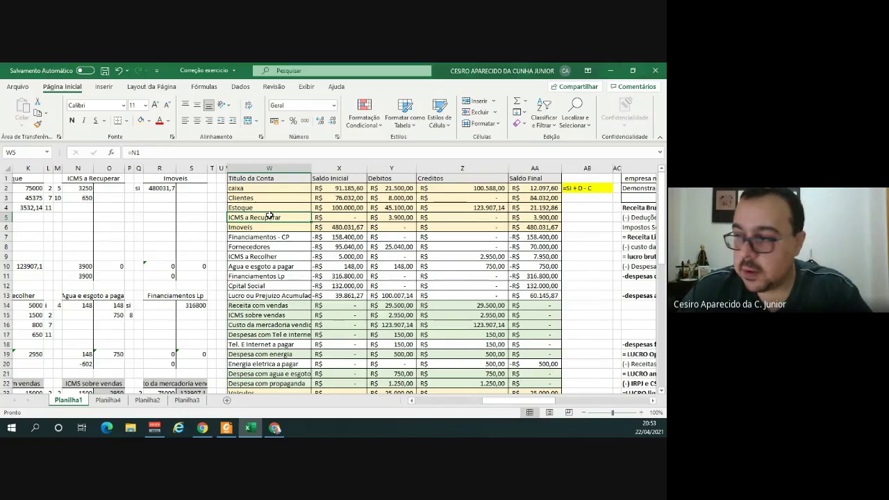
pyautogui.click(267, 226)
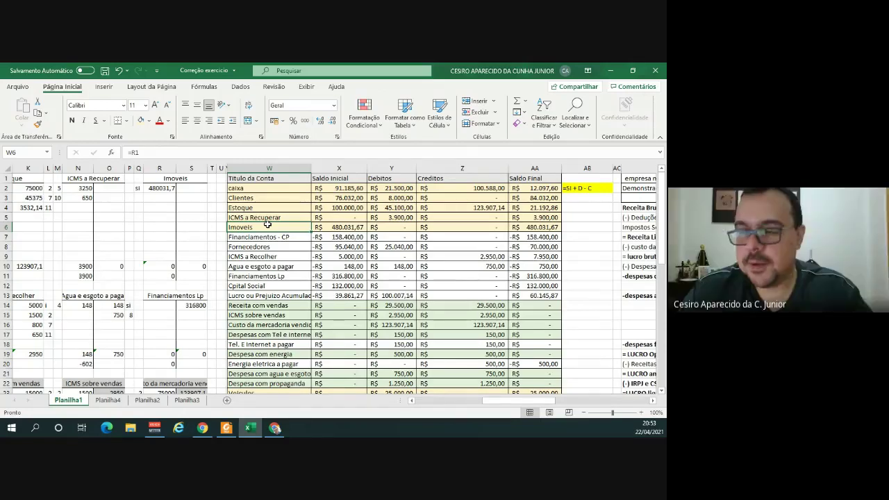
pyautogui.scroll(-1, 267, 224)
pyautogui.scroll(-1, 267, 224)
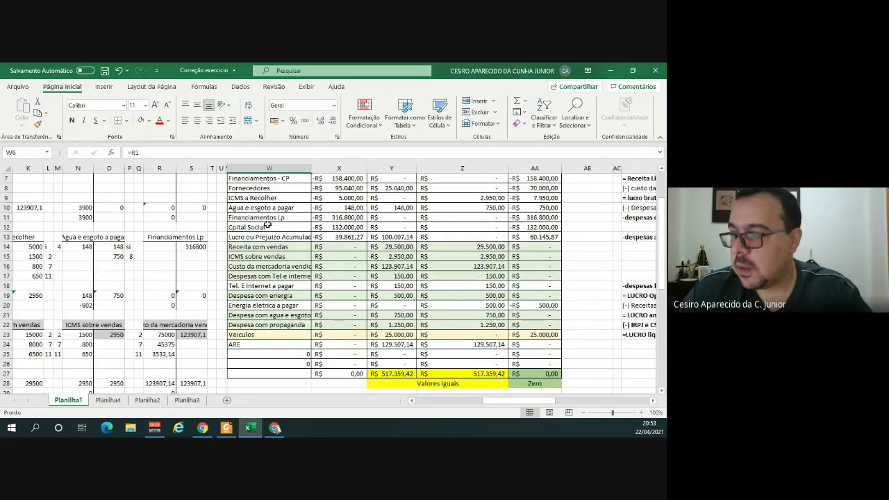
pyautogui.click(254, 334)
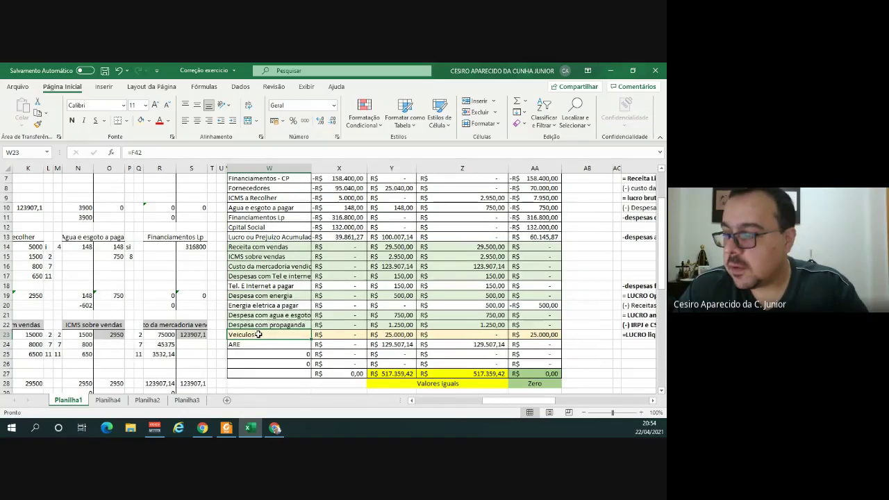
# Link W34 under Ativo Circulante to the caixa account title in the trial balance with =W2.
pyautogui.scroll(-3, 262, 362)
pyautogui.click(263, 356)
pyautogui.write('=')
pyautogui.scroll(5, 264, 355)
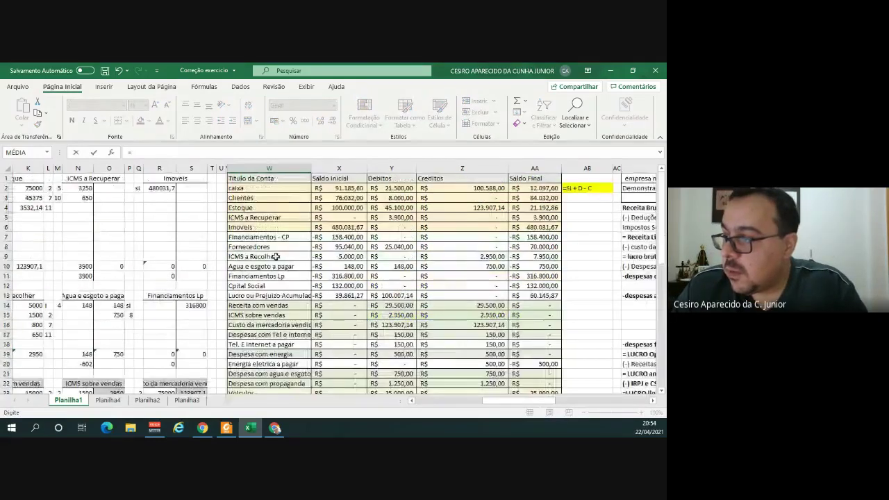
pyautogui.click(258, 189)
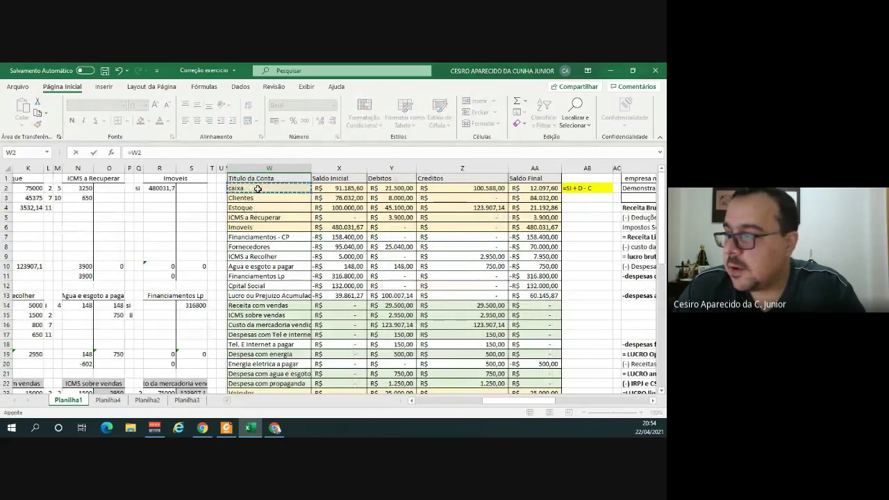
# Link caixa's 31/12/x2 amount in X34 to its Saldo Inicial in the trial balance with =X2.
pyautogui.scroll(-4, 257, 189)
pyautogui.click(342, 374)
pyautogui.press('BackSpace')
pyautogui.press('BackSpace')
pyautogui.scroll(5, 347, 208)
pyautogui.click(353, 192)
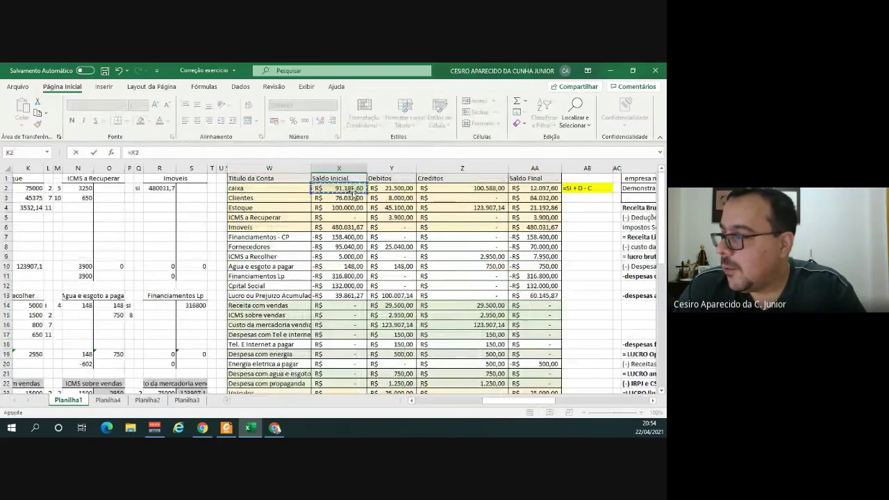
pyautogui.press('Return')
# Link caixa's 31/12/x3 amount in Y34 to its Saldo Final in the trial balance with =AA2.
pyautogui.click(386, 374)
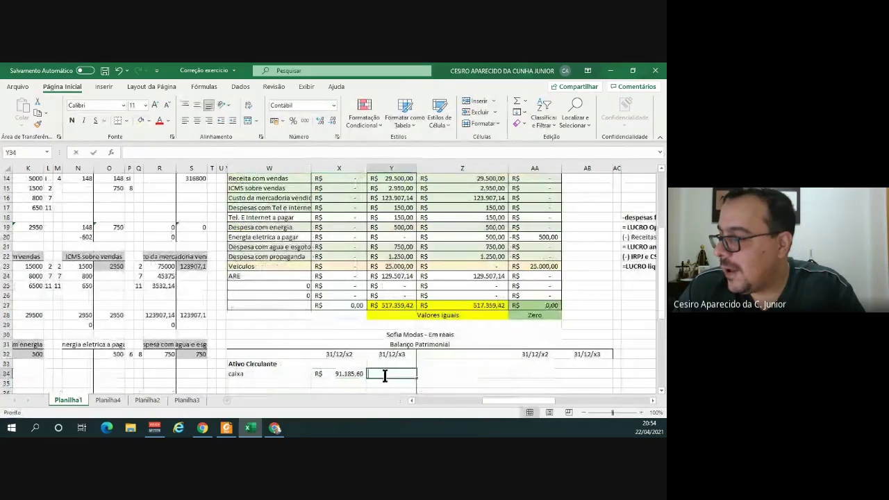
pyautogui.write('=')
pyautogui.scroll(4, 402, 356)
pyautogui.scroll(1, 487, 201)
pyautogui.click(535, 189)
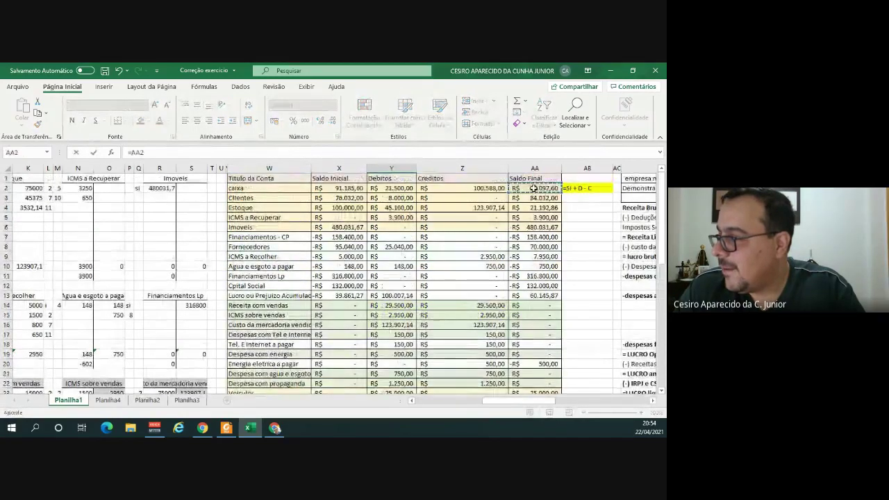
pyautogui.press('Return')
# Link W35 below caixa to the Clientes account title in the trial balance with =W3.
pyautogui.click(287, 384)
pyautogui.write('=')
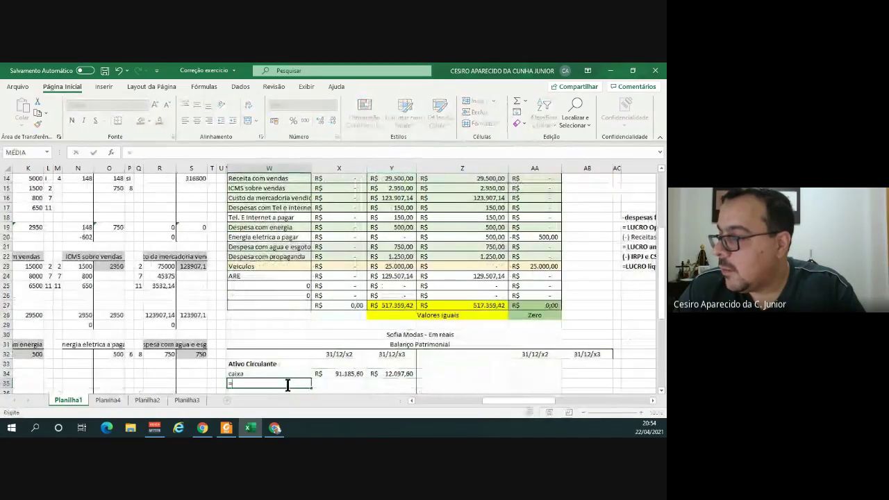
pyautogui.scroll(4, 286, 384)
pyautogui.scroll(1, 287, 384)
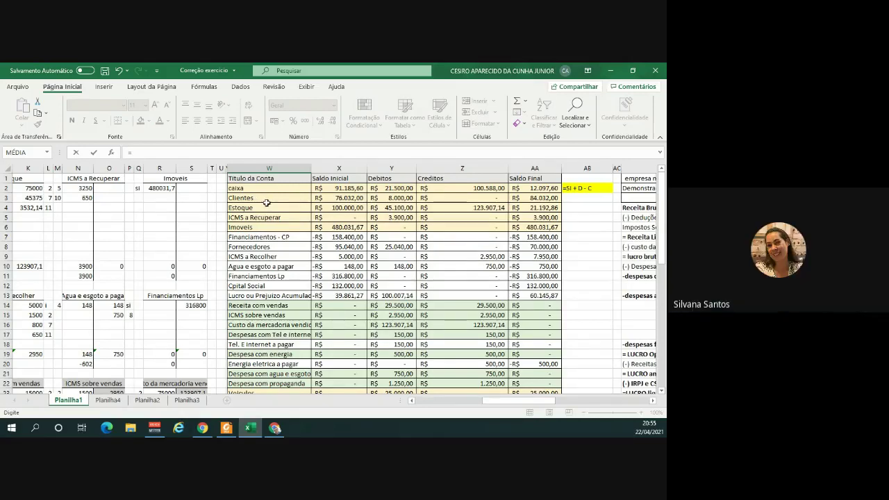
pyautogui.press('Escape')
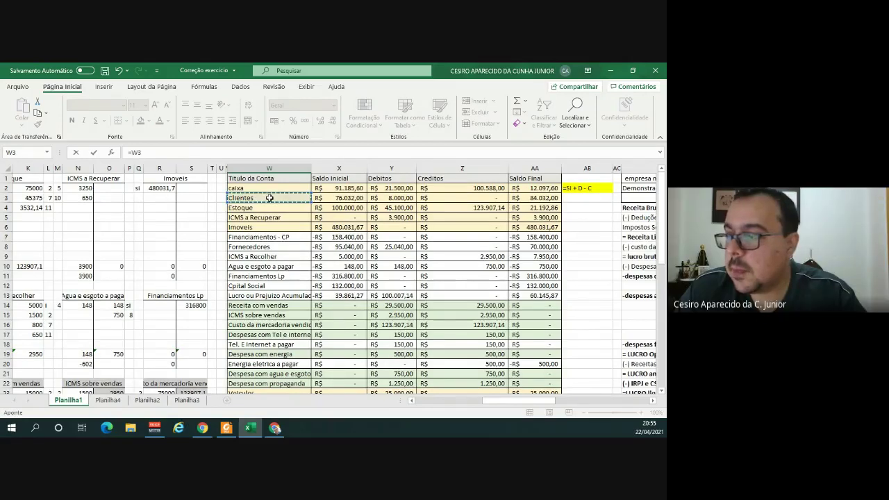
# Link Clientes' 31/12/x2 amount in X35 to its Saldo Inicial in the trial balance with =X3.
pyautogui.click(324, 373)
pyautogui.write('=')
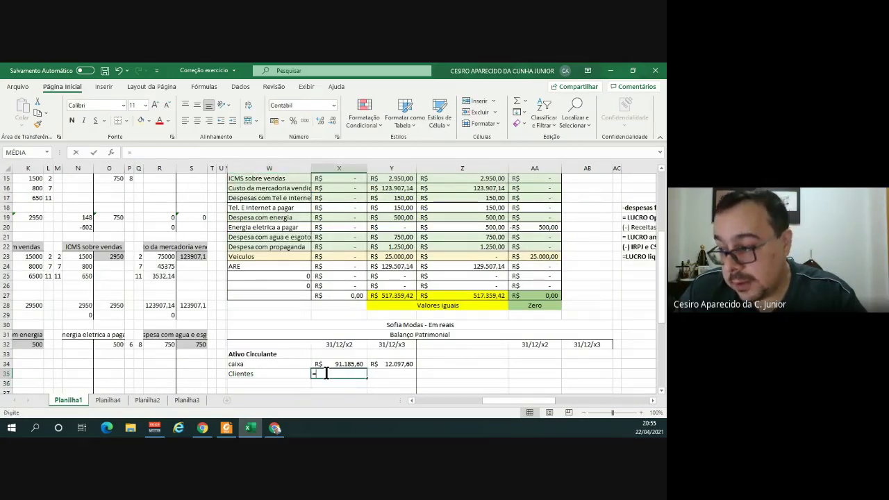
pyautogui.scroll(3, 326, 373)
pyautogui.scroll(2, 326, 373)
pyautogui.click(339, 197)
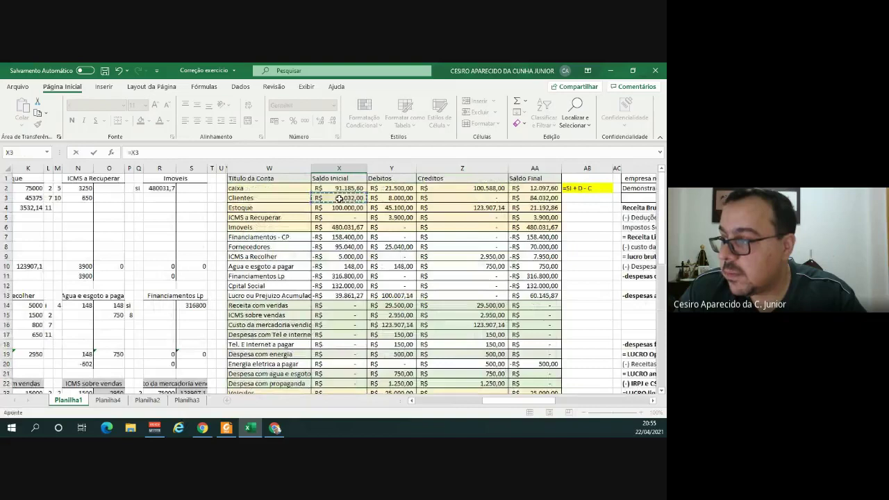
pyautogui.press('Return')
# Link Clientes' 31/12/x3 amount in Y35 to its Saldo Final in the trial balance with =AA3.
pyautogui.click(391, 374)
pyautogui.write('=')
pyautogui.scroll(5, 439, 266)
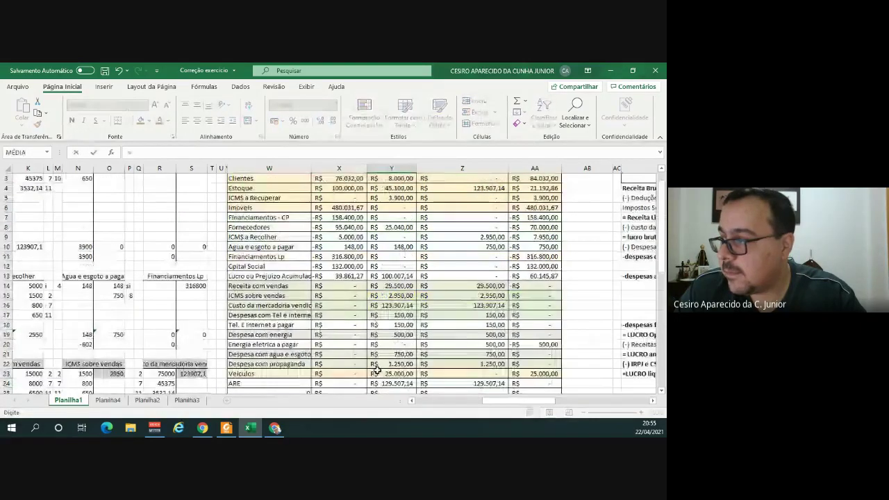
pyautogui.click(556, 198)
pyautogui.press('Return')
# Link W36 below Clientes to the Estoque account title in the trial balance with =W4.
pyautogui.click(271, 381)
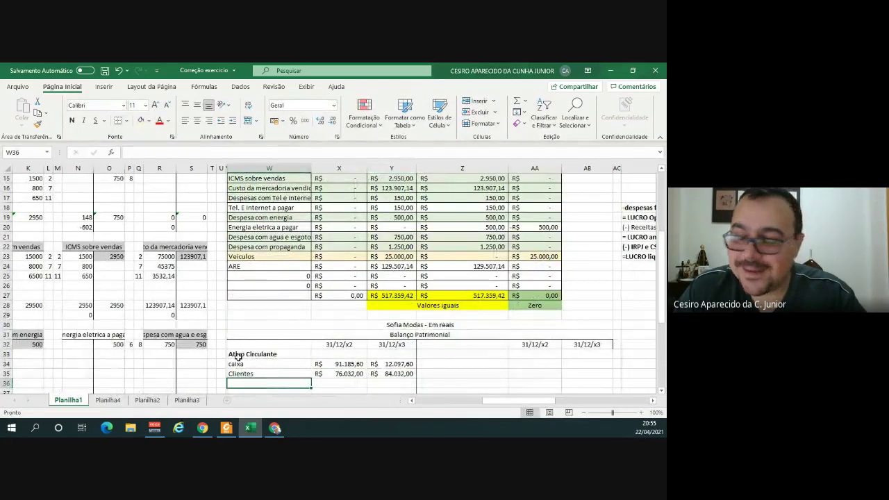
pyautogui.write('=')
pyautogui.scroll(2, 238, 357)
pyautogui.scroll(3, 238, 357)
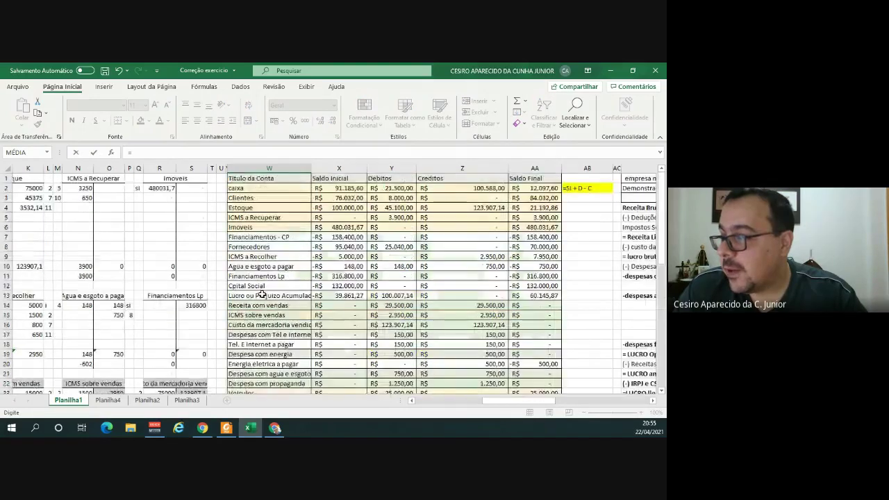
pyautogui.click(277, 209)
pyautogui.write('=')
pyautogui.press('Return')
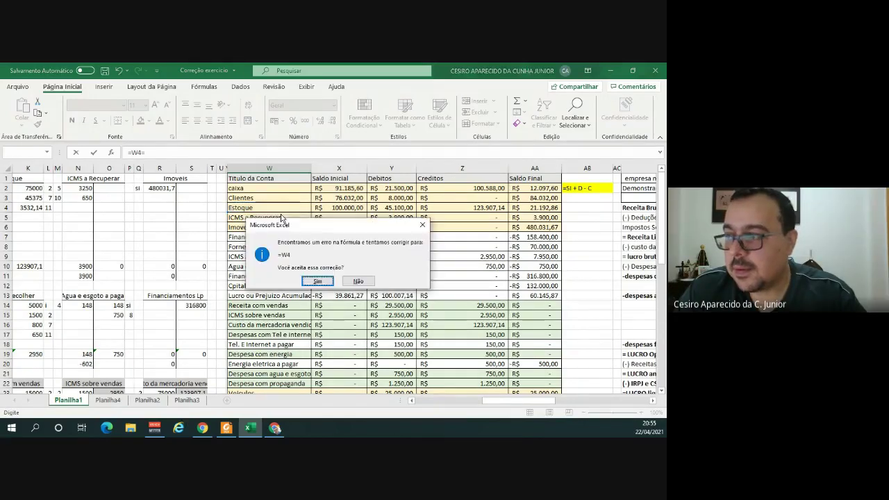
pyautogui.click(319, 282)
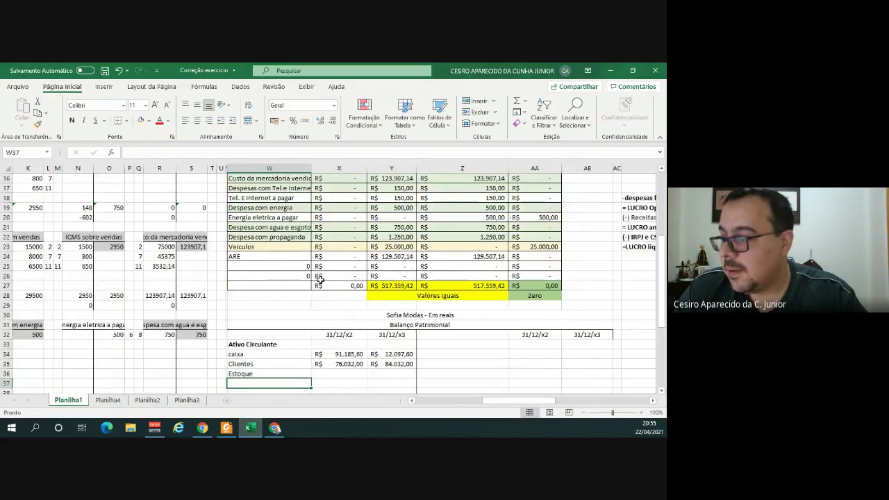
# Link Estoque's 31/12/x2 amount in X36 to its Saldo Inicial in the trial balance with =X4.
pyautogui.click(327, 373)
pyautogui.write('=')
pyautogui.scroll(4, 327, 366)
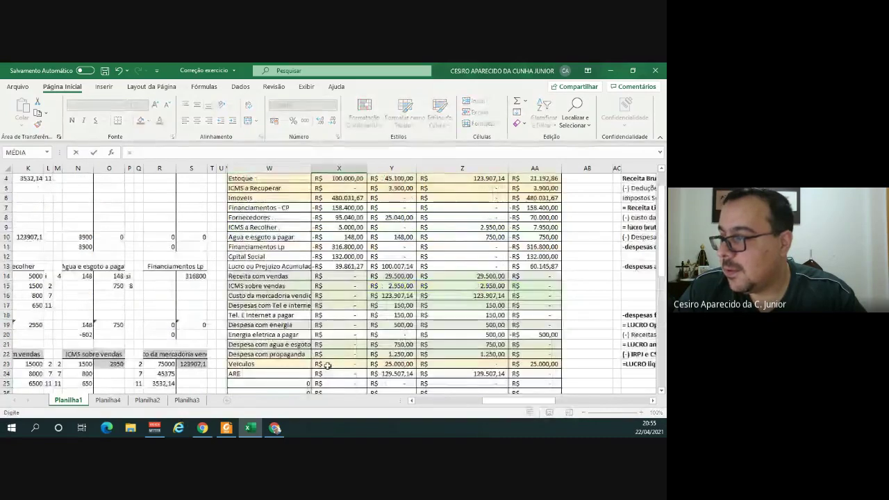
pyautogui.scroll(1, 330, 249)
pyautogui.click(337, 209)
pyautogui.press('Return')
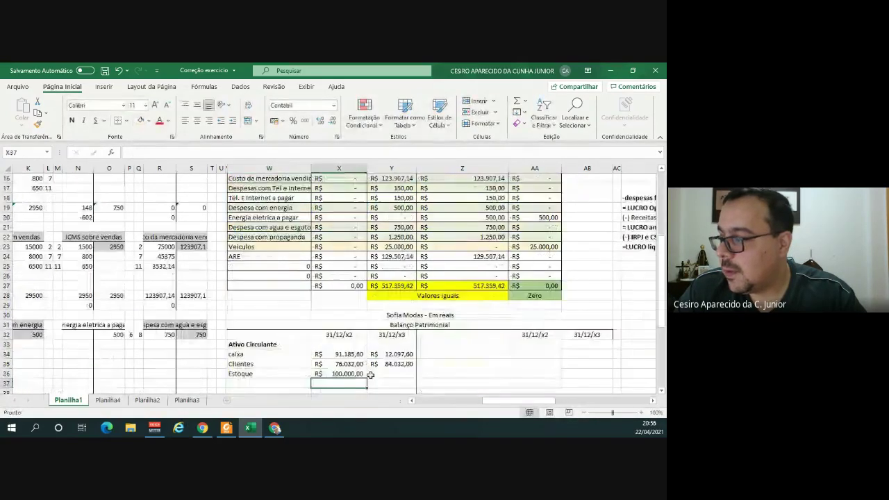
# Link Estoque's 31/12/x3 amount in Y36 to its Saldo Final in the trial balance with =AA4.
pyautogui.click(384, 374)
pyautogui.write('=')
pyautogui.scroll(5, 385, 374)
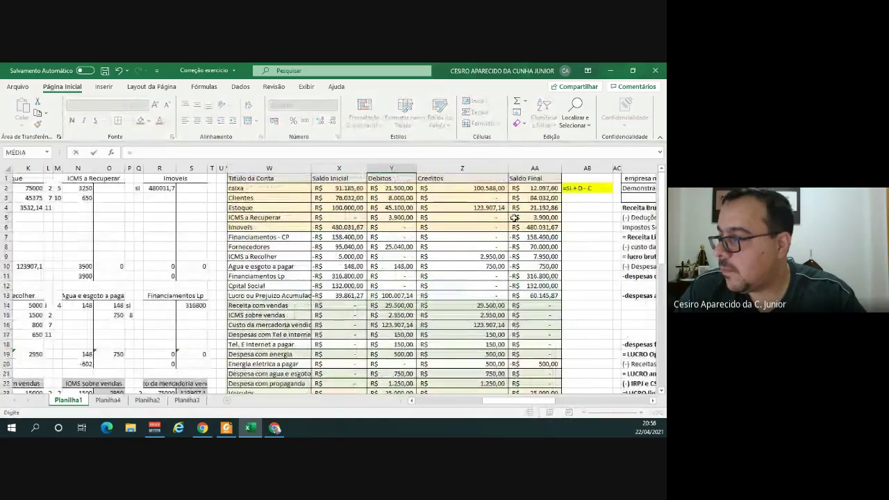
pyautogui.click(528, 207)
pyautogui.press('Return')
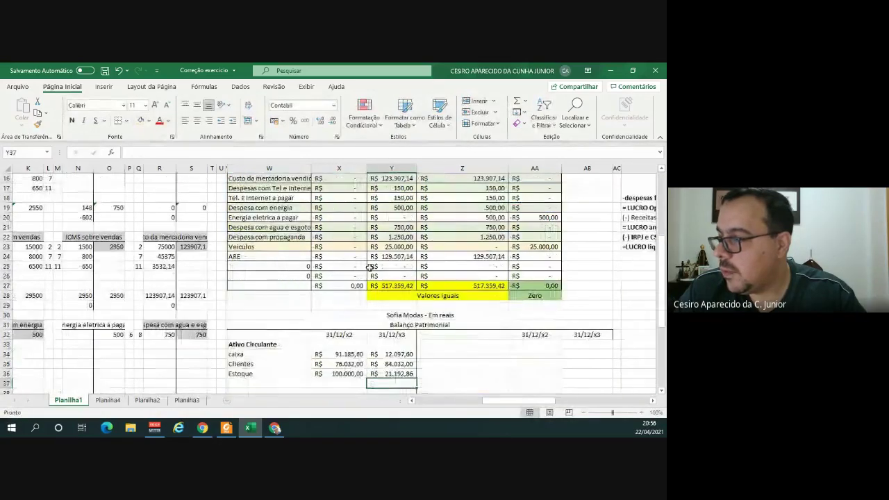
# Link W37 below Estoque to the ICMS a Recuperar account title in the trial balance with =W5.
pyautogui.write('=')
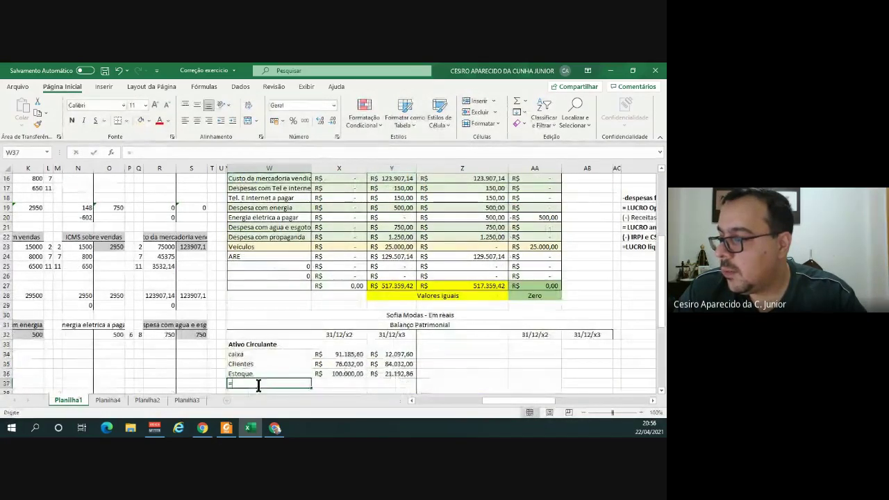
pyautogui.scroll(5, 258, 385)
pyautogui.click(270, 218)
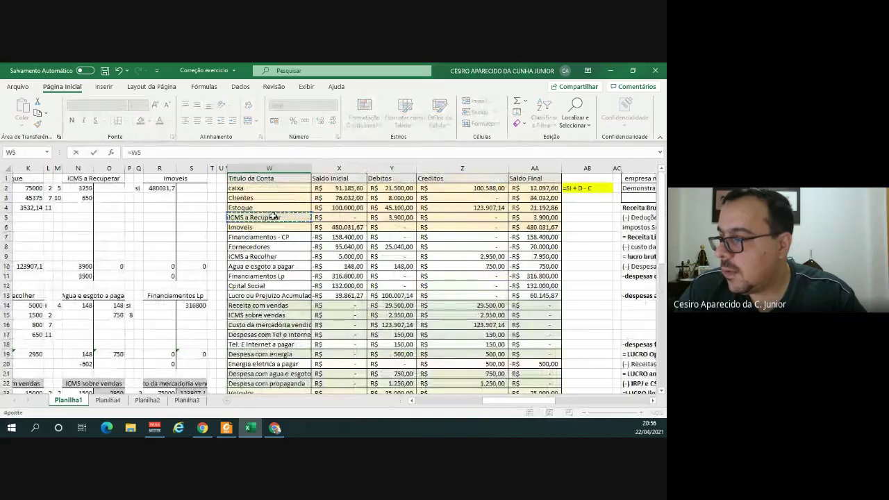
pyautogui.press('Return')
# Link ICMS a Recuperar's 31/12/x2 amount in X37 to its Saldo Inicial in the trial balance with =X5.
pyautogui.click(326, 377)
pyautogui.write('=')
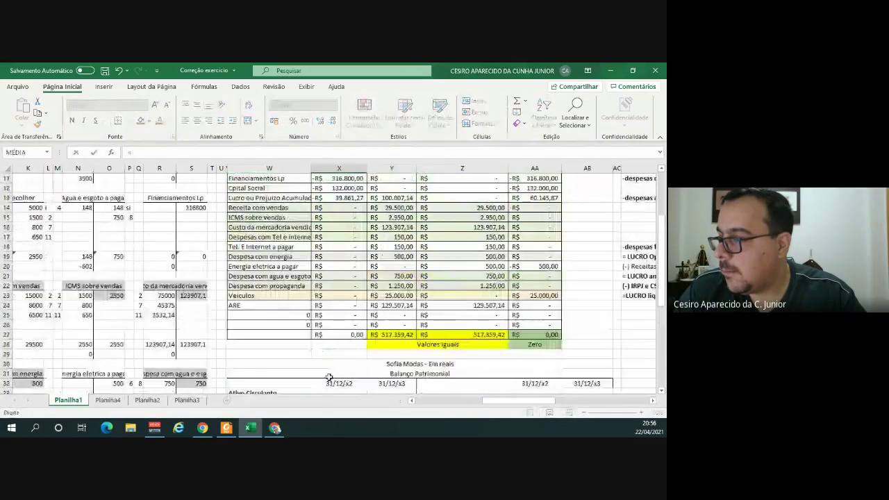
pyautogui.scroll(5, 288, 278)
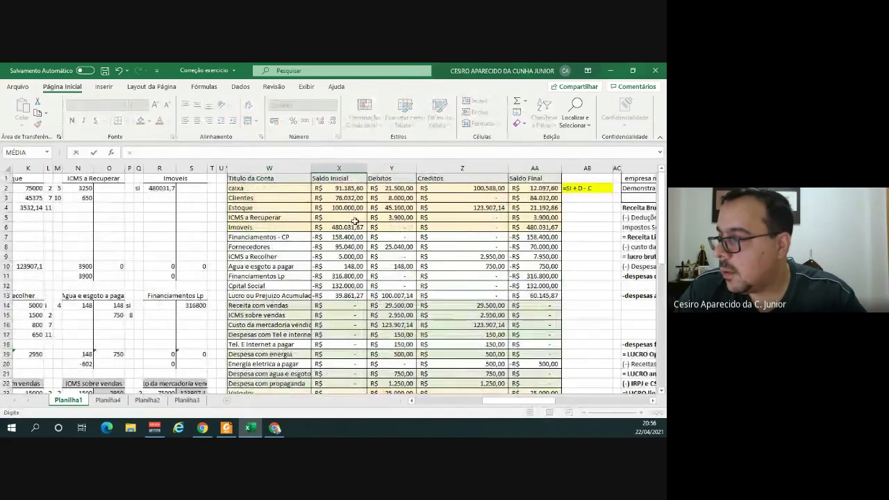
pyautogui.click(351, 219)
pyautogui.press('Return')
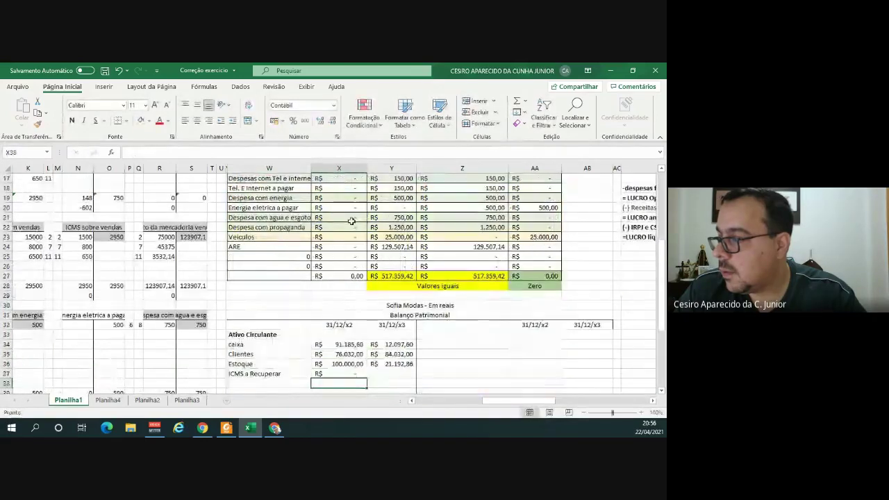
# Link ICMS a Recuperar's 31/12/x3 amount in Y37 to its Saldo Final in the trial balance with =AA5.
pyautogui.click(383, 375)
pyautogui.write('=')
pyautogui.scroll(5, 380, 374)
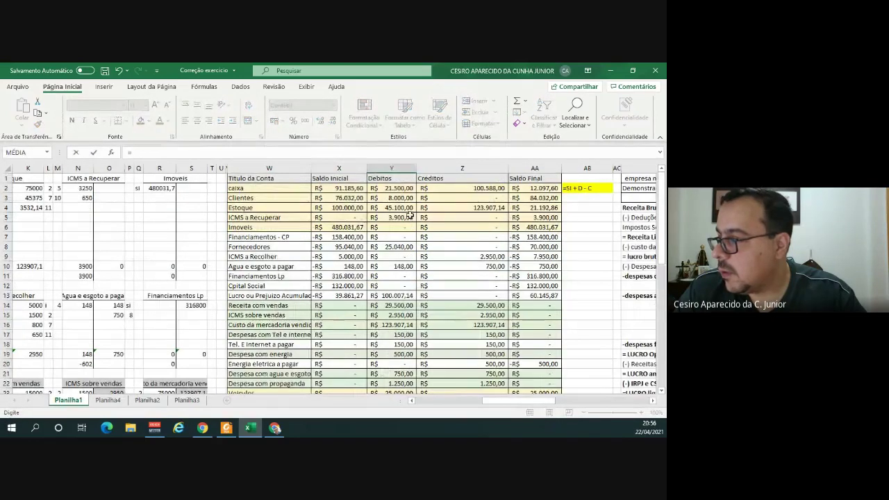
pyautogui.click(514, 217)
pyautogui.press('Return')
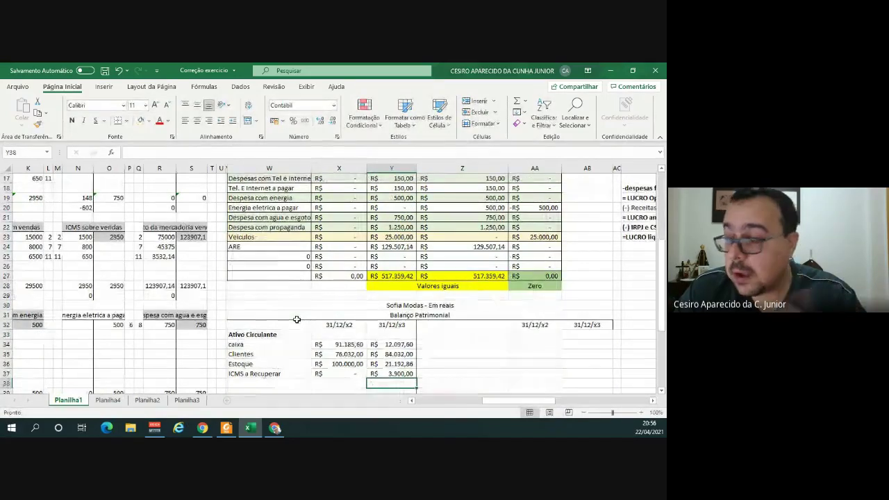
pyautogui.scroll(3, 297, 315)
pyautogui.scroll(-3, 298, 314)
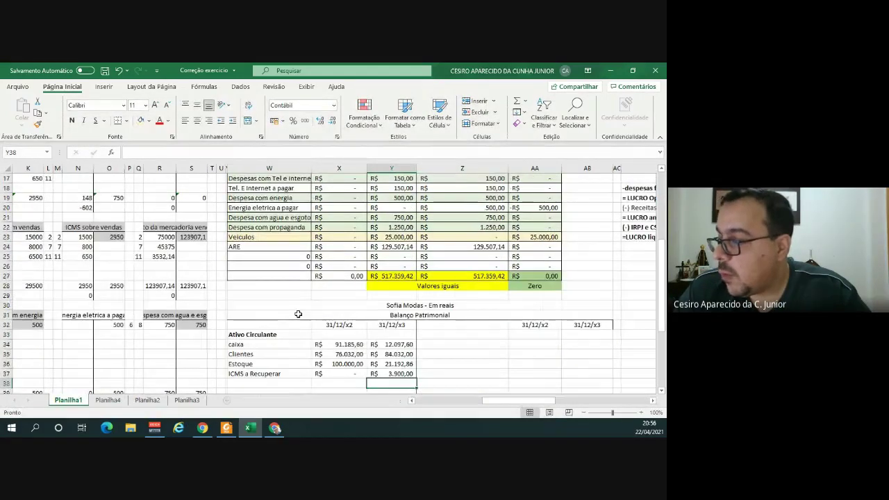
# Shade the last Saldo Final total, cell K8 of the stock control sheet Planilha4, with a light grey fill.
pyautogui.click(389, 366)
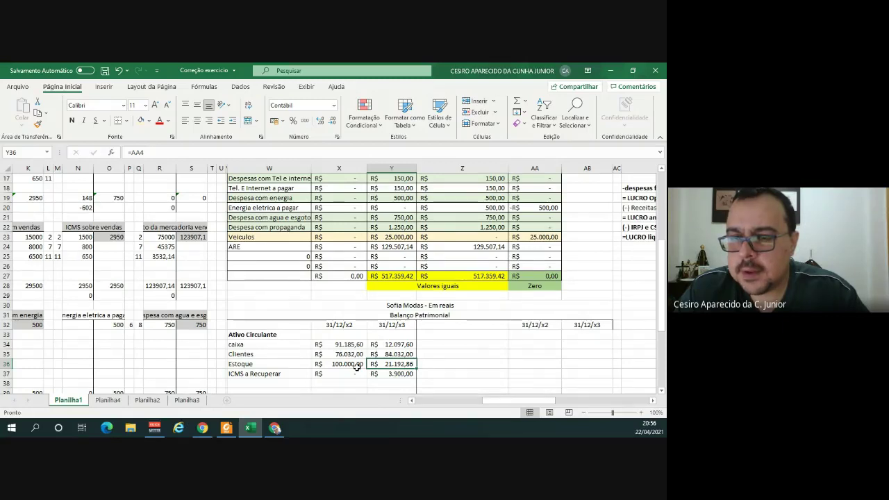
pyautogui.click(108, 401)
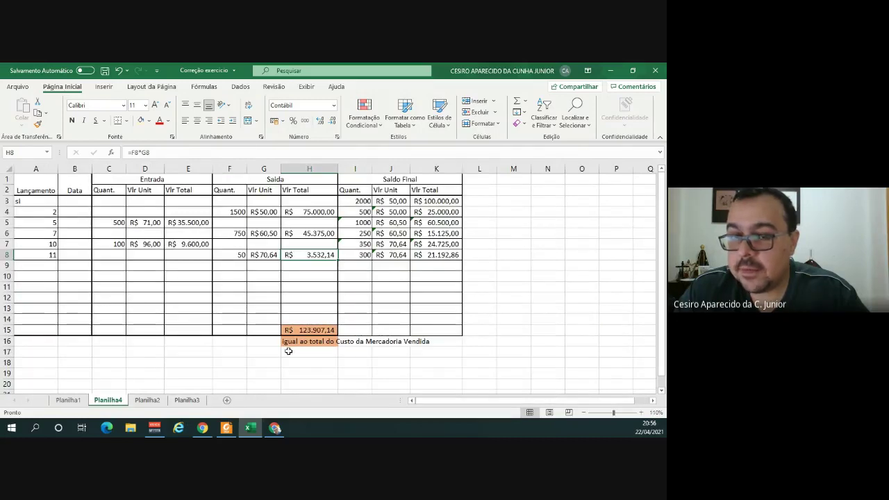
pyautogui.click(443, 254)
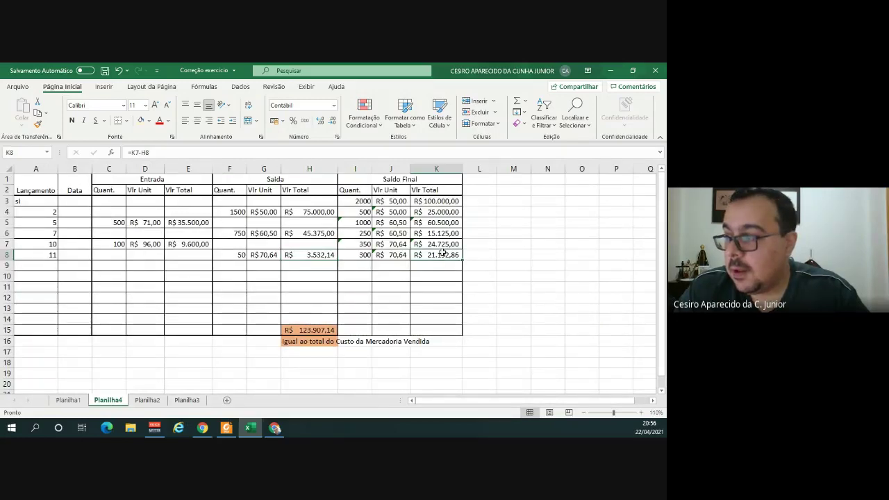
pyautogui.click(150, 122)
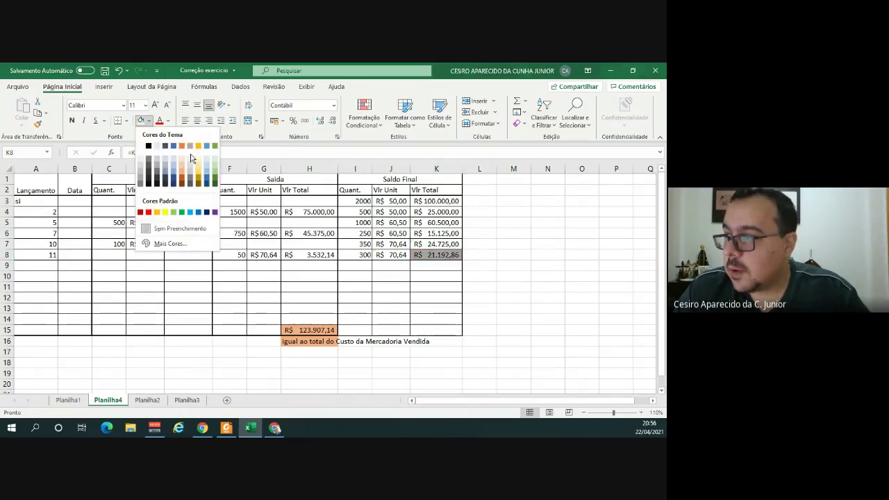
pyautogui.press('Escape')
# Enter the note "Valor da conta estoque" in L8 beside the last Saldo Final total.
pyautogui.click(479, 256)
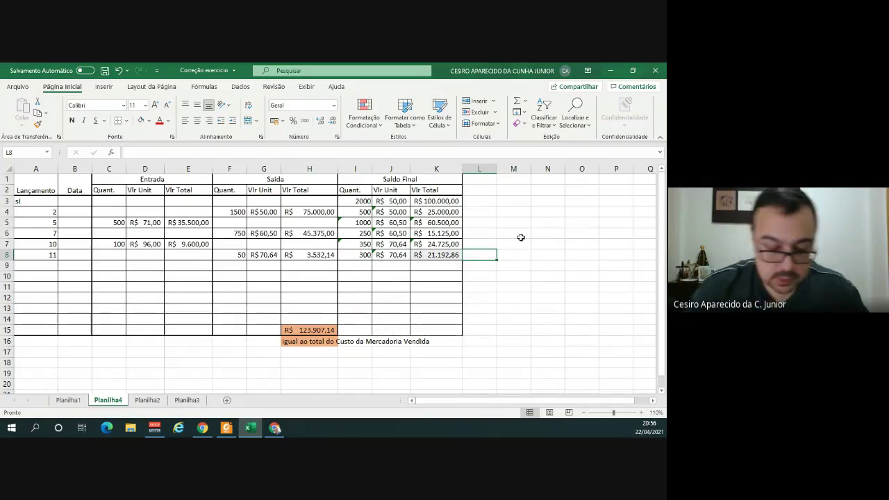
pyautogui.write('Valor')
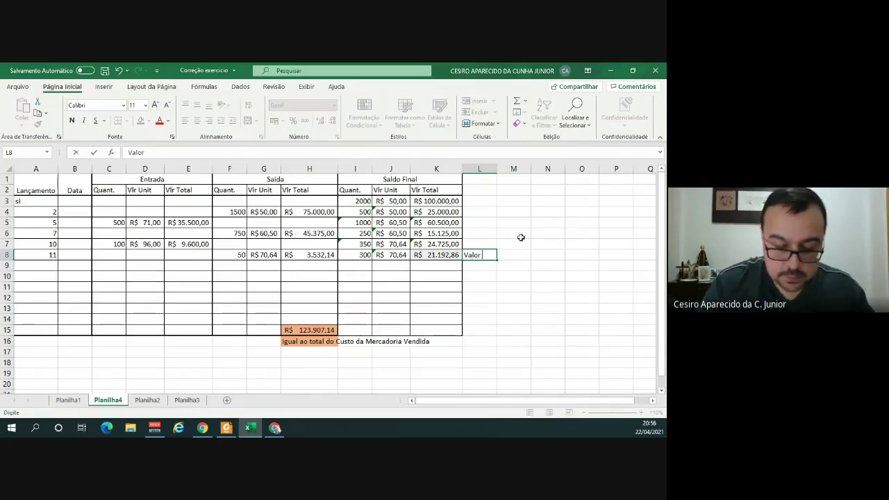
pyautogui.write(' da conta ')
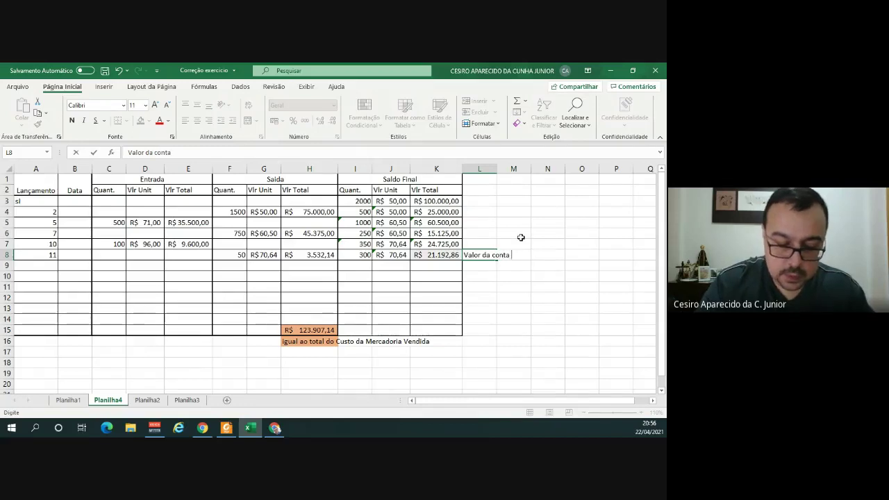
pyautogui.write('estoque')
pyautogui.press('Return')
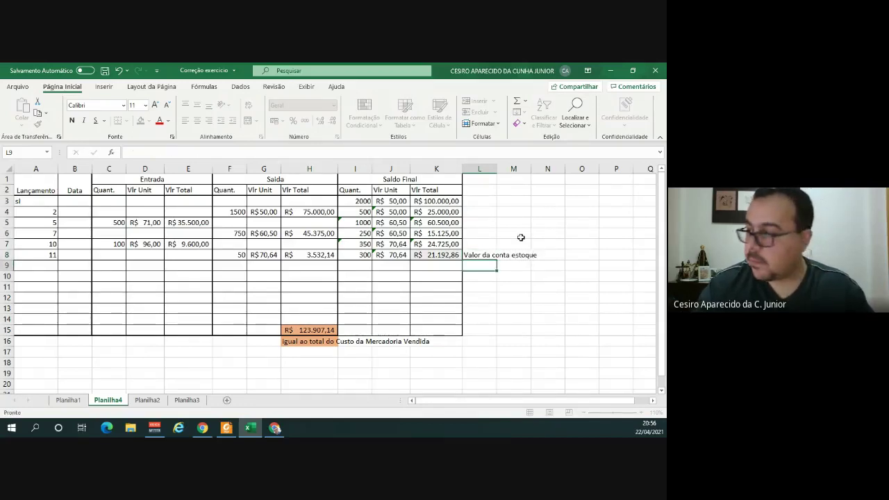
pyautogui.click(449, 253)
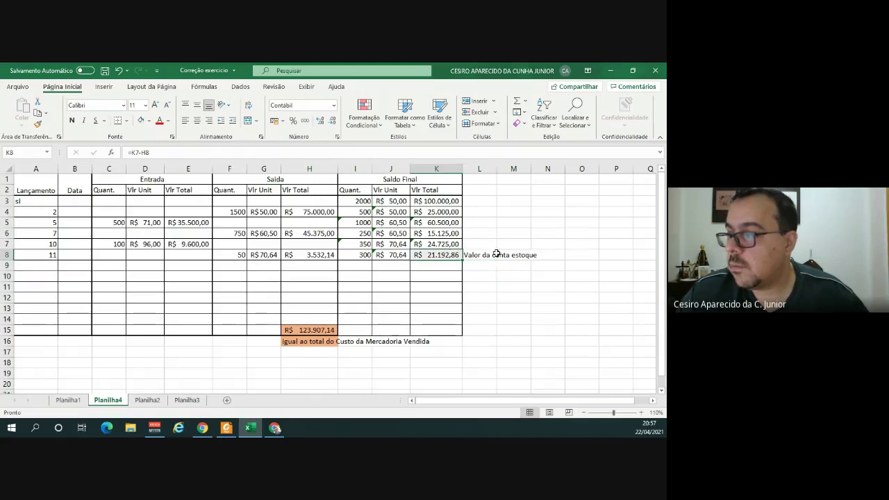
# Compare the cost of goods sold in S23 of Planilha1 with the Saída Vlr Total amounts in H3:H14 of Planilha4.
pyautogui.click(68, 400)
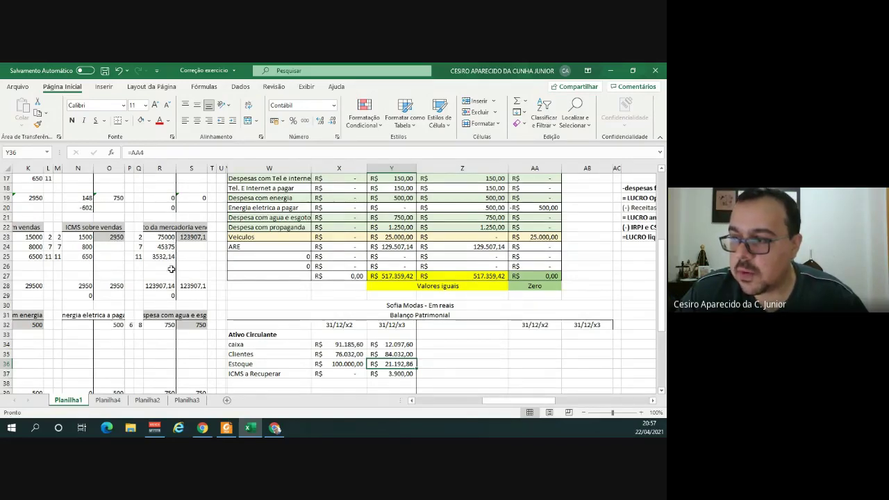
pyautogui.click(189, 237)
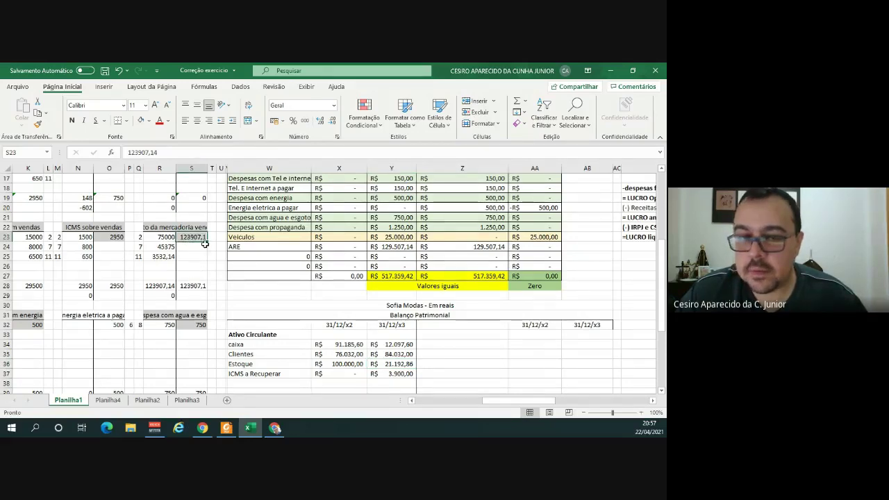
pyautogui.click(108, 400)
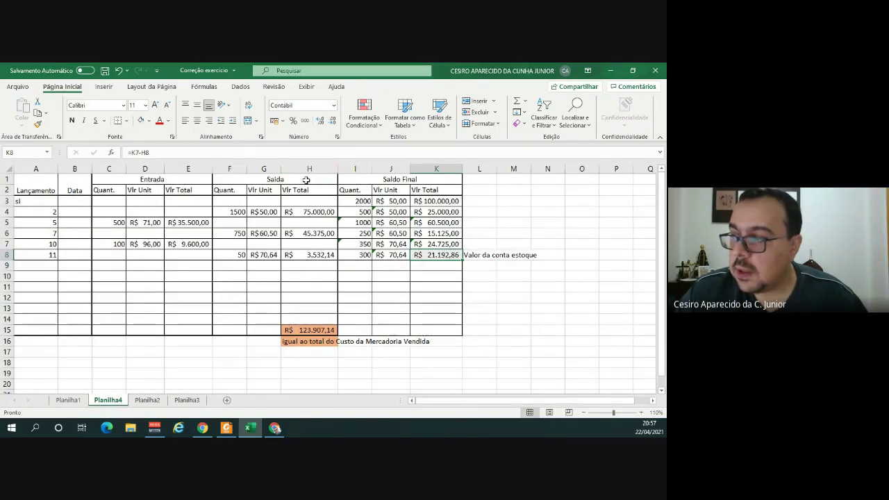
pyautogui.moveTo(303, 200); pyautogui.dragTo(294, 316)
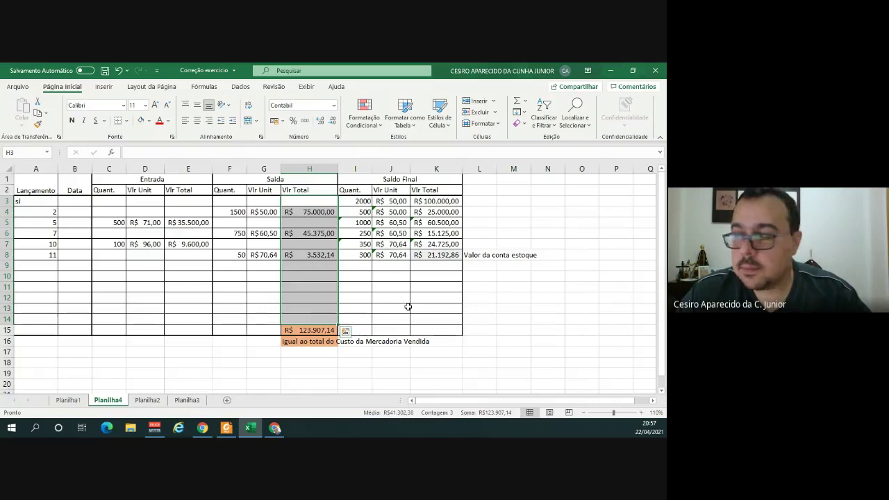
# Enter the heading "Ativo Não Circulante" in W39 of Planilha1, below the Ativo Circulante accounts.
pyautogui.click(69, 400)
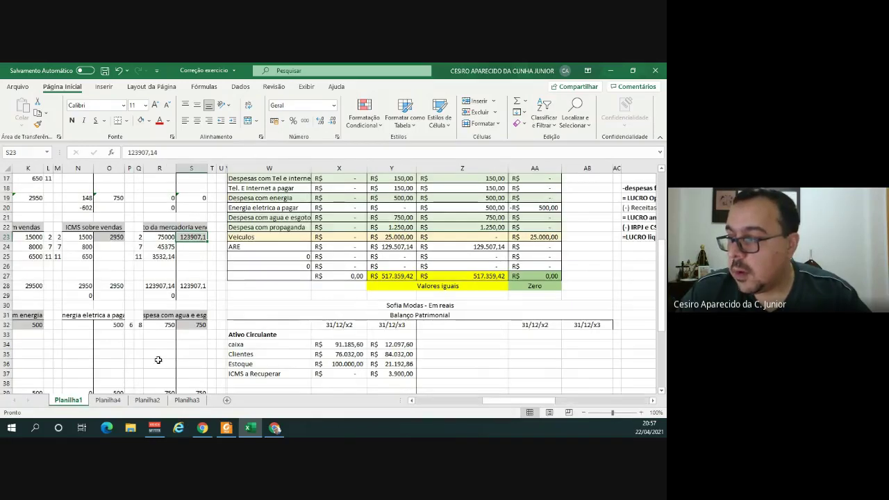
pyautogui.scroll(-2, 274, 334)
pyautogui.click(273, 334)
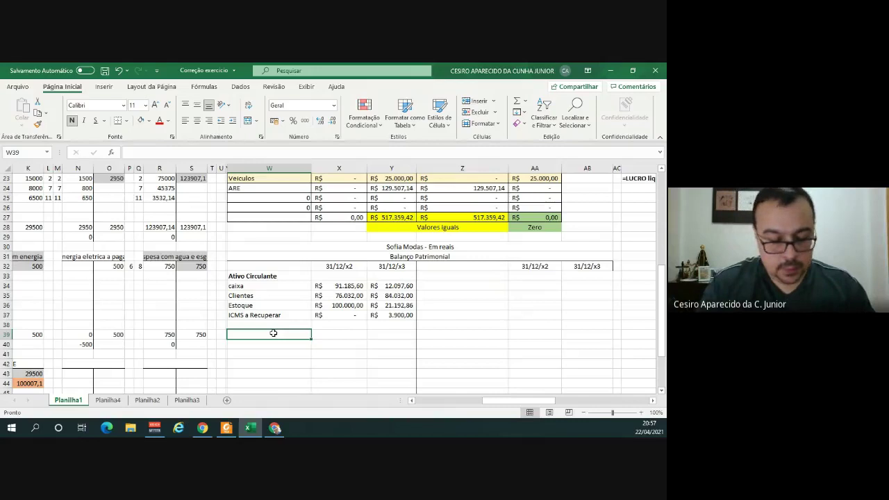
pyautogui.write('Ativo Nã')
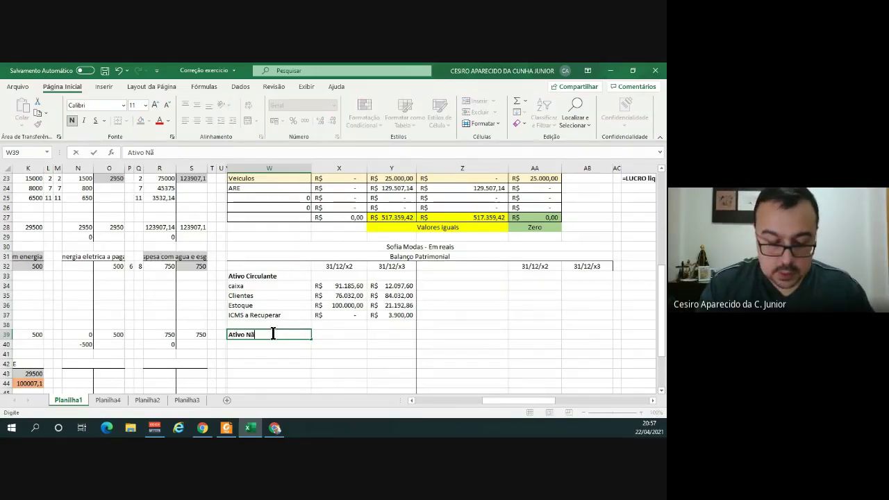
pyautogui.write('o Circulante')
pyautogui.press('Tab')
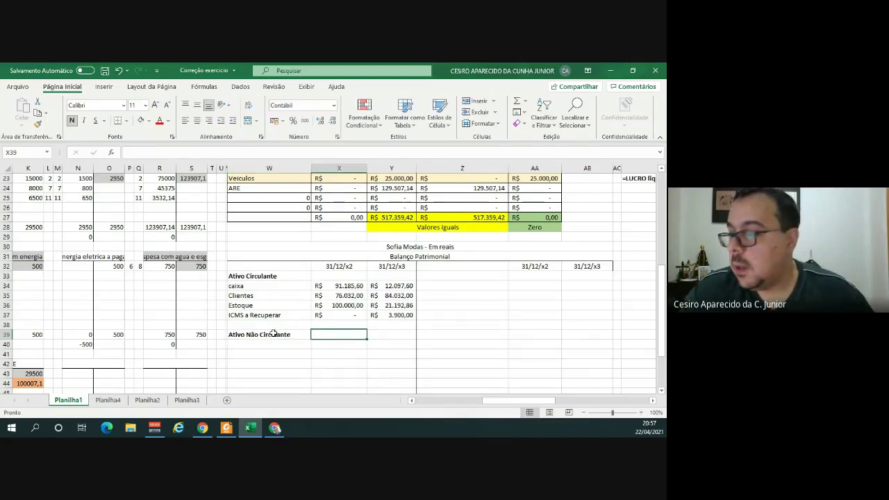
# Link W40 under Ativo Não Circulante to the Veiculos account name in the trial balance with =W23.
pyautogui.click(264, 343)
pyautogui.scroll(7, 264, 343)
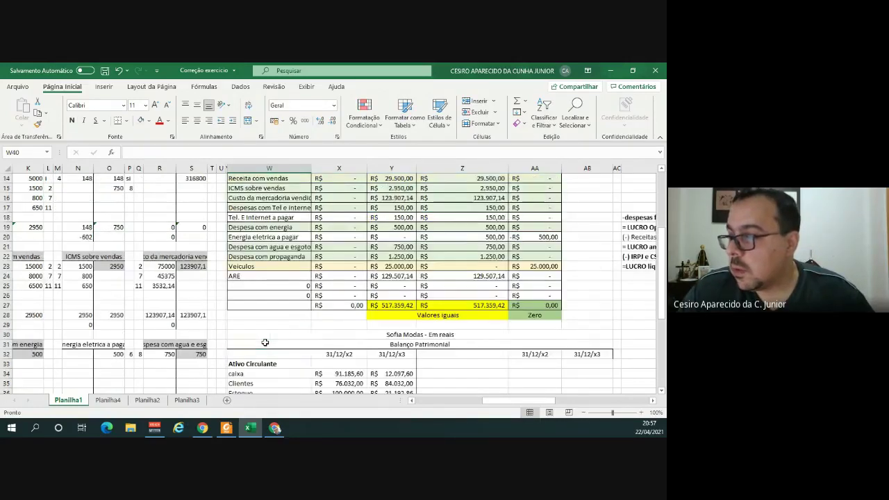
pyautogui.scroll(-3, 282, 230)
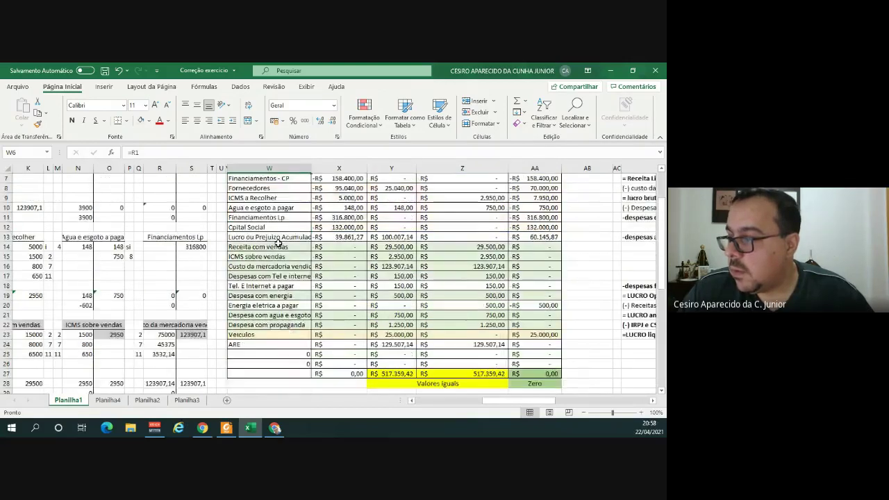
pyautogui.click(274, 304)
pyautogui.scroll(-4, 274, 305)
pyautogui.click(271, 354)
pyautogui.write('=')
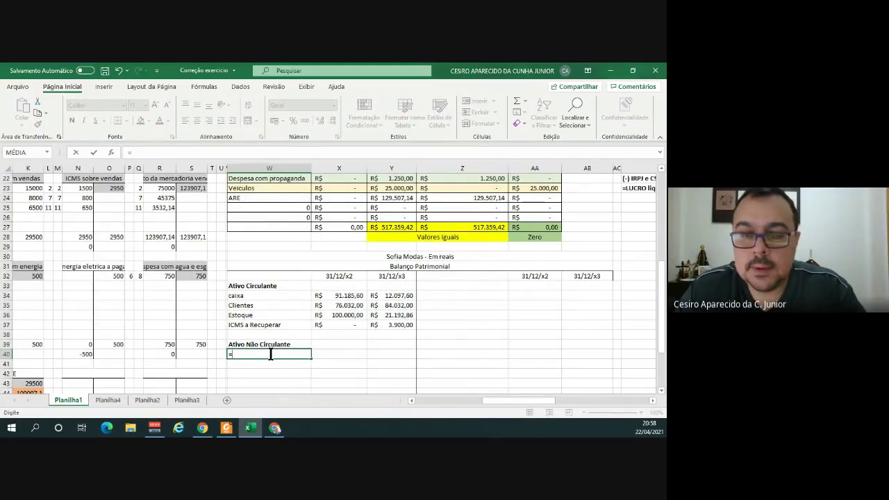
pyautogui.scroll(2, 271, 353)
pyautogui.scroll(3, 271, 354)
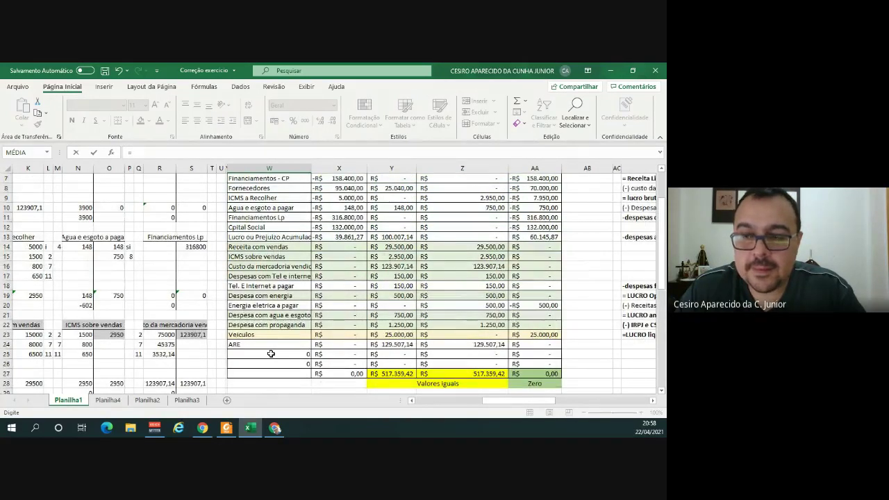
pyautogui.click(273, 336)
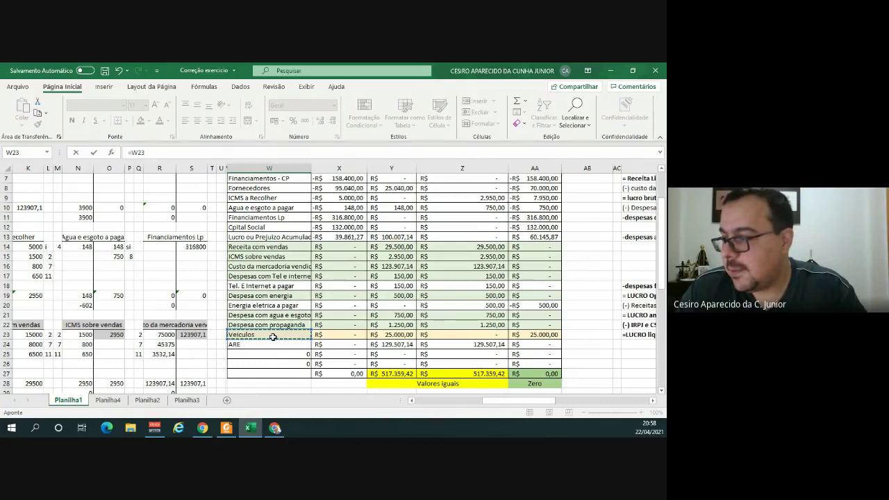
# Link the Veiculos amounts for 31/12/x2 in X40 and 31/12/x3 in Y40 to its Saldo Inicial and Saldo Final.
pyautogui.scroll(-4, 273, 336)
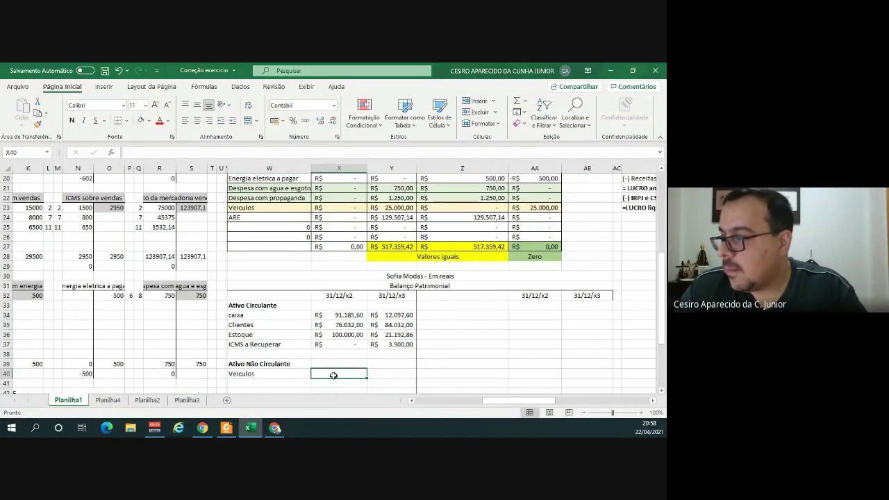
pyautogui.click(358, 208)
pyautogui.press('Return')
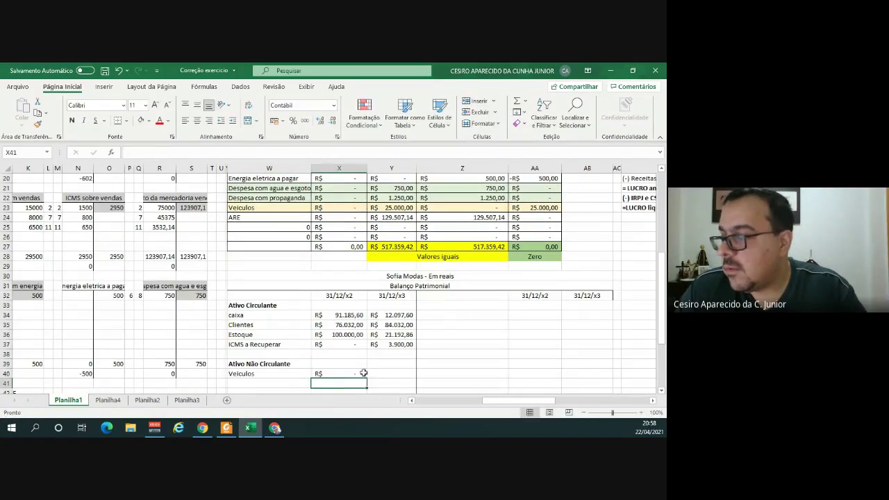
pyautogui.click(397, 371)
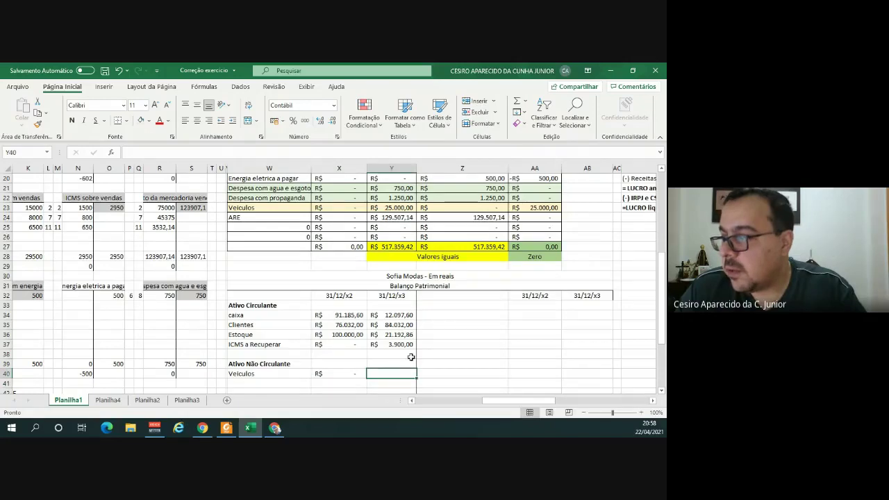
pyautogui.write('=')
pyautogui.press('Return')
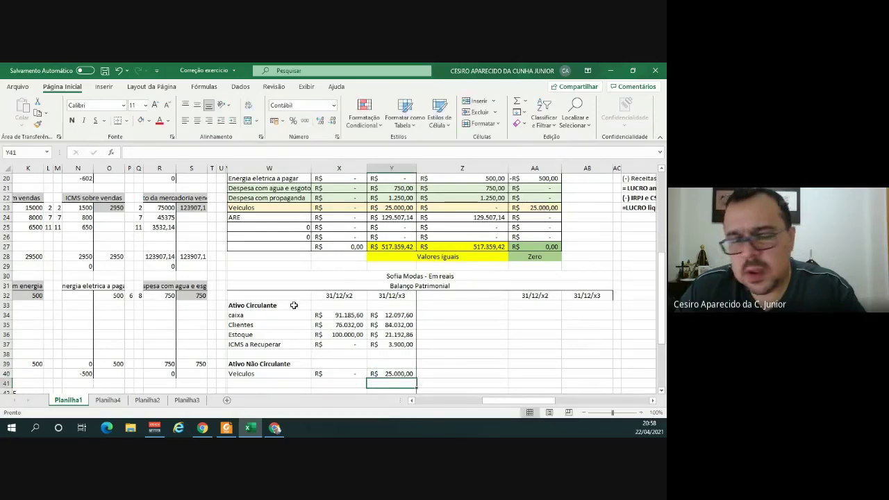
# Link W41 below Veiculos to the Imoveis account name in the trial balance with =W6.
pyautogui.click(261, 383)
pyautogui.write('=')
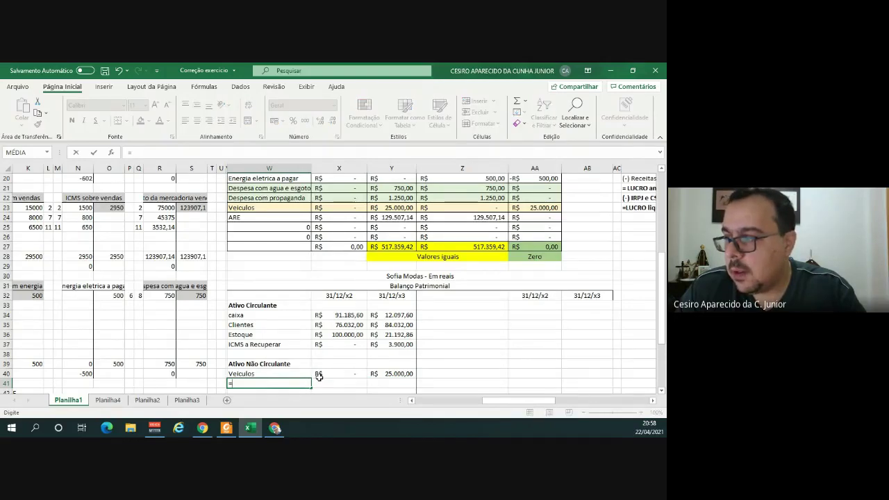
pyautogui.scroll(4, 318, 377)
pyautogui.scroll(3, 318, 377)
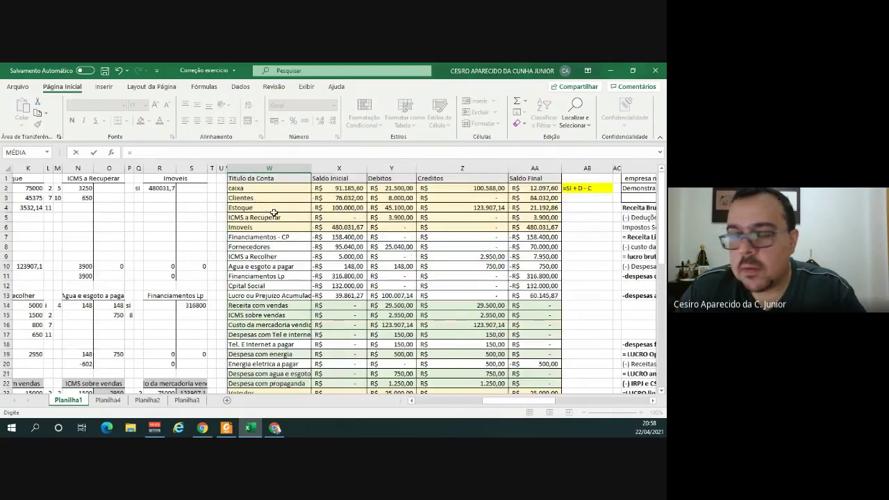
pyautogui.click(267, 228)
pyautogui.press('Return')
# Link the 31/12/x2 amount of Imoveis in X41 to its Saldo Inicial with =X6.
pyautogui.scroll(-7, 343, 377)
pyautogui.click(343, 370)
pyautogui.write('=')
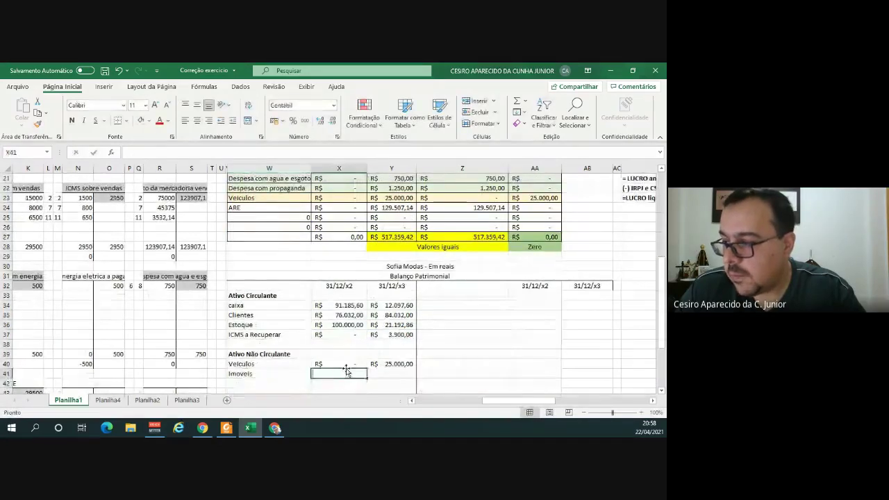
pyautogui.scroll(2, 327, 379)
pyautogui.scroll(4, 327, 379)
pyautogui.click(343, 207)
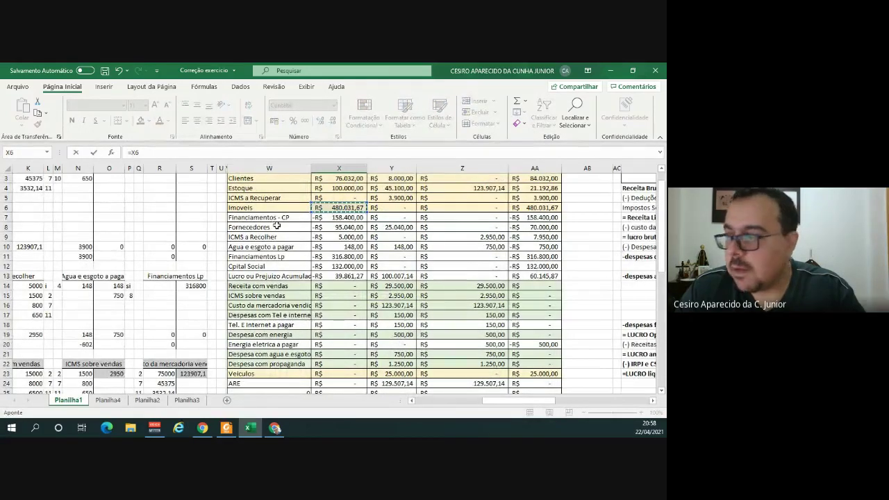
pyautogui.press('Return')
# Link the 31/12/x3 amount of Imoveis in Y41 to its Saldo Final with =AA6.
pyautogui.click(371, 373)
pyautogui.write('=')
pyautogui.scroll(6, 370, 374)
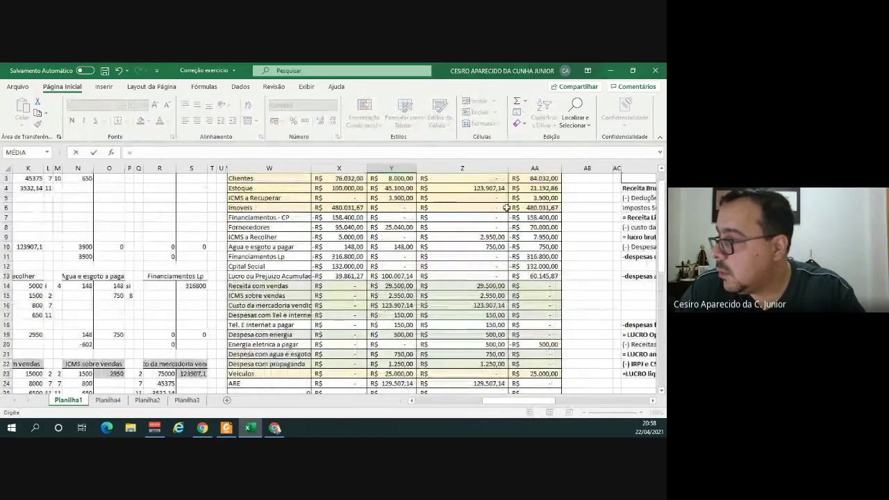
pyautogui.click(539, 207)
pyautogui.press('Return')
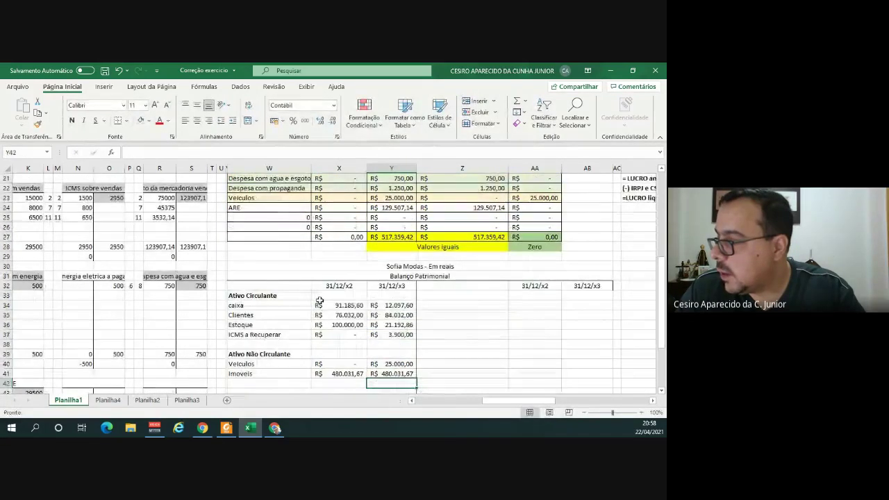
# Enter the heading "Passivo Circulante" in Z33 of the Balanço Patrimonial.
pyautogui.scroll(-3, 320, 300)
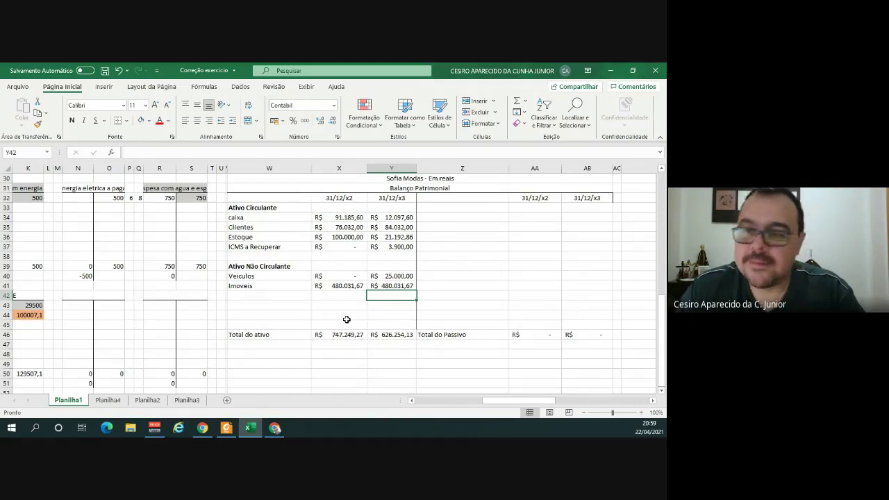
pyautogui.click(443, 207)
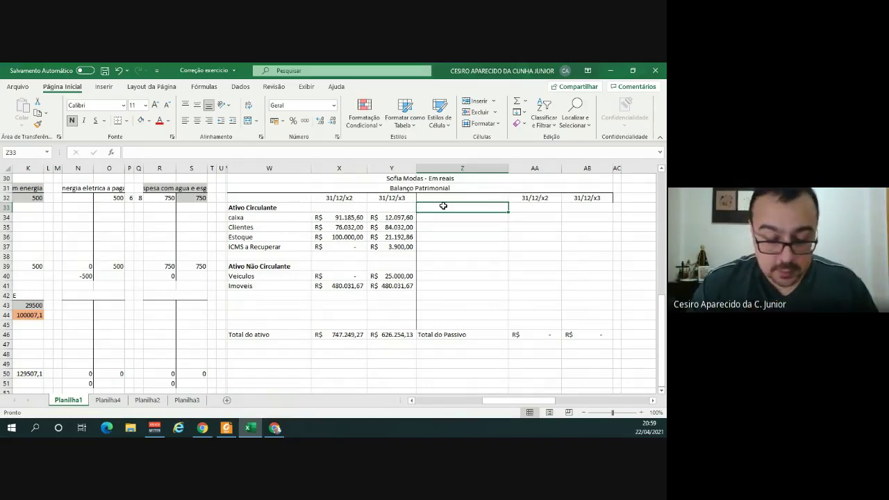
pyautogui.write('Passivo Circul')
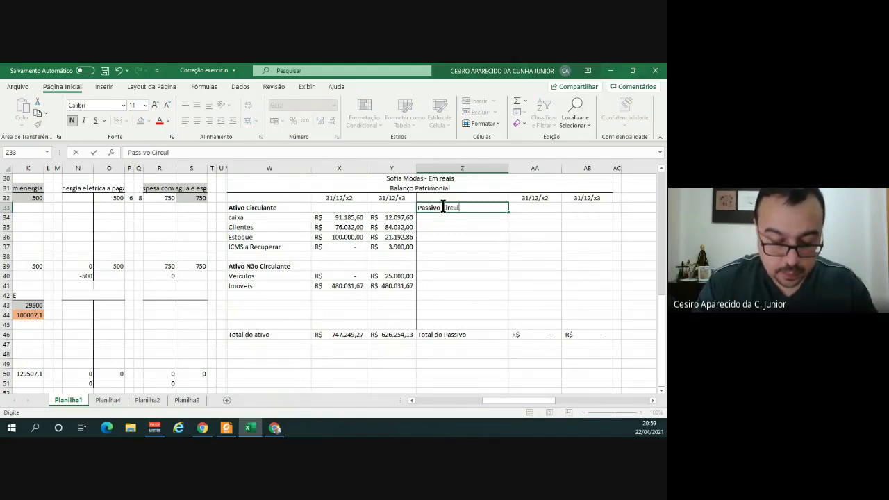
pyautogui.press('Return')
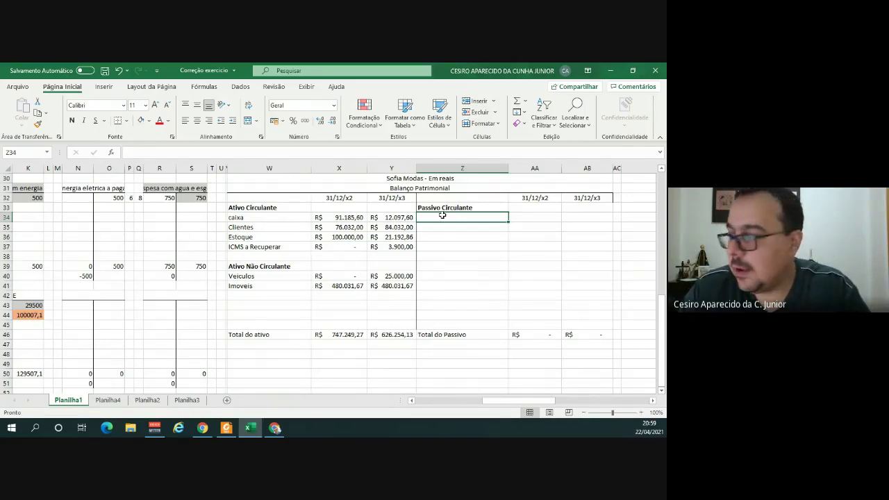
# Link Z34 under Passivo Circulante to the Financiamentos - CP account name in the trial balance with =W7.
pyautogui.scroll(6, 442, 216)
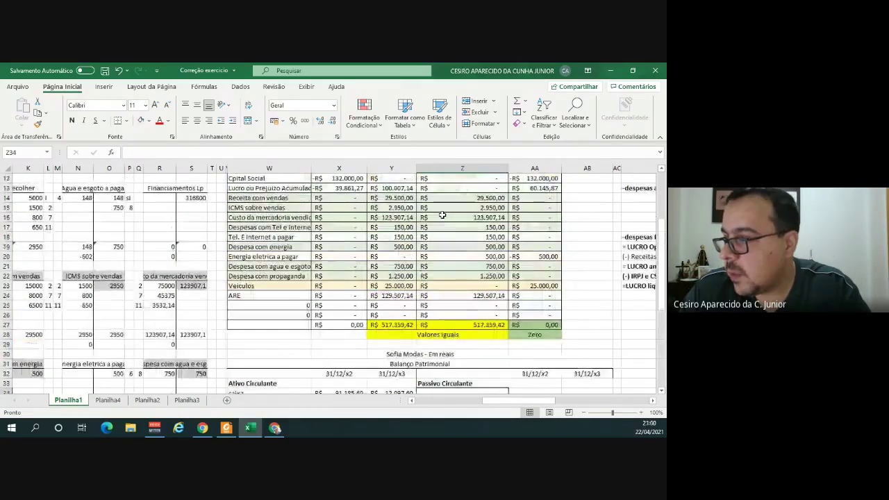
pyautogui.scroll(2, 443, 216)
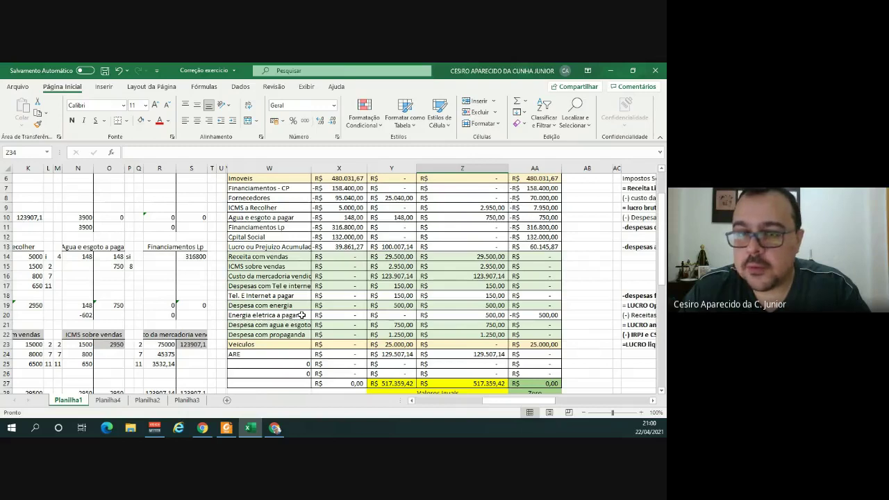
pyautogui.scroll(-3, 303, 314)
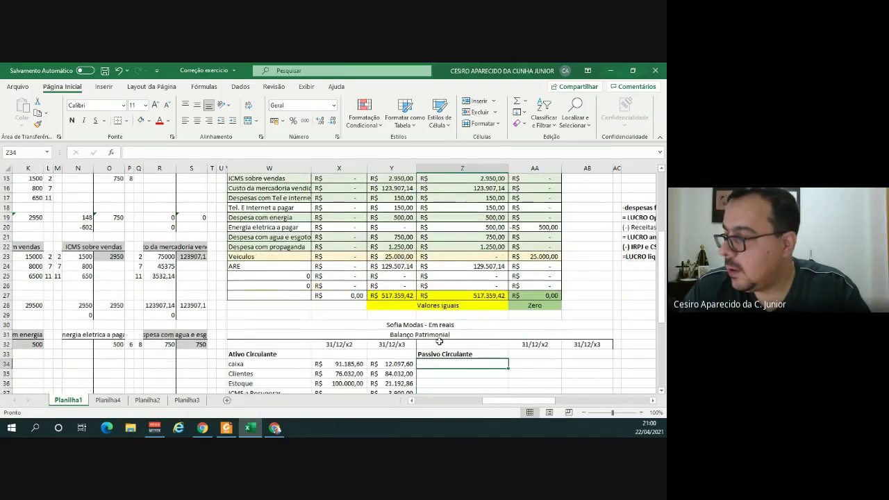
pyautogui.write('=')
pyautogui.scroll(5, 285, 296)
pyautogui.click(277, 237)
pyautogui.scroll(-4, 339, 243)
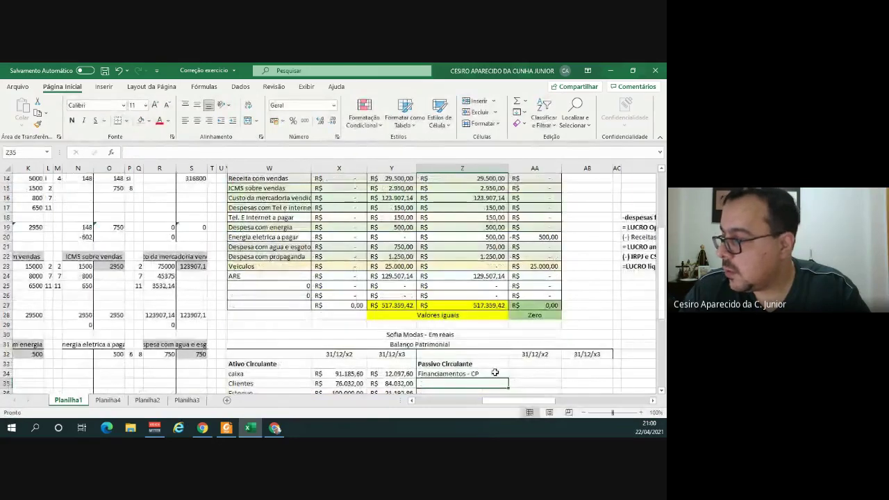
# Link the 31/12/x2 amount of Financiamentos - CP in AA34 to its Saldo Inicial with =X7.
pyautogui.press('Tab')
pyautogui.write('=')
pyautogui.scroll(3, 512, 365)
pyautogui.click(348, 198)
pyautogui.scroll(-3, 348, 198)
pyautogui.press('Return')
# Replace the Financiamentos - CP formula in AA34 with =-X7 to reverse the sign of its Saldo Inicial.
pyautogui.click(518, 375)
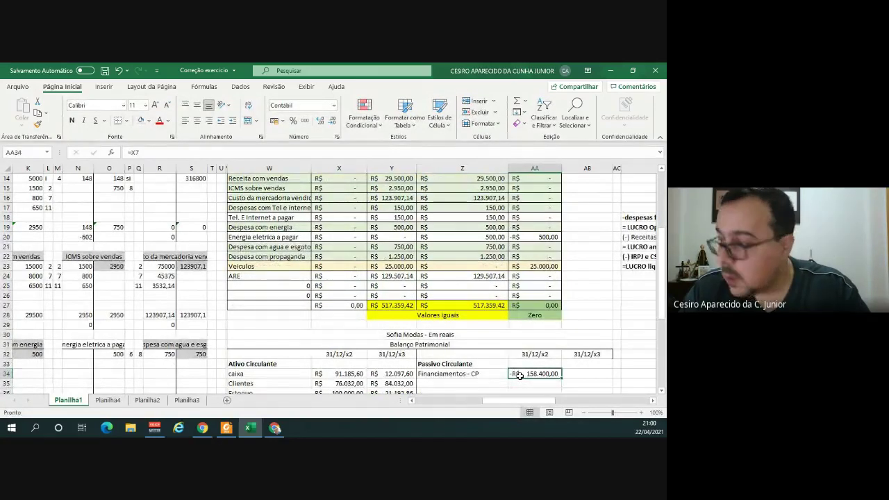
pyautogui.write('=-')
pyautogui.scroll(3, 507, 350)
pyautogui.click(351, 236)
pyautogui.press('Return')
# Link the 31/12/x3 amount of Financiamentos - CP in AB34 to its sign-reversed Saldo Final with =-AA7.
pyautogui.click(587, 373)
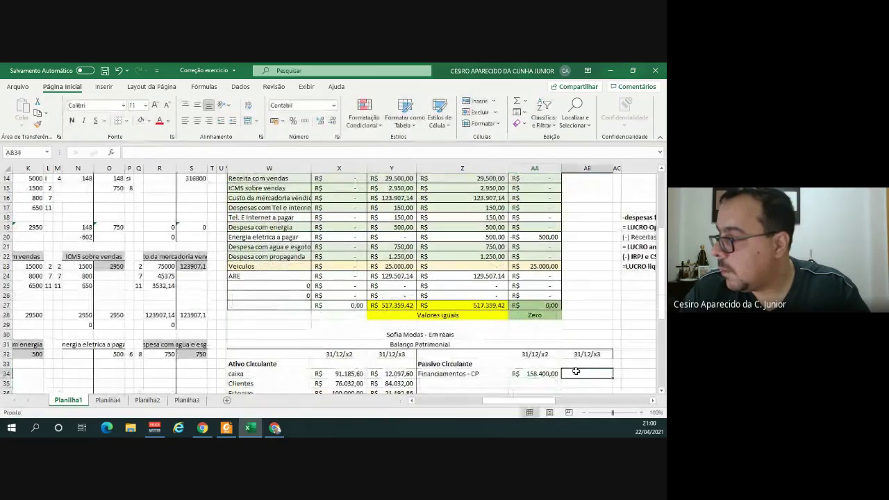
pyautogui.write('=')
pyautogui.scroll(3, 530, 334)
pyautogui.scroll(3, 530, 334)
pyautogui.click(535, 226)
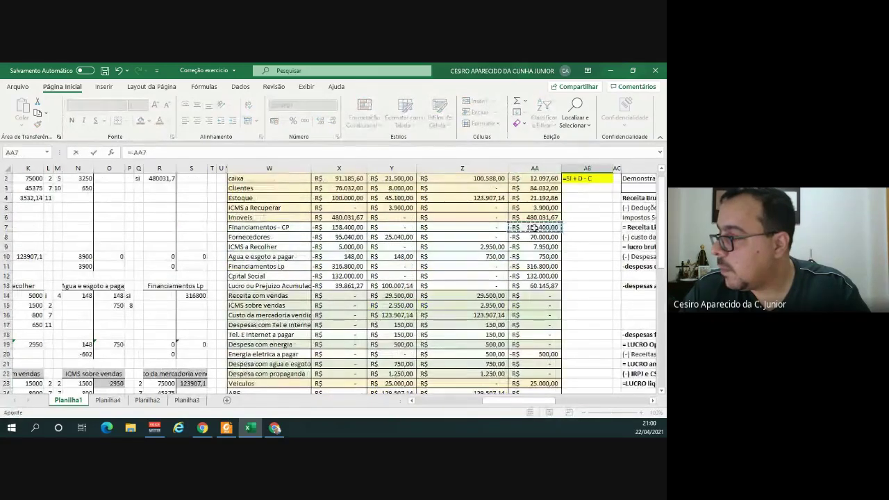
pyautogui.press('Return')
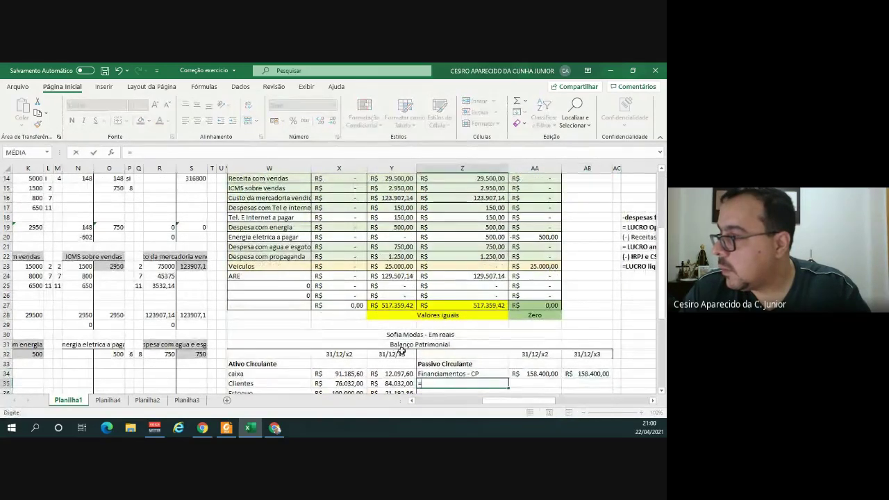
# Link Z35 below Financiamentos - CP to the Fornecedores account name in the trial balance with =W8.
pyautogui.write('=')
pyautogui.scroll(5, 389, 333)
pyautogui.press('Escape')
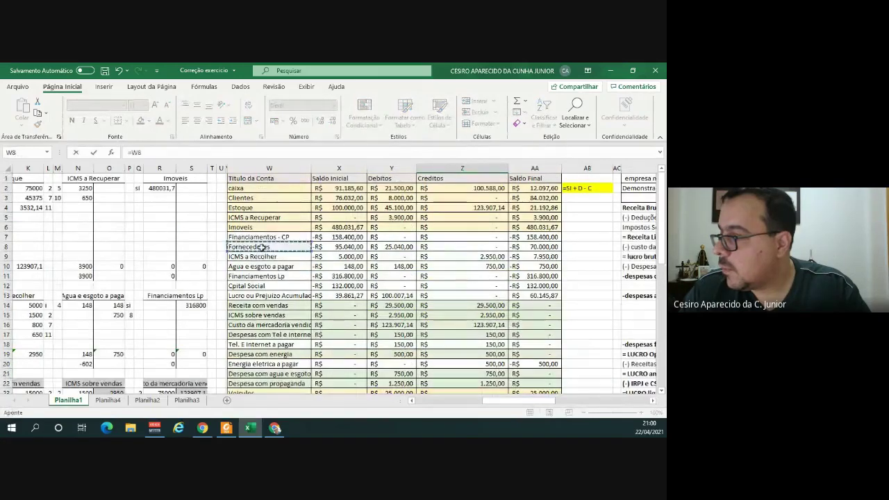
pyautogui.scroll(-5, 417, 312)
pyautogui.click(473, 379)
# Link the 31/12/x2 amount of Fornecedores in AA35 to its sign-reversed Saldo Inicial with =-X8.
pyautogui.click(535, 373)
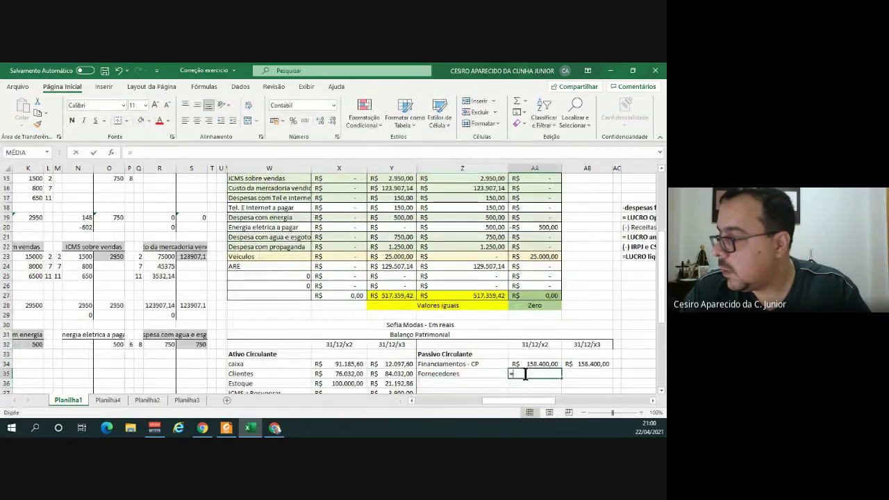
pyautogui.write('=')
pyautogui.scroll(4, 351, 227)
pyautogui.press('Escape')
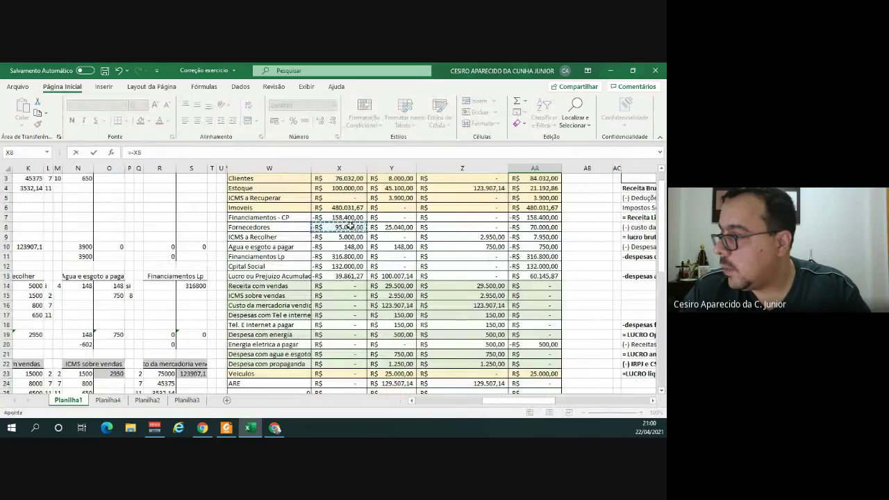
# Link the 31/12/x3 amount of Fornecedores in AB35 to its sign-reversed Saldo Final with =-AA8.
pyautogui.scroll(-4, 351, 227)
pyautogui.click(571, 373)
pyautogui.write('=-')
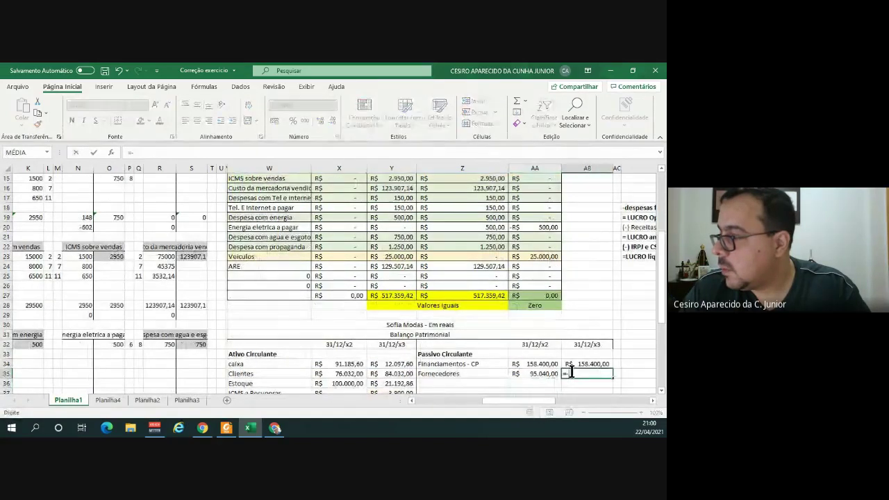
pyautogui.scroll(3, 417, 239)
pyautogui.click(540, 198)
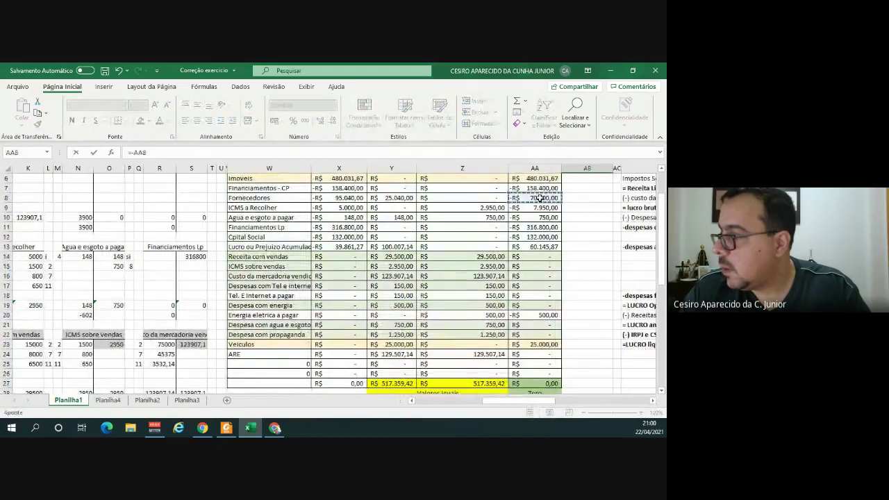
pyautogui.press('Return')
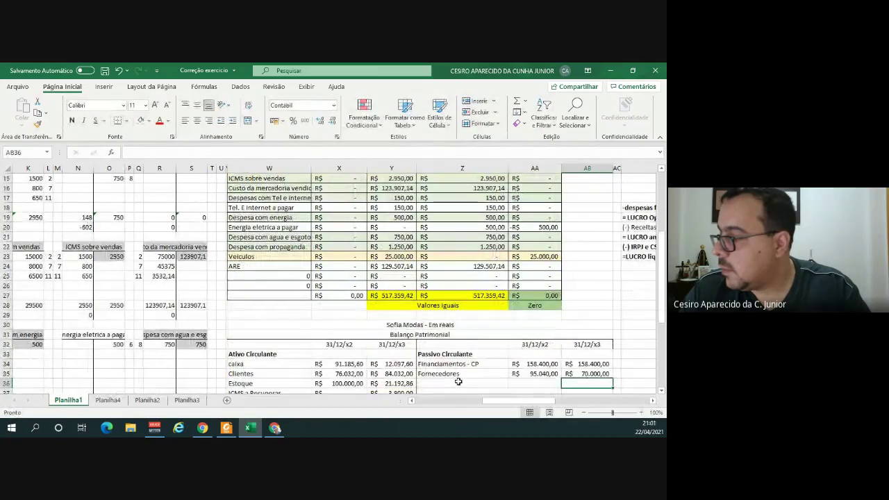
# Link Z36 below Fornecedores to the ICMS a Recolher account name in the trial balance with =W9.
pyautogui.write('=')
pyautogui.scroll(1, 311, 316)
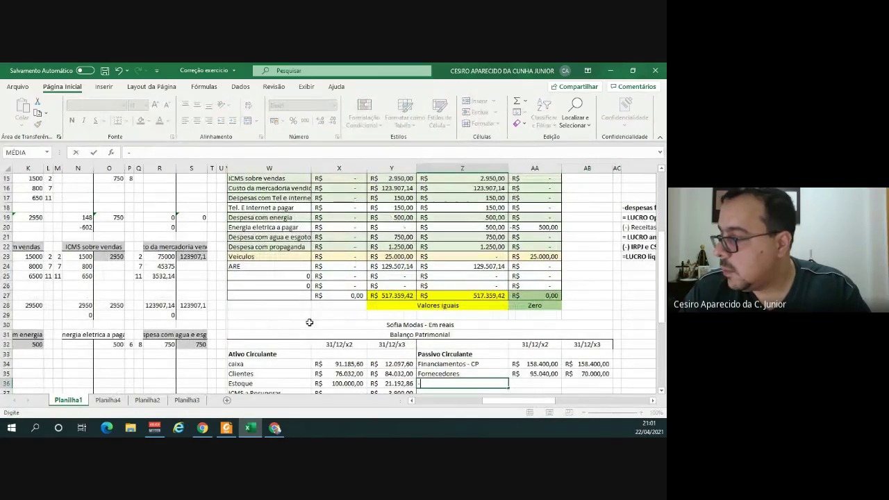
pyautogui.scroll(-1, 311, 317)
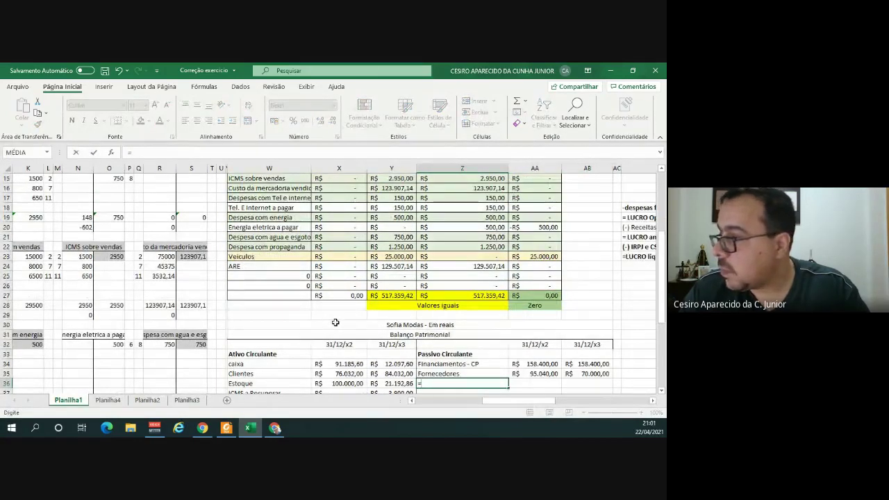
pyautogui.scroll(5, 335, 322)
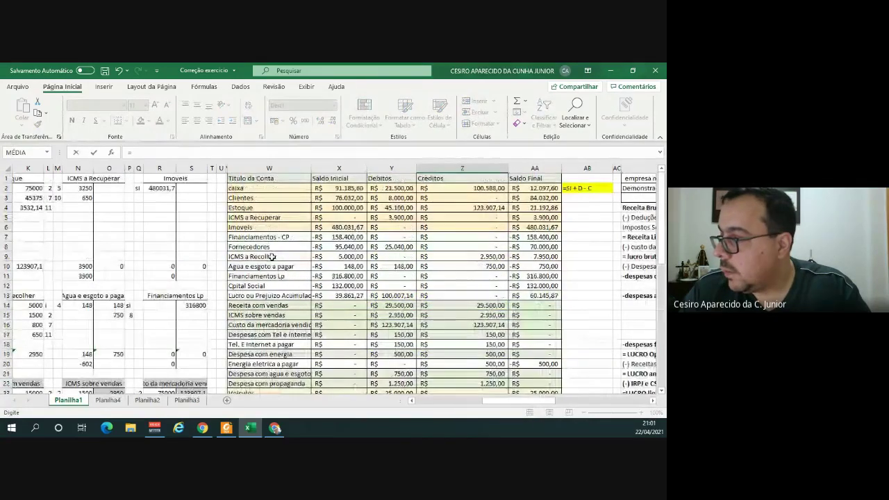
pyautogui.scroll(-5, 272, 256)
pyautogui.press('Escape')
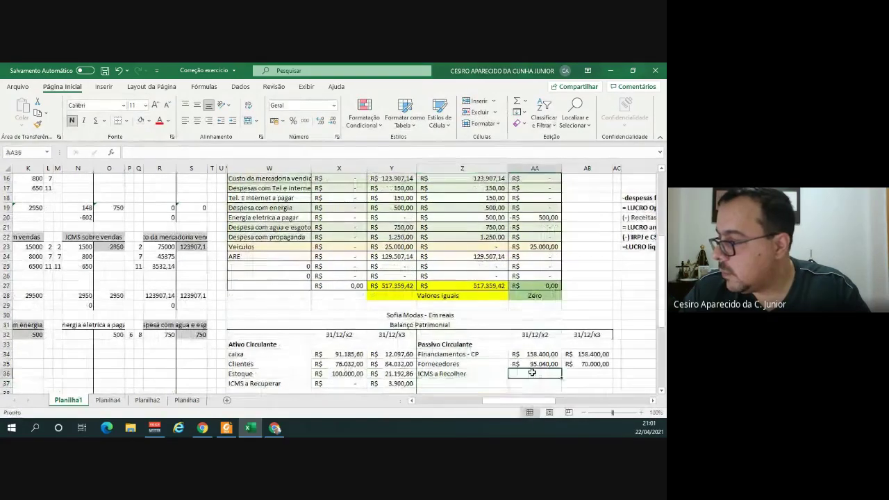
# Link the 31/12/x2 amount of ICMS a Recolher in AA36 to its sign-reversed Saldo Inicial with =-X9.
pyautogui.write('=')
pyautogui.scroll(4, 356, 262)
pyautogui.click(353, 224)
pyautogui.press('Return')
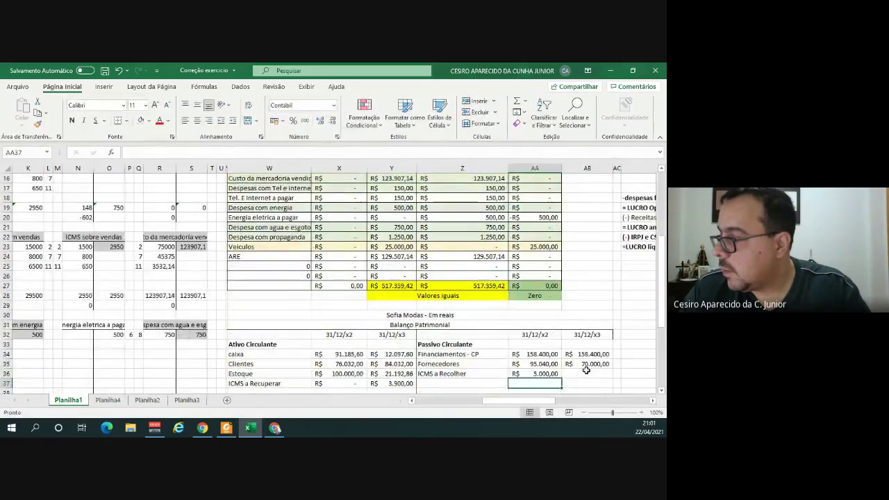
# Link the 31/12/x3 amount of ICMS a Recolher in AB36 to its sign-reversed Saldo Final with =-AA9.
pyautogui.write('=')
pyautogui.scroll(5, 553, 264)
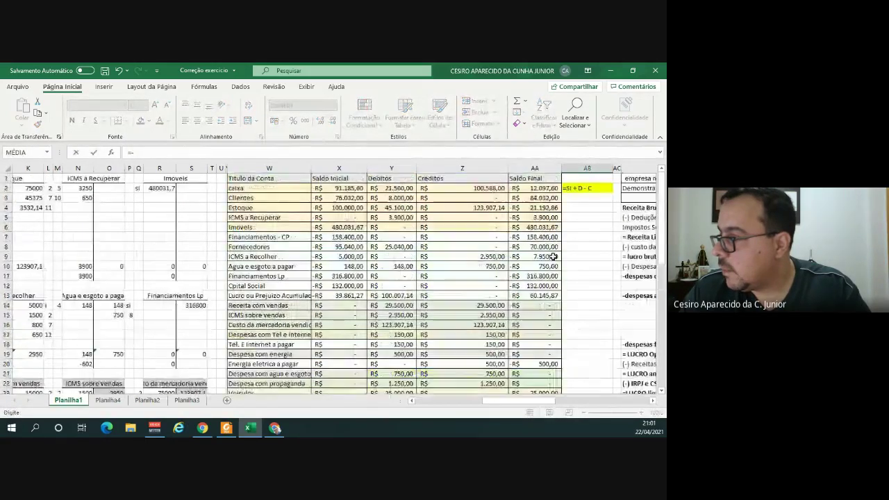
pyautogui.click(554, 257)
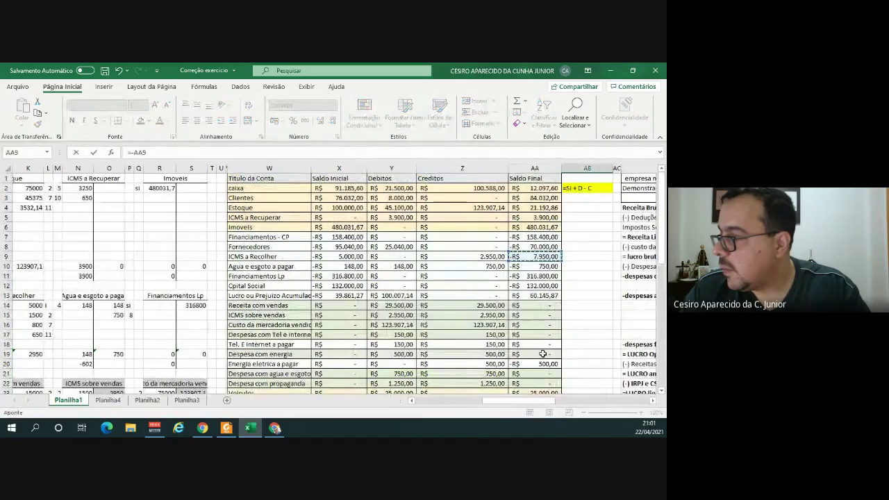
pyautogui.press('Return')
# Enter =-W10 in Z37 below ICMS a Recolher to reference the Agua e esgoto a pagar account name.
pyautogui.click(471, 383)
pyautogui.write('-')
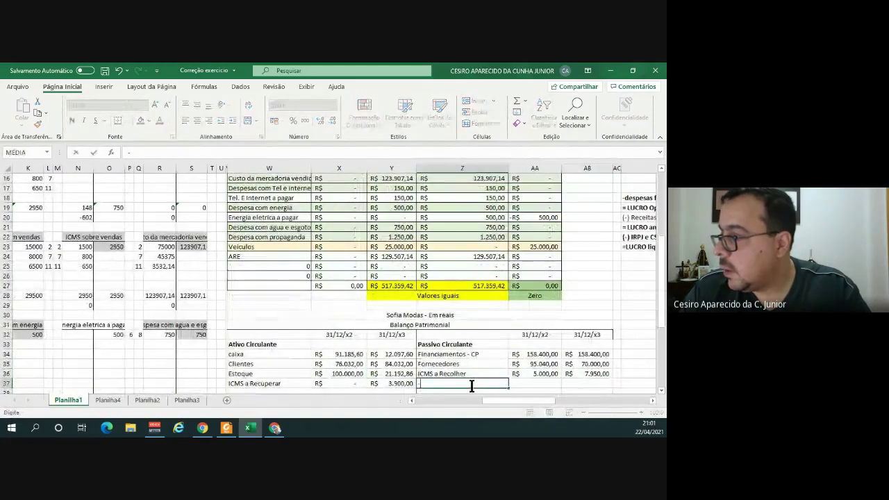
pyautogui.scroll(5, 471, 386)
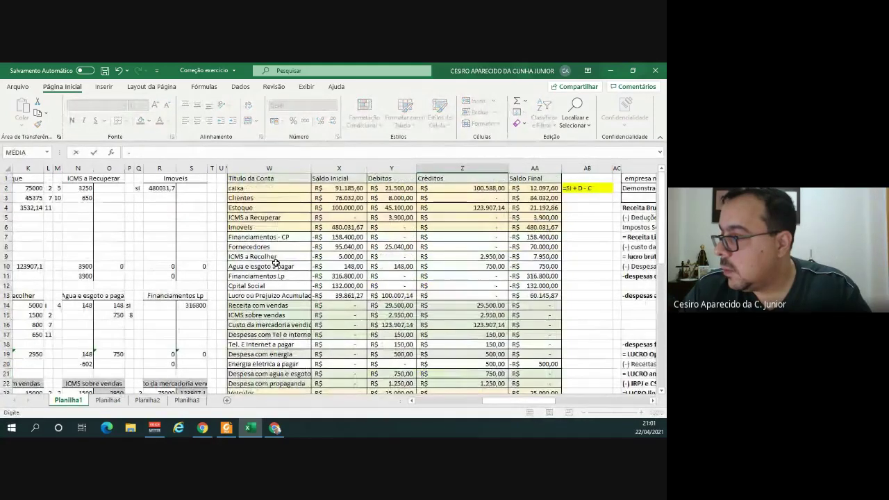
pyautogui.press('Return')
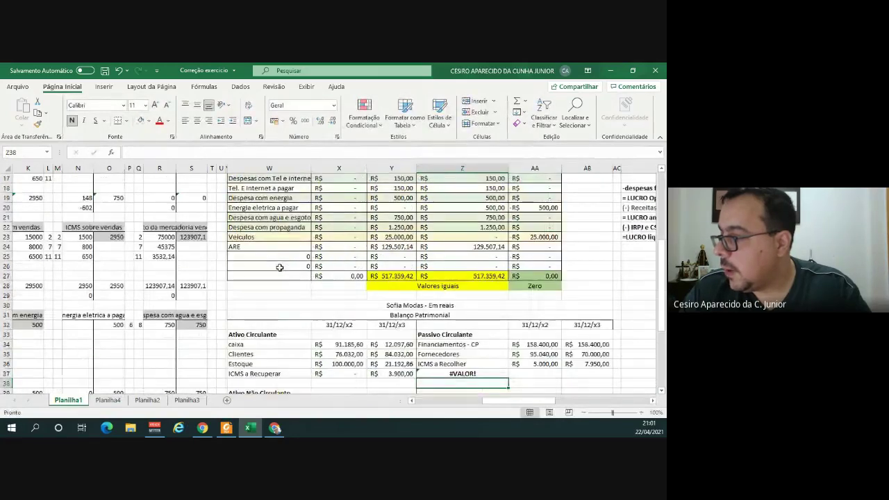
# Remove the minus sign from the account name formula in Z37, making it =W10.
pyautogui.click(477, 374)
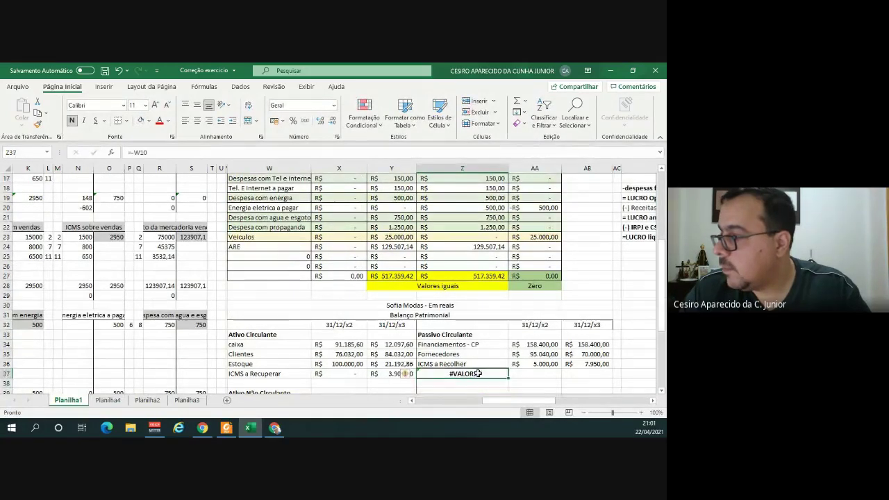
pyautogui.click(133, 152)
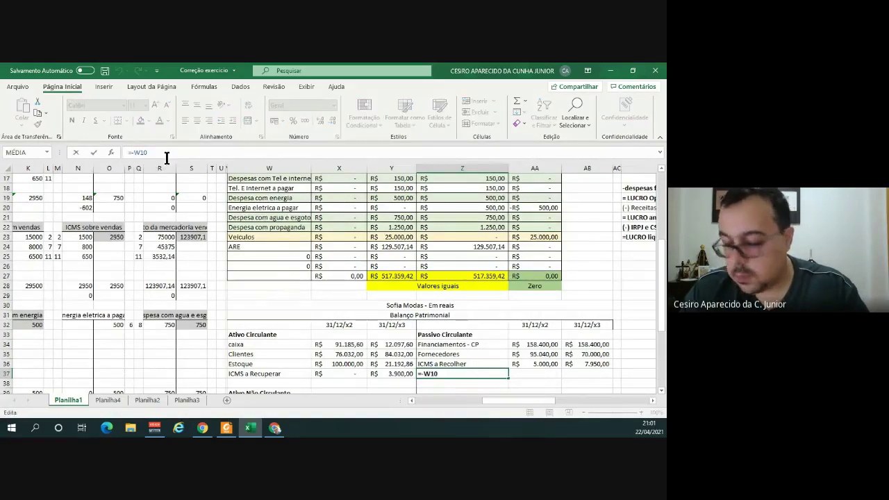
pyautogui.press('BackSpace')
pyautogui.press('Return')
# Link the 31/12/x2 amount of Agua e esgoto a pagar in AA37 to its sign-reversed Saldo Inicial with =-X10.
pyautogui.moveTo(467, 374); pyautogui.dragTo(579, 376)
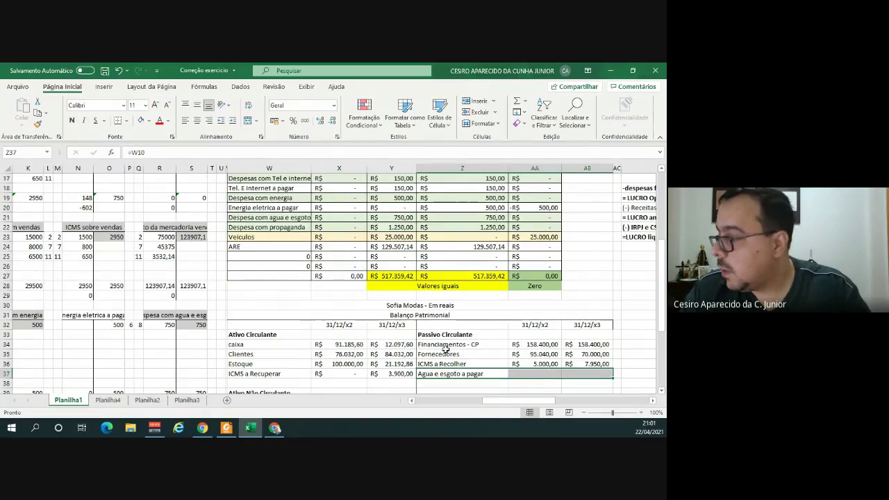
pyautogui.click(528, 375)
pyautogui.write('=-')
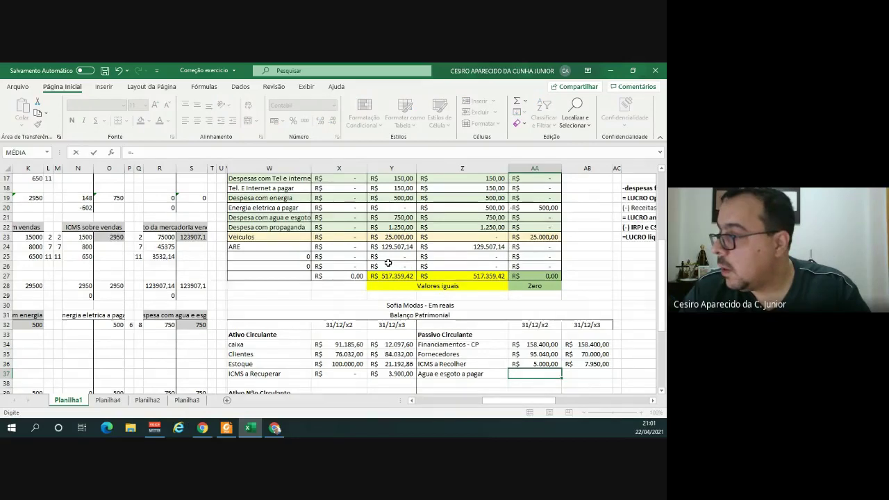
pyautogui.scroll(3, 389, 262)
pyautogui.scroll(1, 389, 262)
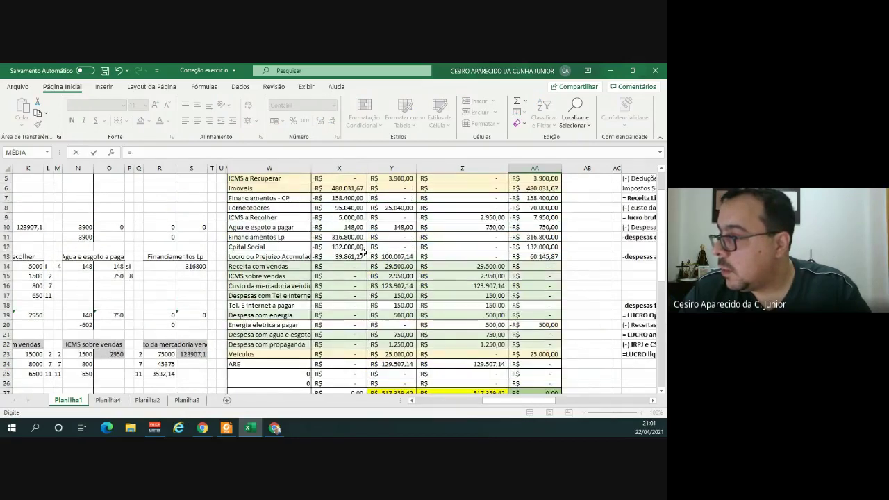
pyautogui.click(334, 227)
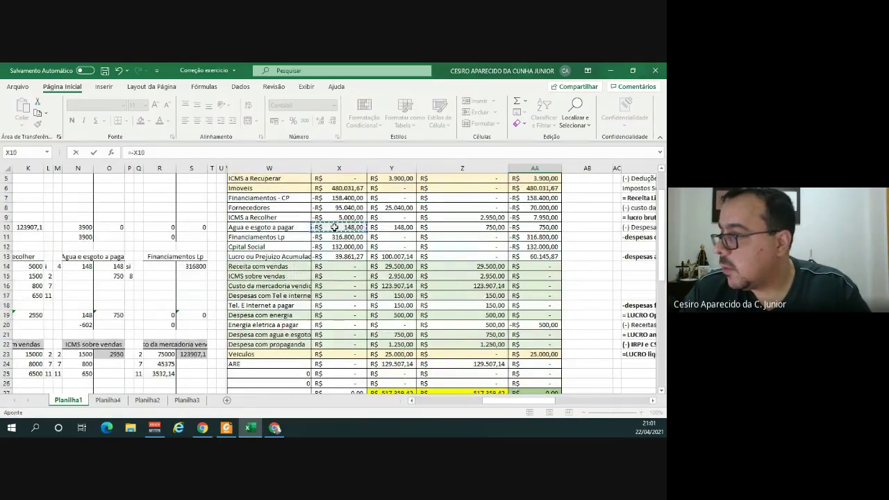
pyautogui.press('Return')
# Link the 31/12/x3 amount of Agua e esgoto a pagar in AB37 to its sign-reversed Saldo Final with =-AA10.
pyautogui.click(578, 373)
pyautogui.write('=')
pyautogui.scroll(5, 578, 373)
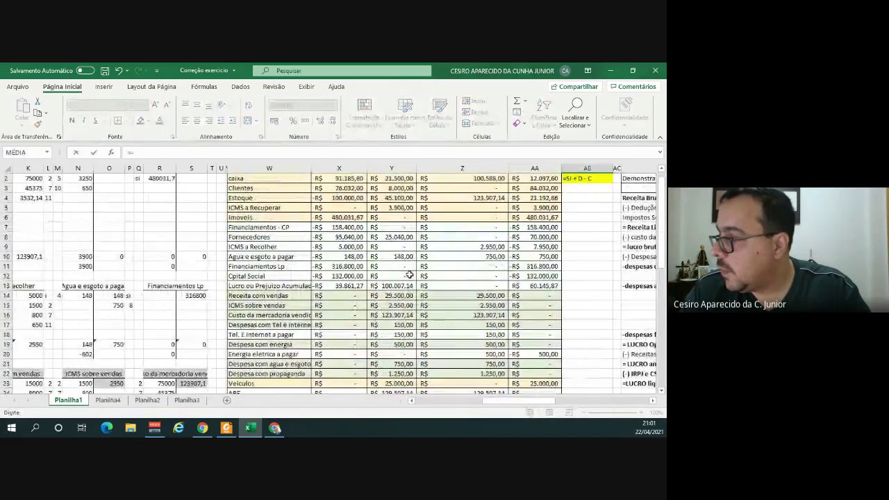
pyautogui.click(536, 257)
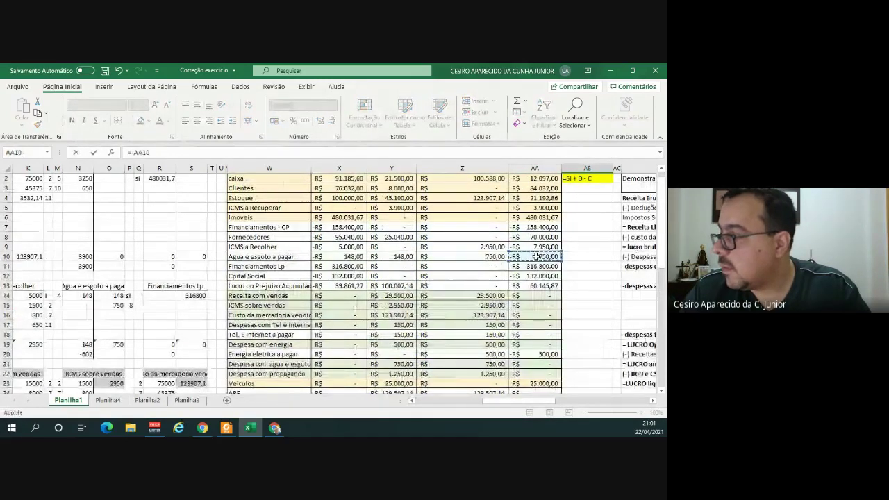
pyautogui.press('Return')
# Link Z38 below Agua e esgoto a pagar to the Energia eletrica a pagar account name with =W20.
pyautogui.scroll(-1, 443, 321)
pyautogui.click(442, 353)
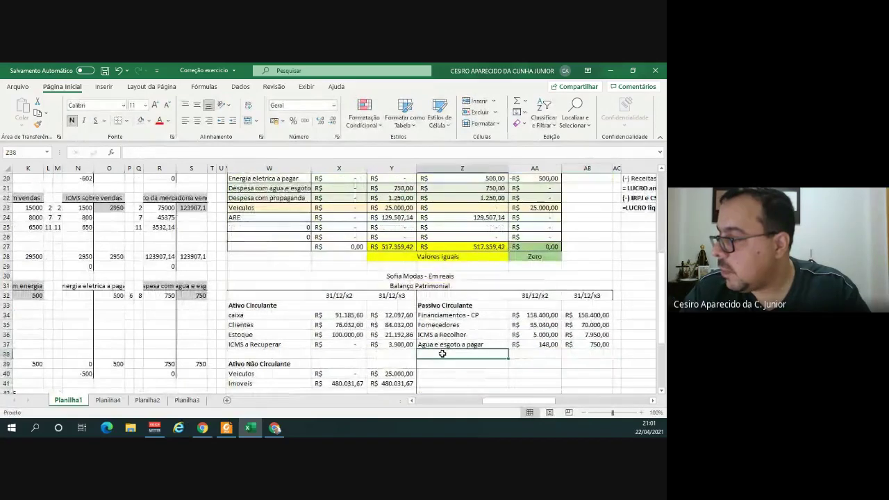
pyautogui.write('=')
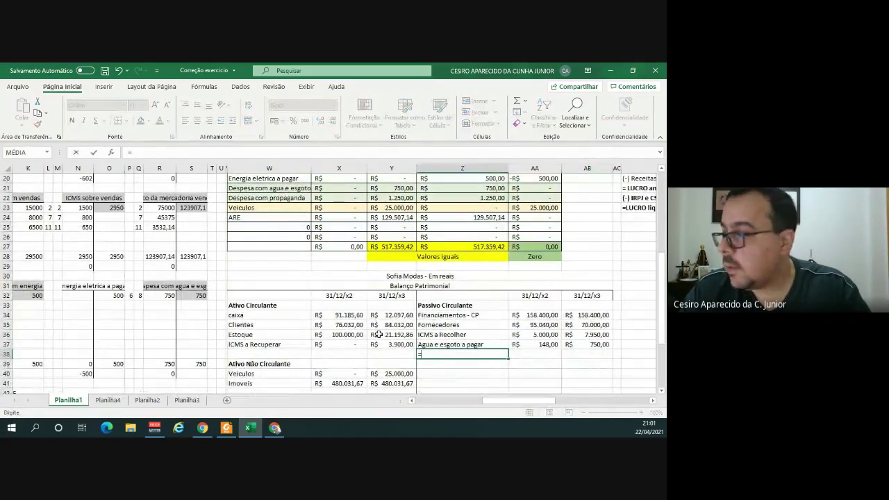
pyautogui.scroll(6, 284, 270)
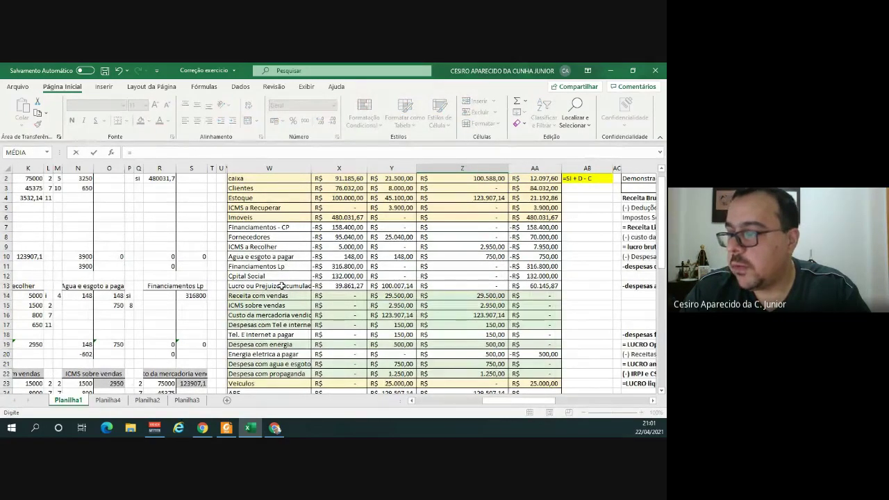
pyautogui.scroll(-2, 282, 285)
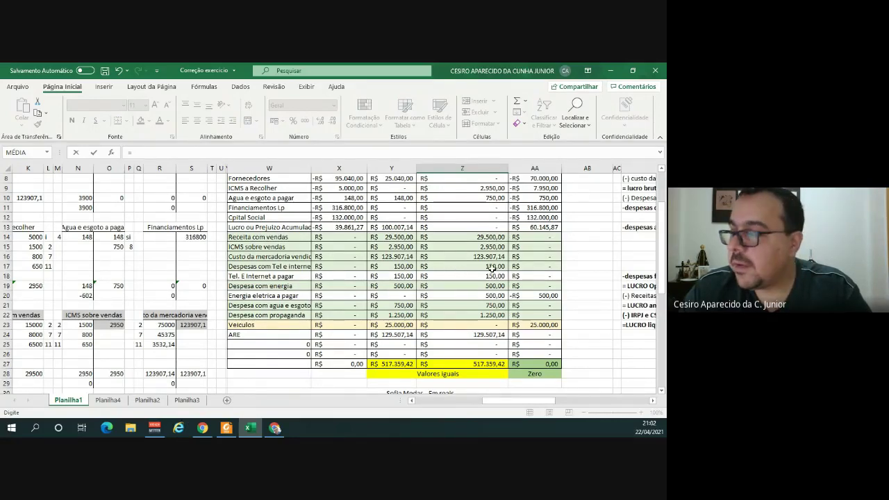
pyautogui.click(294, 295)
pyautogui.press('Return')
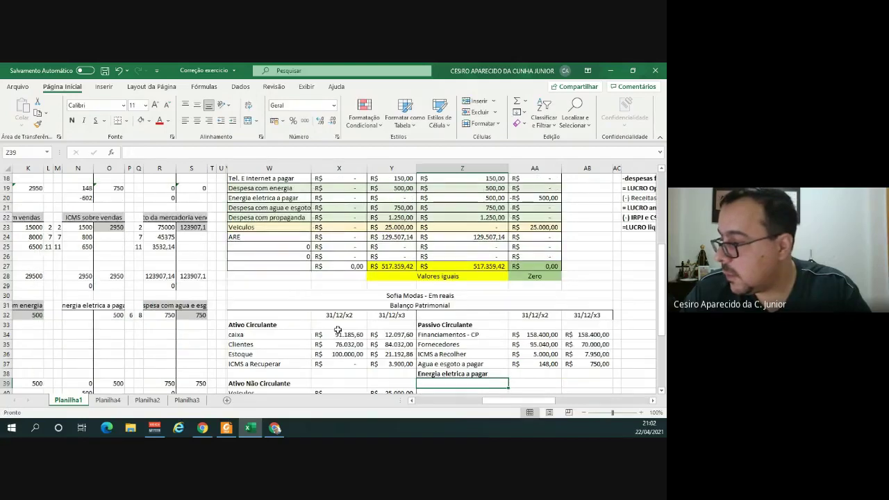
# Link the 31/12/x2 amount of Energia eletrica a pagar in AA38 to its sign-reversed Saldo Inicial with =-X20.
pyautogui.click(517, 374)
pyautogui.write('=-')
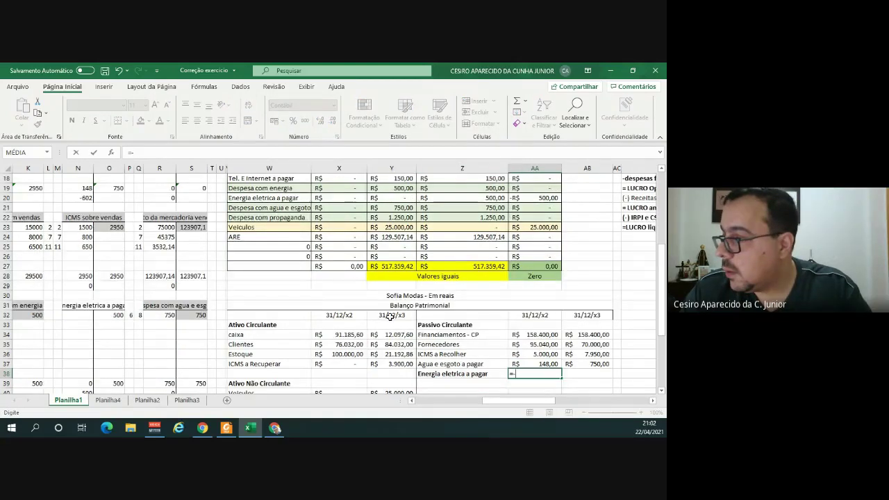
pyautogui.scroll(3, 391, 316)
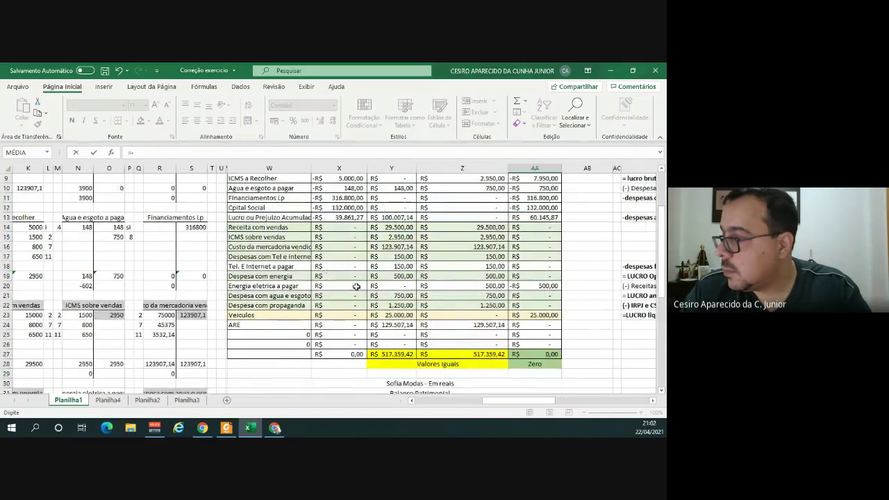
pyautogui.click(357, 286)
pyautogui.press('Return')
# Link the 31/12/x3 amount of Energia eletrica a pagar in AB38 to its sign-reversed Saldo Final with =-AA20.
pyautogui.click(566, 373)
pyautogui.write('=-')
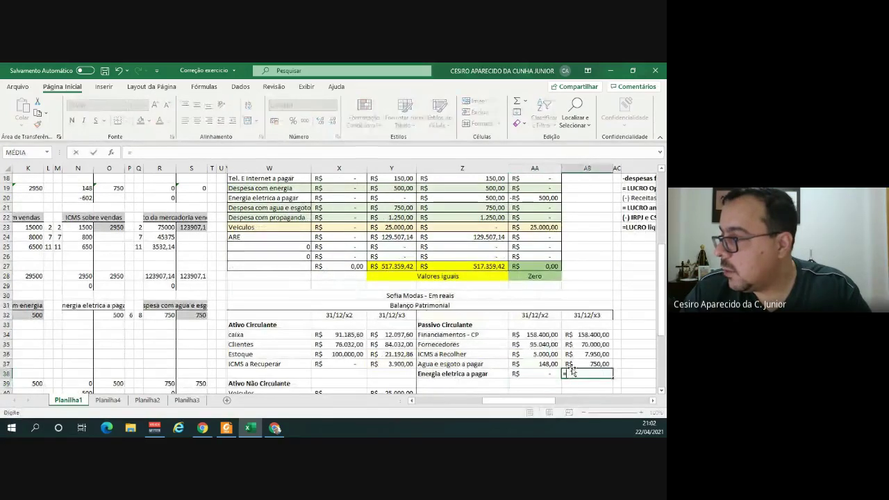
pyautogui.click(550, 197)
pyautogui.press('Return')
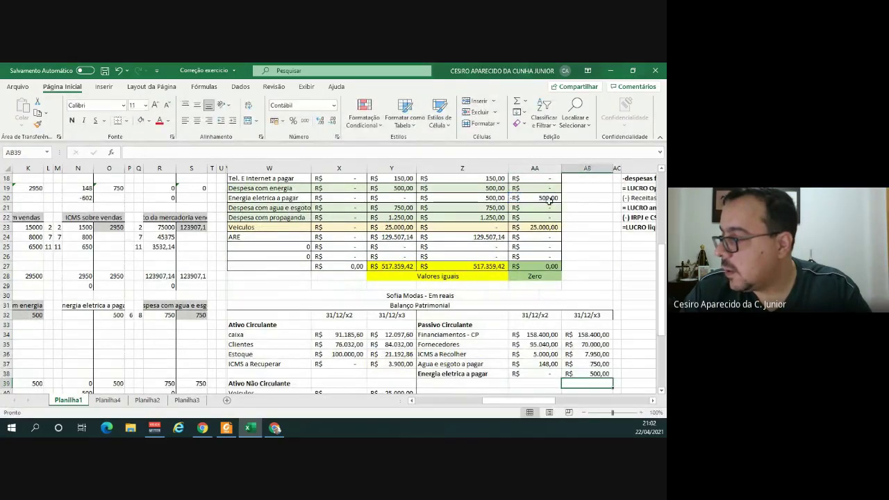
# Remove the bold formatting from the Passivo Circulante account rows in Z34:AB38.
pyautogui.scroll(-1, 461, 375)
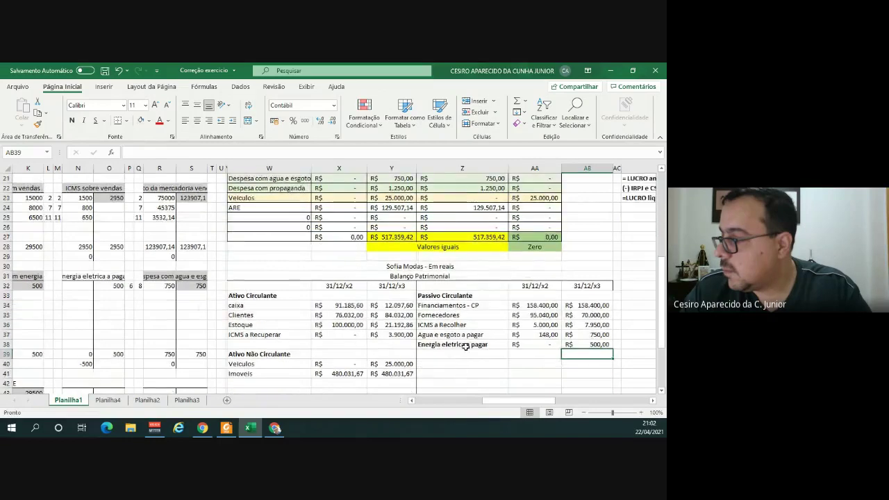
pyautogui.moveTo(584, 344); pyautogui.dragTo(444, 306)
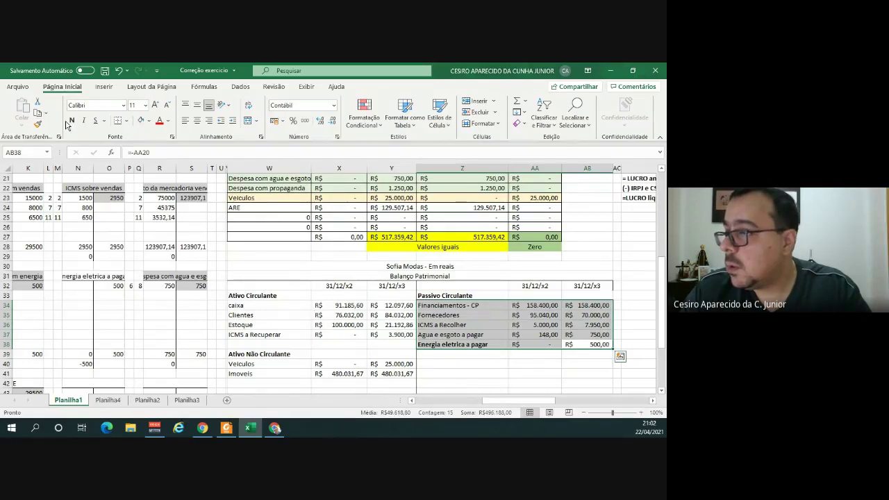
# Enter the heading Passivo Não Circulante in Z39 below the Energia eletrica a pagar row.
pyautogui.scroll(-1, 453, 306)
pyautogui.click(453, 325)
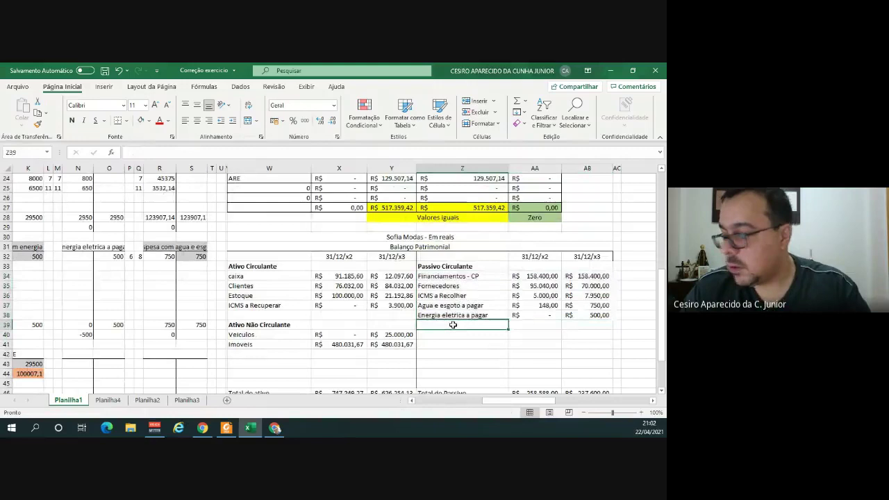
pyautogui.write('Pass')
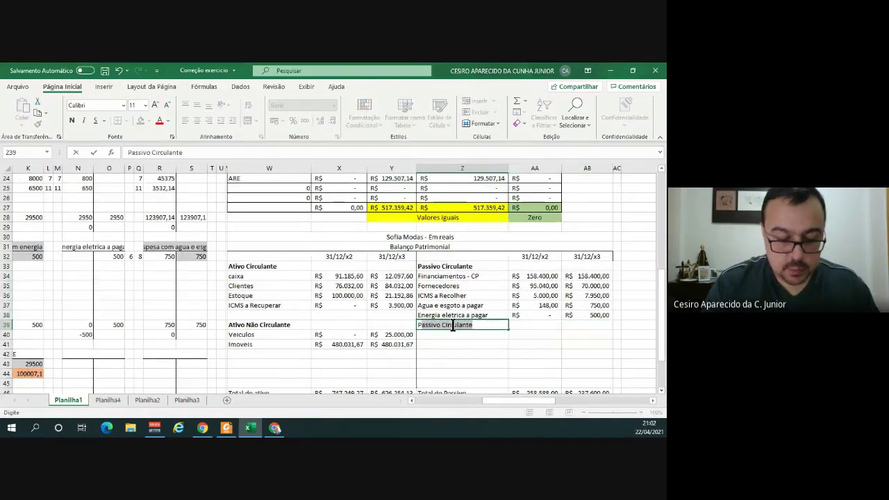
pyautogui.write('ivo ')
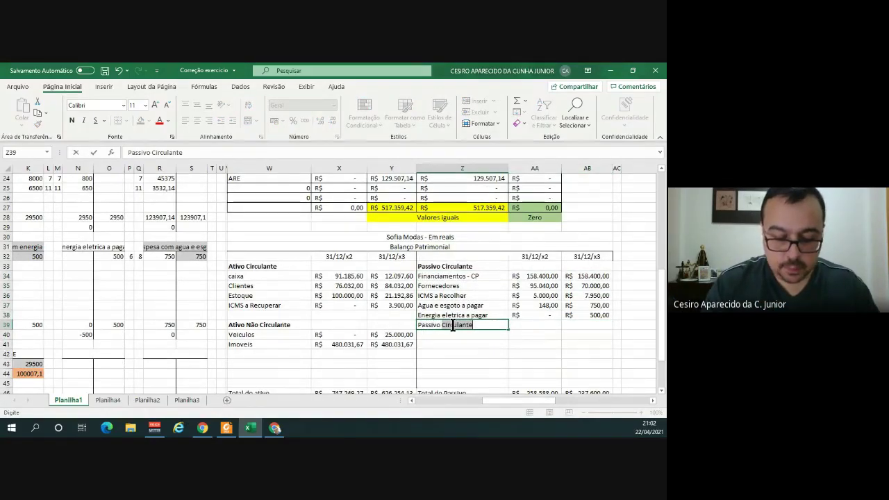
pyautogui.write('Não Circulante')
pyautogui.press('Return')
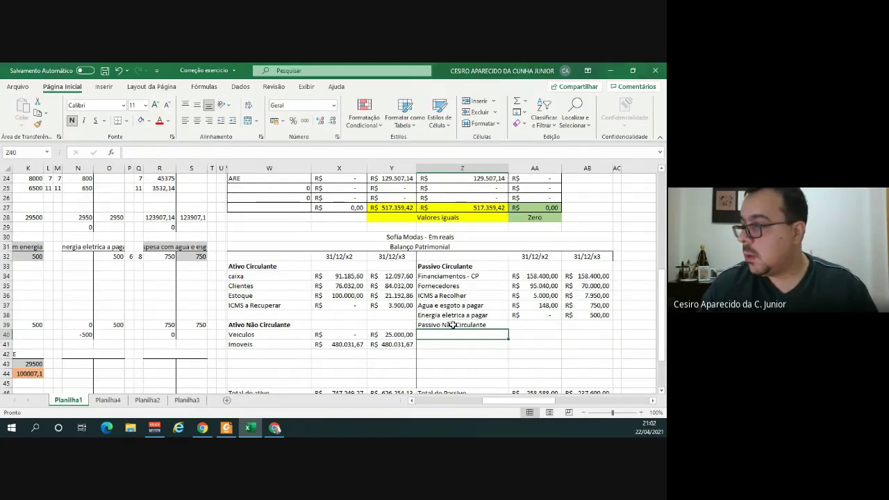
# Link Z40 below the Passivo Não Circulante heading to the Financiamentos Lp account name with =W11.
pyautogui.write('=')
pyautogui.scroll(2, 424, 310)
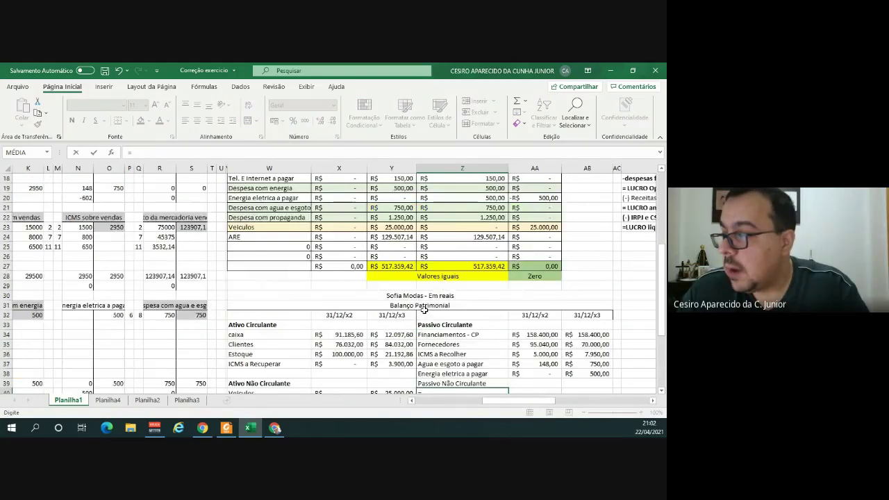
pyautogui.scroll(4, 424, 310)
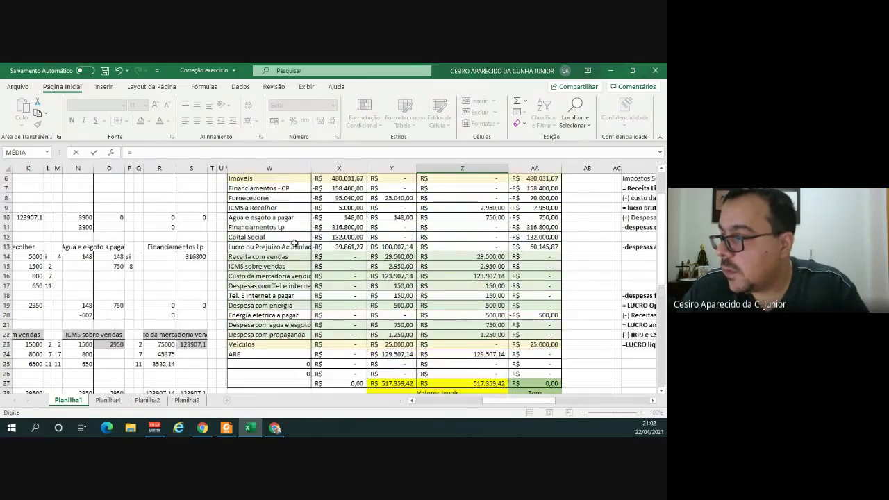
pyautogui.click(295, 227)
pyautogui.press('Return')
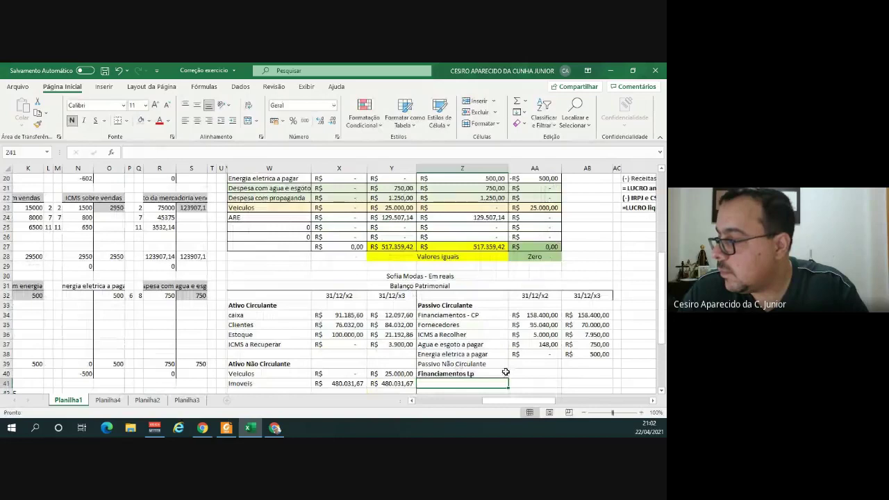
# Link the 31/12/x2 amount of Financiamentos Lp in AA40 to its sign-reversed Saldo Inicial with =-X11.
pyautogui.click(517, 373)
pyautogui.write('=')
pyautogui.scroll(4, 340, 207)
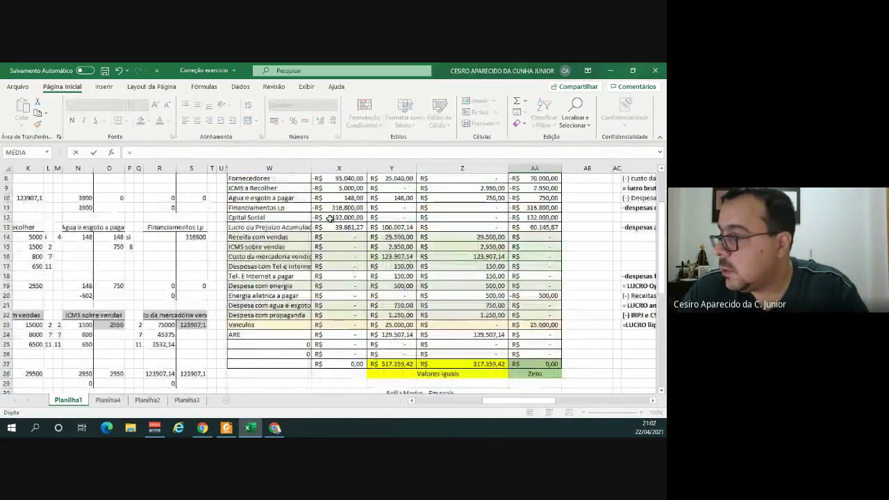
pyautogui.click(340, 207)
pyautogui.press('Return')
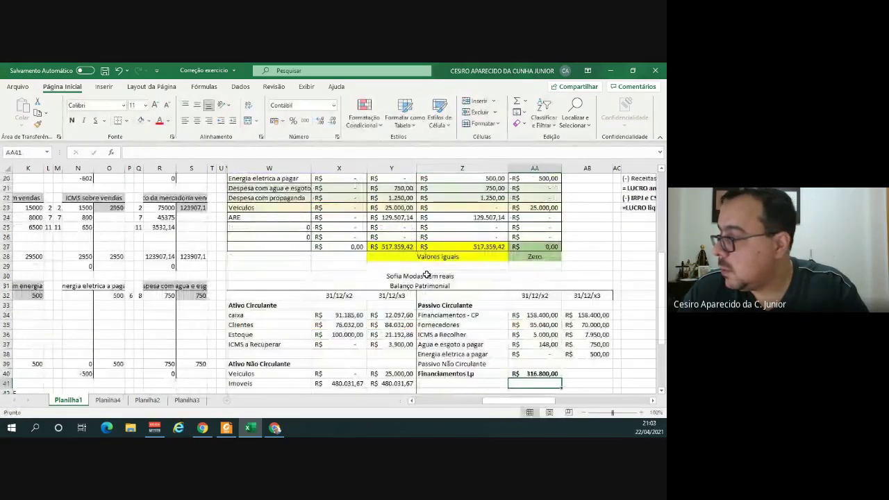
# Link the 31/12/x3 amount of Financiamentos Lp in AB40 to its sign-reversed Saldo Final with =-AA11.
pyautogui.click(583, 378)
pyautogui.write('=')
pyautogui.scroll(4, 577, 356)
pyautogui.click(535, 208)
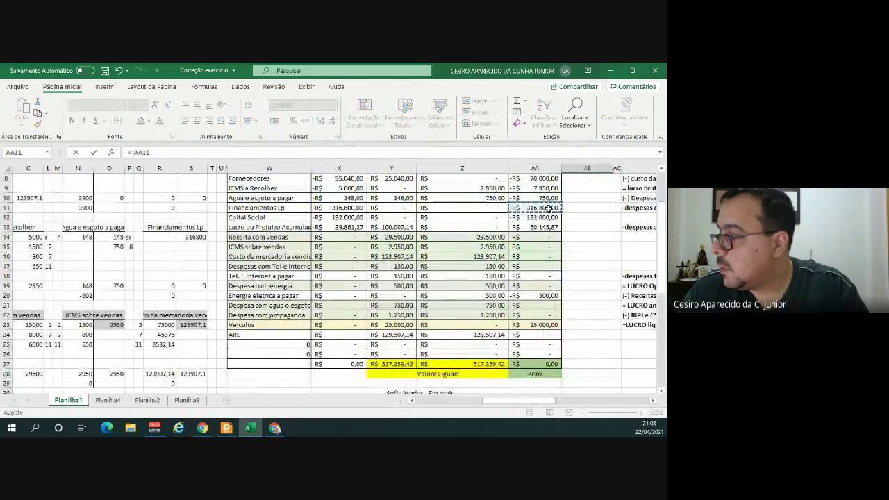
pyautogui.press('Return')
# Remove the bold formatting from the Financiamentos Lp row Z40:AB40 and make the Passivo Não Circulante heading row Z39:AB39 bold.
pyautogui.scroll(-1, 465, 371)
pyautogui.moveTo(466, 345); pyautogui.dragTo(591, 345)
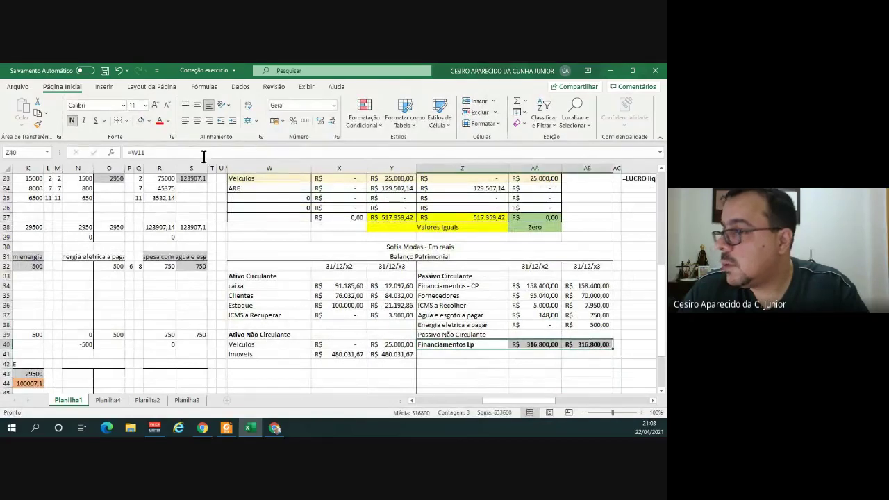
pyautogui.click(71, 121)
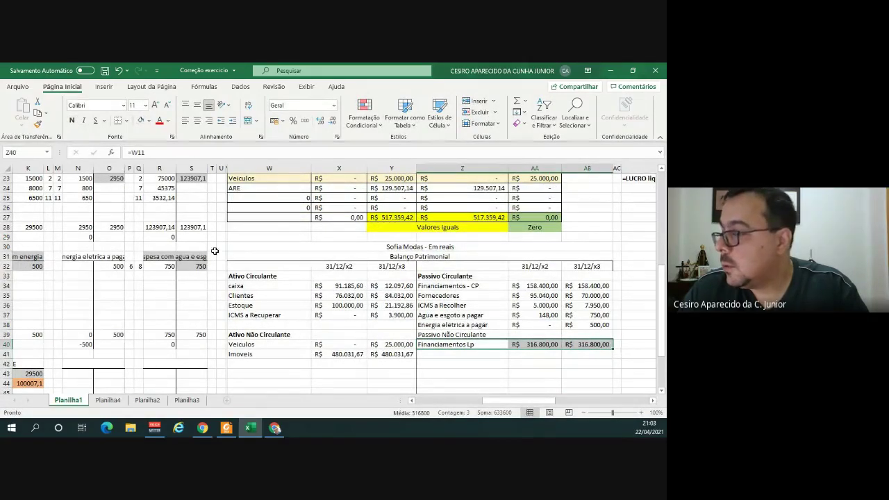
pyautogui.moveTo(476, 335); pyautogui.dragTo(589, 333)
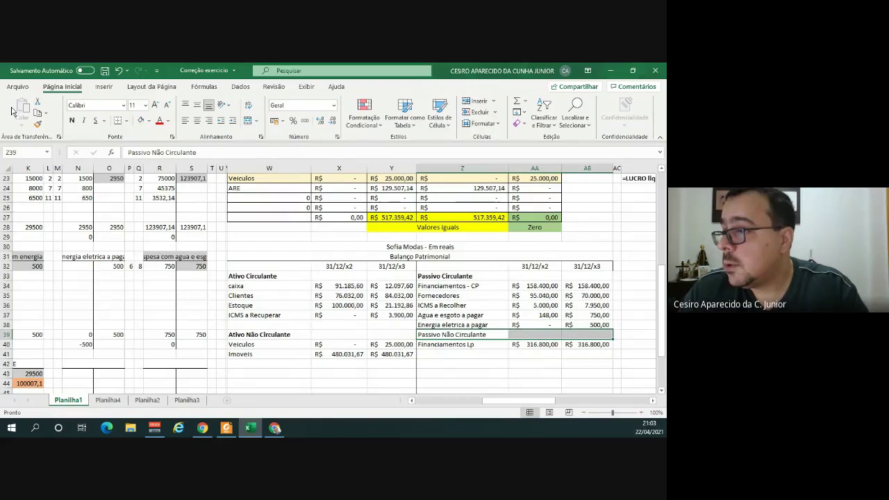
pyautogui.click(72, 120)
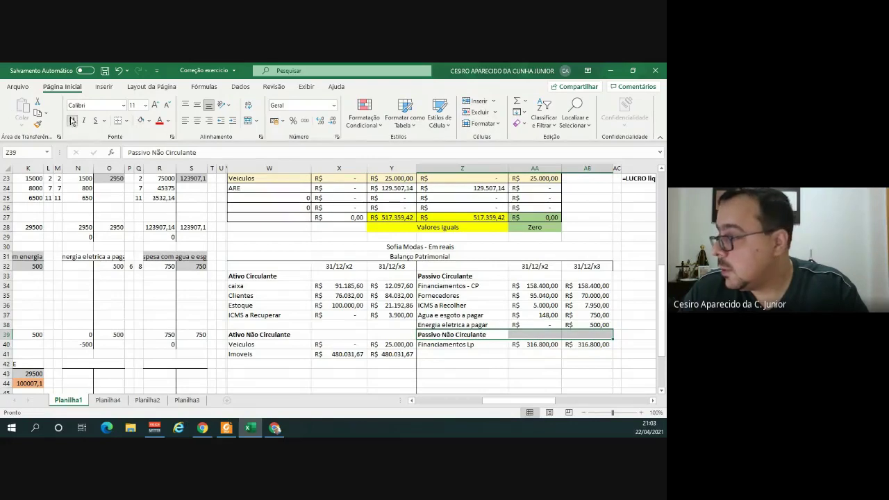
# Enter the heading Patrimonio Liquido in Z41 below Financiamentos Lp.
pyautogui.click(441, 362)
pyautogui.scroll(-1, 459, 350)
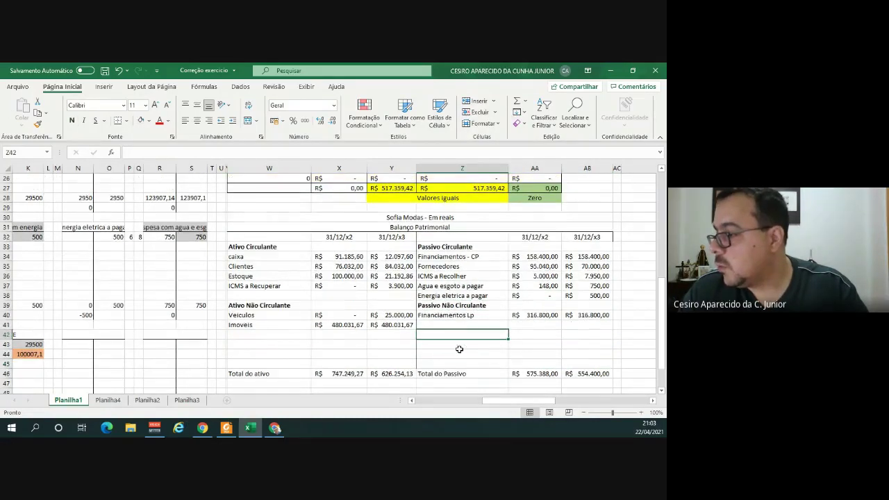
pyautogui.click(462, 326)
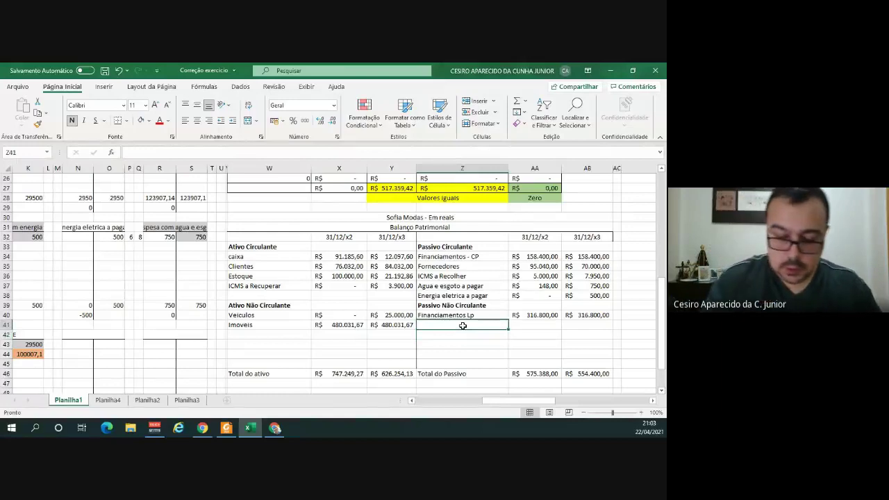
pyautogui.write('Long')
pyautogui.press('BackSpace')
pyautogui.press('BackSpace')
pyautogui.press('BackSpace')
pyautogui.press('BackSpace')
pyautogui.write('Patr')
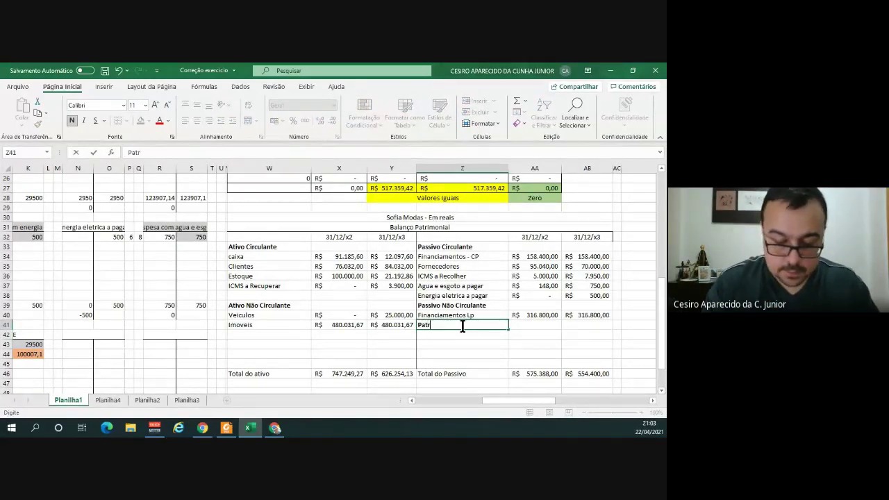
pyautogui.write('imonio L')
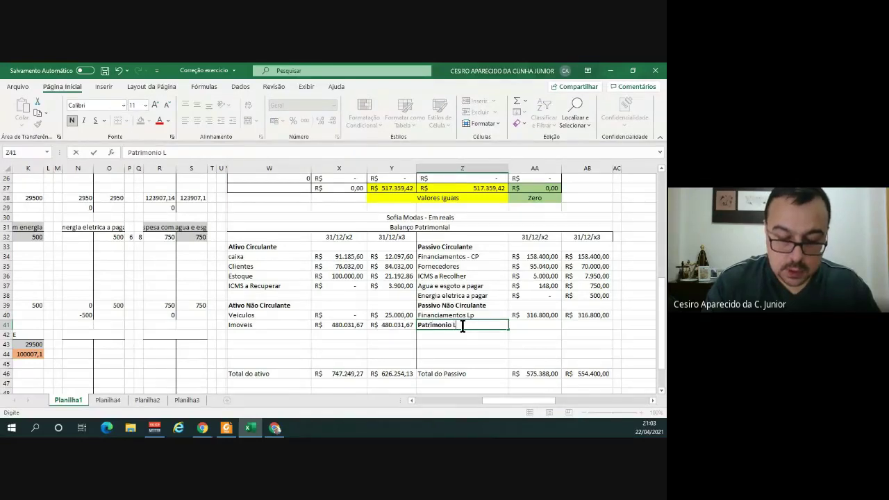
pyautogui.write('iquido')
pyautogui.press('Return')
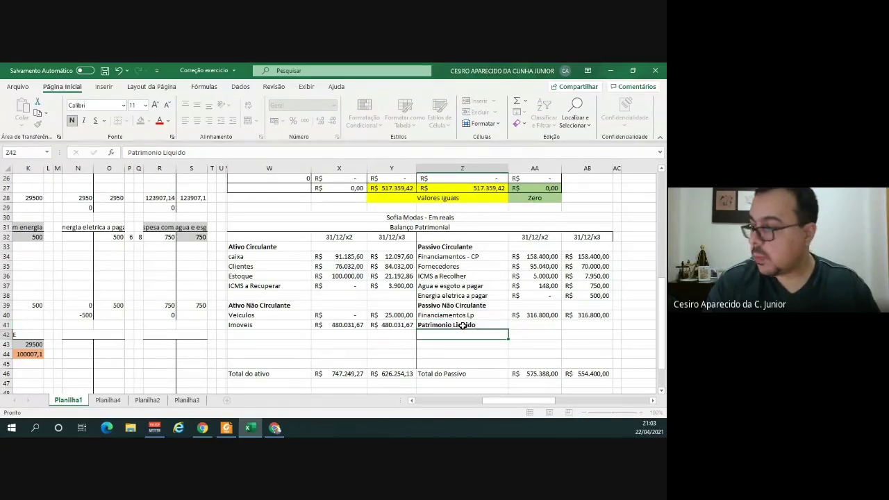
# Link Z42 below the Patrimonio Liquido heading to the Cpital Social account name with =W12.
pyautogui.write('=')
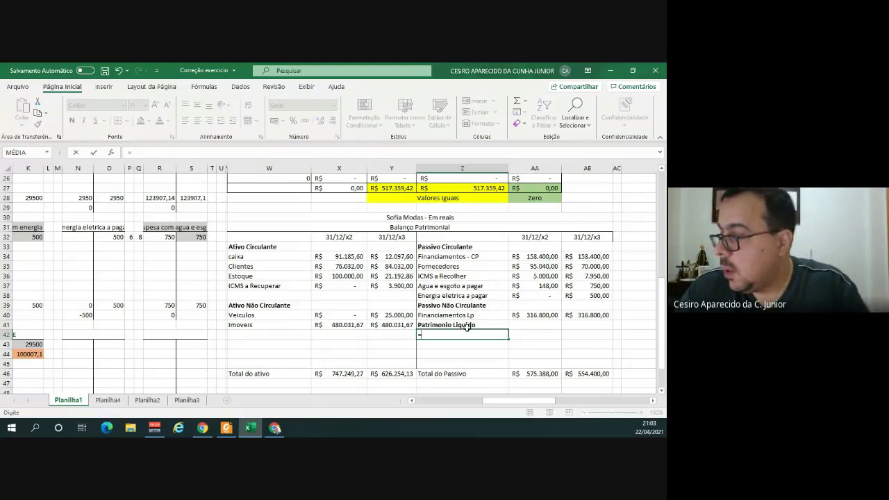
pyautogui.scroll(4, 321, 321)
pyautogui.scroll(-5, 321, 322)
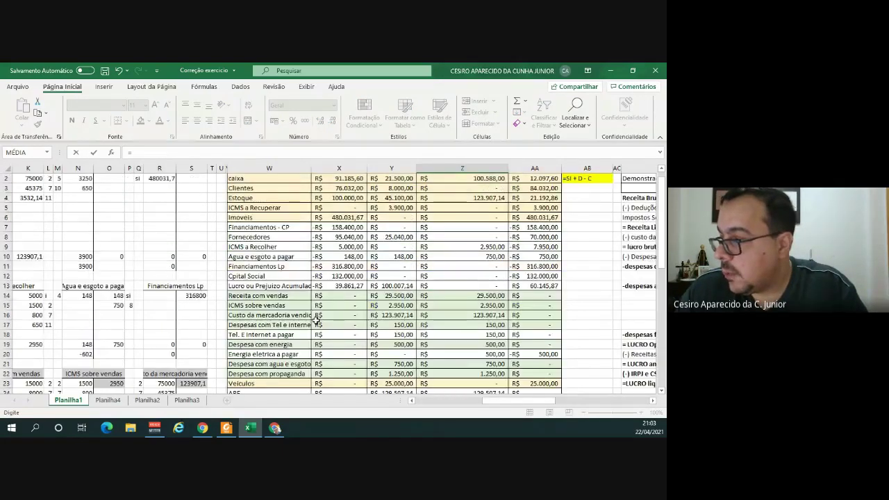
pyautogui.click(274, 275)
pyautogui.press('Return')
# Link the 31/12/x2 amount of Cpital Social in AA42 to its sign-reversed Saldo Inicial with =-X12.
pyautogui.click(518, 383)
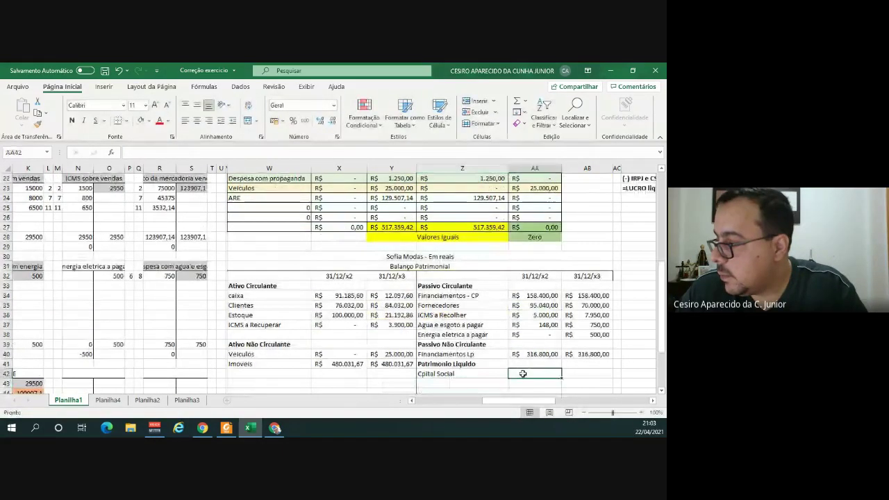
pyautogui.write('=')
pyautogui.scroll(4, 364, 261)
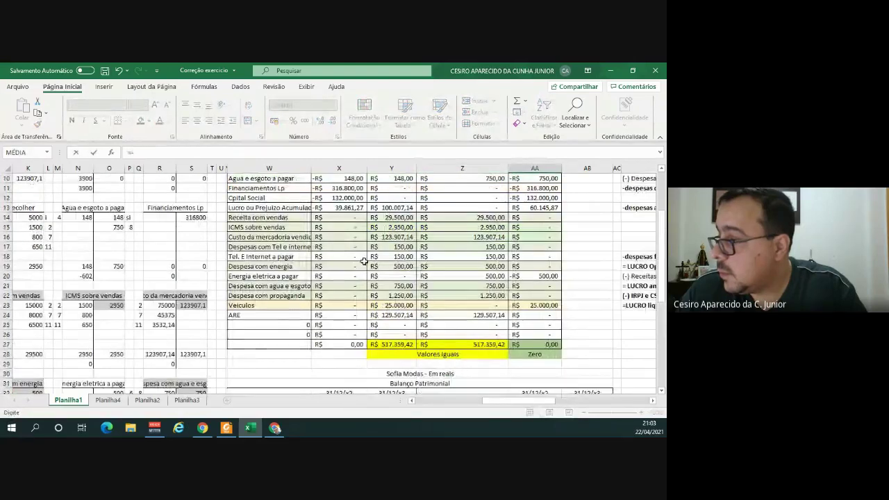
pyautogui.click(347, 198)
pyautogui.press('Return')
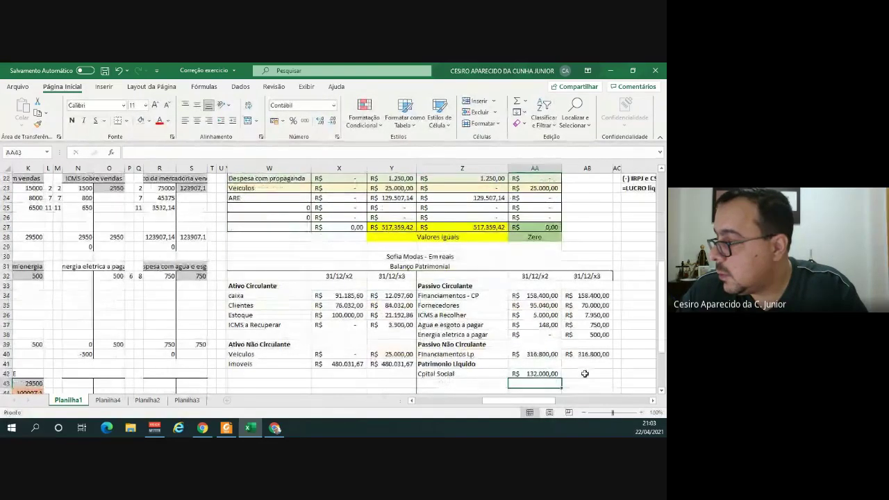
# Link the 31/12/x3 amount of Cpital Social in AB42 to its sign-reversed Saldo Final with =-AA12.
pyautogui.click(573, 383)
pyautogui.write('=')
pyautogui.scroll(3, 580, 370)
pyautogui.scroll(1, 580, 370)
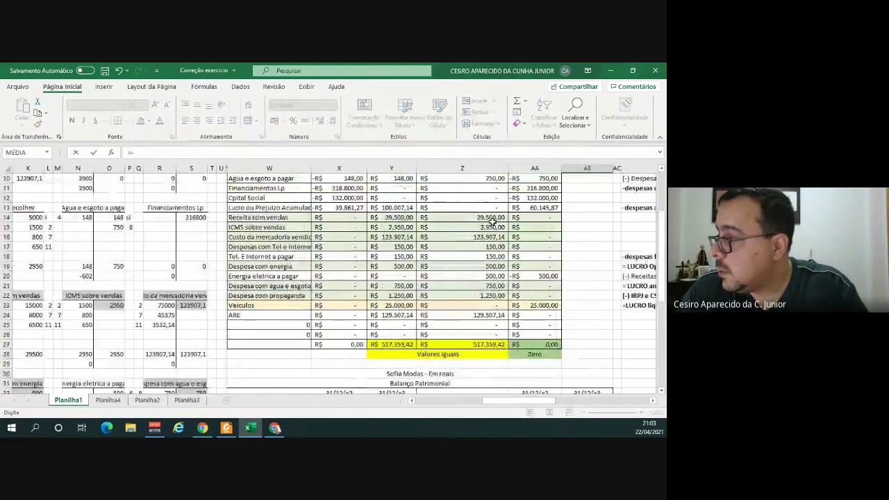
pyautogui.click(547, 198)
pyautogui.press('Return')
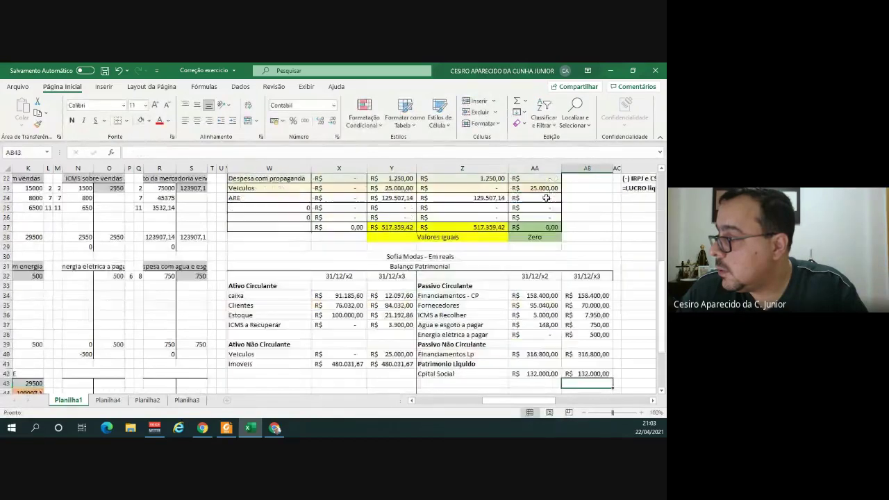
# Link Z43 below Cpital Social to the Lucro ou Prejuizo Acumulado account name with =W13.
pyautogui.click(462, 383)
pyautogui.write('=')
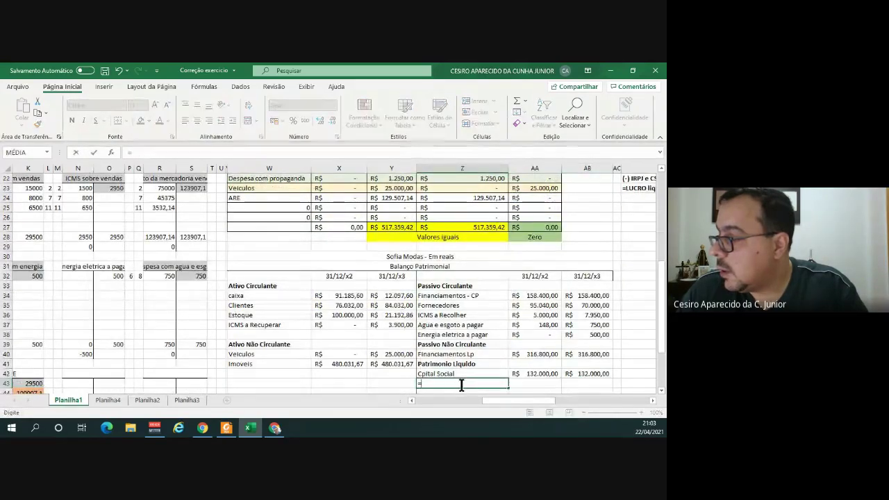
pyautogui.scroll(5, 462, 384)
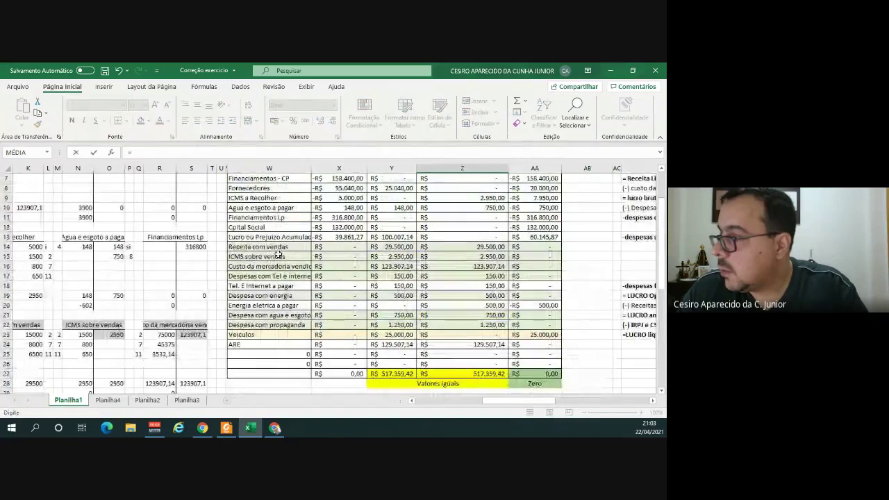
pyautogui.click(292, 237)
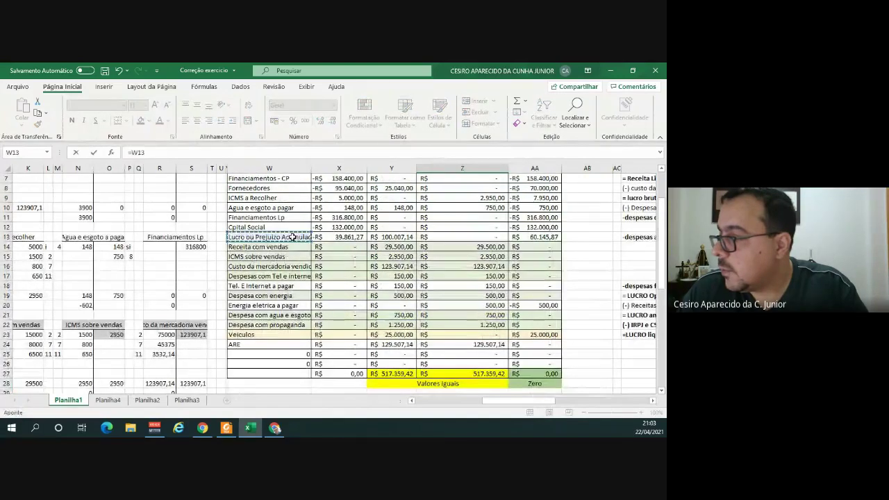
pyautogui.press('Return')
# Link the 31/12/x2 amount of Lucro ou Prejuizo Acumulado in AA43 to its sign-reversed Saldo Inicial with =-X13.
pyautogui.click(525, 375)
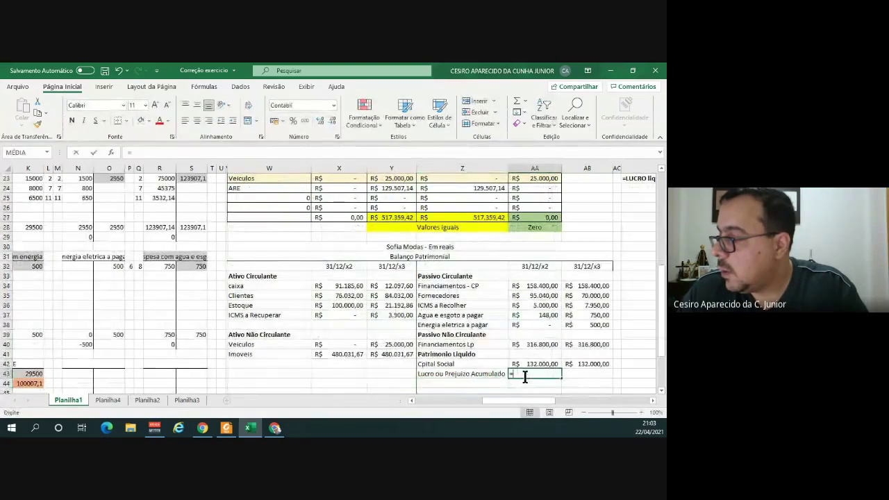
pyautogui.write('=')
pyautogui.scroll(6, 526, 375)
pyautogui.click(345, 257)
pyautogui.press('Return')
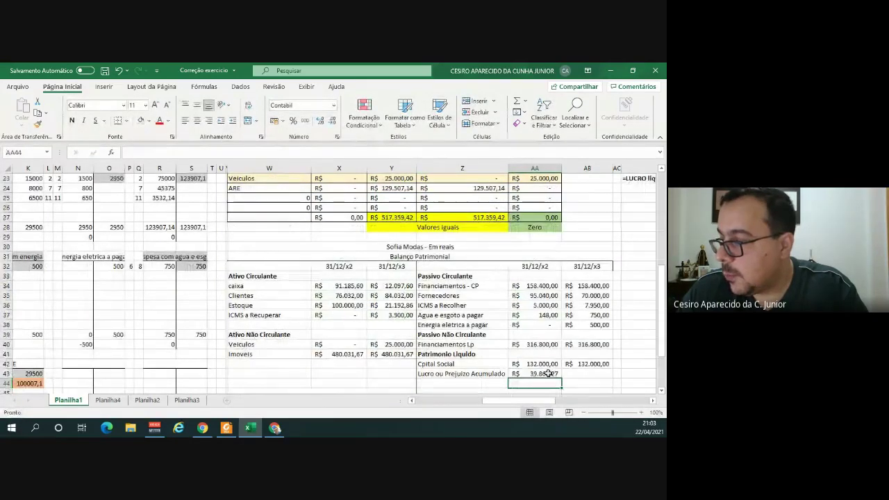
# Link the 31/12/x3 amount of Lucro ou Prejuizo Acumulado in AB43 to its sign-reversed Saldo Final with =-AA13.
pyautogui.click(598, 373)
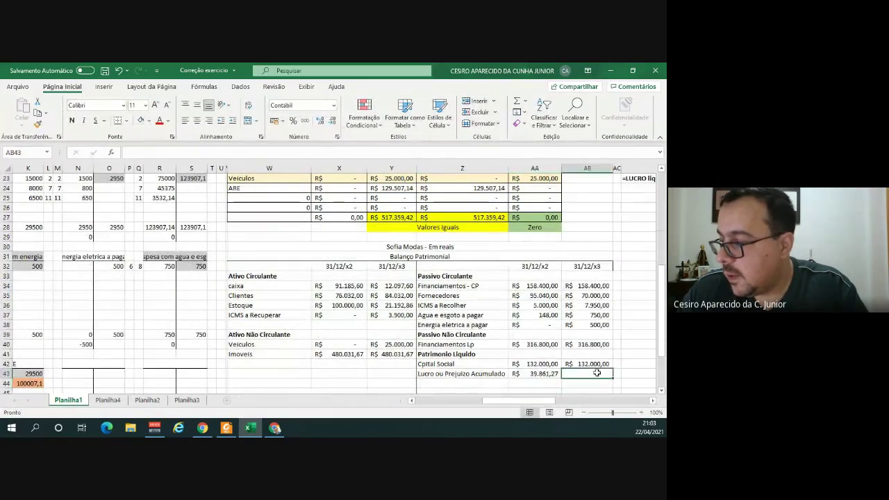
pyautogui.write('=')
pyautogui.scroll(6, 555, 347)
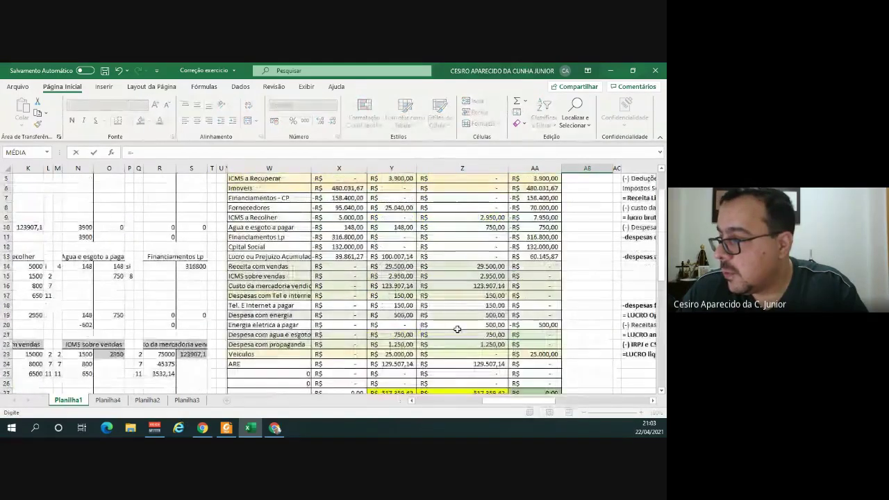
pyautogui.write('-')
pyautogui.click(552, 257)
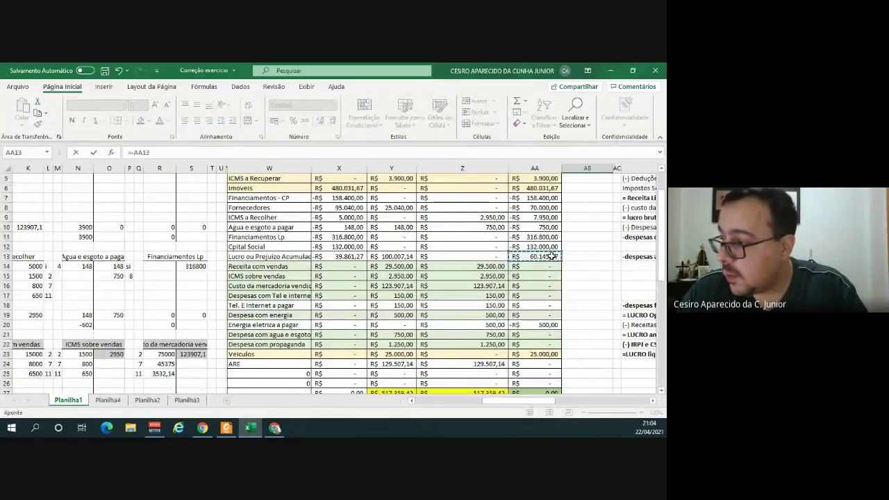
pyautogui.press('Return')
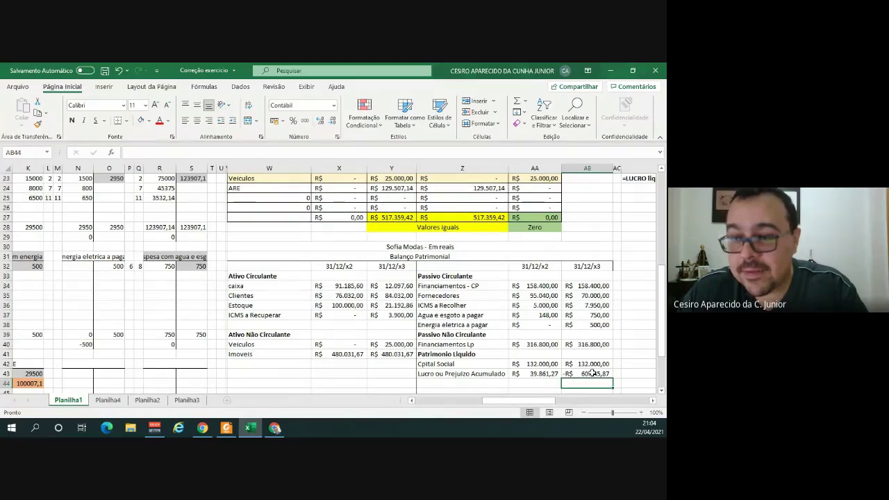
# Review the Passivo Circulante accounts in the Balanço Patrimonial and the Energia eletrica a pagar ledger account.
pyautogui.scroll(-1, 592, 373)
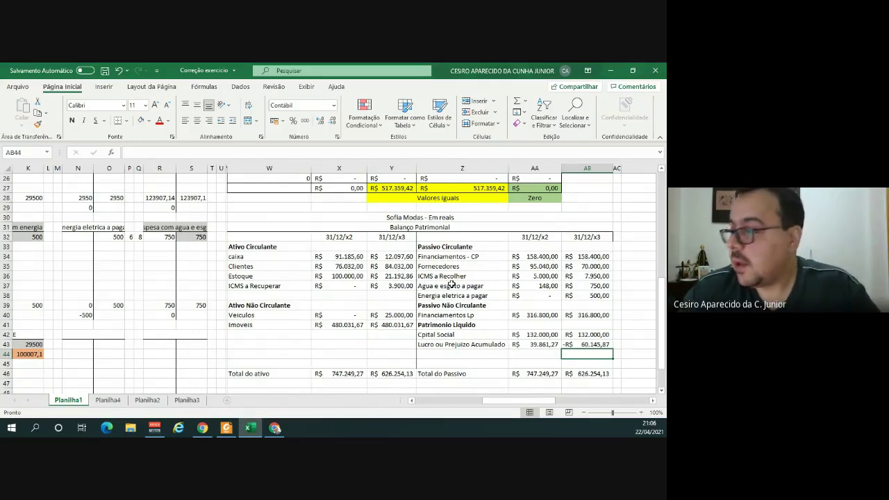
pyautogui.click(478, 256)
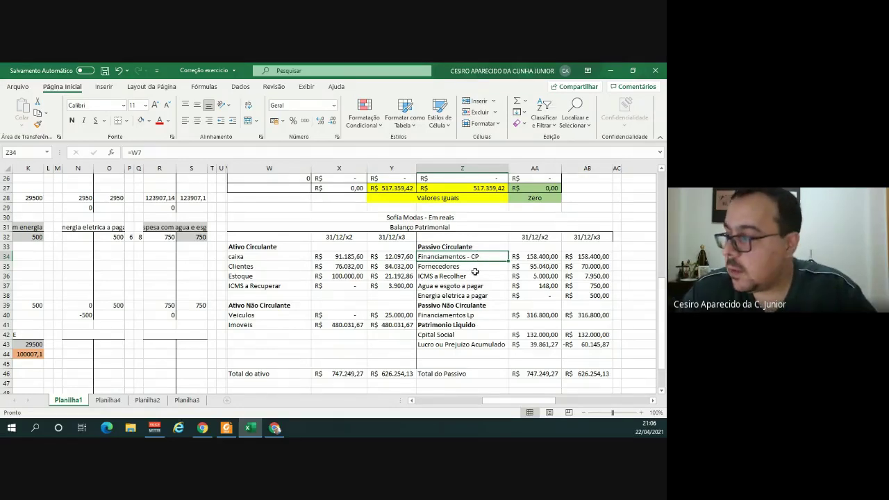
pyautogui.moveTo(469, 269); pyautogui.dragTo(471, 290)
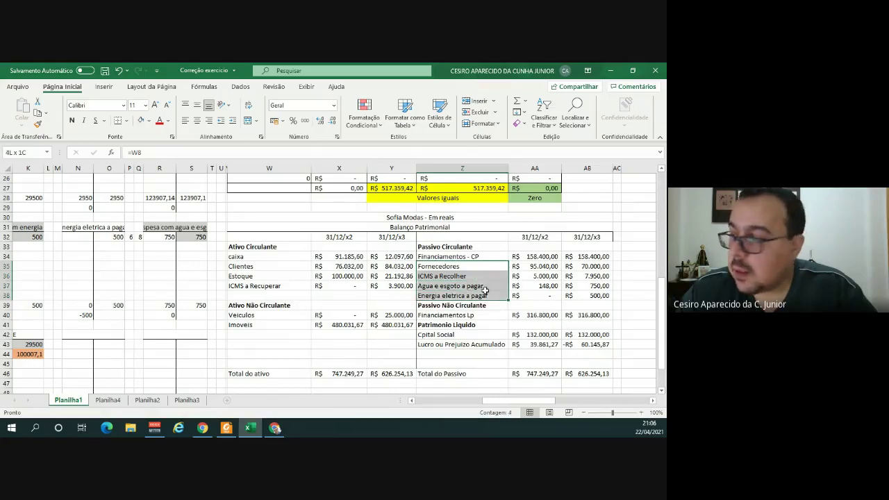
pyautogui.moveTo(485, 291); pyautogui.dragTo(485, 291)
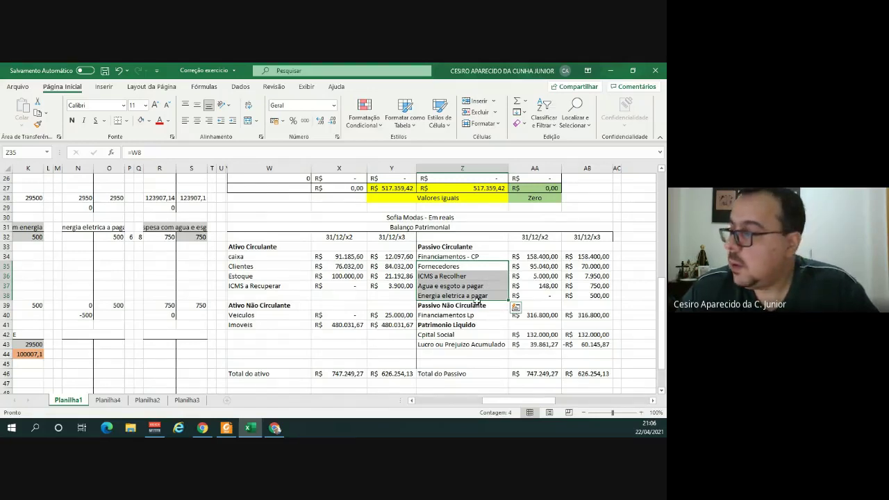
pyautogui.click(478, 296)
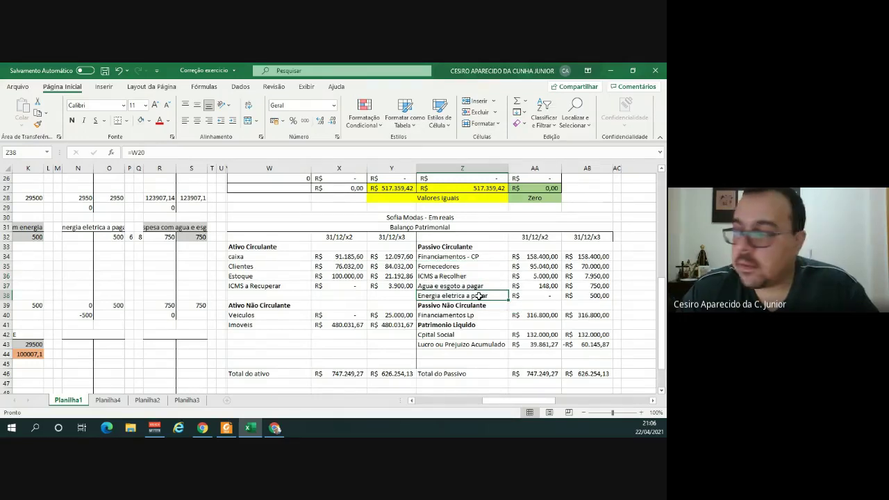
pyautogui.click(474, 276)
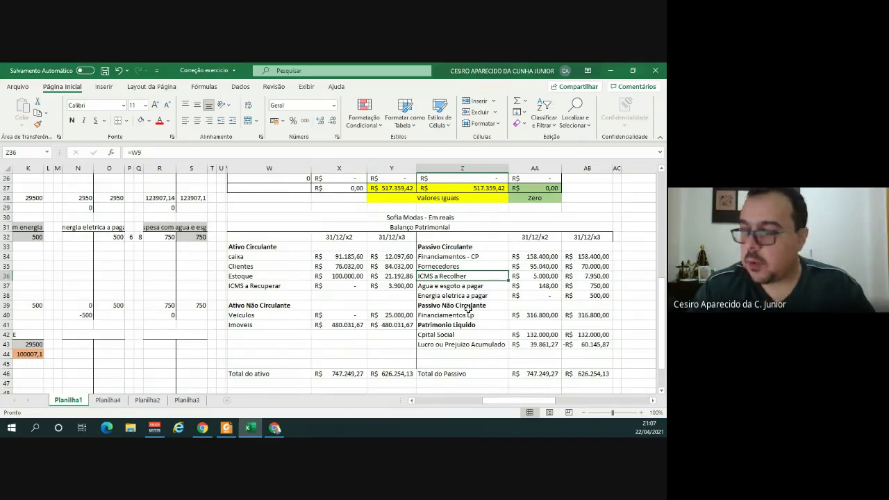
pyautogui.click(186, 401)
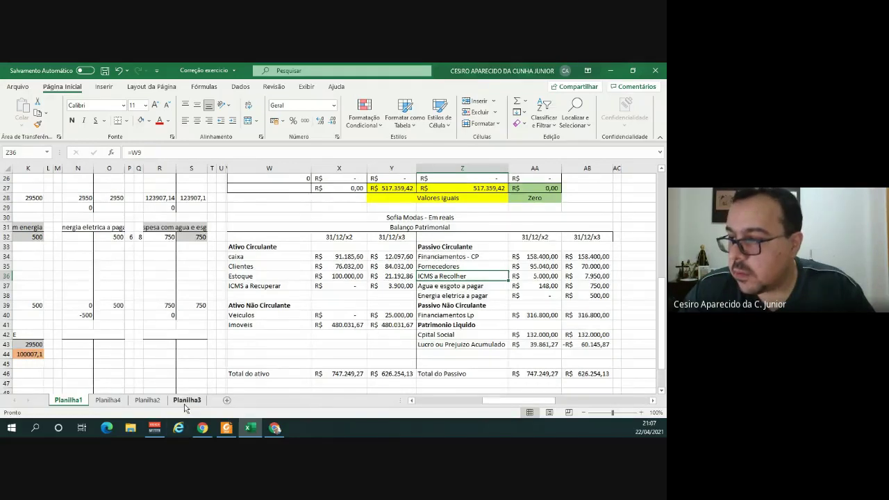
pyautogui.click(70, 401)
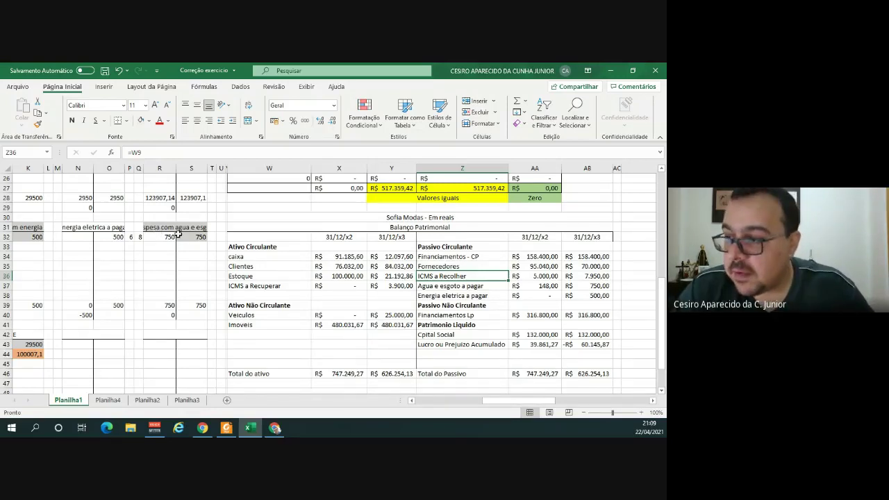
pyautogui.click(110, 227)
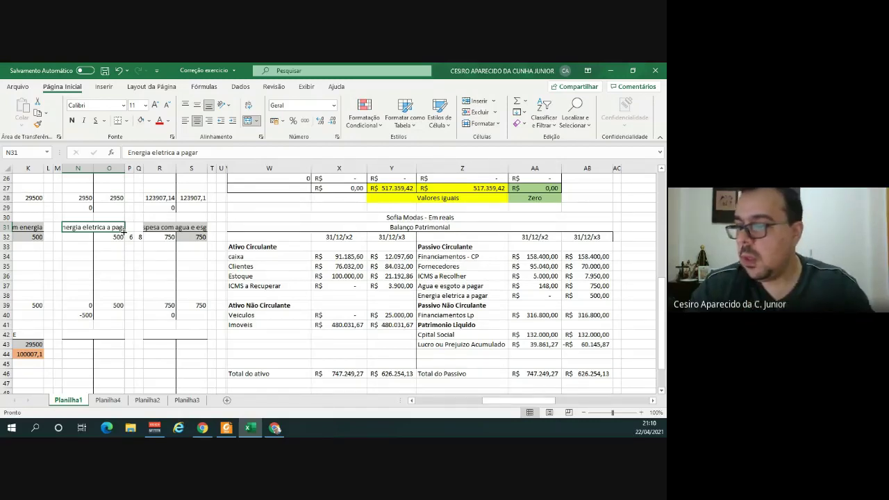
# Enter 3.900 as the Credito de imposto amount in B2 of the Apuração de imposto on Planilha3.
pyautogui.click(186, 401)
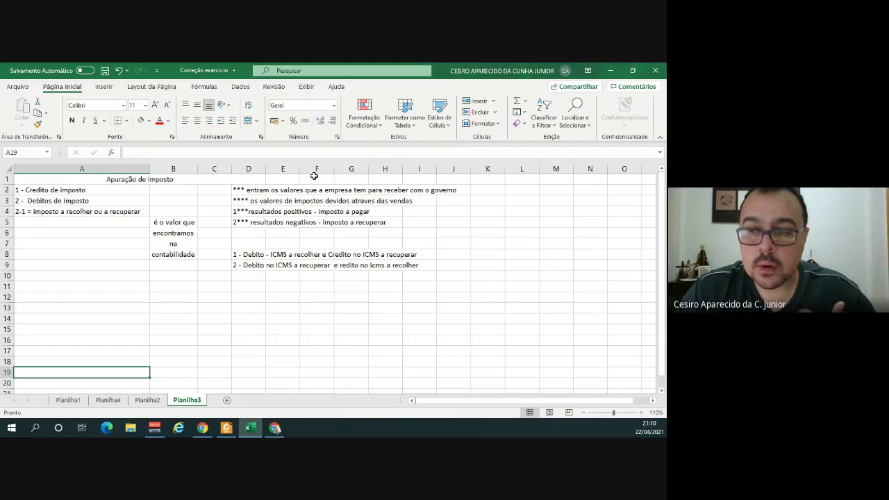
pyautogui.click(193, 189)
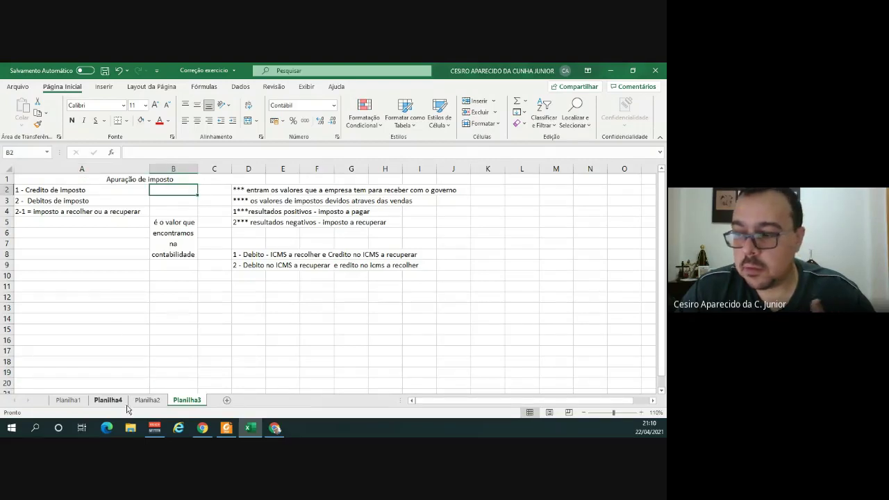
pyautogui.click(78, 404)
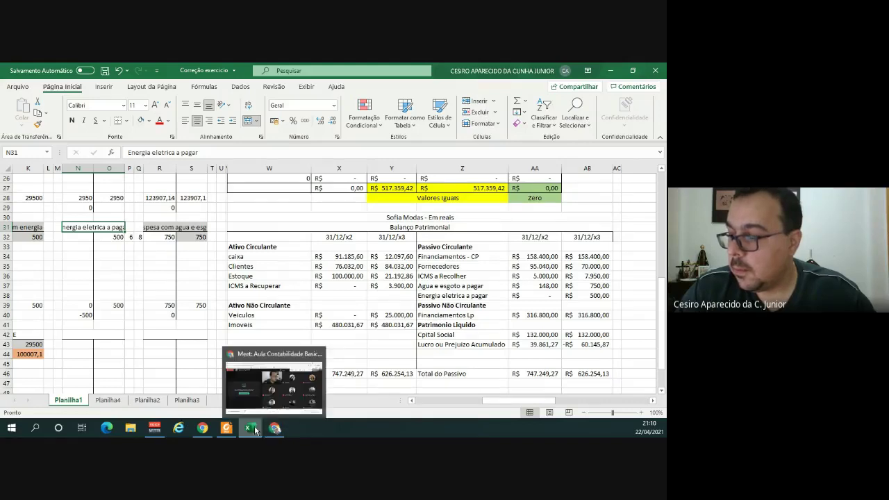
pyautogui.click(187, 400)
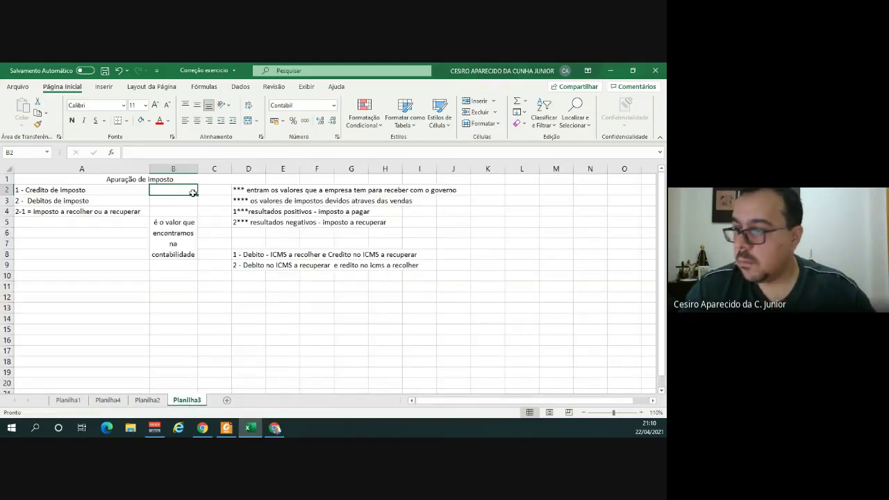
pyautogui.write('3.900')
pyautogui.press('Return')
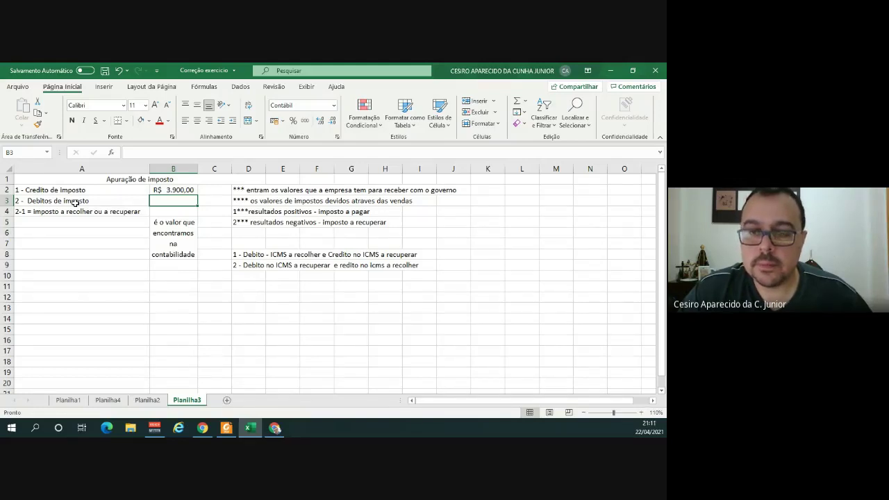
# Check the 31/12/x3 ICMS a Recolher amount on Planilha1 and enter 7950 as Debitos de imposto in B3 of Planilha3.
pyautogui.click(77, 400)
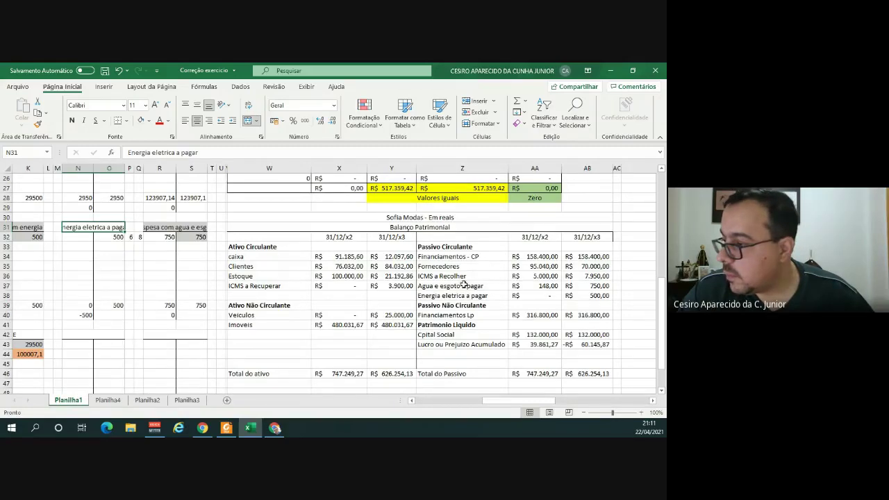
pyautogui.click(592, 278)
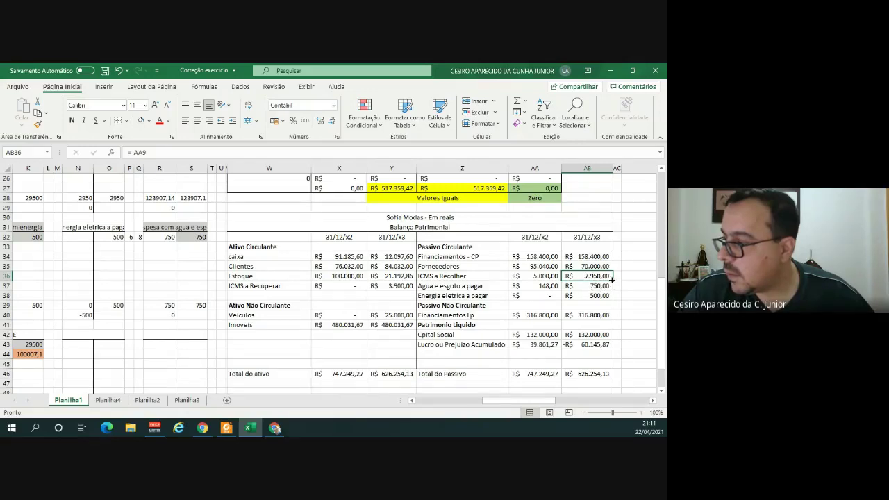
pyautogui.click(118, 402)
pyautogui.click(185, 401)
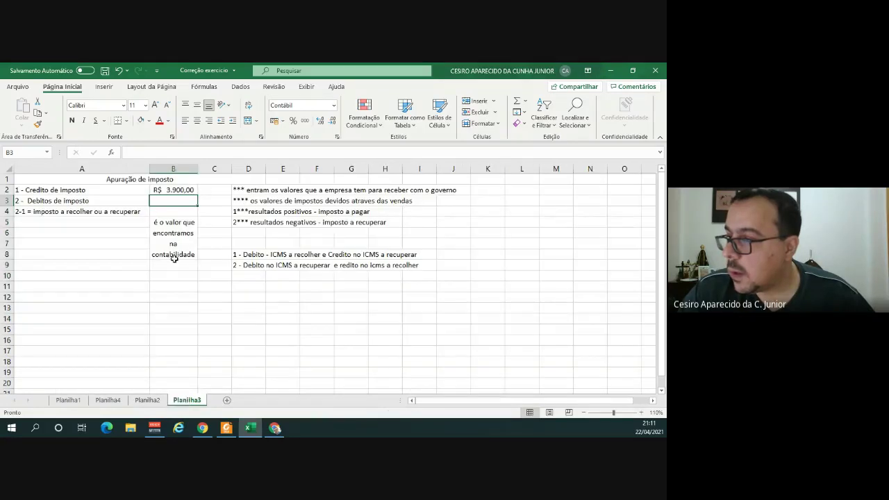
pyautogui.write('7950')
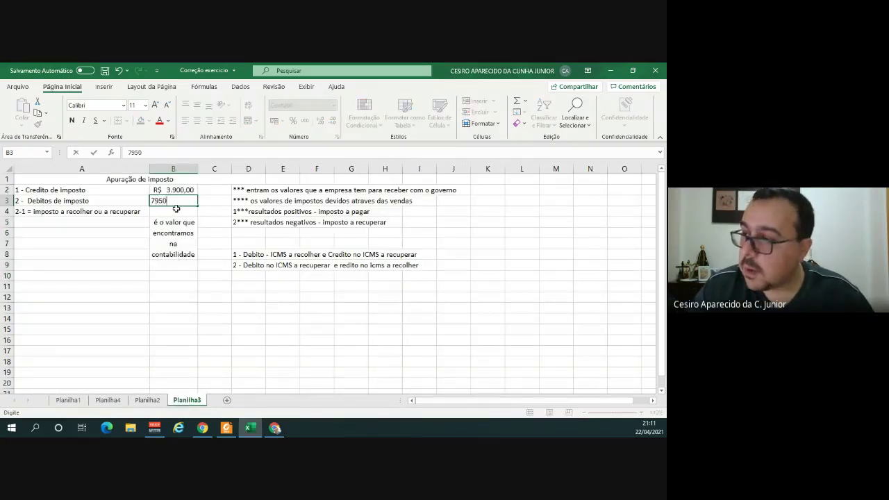
pyautogui.press('Return')
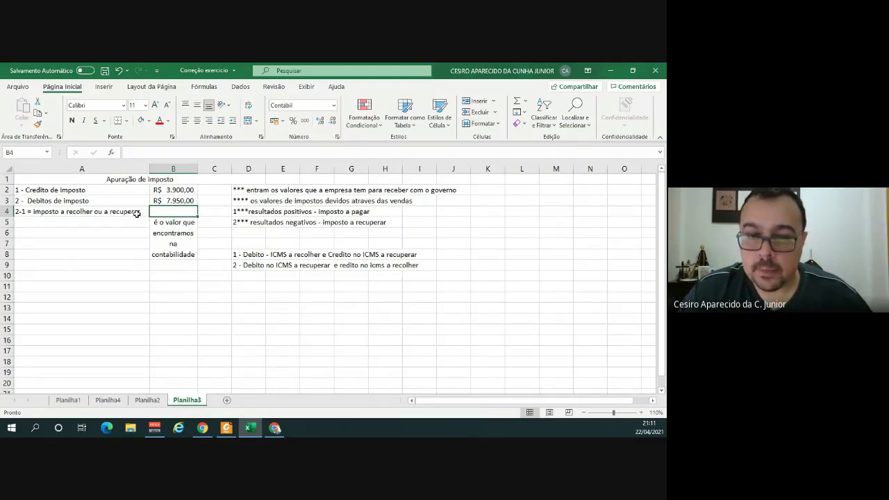
# Calculate the imposto a recolher ou a recuperar in B4 as debits minus credits with =B3-B2.
pyautogui.write('=')
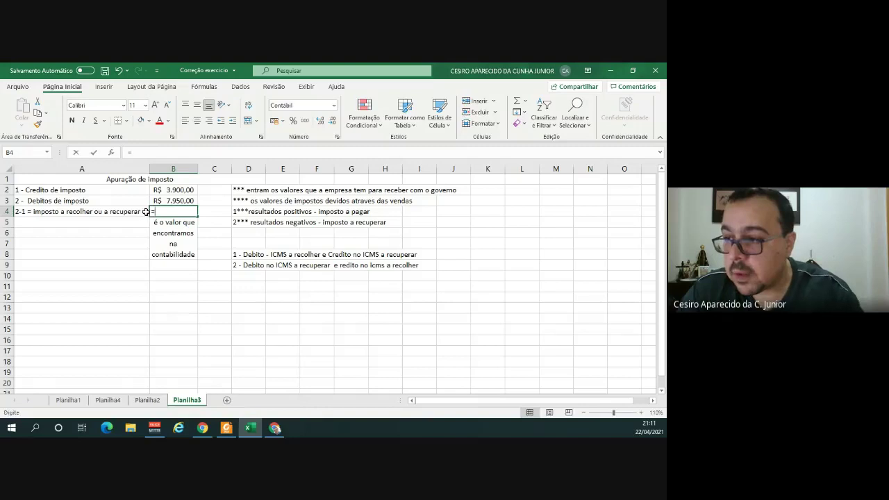
pyautogui.click(157, 202)
pyautogui.write('-')
pyautogui.click(170, 191)
pyautogui.press('Return')
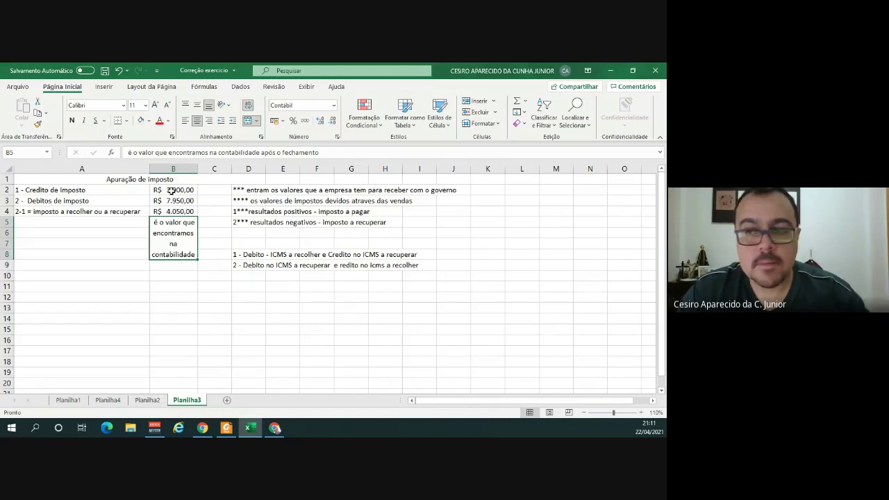
# Highlight the calculated tax amount in B4 with a blue fill.
pyautogui.click(175, 212)
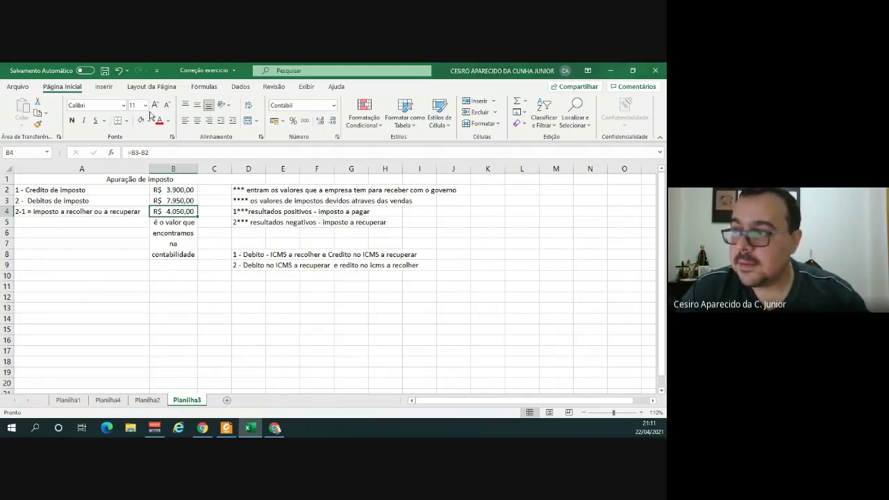
pyautogui.click(148, 120)
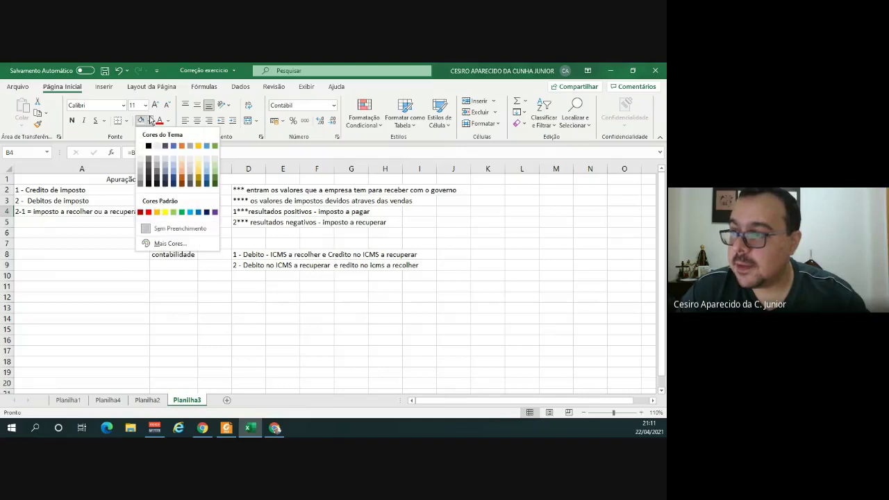
pyautogui.click(173, 175)
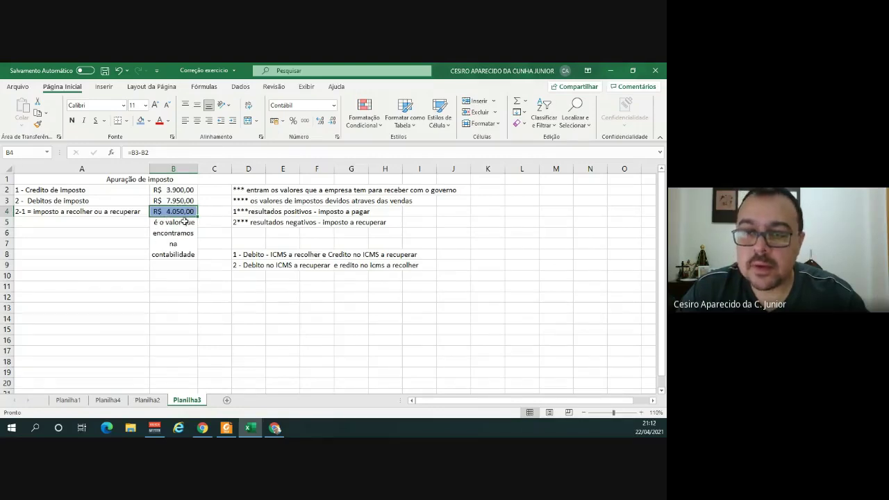
# Examine the entries of the ICMS a Recolher and ICMS a Recuperar ledger accounts on Planilha1.
pyautogui.click(69, 400)
pyautogui.scroll(8, 95, 297)
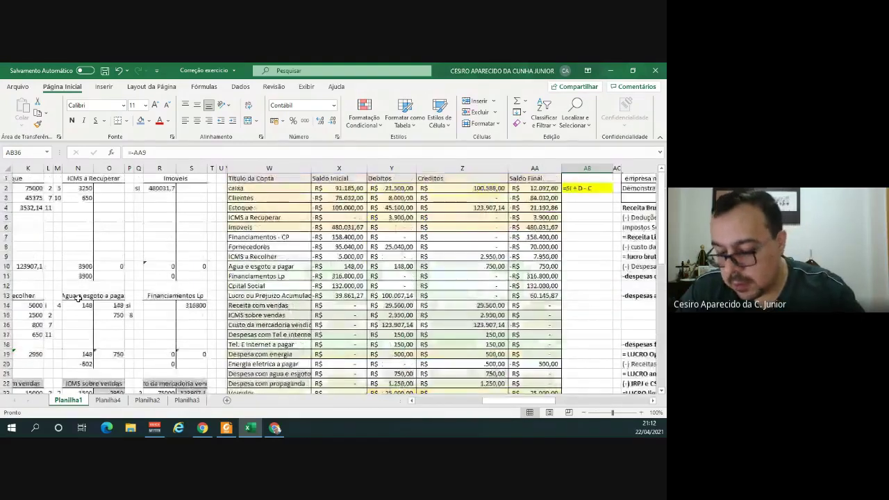
pyautogui.scroll(-4, 95, 298)
pyautogui.press('Left')
pyautogui.press('Left')
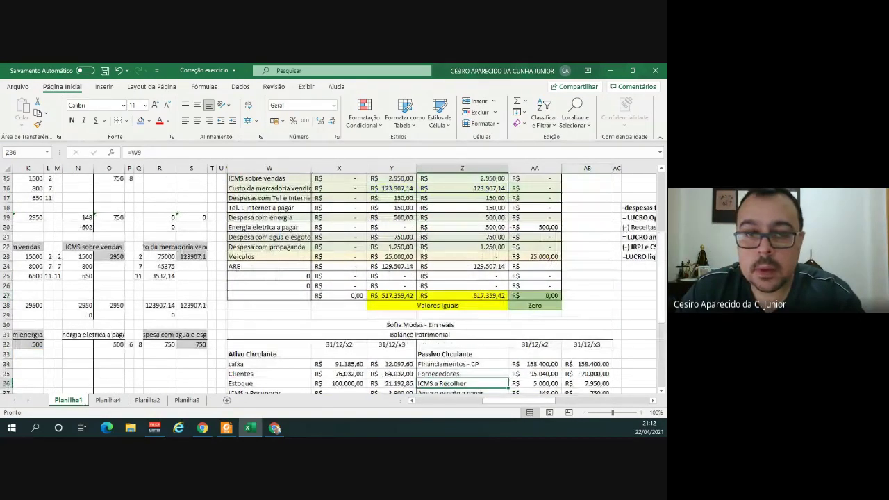
pyautogui.click(275, 428)
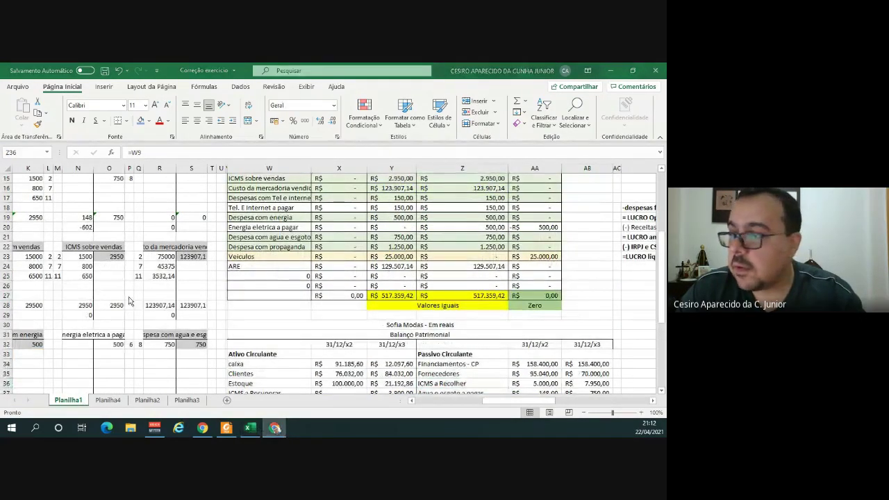
pyautogui.hotkey('alt', 'Tab')
pyautogui.press('Left')
pyautogui.press('Left')
pyautogui.press('Left')
pyautogui.press('Left')
pyautogui.press('Left')
pyautogui.press('Left')
pyautogui.press('Left')
pyautogui.press('Left')
pyautogui.press('Left')
pyautogui.press('Left')
pyautogui.press('Left')
pyautogui.press('Left')
pyautogui.press('Left')
pyautogui.press('Left')
pyautogui.press('Left')
pyautogui.press('Left')
pyautogui.press('Left')
pyautogui.press('Left')
pyautogui.press('Left')
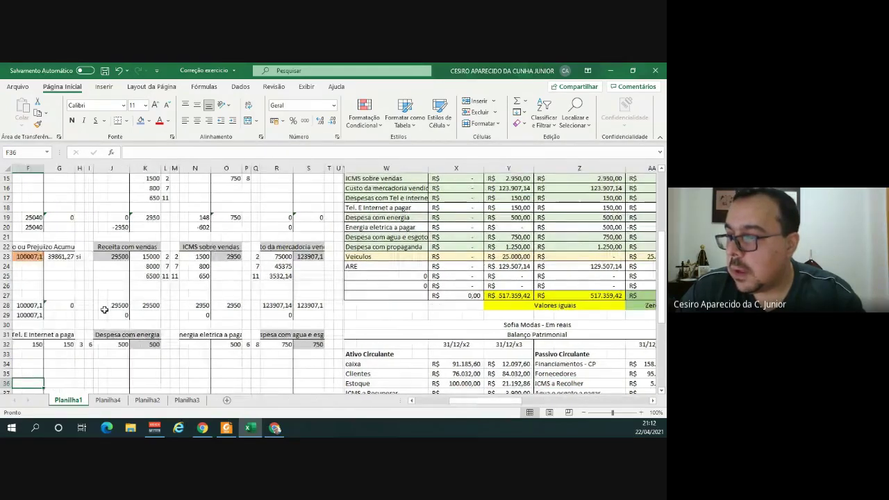
pyautogui.scroll(5, 104, 310)
pyautogui.click(136, 295)
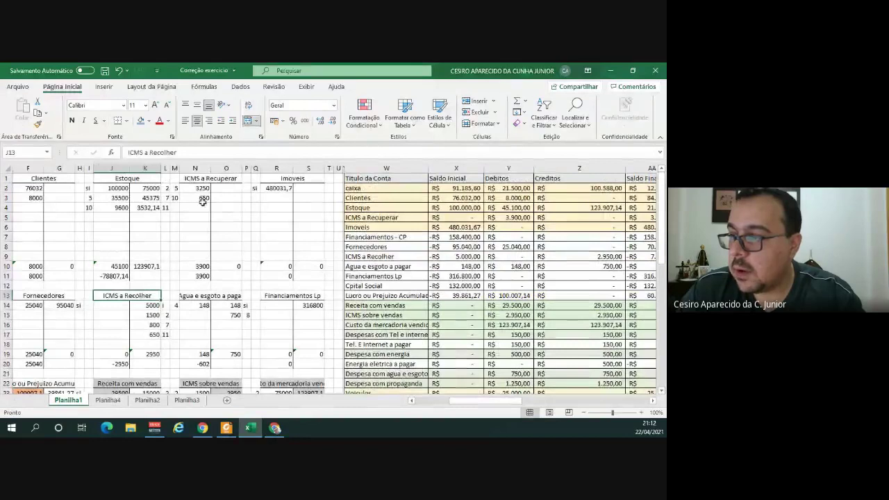
pyautogui.click(219, 180)
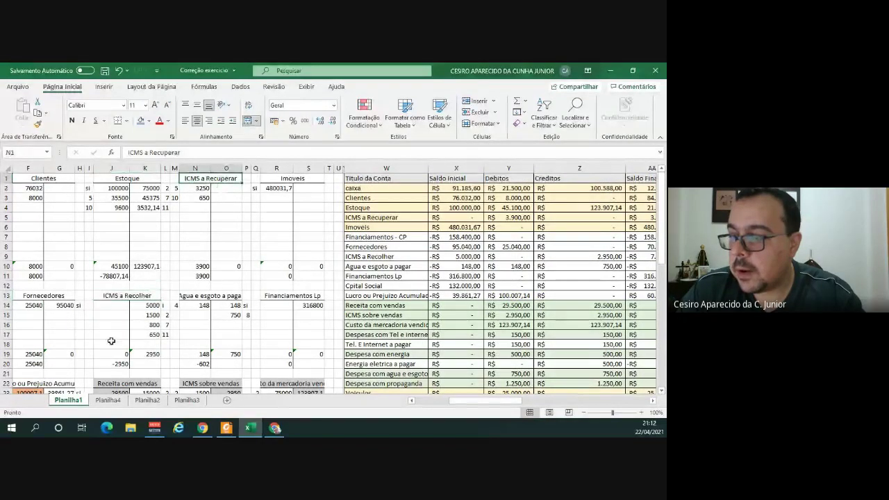
pyautogui.click(152, 306)
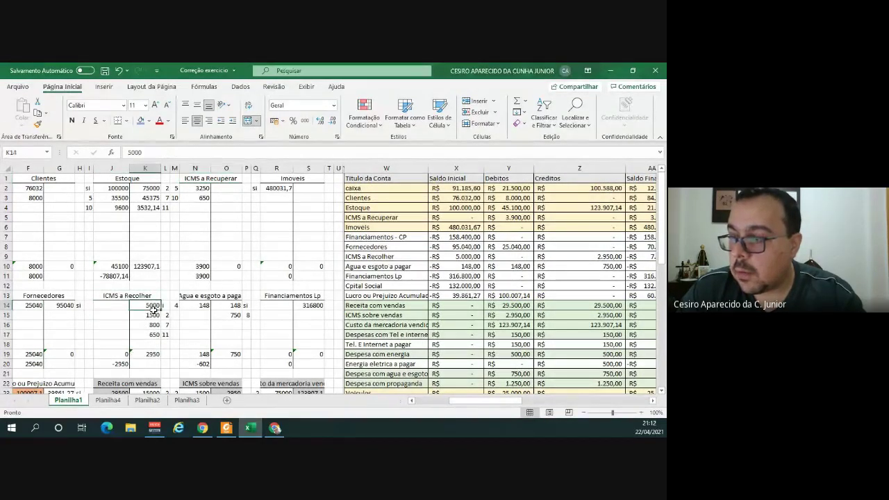
pyautogui.moveTo(153, 305); pyautogui.dragTo(152, 335)
pyautogui.moveTo(201, 188); pyautogui.dragTo(203, 198)
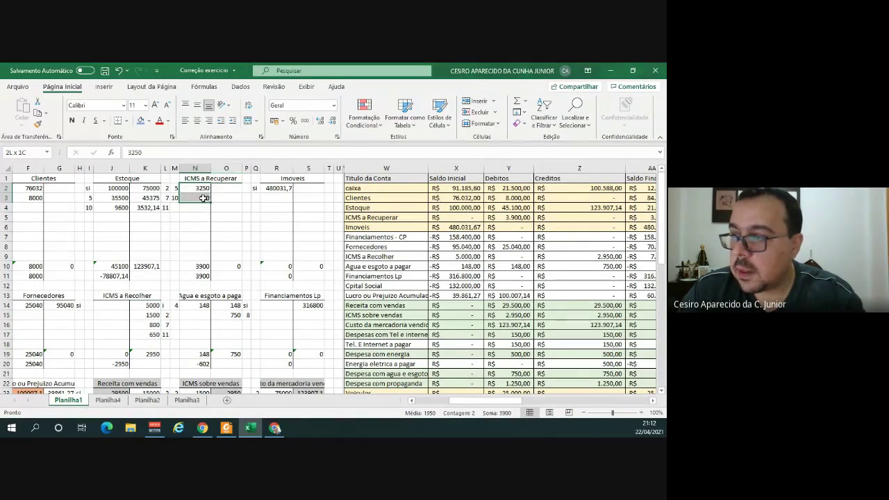
# Enter a 3900 credit in O2 of the ICMS a Recuperar account and give the cell the same blue fill.
pyautogui.click(223, 189)
pyautogui.write('3900')
pyautogui.click(94, 152)
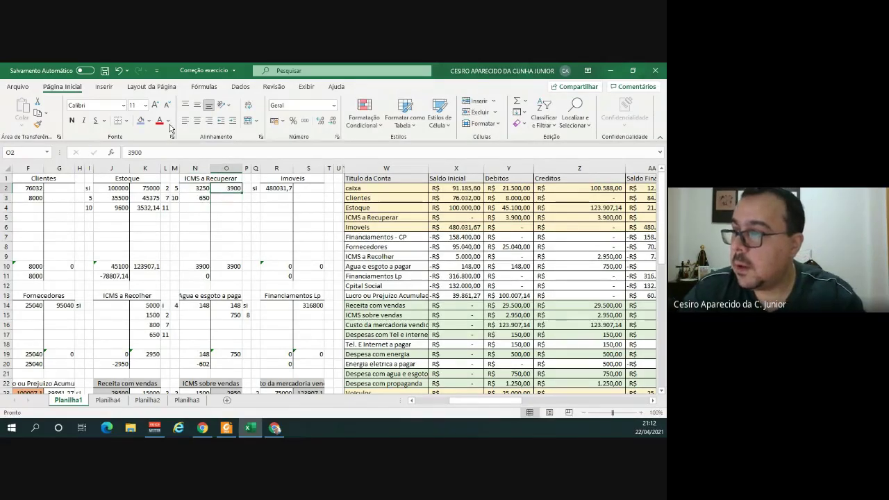
pyautogui.click(142, 121)
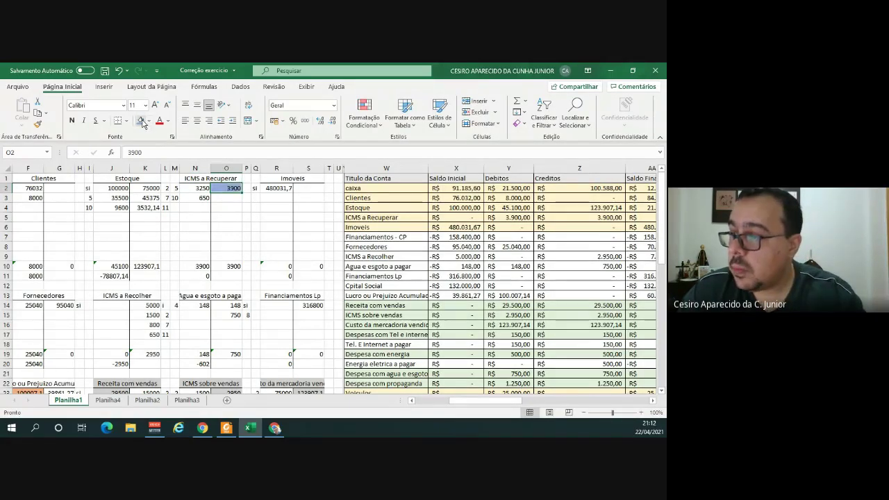
# Enter a 3900 debit in J14 of the ICMS a Recolher account and give the cell the same blue fill.
pyautogui.click(113, 305)
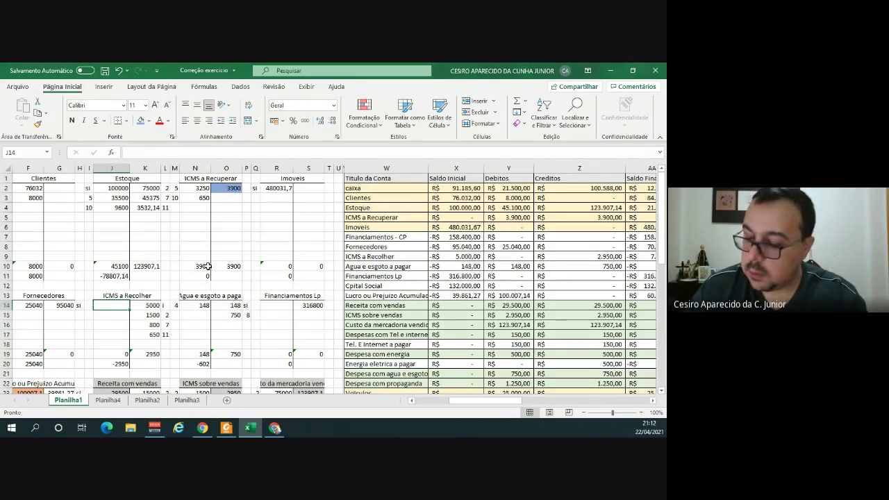
pyautogui.write('3900')
pyautogui.press('Return')
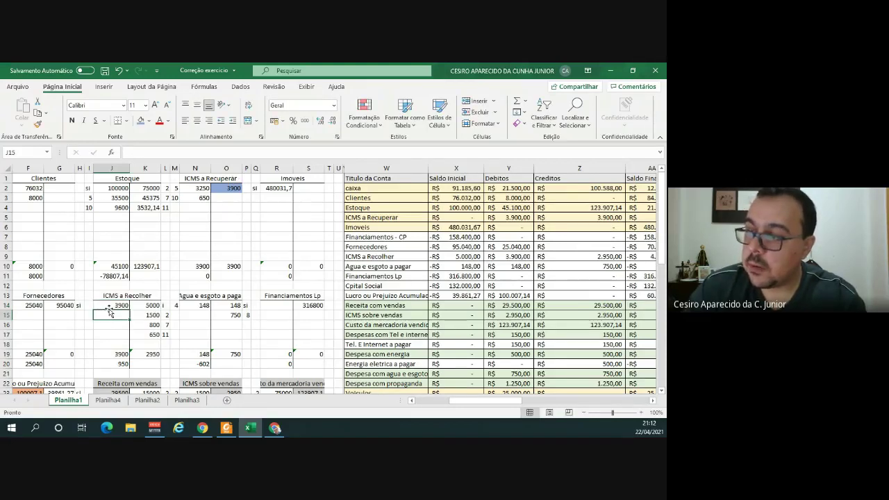
pyautogui.click(115, 306)
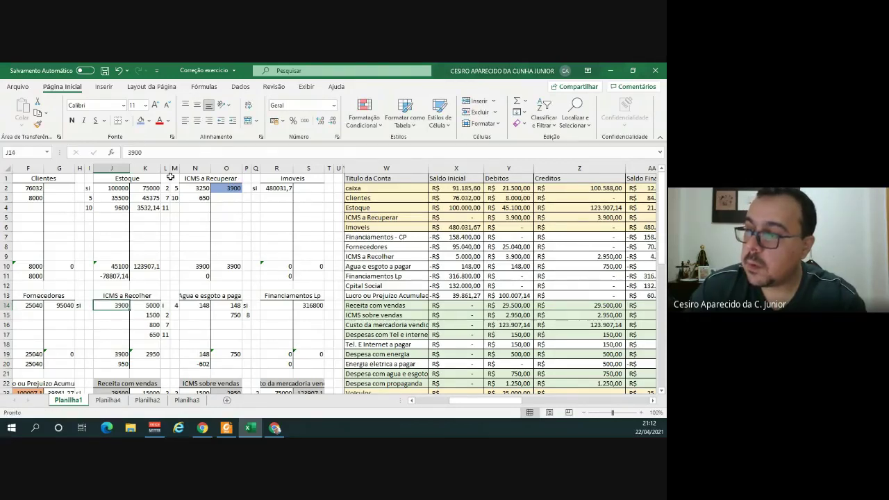
pyautogui.click(140, 121)
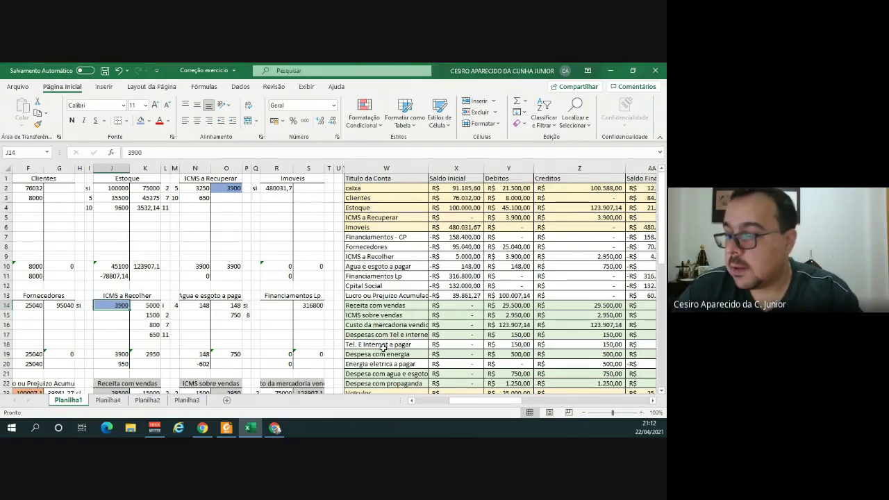
# Fill the 31/12/x3 ICMS a Recolher value in the Balanço Patrimonial (AB36) blue and compare it with the calculated tax on Planilha3.
pyautogui.scroll(-2, 383, 347)
pyautogui.scroll(-5, 383, 347)
pyautogui.scroll(-1, 383, 348)
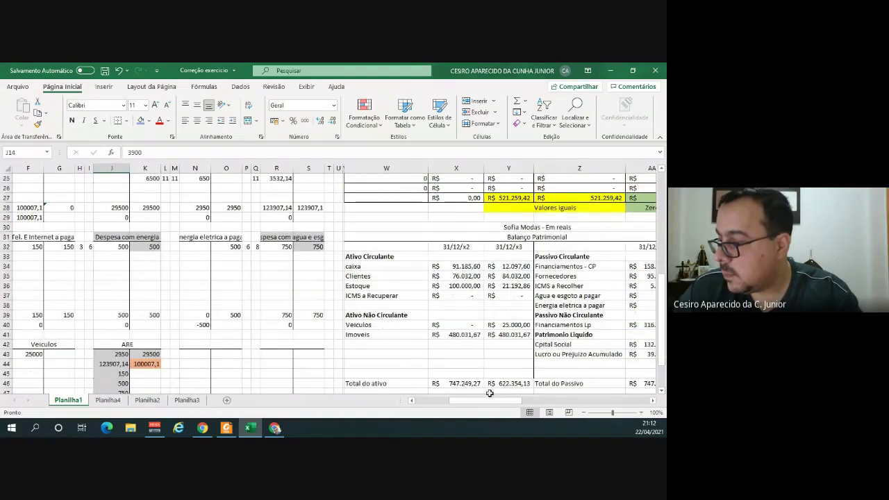
pyautogui.moveTo(490, 401); pyautogui.dragTo(536, 399)
pyautogui.moveTo(305, 295); pyautogui.dragTo(358, 295)
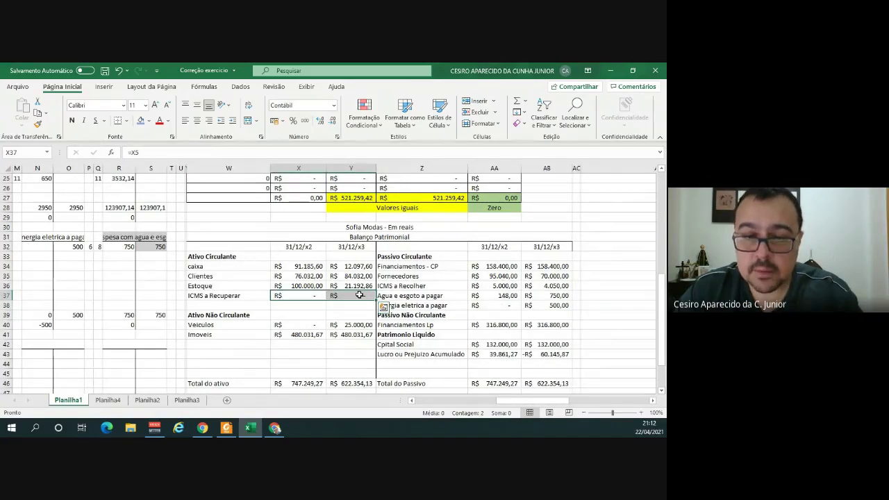
pyautogui.click(561, 285)
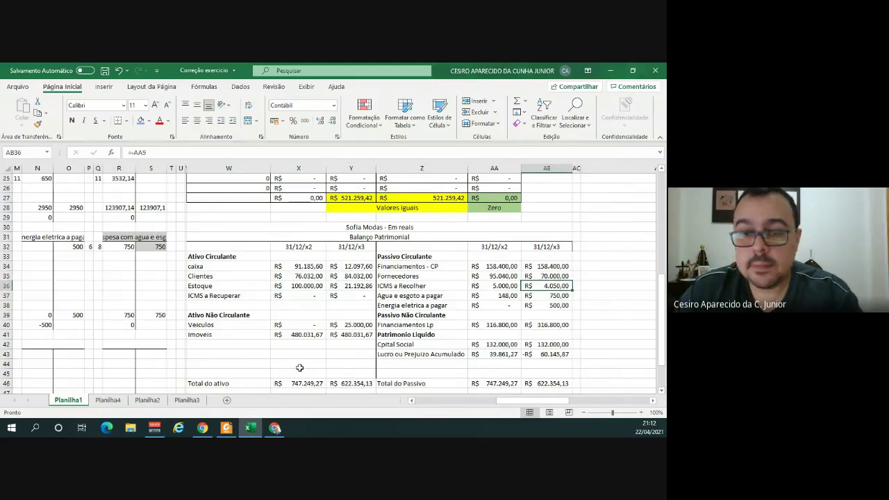
pyautogui.click(140, 121)
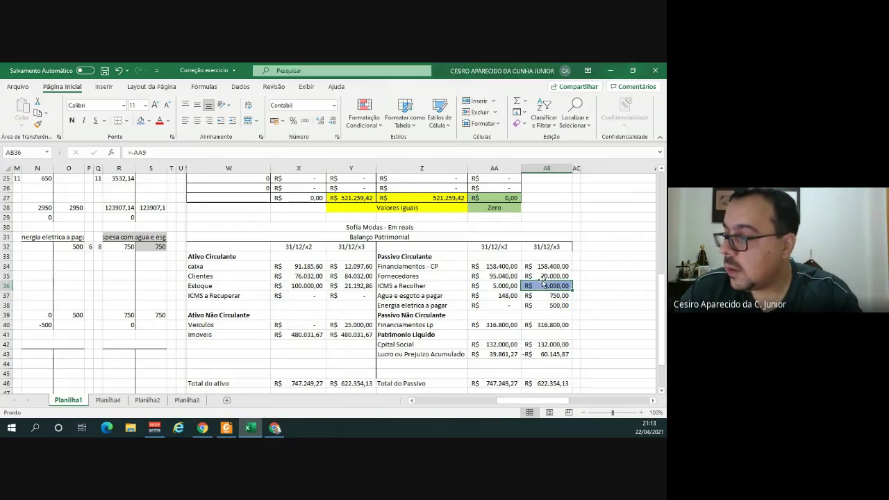
pyautogui.click(186, 401)
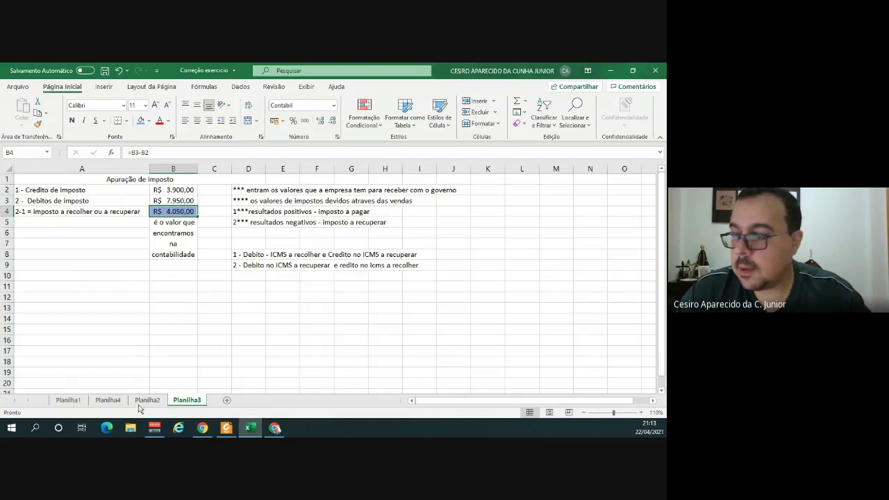
pyautogui.click(68, 400)
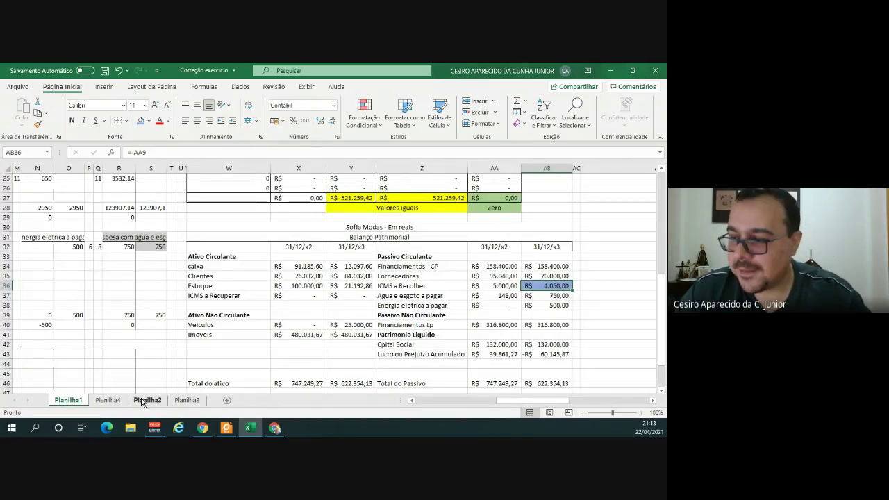
# Replace the company name in the Demonstração do resultado heading in AD1 so it reads "Sofia Modas - Em reais".
pyautogui.click(268, 295)
pyautogui.press('Right')
pyautogui.press('Right')
pyautogui.press('Right')
pyautogui.press('Right')
pyautogui.press('Right')
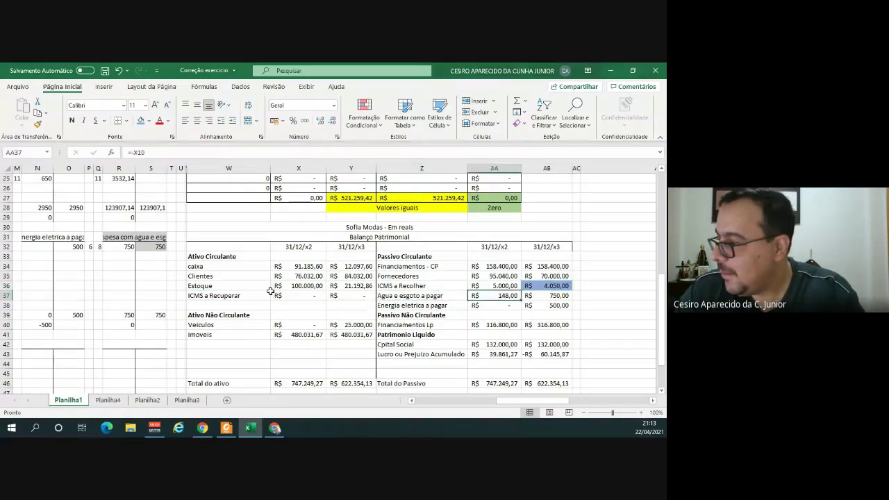
pyautogui.press('Right')
pyautogui.press('Right')
pyautogui.press('Right')
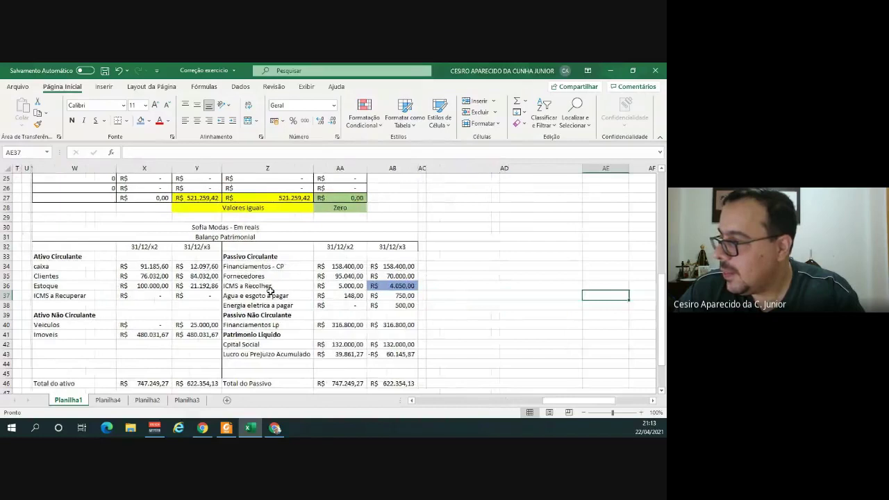
pyautogui.scroll(8, 462, 292)
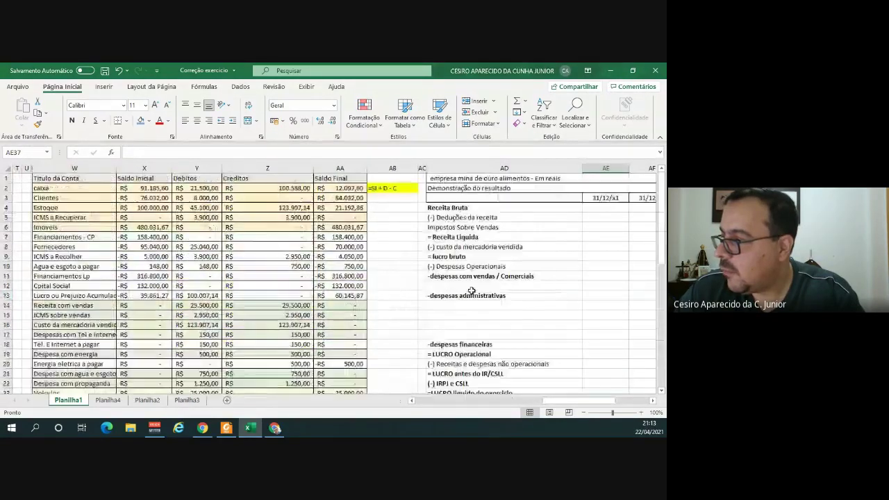
pyautogui.click(502, 217)
pyautogui.press('Right')
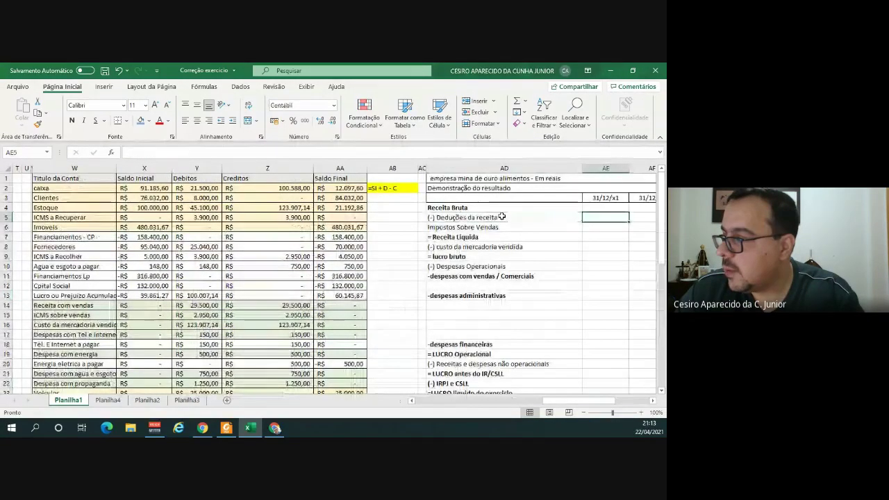
pyautogui.press('Right')
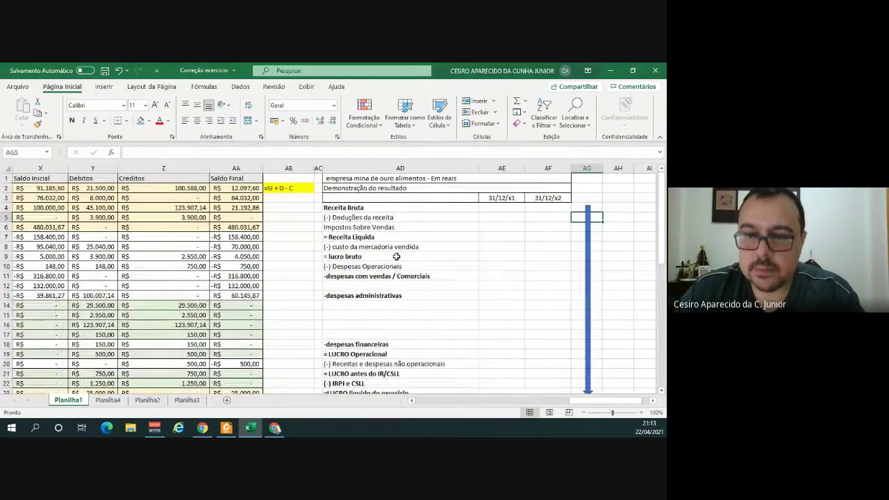
pyautogui.click(432, 178)
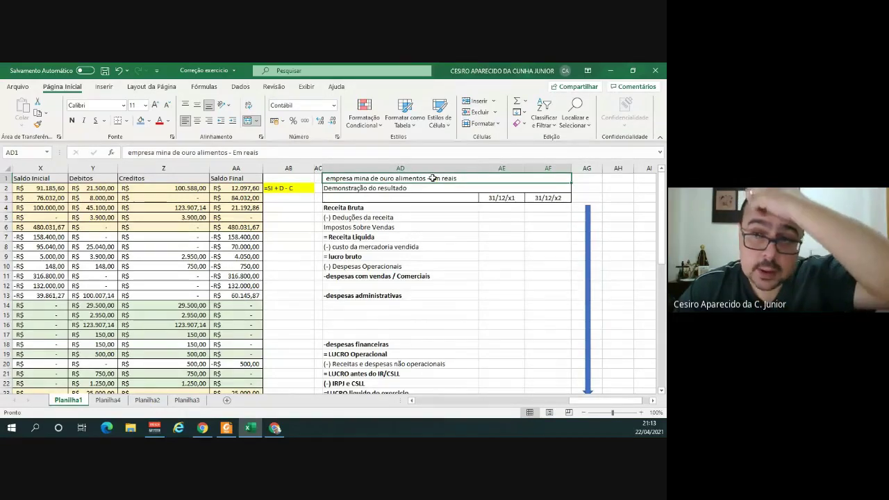
pyautogui.moveTo(229, 152); pyautogui.dragTo(126, 152)
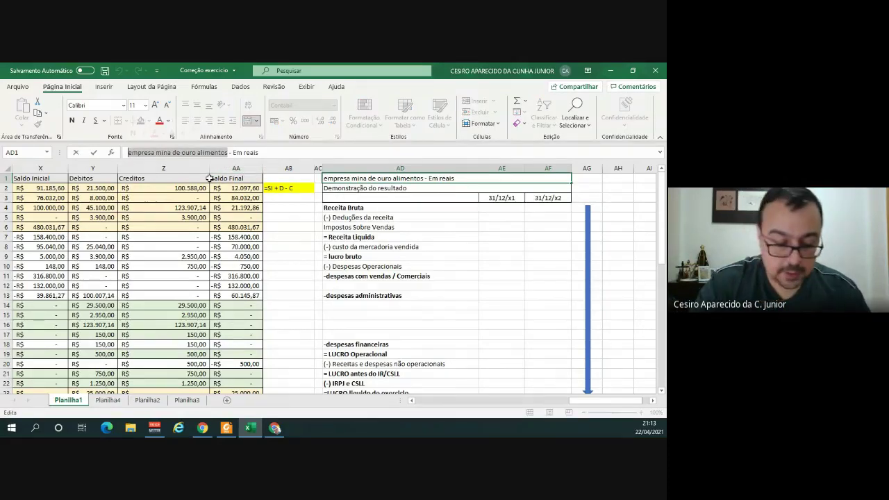
pyautogui.write('Si')
pyautogui.press('BackSpace')
pyautogui.write('ofia Mo')
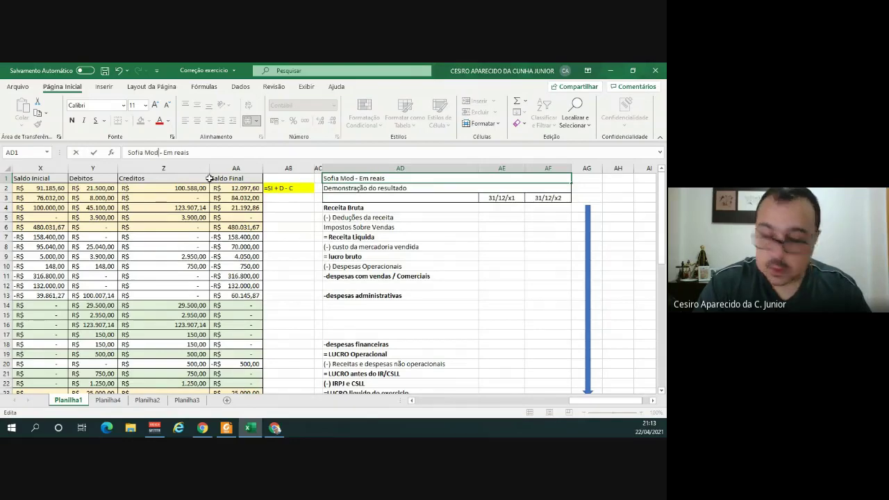
pyautogui.write('das')
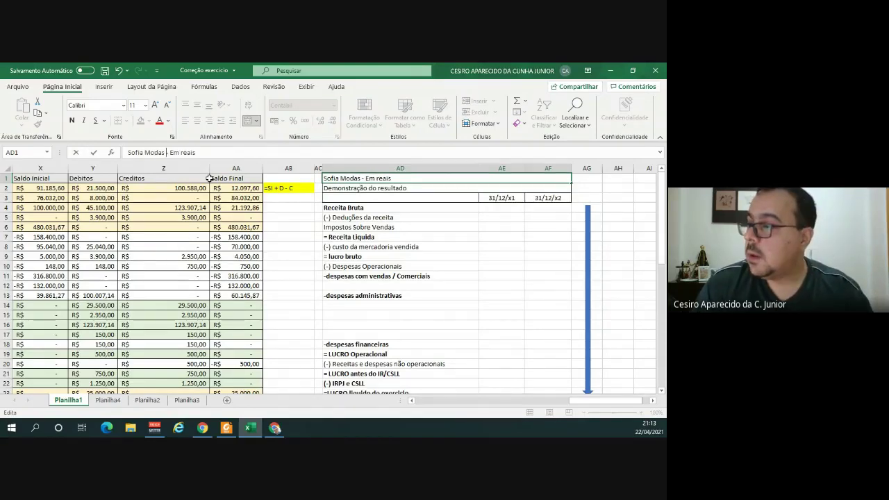
pyautogui.hotkey('ctrl', 'Return')
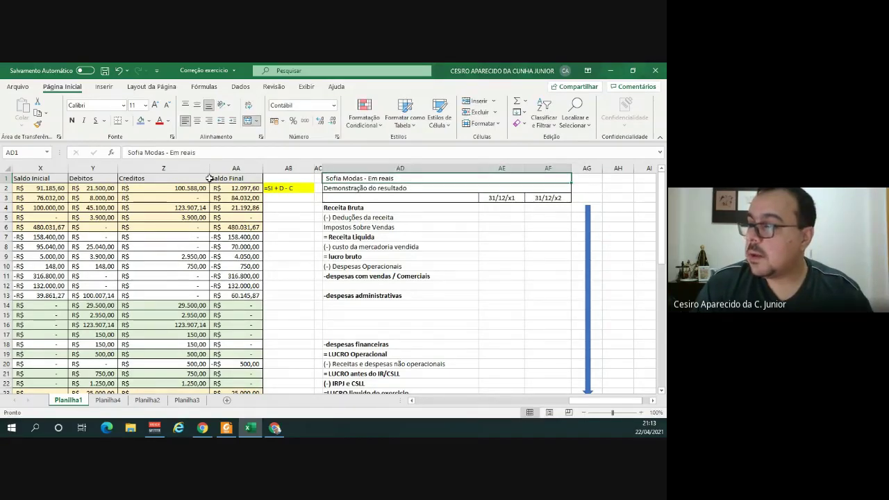
# Change the Demonstração do resultado period headings to 31/12/x2 in AE3 and 31/12/x3 in AF3.
pyautogui.press('Down')
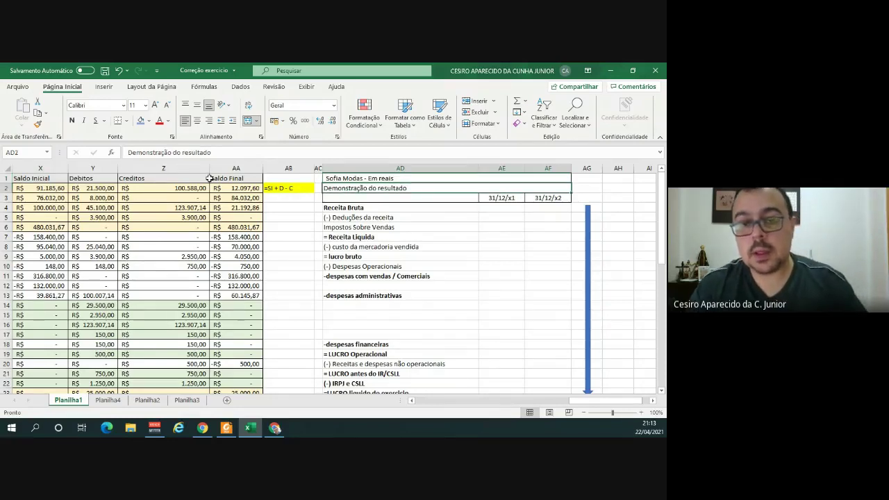
pyautogui.press('Down')
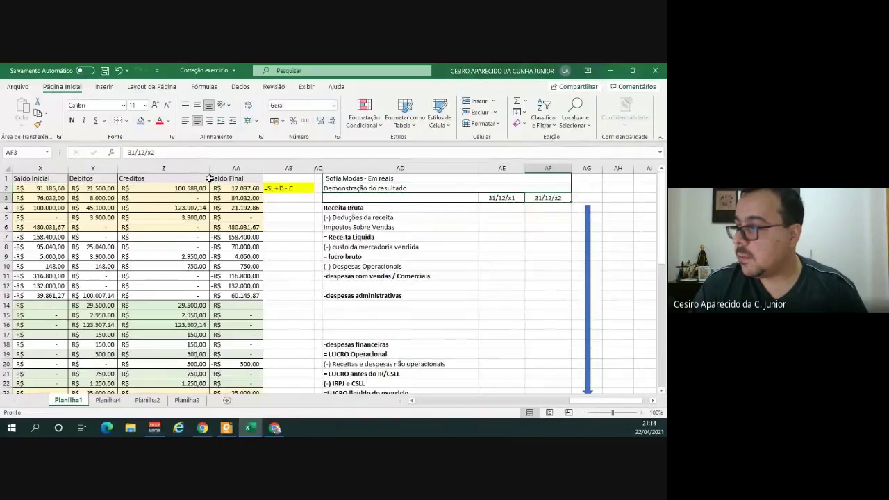
pyautogui.press('Right')
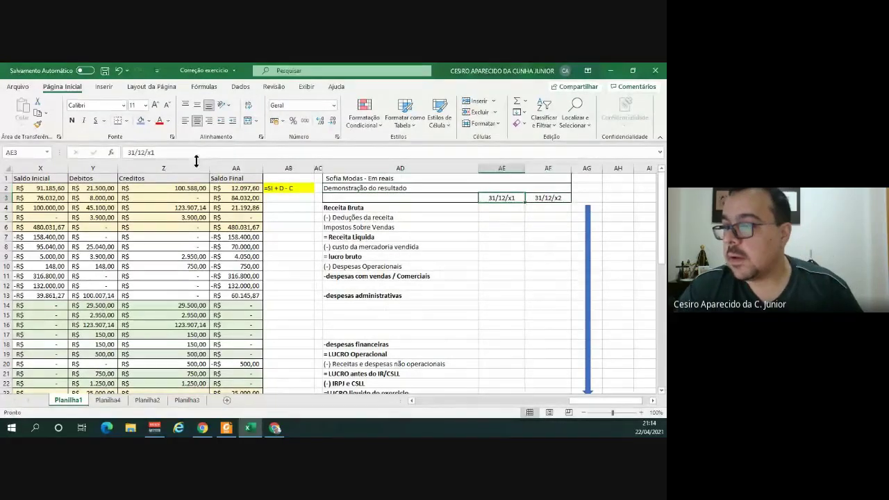
pyautogui.click(191, 152)
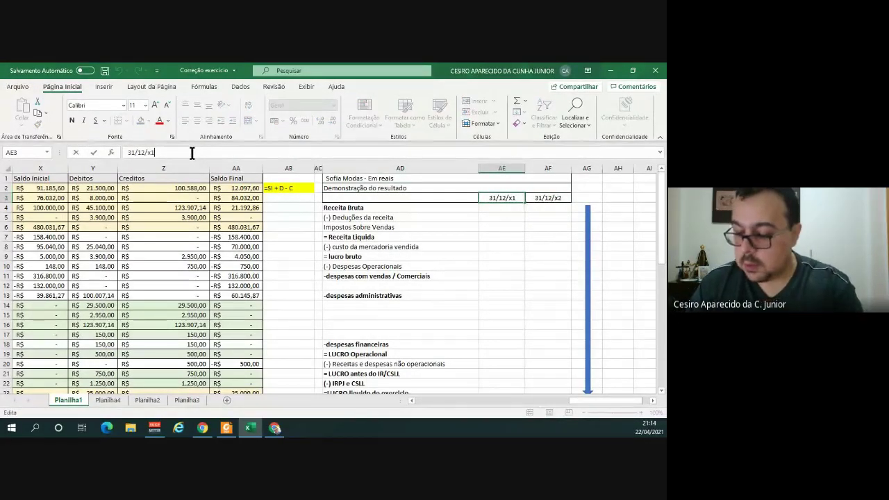
pyautogui.press('BackSpace')
pyautogui.write('2')
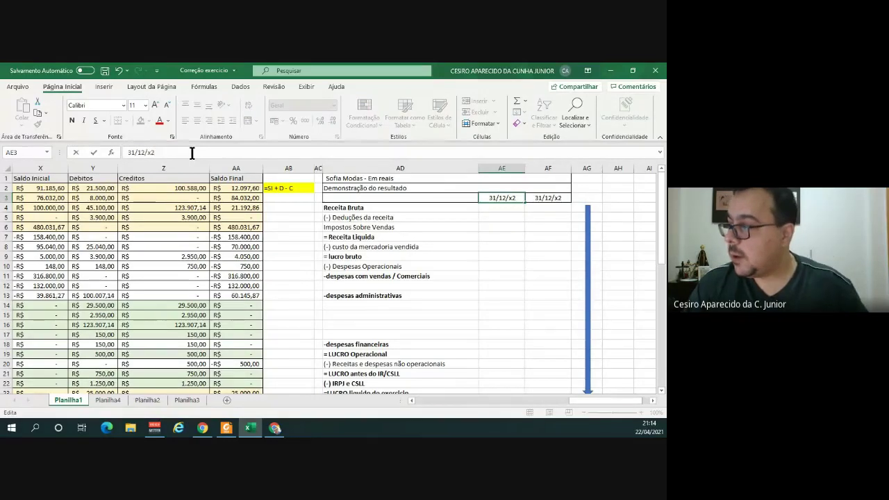
pyautogui.press('Tab')
pyautogui.click(192, 153)
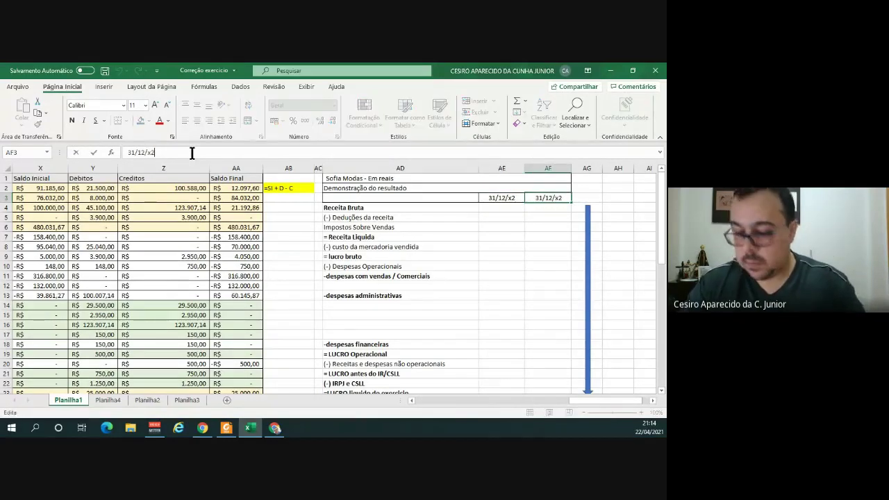
pyautogui.press('Return')
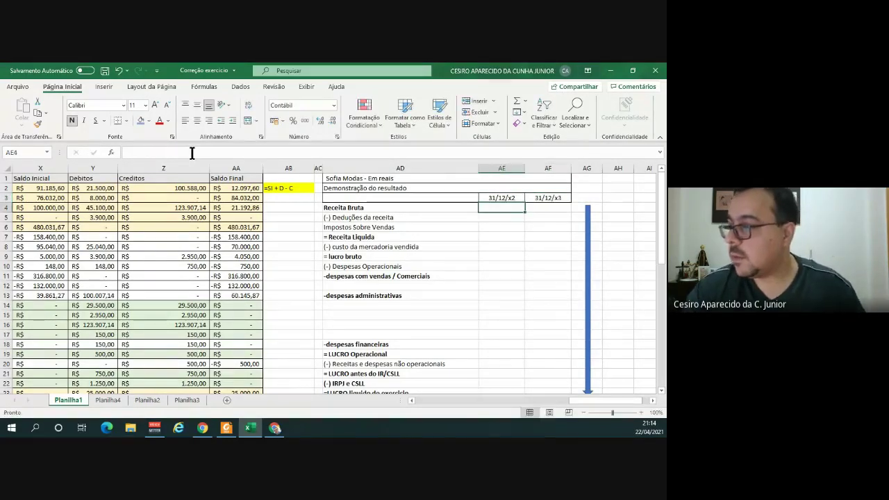
# Consult the 31/12/x2 Demonstração do resultado in the exercise PDF in Foxit Reader, then return to the Excel workbook.
pyautogui.click(535, 207)
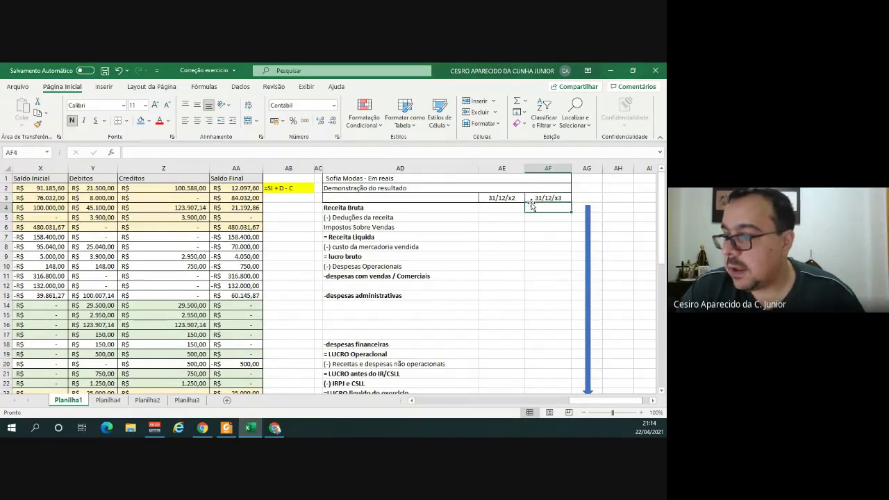
pyautogui.click(229, 430)
pyautogui.scroll(2, 200, 351)
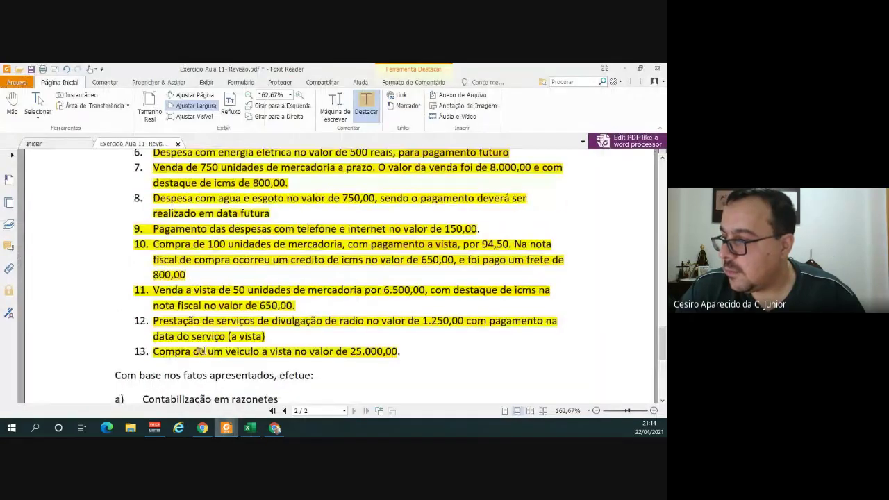
pyautogui.scroll(10, 295, 357)
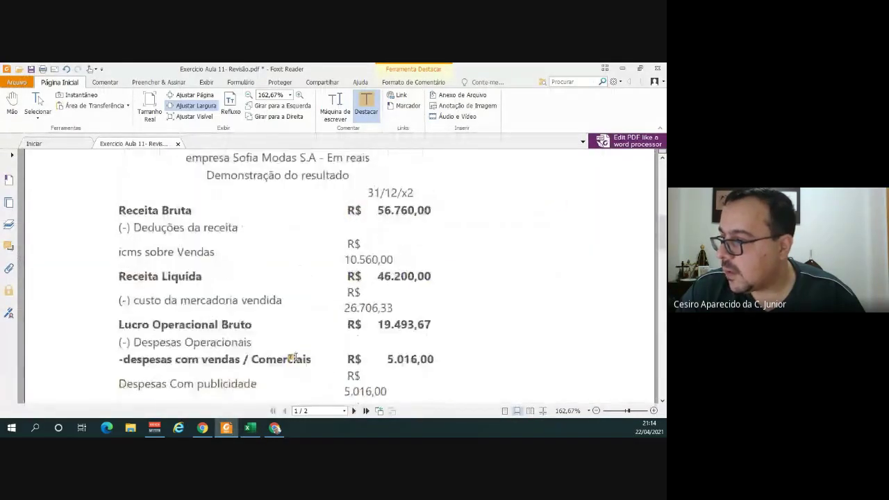
pyautogui.scroll(1, 295, 358)
pyautogui.scroll(-1, 294, 357)
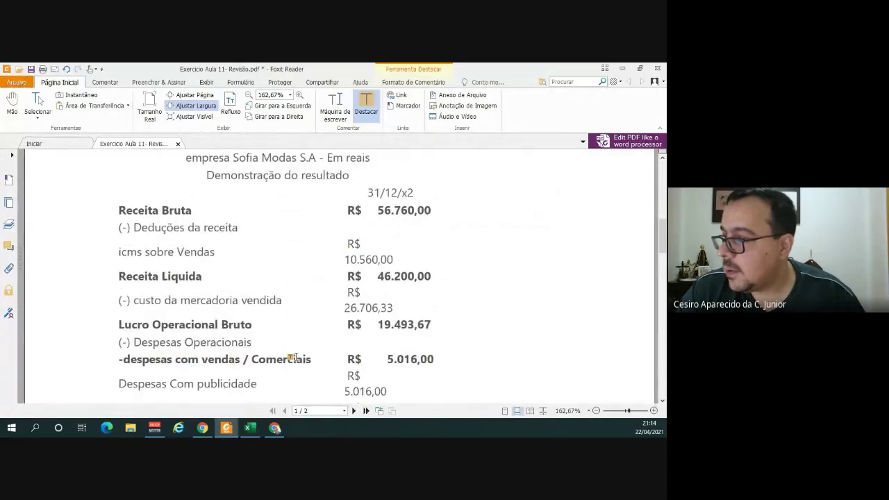
pyautogui.hotkey('alt', 'Tab')
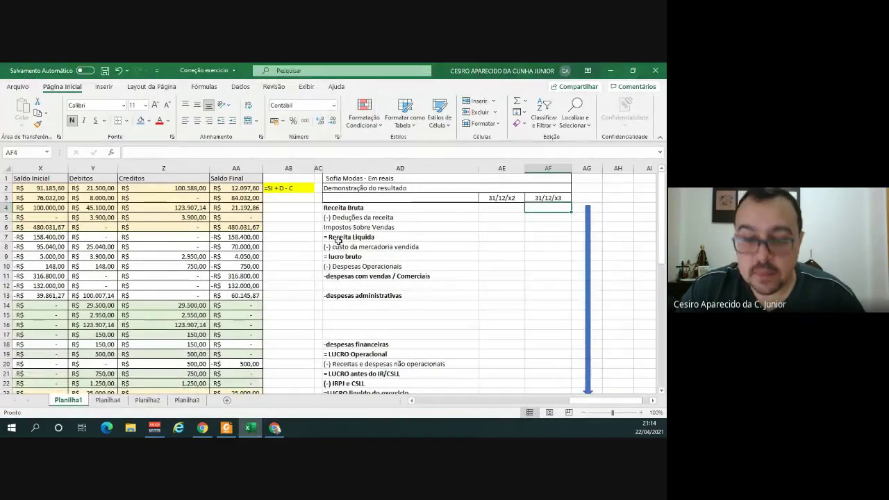
# Fill the 31/12/x3 Receita Bruta in AF4 from the Receita com vendas credit total with =Z14.
pyautogui.write('=')
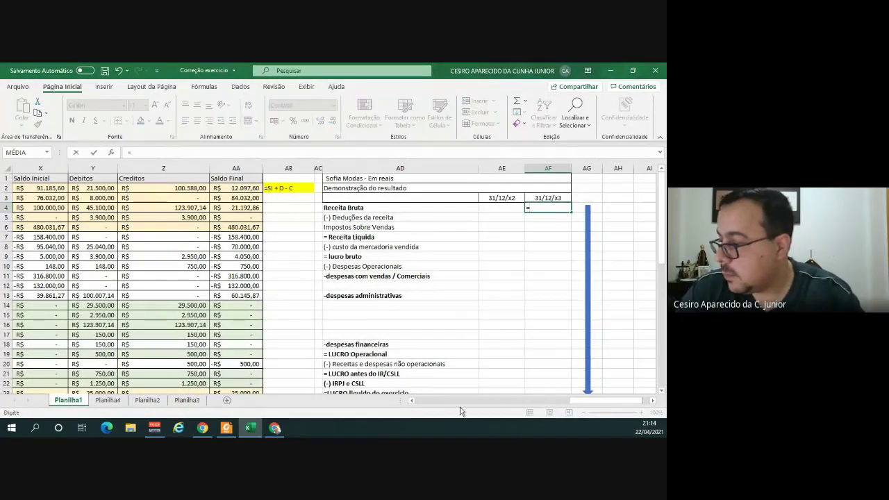
pyautogui.moveTo(579, 401); pyautogui.dragTo(495, 402)
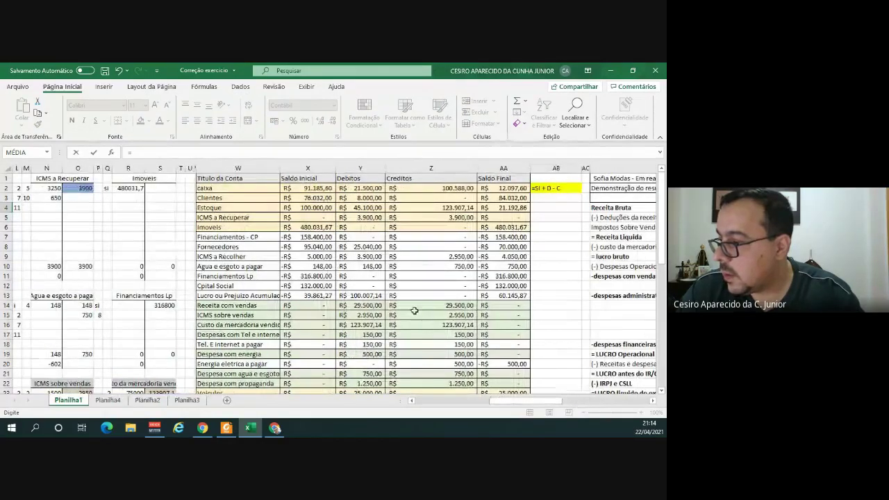
pyautogui.click(445, 306)
pyautogui.press('Return')
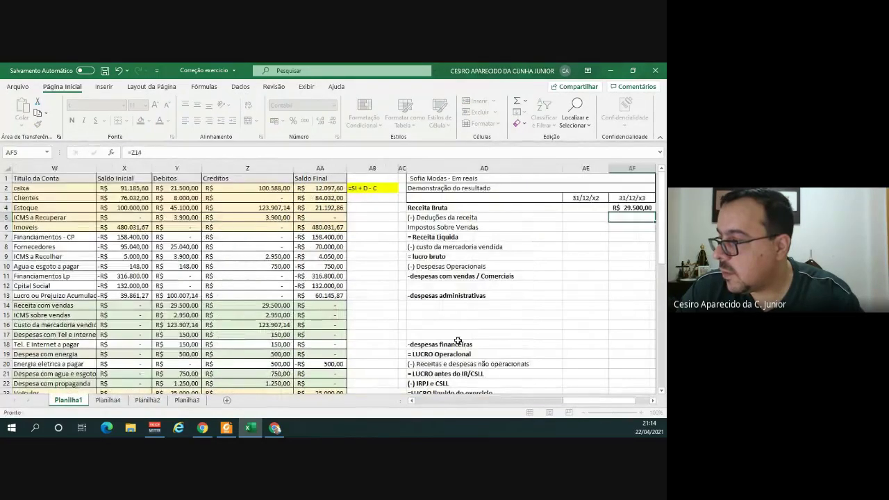
# Fill the 31/12/x3 Impostos Sobre Vendas in AF6 from the ICMS sobre vendas debit total with =Y15.
pyautogui.press('Return')
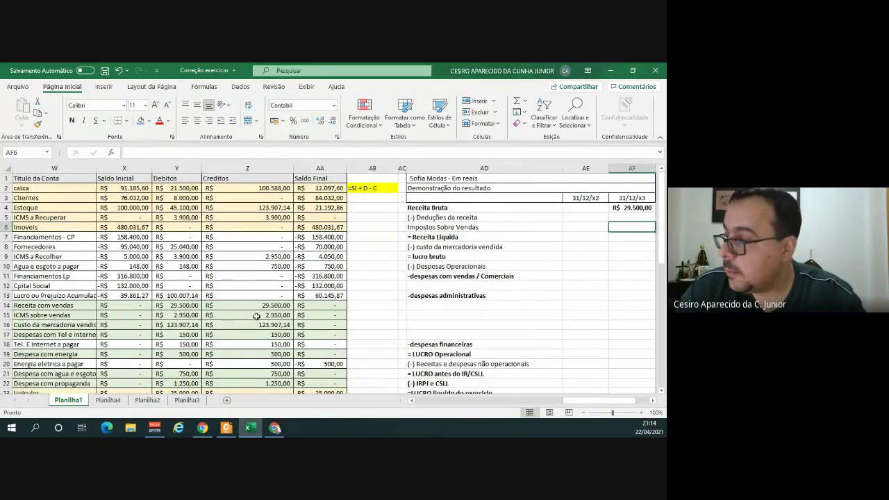
pyautogui.write('=')
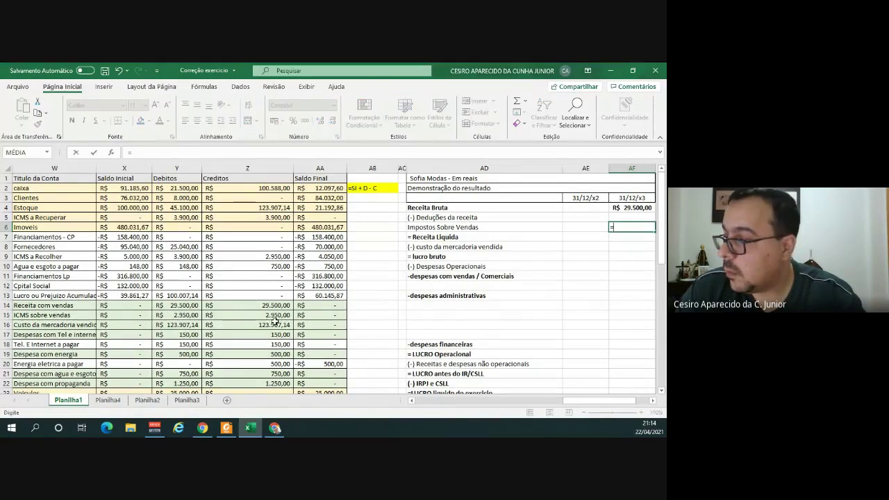
pyautogui.click(185, 314)
pyautogui.press('Return')
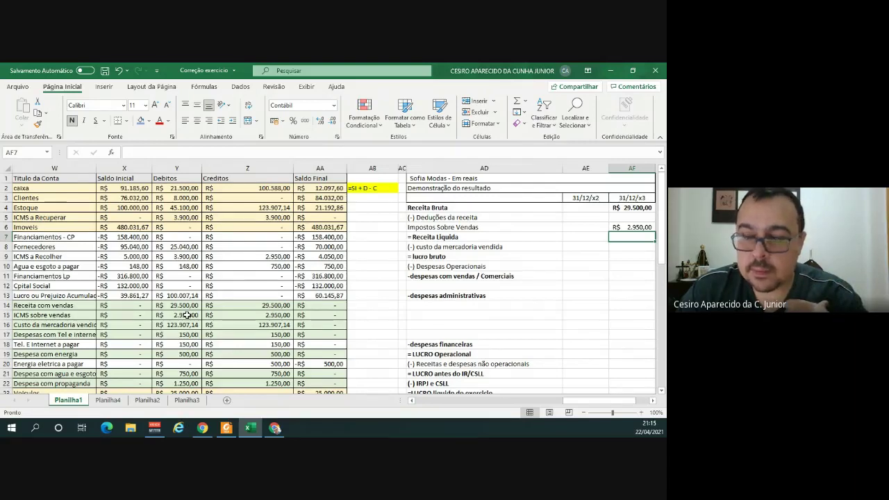
pyautogui.click(629, 227)
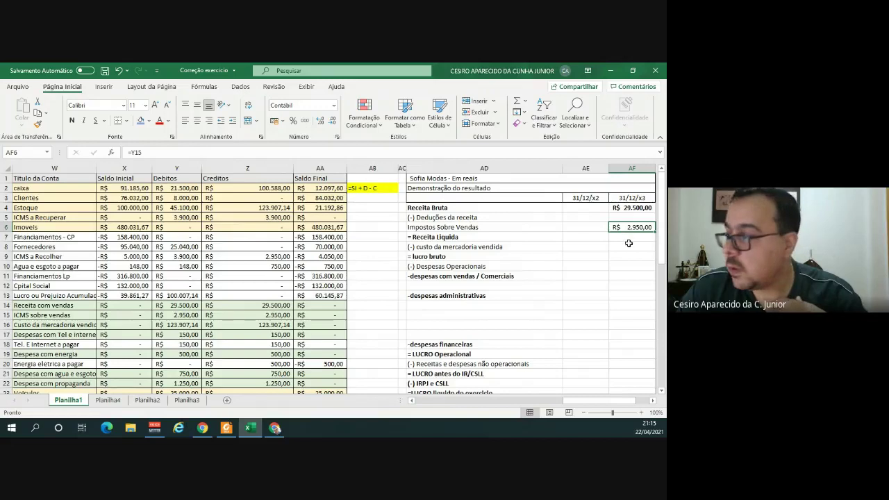
# Calculate the 31/12/x3 Receita Liquida in AF7 with =AF4-AF6.
pyautogui.click(633, 238)
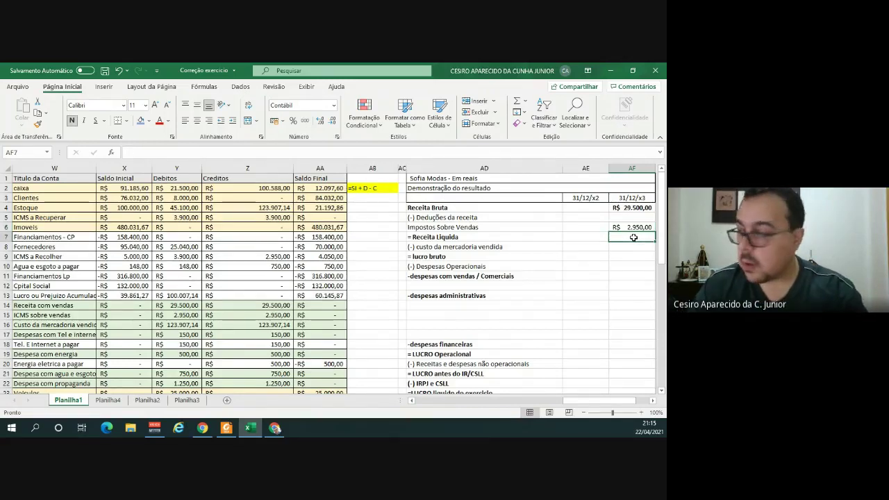
pyautogui.write('=')
pyautogui.press('Up')
pyautogui.press('Up')
pyautogui.press('Up')
pyautogui.write('-')
pyautogui.press('Up')
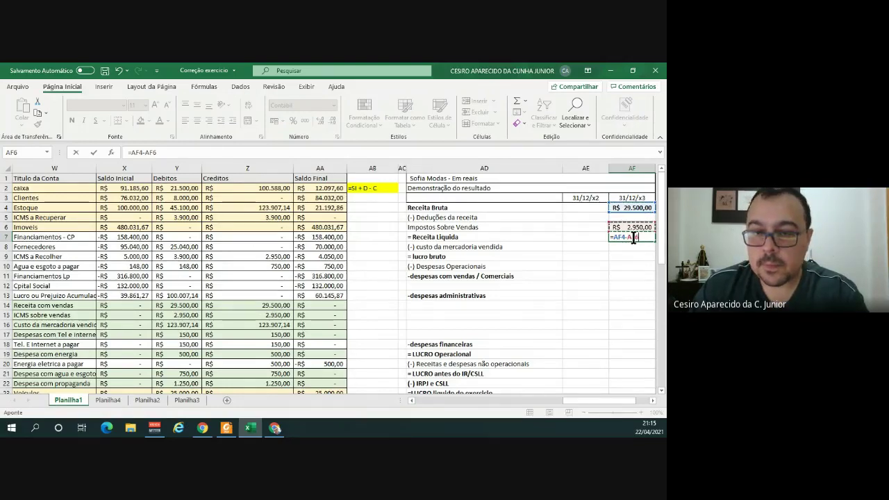
pyautogui.press('Return')
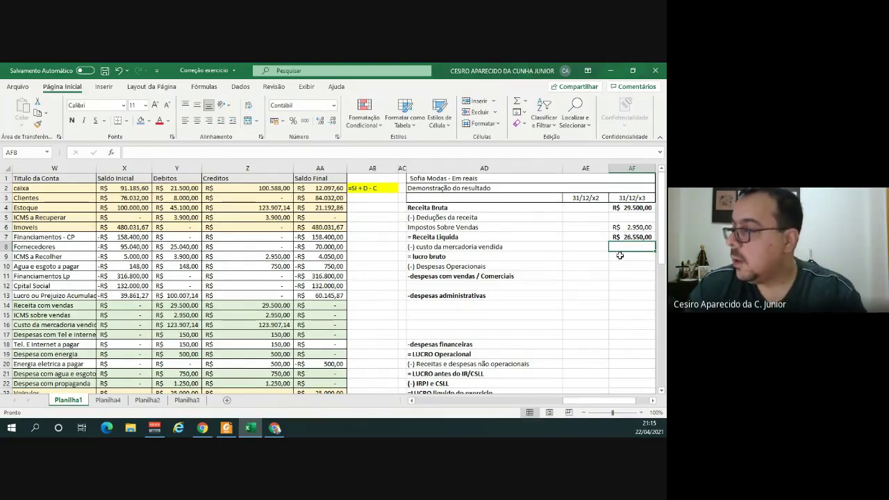
# Fill the 31/12/x3 custo da mercadoria vendida in AF8 from that account's credit total in Z16.
pyautogui.moveTo(596, 405); pyautogui.dragTo(607, 404)
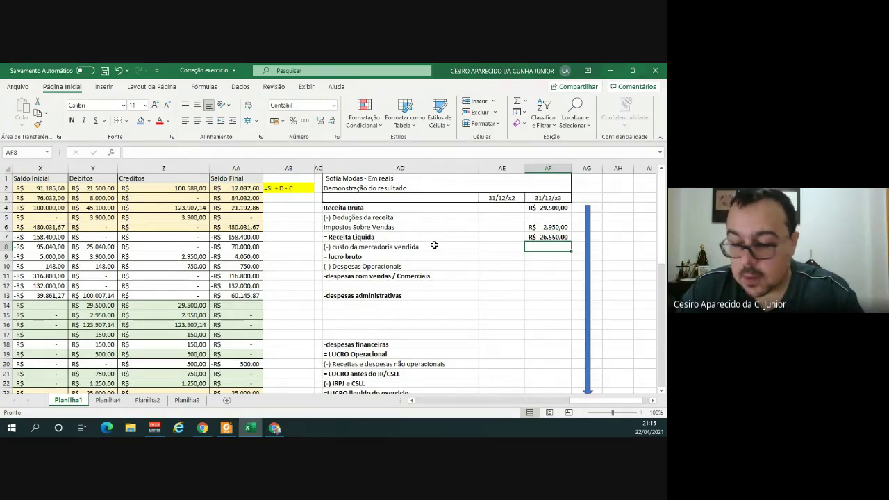
pyautogui.write('=')
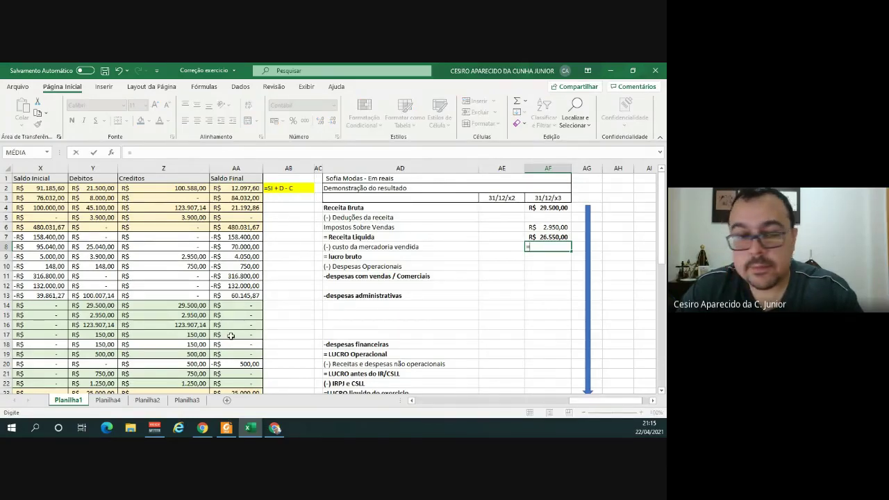
pyautogui.click(182, 325)
pyautogui.press('Return')
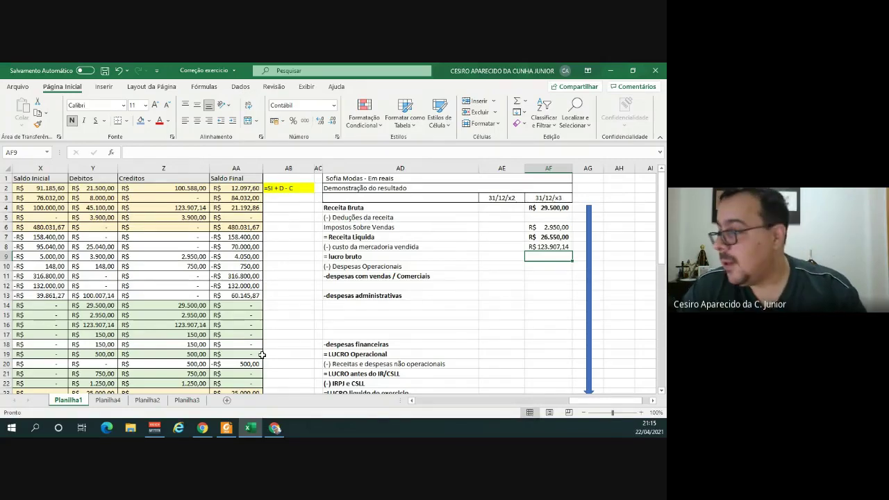
# Calculate the 31/12/x3 lucro bruto in AF9 with =AF7-AF8.
pyautogui.write('=')
pyautogui.click(547, 239)
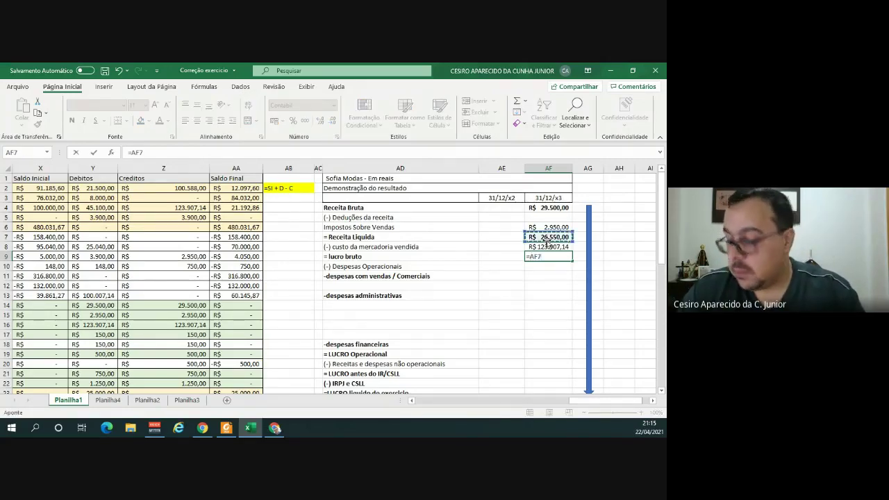
pyautogui.write('-')
pyautogui.click(547, 244)
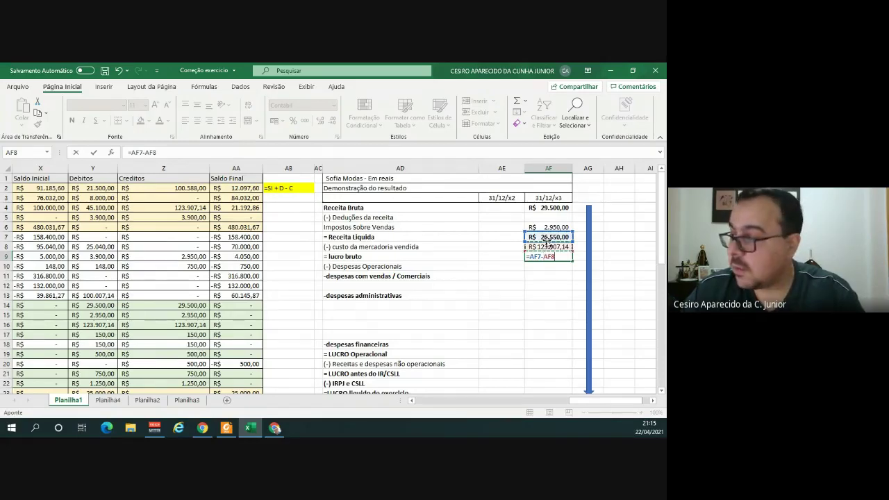
pyautogui.press('Return')
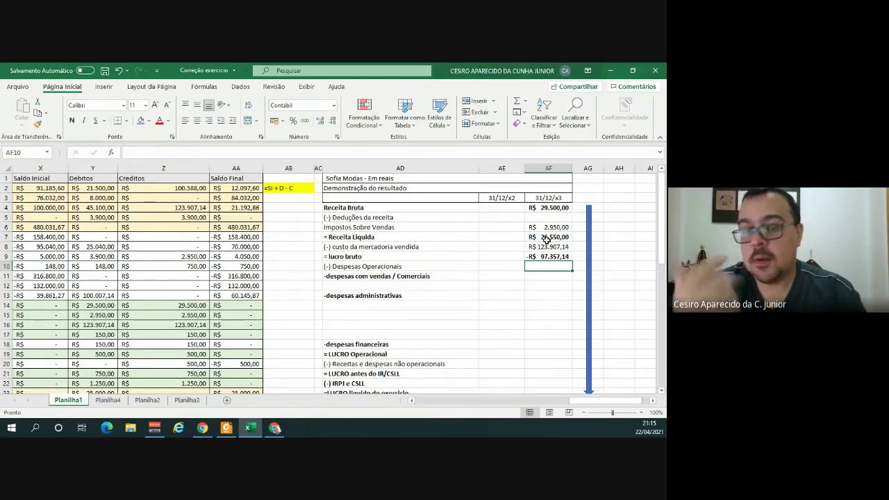
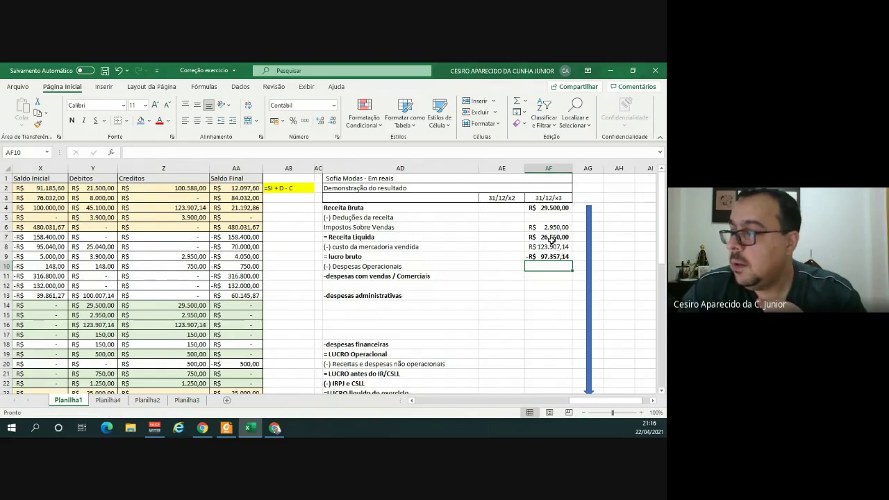
pyautogui.click(552, 256)
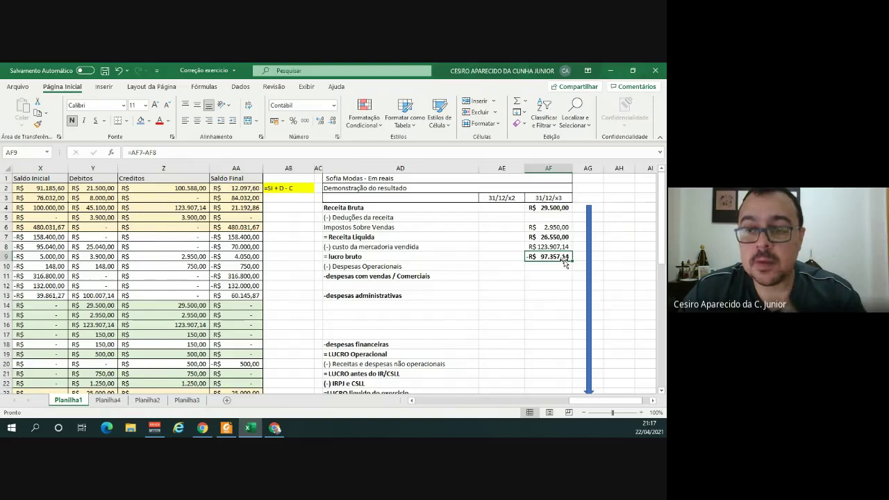
pyautogui.click(434, 272)
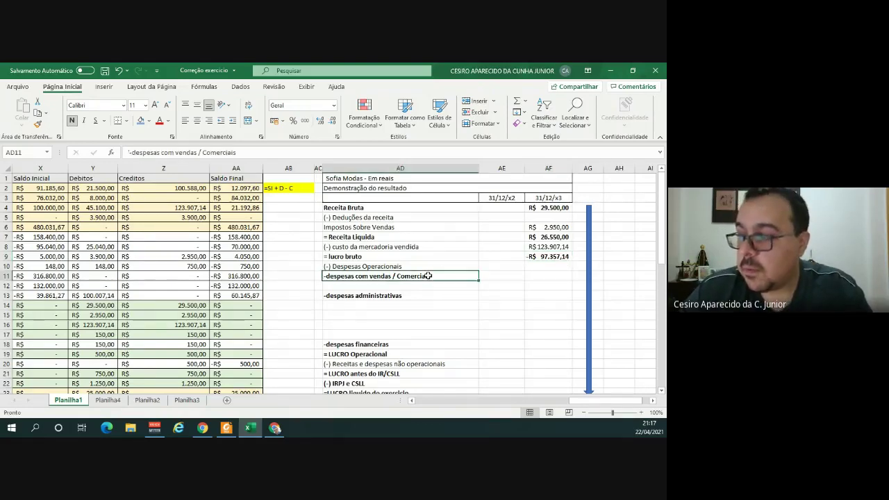
pyautogui.click(414, 296)
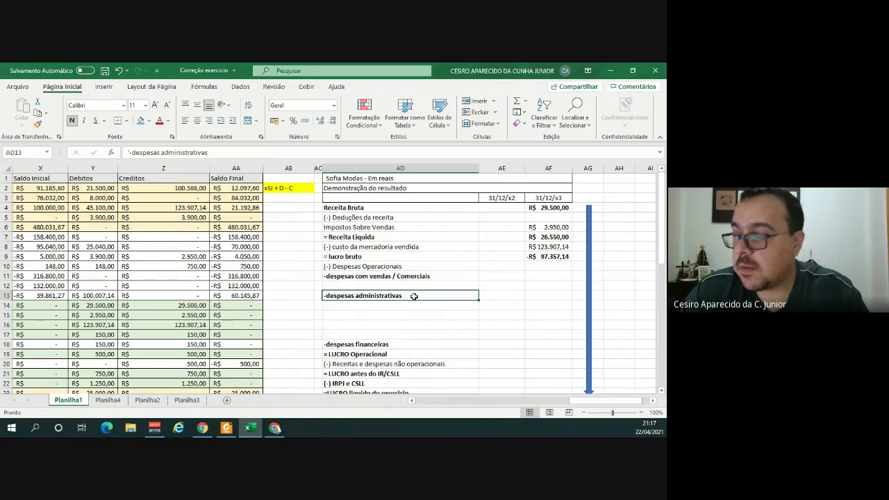
pyautogui.click(398, 346)
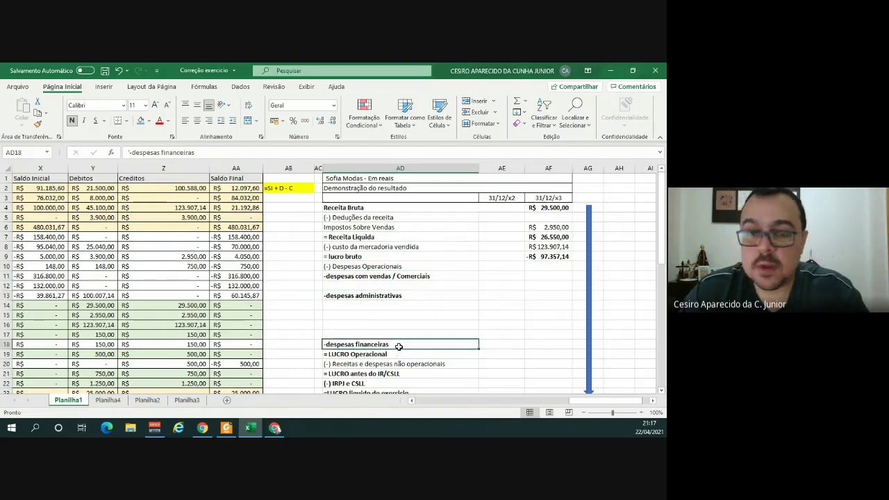
pyautogui.click(408, 277)
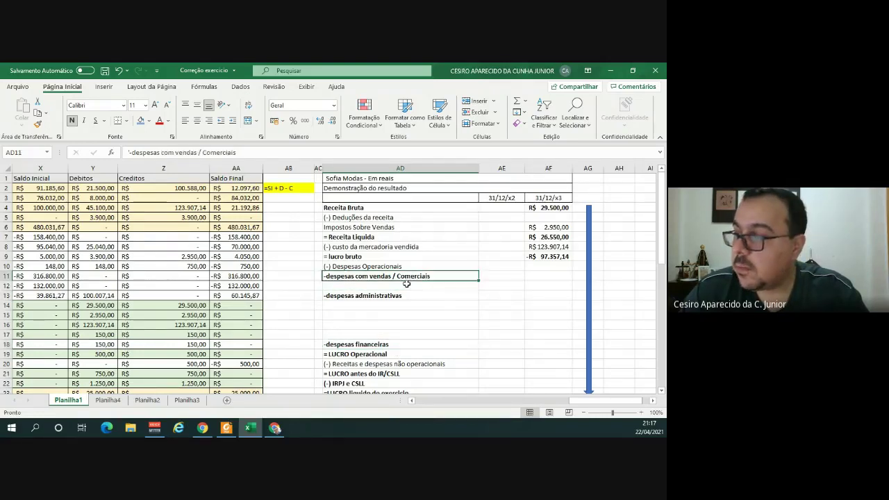
# Add the Despesa com propaganda label under despesas com vendas / Comerciais in AD12 with =W22.
pyautogui.click(406, 285)
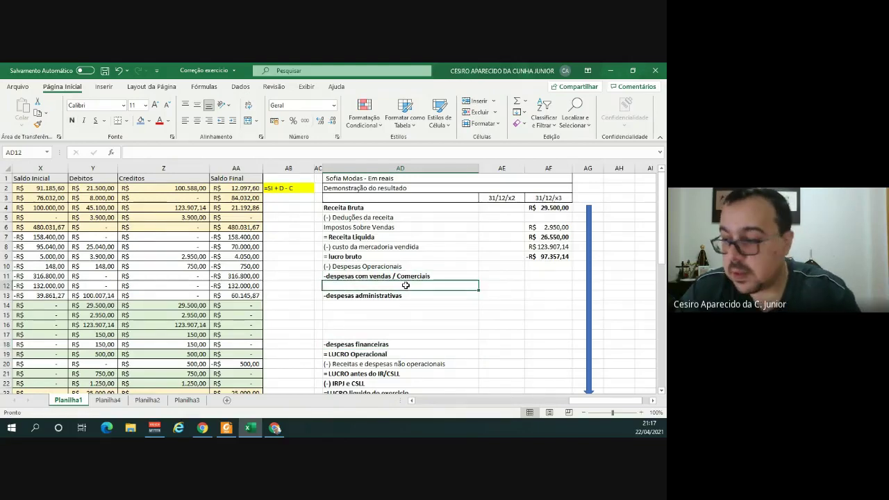
pyautogui.write('=')
pyautogui.moveTo(570, 401); pyautogui.dragTo(549, 408)
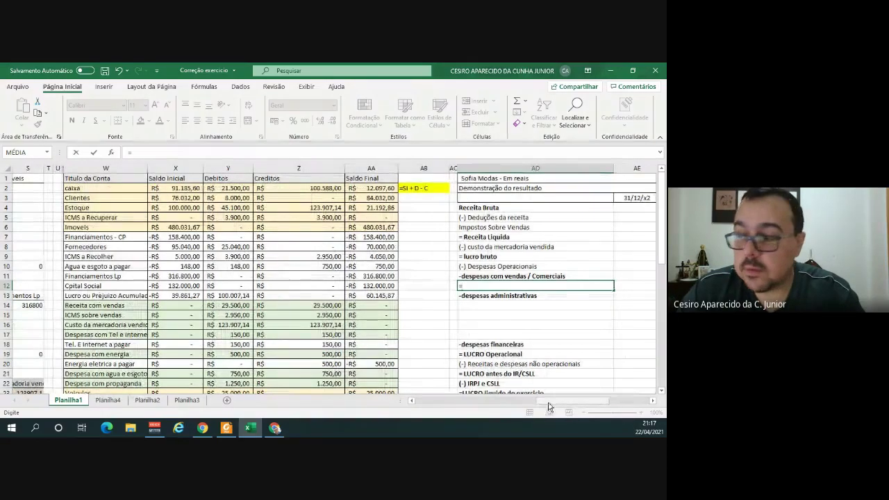
pyautogui.click(140, 384)
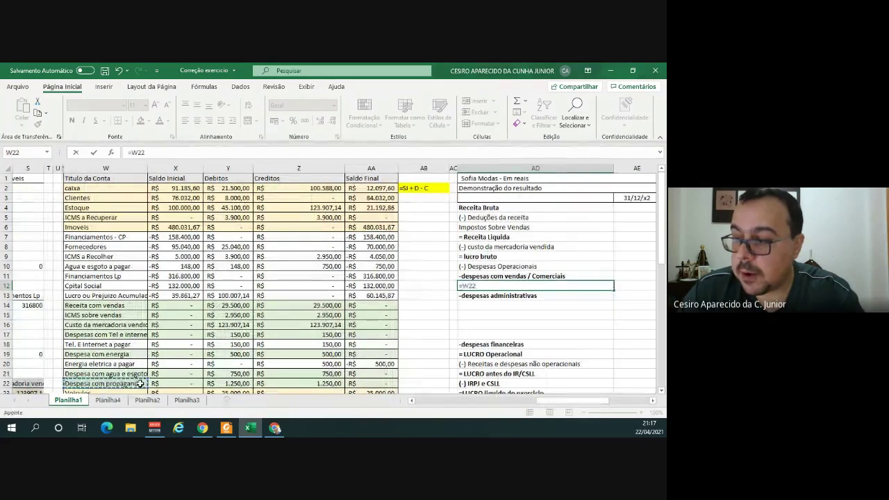
pyautogui.press('Return')
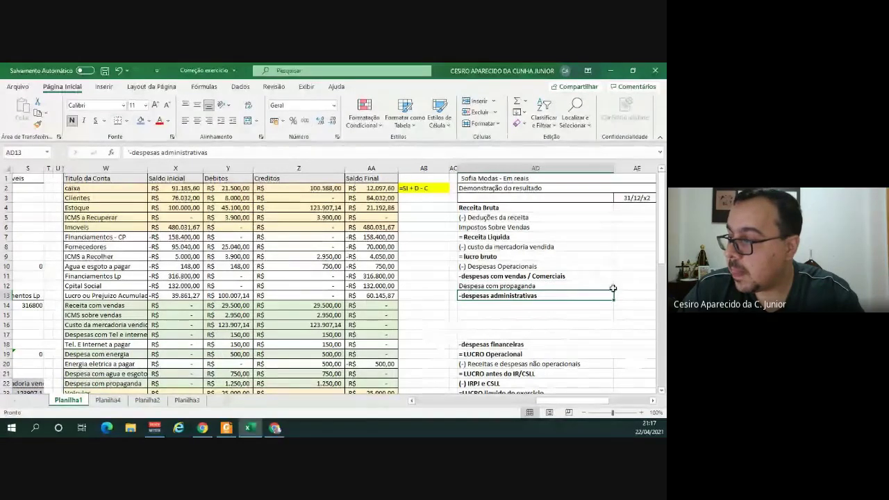
# Fill the 31/12/x3 Despesa com propaganda amount in AF12 from the account's credit total in Z22.
pyautogui.click(633, 284)
pyautogui.press('Right')
pyautogui.write('=')
pyautogui.click(280, 384)
pyautogui.press('Return')
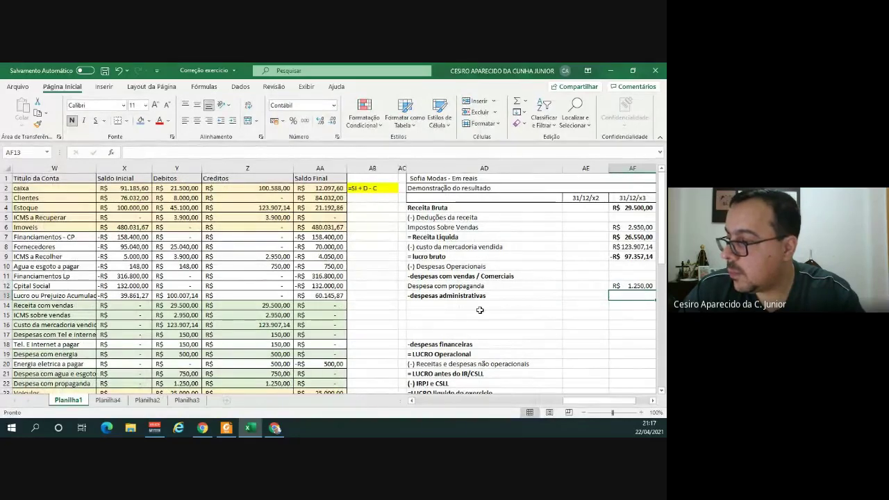
# List the telephone/internet, energy and water/sewage expense labels under despesas administrativas with =W17 in AD14, =W19 in AD15 and =W21 in AD16.
pyautogui.click(477, 303)
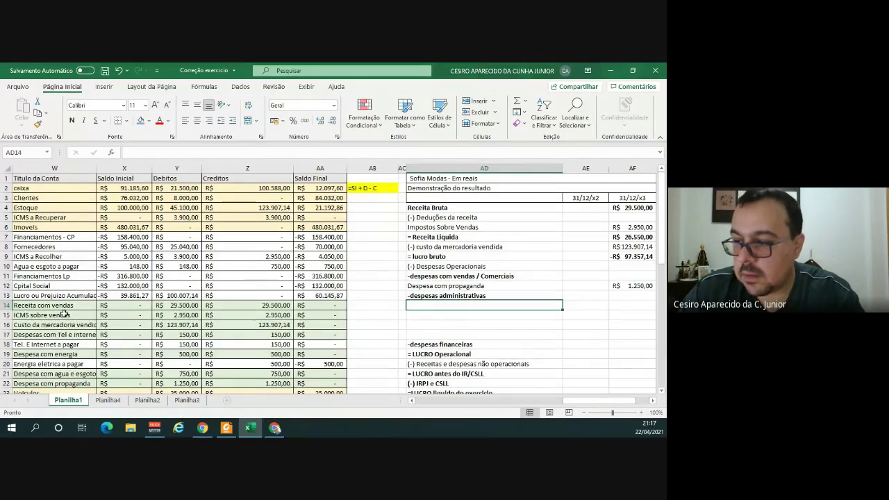
pyautogui.write('=')
pyautogui.click(78, 334)
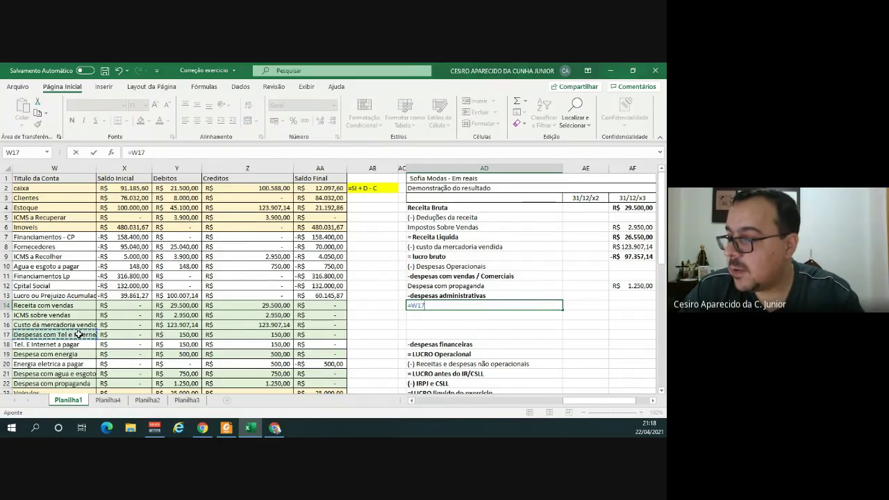
pyautogui.press('Return')
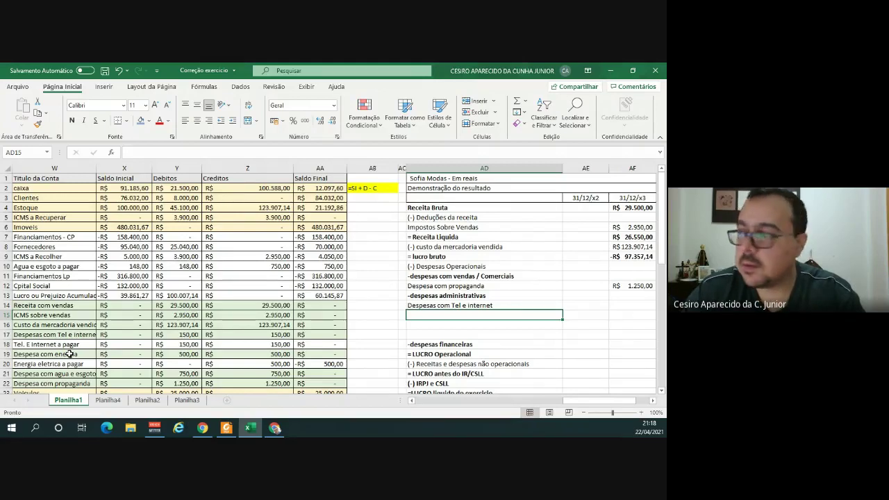
pyautogui.write('=')
pyautogui.click(69, 354)
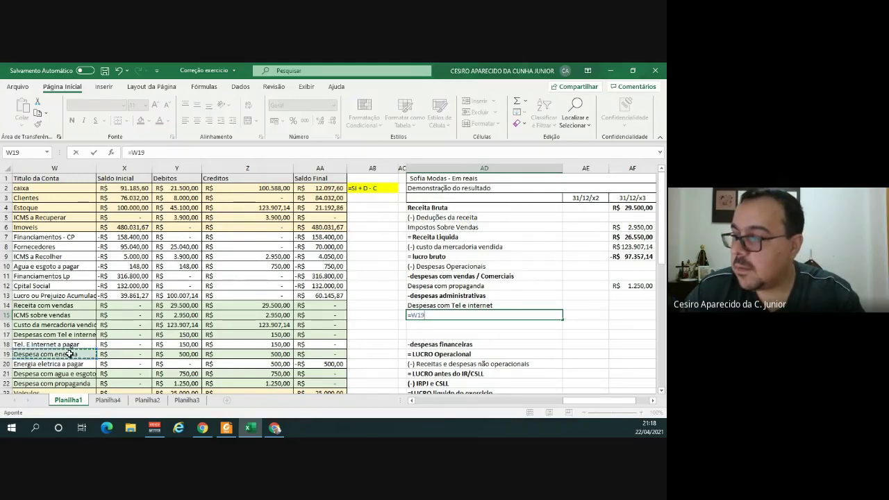
pyautogui.press('Return')
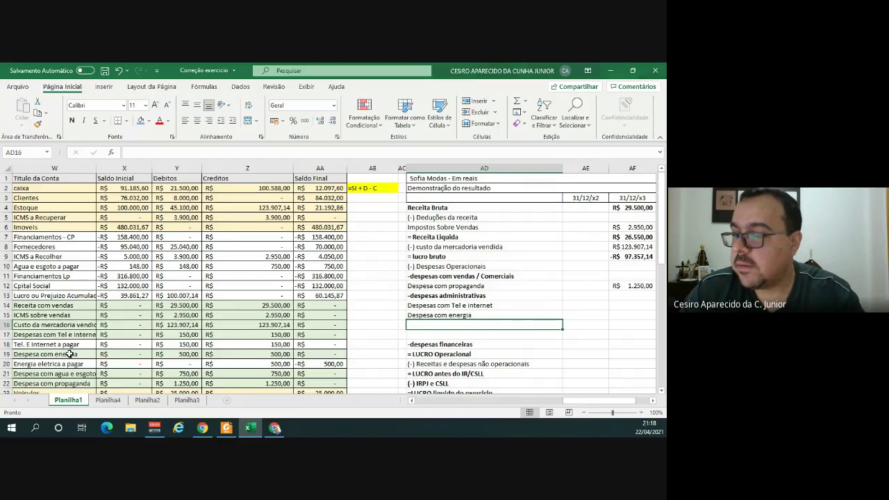
pyautogui.write('=')
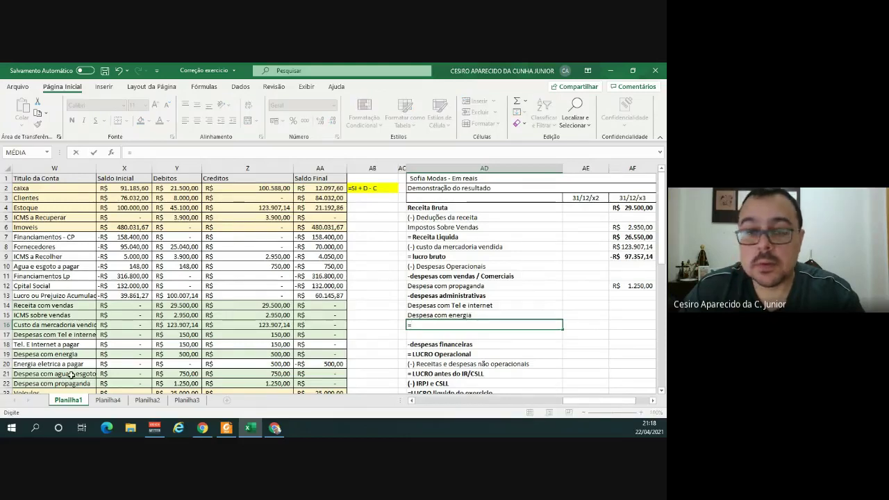
pyautogui.click(71, 376)
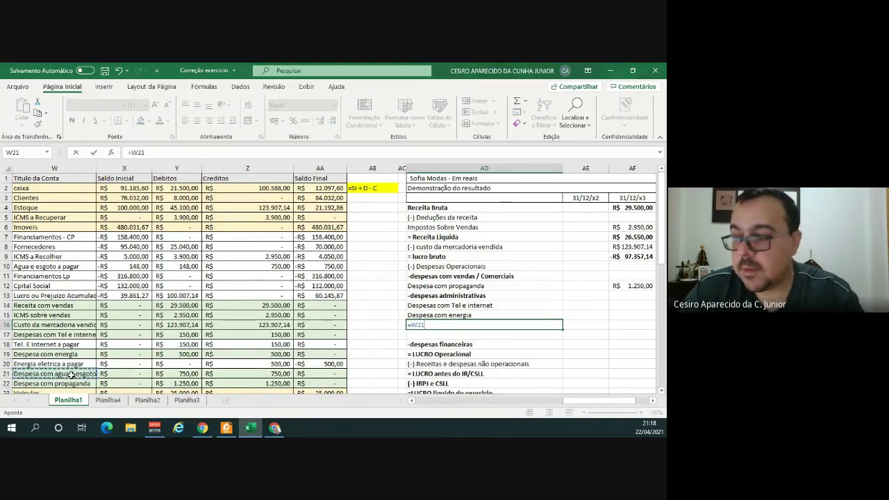
pyautogui.press('Return')
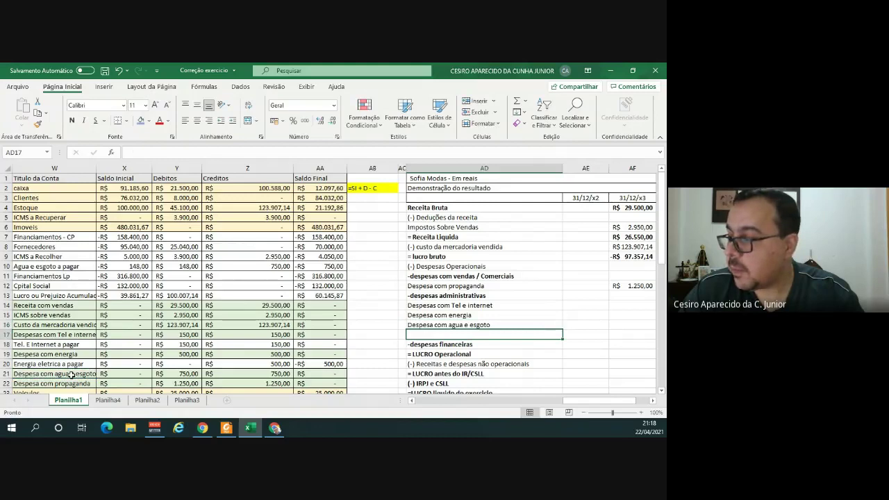
# Fill the 31/12/x3 telephone/internet, energy and water/sewage expense amounts with =Z17 in AF14, =Z19 in AF15 and =Z21 in AF16.
pyautogui.click(627, 306)
pyautogui.write('=')
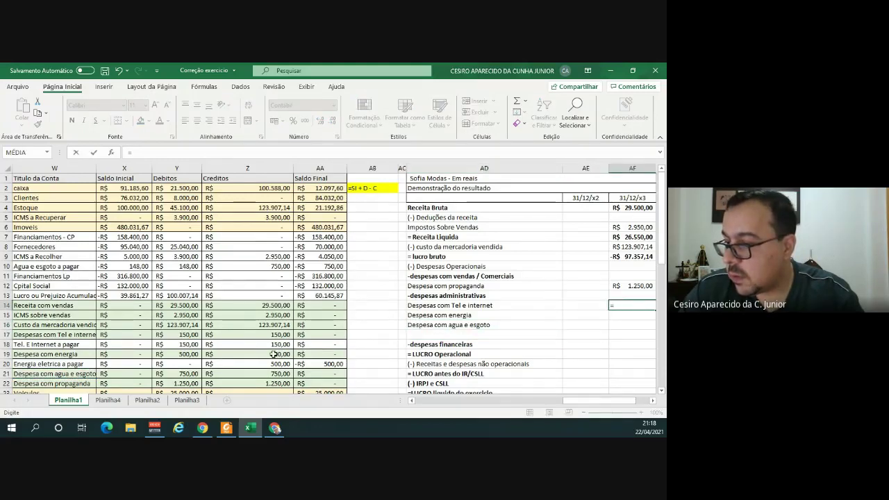
pyautogui.click(285, 335)
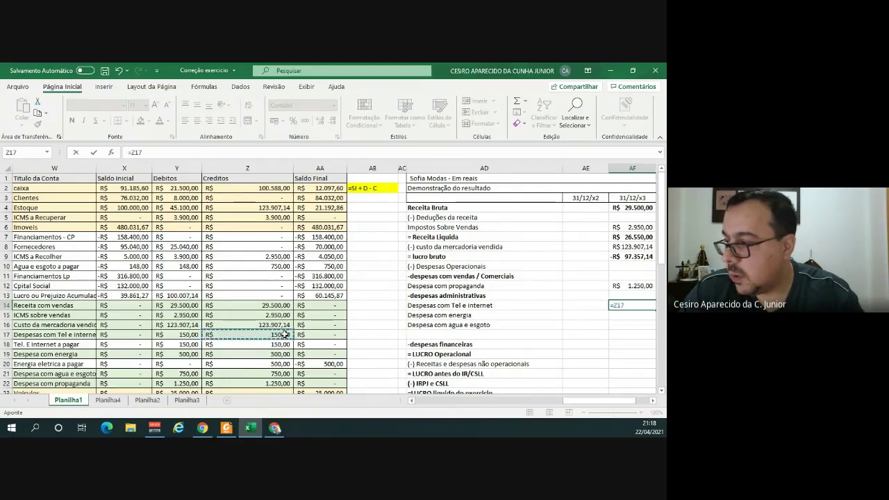
pyautogui.press('Return')
pyautogui.write('=')
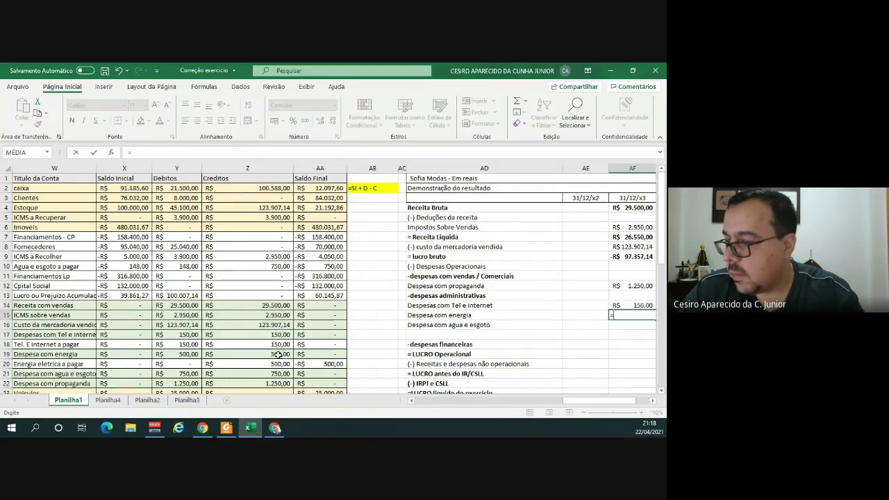
pyautogui.click(278, 354)
pyautogui.press('Return')
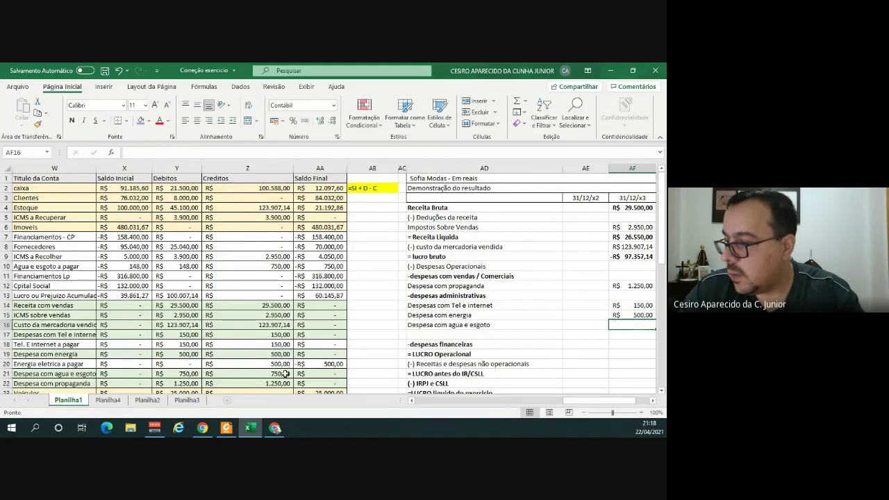
pyautogui.write('=')
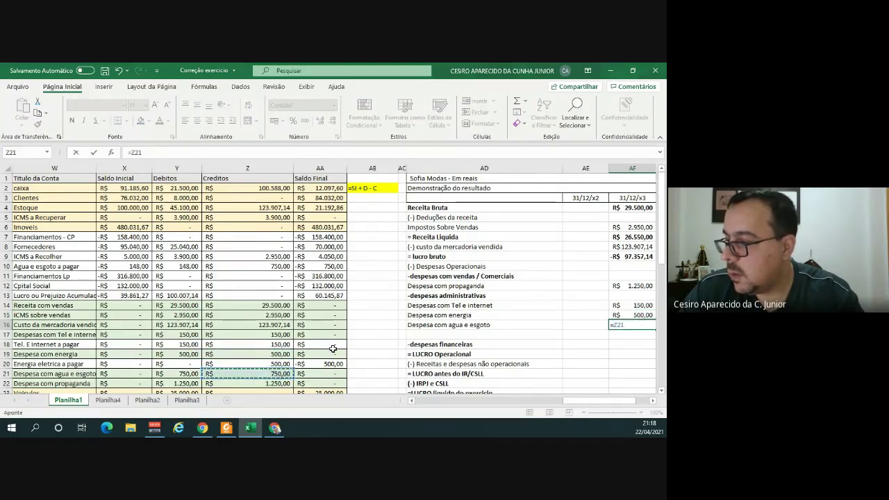
pyautogui.press('Return')
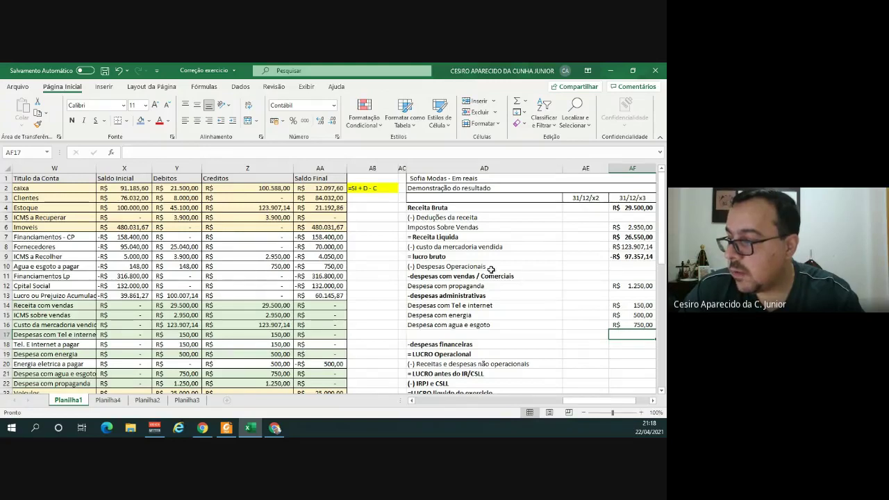
# Total the 31/12/x3 despesas com vendas / Comerciais in AF11 with =AF12.
pyautogui.click(645, 278)
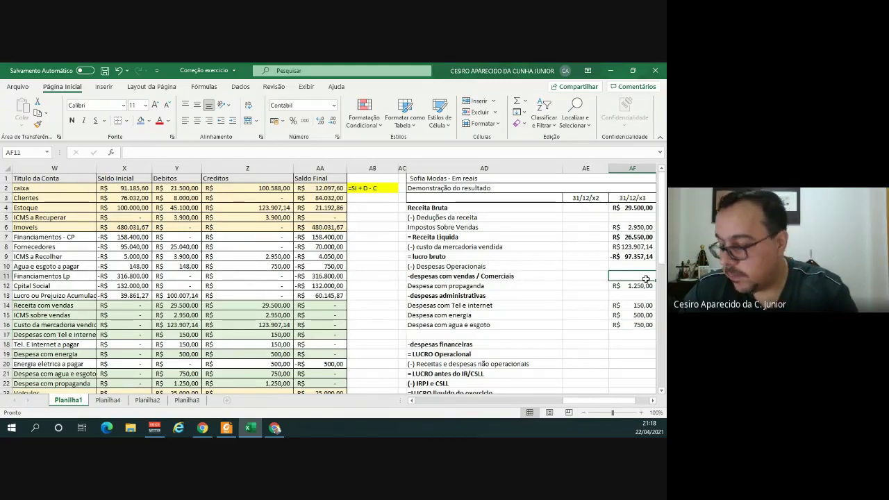
pyautogui.hscroll(1, 645, 278)
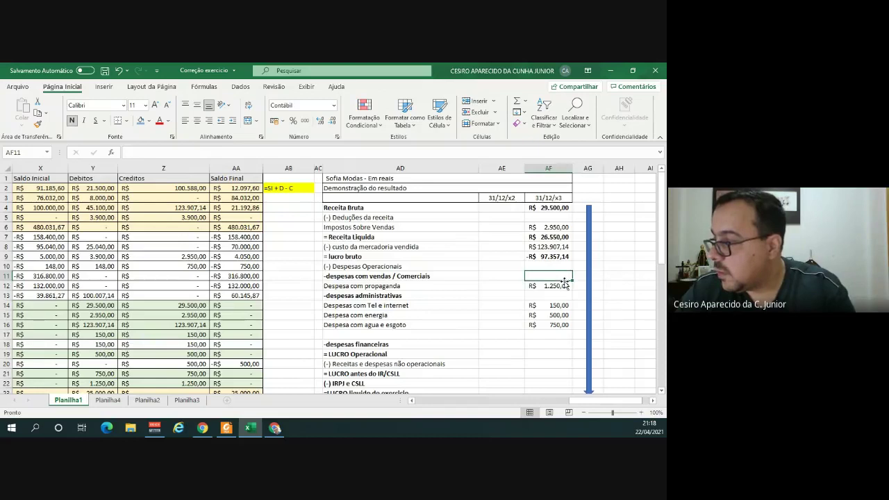
pyautogui.write('=')
pyautogui.press('Down')
pyautogui.press('Return')
# Total the 31/12/x3 despesas administrativas in AF13 by adding AF14, AF15 and AF16.
pyautogui.press('Down')
pyautogui.press('Down')
pyautogui.press('Up')
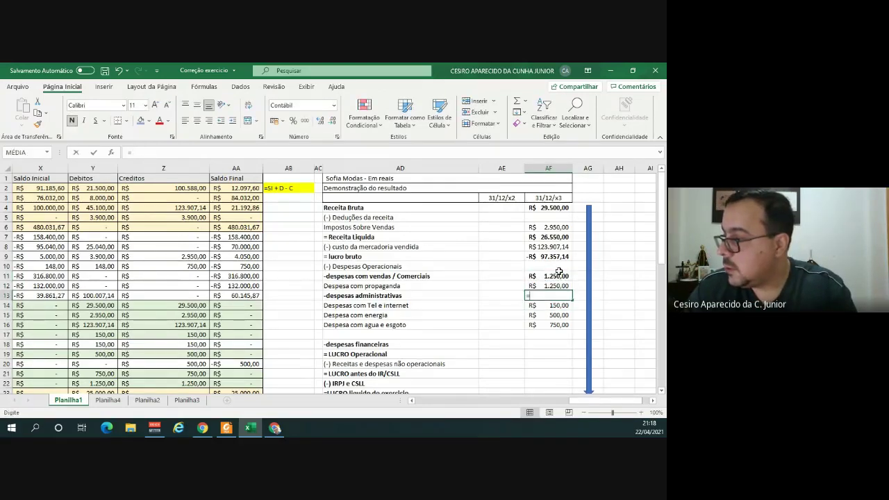
pyautogui.write('=')
pyautogui.press('Down')
pyautogui.write('+')
pyautogui.press('Down')
pyautogui.press('Down')
pyautogui.write('+')
pyautogui.press('Down')
pyautogui.press('Down')
pyautogui.press('Return')
# Set the 31/12/x3 despesas financeiras in AF18 to 0.
pyautogui.press('Down')
pyautogui.press('Down')
pyautogui.press('Down')
pyautogui.press('Down')
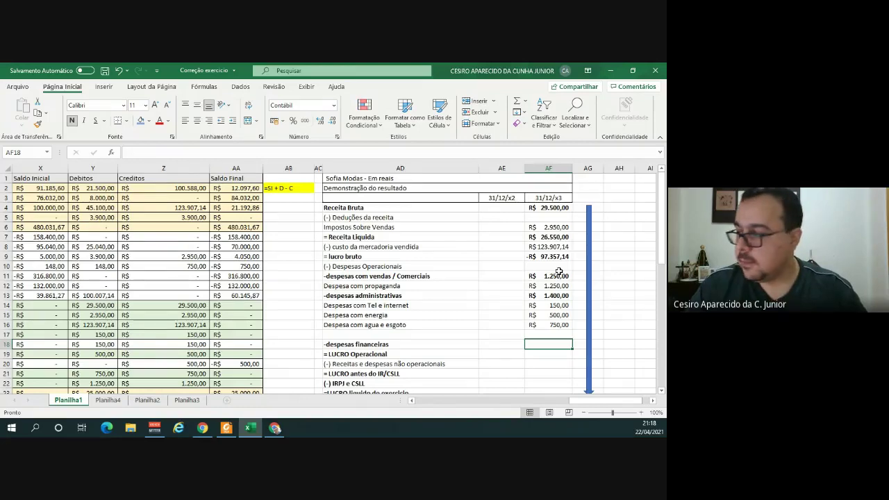
pyautogui.write('0')
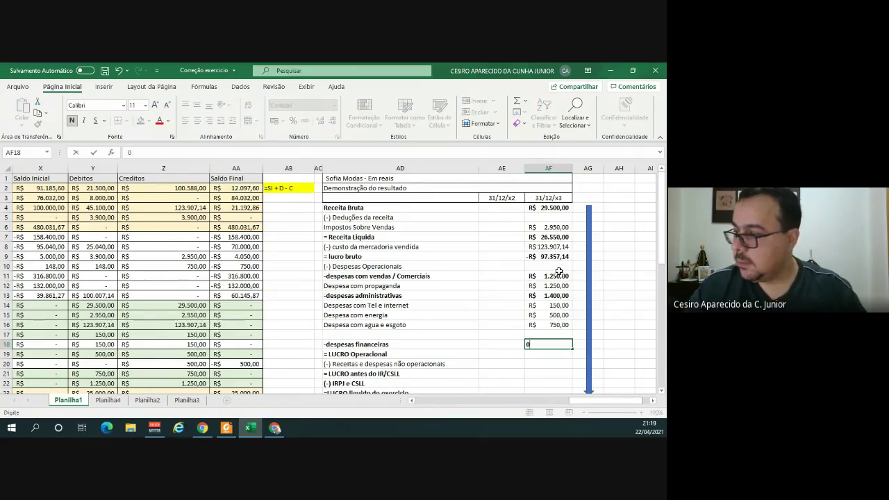
pyautogui.press('Return')
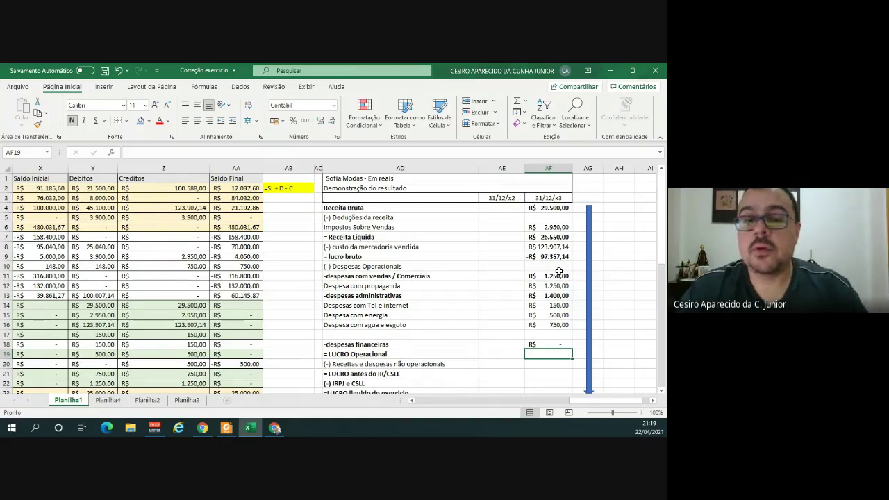
# Calculate the 31/12/x3 LUCRO Operacional in AF19 with =AF9-AF11-AF13-AF18.
pyautogui.write('=')
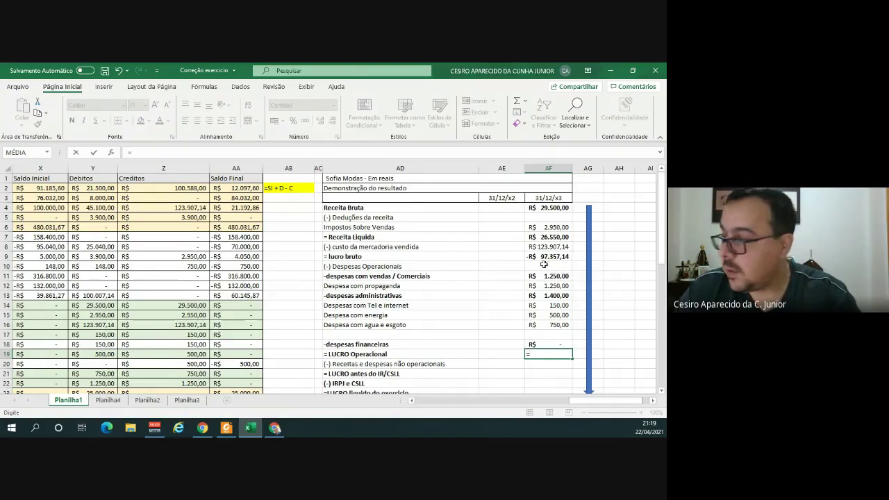
pyautogui.click(545, 257)
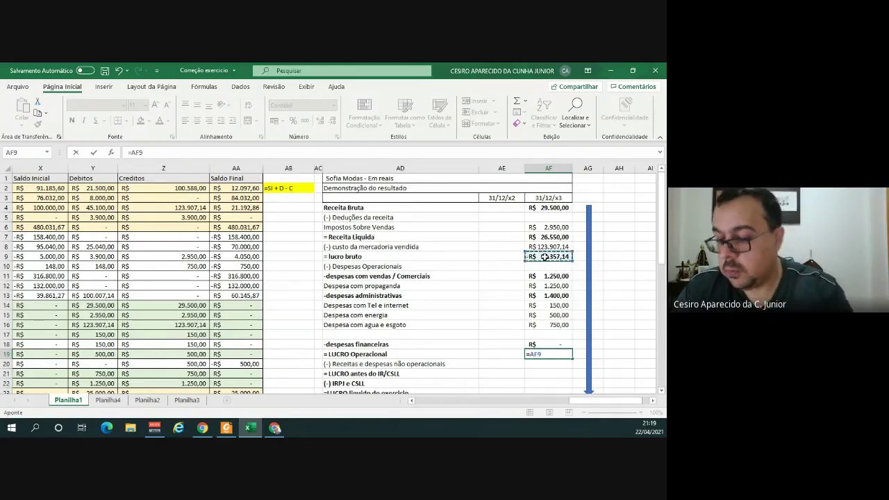
pyautogui.write('-')
pyautogui.click(547, 275)
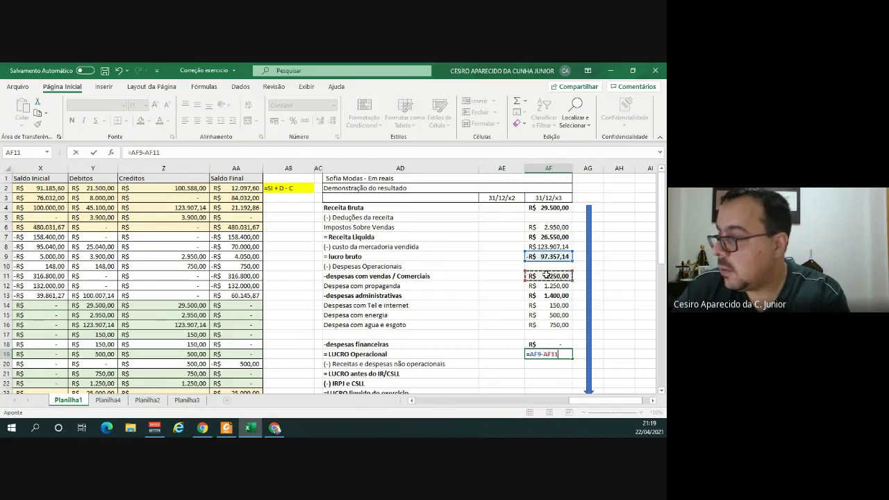
pyautogui.write('-')
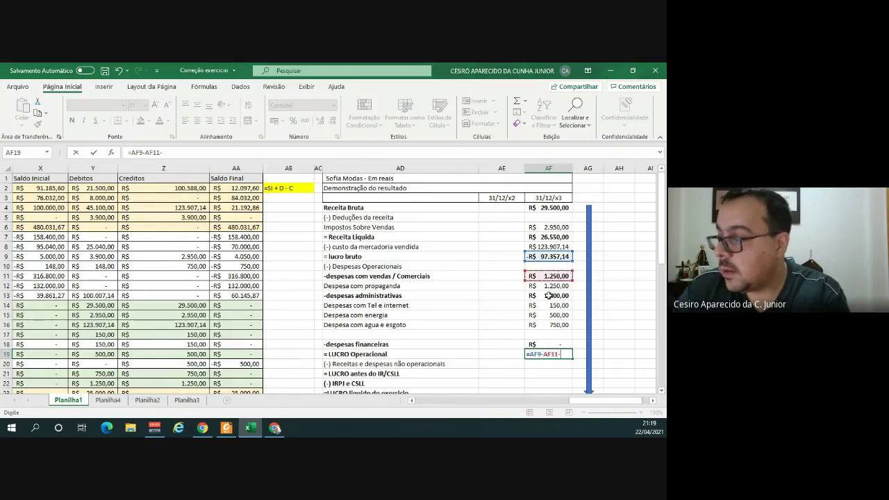
pyautogui.click(548, 295)
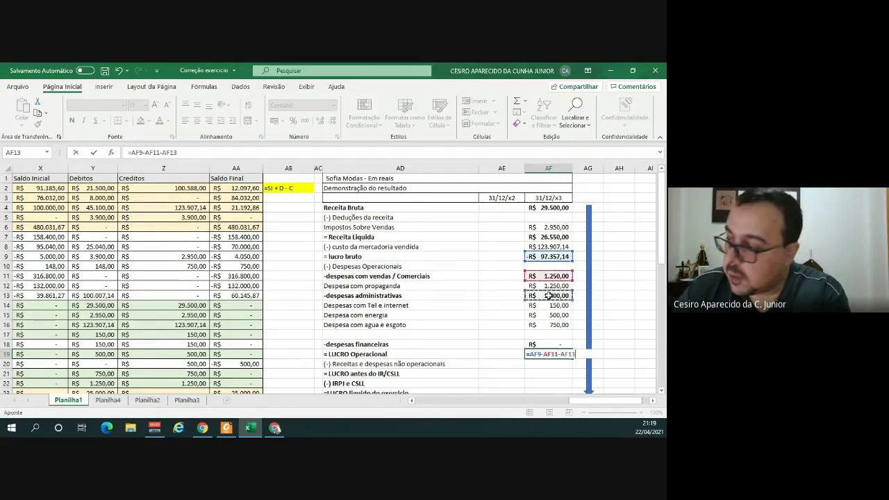
pyautogui.write('-')
pyautogui.click(558, 343)
pyautogui.press('Return')
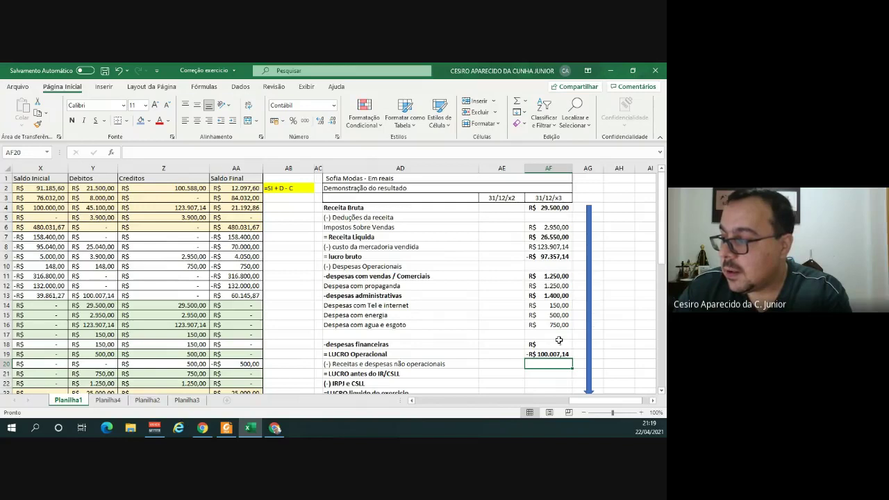
# Set the 31/12/x3 Receitas e despesas não operacionais in AF20 to 0.
pyautogui.scroll(-1, 592, 319)
pyautogui.click(562, 325)
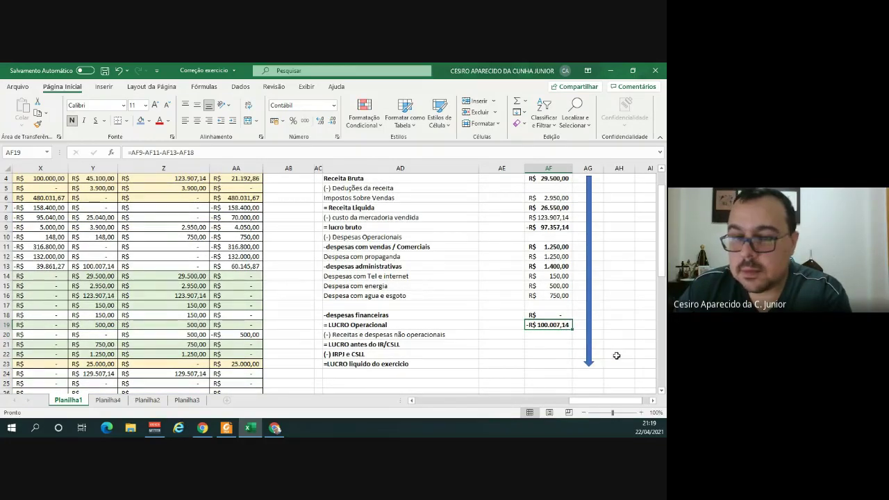
pyautogui.click(553, 334)
pyautogui.write('0')
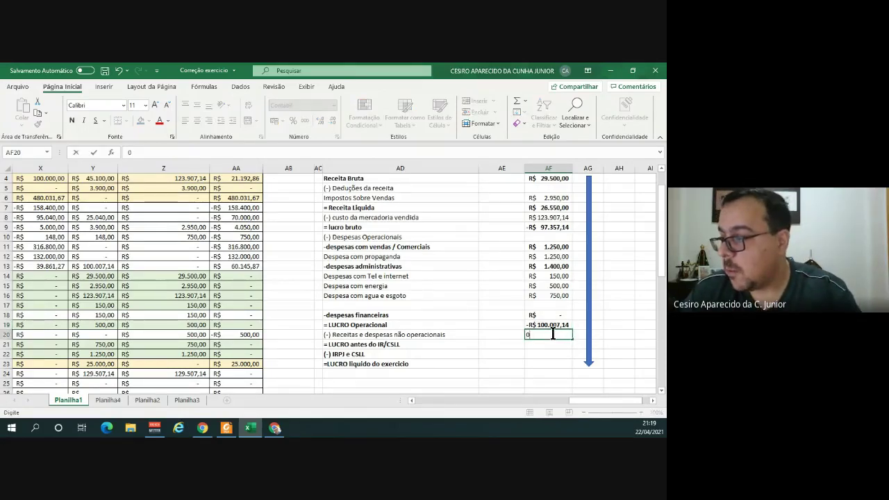
pyautogui.press('Return')
# Calculate the 31/12/x3 LUCRO antes do IR/CSLL in AF21 with =AF19-AF20.
pyautogui.write('=')
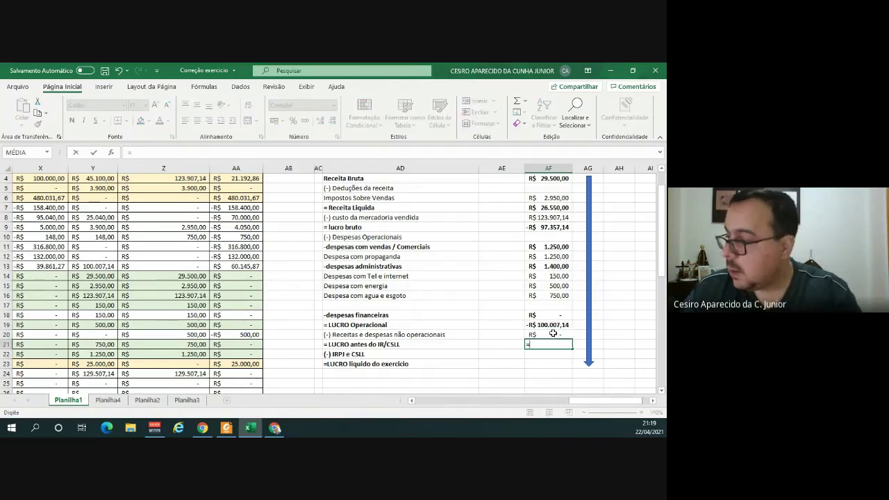
pyautogui.click(553, 333)
pyautogui.press('Up')
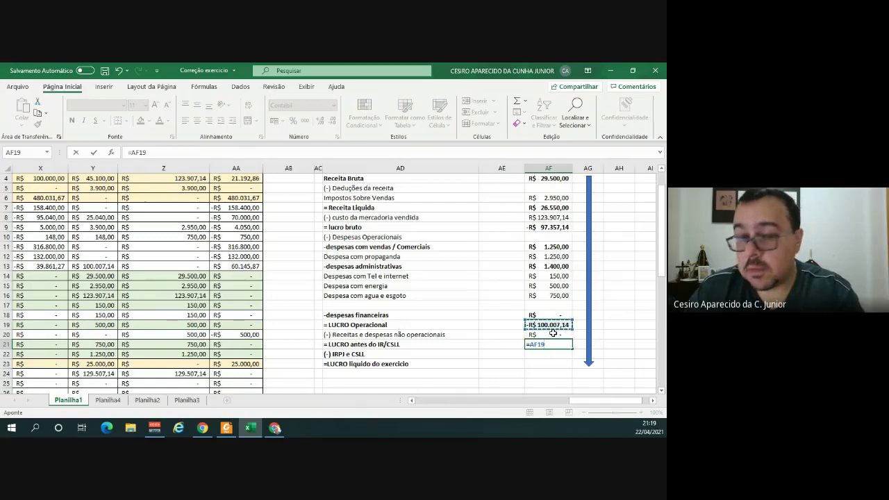
pyautogui.write('-')
pyautogui.click(552, 333)
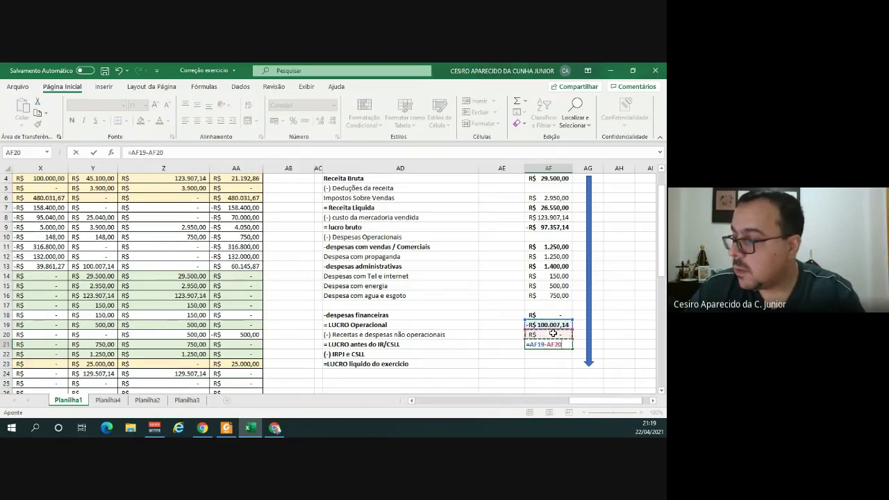
pyautogui.press('Return')
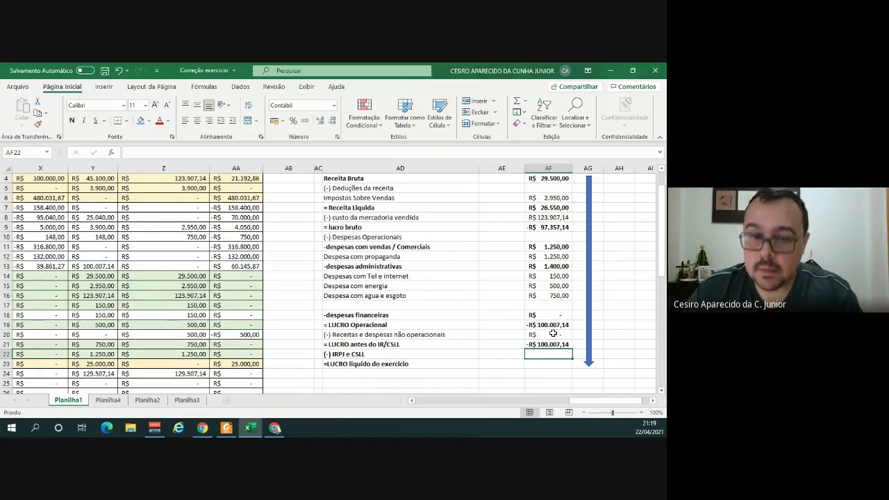
# Set IRPJ e CSLL in AF22 to 0 and calculate the LUCRO liquido do exercicio in AF23 with =AF21-AF22.
pyautogui.write('0')
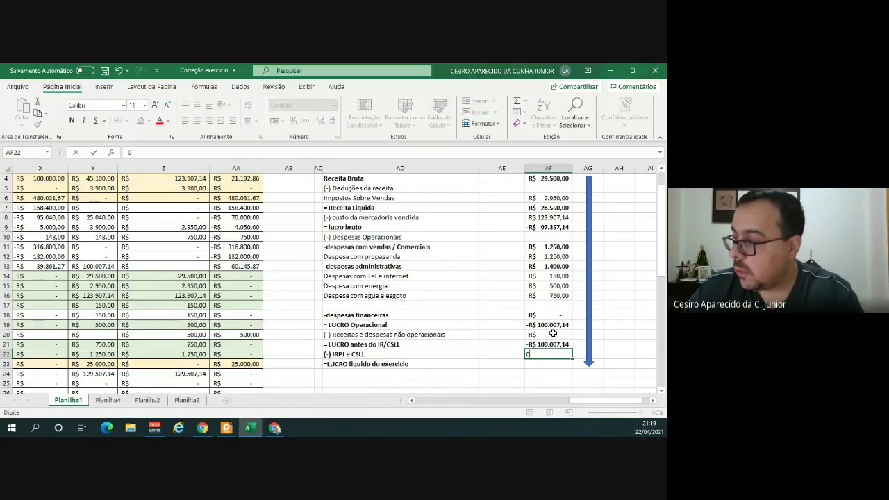
pyautogui.press('Return')
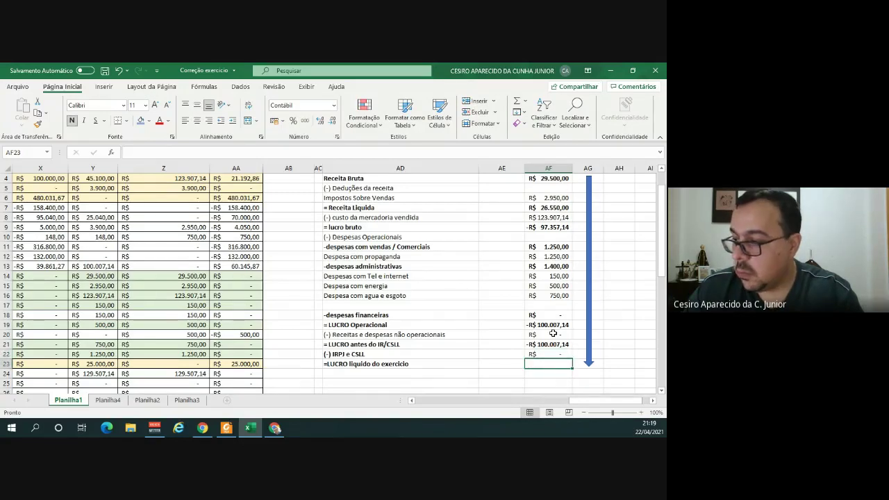
pyautogui.write('=')
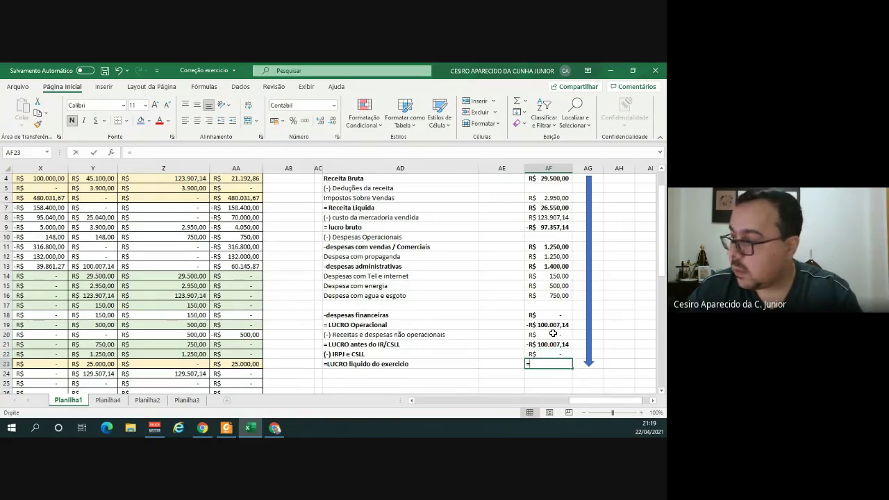
pyautogui.press('Up')
pyautogui.press('Up')
pyautogui.write('-')
pyautogui.press('Down')
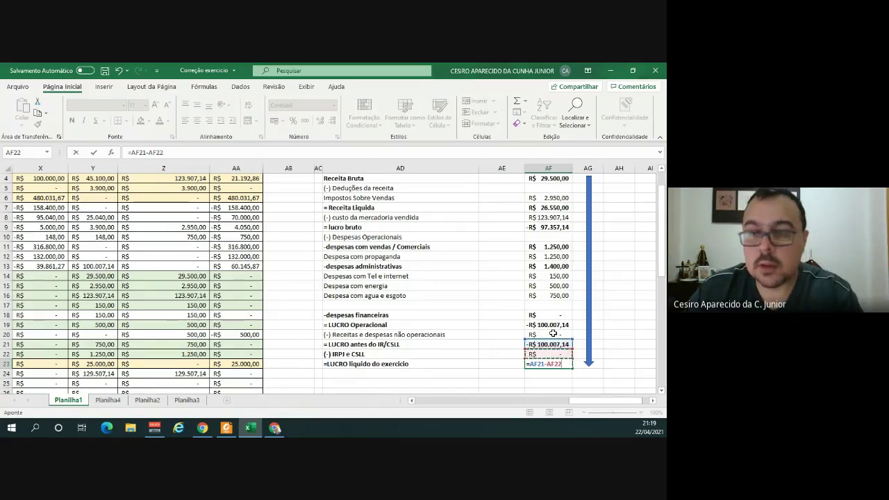
pyautogui.press('Return')
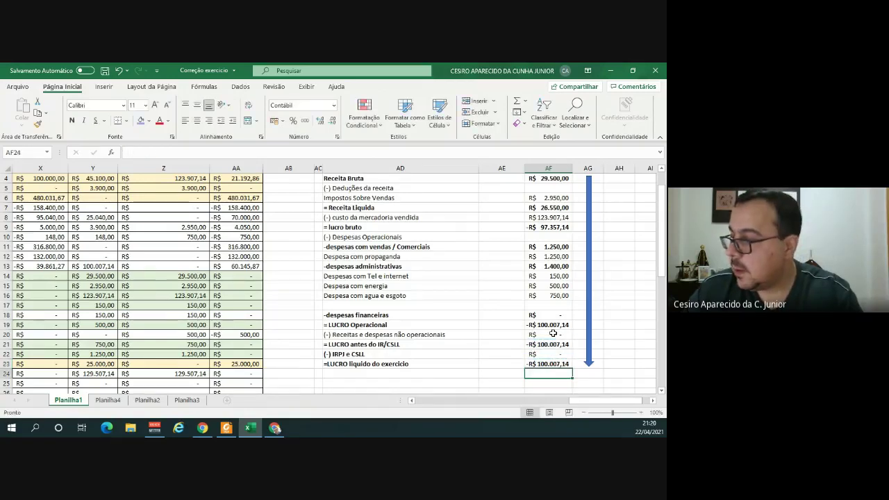
# Compare the LUCRO liquido do exercicio in AF23 with the balance sheet's 31/12/x3 Lucro ou Prejuizo Acumulado in AB43.
pyautogui.click(549, 361)
pyautogui.scroll(-5, 482, 369)
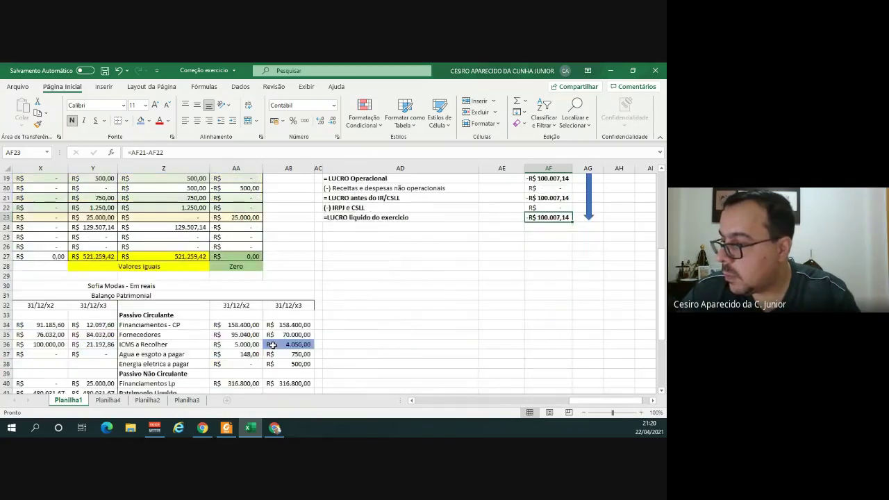
pyautogui.scroll(-2, 273, 345)
pyautogui.click(290, 354)
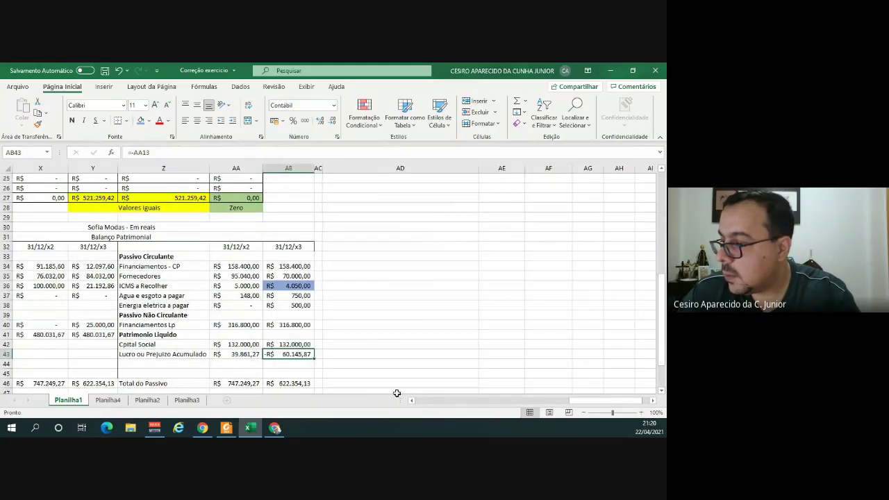
pyautogui.scroll(1, 397, 393)
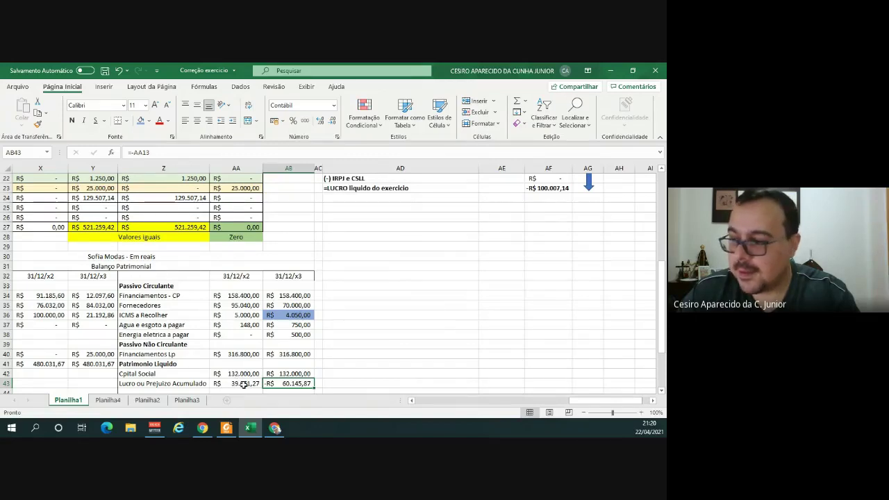
# Check the result posted in the ARE ledger account in K44 against the accumulated profit or loss line of the Balanço Patrimonial.
pyautogui.press('Left')
pyautogui.press('Left')
pyautogui.press('Left')
pyautogui.press('Left')
pyautogui.press('Left')
pyautogui.press('Left')
pyautogui.press('Left')
pyautogui.press('Left')
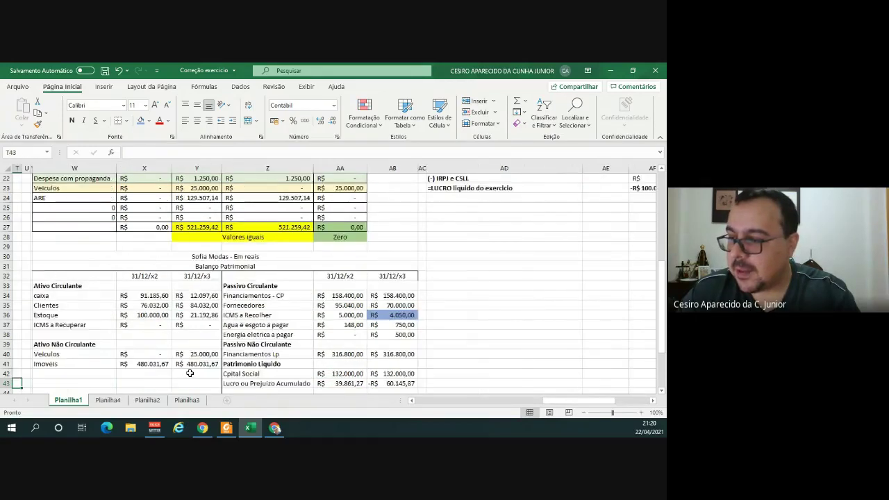
pyautogui.hotkey('ctrl', 'Left')
pyautogui.press('Down')
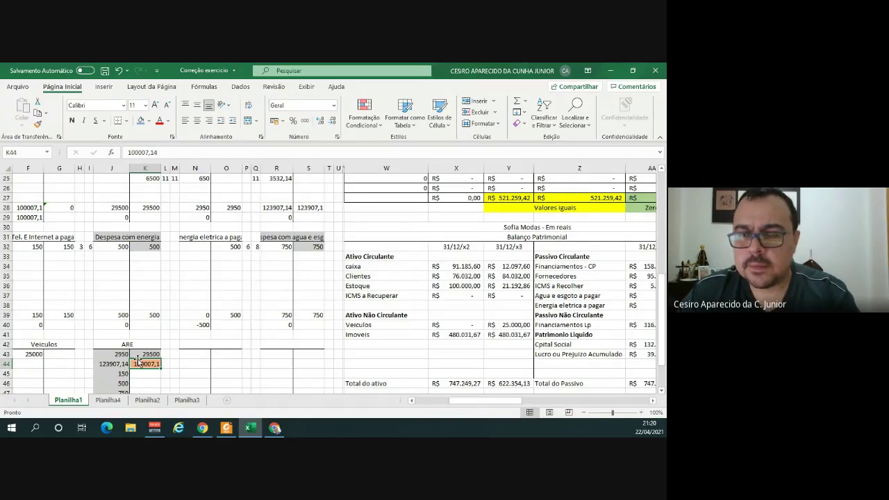
pyautogui.press('Right')
pyautogui.press('Right')
pyautogui.press('Right')
pyautogui.press('Right')
pyautogui.press('Right')
pyautogui.press('Right')
pyautogui.press('Right')
pyautogui.press('Right')
pyautogui.press('Right')
pyautogui.press('Right')
pyautogui.press('Right')
pyautogui.press('Right')
pyautogui.press('Right')
pyautogui.press('Right')
pyautogui.press('Right')
pyautogui.press('Right')
pyautogui.press('Right')
pyautogui.press('Right')
pyautogui.press('Right')
pyautogui.press('Right')
pyautogui.press('Right')
pyautogui.press('Right')
pyautogui.press('Right')
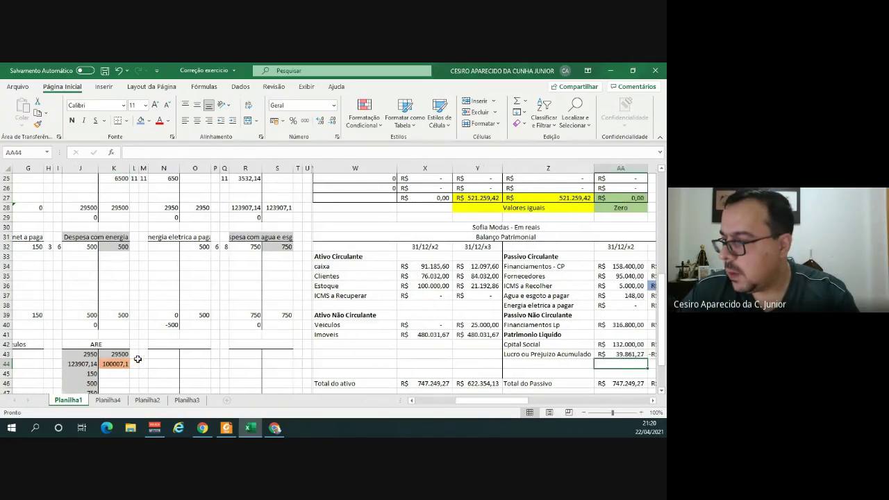
# Calculate the change in Lucro ou Prejuizo Acumulado between 31/12/x2 and 31/12/x3 in AD43 with =AB43-AA43.
pyautogui.click(347, 357)
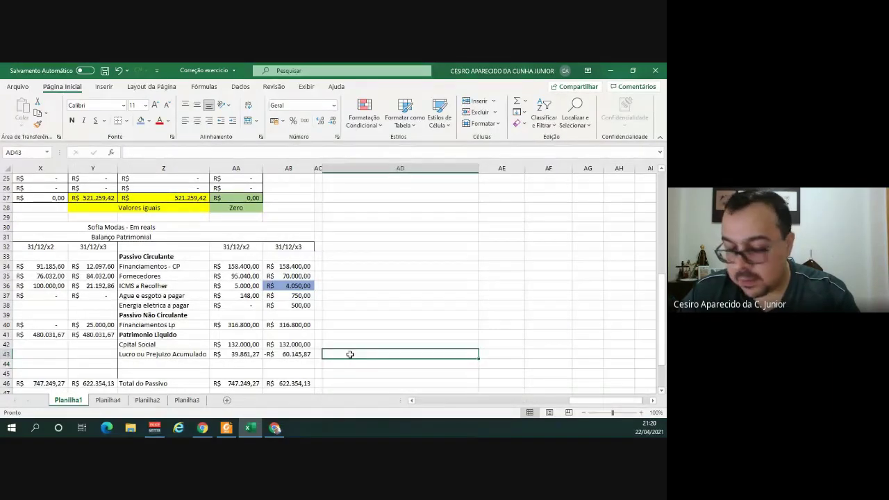
pyautogui.write('=')
pyautogui.click(296, 355)
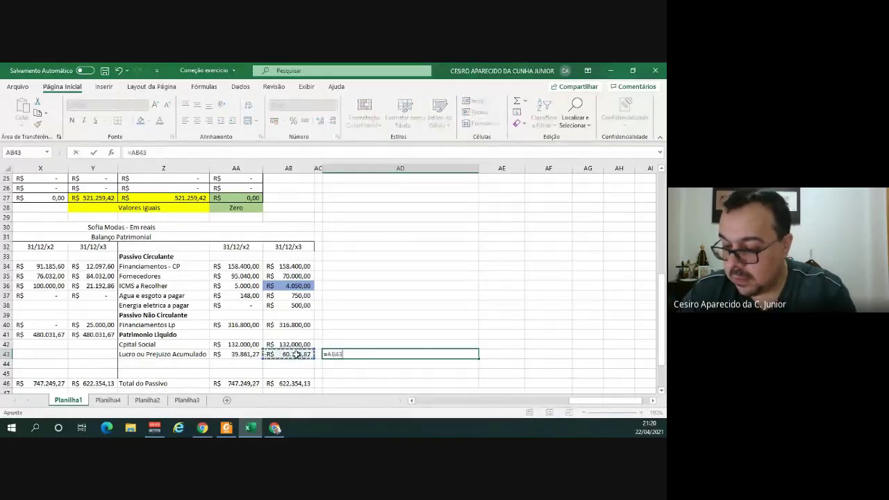
pyautogui.write('-')
pyautogui.click(245, 356)
pyautogui.hotkey('ctrl', 'Return')
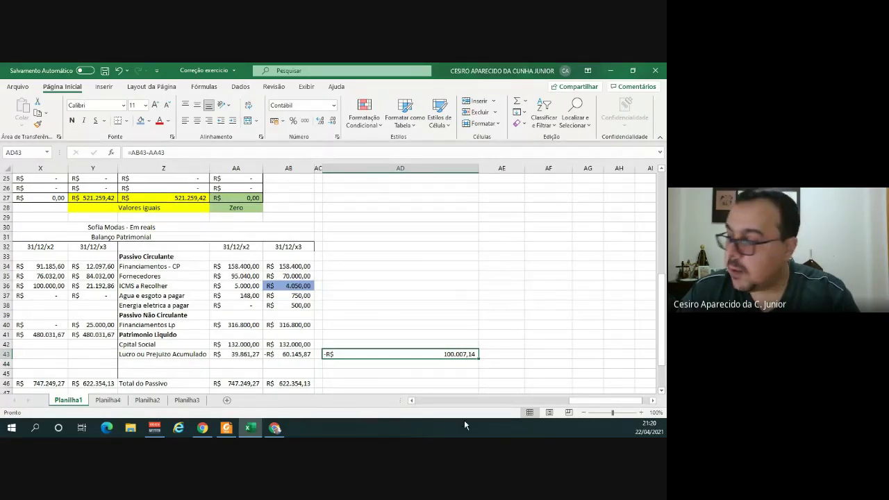
# Show two decimal places for the accumulated profit or loss debit in F23 and the ARE result in K44.
pyautogui.moveTo(583, 400); pyautogui.dragTo(419, 397)
pyautogui.click(233, 364)
pyautogui.scroll(3, 226, 373)
pyautogui.scroll(1, 227, 374)
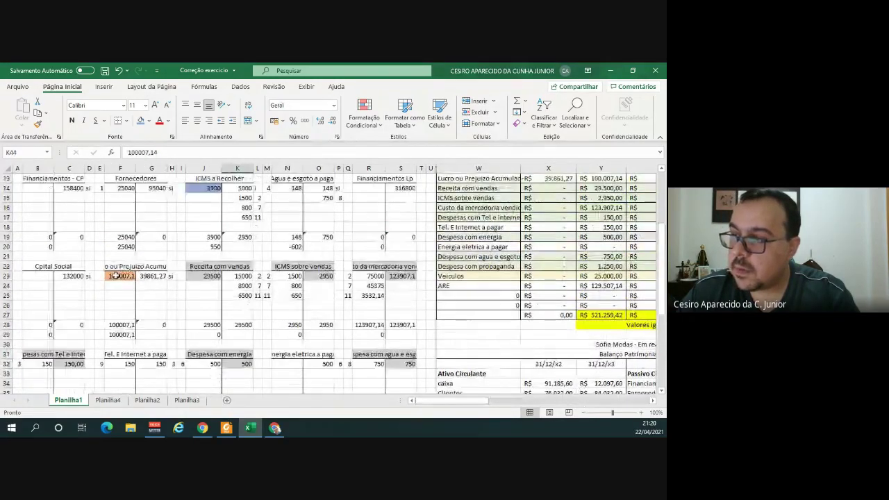
pyautogui.click(120, 276)
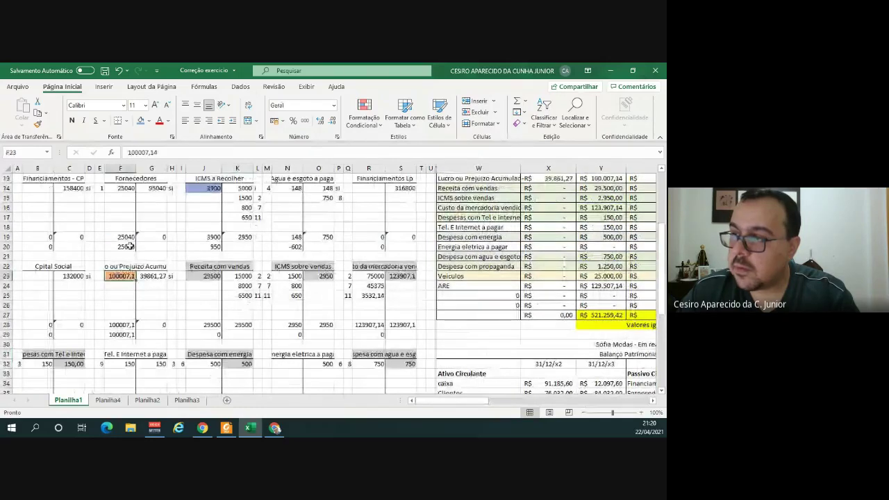
pyautogui.click(321, 121)
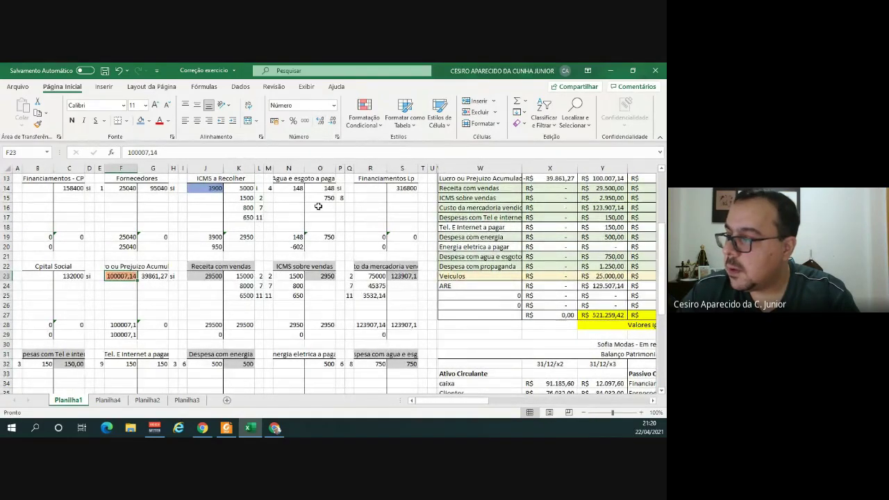
pyautogui.scroll(-4, 229, 375)
pyautogui.click(238, 364)
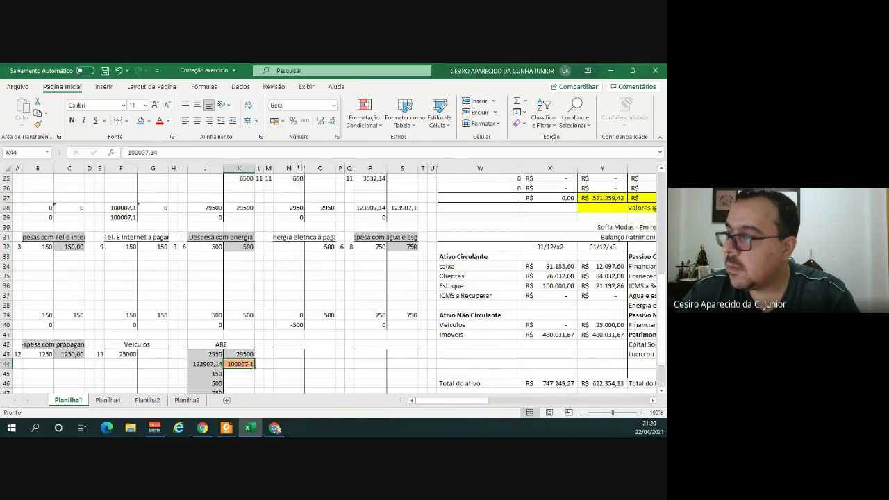
pyautogui.click(320, 120)
# Compare the accumulated profit change in AD43 with the ARE result and the 31/12/x3 Demonstração do resultado.
pyautogui.press('Right')
pyautogui.press('Right')
pyautogui.press('Right')
pyautogui.press('Right')
pyautogui.press('Right')
pyautogui.press('Right')
pyautogui.press('Right')
pyautogui.press('Right')
pyautogui.press('Right')
pyautogui.press('Right')
pyautogui.press('Right')
pyautogui.press('Right')
pyautogui.press('Right')
pyautogui.press('Right')
pyautogui.press('Right')
pyautogui.press('Right')
pyautogui.press('Right')
pyautogui.press('Right')
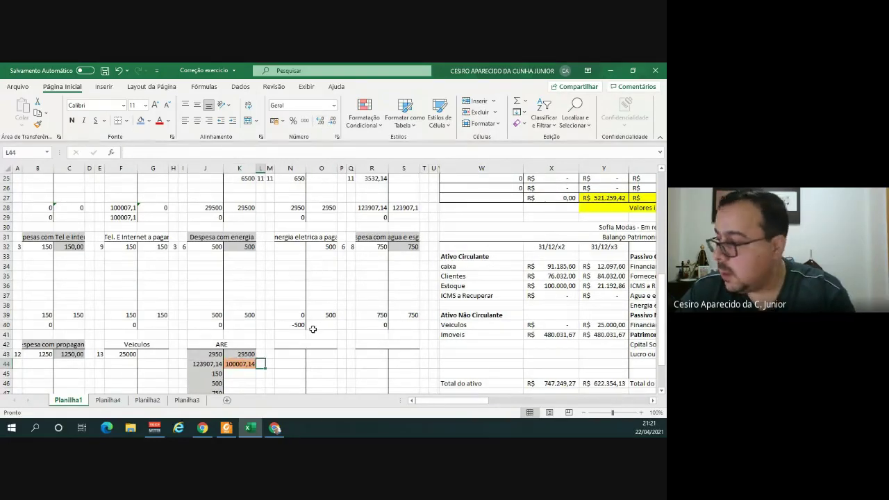
pyautogui.hscroll(5, 313, 330)
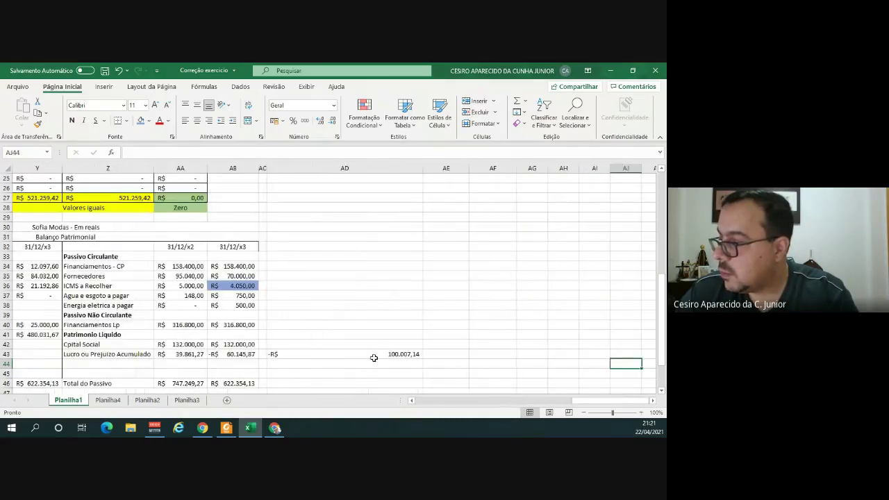
pyautogui.click(377, 355)
pyautogui.scroll(8, 377, 353)
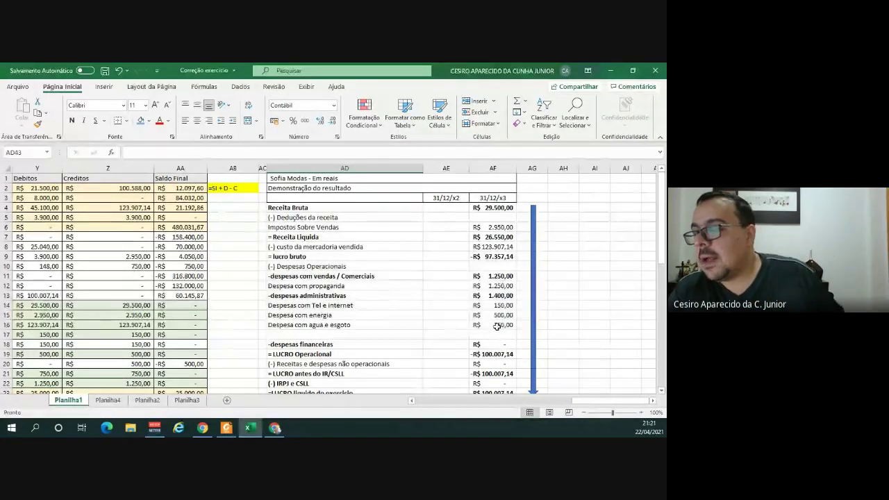
# Enter the 31/12/x2 Receita Bruta from the exercise PDF, 56760, in AE4 of the Demonstração do resultado.
pyautogui.click(457, 208)
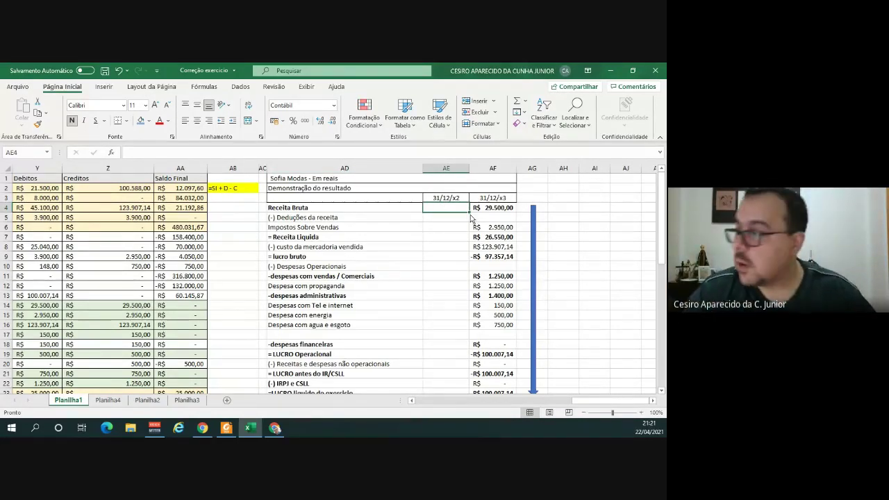
pyautogui.hotkey('alt', 'Tab')
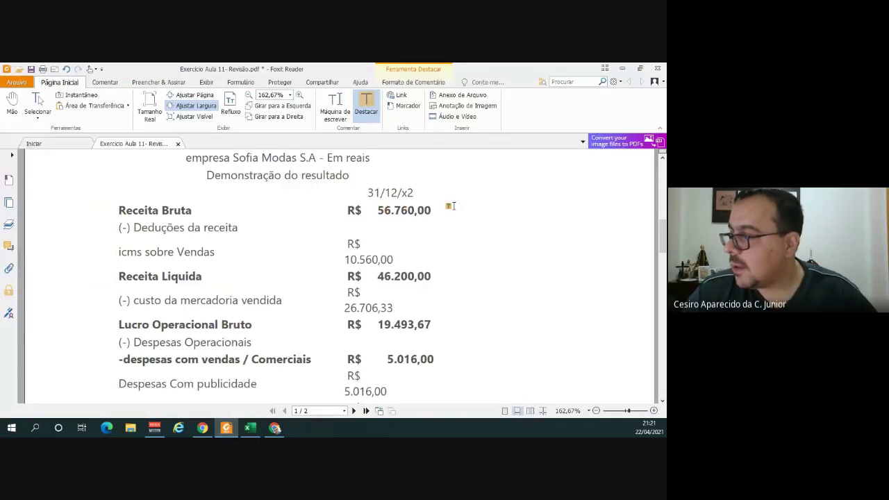
pyautogui.hotkey('alt', 'Tab')
pyautogui.write('567')
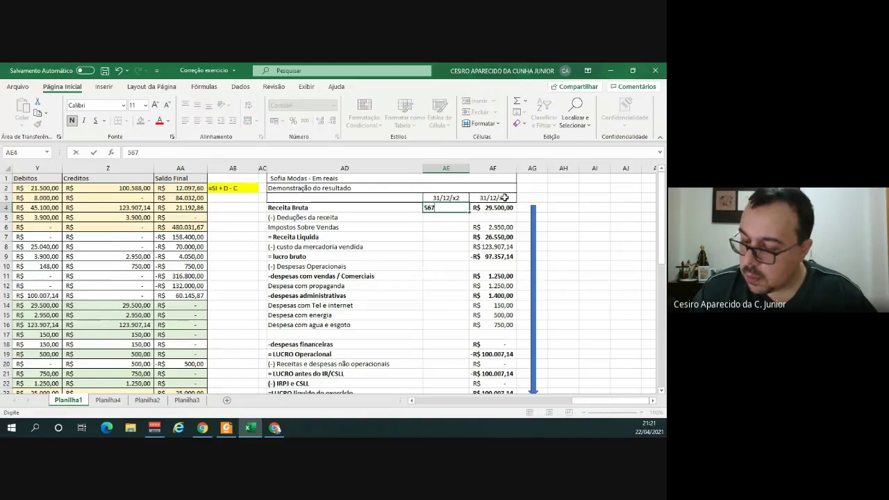
pyautogui.press('Return')
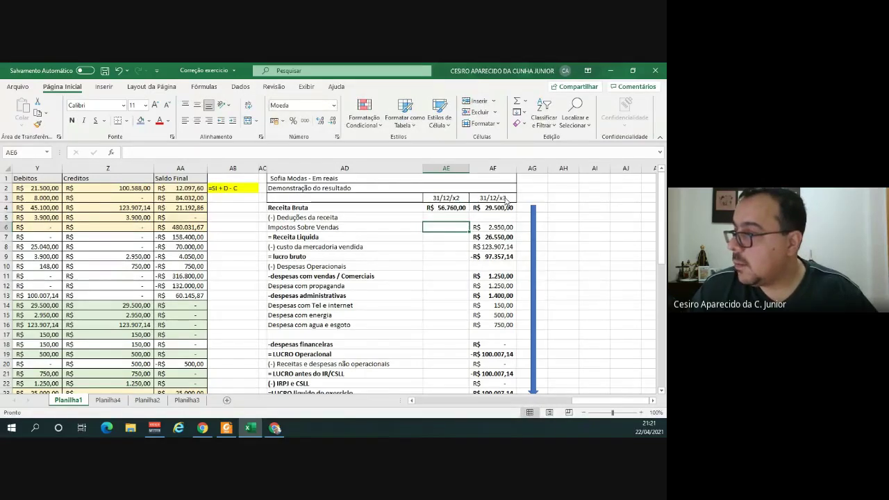
# Enter the PDF's 31/12/x2 ICMS sobre vendas amount, 10560, in AE6 for Impostos Sobre Vendas.
pyautogui.hotkey('alt', 'Tab')
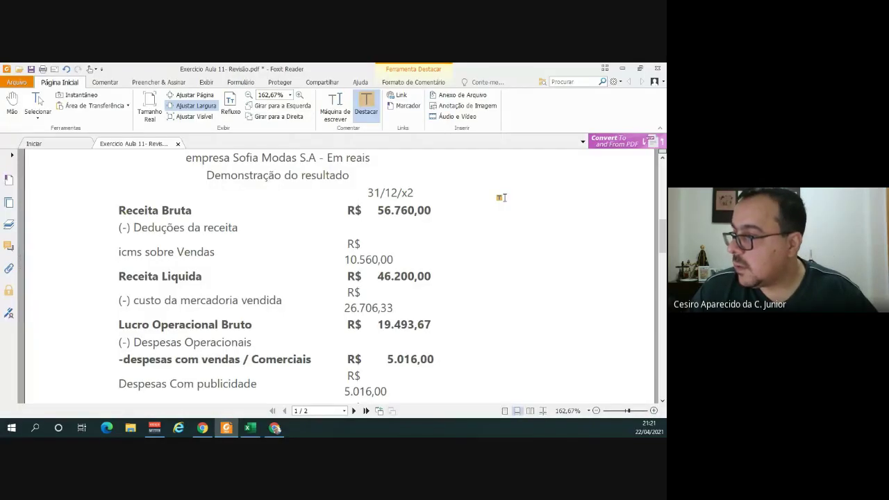
pyautogui.hotkey('alt', 'Tab')
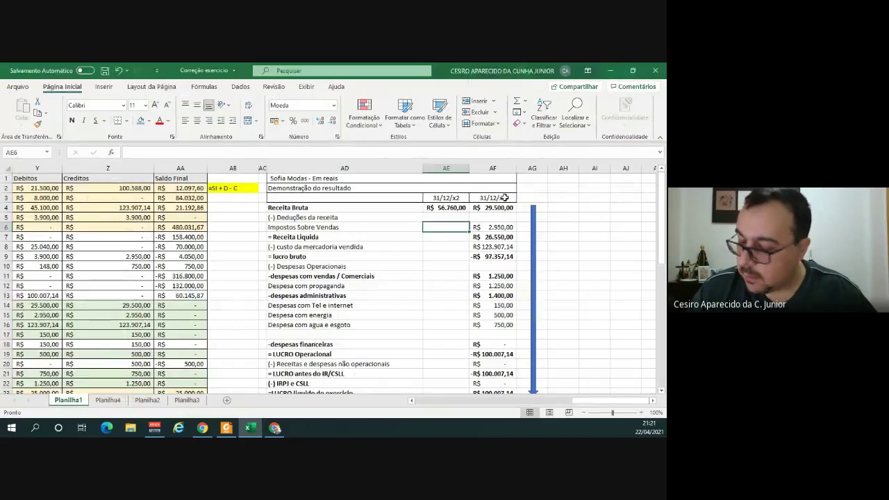
pyautogui.write('10560')
pyautogui.press('Return')
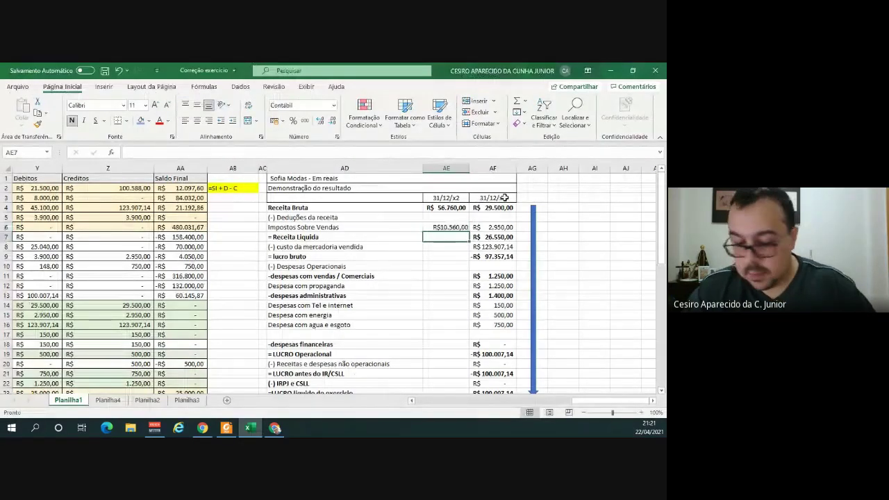
# Calculate the 31/12/x2 Receita Liquida in AE7 with =AE4-AE6.
pyautogui.write('=')
pyautogui.press('Up')
pyautogui.press('Up')
pyautogui.press('Up')
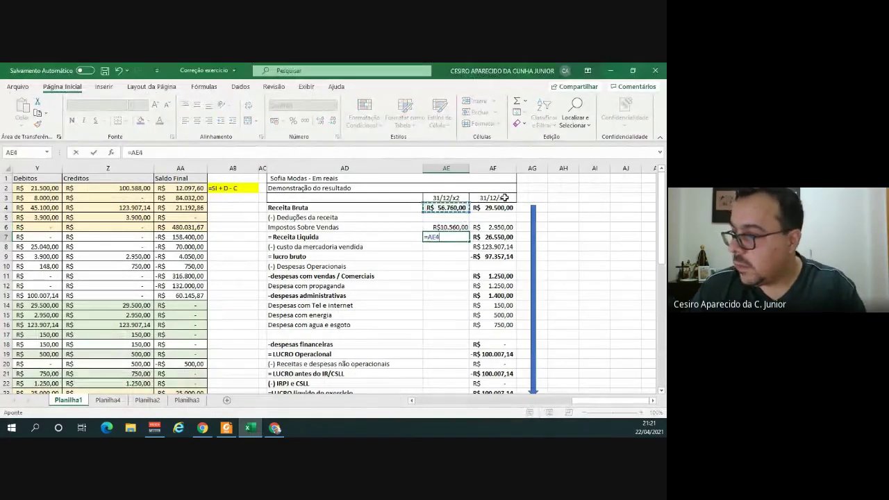
pyautogui.write('-')
pyautogui.press('Up')
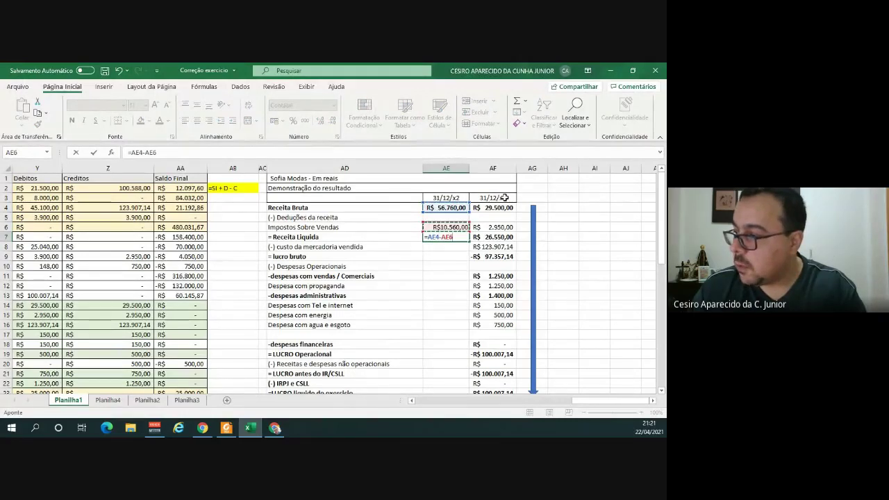
pyautogui.press('Return')
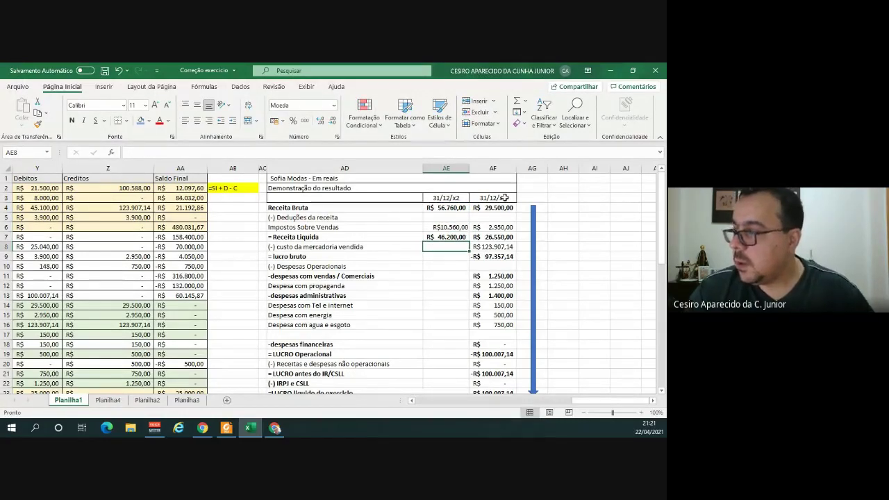
# Consult the exercise PDF for the 31/12/x2 custo da mercadoria vendida and enter 26706,36 in AE8.
pyautogui.hotkey('alt', 'Tab')
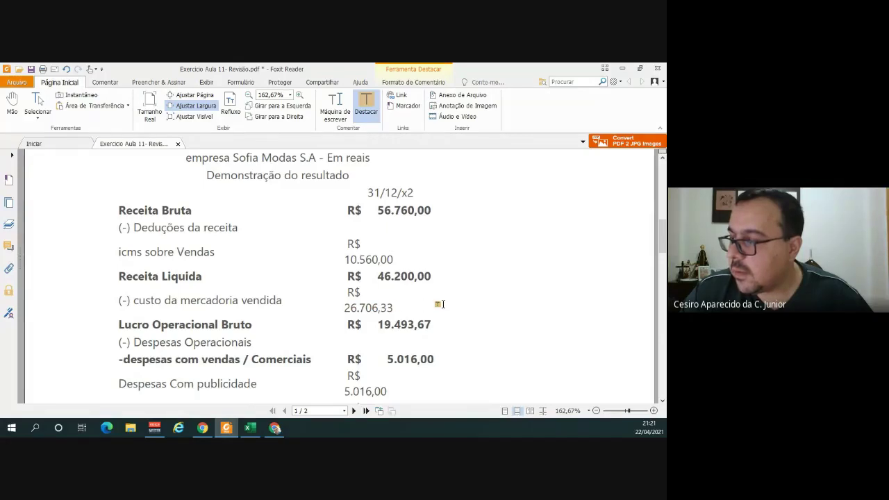
pyautogui.hotkey('alt', 'Tab')
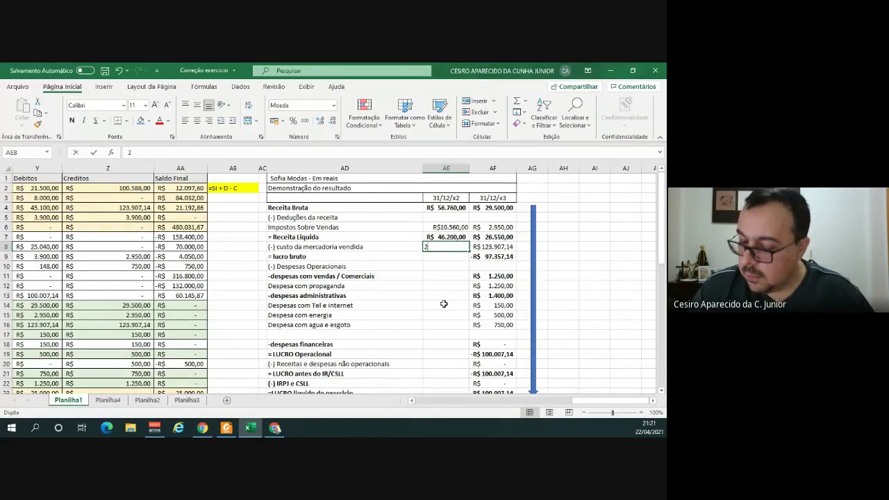
pyautogui.write('26.7')
pyautogui.write('06')
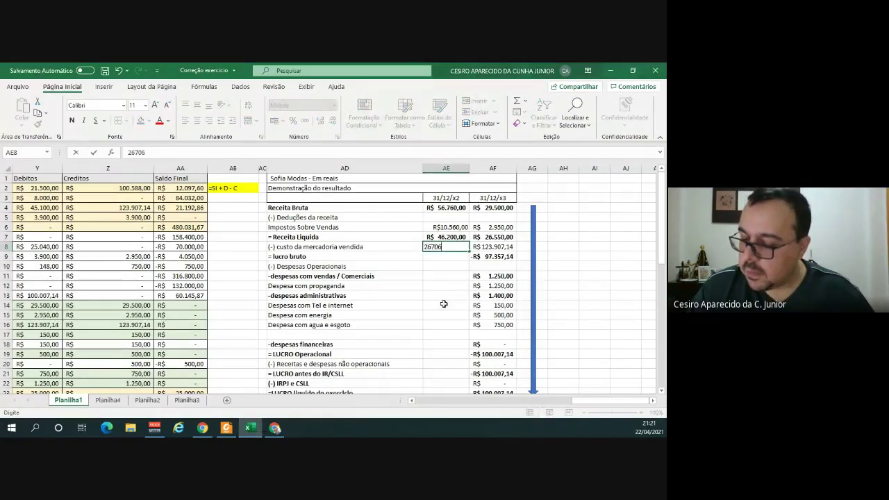
pyautogui.write(',')
pyautogui.write('33')
pyautogui.press('Return')
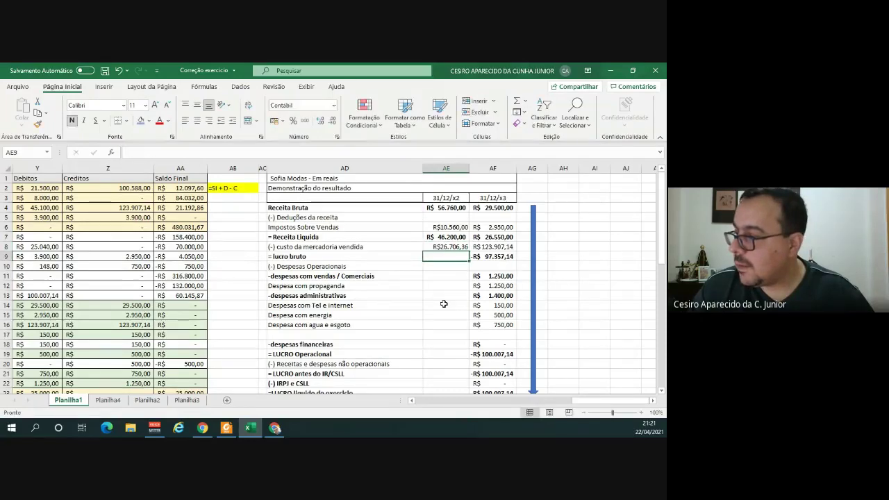
# Check the cost of goods sold against the exercise PDF and correct AE8 to 26706,33.
pyautogui.hotkey('alt', 'Tab')
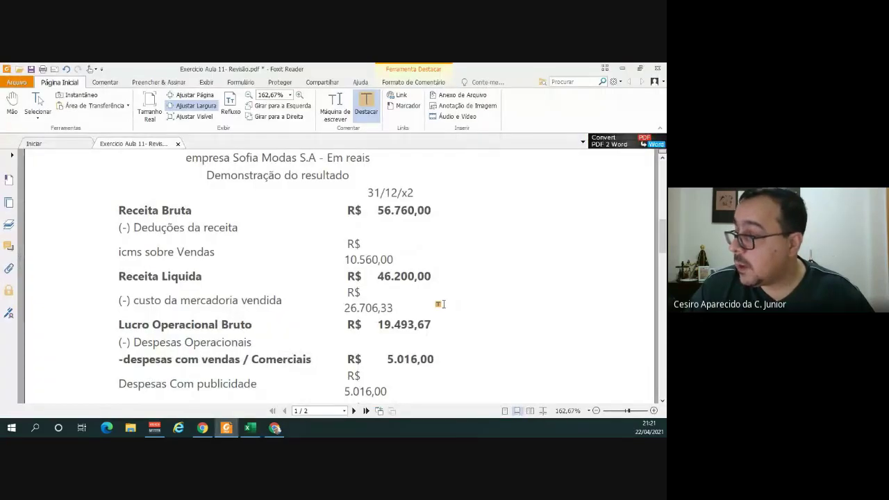
pyautogui.hotkey('alt', 'Tab')
pyautogui.press('Up')
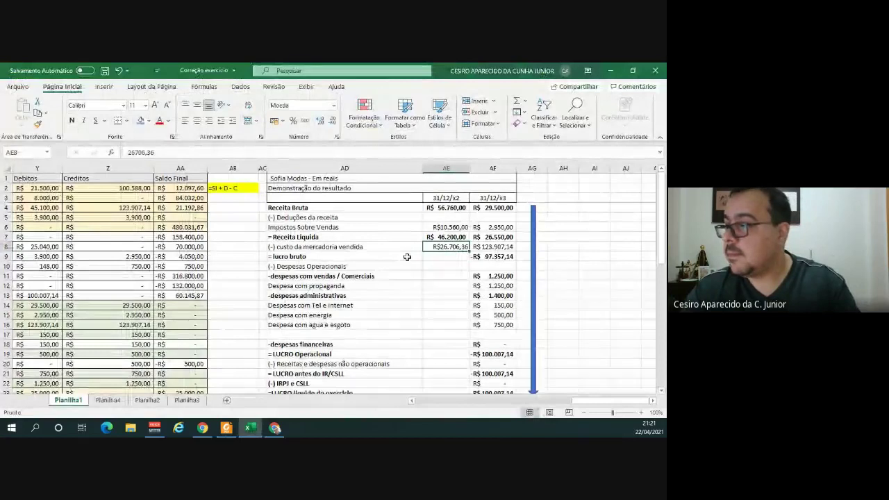
pyautogui.click(304, 153)
pyautogui.press('BackSpace')
pyautogui.write('3')
pyautogui.press('Return')
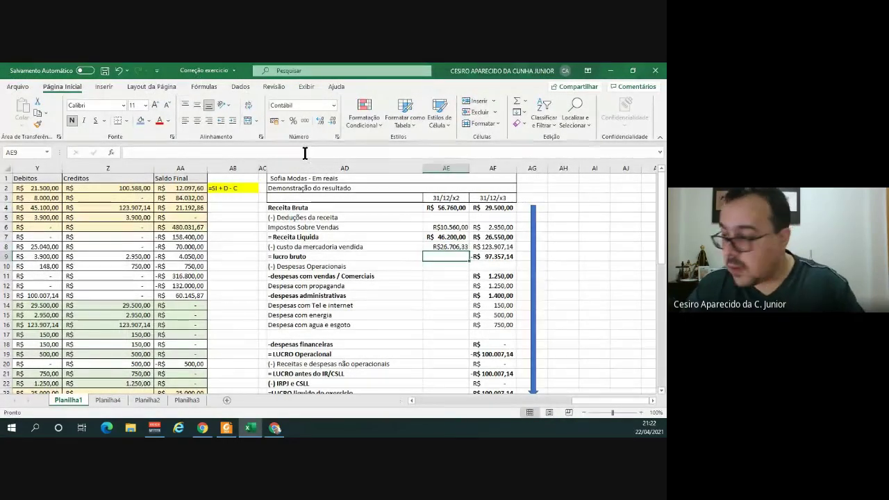
# Calculate the 31/12/x2 lucro bruto in AE9 with =AE7-AE8.
pyautogui.write('=')
pyautogui.press('Up')
pyautogui.press('Up')
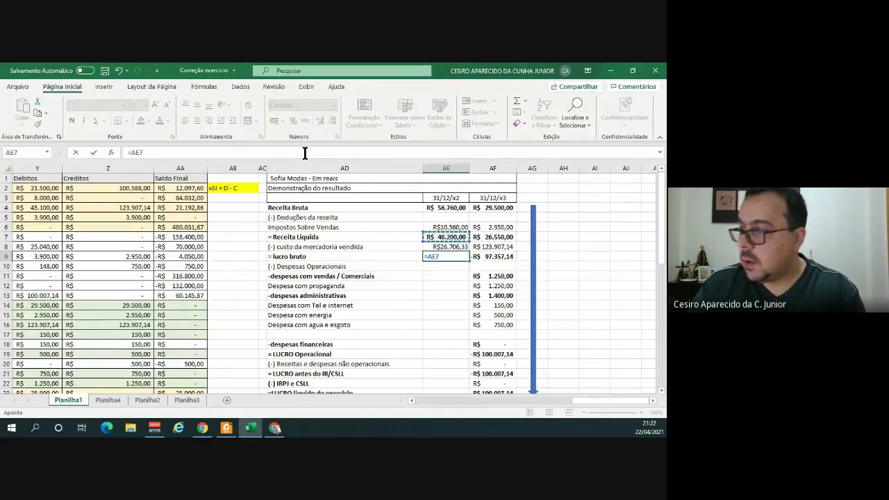
pyautogui.write('-')
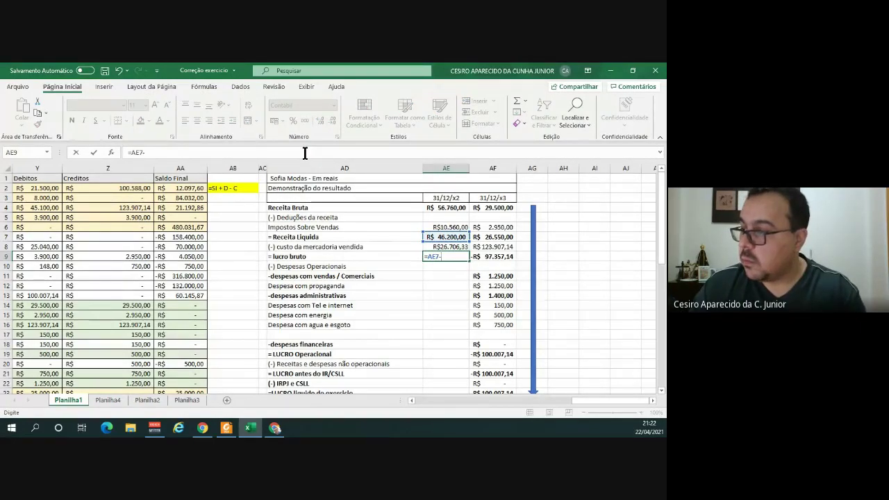
pyautogui.press('Up')
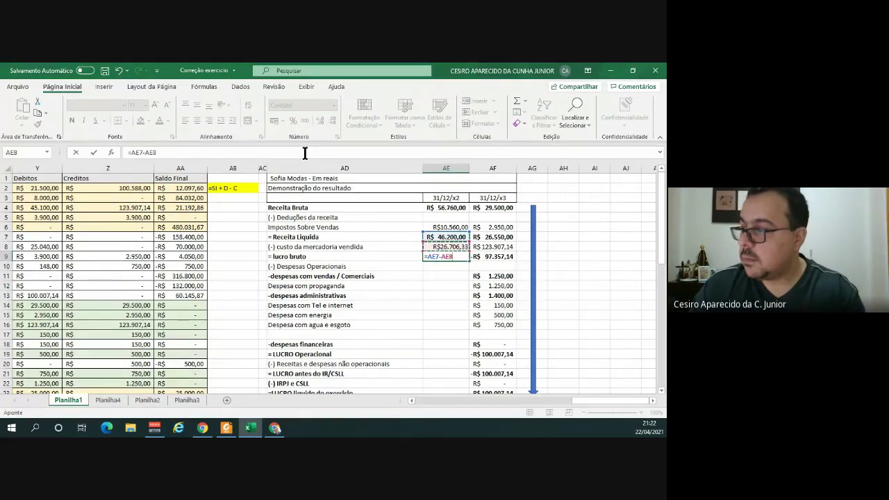
pyautogui.press('Return')
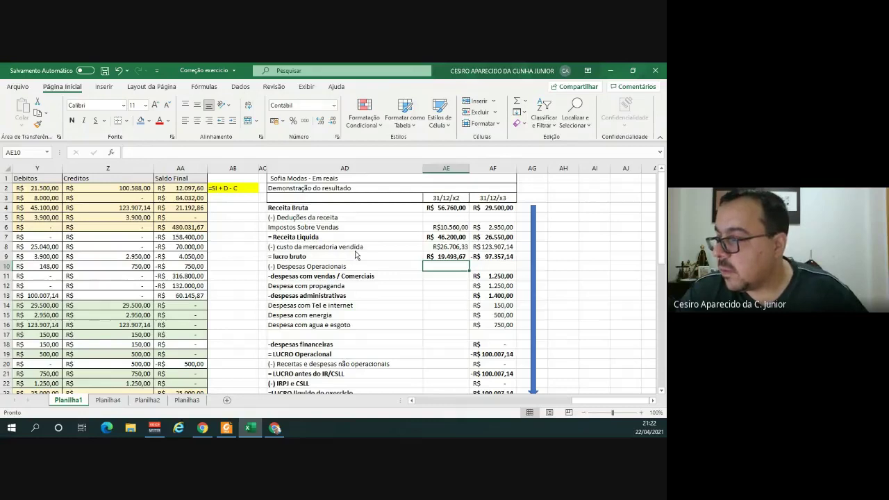
# Consult the exercise PDF for the 31/12/x2 publicity expense and enter 5016 for Despesa com propaganda in AE12.
pyautogui.hotkey('alt', 'Tab')
pyautogui.scroll(-1, 261, 272)
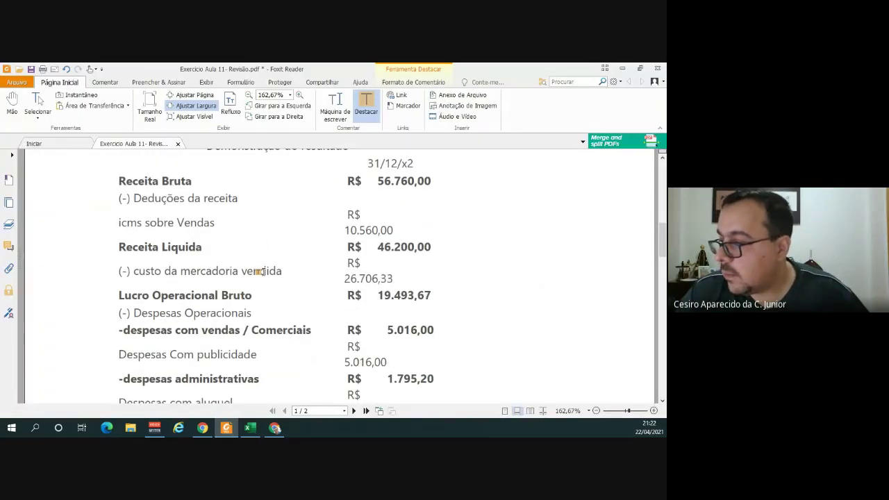
pyautogui.hotkey('alt', 'Tab')
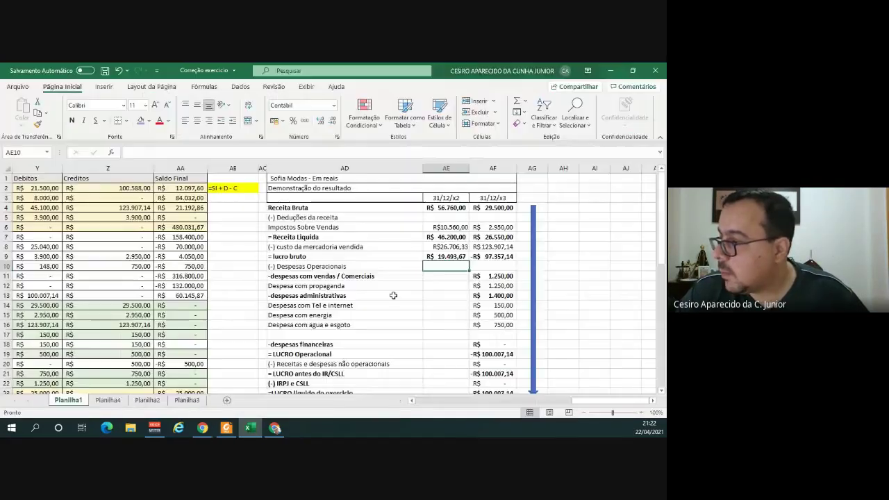
pyautogui.hotkey('alt', 'Tab')
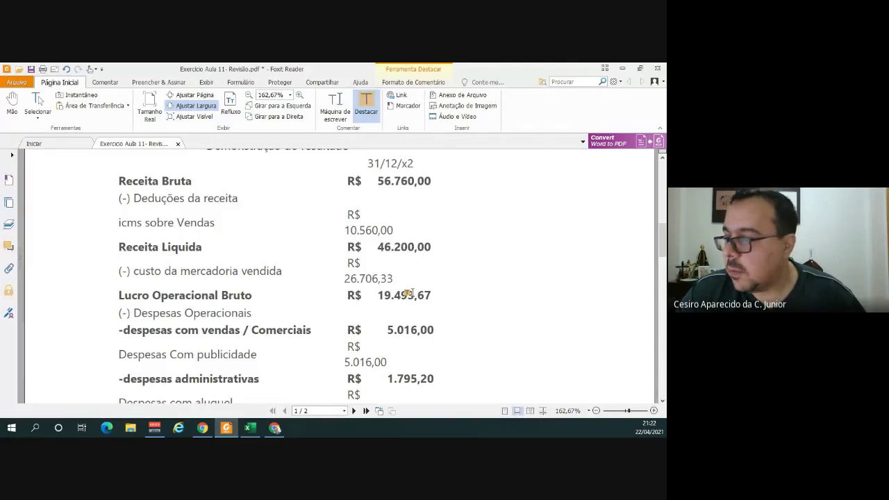
pyautogui.scroll(-1, 409, 297)
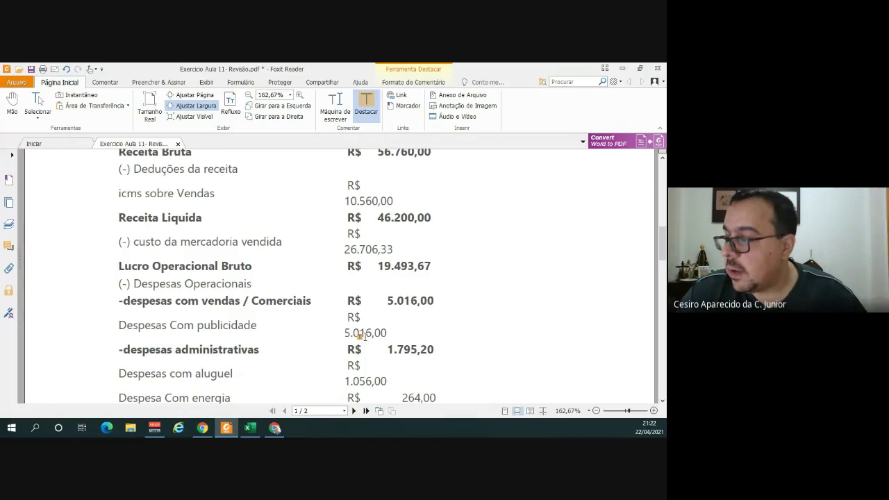
pyautogui.hotkey('alt', 'Tab')
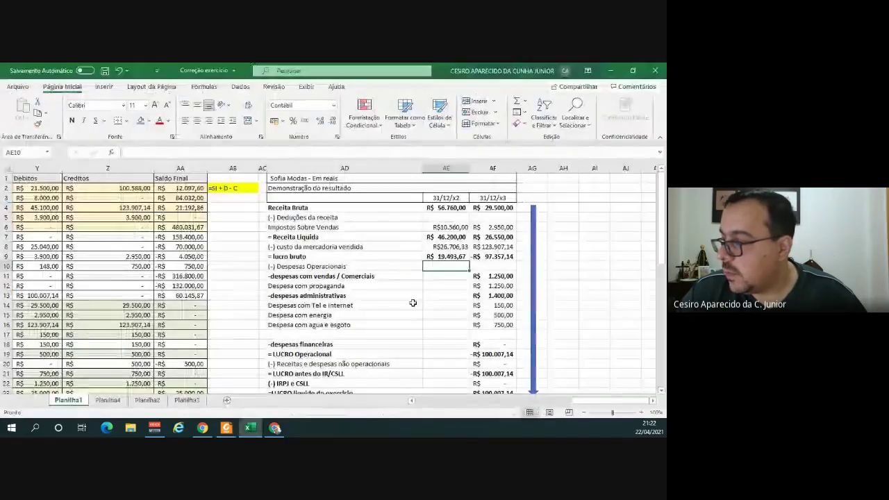
pyautogui.click(446, 284)
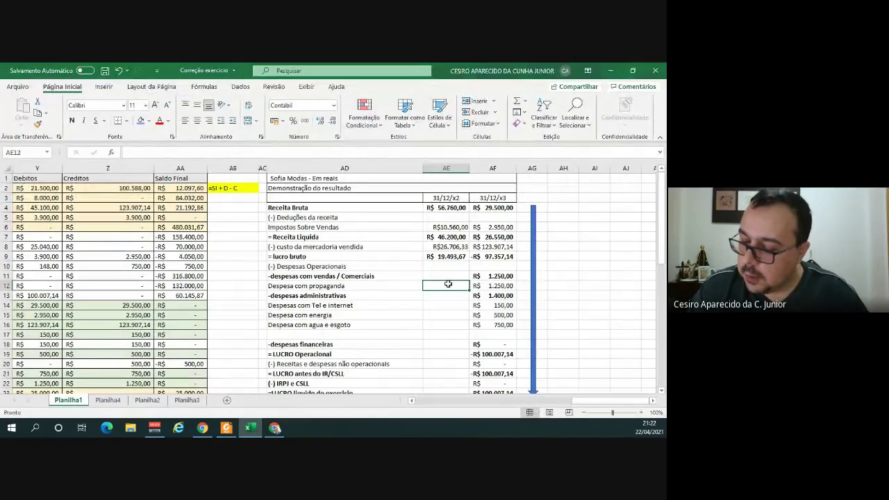
pyautogui.write('5016')
pyautogui.press('Return')
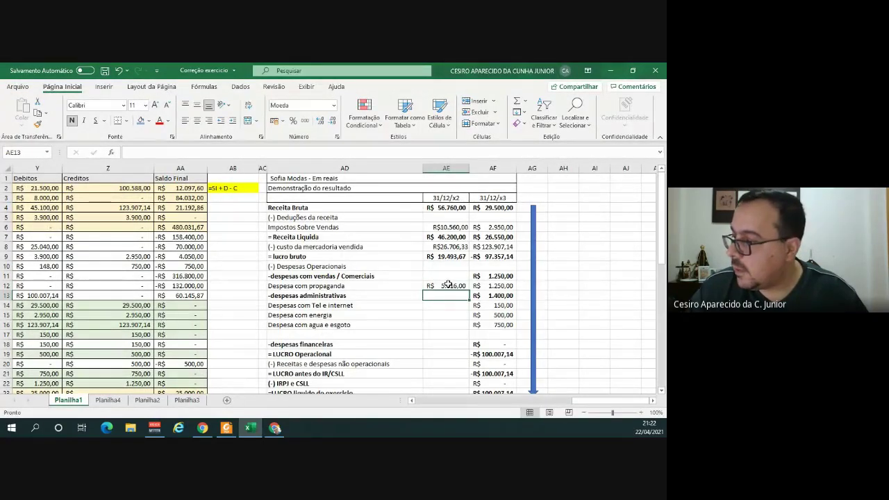
# Consult the PDF's administrative expenses, add a "Despesa com aluguel" row in AD17 and enter 0 for 31/12/x3 in AF17.
pyautogui.hotkey('alt', 'Tab')
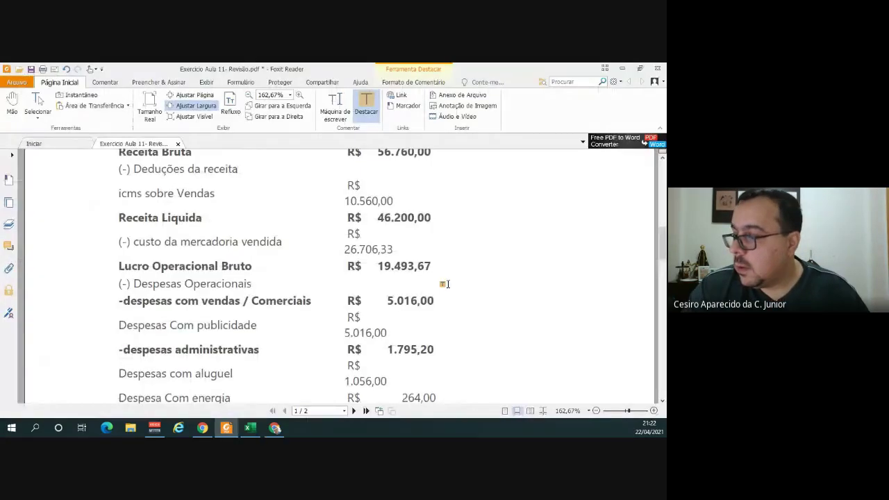
pyautogui.scroll(-2, 443, 285)
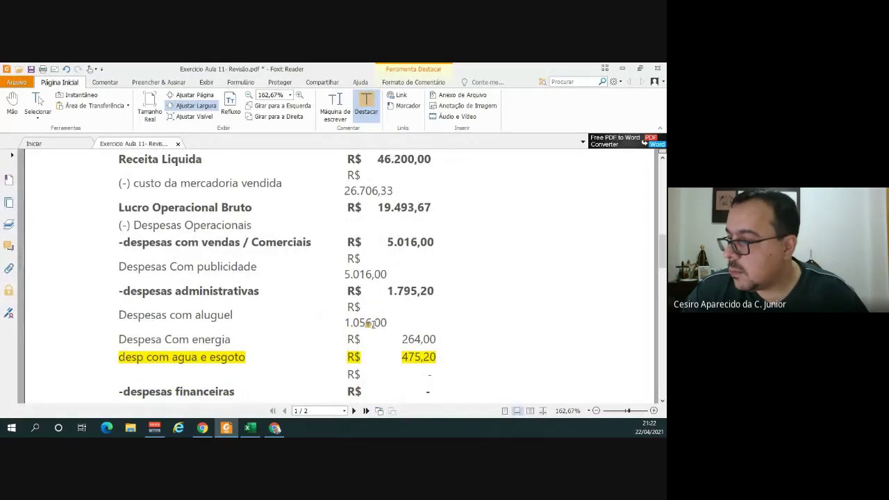
pyautogui.hotkey('alt', 'Tab')
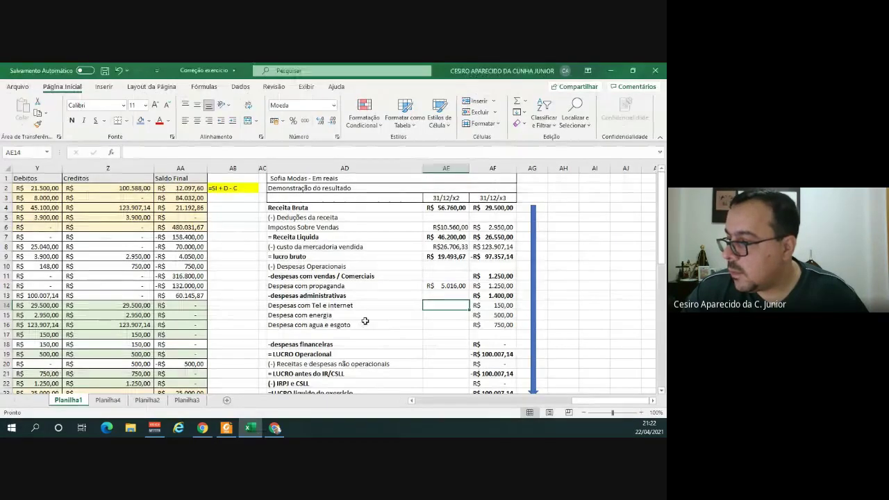
pyautogui.click(331, 335)
pyautogui.write('De')
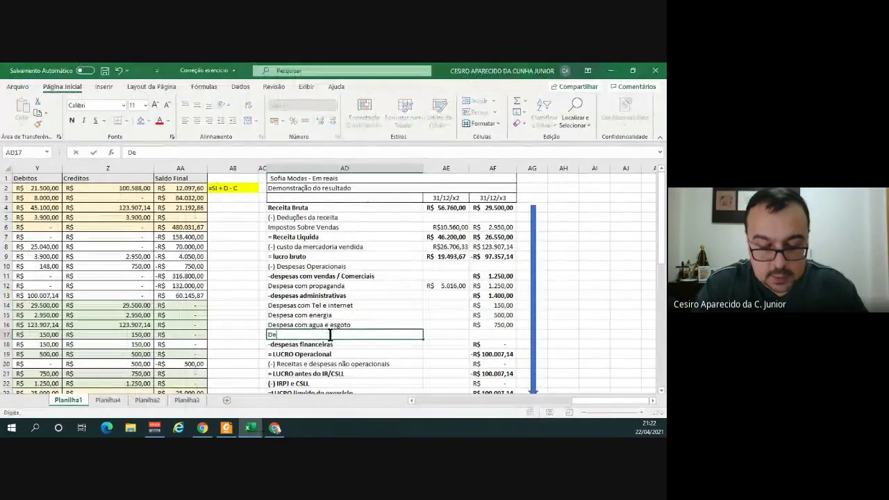
pyautogui.write('spesa com aluguel')
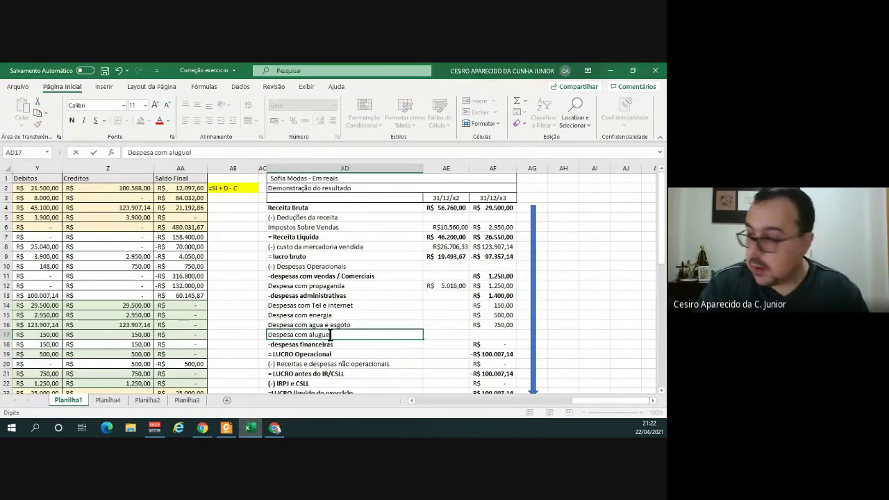
pyautogui.press('Tab')
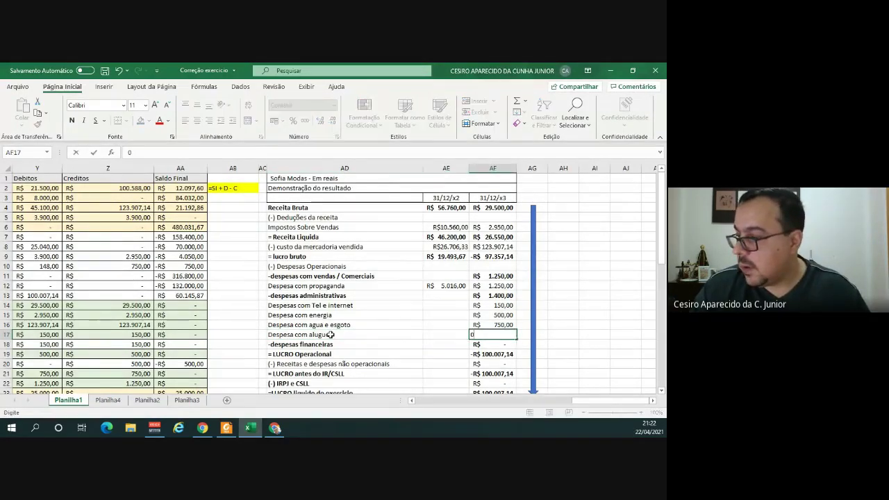
# From the exercise PDF, enter the 31/12/x2 rent expense 1056 in AE17 and the energy expense 264 in AE15.
pyautogui.hotkey('alt', 'Tab')
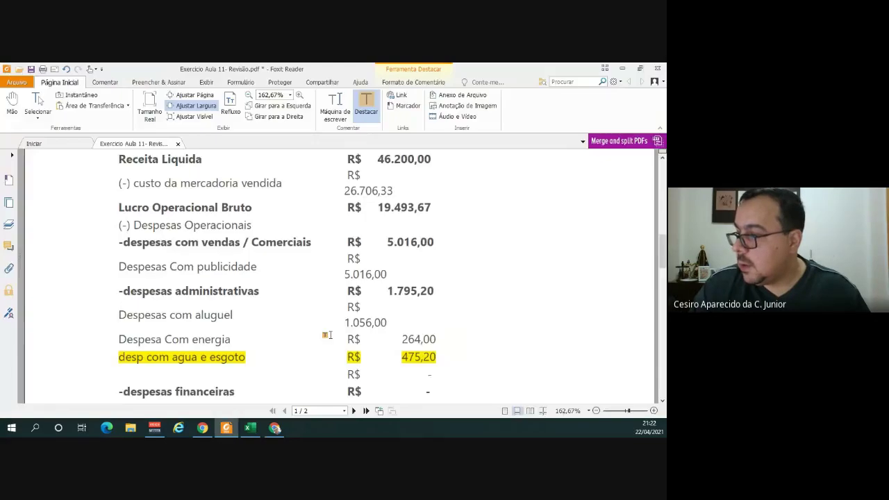
pyautogui.hotkey('alt', 'Tab')
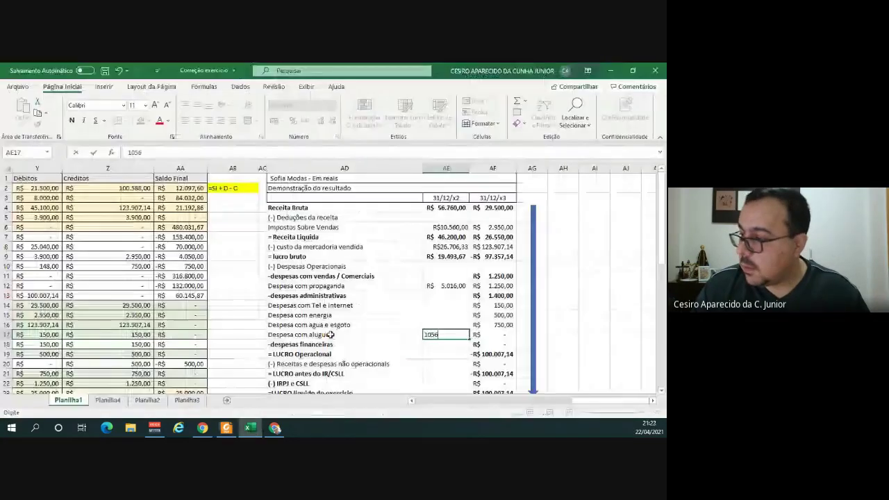
pyautogui.hotkey('alt', 'Tab')
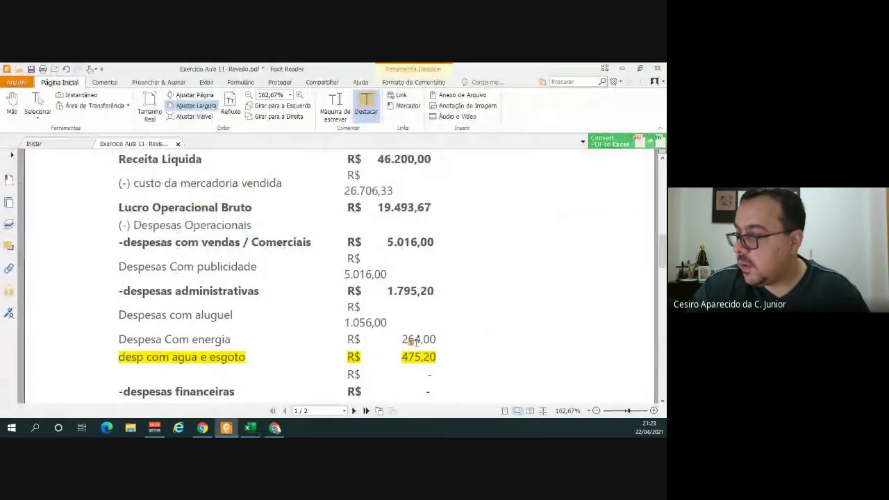
pyautogui.hotkey('alt', 'Tab')
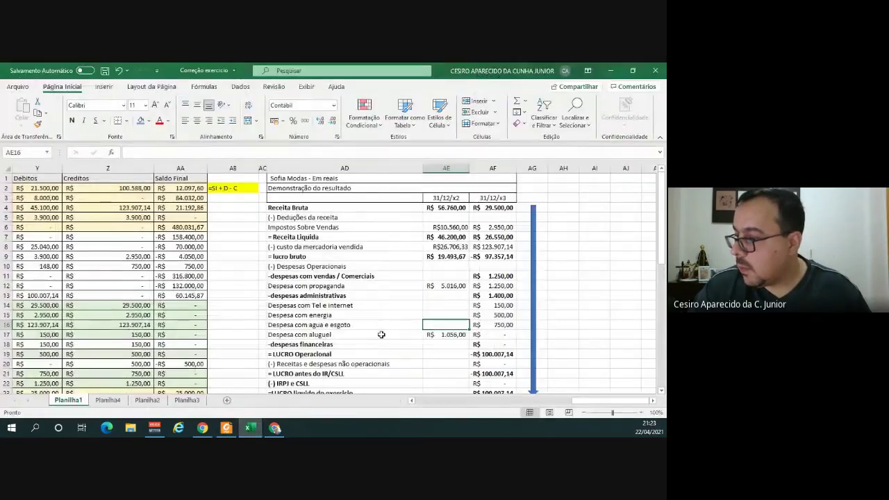
pyautogui.press('Up')
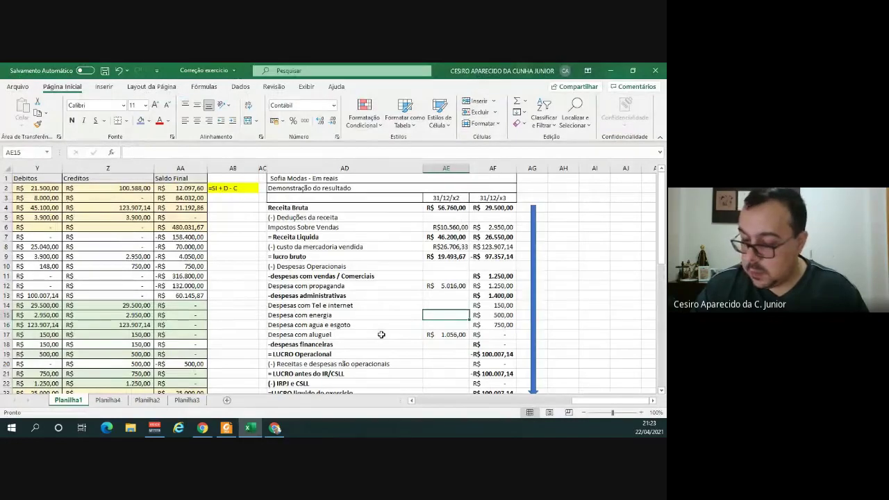
pyautogui.write('264')
pyautogui.press('Return')
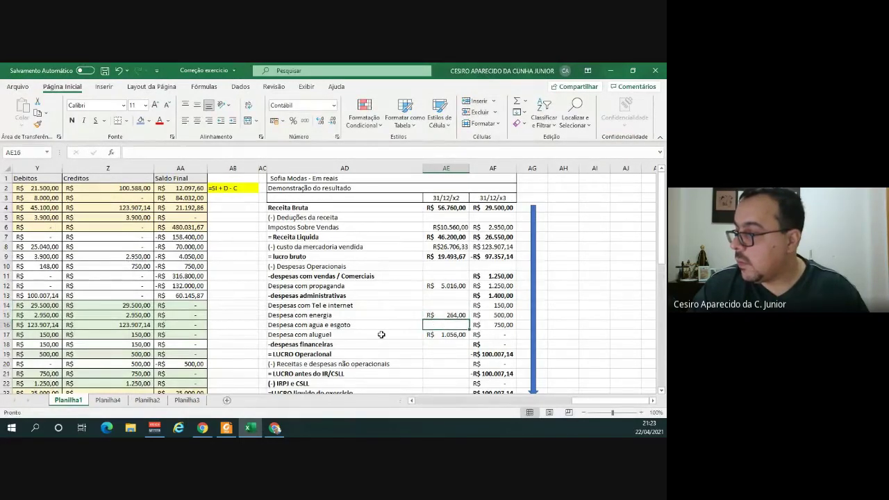
# Enter the 31/12/x2 water and sewage expense 475,20 from the PDF in AE16 and 0 for Tel e internet in AE14.
pyautogui.hotkey('alt', 'Tab')
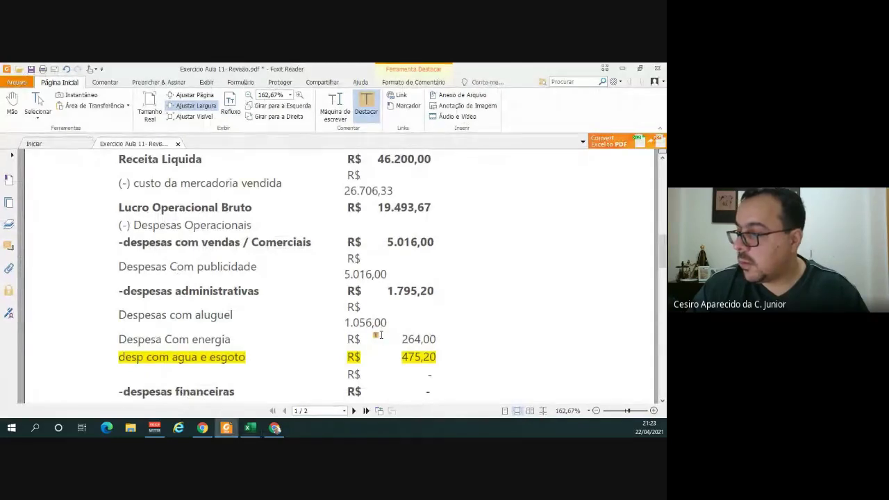
pyautogui.hotkey('alt', 'Tab')
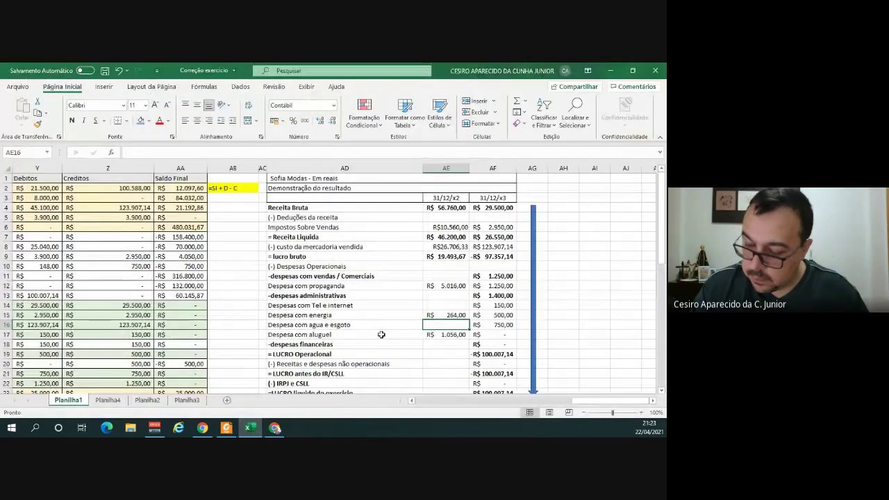
pyautogui.write('475,25')
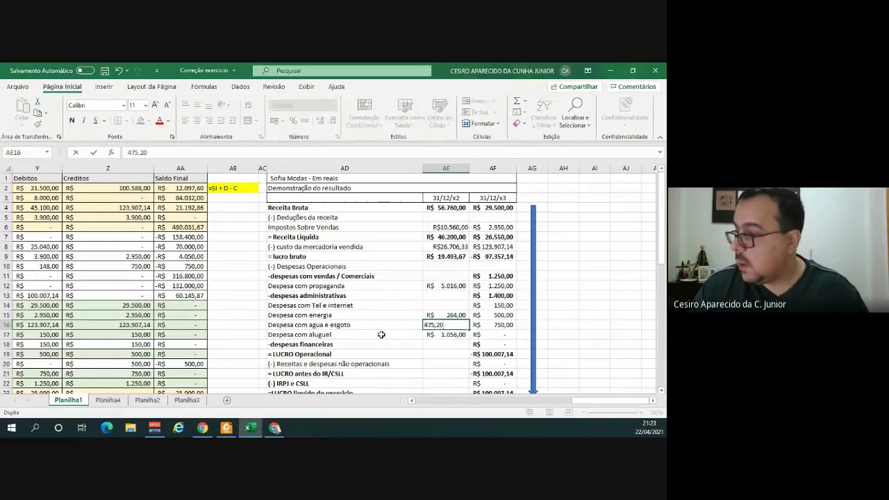
pyautogui.press('Up')
pyautogui.press('Up')
pyautogui.write('0')
pyautogui.press('Return')
# Fill the 31/12/x2 despesas com vendas / Comerciais in AE11 with a formula giving the Despesa com propaganda amount.
pyautogui.press('Up')
pyautogui.press('Up')
pyautogui.press('Up')
pyautogui.press('Up')
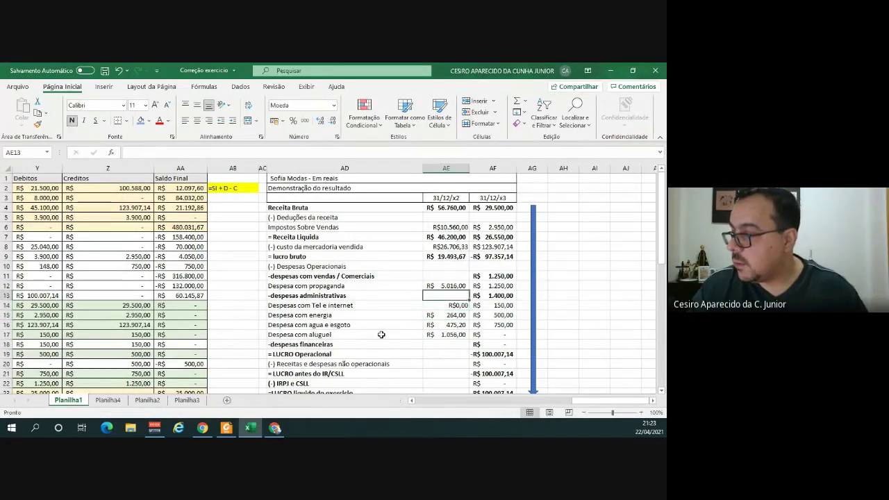
pyautogui.write('5016')
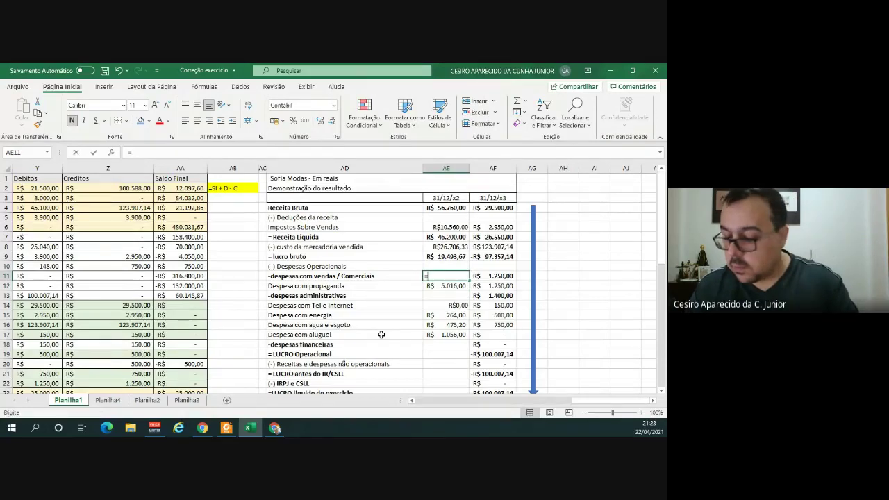
pyautogui.press('Return')
# Calculate the 31/12/x2 despesas administrativas in AE13 with =AE14+AE15+AE16+AE17.
pyautogui.press('Down')
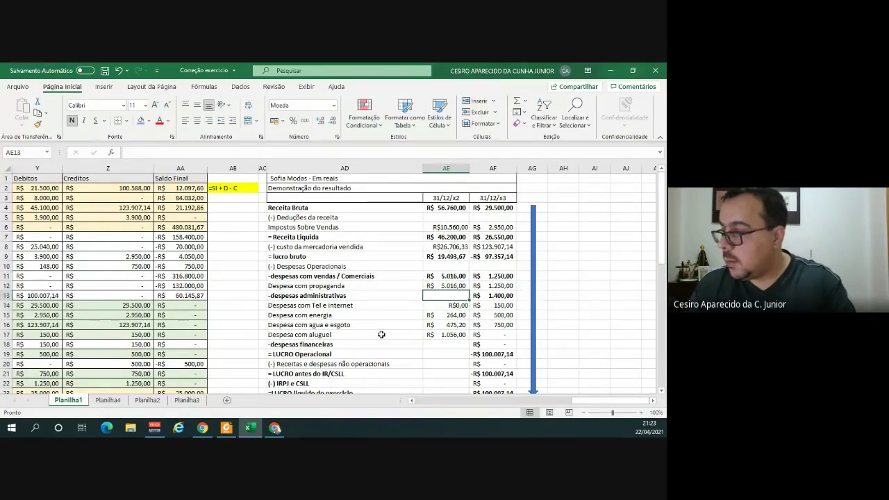
pyautogui.write('=')
pyautogui.press('Down')
pyautogui.write('+')
pyautogui.press('Down')
pyautogui.press('Down')
pyautogui.write('+')
pyautogui.press('Down')
pyautogui.press('Down')
pyautogui.press('Down')
pyautogui.write('+')
pyautogui.press('Down')
pyautogui.press('Down')
pyautogui.press('Down')
pyautogui.press('Down')
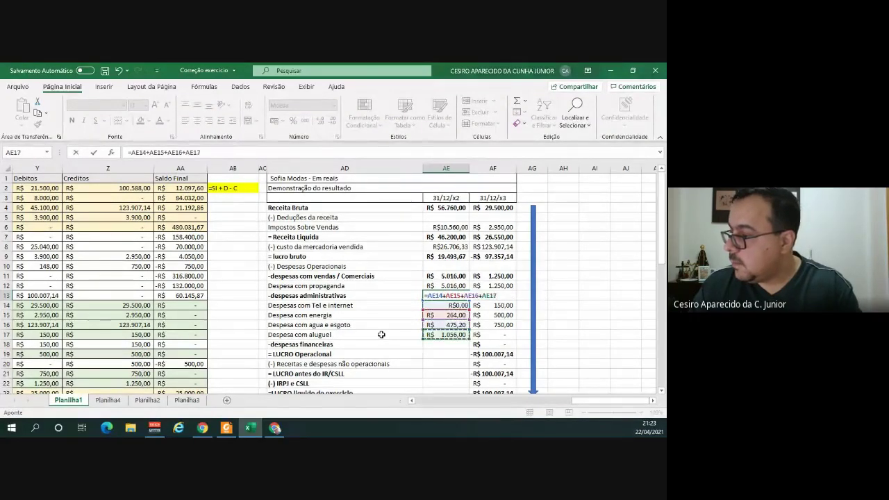
pyautogui.press('Return')
# Enter 0 for the 31/12/x2 despesas financeiras in AE18.
pyautogui.press('Down')
pyautogui.press('Down')
pyautogui.press('Down')
pyautogui.press('Down')
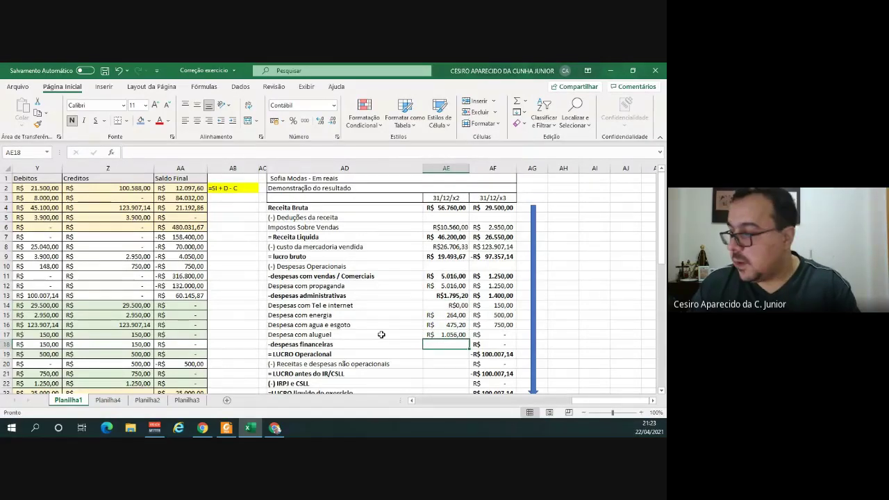
pyautogui.write('0')
pyautogui.press('Return')
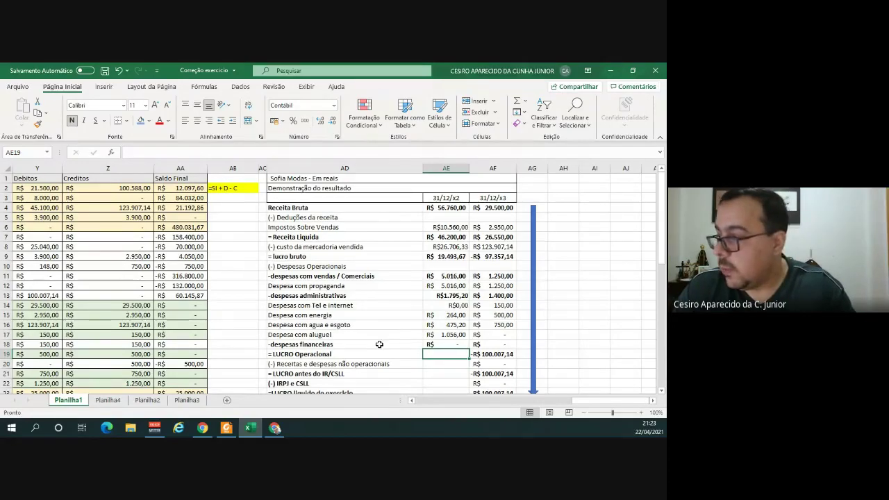
# Calculate the 31/12/x2 LUCRO Operacional in AE19 with =AE9-AE11-AE13-AE18.
pyautogui.write('=')
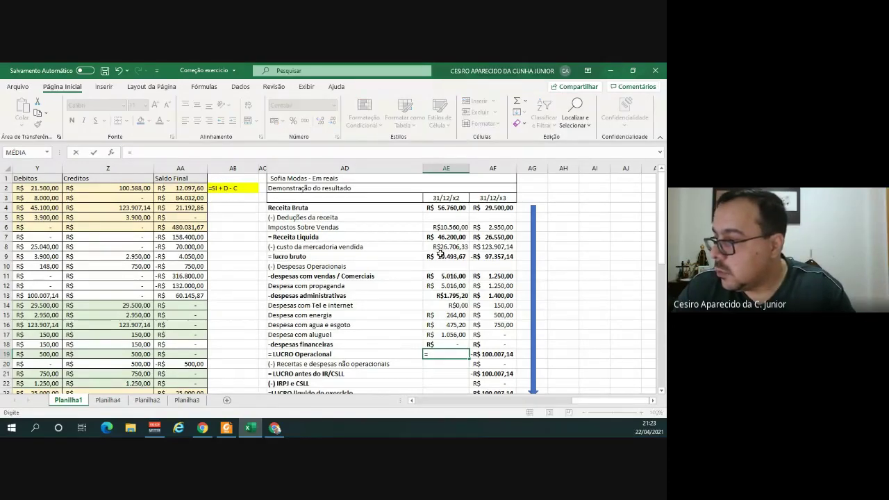
pyautogui.click(440, 255)
pyautogui.write('-')
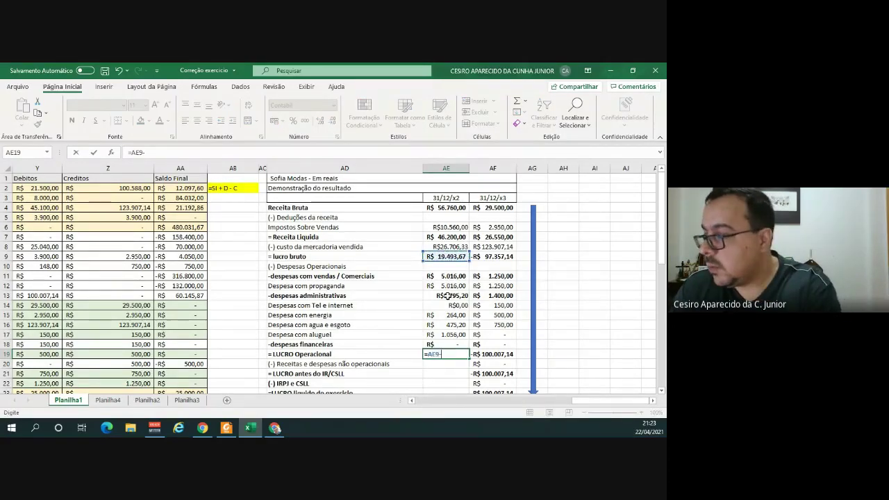
pyautogui.click(458, 275)
pyautogui.write('-')
pyautogui.click(449, 296)
pyautogui.write('-')
pyautogui.click(446, 344)
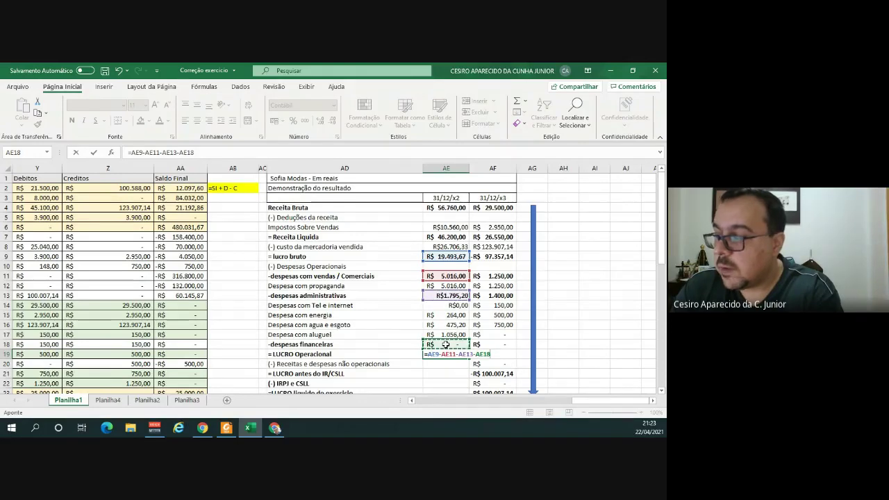
pyautogui.press('Return')
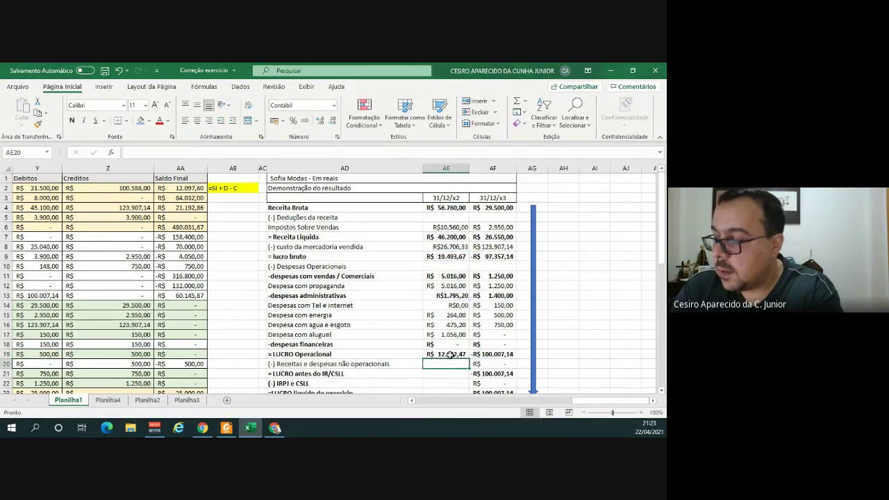
# Check the LUCRO Operacional in AE19 against the exercise PDF and enter 0 for Receitas e despesas não operacionais in AE20.
pyautogui.click(453, 357)
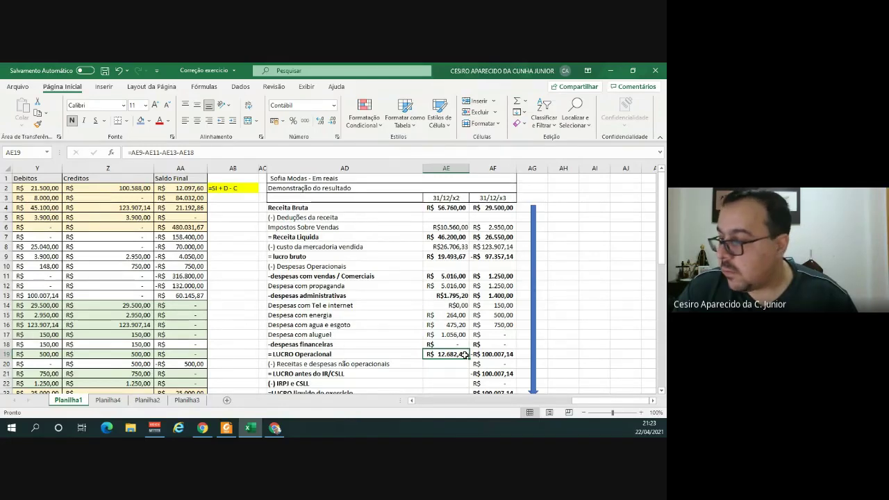
pyautogui.hotkey('alt', 'Tab')
pyautogui.scroll(-10, 463, 357)
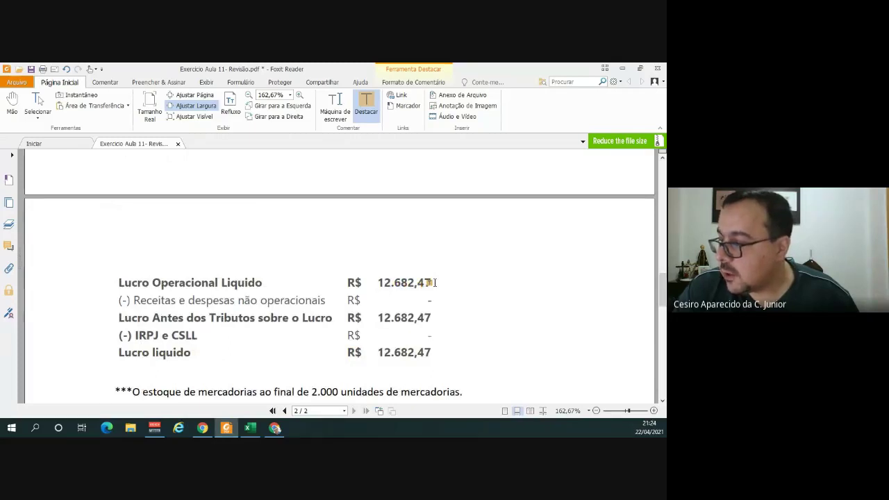
pyautogui.hotkey('alt', 'Tab')
pyautogui.click(449, 364)
pyautogui.write('0')
pyautogui.press('Return')
pyautogui.press('Return')
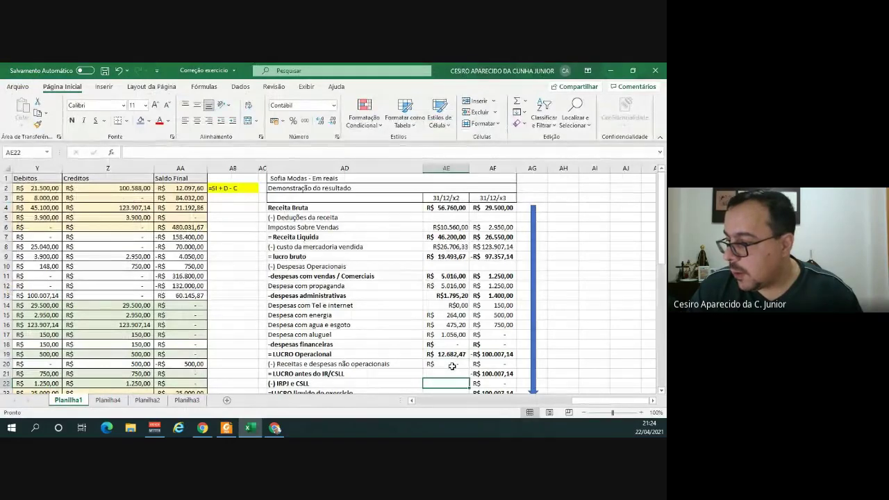
# Enter 0 for the 31/12/x2 IRPJ e CSLL in AE22.
pyautogui.scroll(-1, 452, 366)
pyautogui.write('0')
pyautogui.press('Return')
# Calculate the 31/12/x2 LUCRO antes do IR/CSLL in AE21 with =AE19-AE20.
pyautogui.click(451, 367)
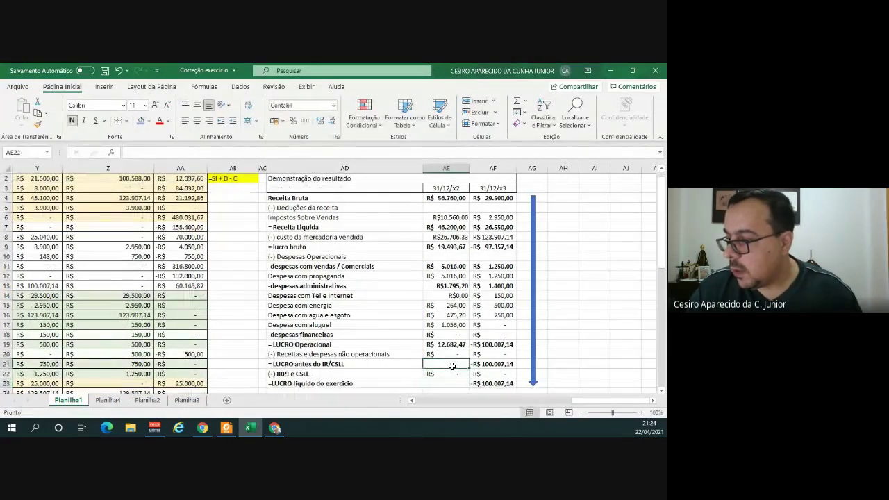
pyautogui.write('=')
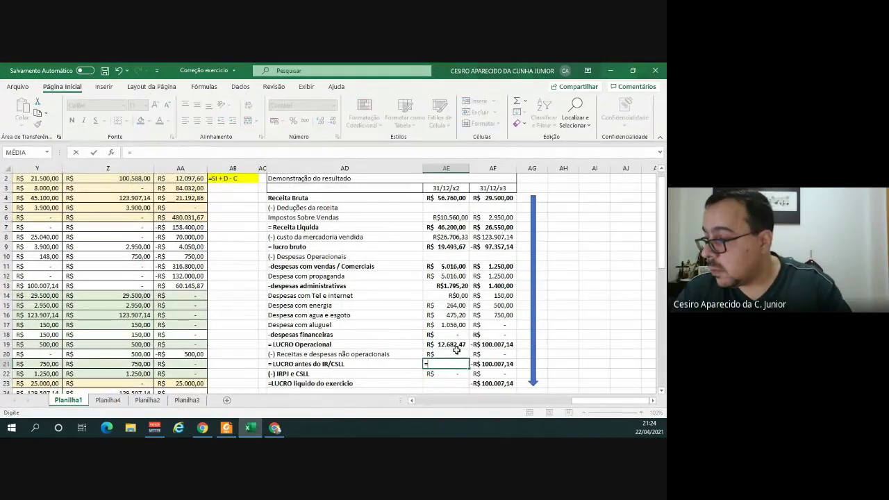
pyautogui.click(458, 344)
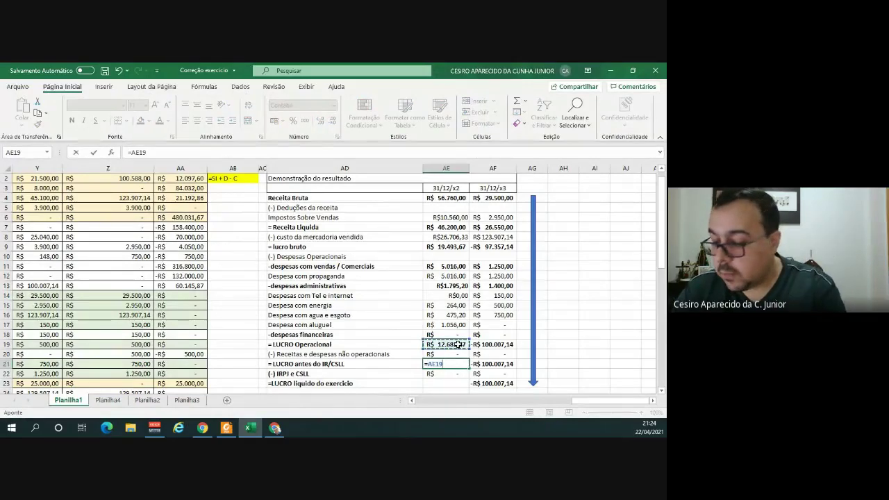
pyautogui.write('-')
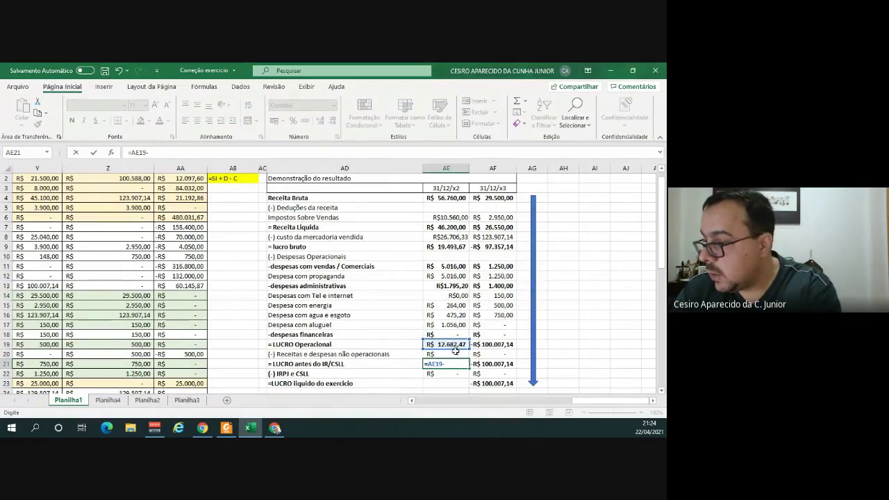
pyautogui.click(454, 355)
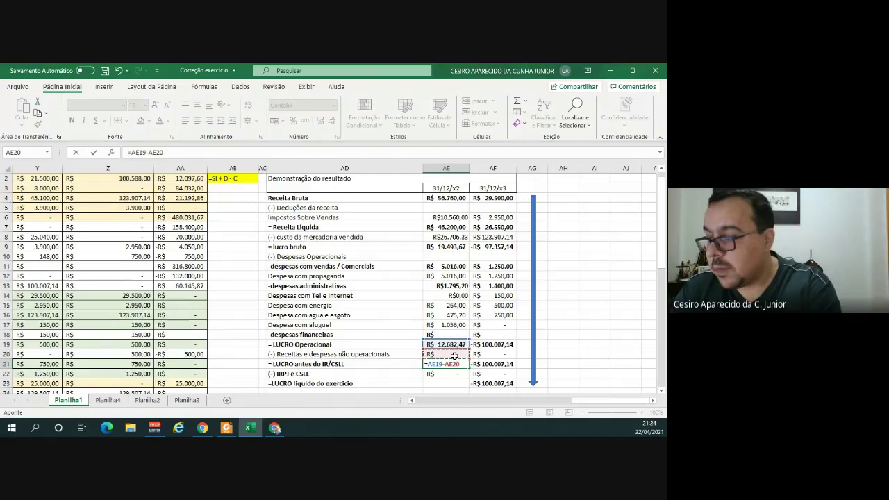
pyautogui.press('Return')
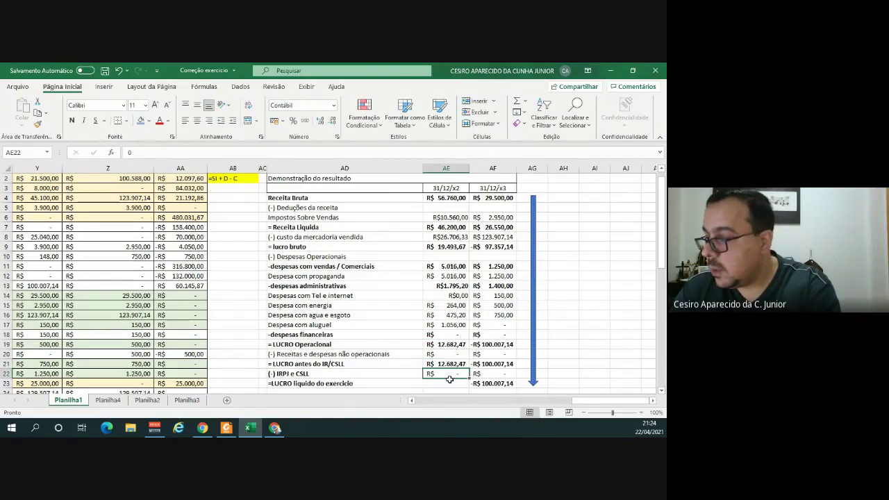
# Calculate the 31/12/x2 LUCRO liquido do exercicio in AE23 with =AE21-AE22.
pyautogui.click(448, 382)
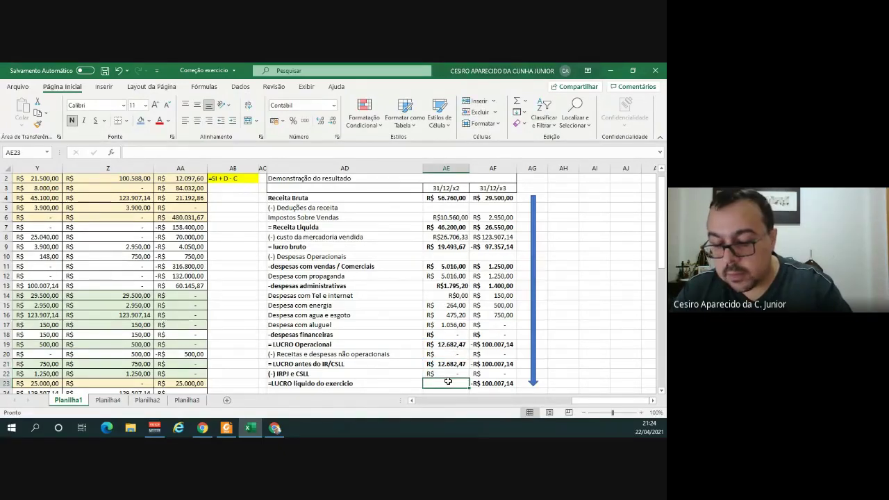
pyautogui.write('=')
pyautogui.click(452, 364)
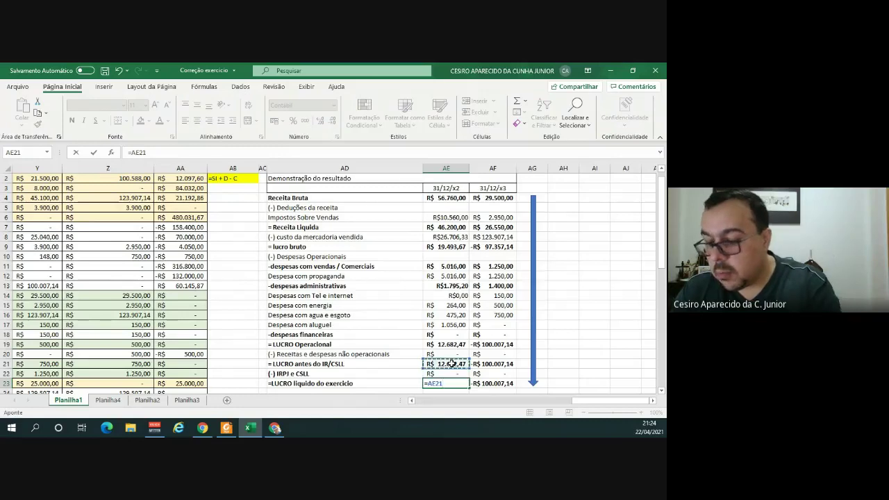
pyautogui.write('-')
pyautogui.click(452, 373)
pyautogui.press('Return')
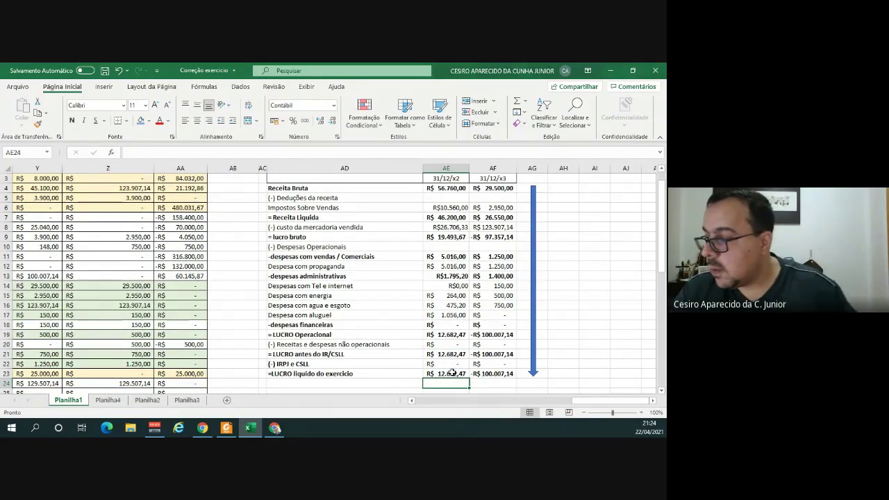
# Check the 31/12/x2 LUCRO liquido in AE23 against the Lucro liquido in the exercise PDF and save the workbook.
pyautogui.hotkey('alt', 'Tab')
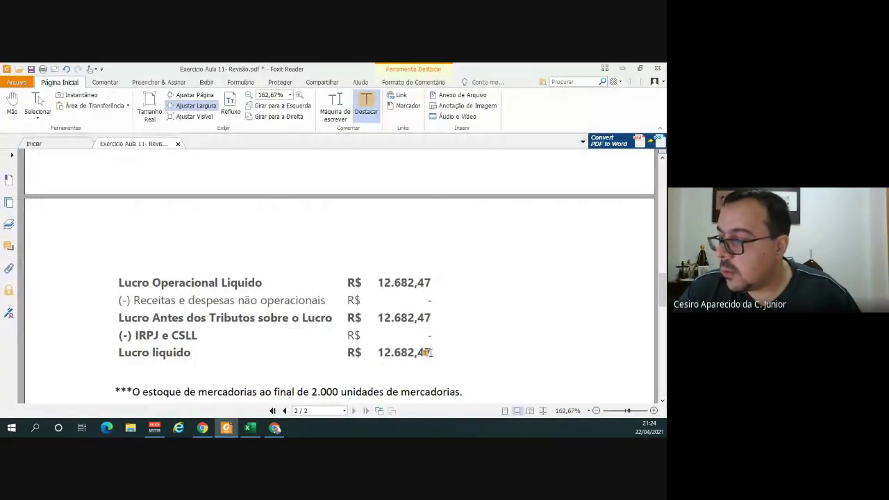
pyautogui.hotkey('alt', 'Tab')
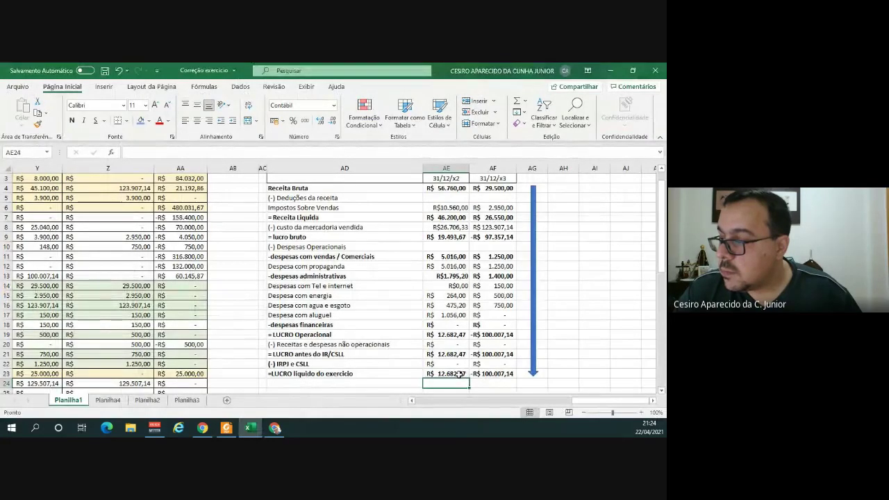
pyautogui.scroll(1, 481, 358)
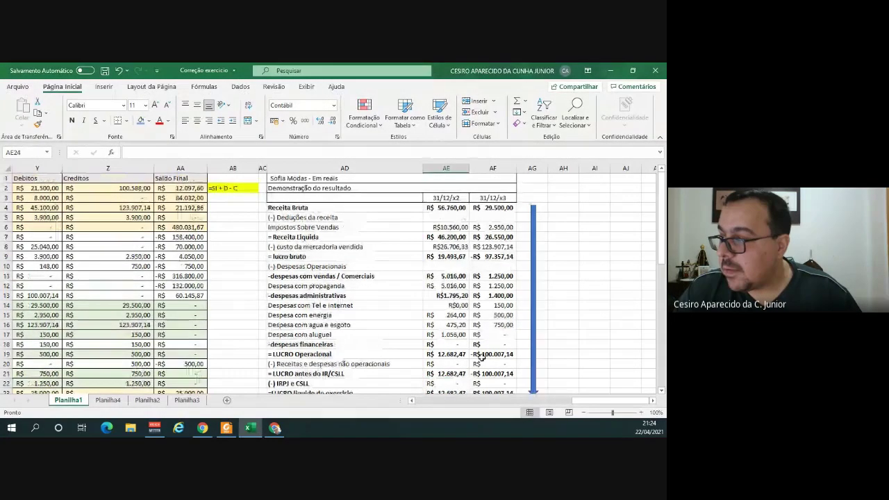
pyautogui.scroll(-2, 434, 238)
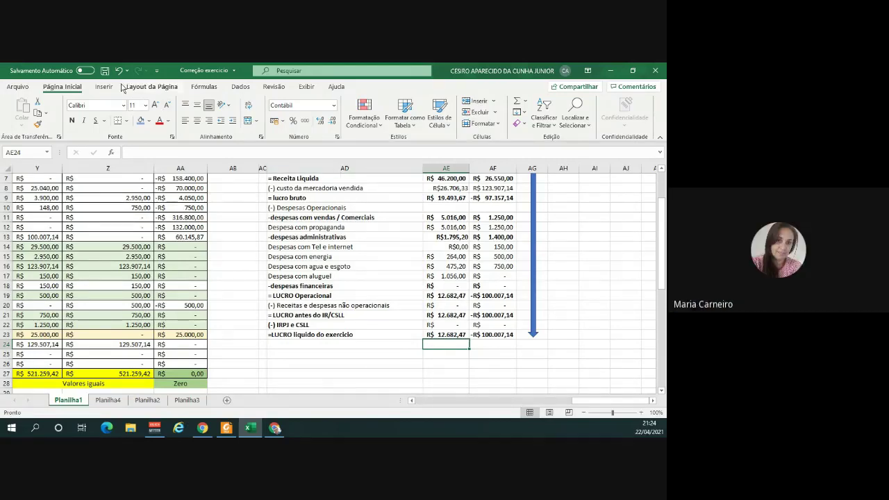
pyautogui.click(104, 72)
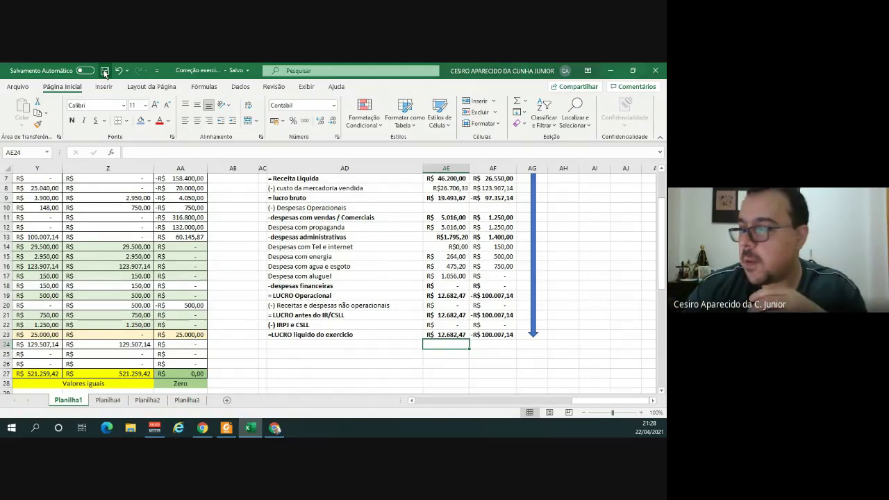
pyautogui.scroll(1, 396, 272)
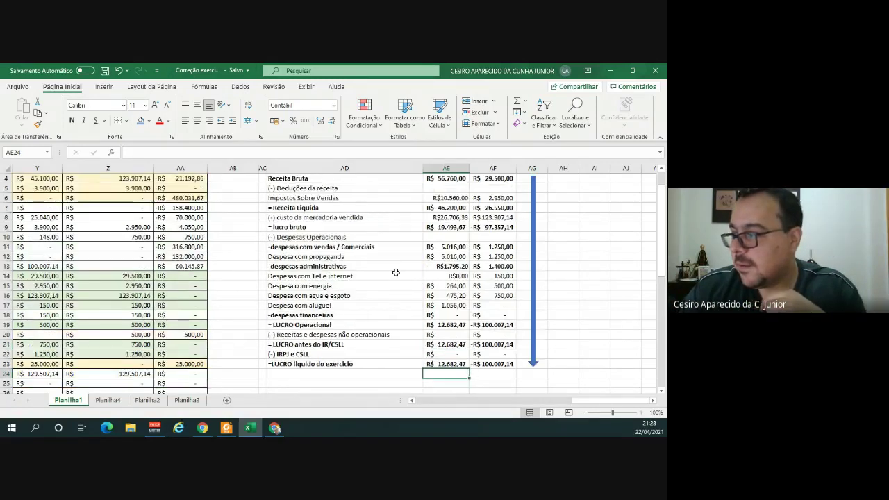
pyautogui.scroll(1, 396, 273)
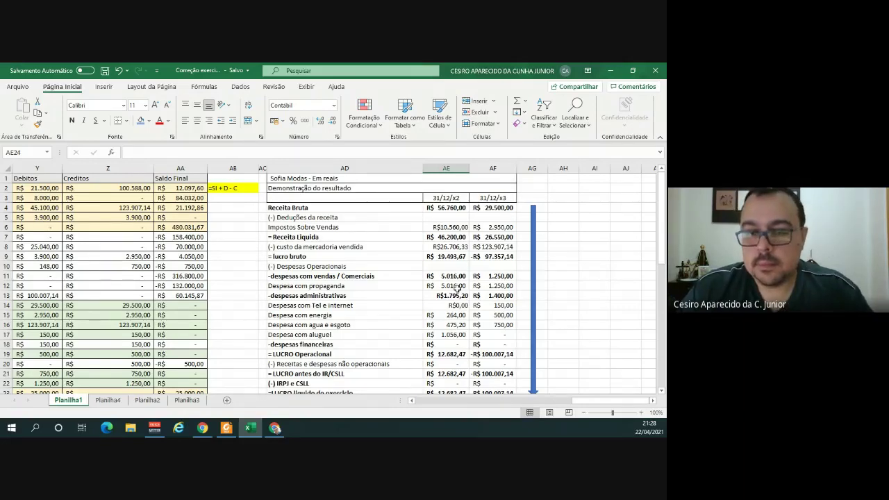
pyautogui.scroll(-1, 456, 288)
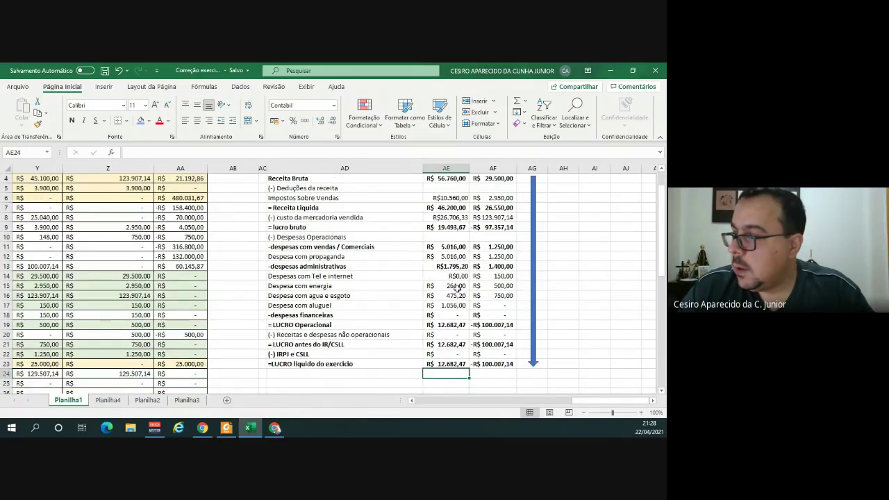
pyautogui.scroll(-1, 456, 288)
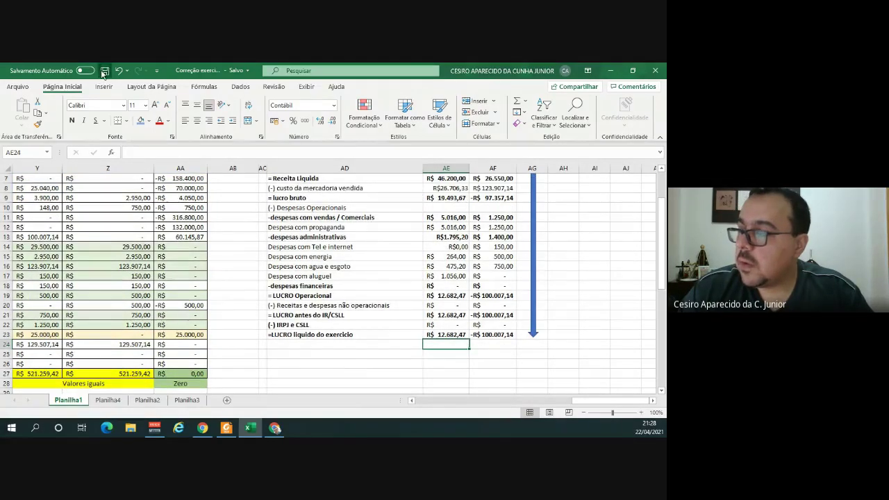
pyautogui.scroll(2, 175, 254)
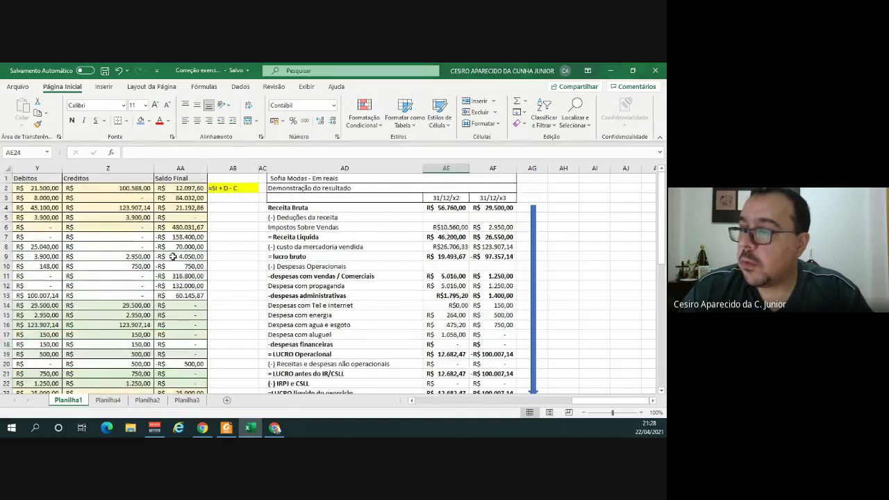